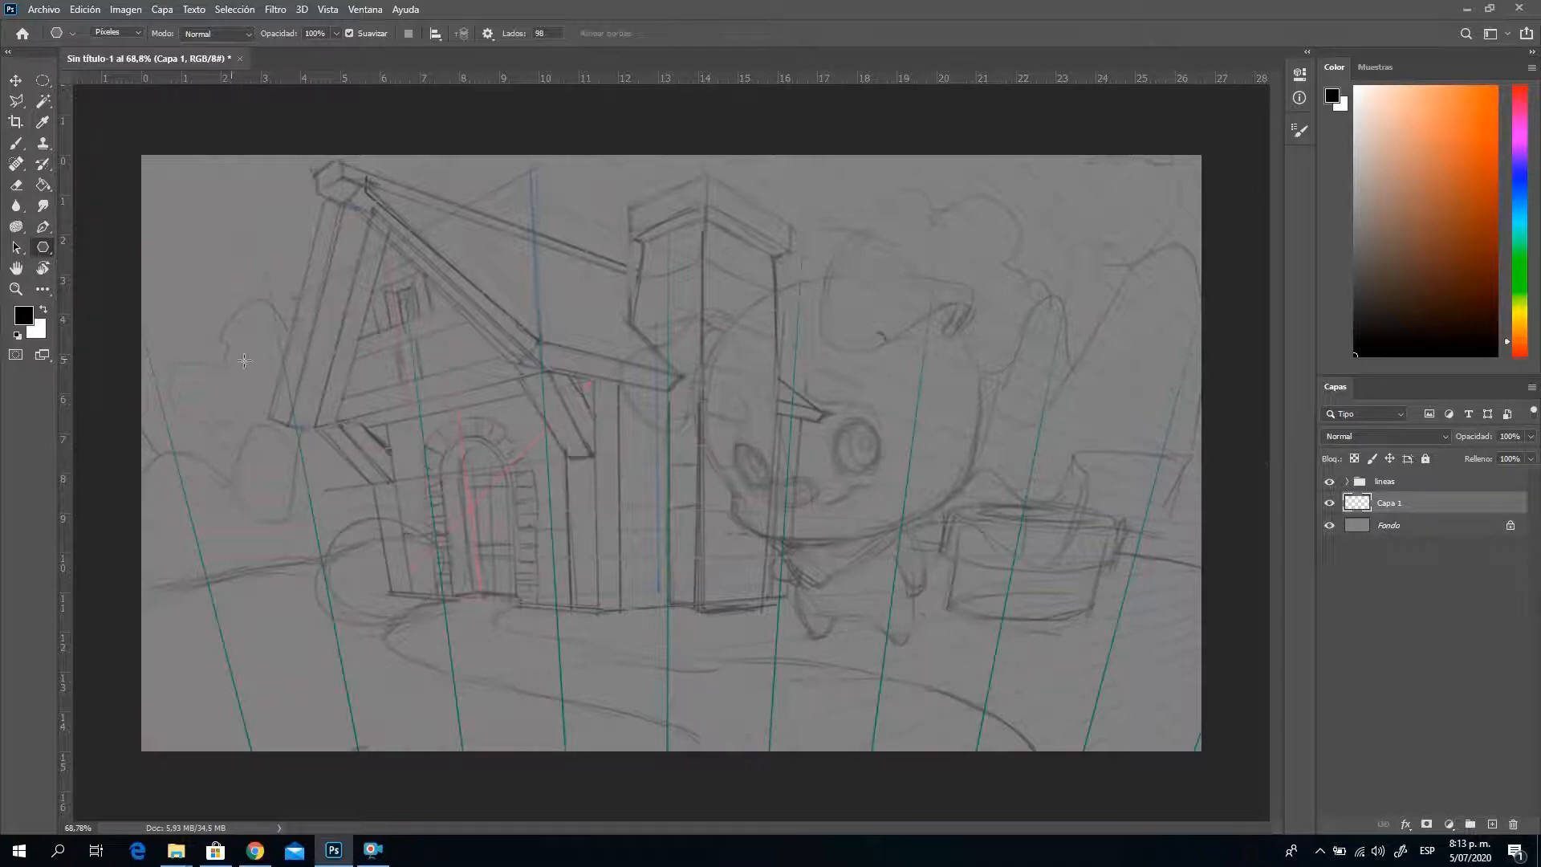
Choose the Ellipse shape tool in place of the Polygon tool
click(16, 289)
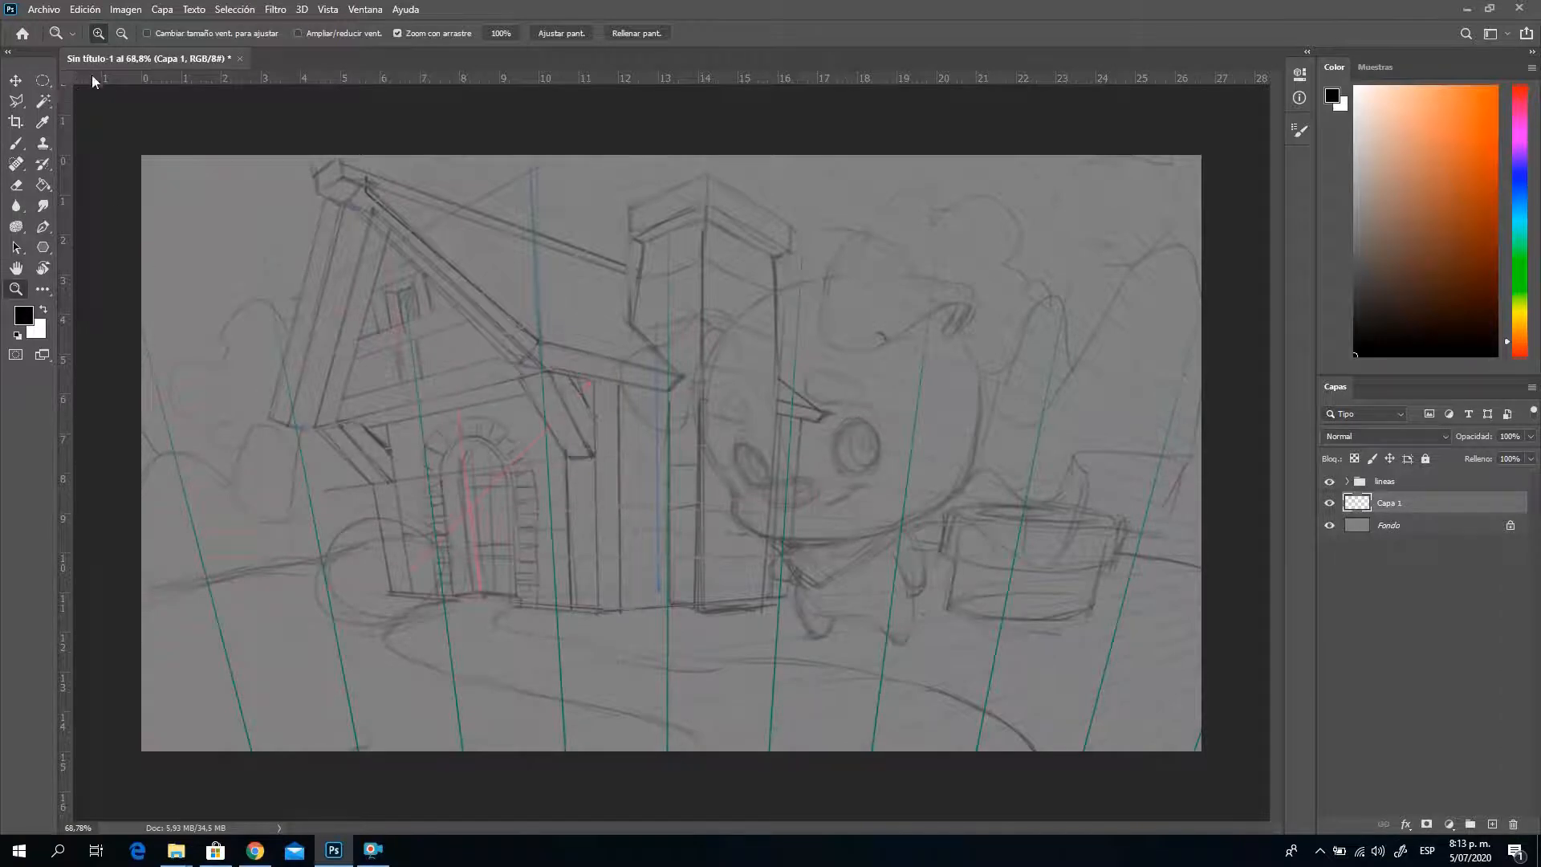
click(42, 247)
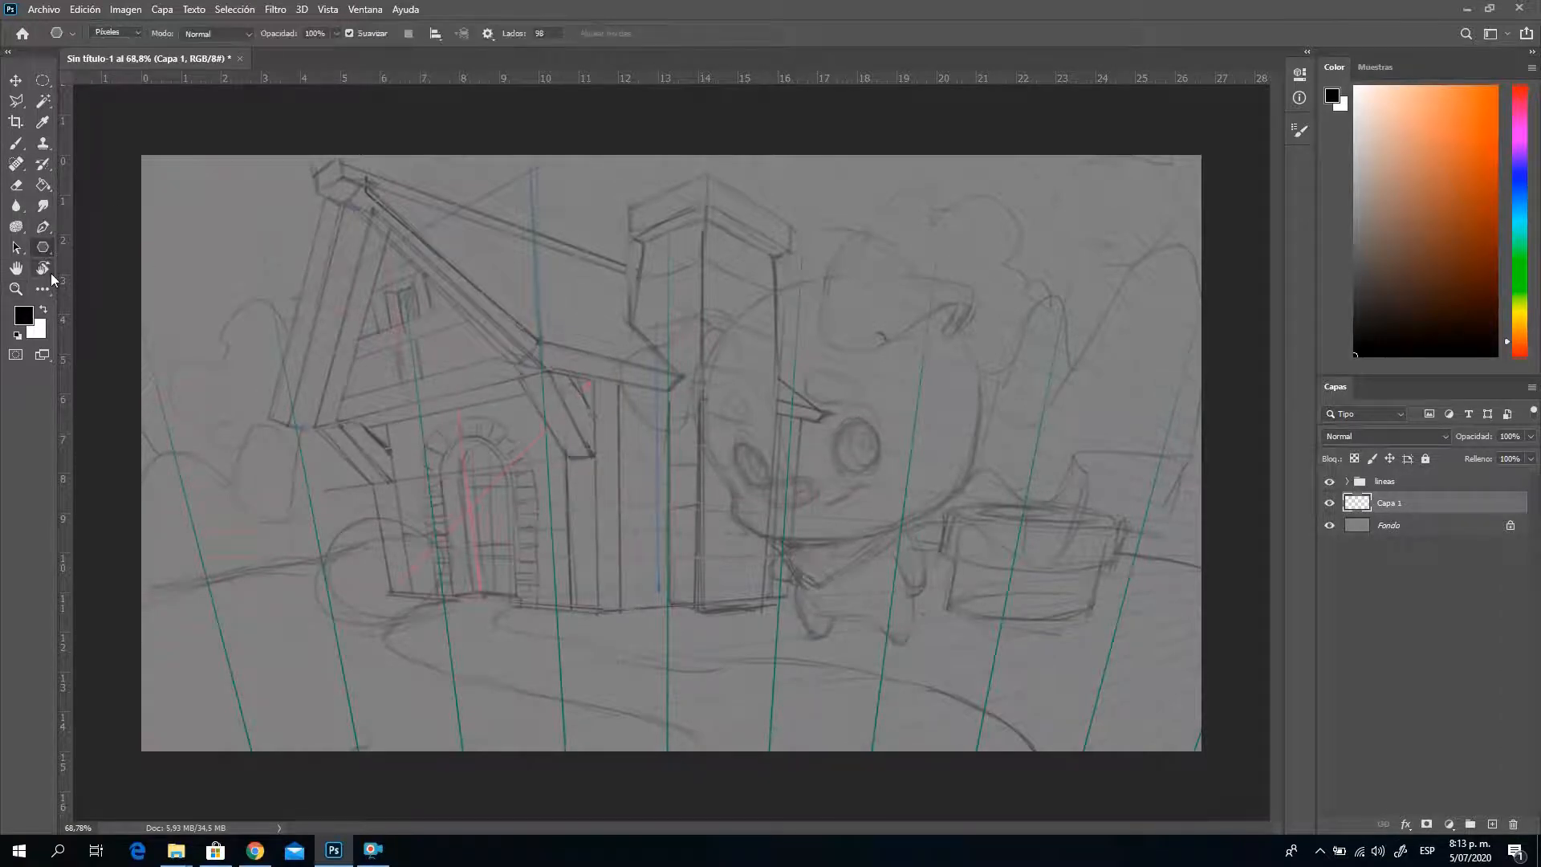
click(44, 249)
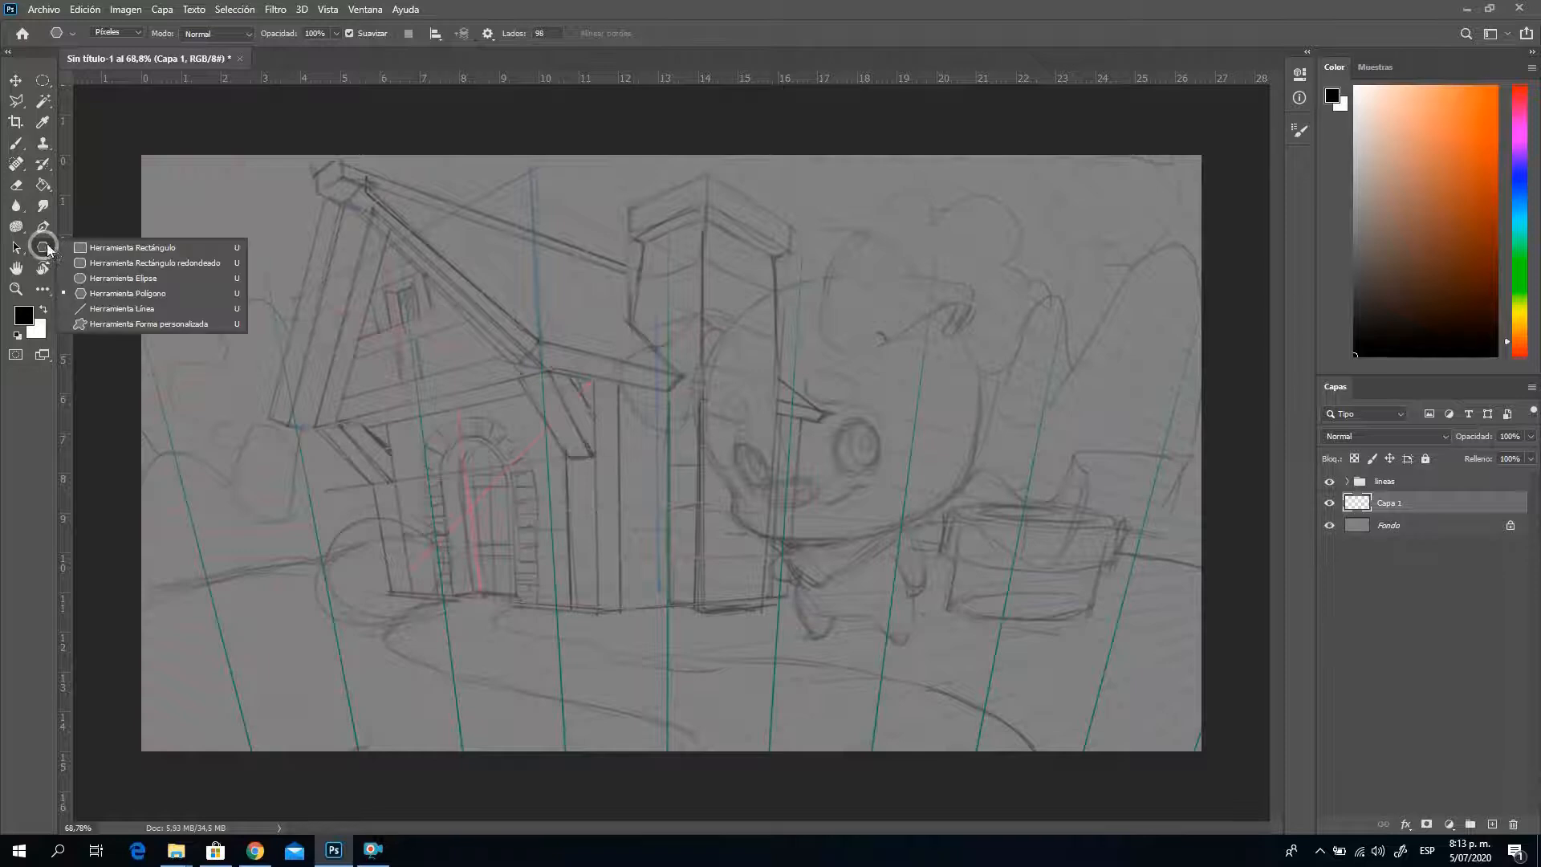
click(103, 279)
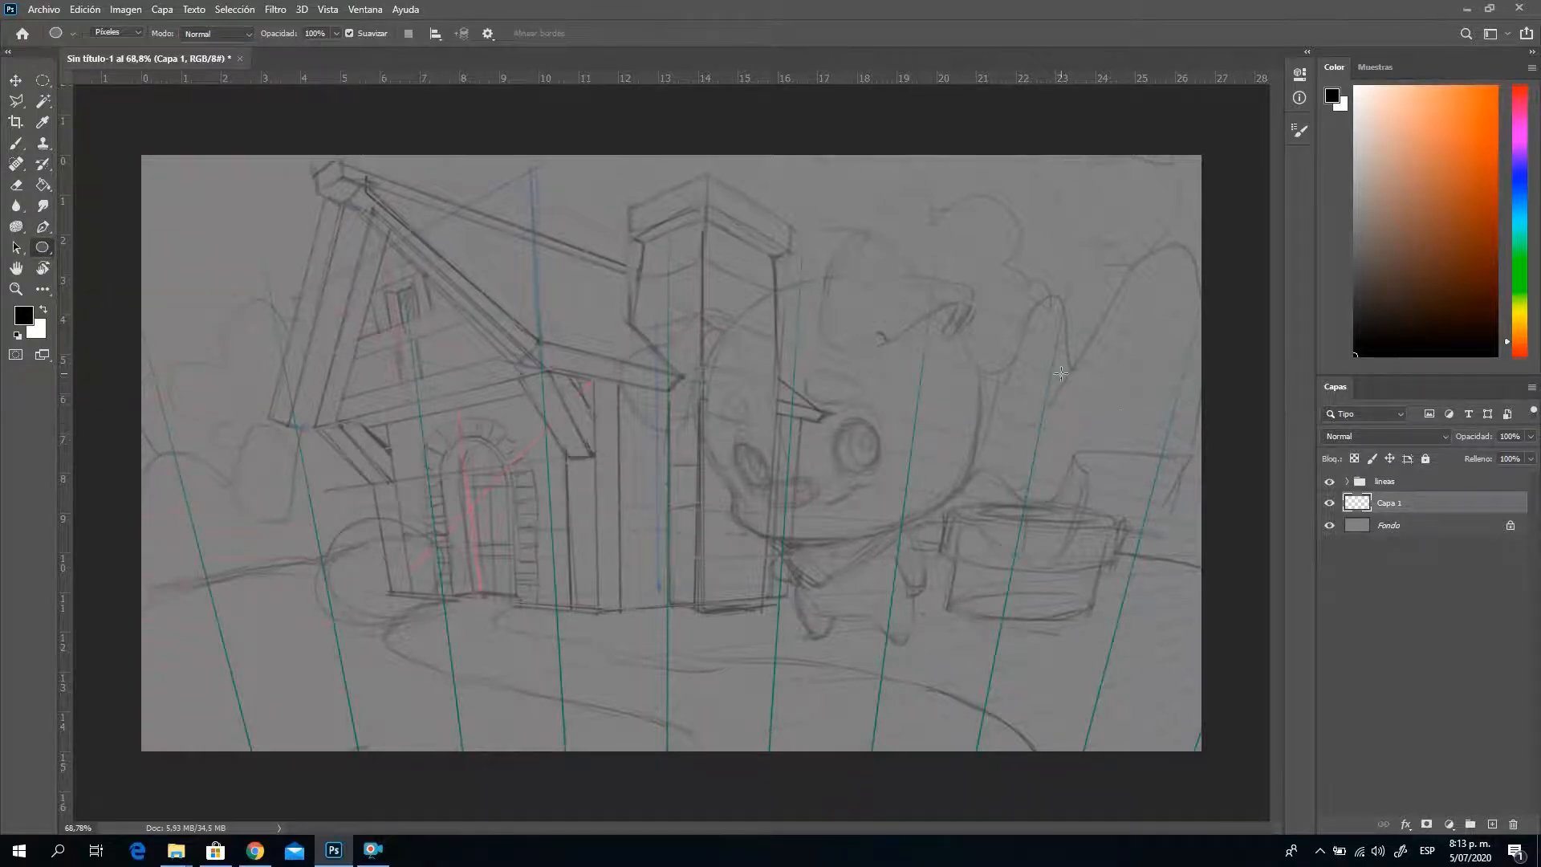
Switch to the Brush tool with a bright orange colour and move the Capa 1 layer into the lineas group
click(16, 143)
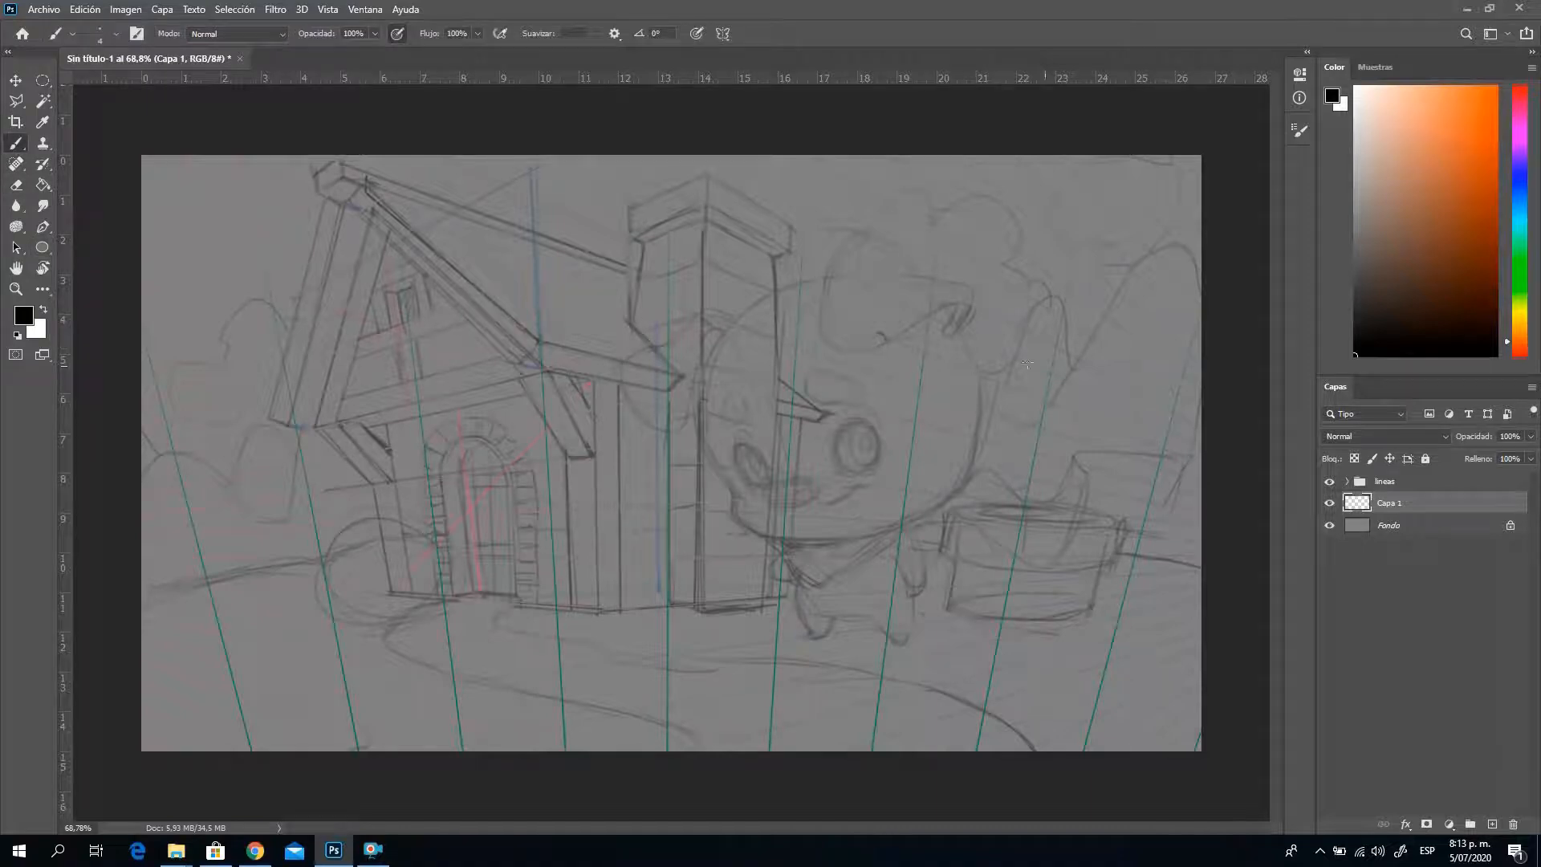
click(1497, 120)
drag(1401, 505, 1351, 482)
click(1350, 482)
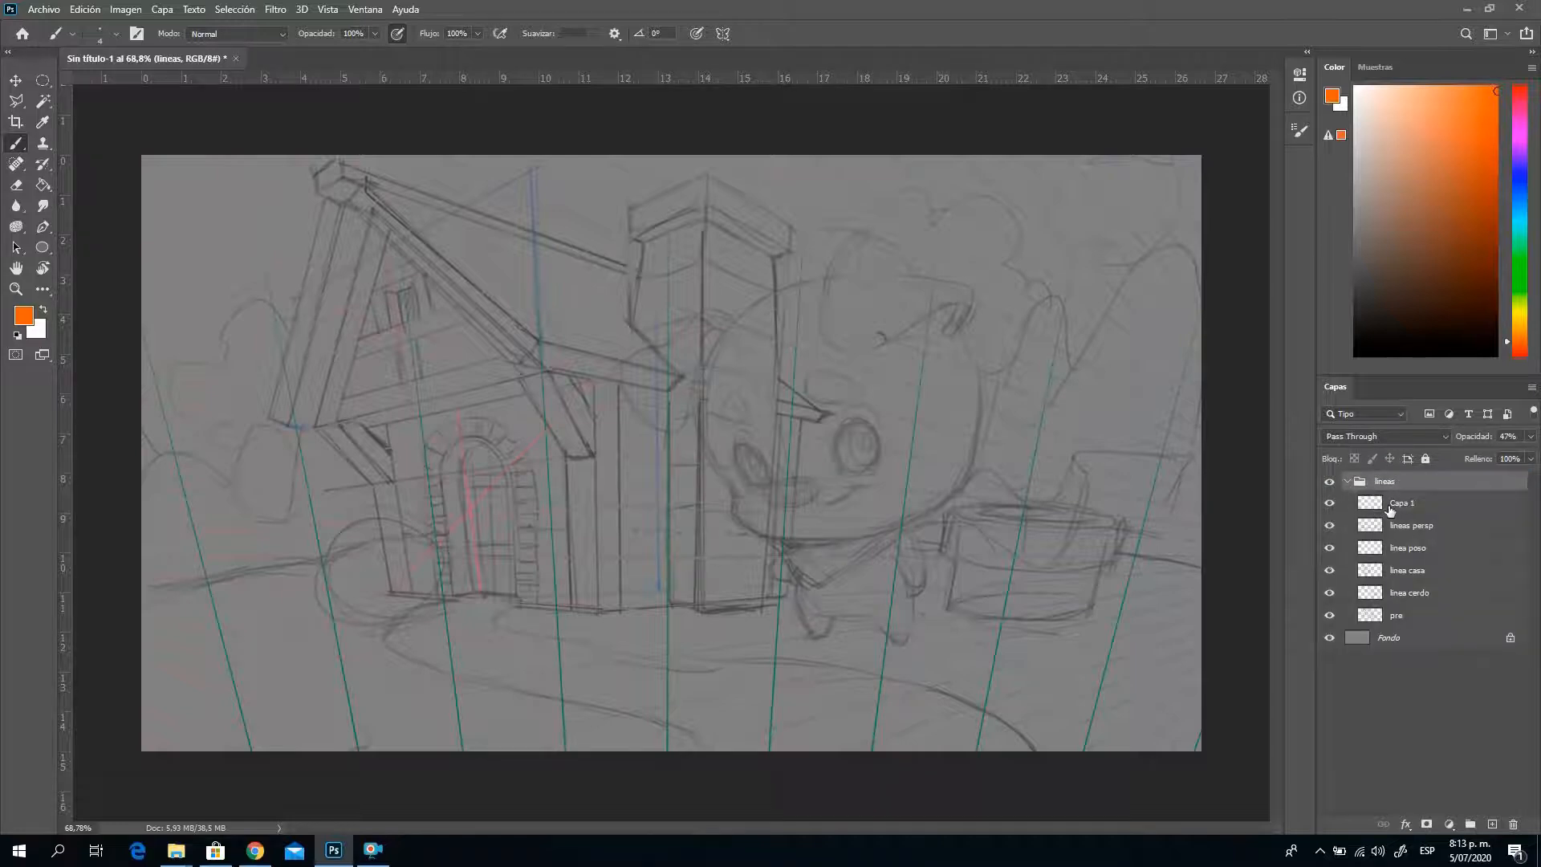
click(1384, 509)
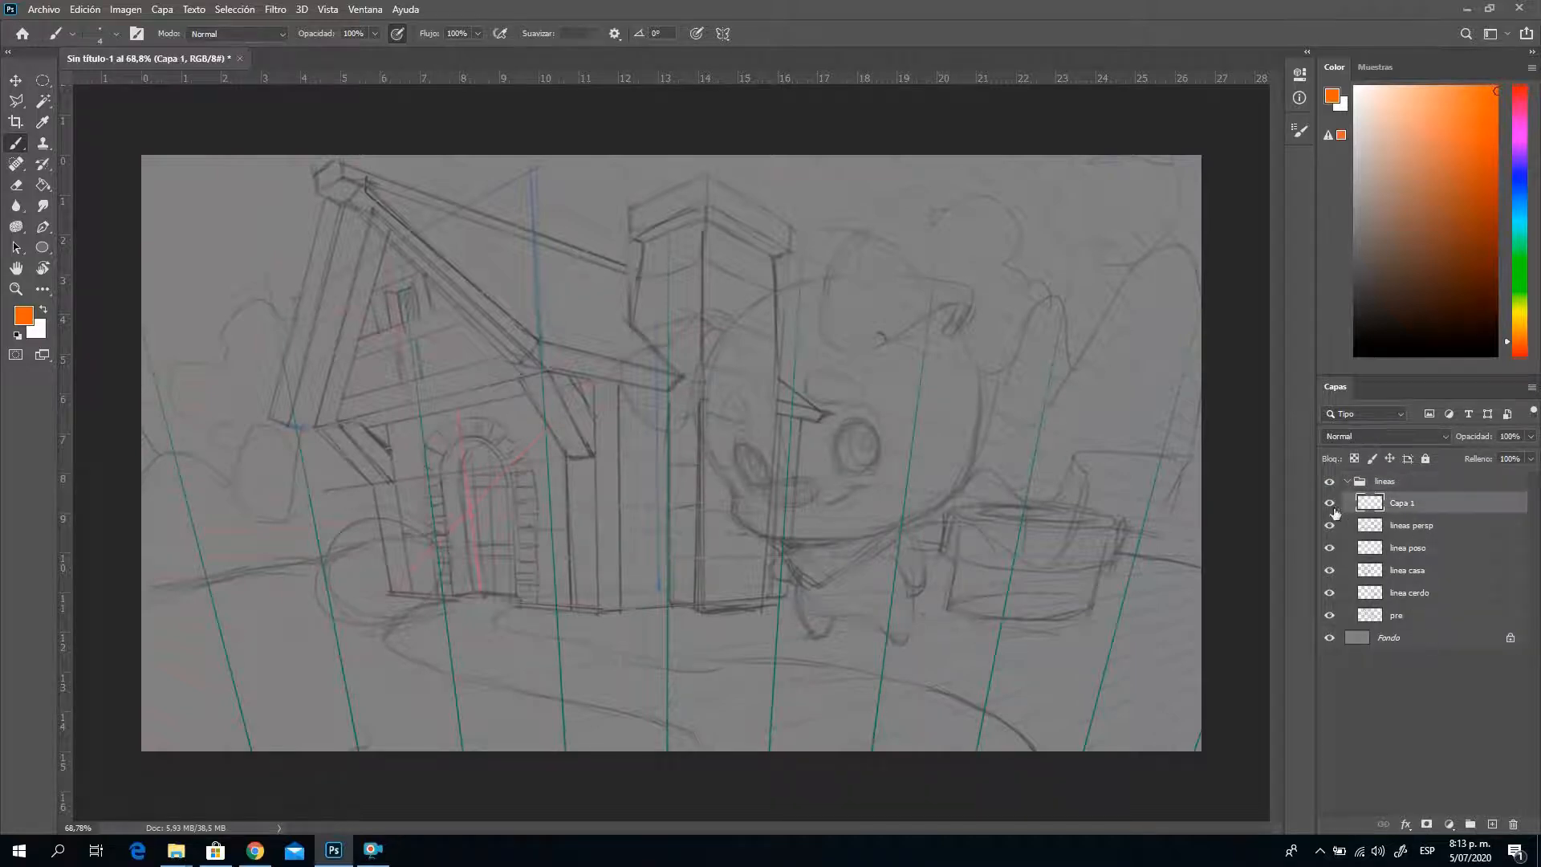
Rename Capa 1 inside the lineas group as key and sketch an orange light source with rays near the canvas's upper-left corner
double_click(1401, 503)
text(l)
text(ey)
key(Return)
drag(262, 243, 290, 244)
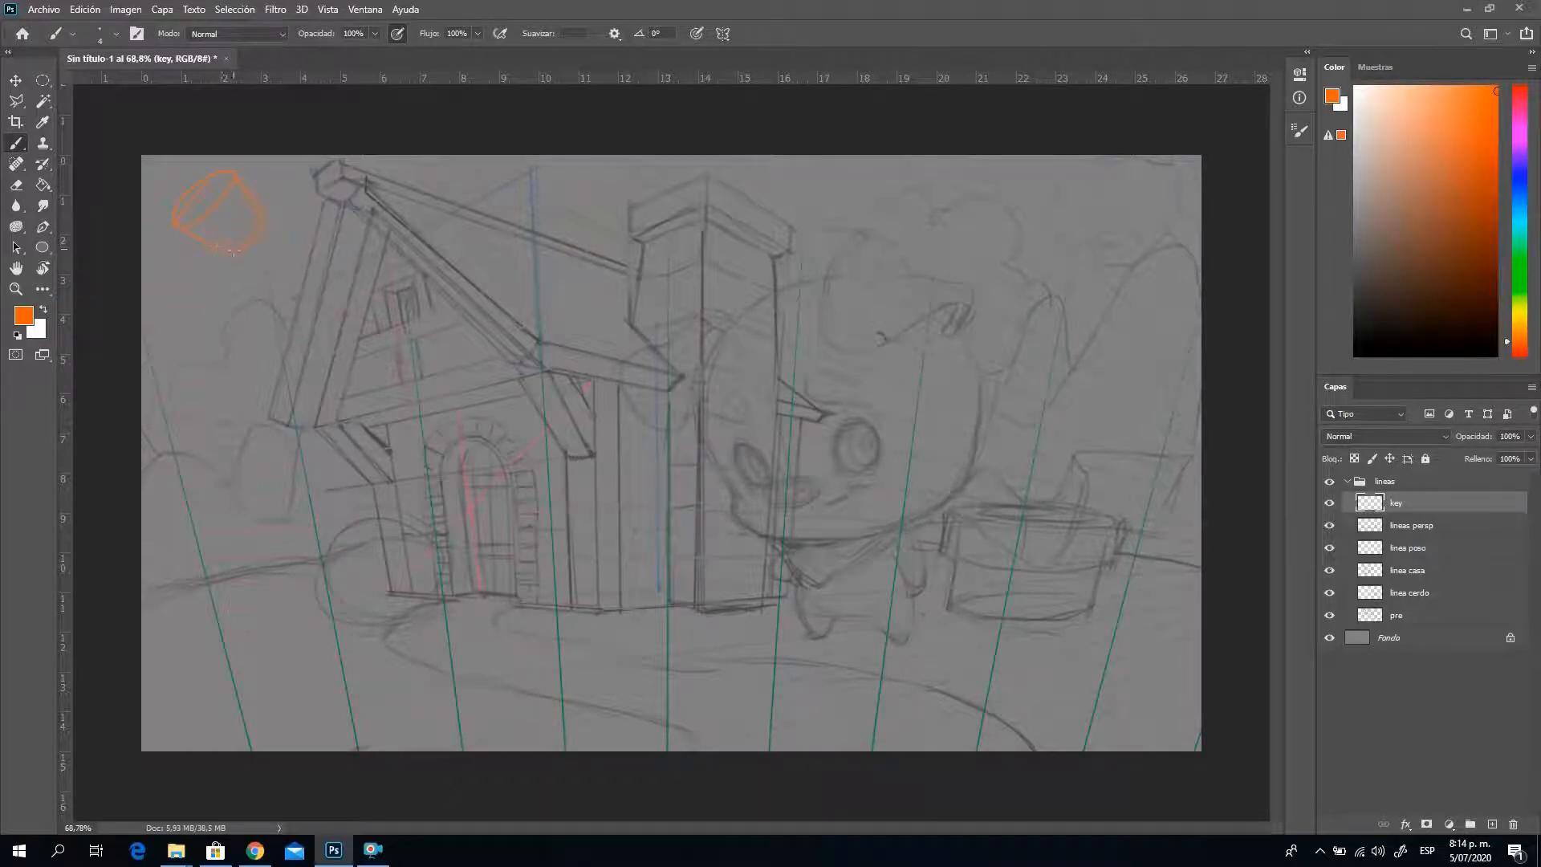
mouse_move(269, 239)
mouse_down()
mouse_move(217, 273)
mouse_move(291, 237)
mouse_move(298, 199)
mouse_move(254, 260)
mouse_move(293, 189)
mouse_move(215, 278)
mouse_move(299, 286)
mouse_up()
Add a new layer above the lineas group and draw a large mid-grey filled circle on it over the house
key(ctrl+shift+alt+n)
drag(1398, 469, 1401, 512)
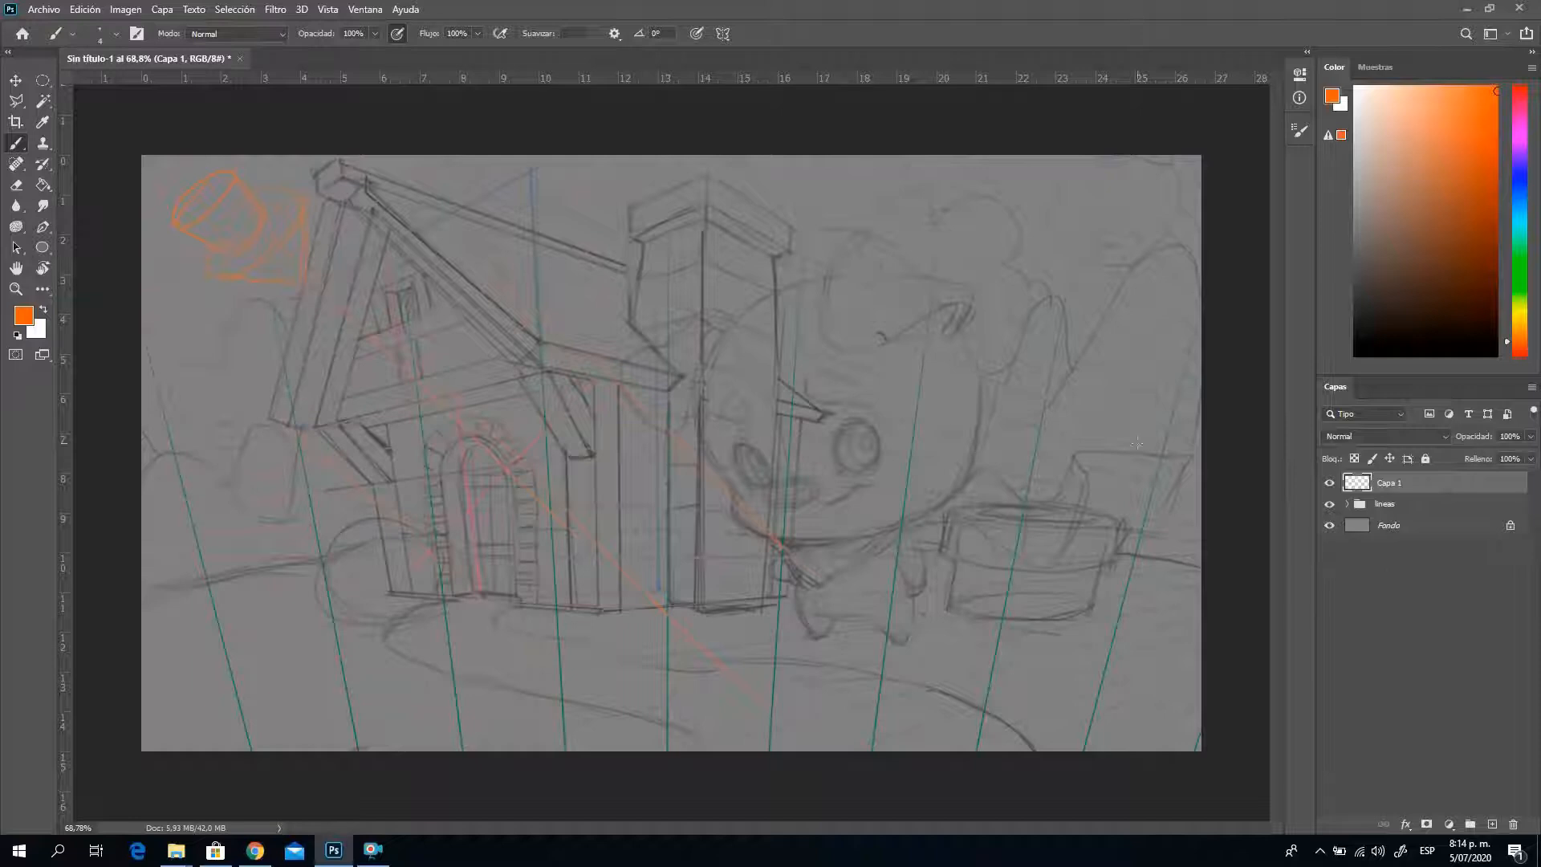
click(1348, 504)
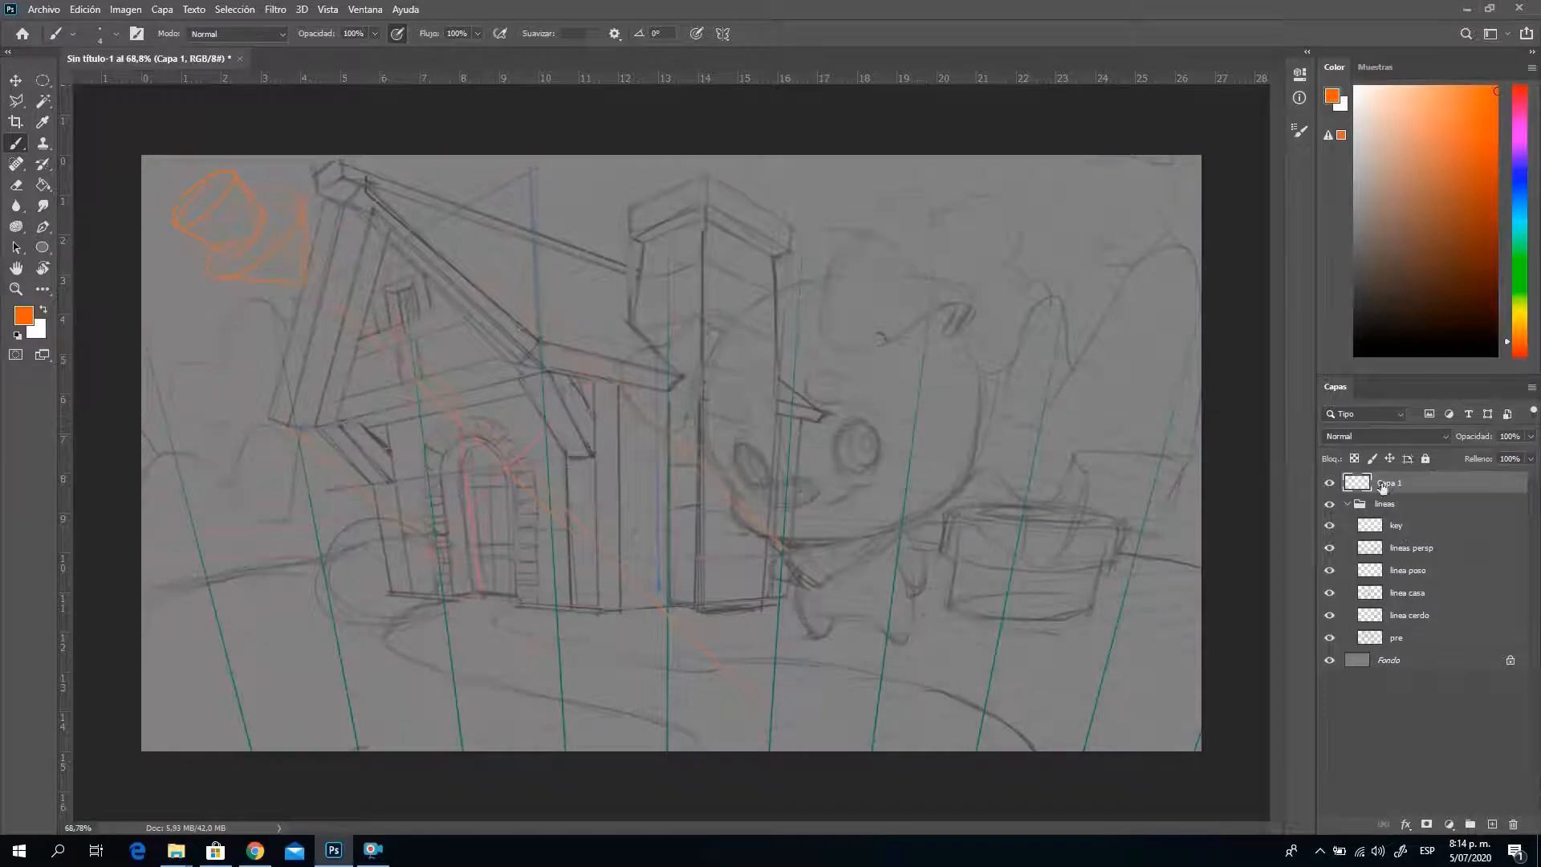
key(u)
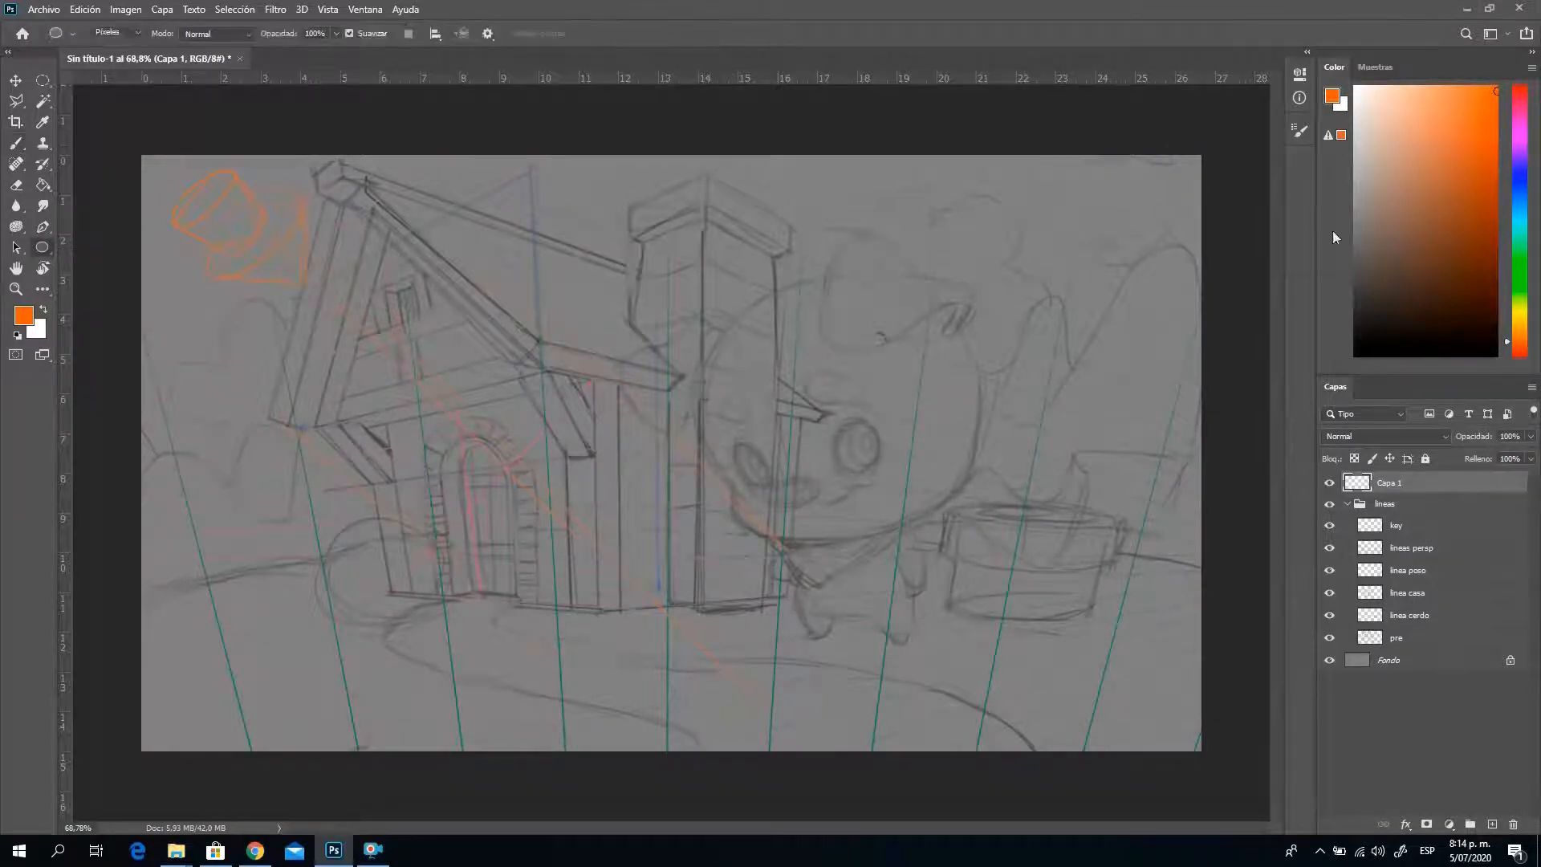
click(1354, 238)
drag(321, 352, 676, 644)
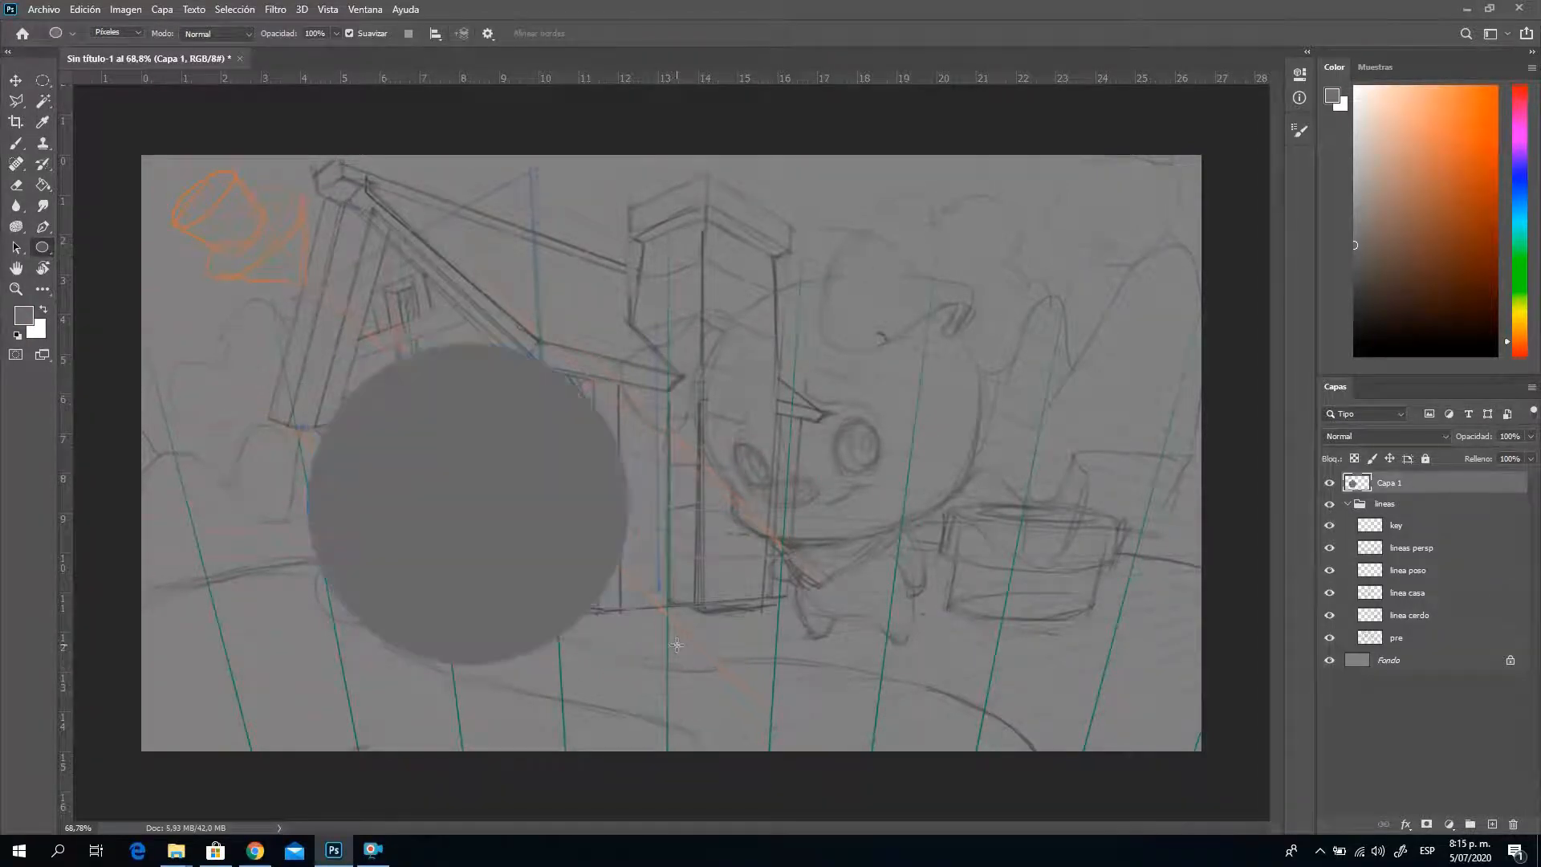
Lock the circle layer's transparent pixels and prepare a larger brush with a near-black colour
click(1354, 459)
click(23, 145)
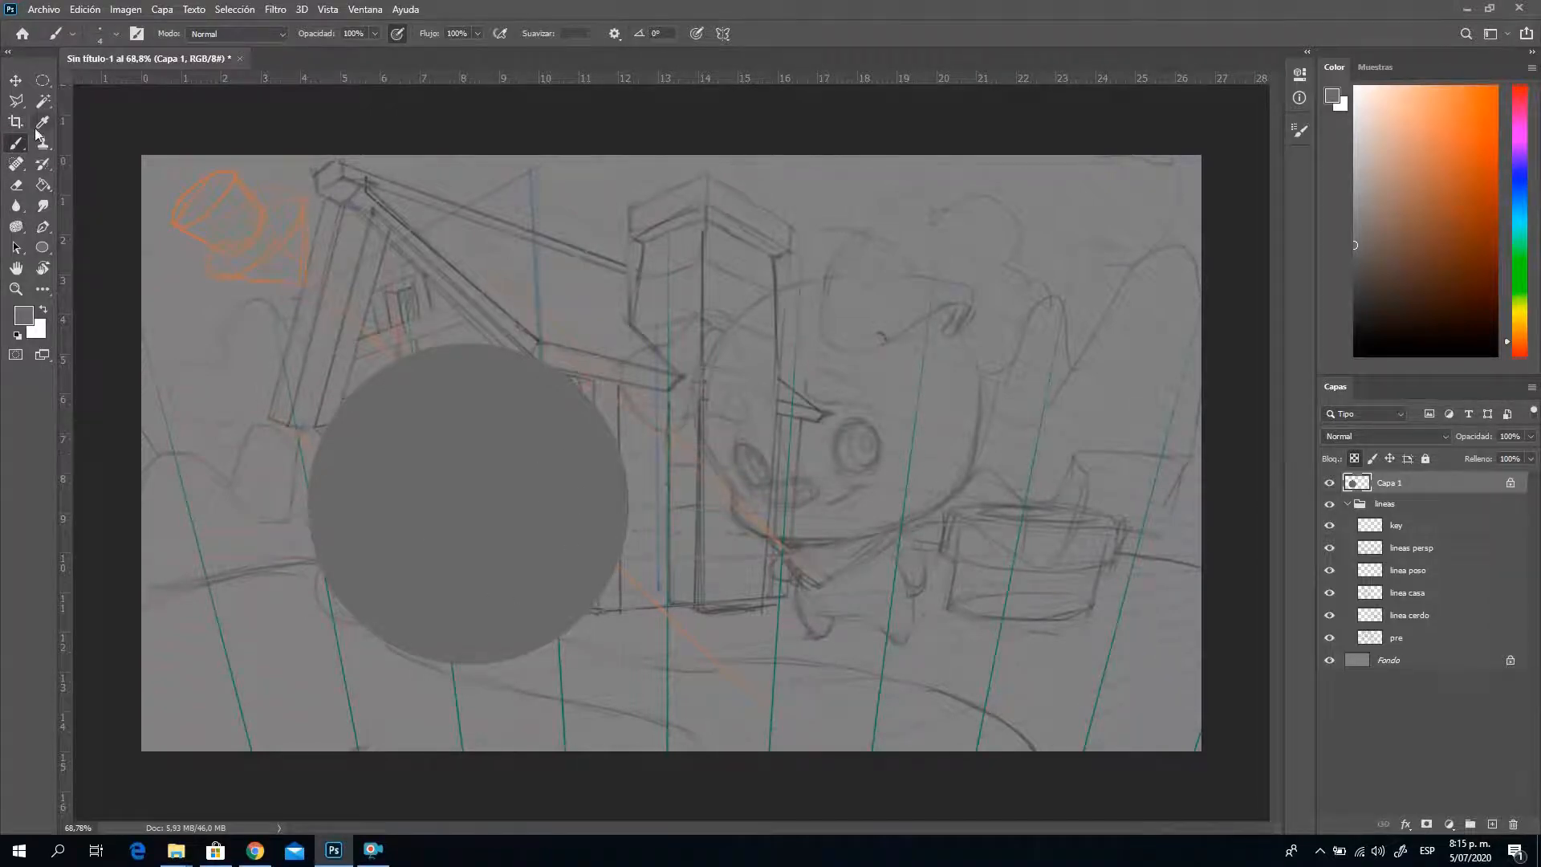
right_click(562, 417)
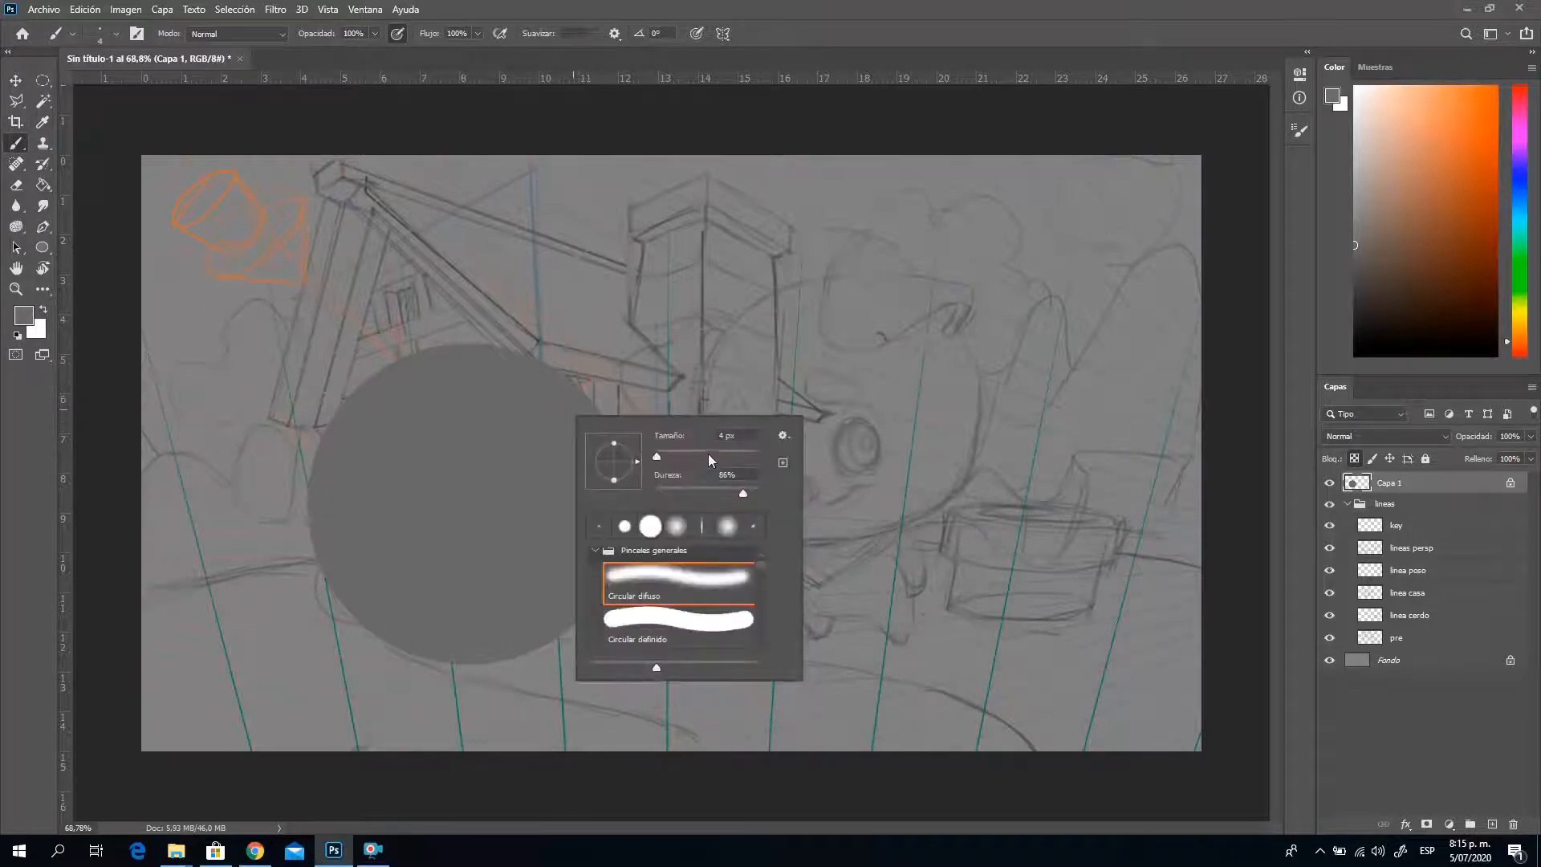
drag(712, 456, 633, 520)
key(d)
key(Return)
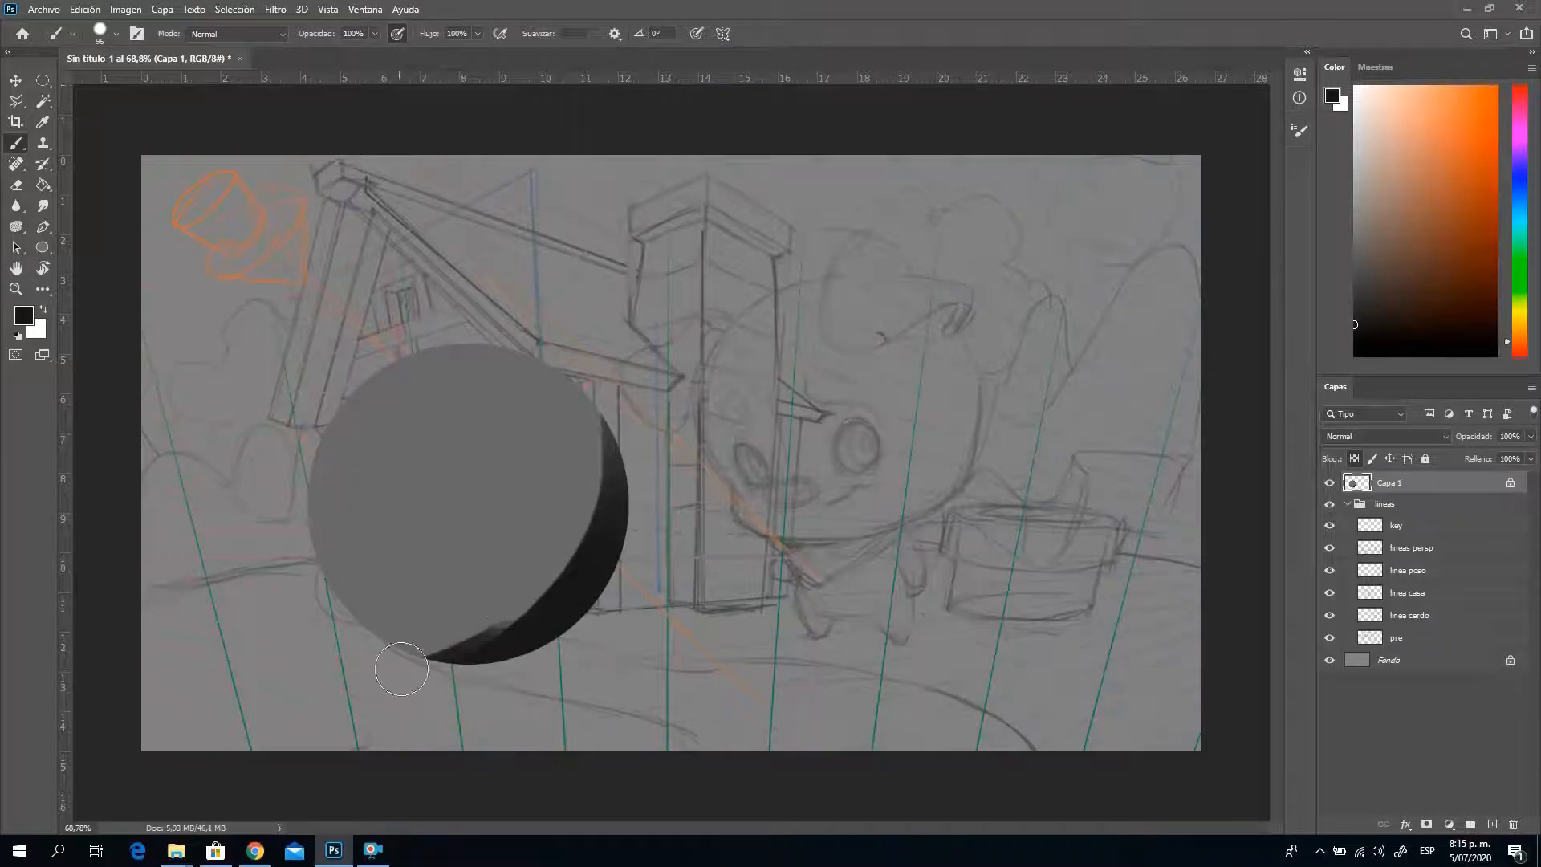
Paint a dark grey crescent-shaped shadow along the circle's lower-right side
drag(406, 663, 474, 649)
click(1356, 306)
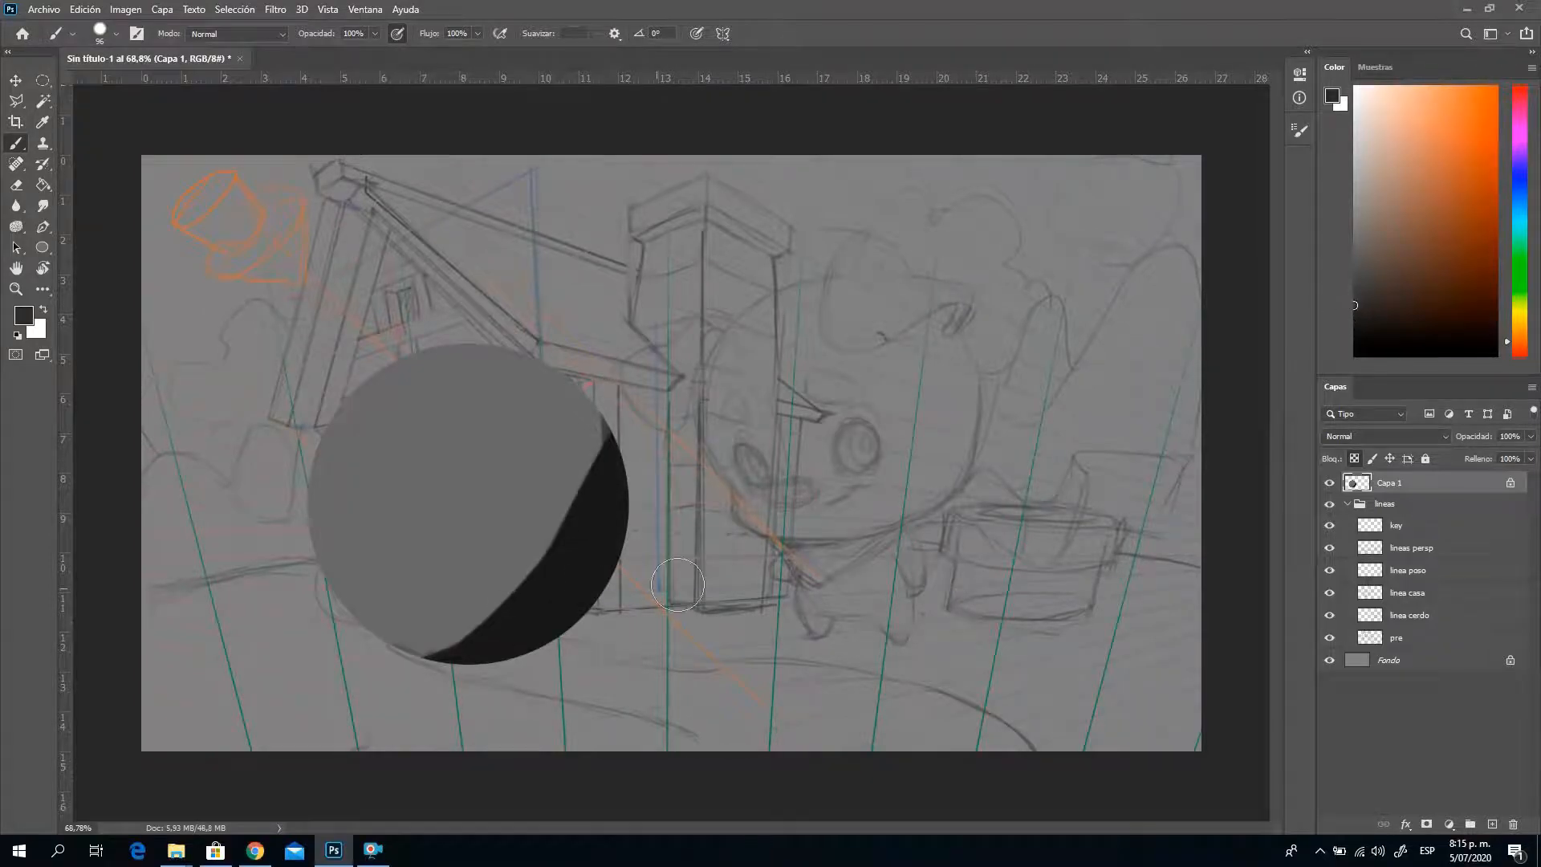
mouse_move(622, 454)
mouse_down()
mouse_move(461, 670)
mouse_move(518, 605)
mouse_up()
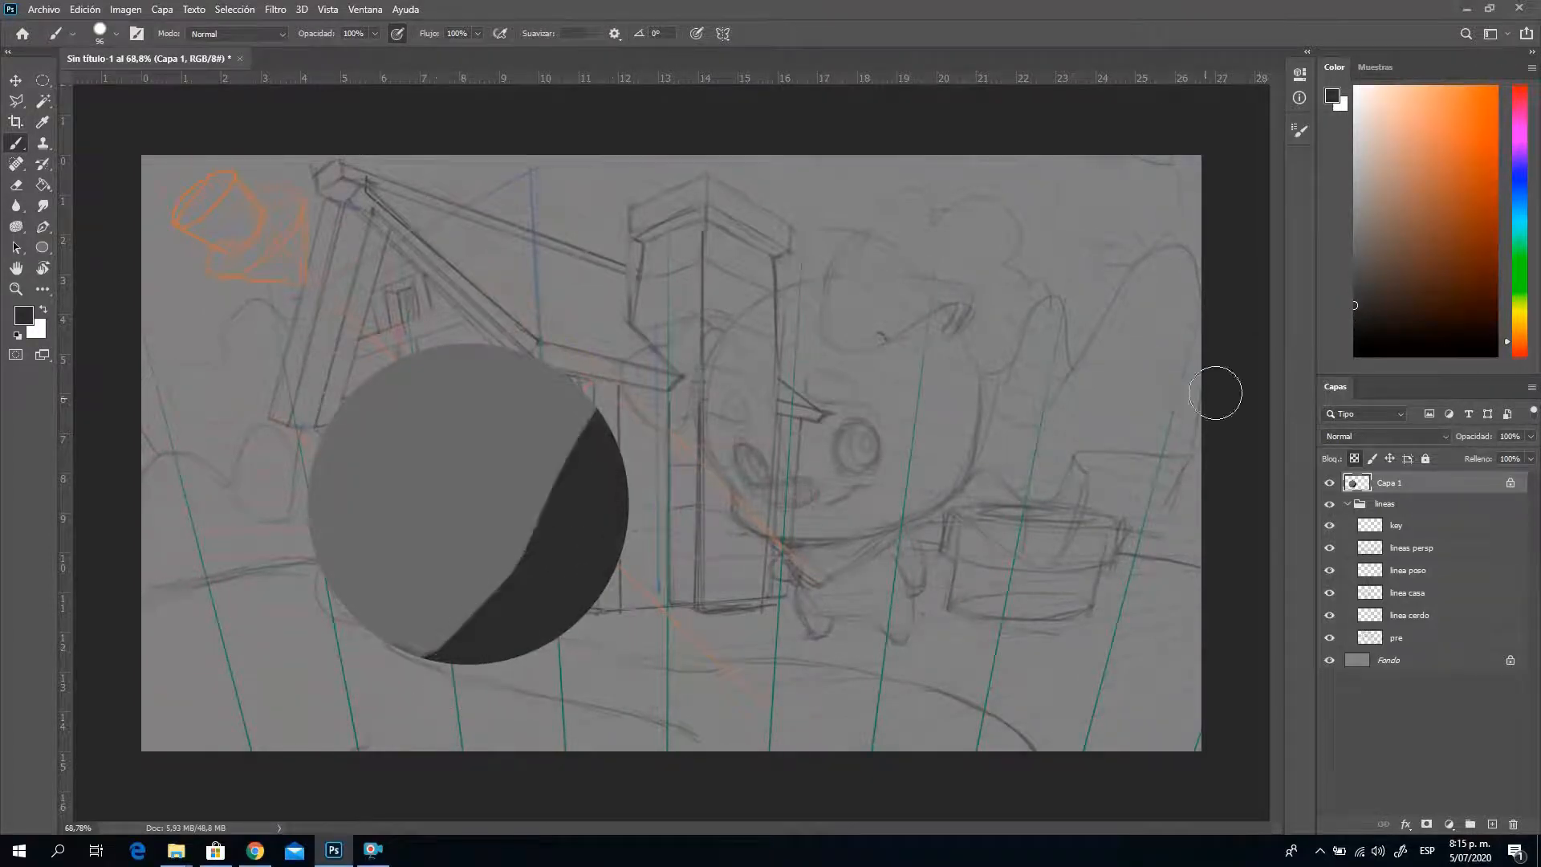
mouse_move(377, 631)
mouse_down()
mouse_move(638, 337)
mouse_move(546, 482)
mouse_move(562, 377)
mouse_move(533, 509)
mouse_move(490, 594)
mouse_up()
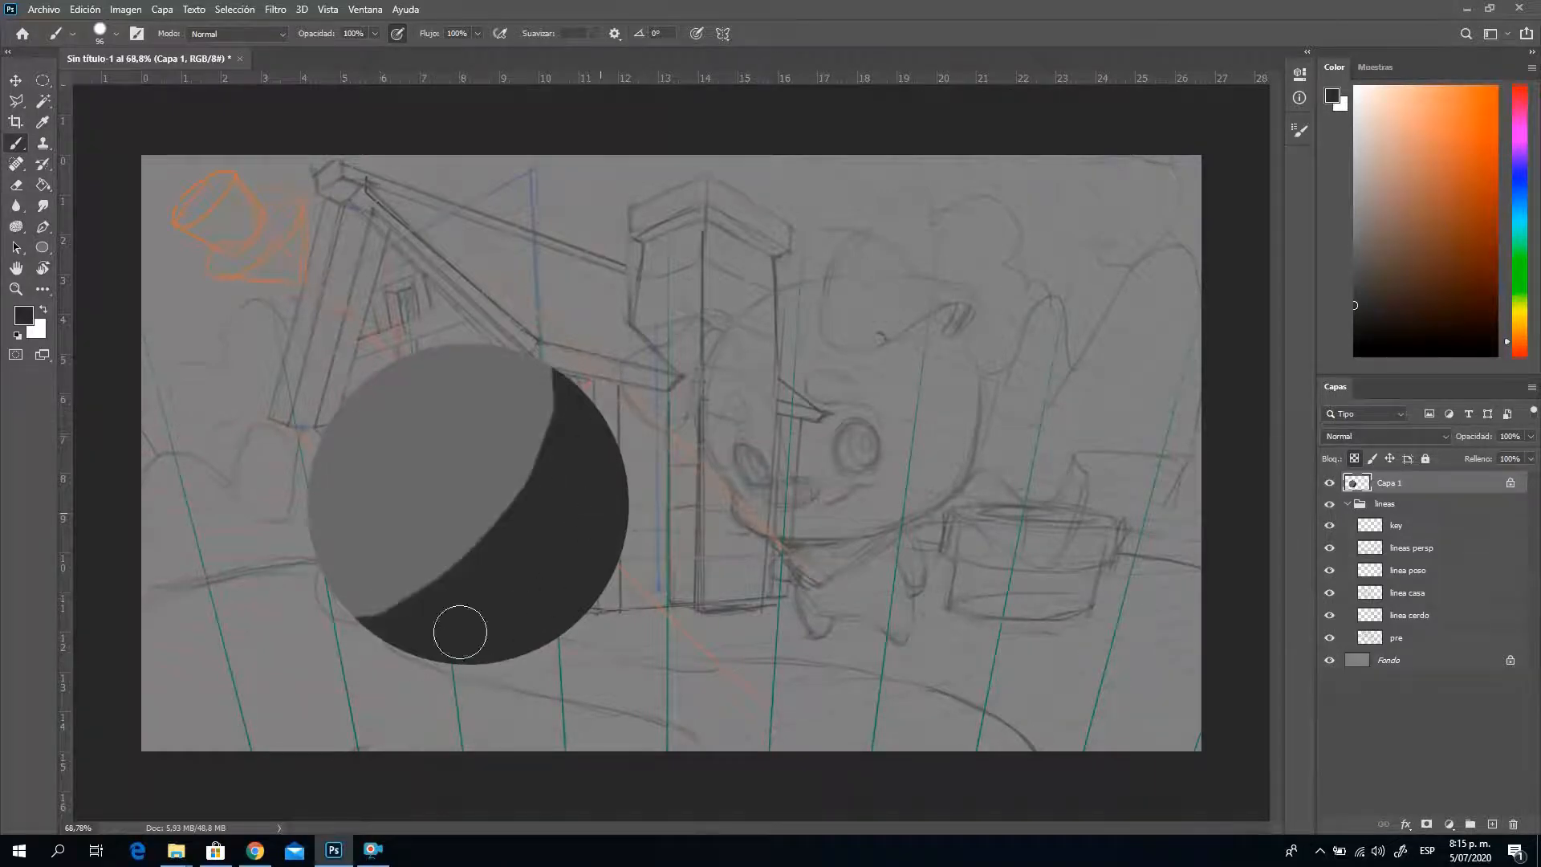
drag(574, 385, 493, 534)
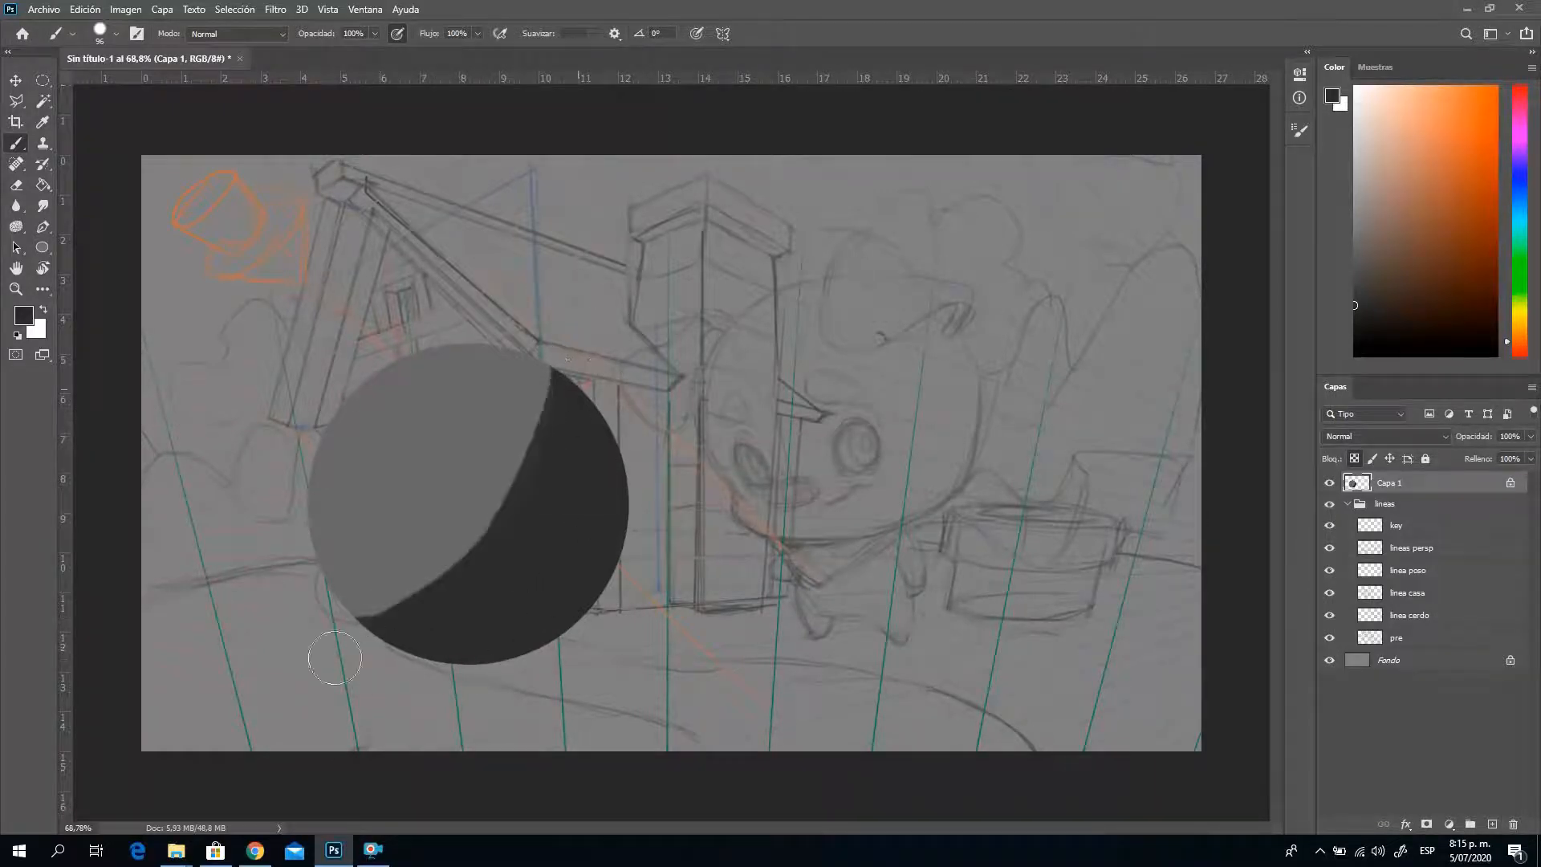
Set the brush to 0% hardness with a flattened tip at a 45° angle and enlarge it to 1133 px
right_click(759, 401)
click(917, 441)
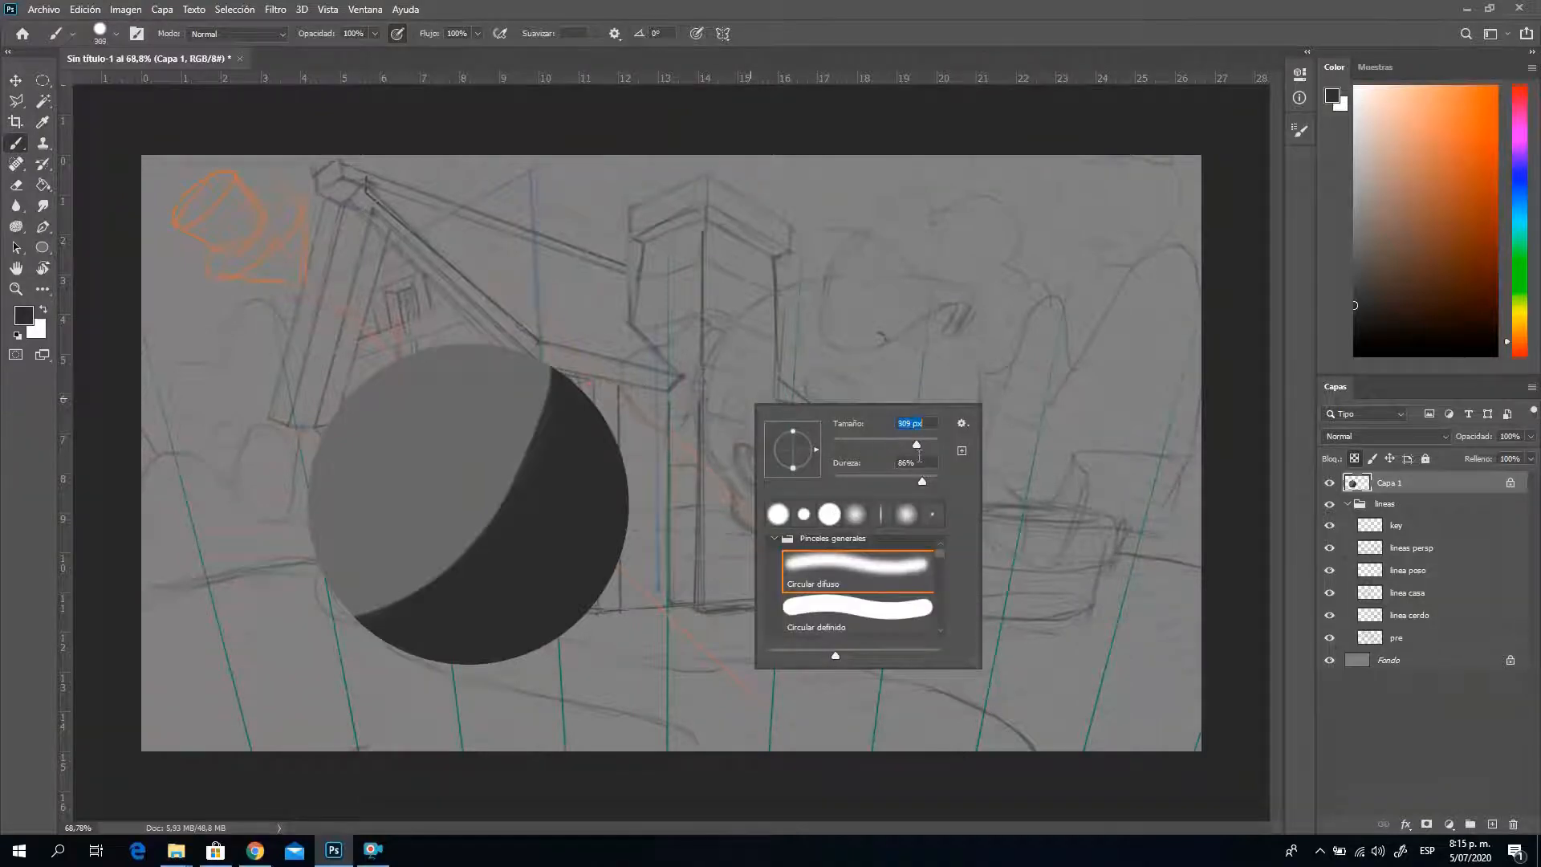
mouse_move(922, 487)
mouse_down()
mouse_move(726, 483)
mouse_move(795, 435)
mouse_up()
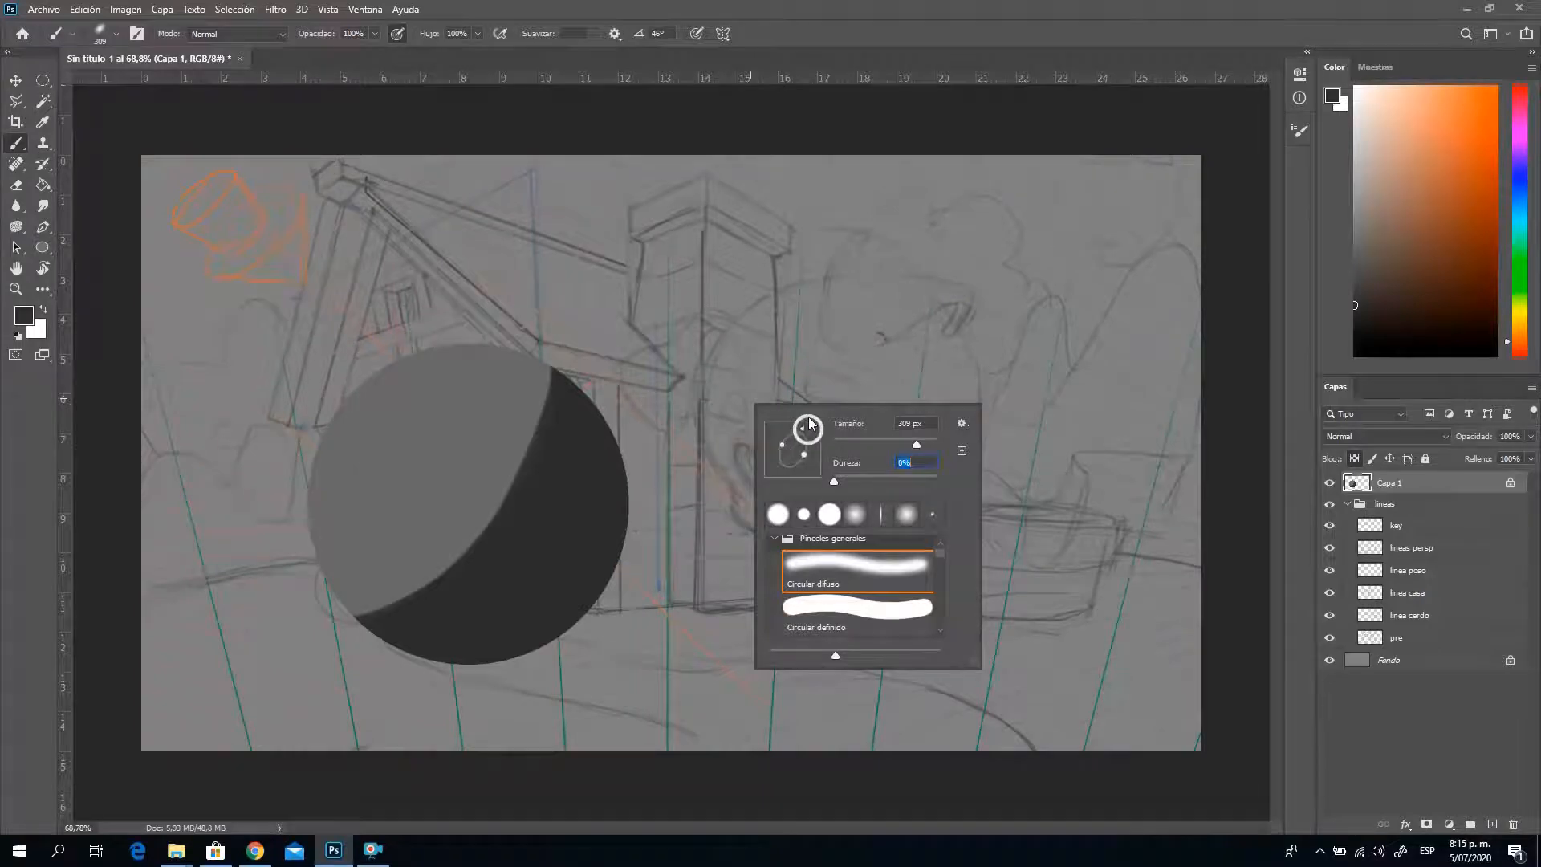
drag(809, 419, 812, 421)
drag(416, 423, 642, 423)
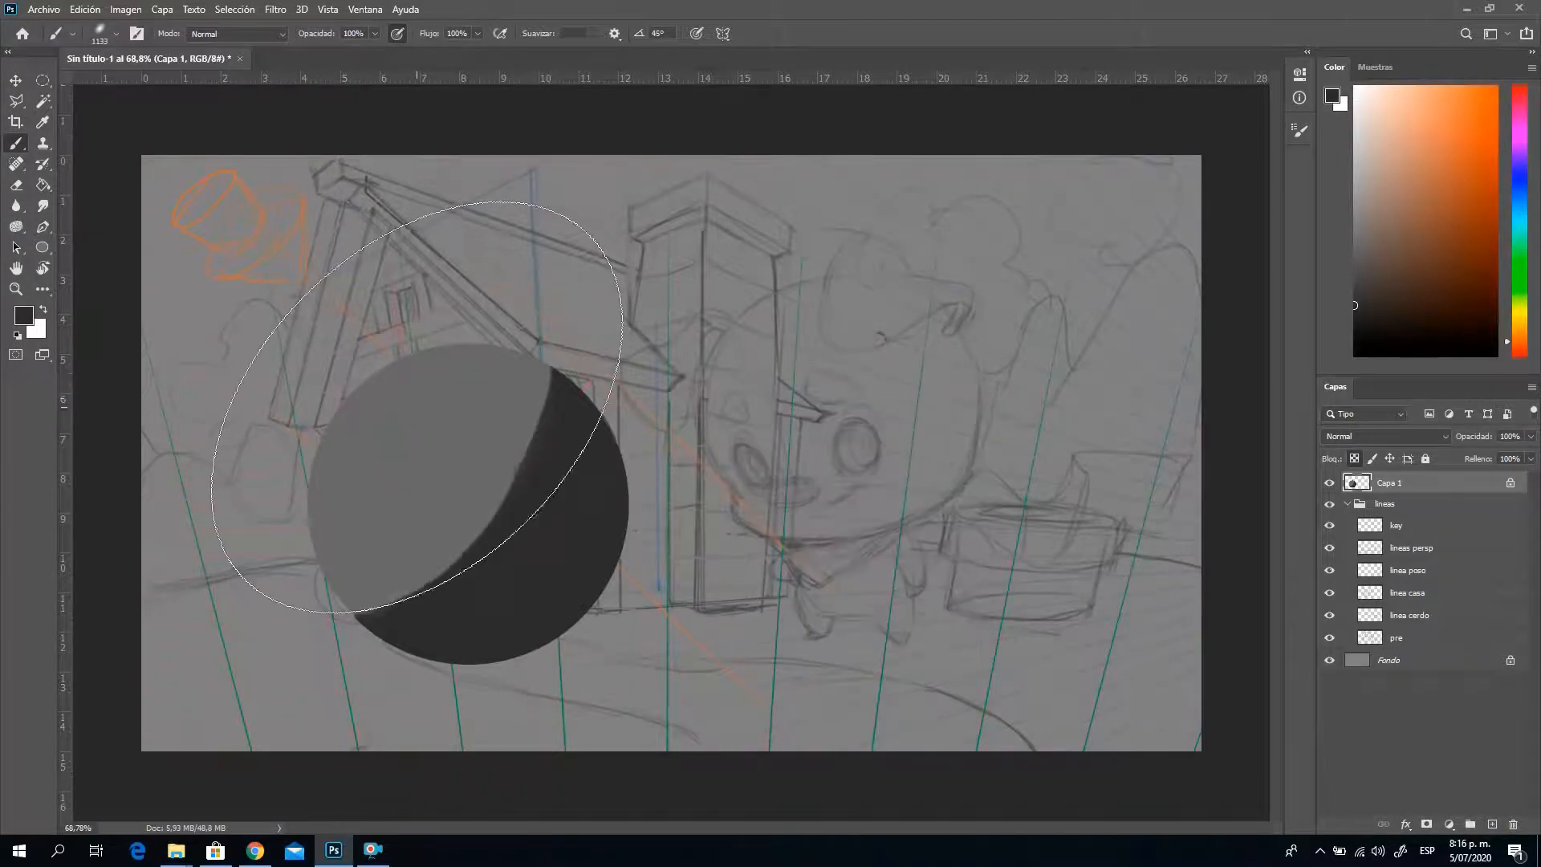
Sample the circle's light grey and soften the shadow edge into a gradient, reducing the brush size to 800 px
alt+click(421, 417)
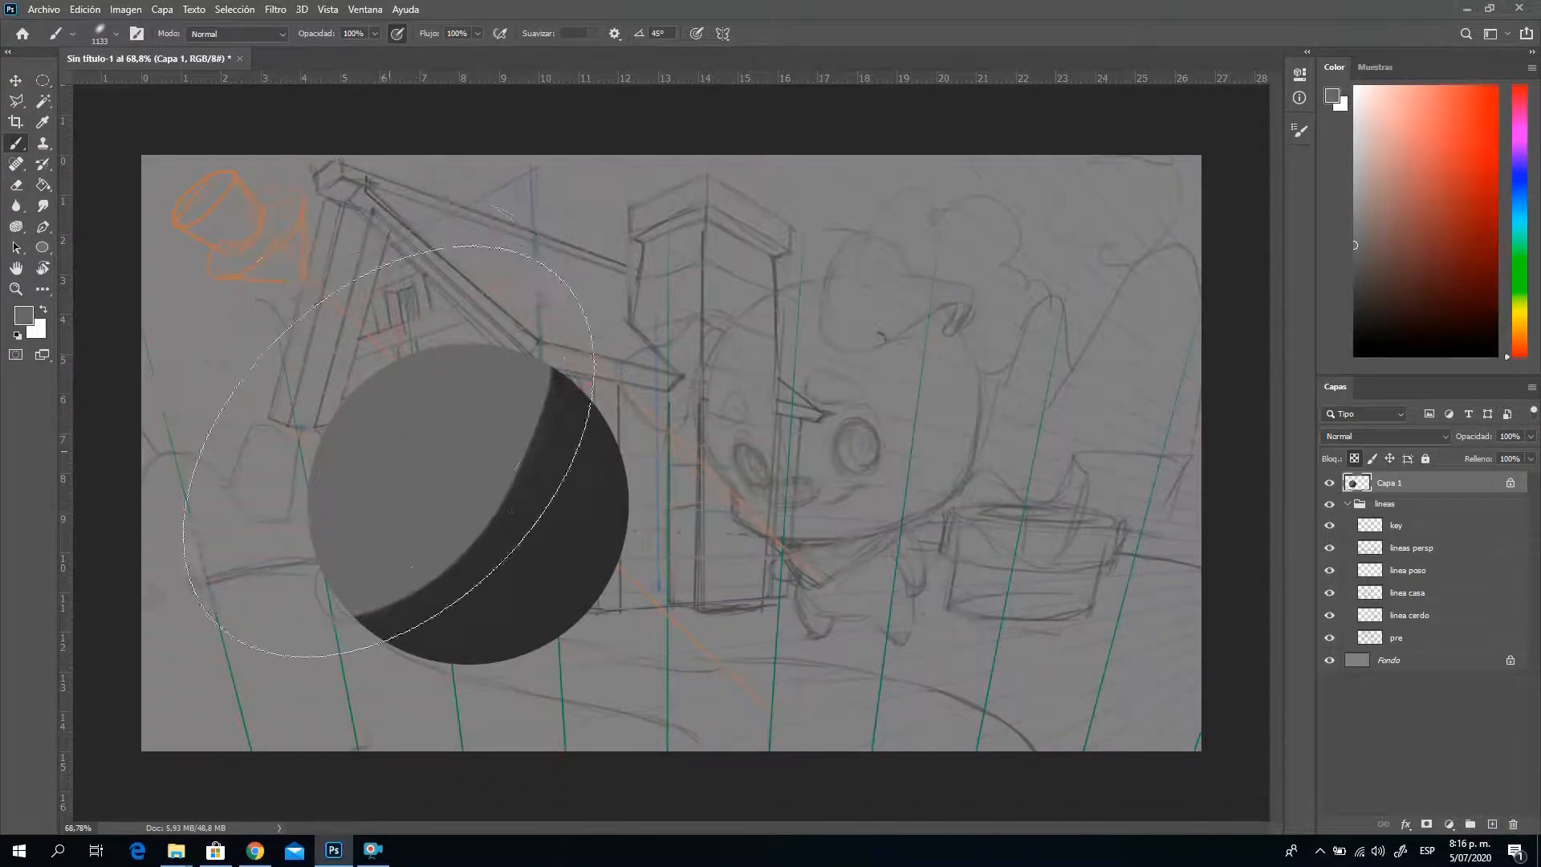
mouse_move(389, 452)
mouse_down()
mouse_move(363, 404)
mouse_move(380, 412)
mouse_move(374, 425)
mouse_move(349, 385)
mouse_move(350, 447)
mouse_up()
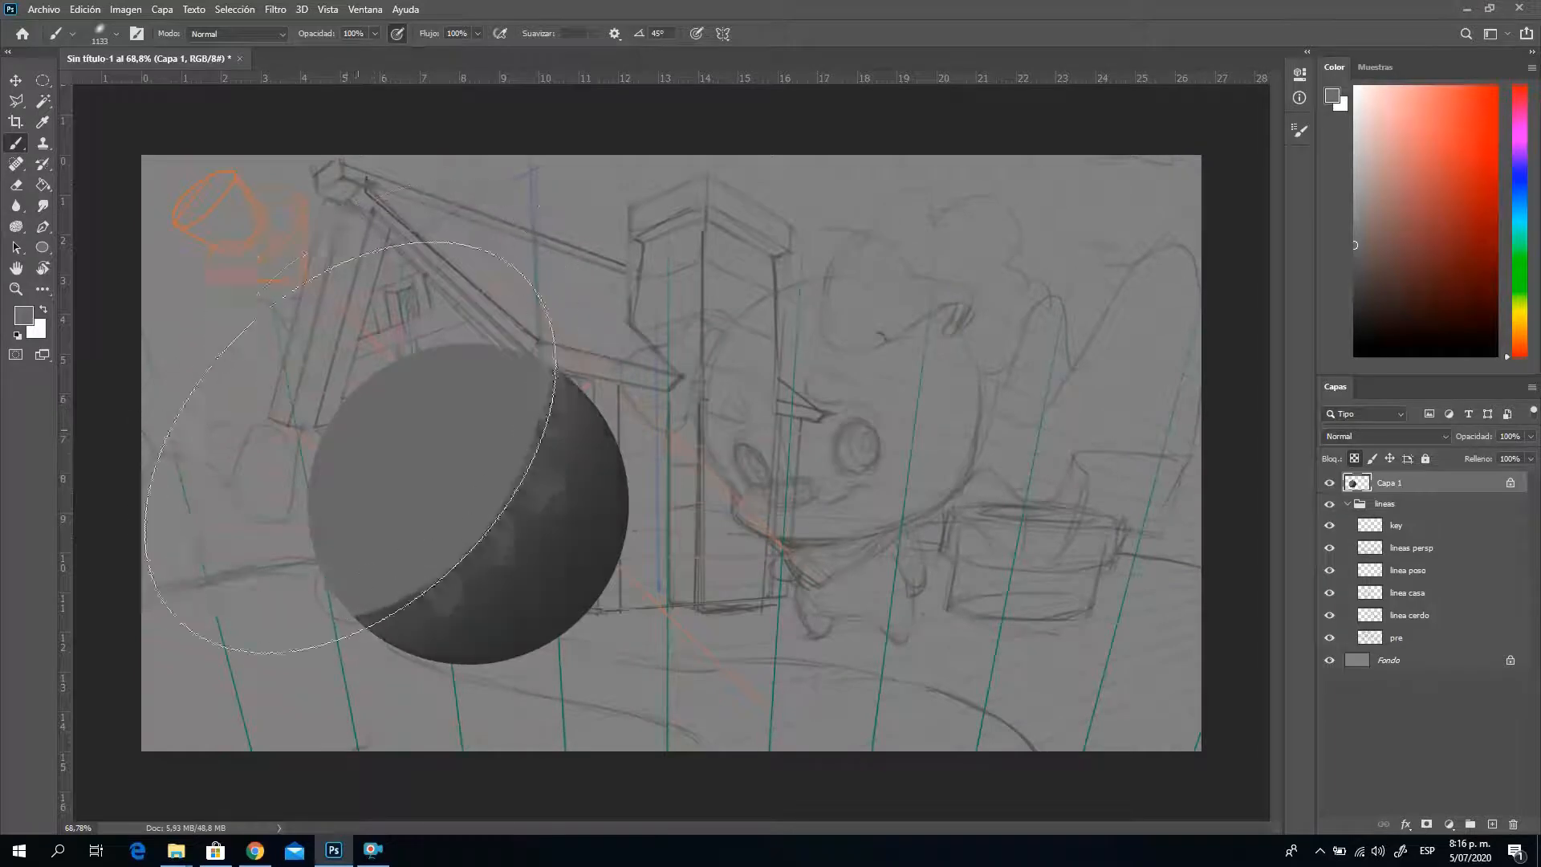
right_click(455, 400)
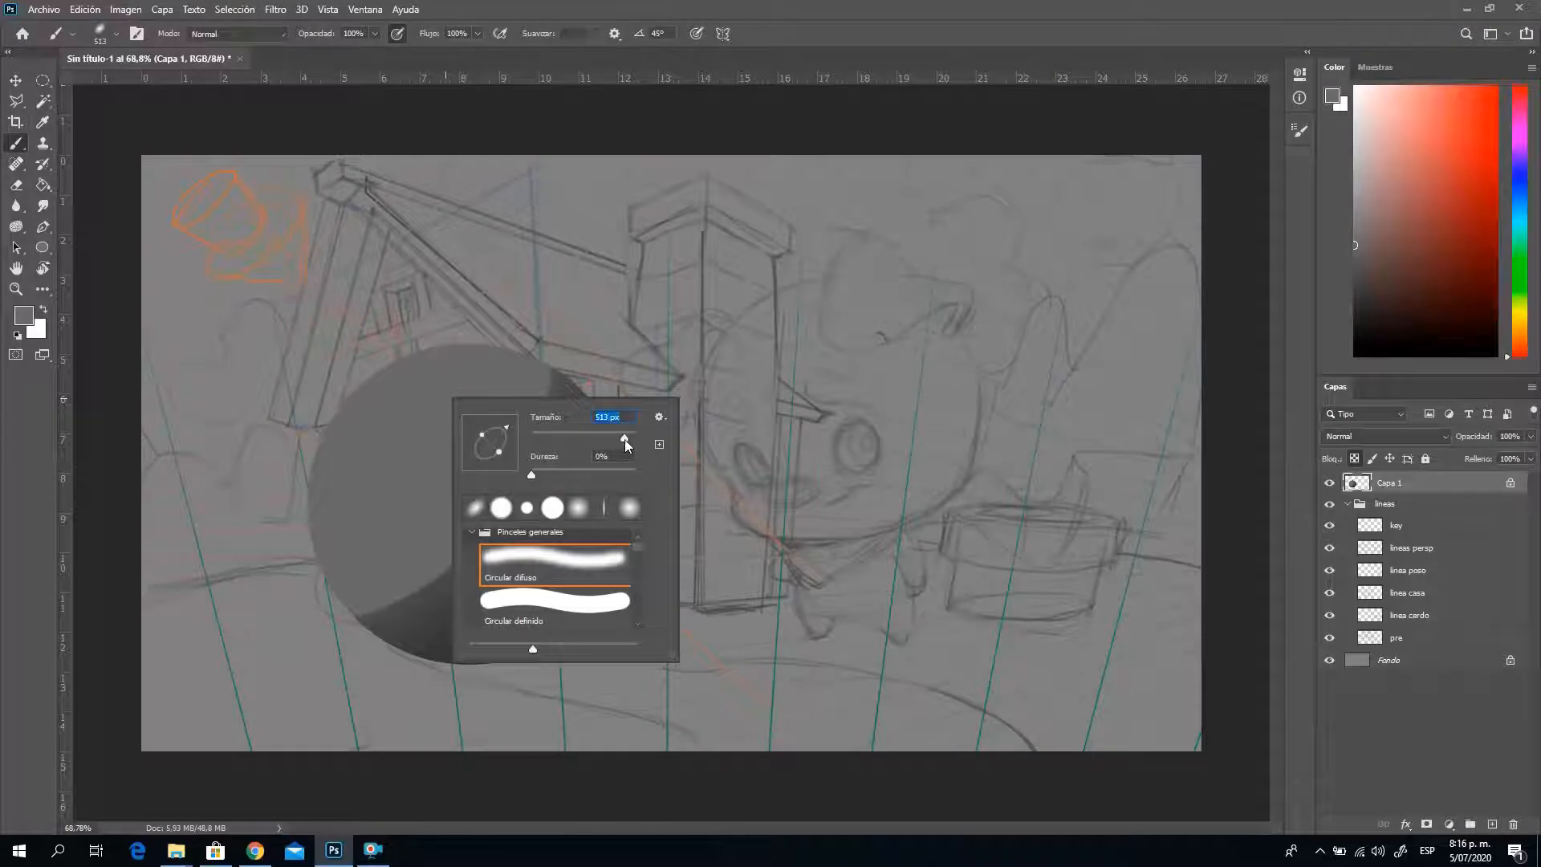
text(800)
key(Return)
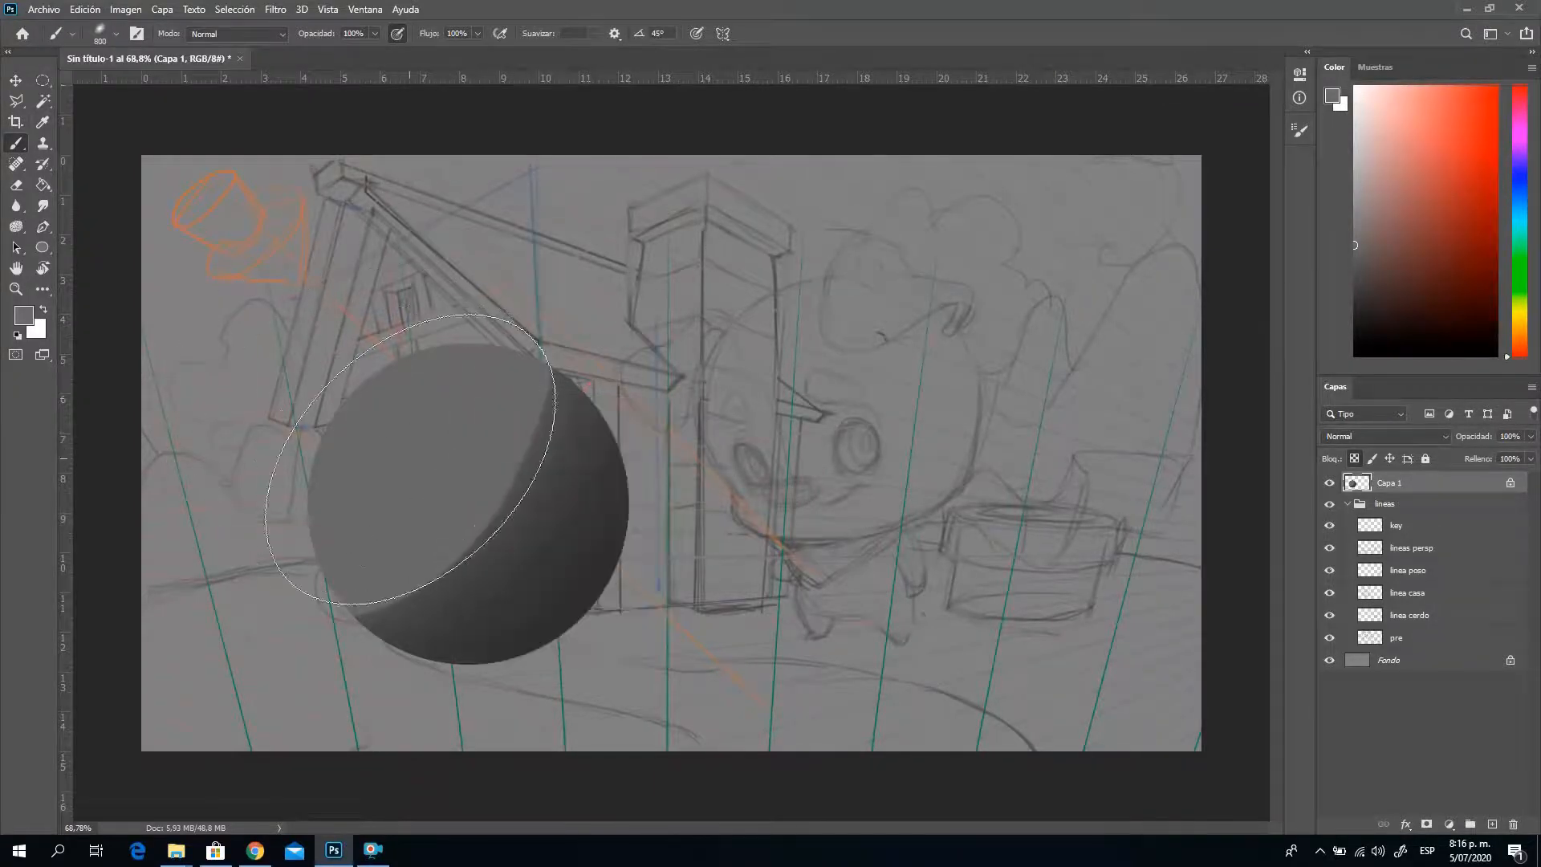
mouse_move(417, 461)
mouse_down()
mouse_move(409, 421)
mouse_move(396, 474)
mouse_move(417, 414)
mouse_move(392, 450)
mouse_move(360, 427)
mouse_move(371, 444)
mouse_move(348, 511)
mouse_move(367, 465)
mouse_move(354, 432)
mouse_move(367, 509)
mouse_move(382, 285)
mouse_move(339, 501)
mouse_move(373, 474)
mouse_move(372, 298)
mouse_move(390, 493)
mouse_move(361, 325)
mouse_up()
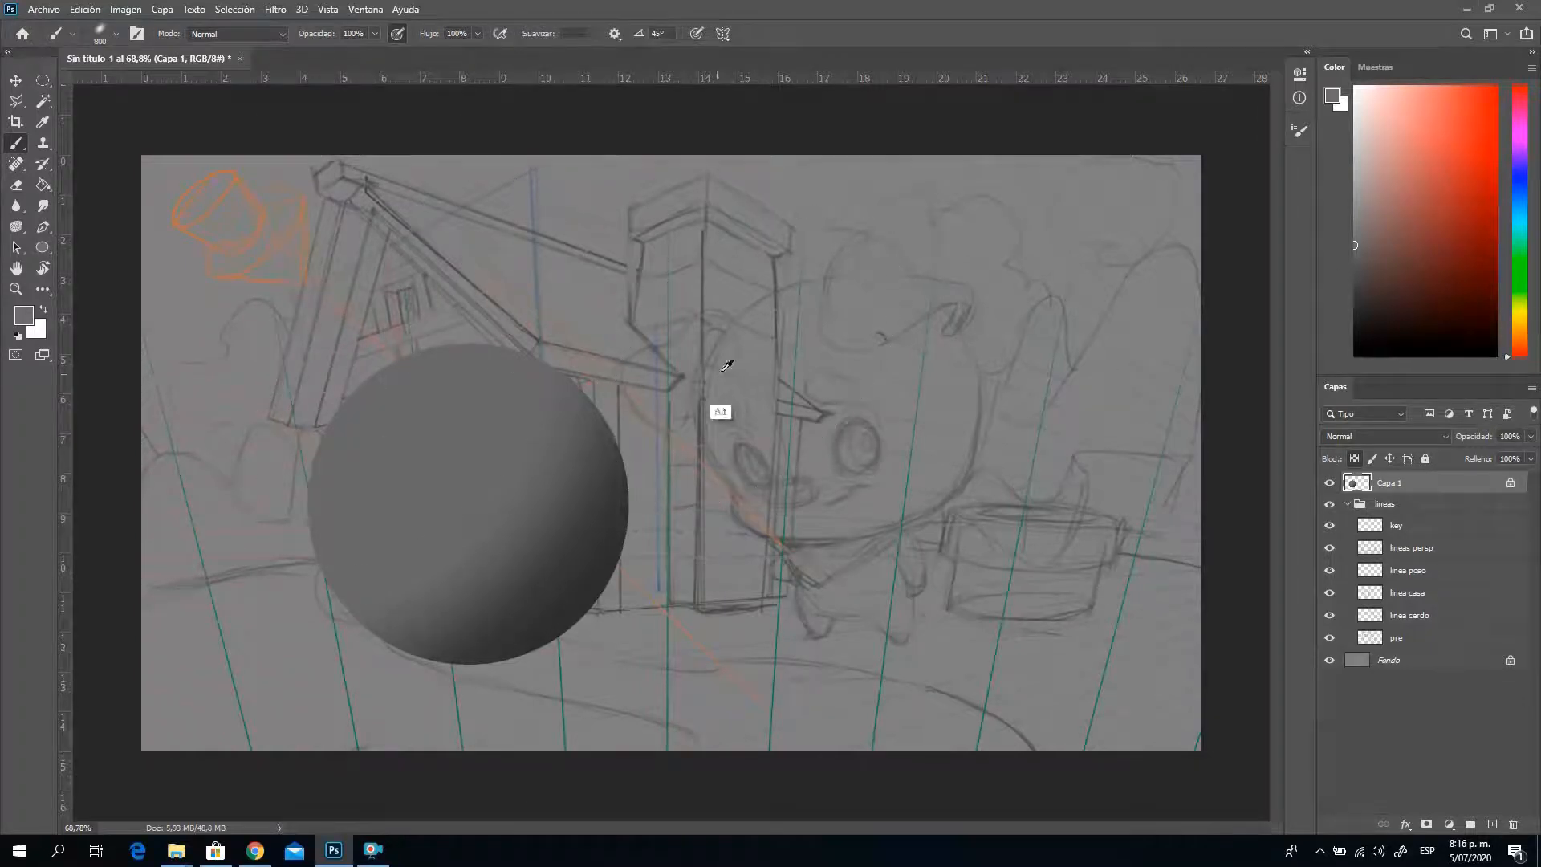
Refine the sphere's shading with sampled dark and light greys, reducing the brush size to 700 px
alt+click(603, 570)
mouse_move(567, 516)
mouse_down()
mouse_move(481, 585)
mouse_move(557, 637)
mouse_move(571, 617)
mouse_up()
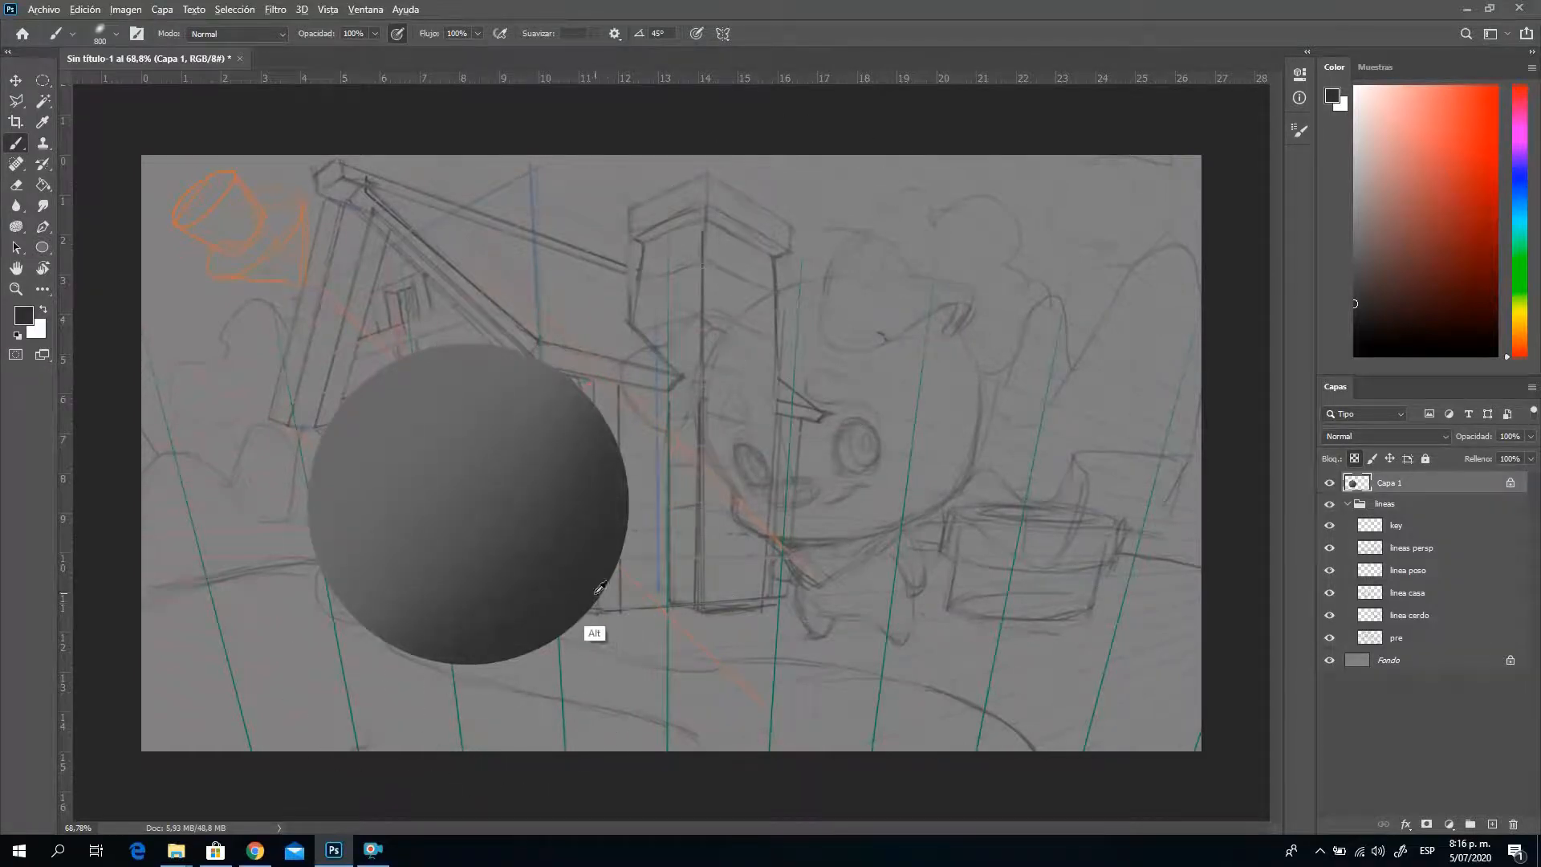
alt+click(383, 444)
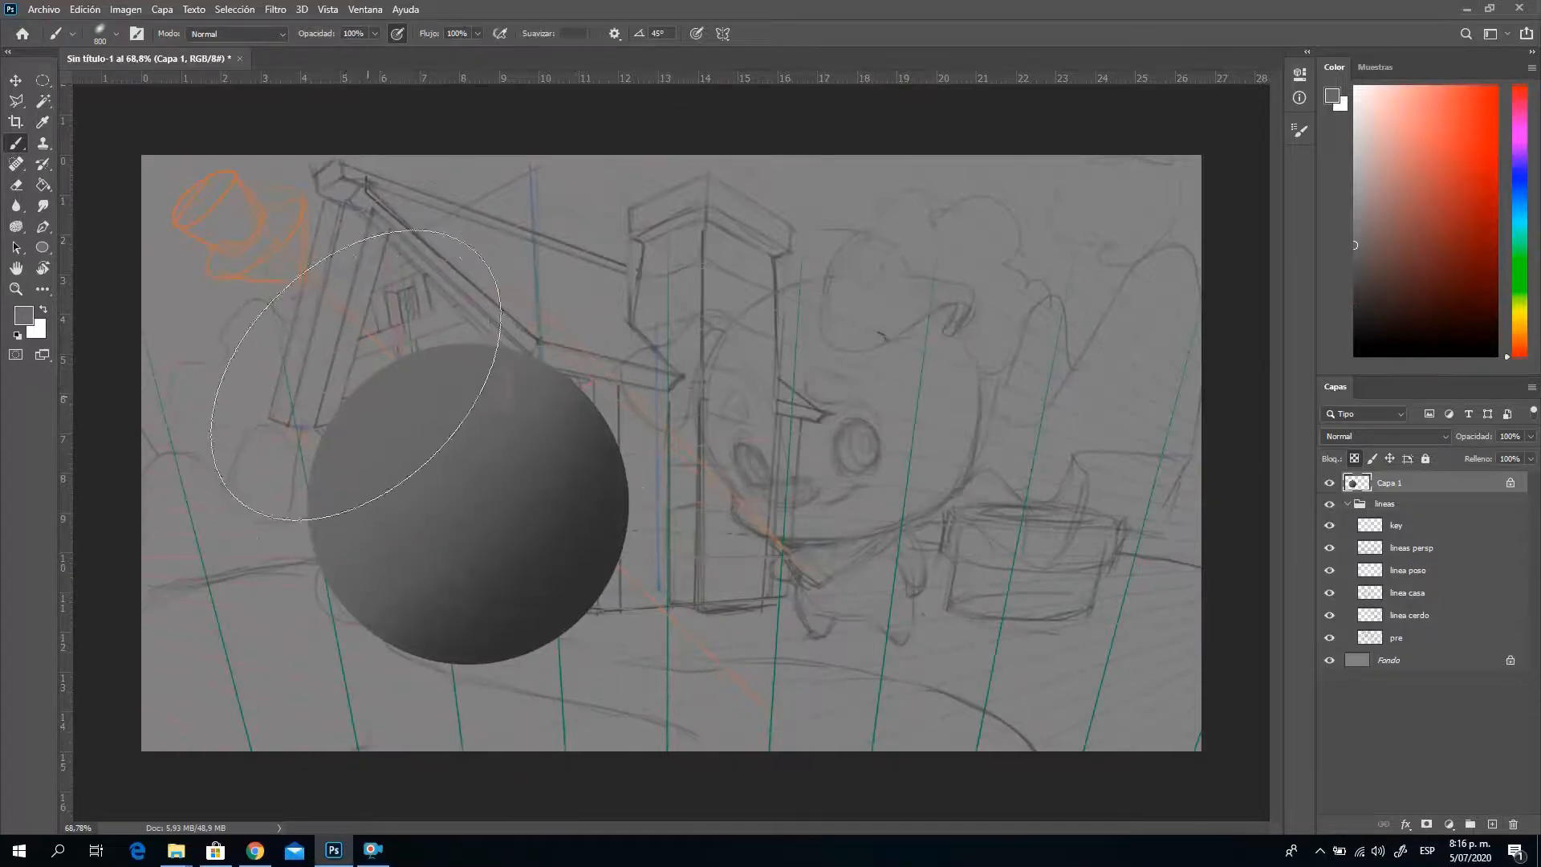
right_click(510, 456)
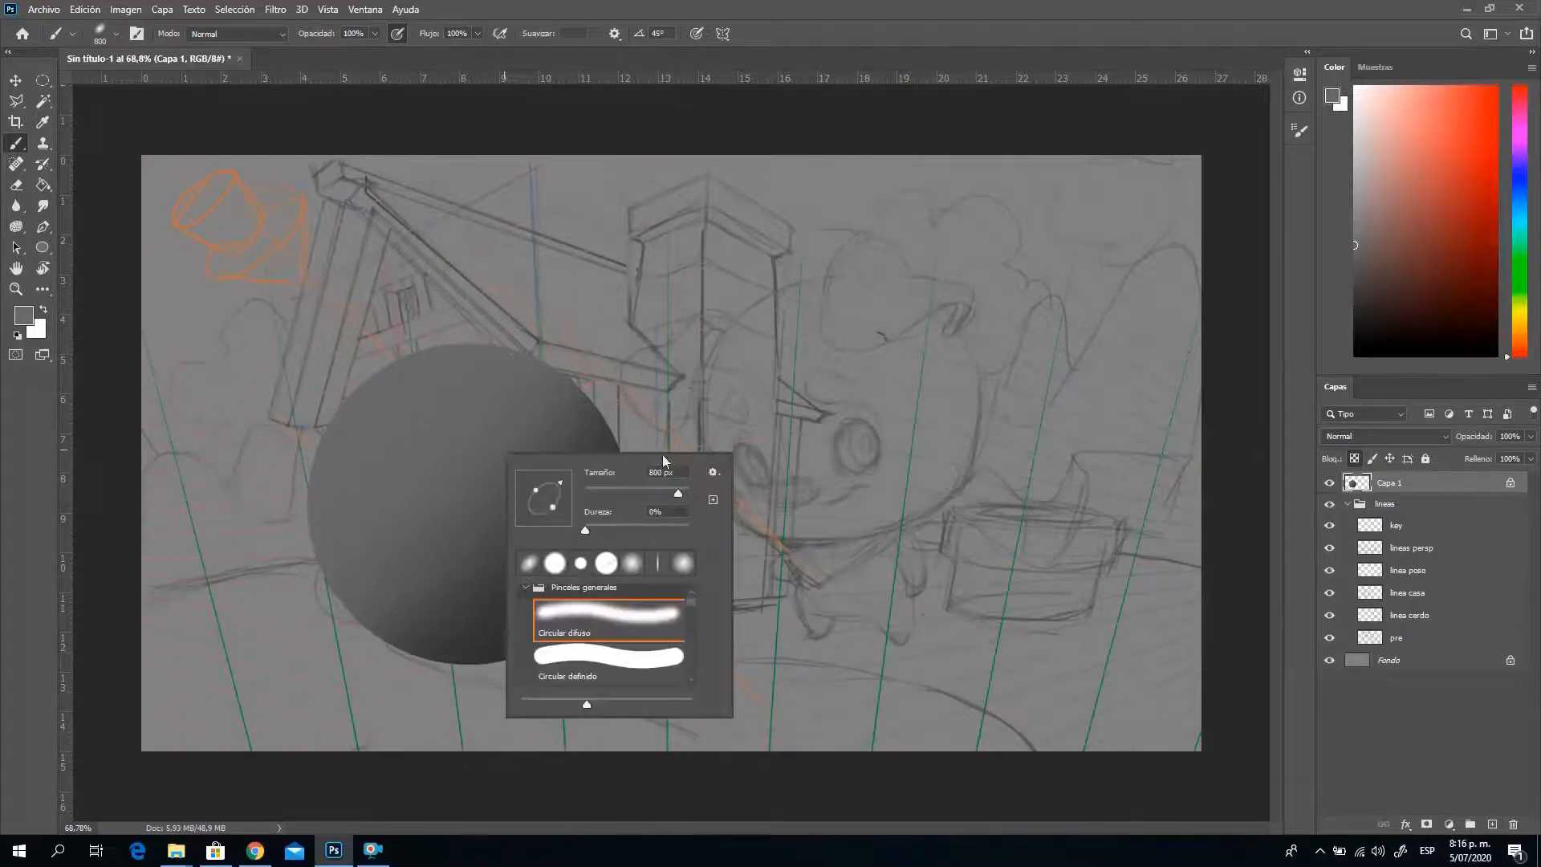
text(700)
key(Return)
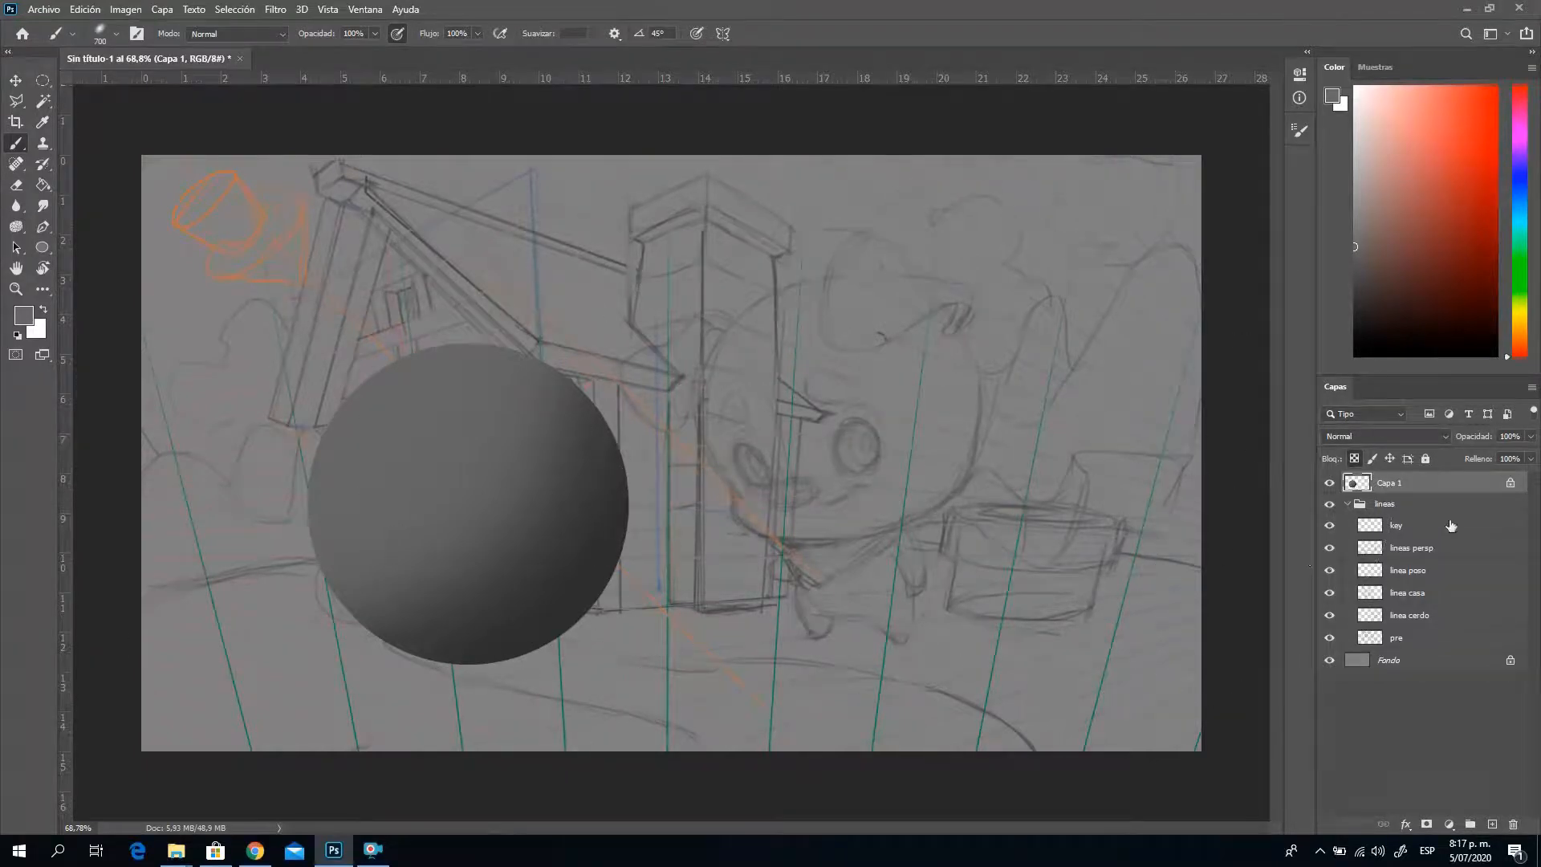
Move the linea cerdo layer directly below key and add a new layer beneath it
click(1410, 624)
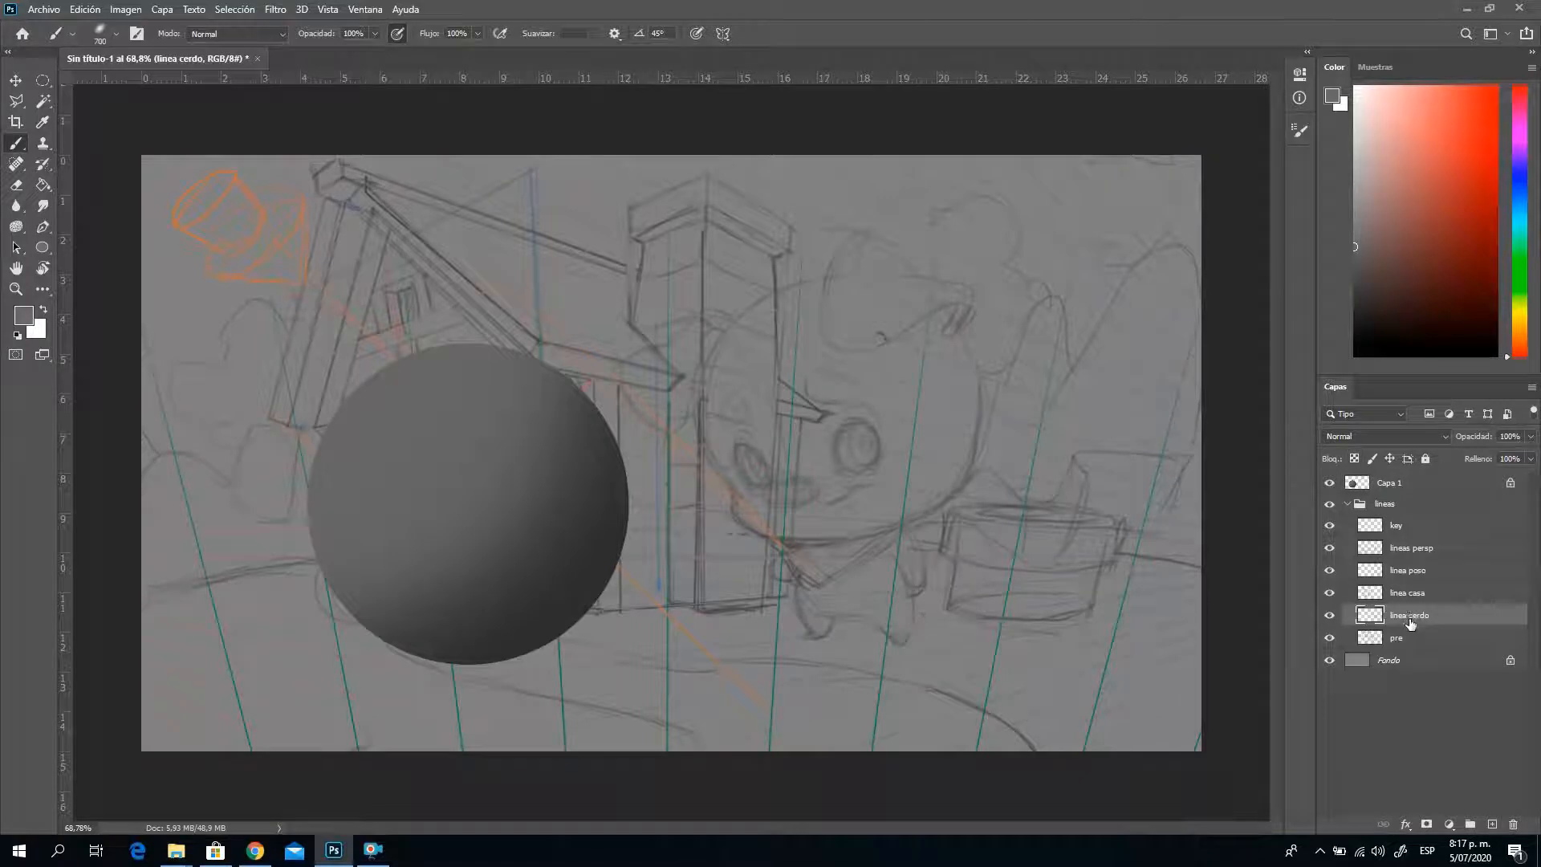
drag(1415, 620, 1415, 547)
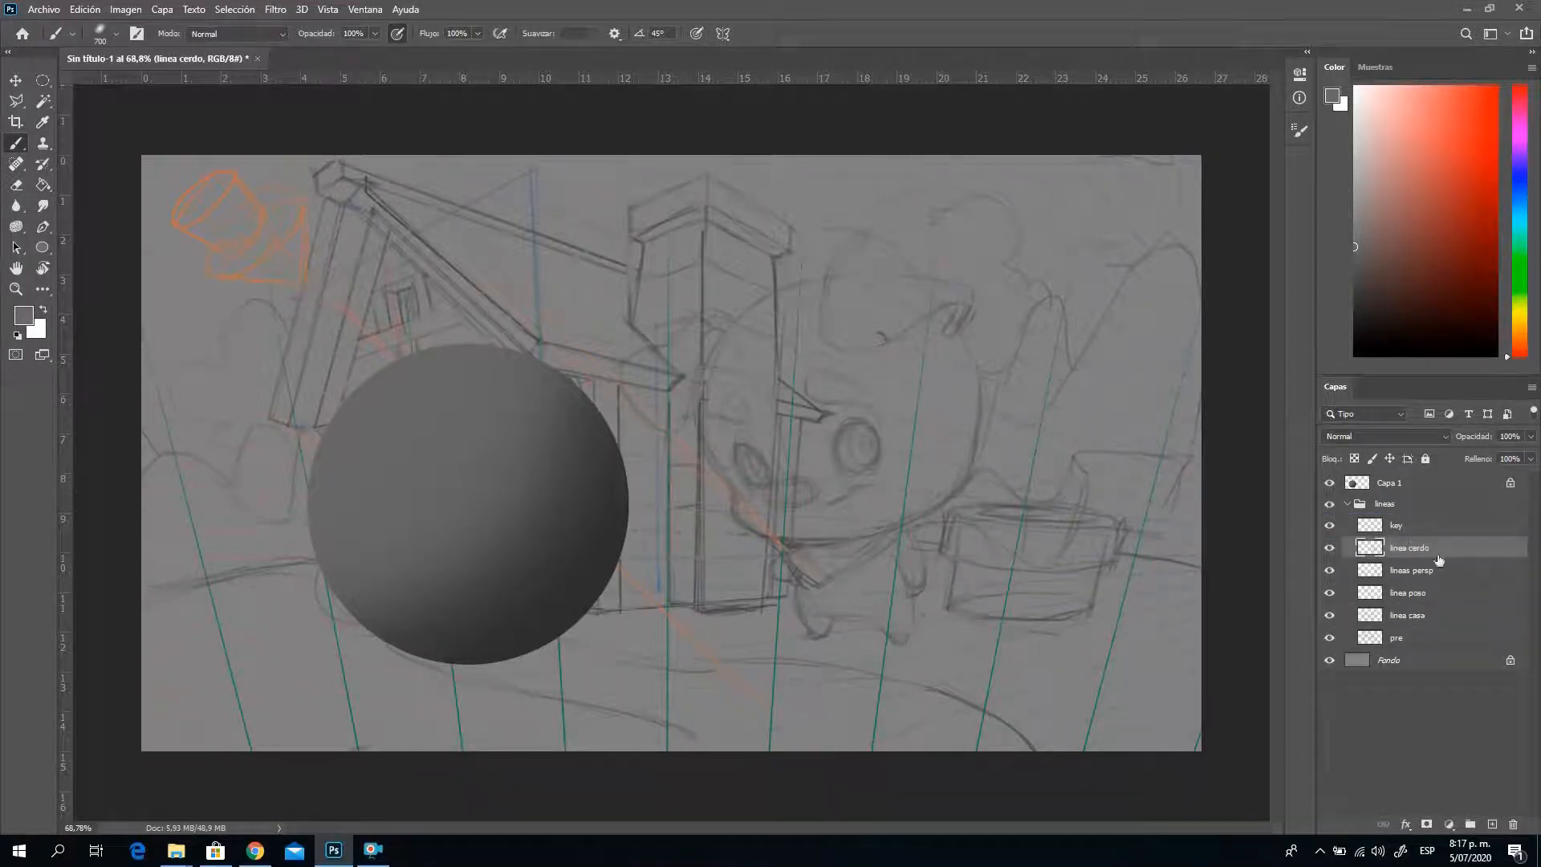
click(1417, 571)
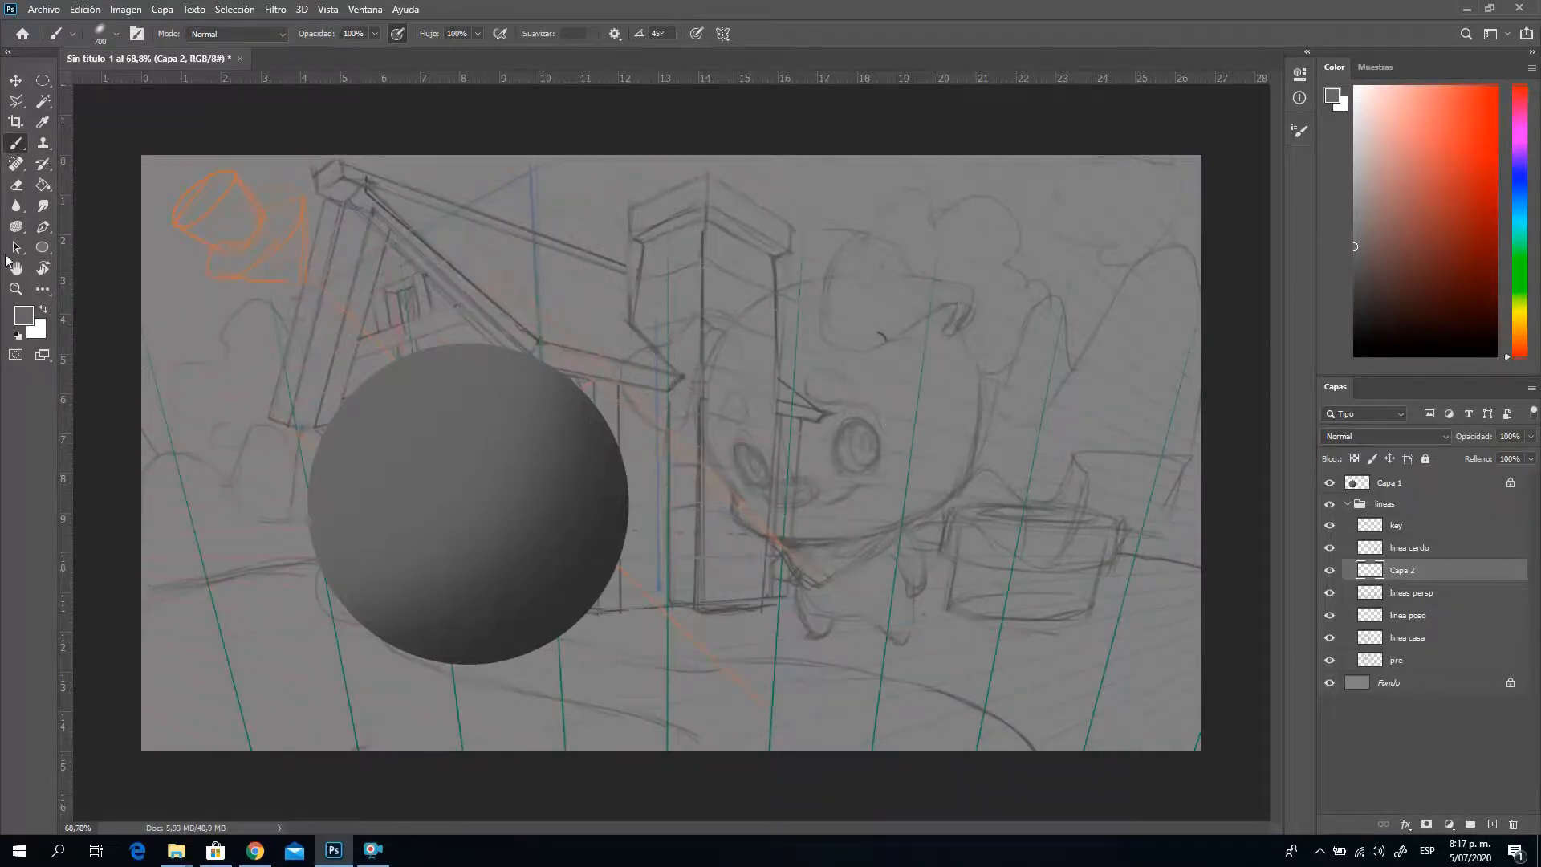
click(15, 289)
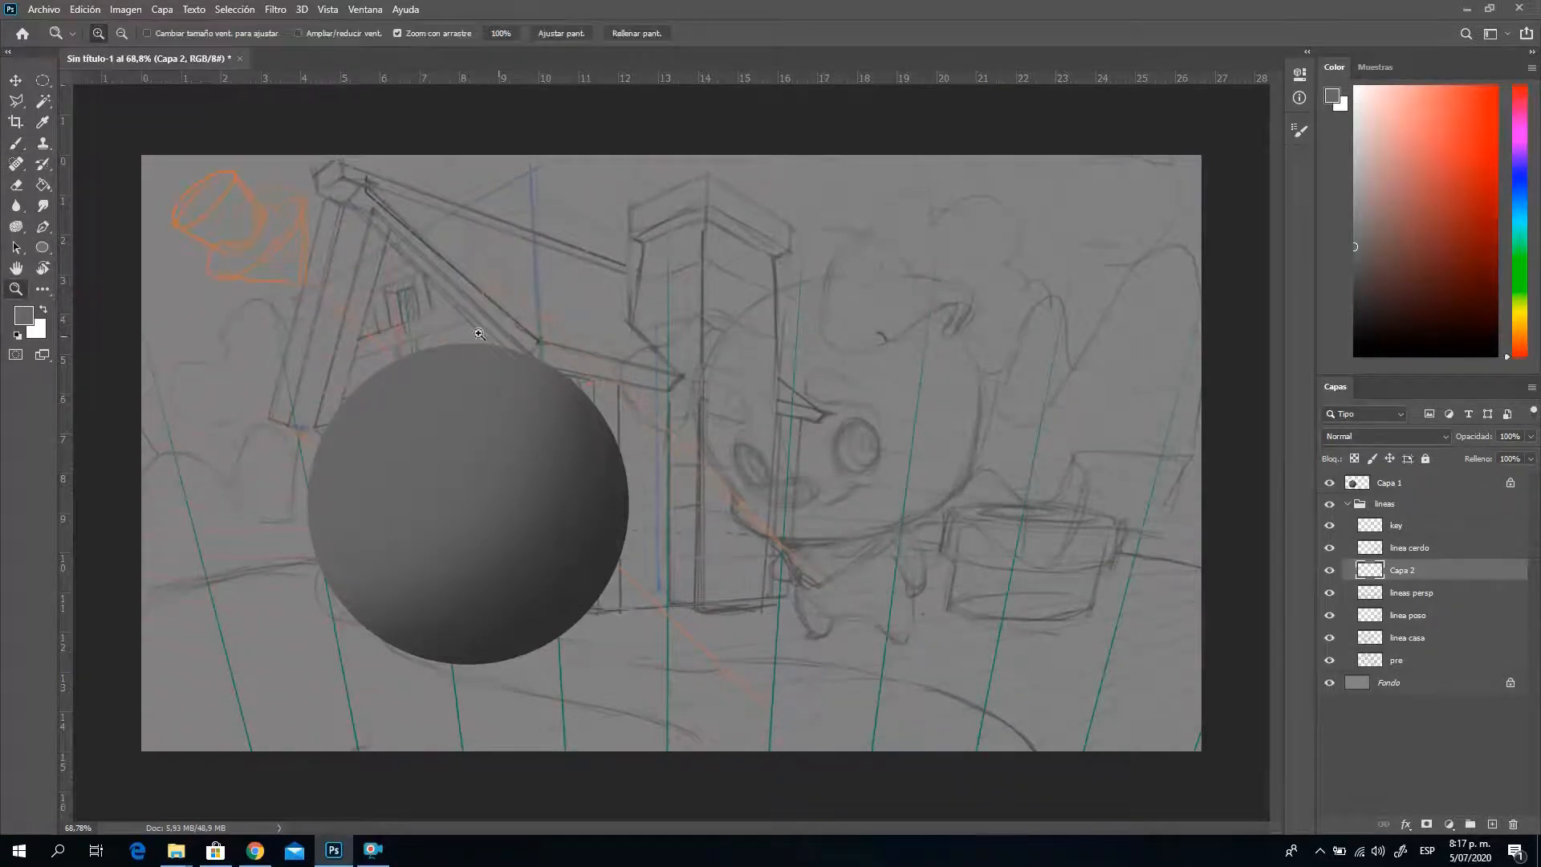
Start a Polygonal Lasso outline along the pig's far ear and the top of its head, up to the near ear
click(856, 480)
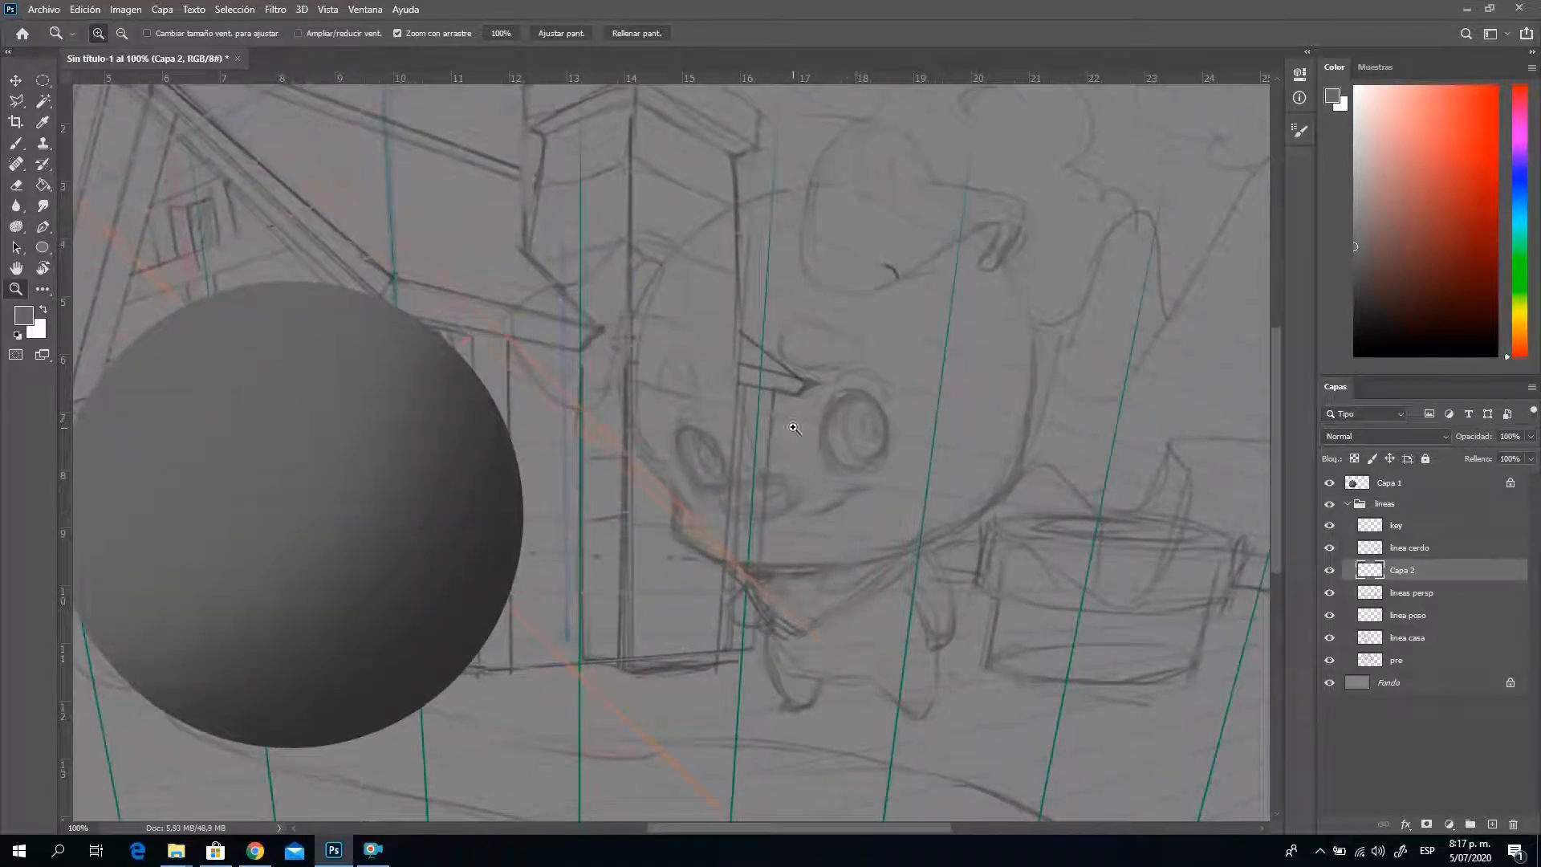
click(797, 431)
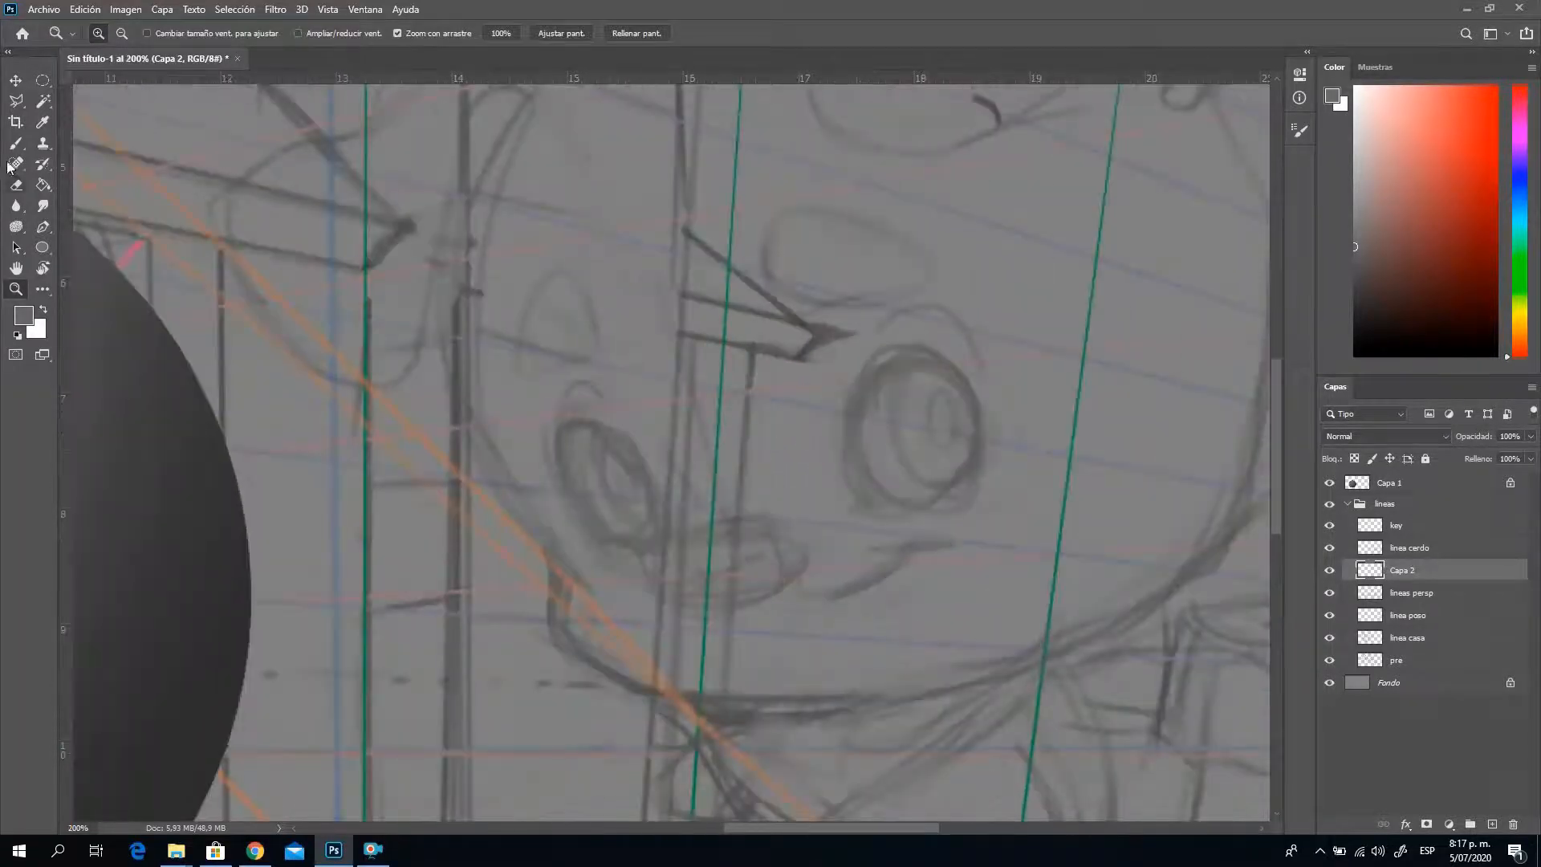
click(15, 101)
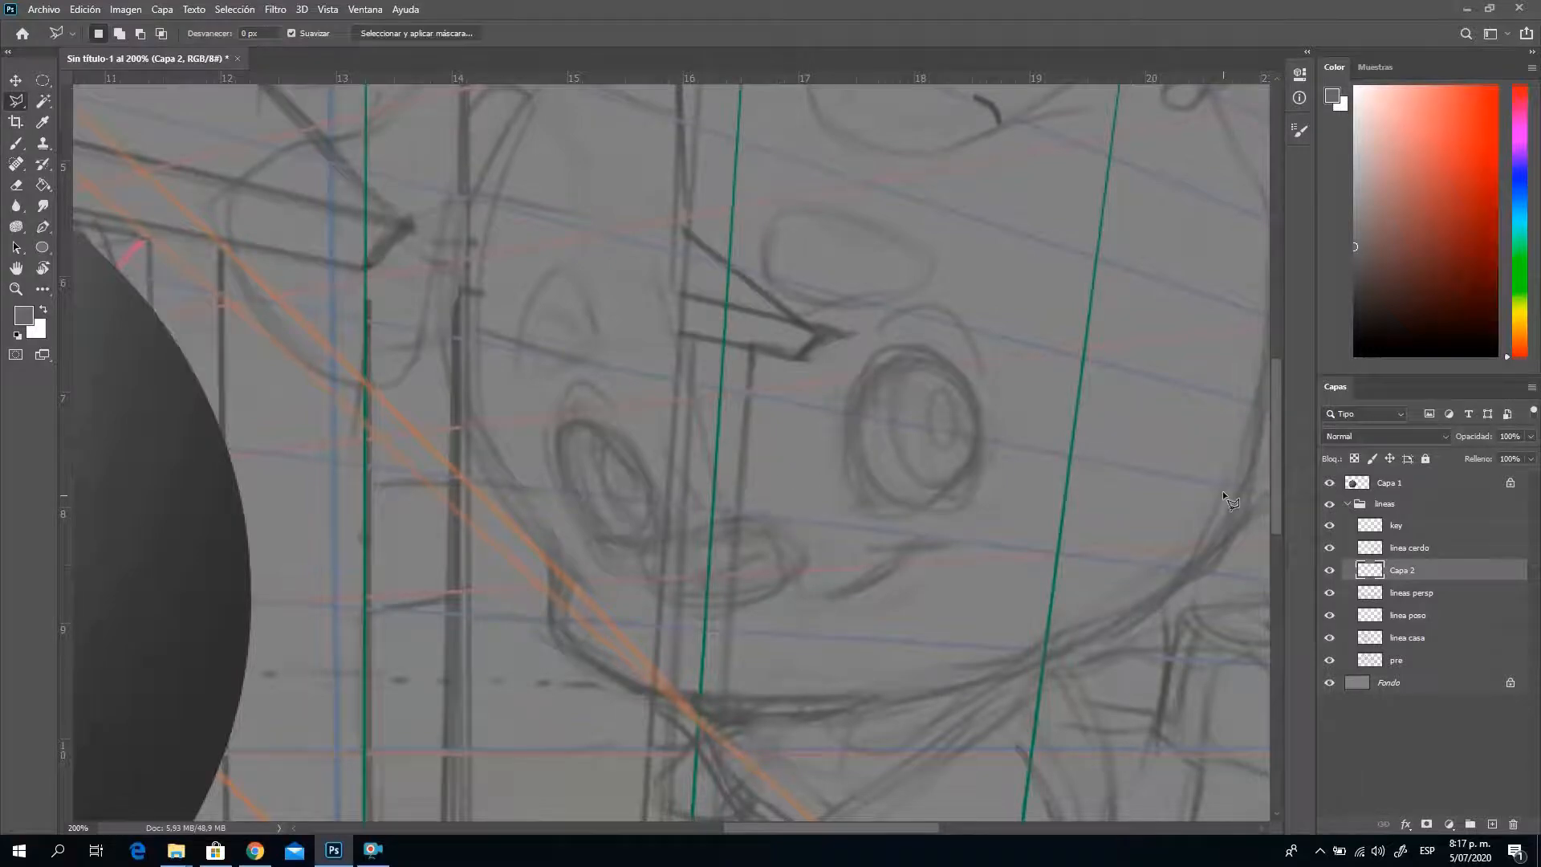
drag(1279, 455, 1278, 397)
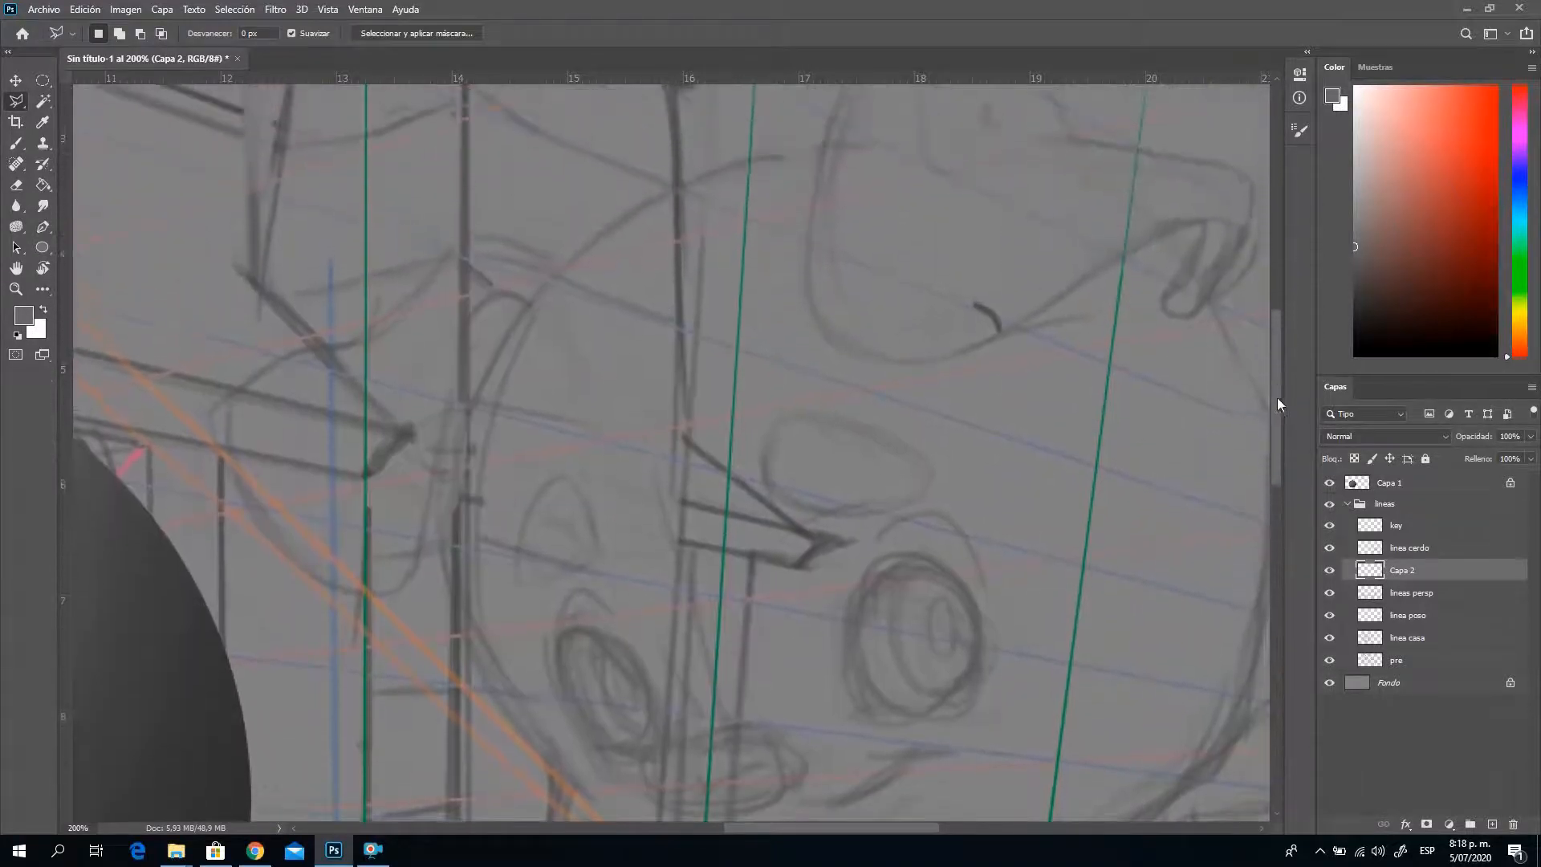
click(364, 334)
click(562, 263)
click(672, 190)
click(729, 166)
click(822, 145)
Continue the lasso outline around the pig's near ear, over its peak and down to its folded tip
scroll(821, 145, up, 3)
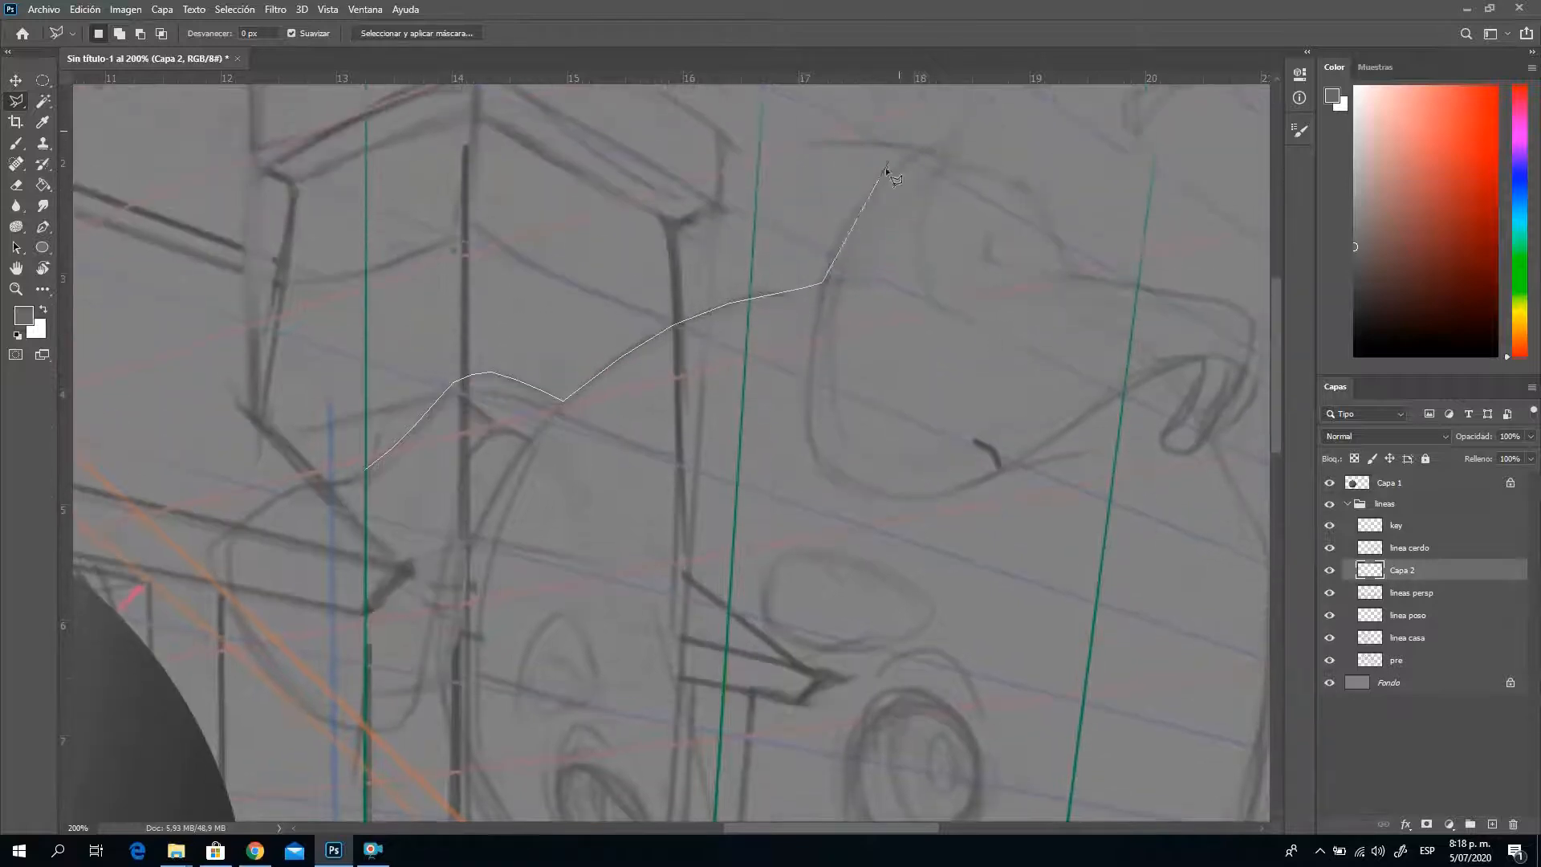
click(861, 200)
scroll(1119, 312, right, 5)
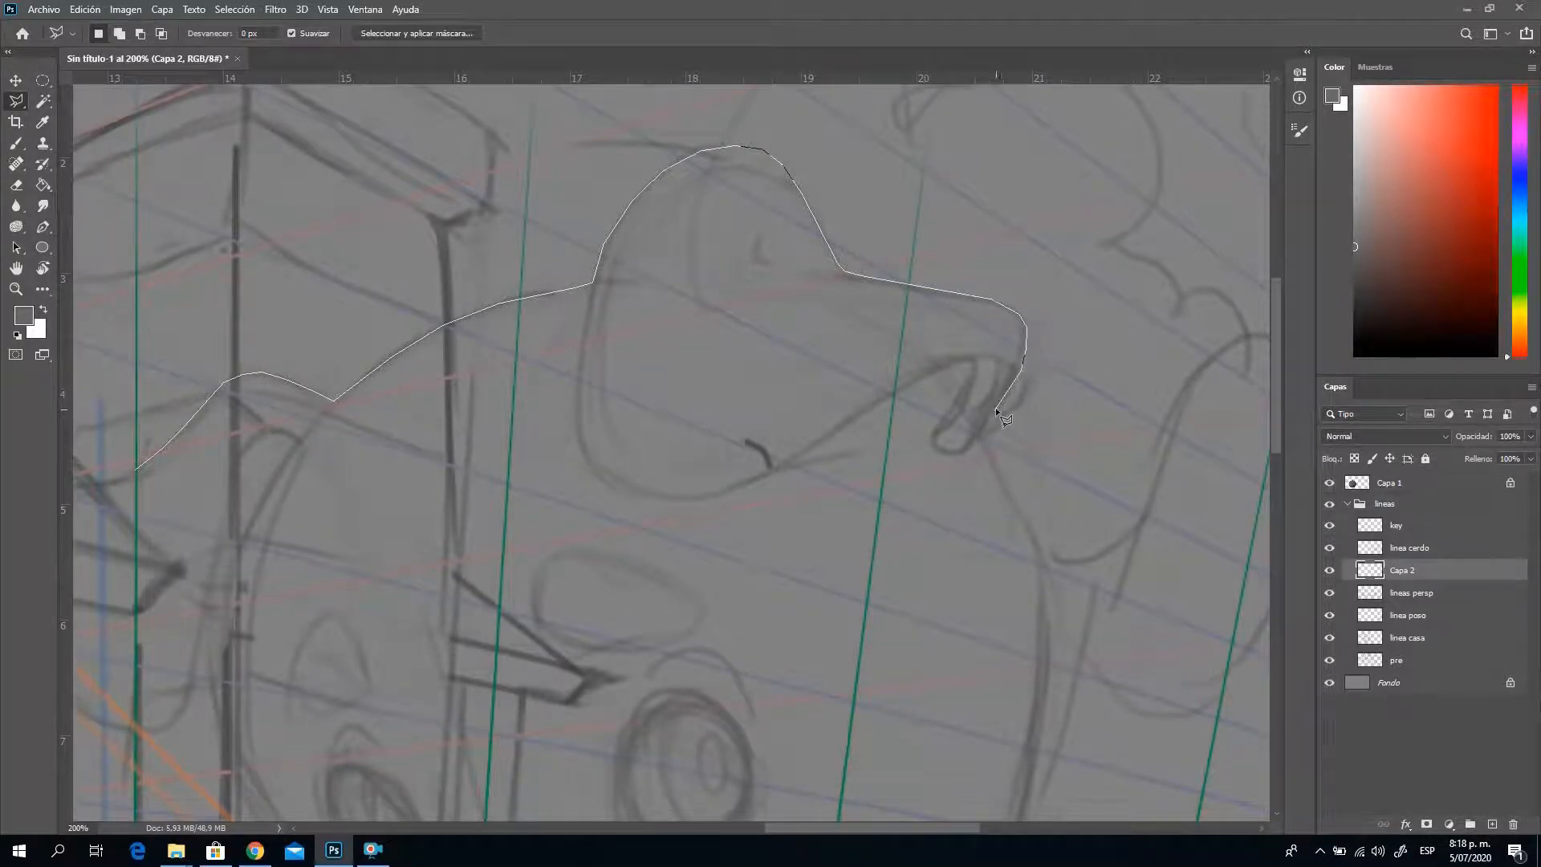
click(979, 431)
Trace the cheek, chin, snout side and hanging far ear, and close the head selection at its starting point
scroll(1119, 733, down, 3)
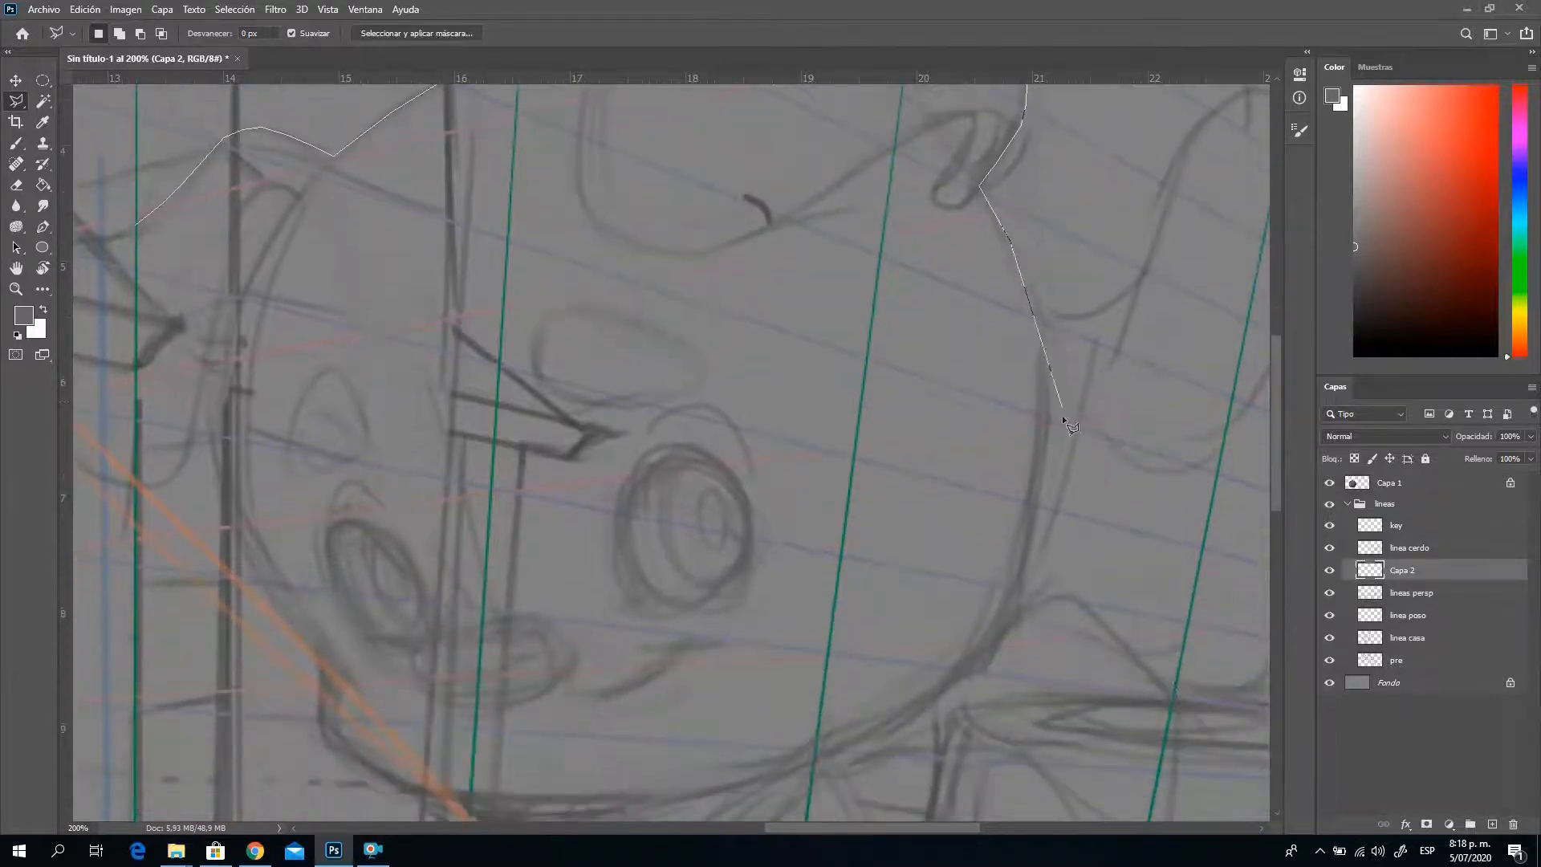
key(BackSpace)
key(BackSpace)
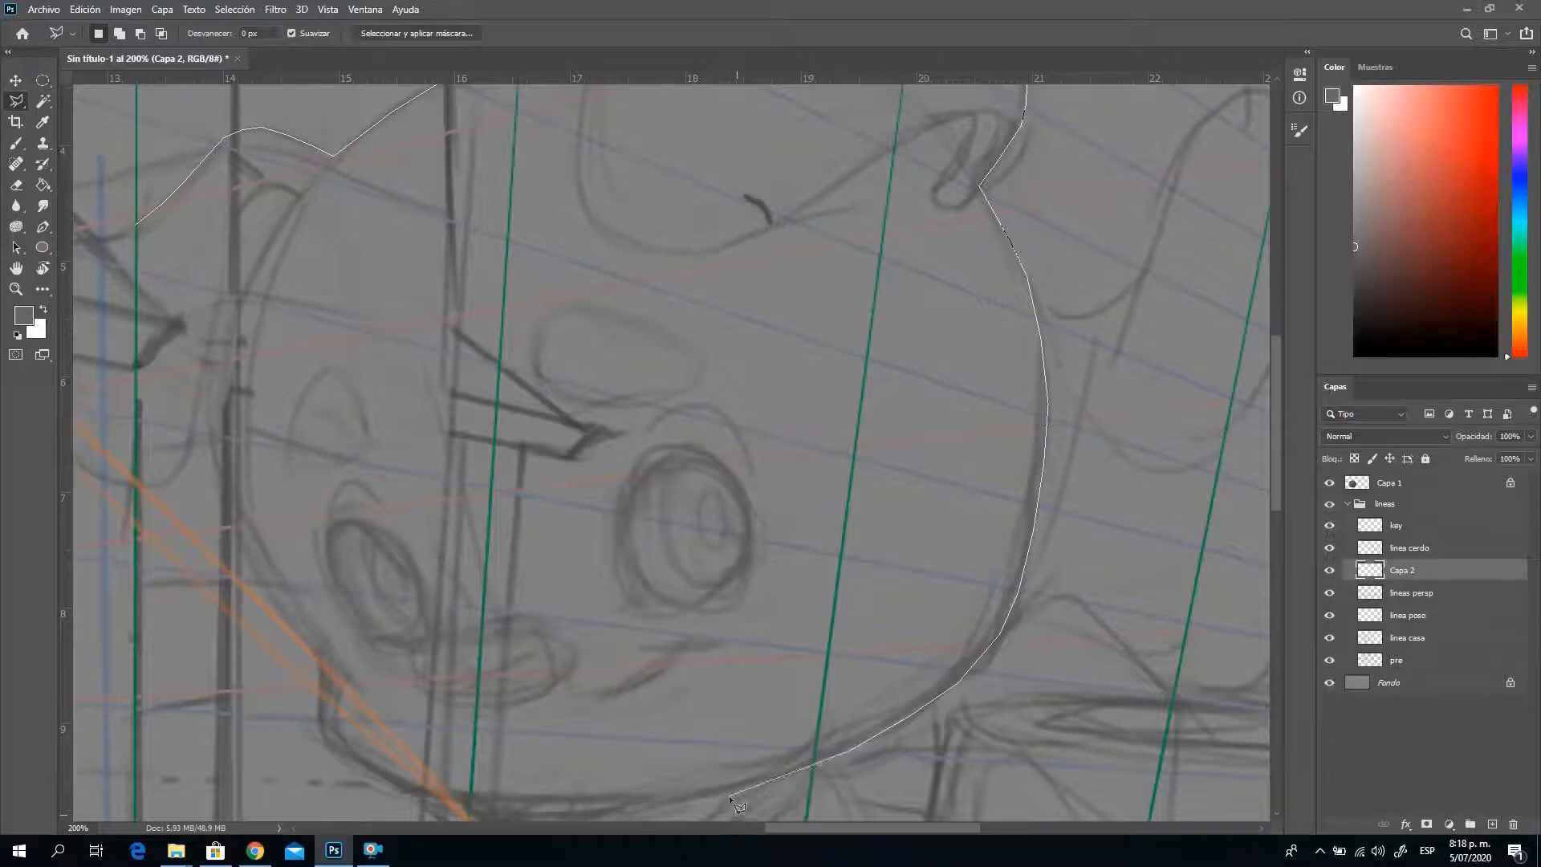
scroll(604, 815, down, 5)
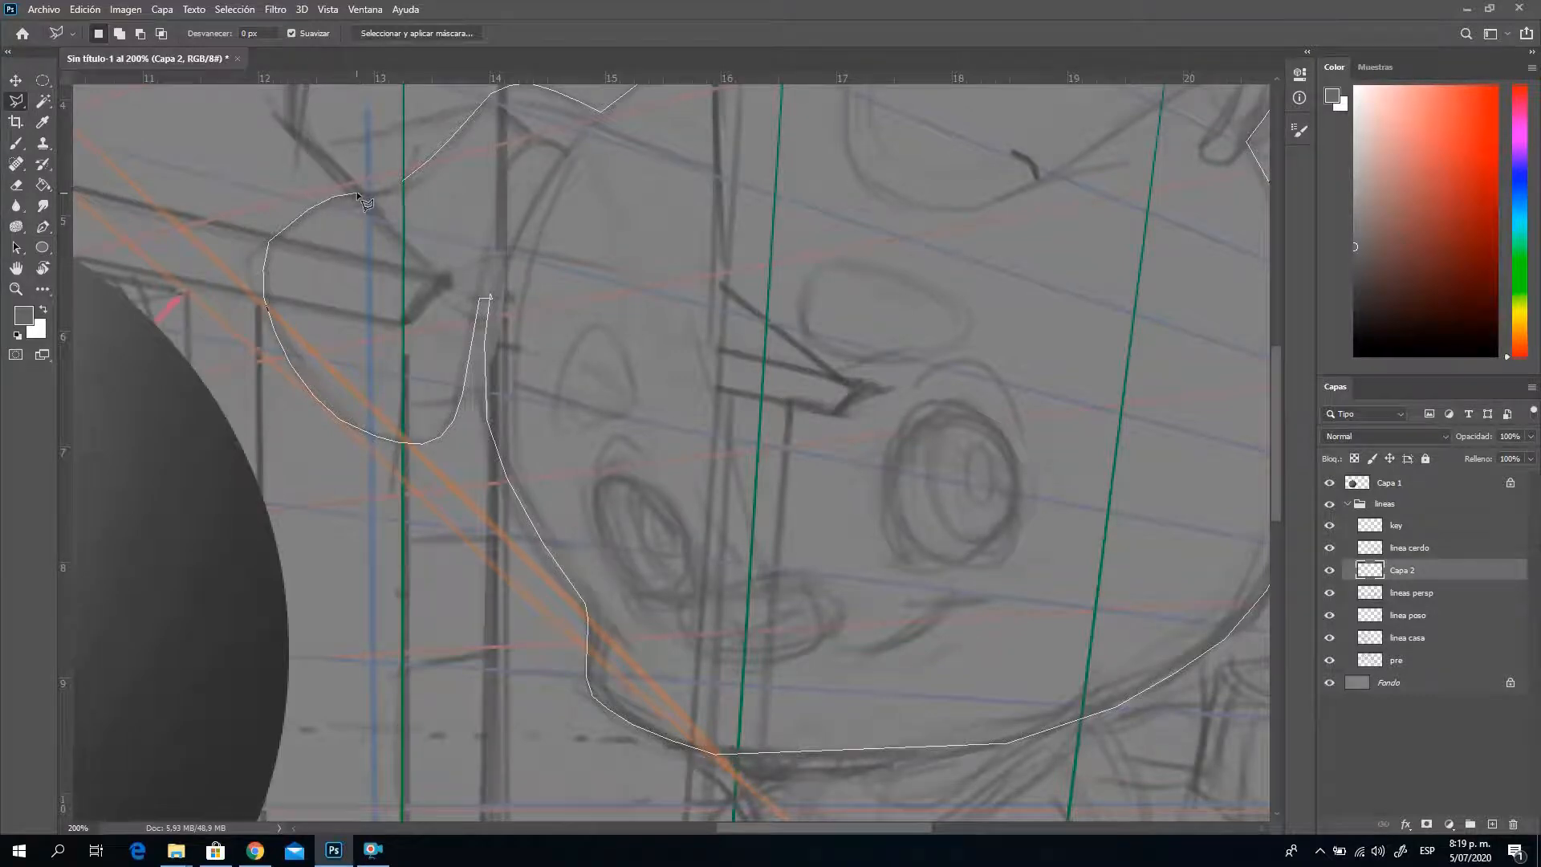
click(402, 181)
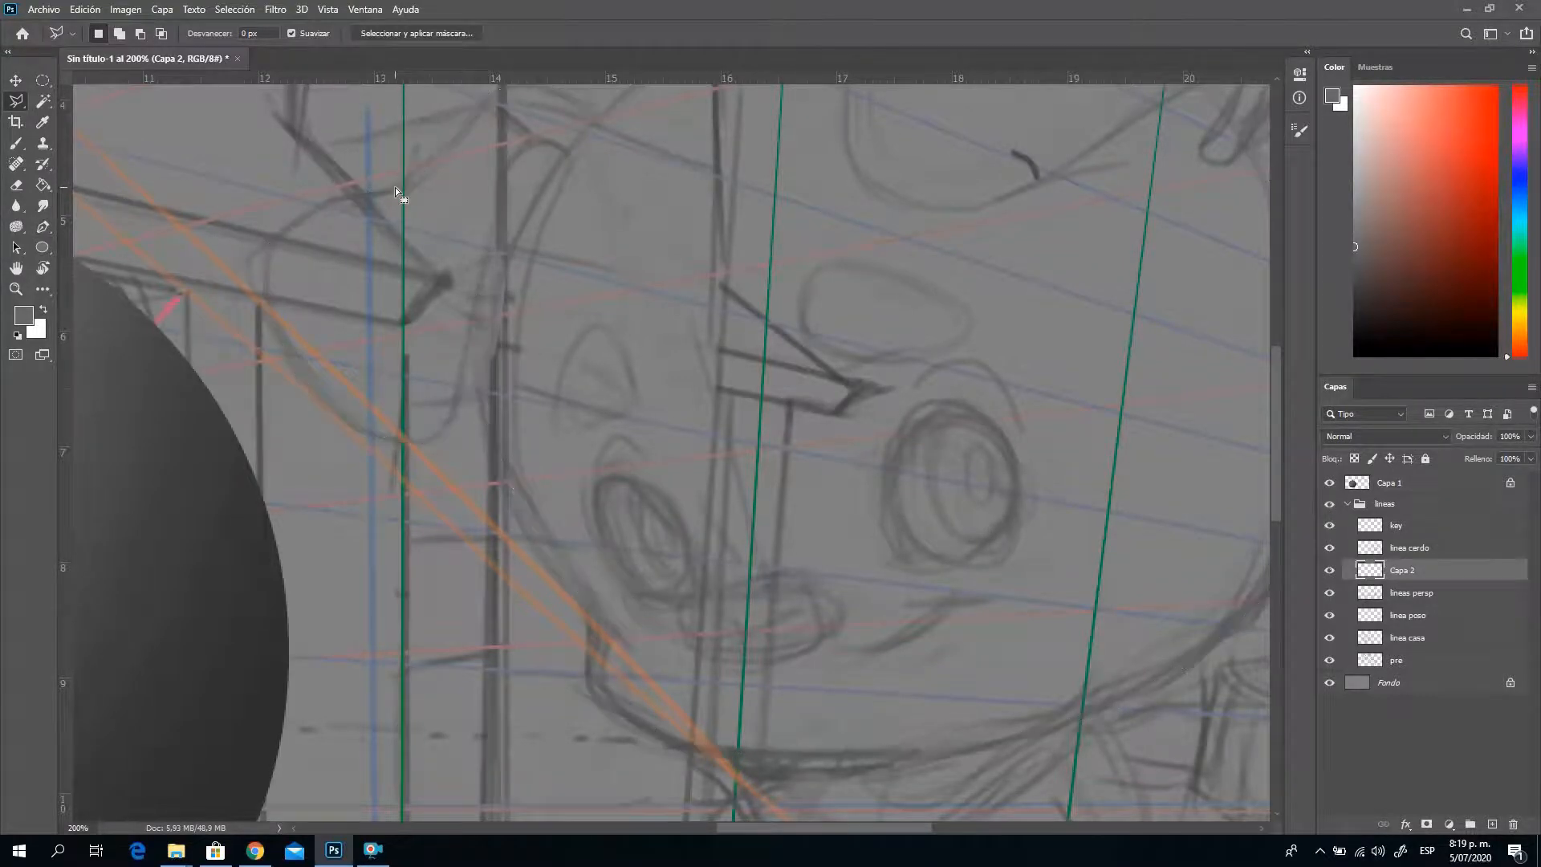
Add the pig's body, with its arms and legs, to the head selection using the Polygonal Lasso
key(z)
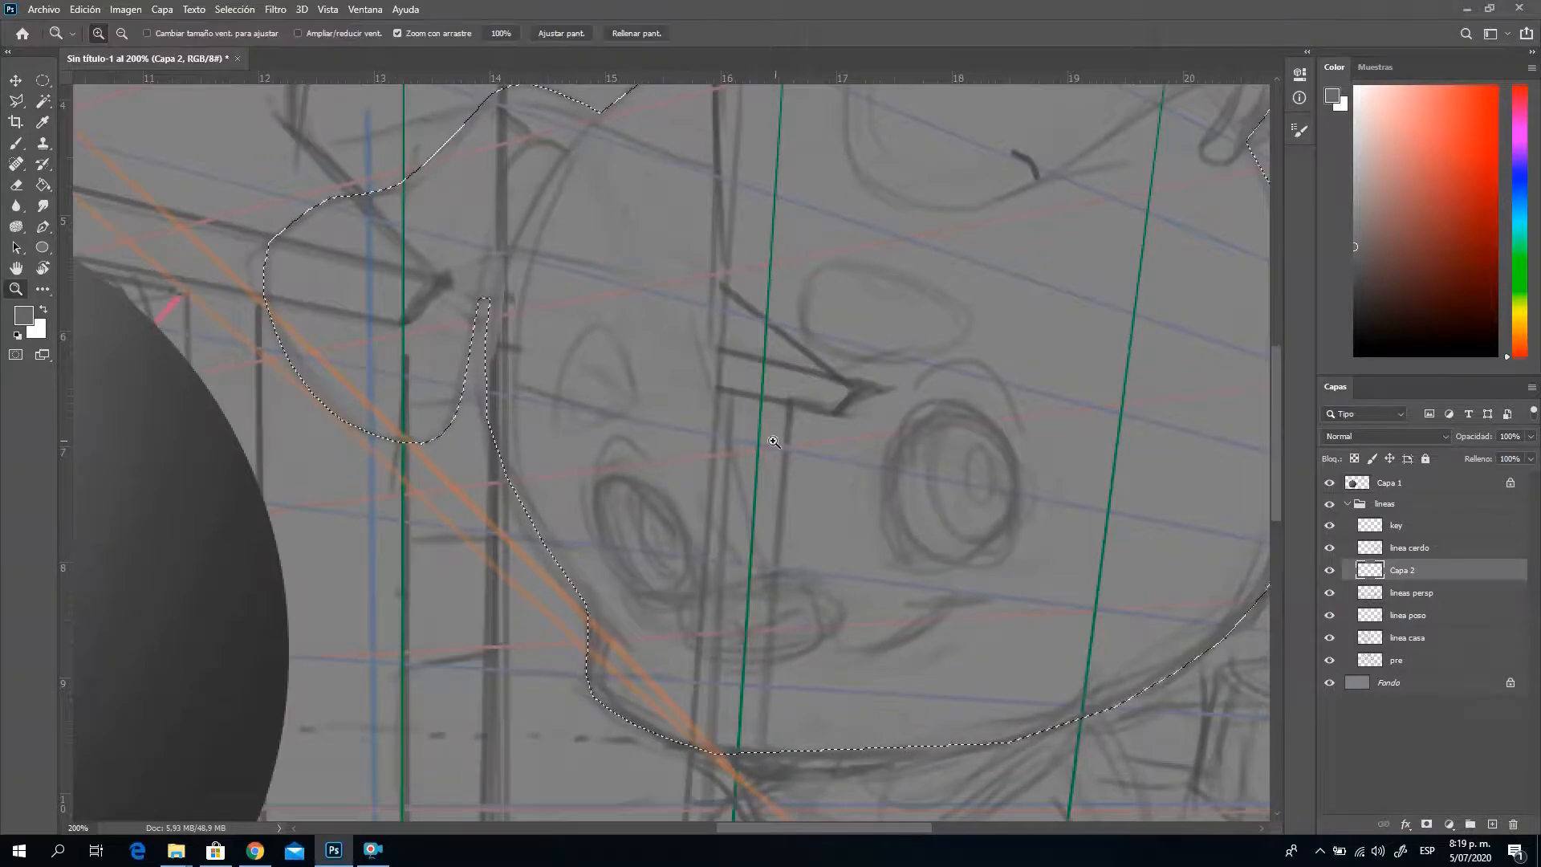
alt+click(811, 498)
alt+click(851, 562)
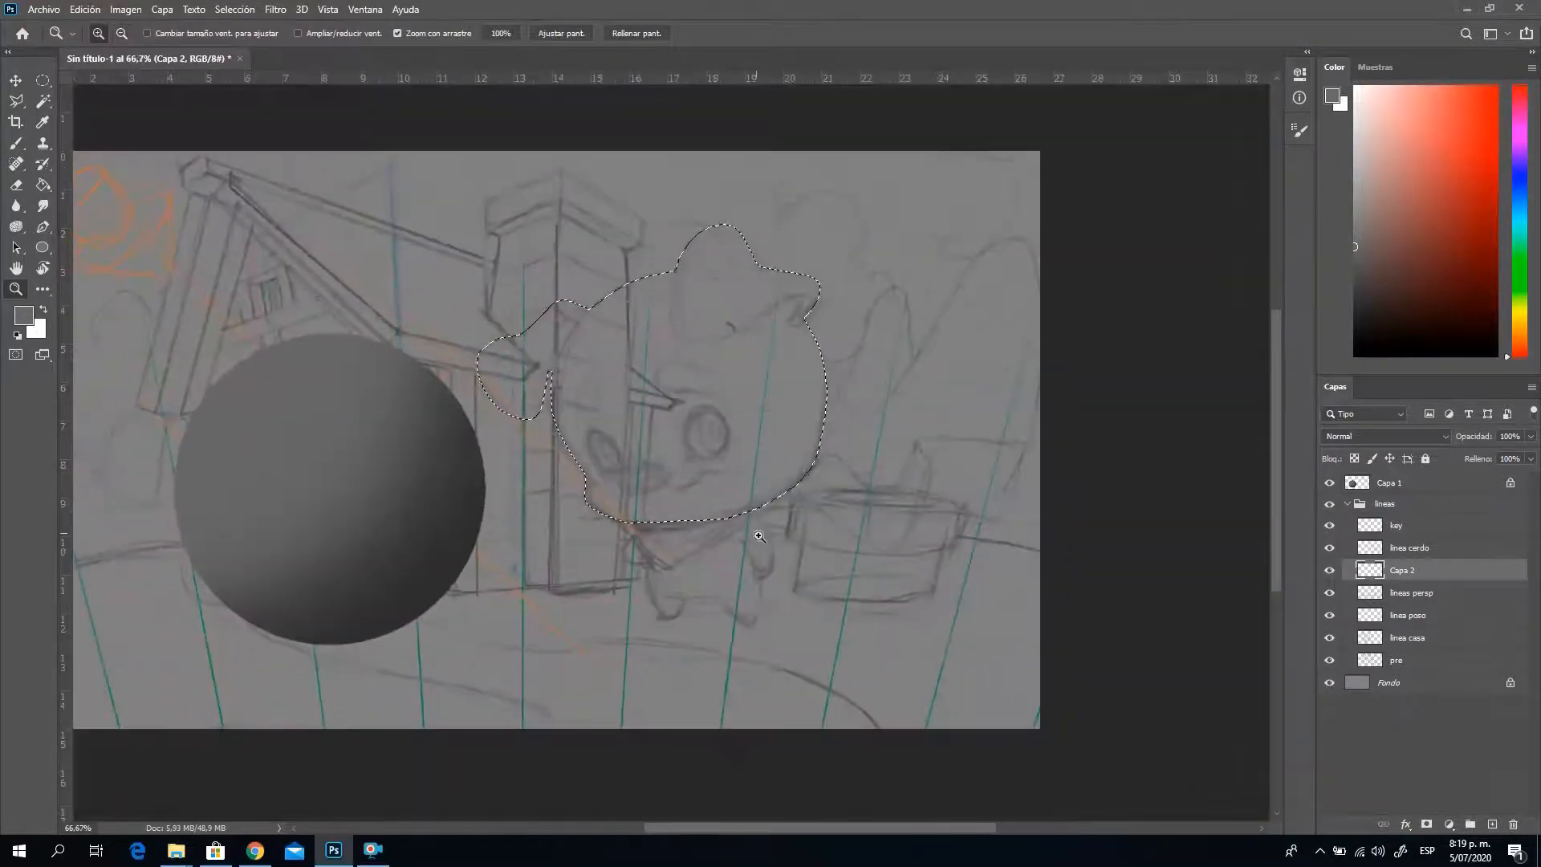
click(679, 494)
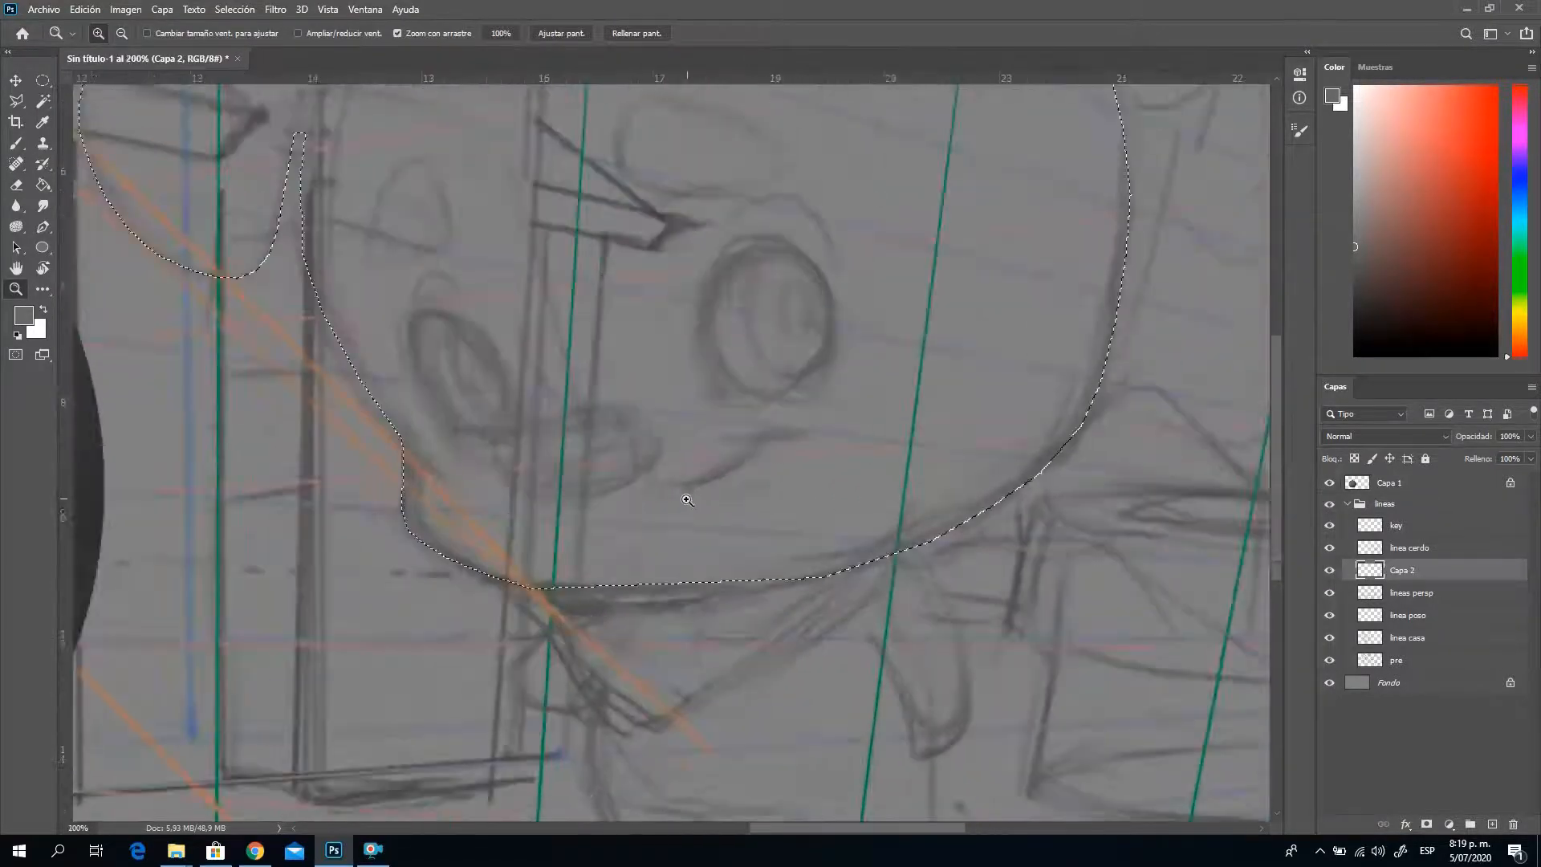
click(690, 507)
alt+click(663, 446)
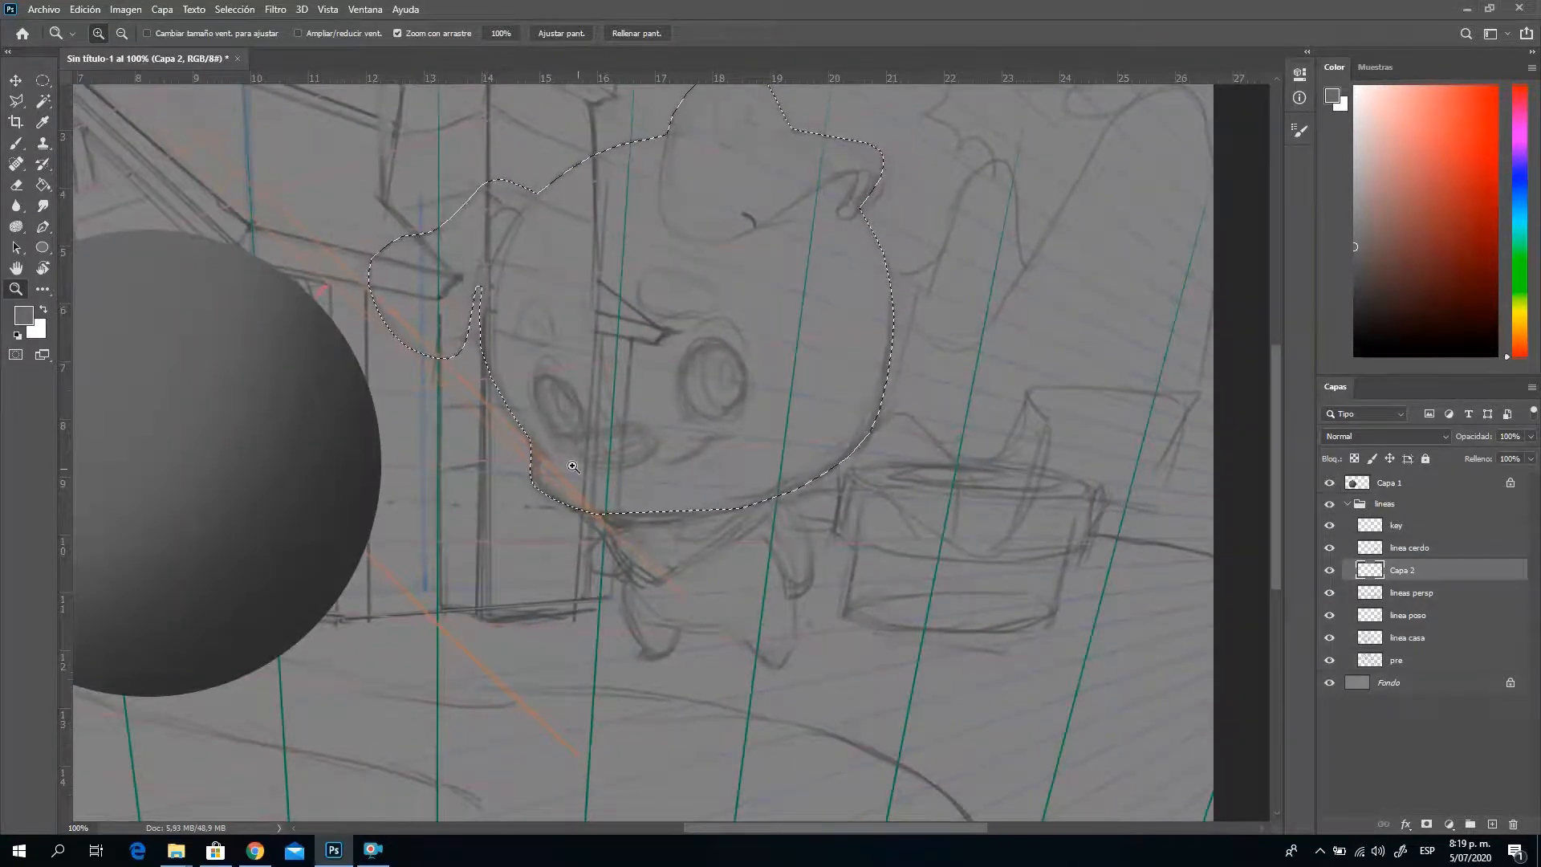
click(743, 584)
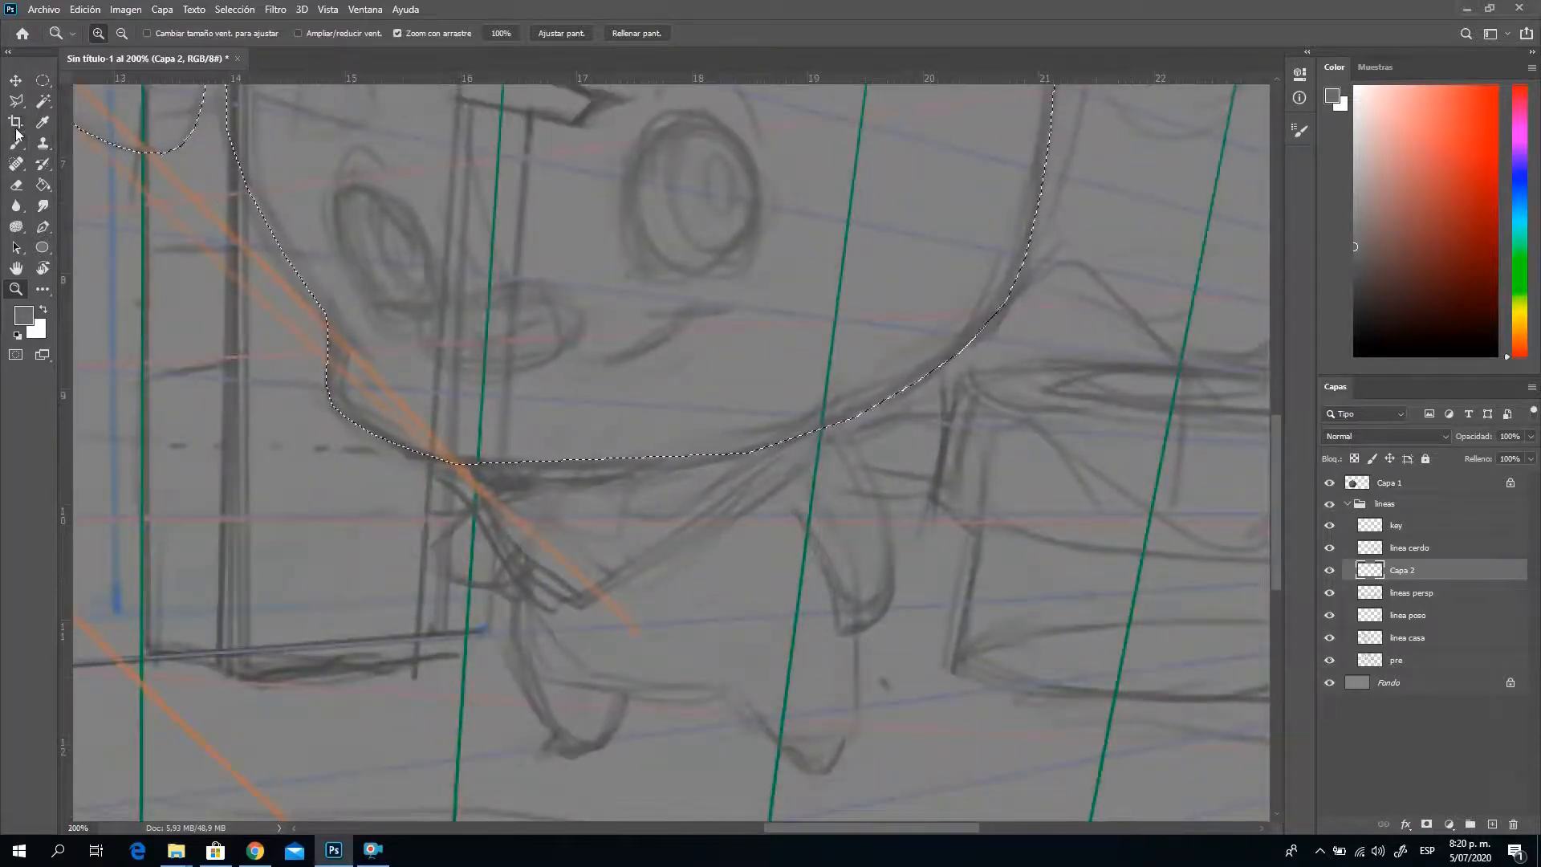
click(16, 100)
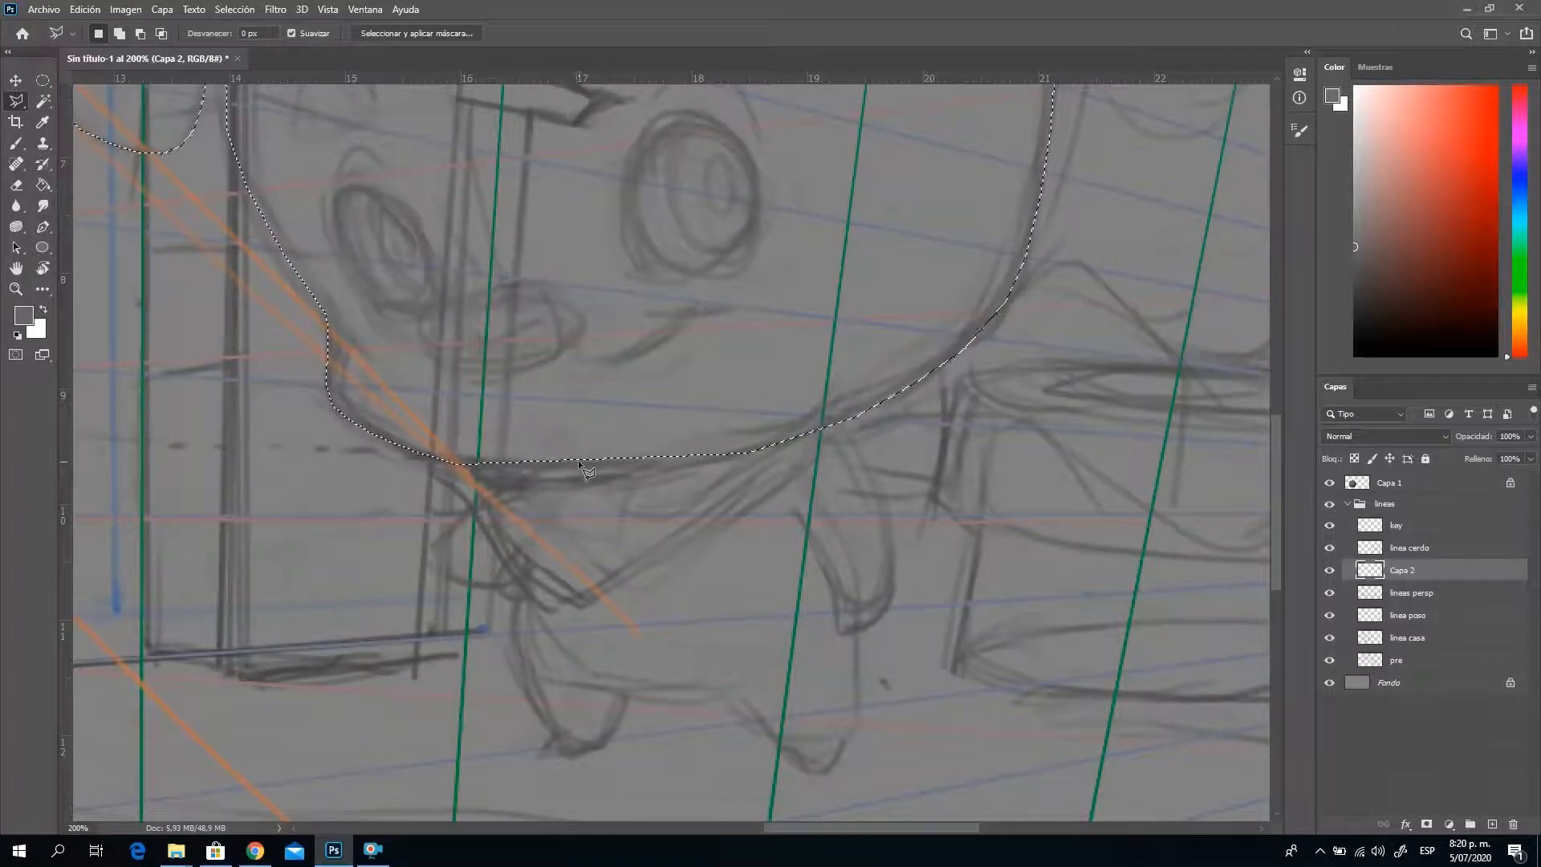
key(shift)
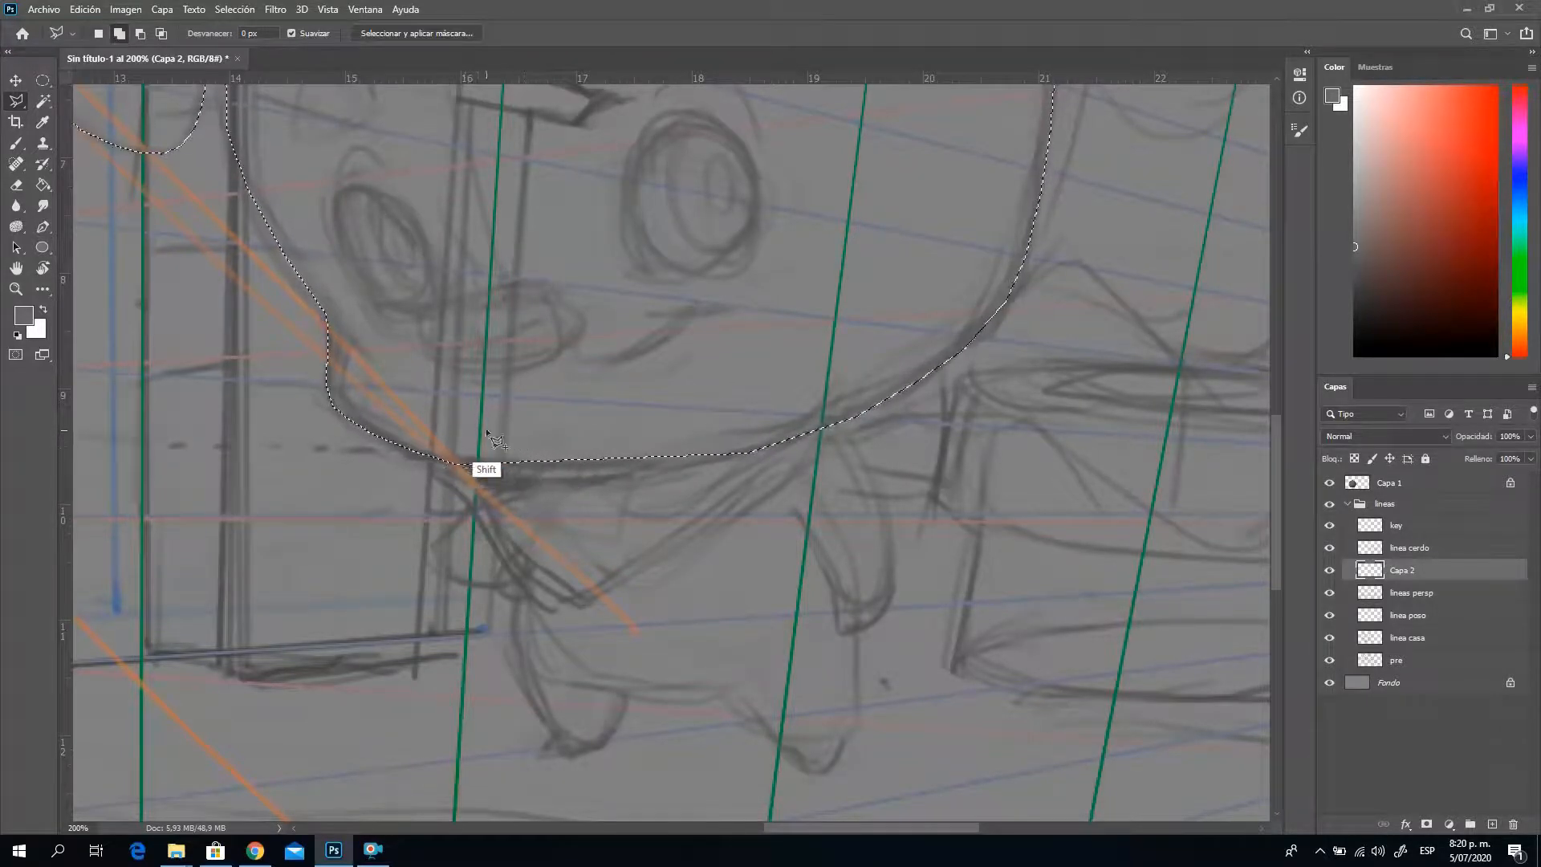
mouse_move(464, 445)
mouse_down()
mouse_move(468, 500)
mouse_move(452, 512)
mouse_move(468, 509)
mouse_move(433, 553)
mouse_move(450, 580)
mouse_move(518, 603)
mouse_move(513, 695)
mouse_move(550, 719)
mouse_move(527, 680)
mouse_move(559, 753)
mouse_move(608, 745)
mouse_move(631, 696)
mouse_move(733, 703)
mouse_move(817, 771)
mouse_move(846, 745)
mouse_move(863, 631)
mouse_move(894, 565)
mouse_move(864, 459)
mouse_move(819, 419)
mouse_up()
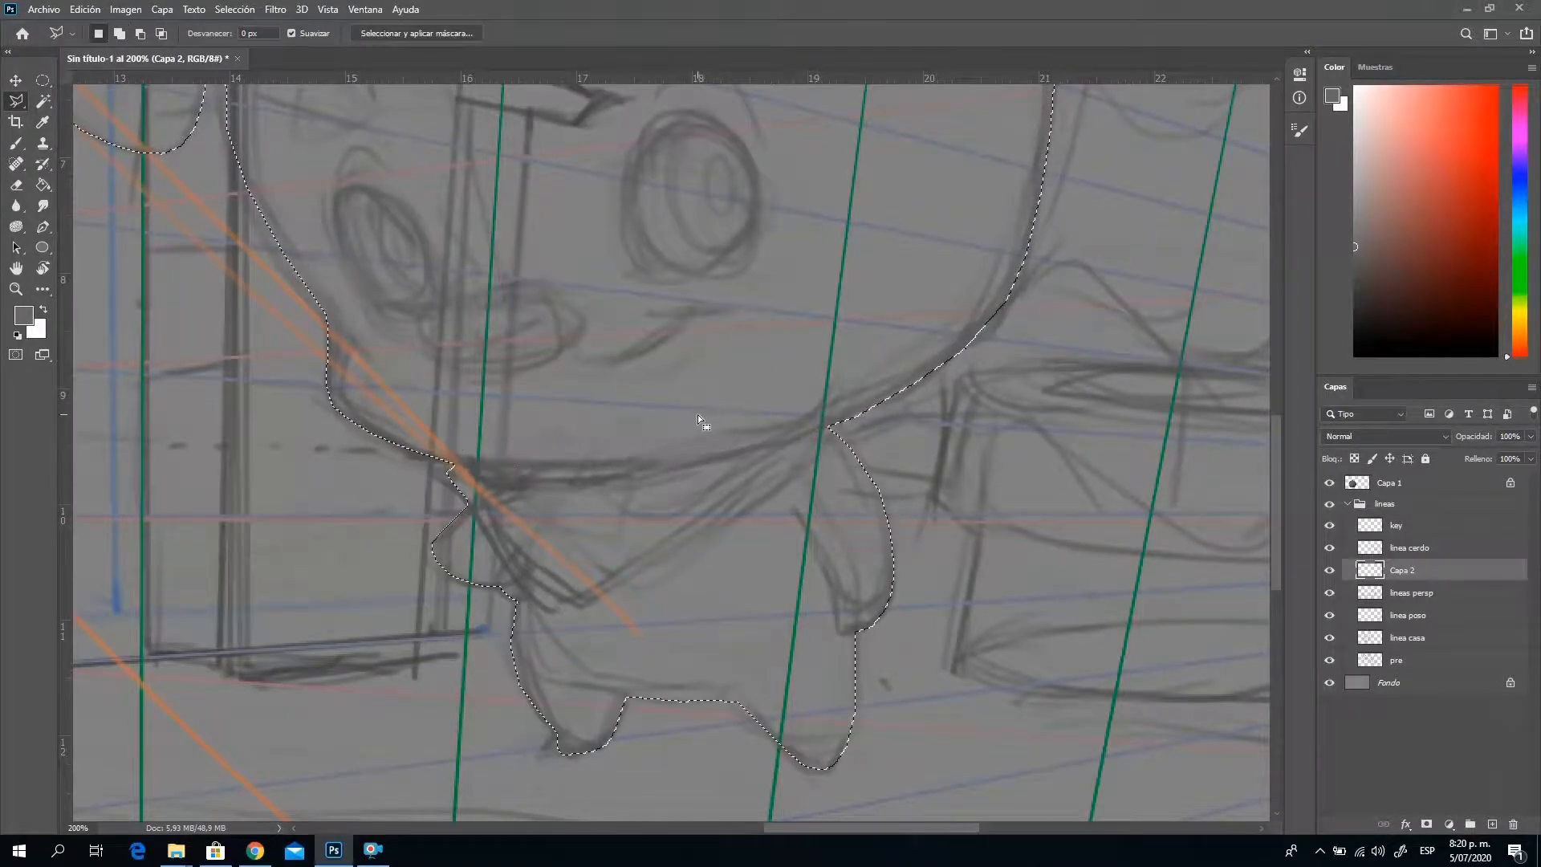
drag(697, 414, 713, 400)
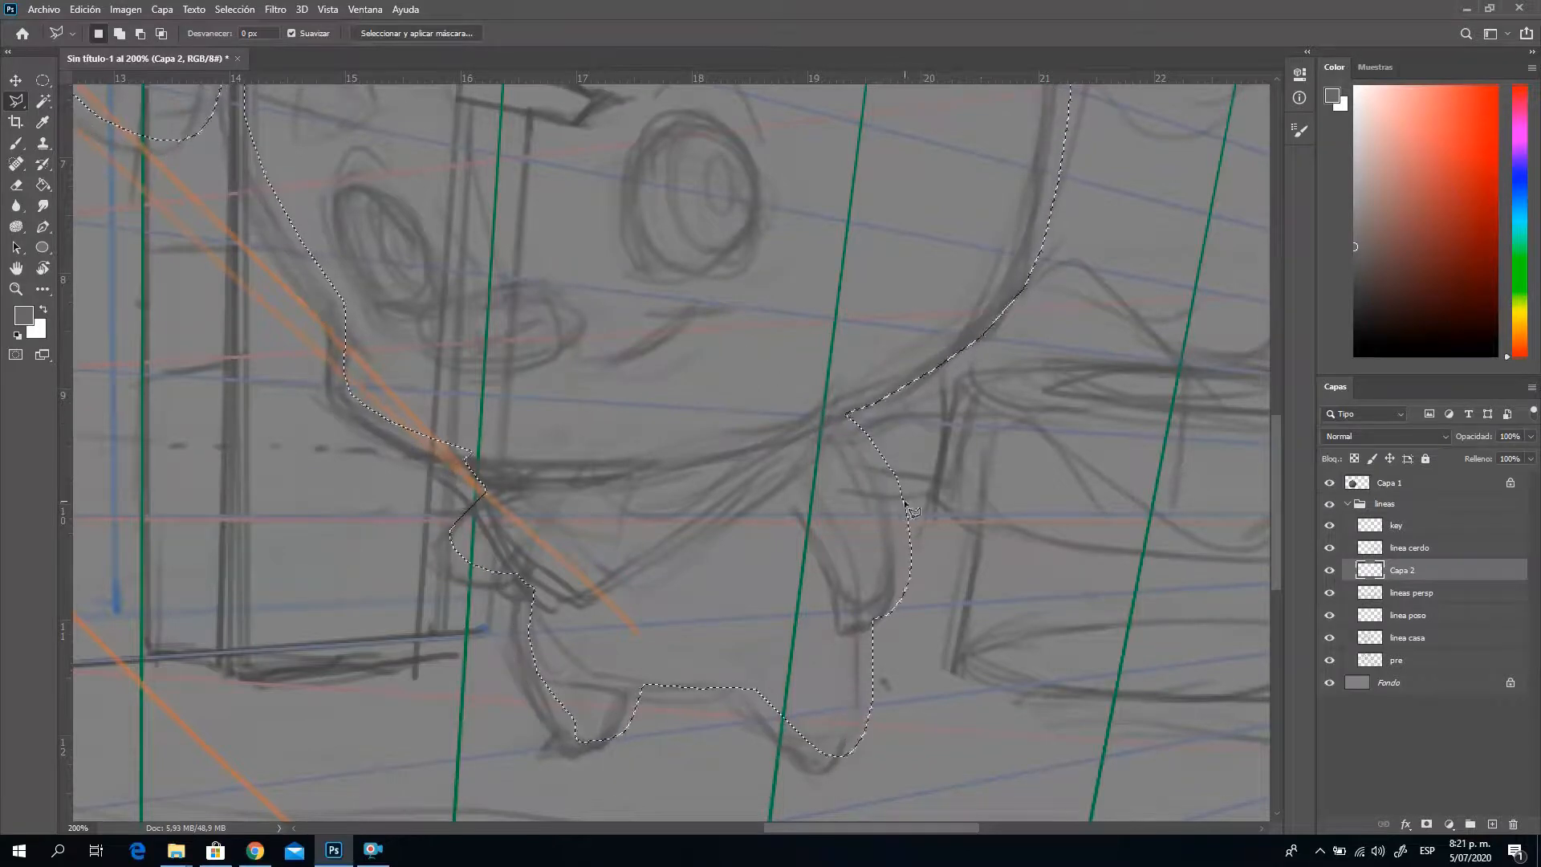
key(ctrl+z)
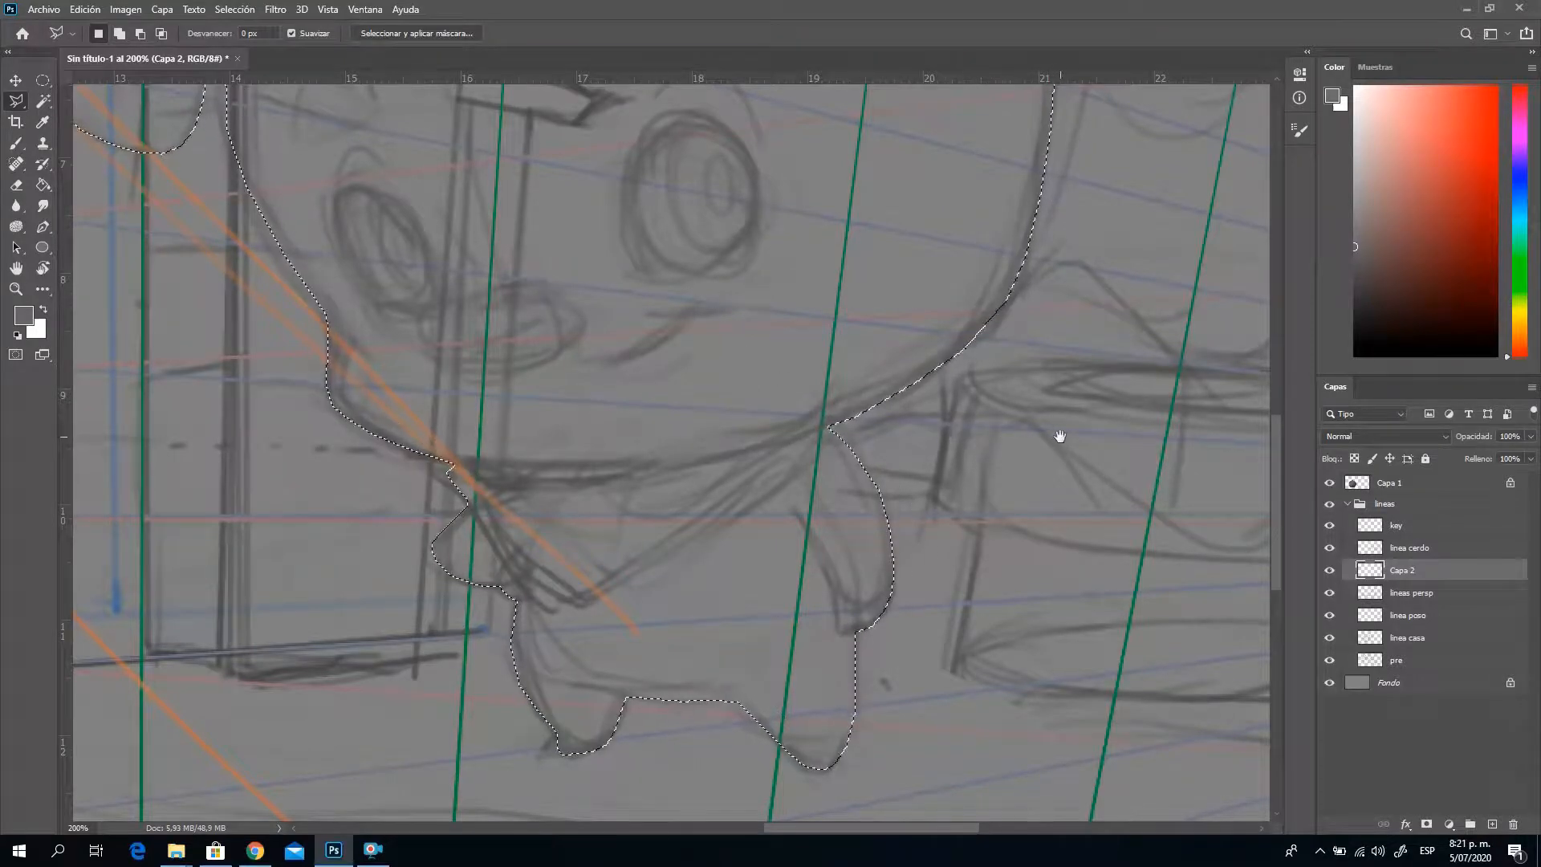
Begin adding the pig's flowing cape to the selection, tracing its wavy lower edge from the neck across the well
drag(1060, 435, 563, 436)
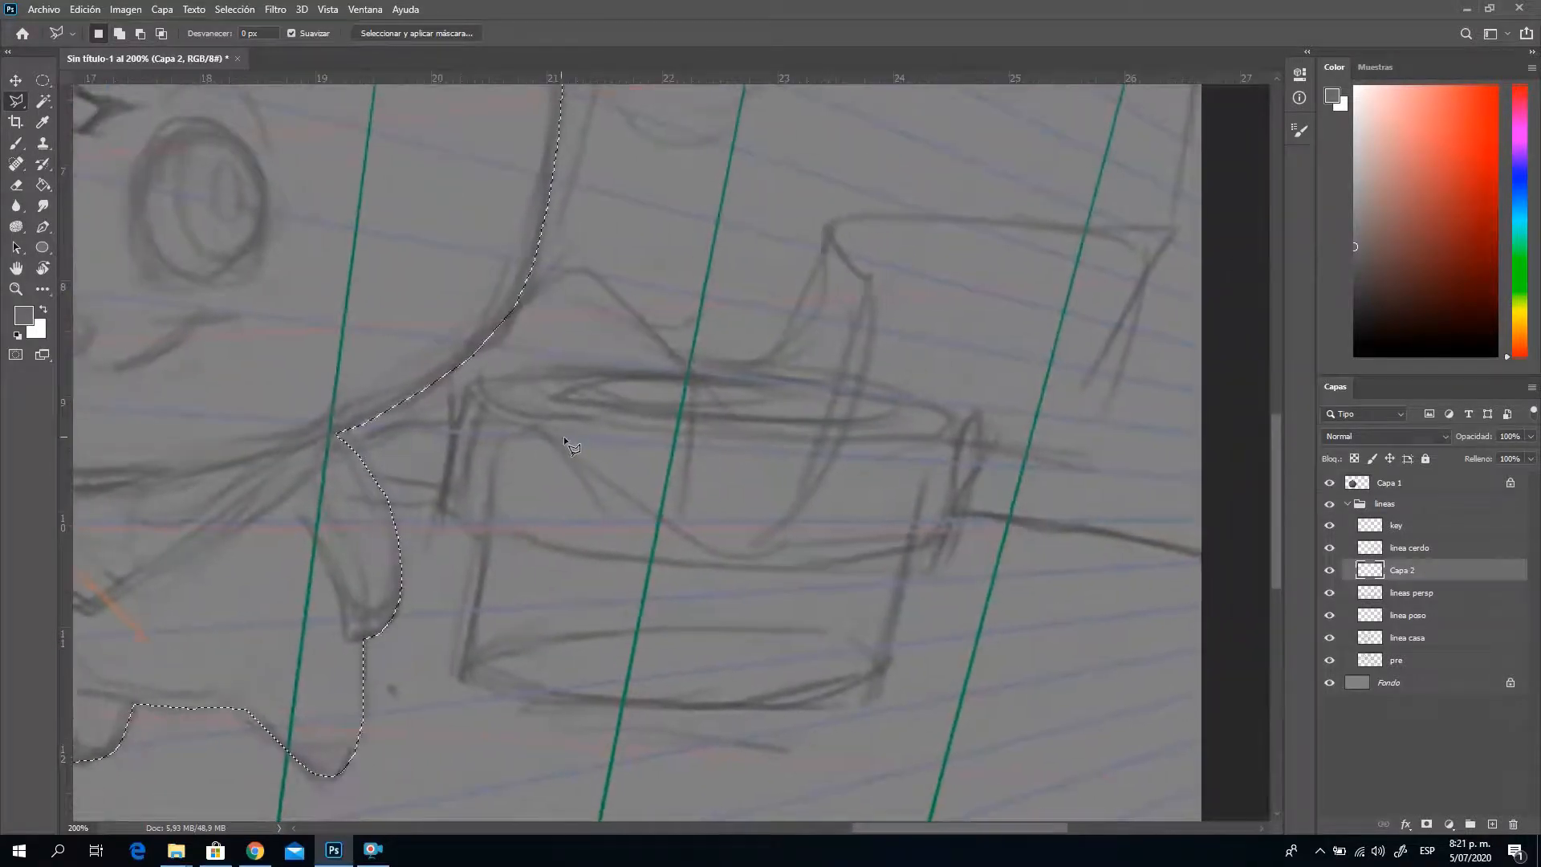
shift+click(336, 438)
click(431, 417)
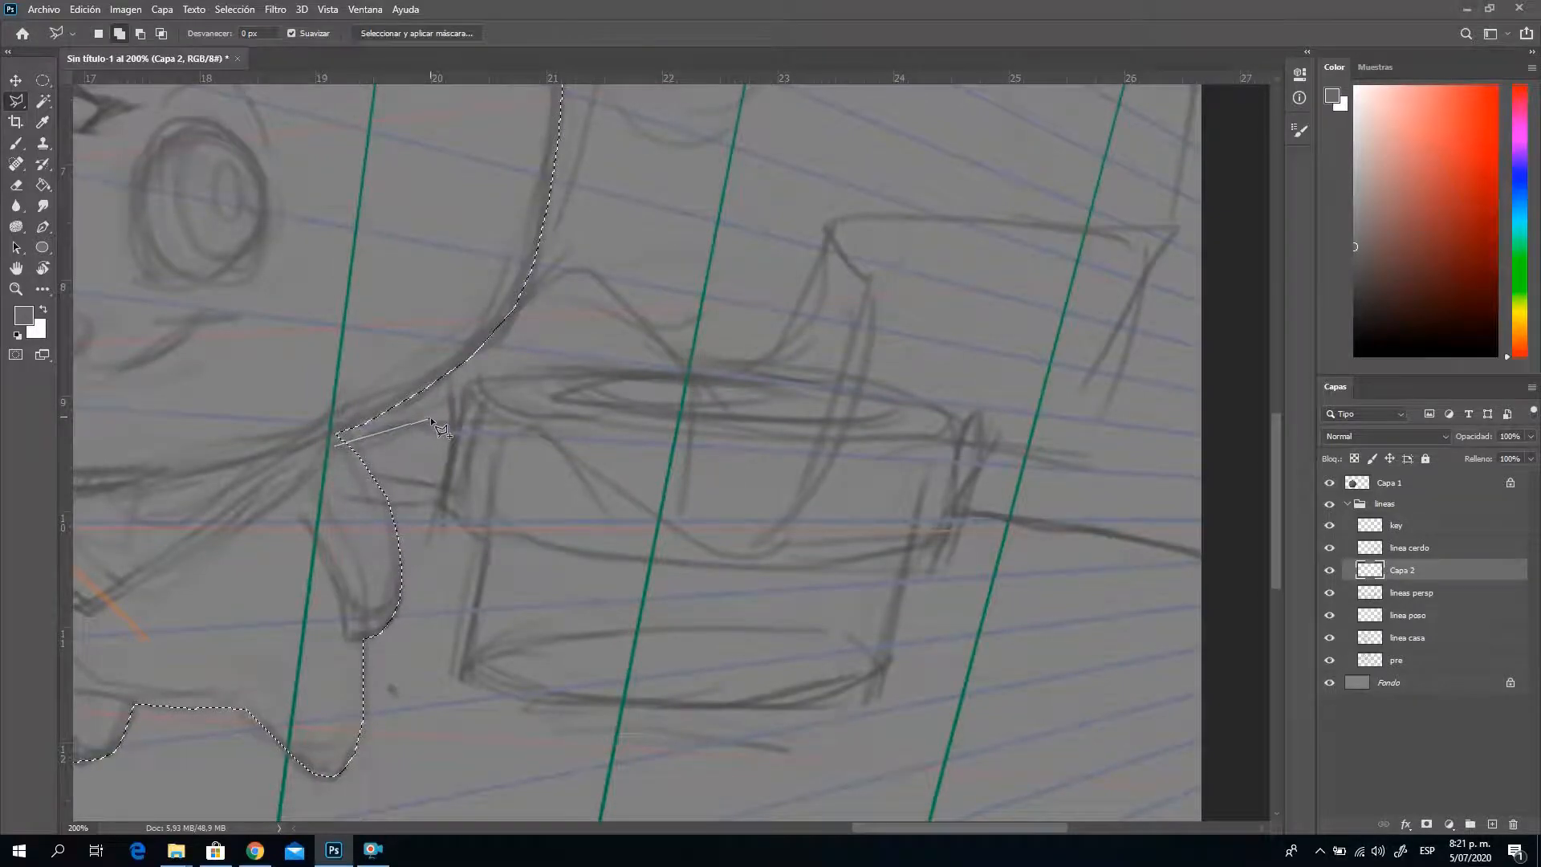
click(488, 417)
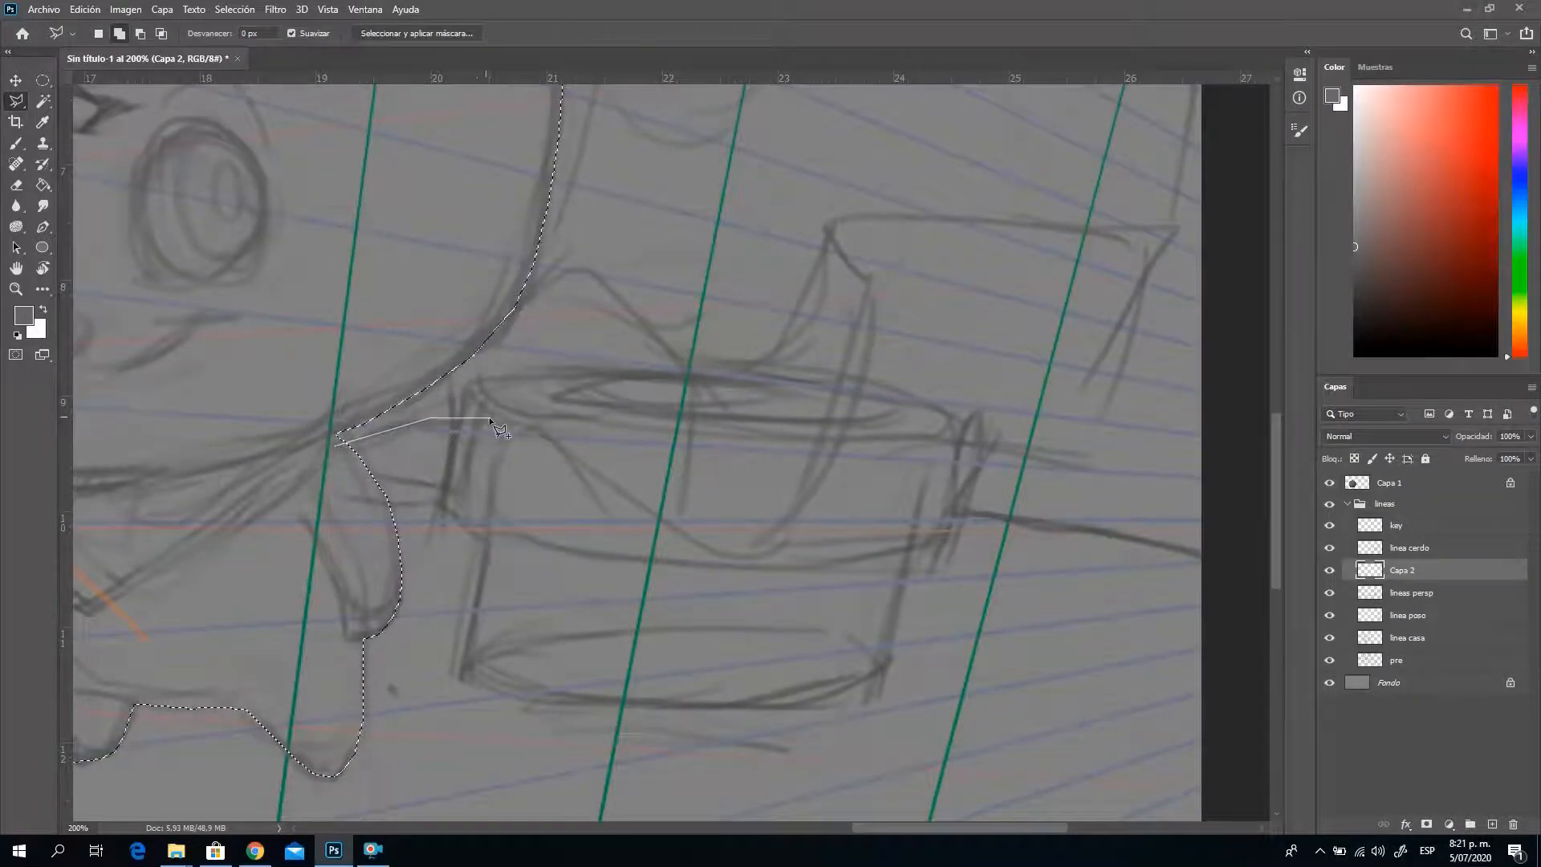
click(537, 432)
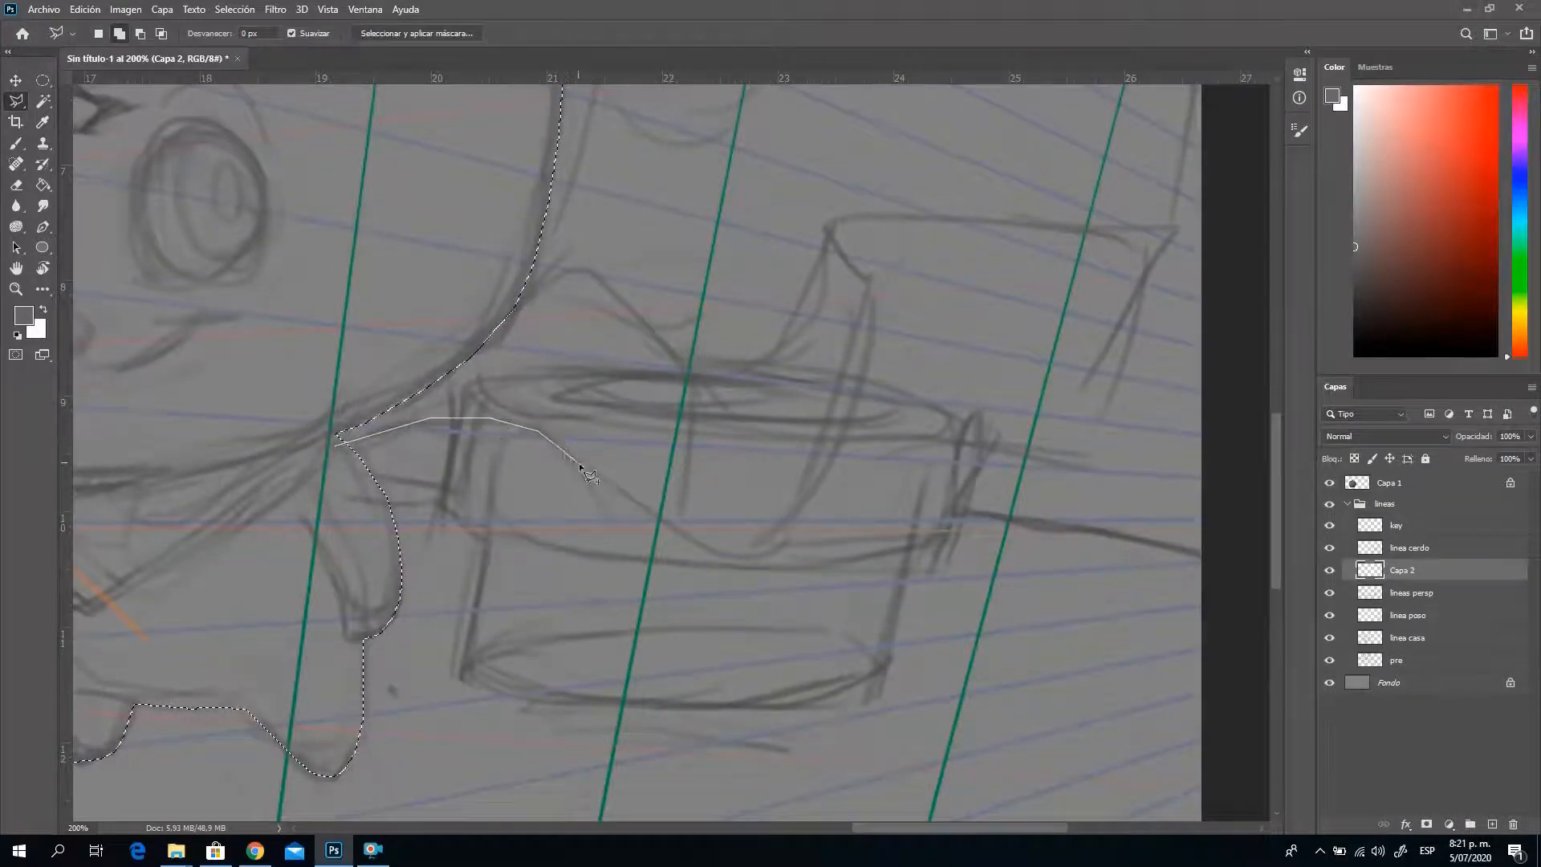
click(715, 551)
click(740, 556)
click(766, 550)
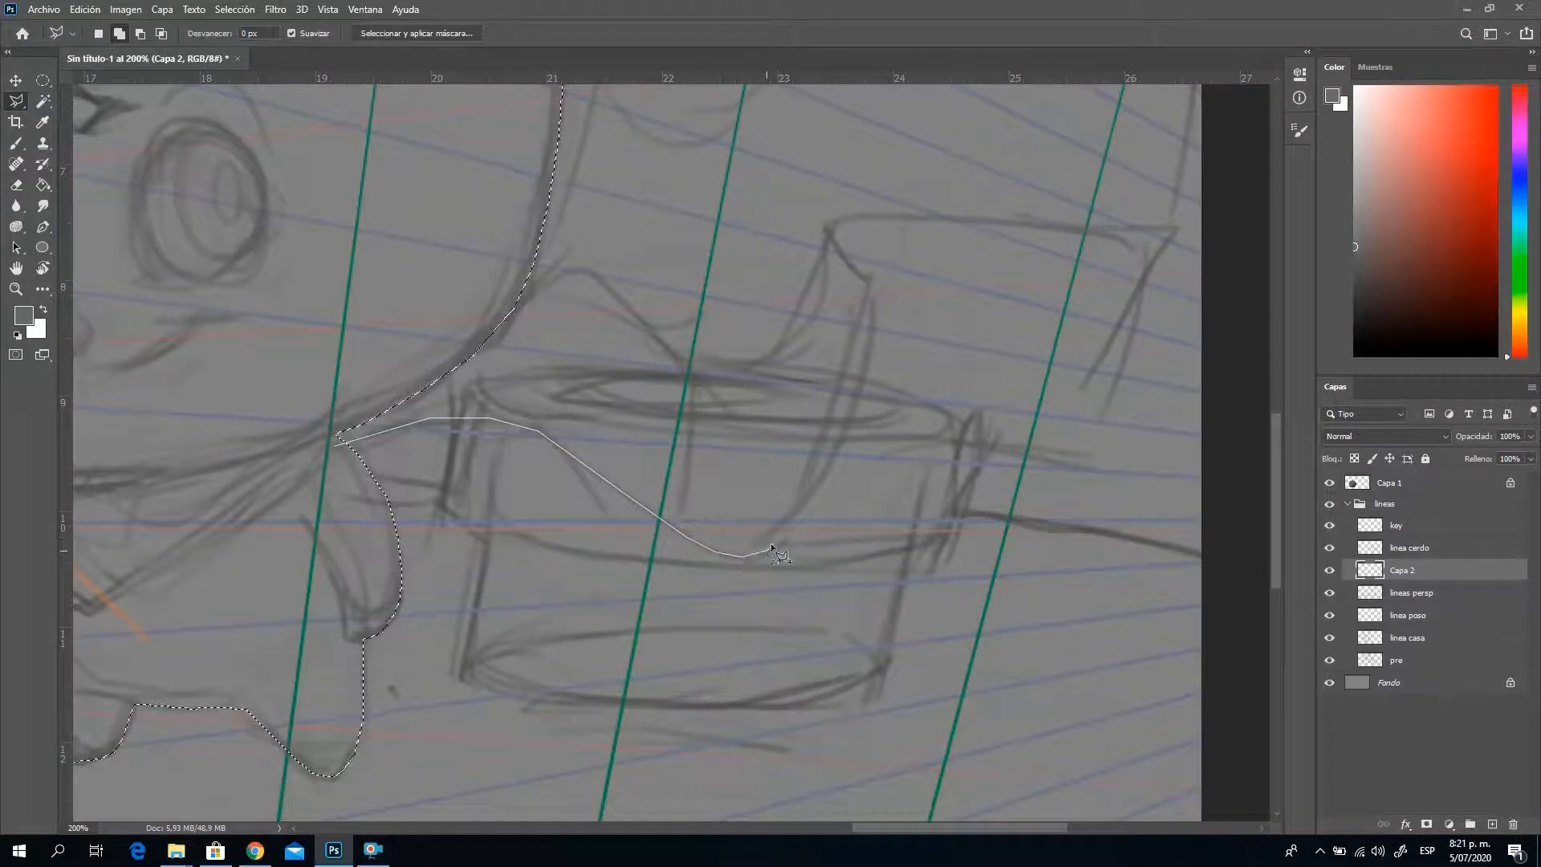
click(784, 536)
click(796, 524)
click(806, 510)
click(814, 492)
click(822, 472)
click(826, 456)
click(828, 446)
click(867, 439)
click(908, 438)
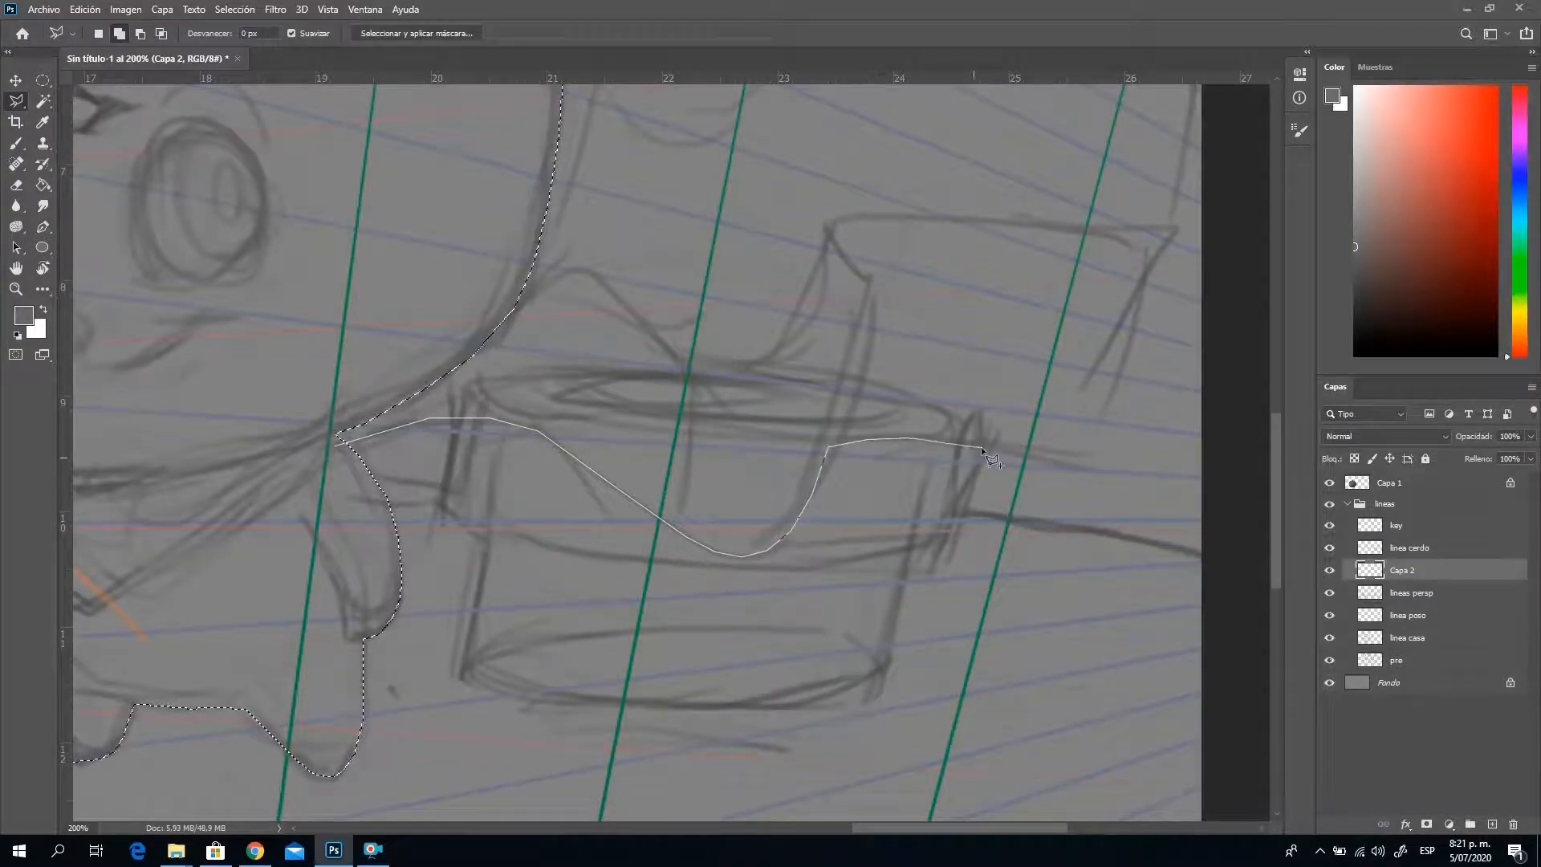
Trace the cape's outer end and upper edge back to the head, and close the outline to join the selection
click(1045, 456)
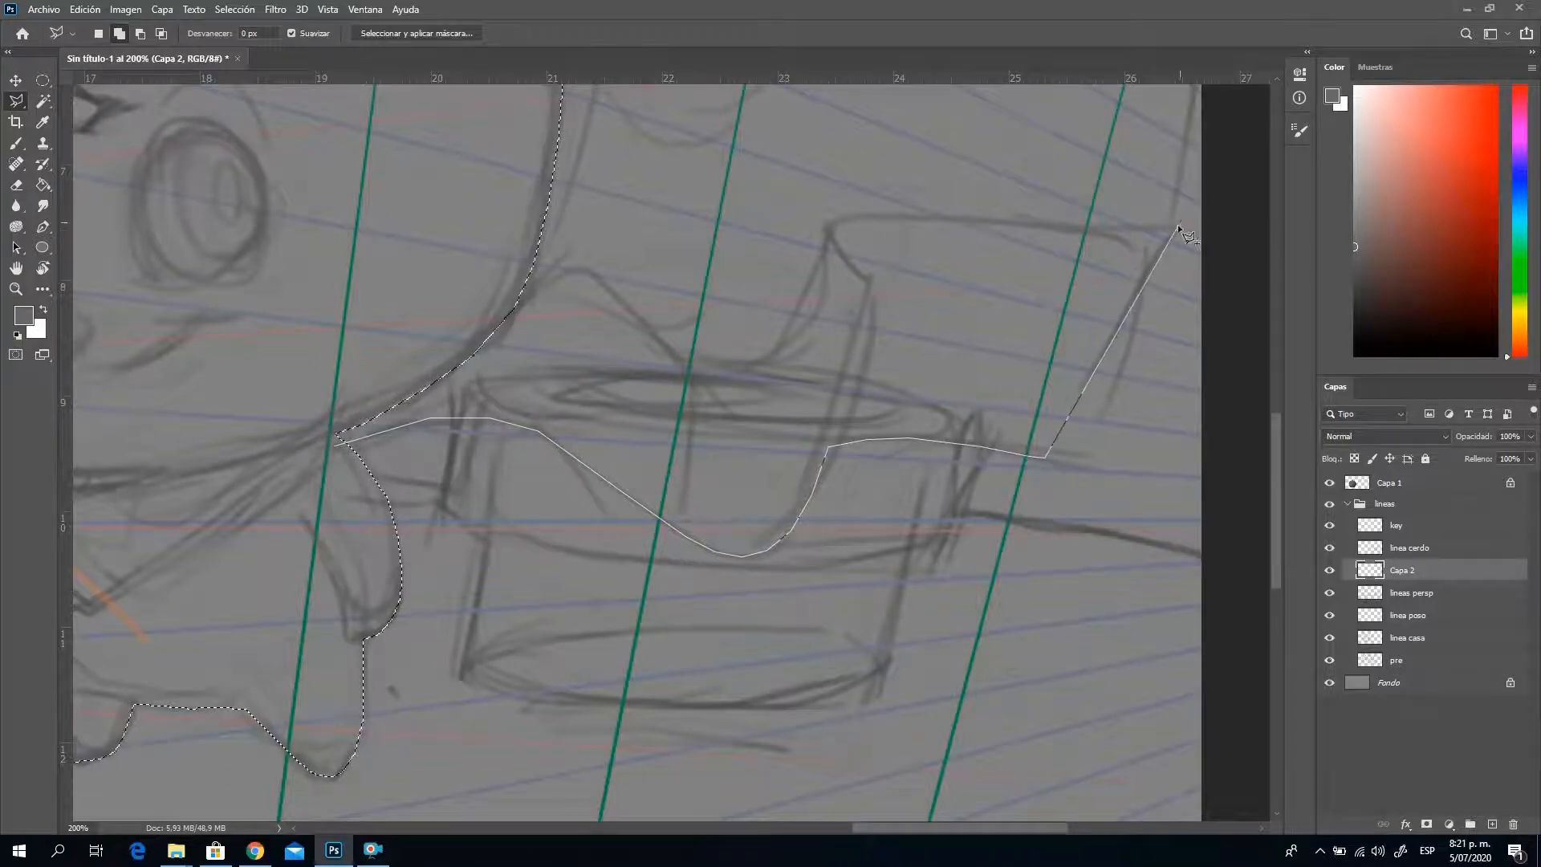
click(1174, 228)
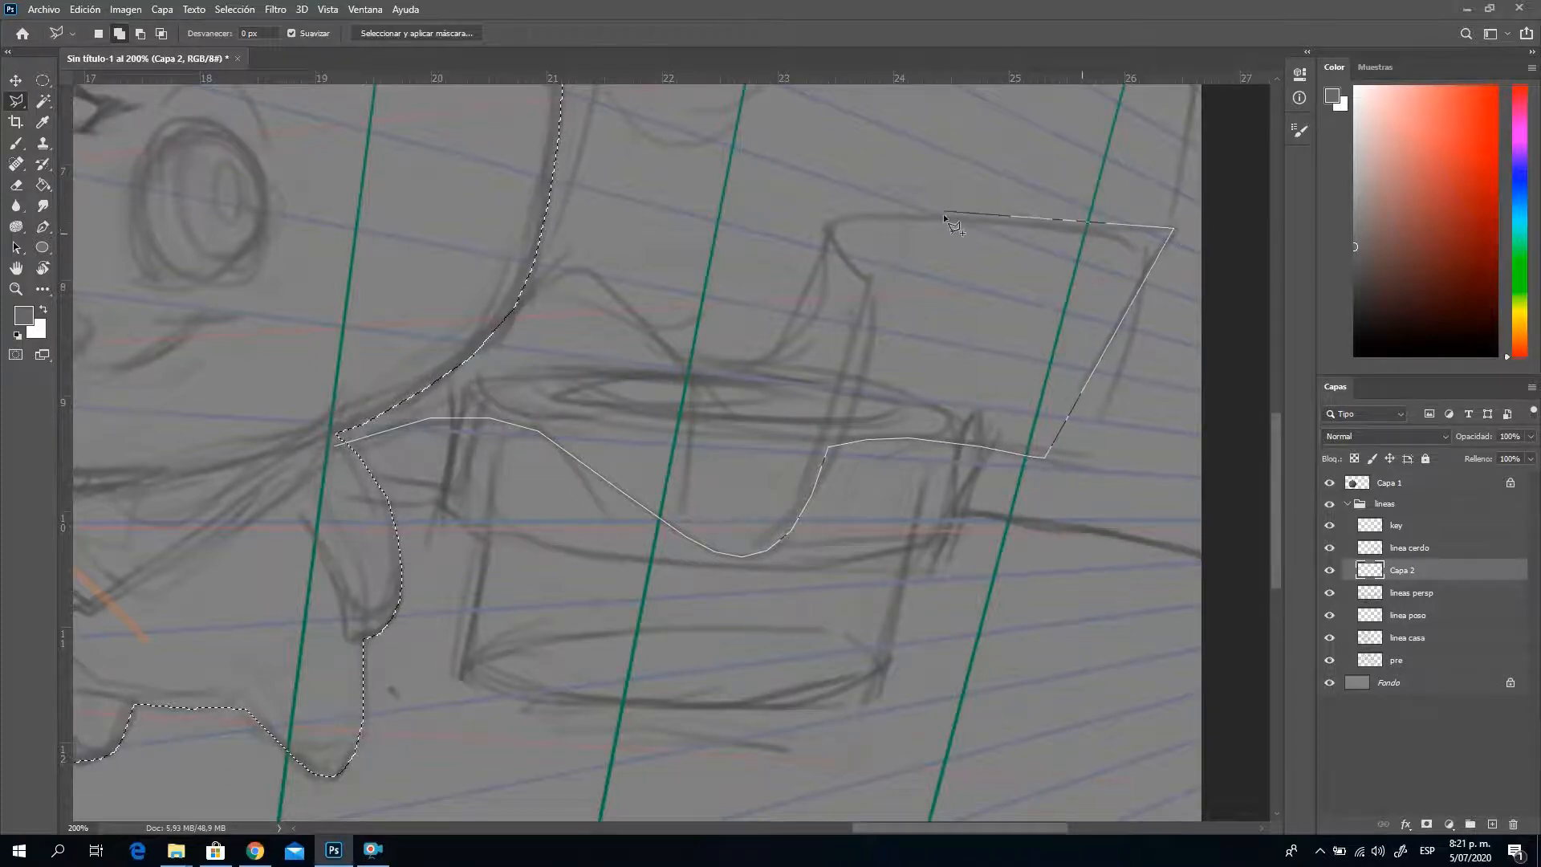
click(876, 215)
click(827, 225)
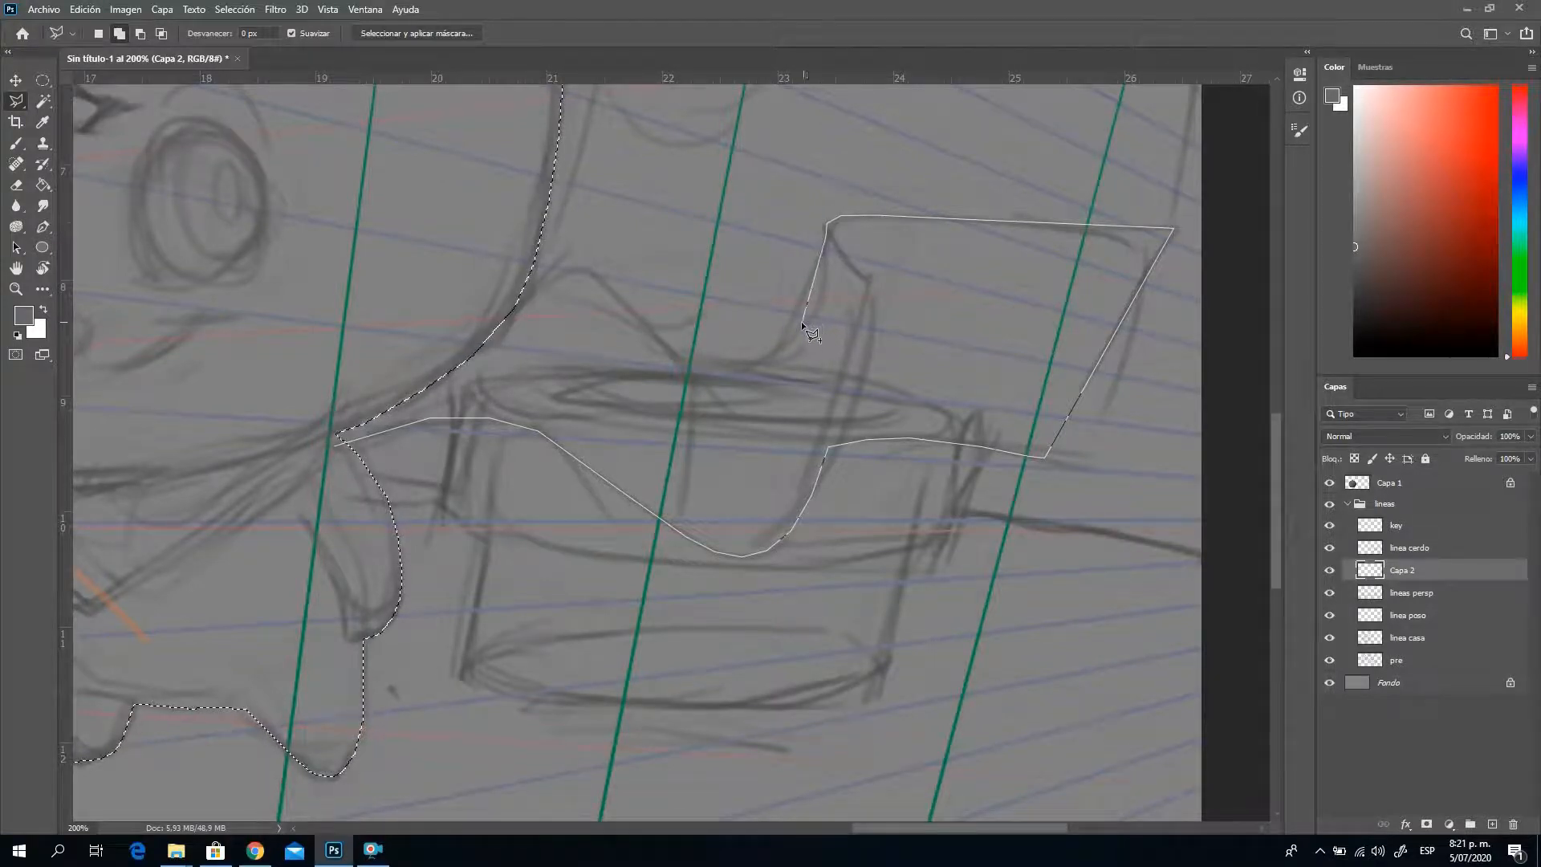
mouse_move(782, 350)
mouse_down()
mouse_move(706, 373)
mouse_move(614, 297)
mouse_move(543, 295)
mouse_move(268, 426)
mouse_move(266, 481)
mouse_up()
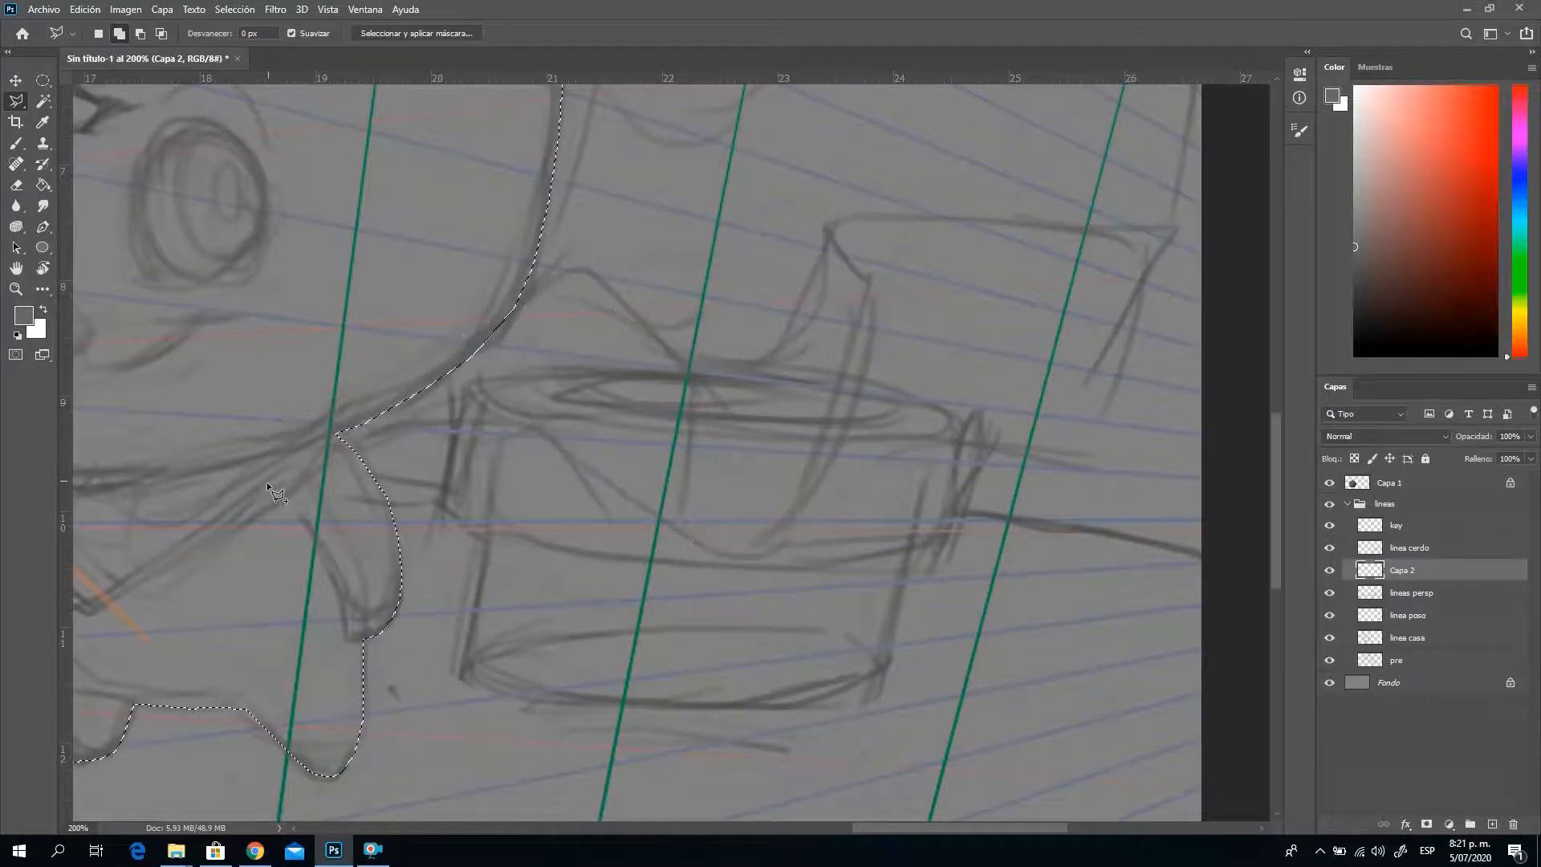
key(z)
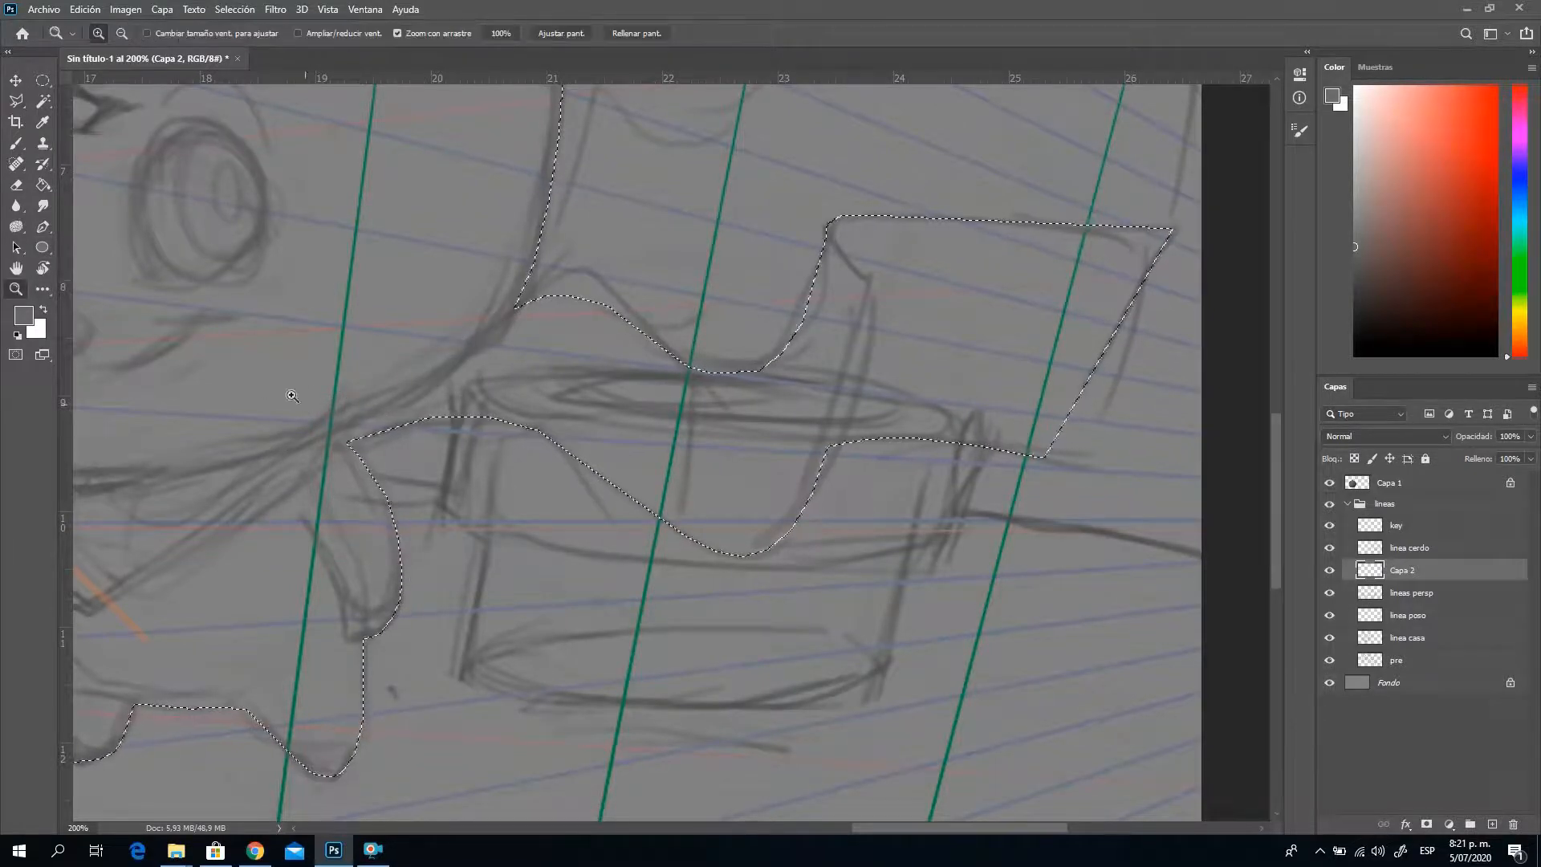
mouse_move(159, 690)
mouse_down()
mouse_move(225, 707)
mouse_move(189, 726)
mouse_move(550, 378)
mouse_up()
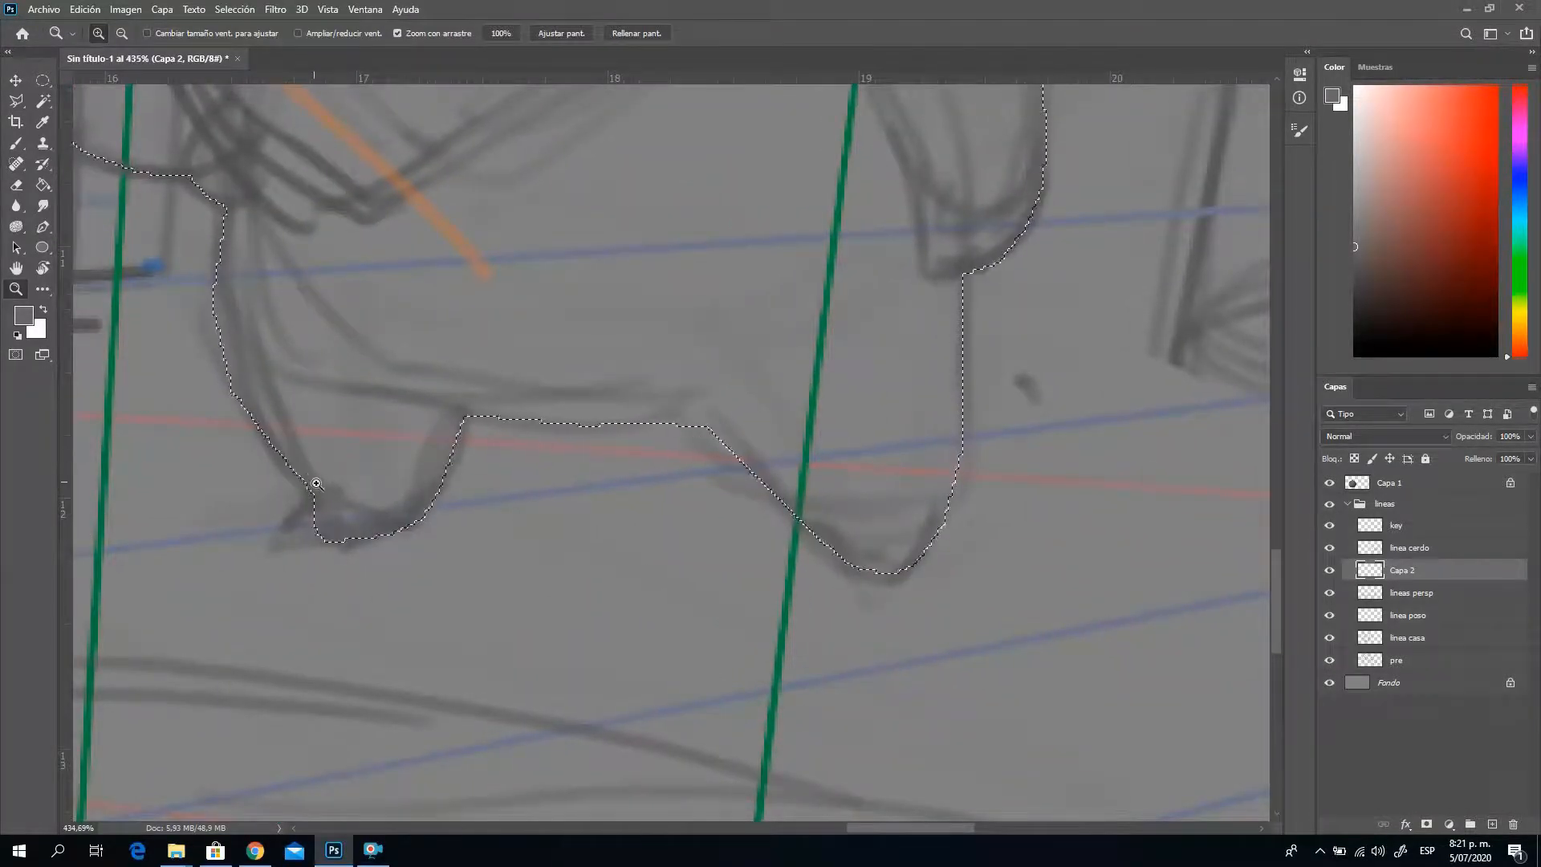
click(16, 100)
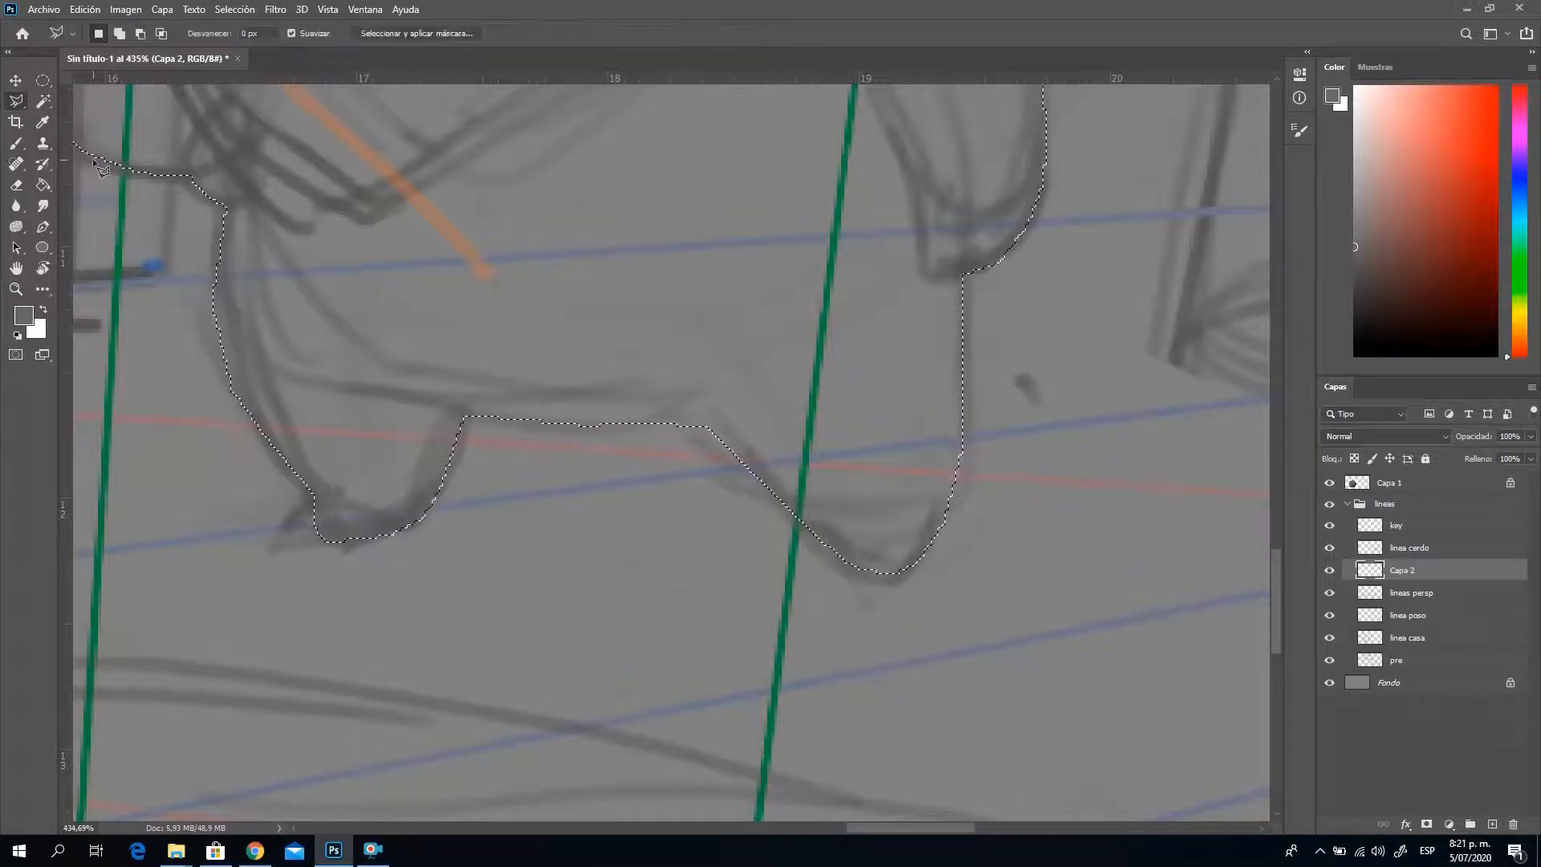
alt+click(213, 363)
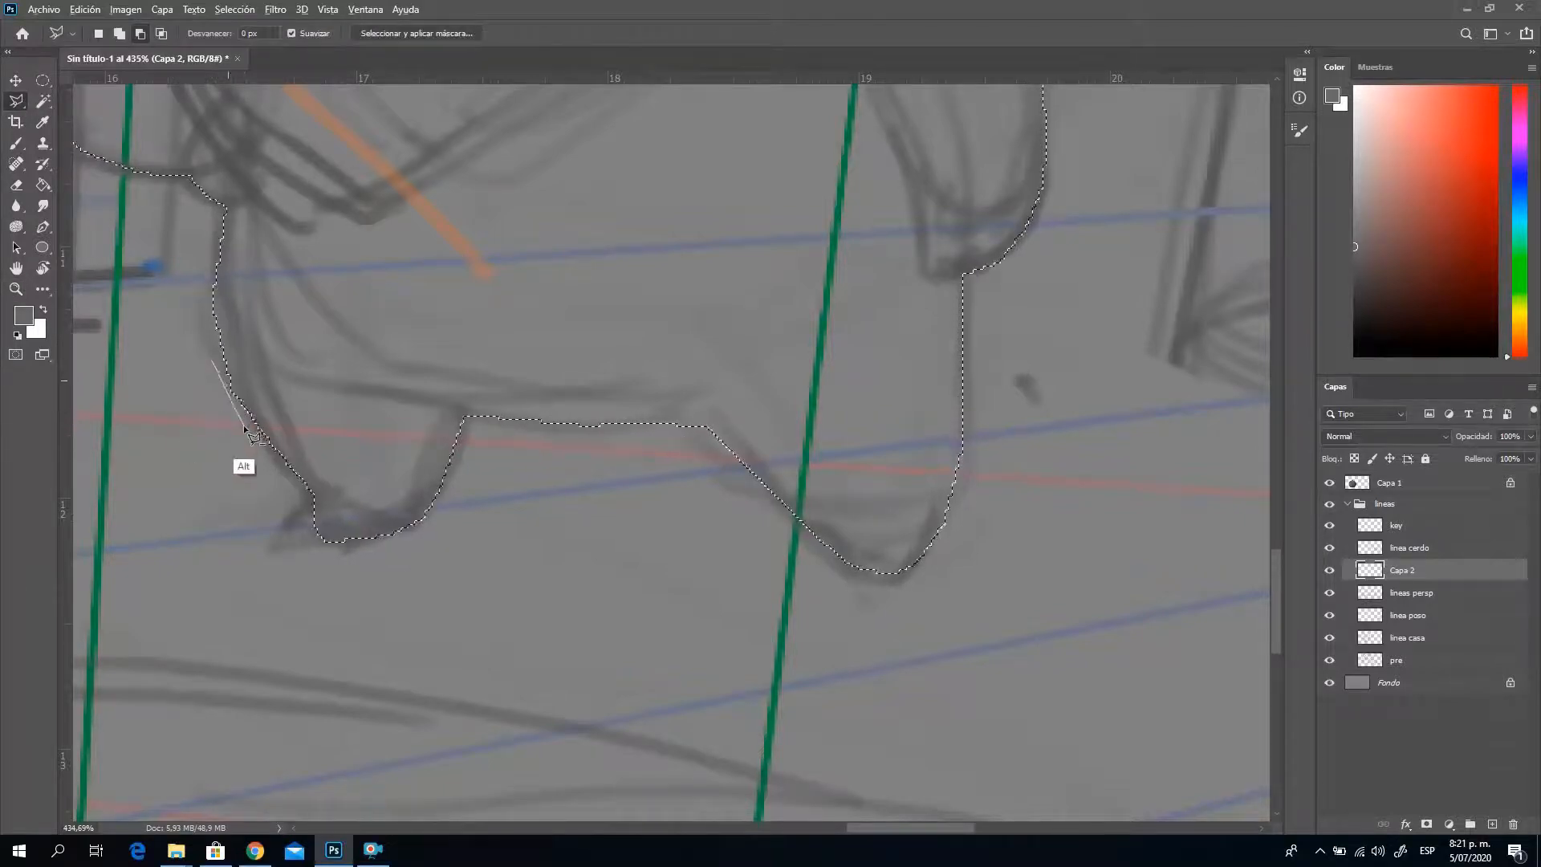
alt+click(190, 348)
alt+click(213, 342)
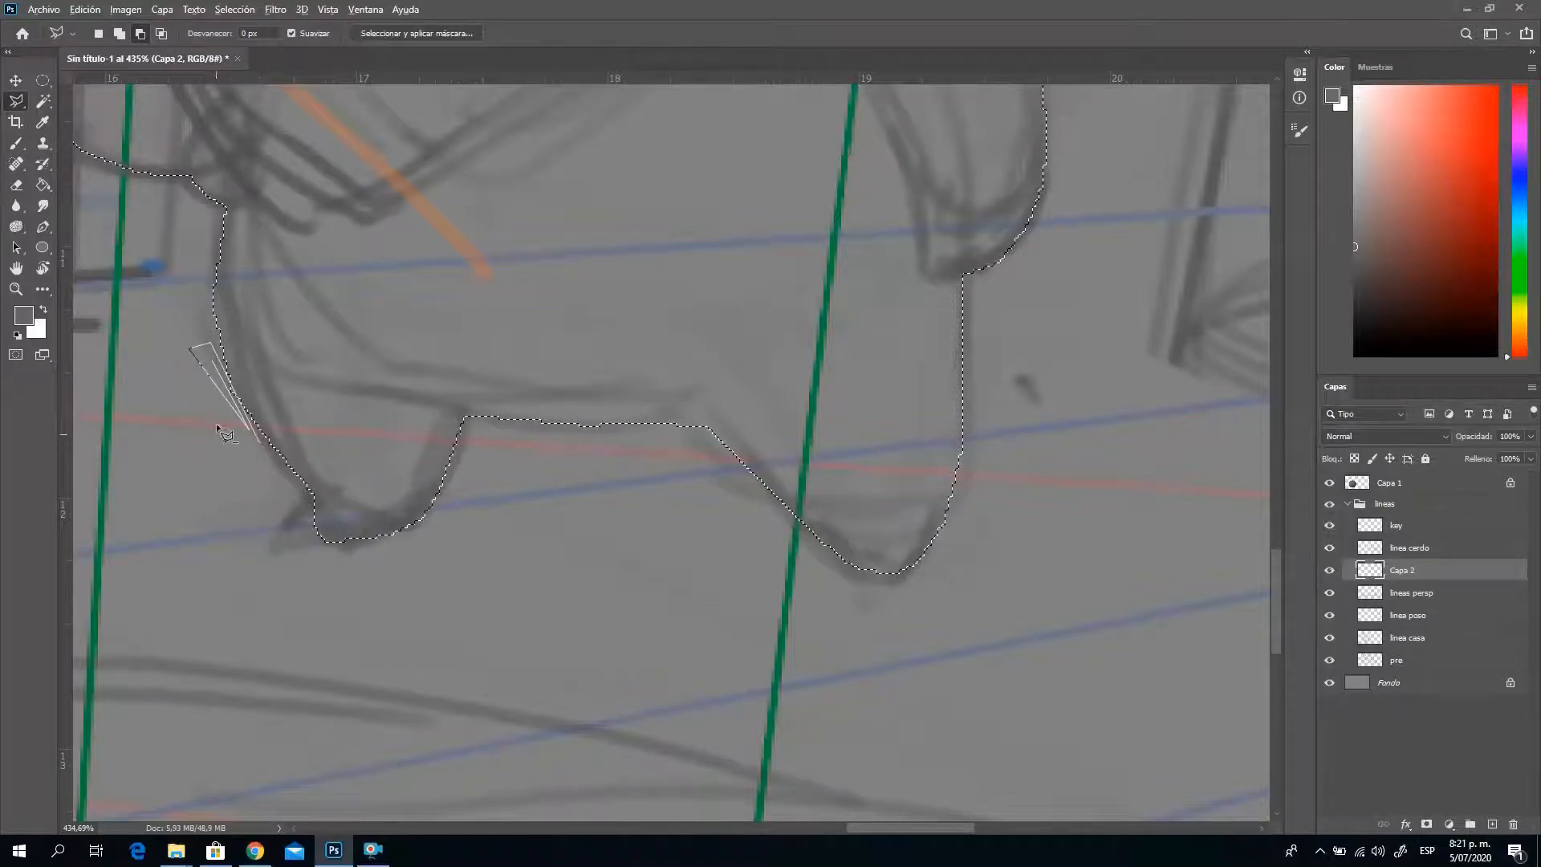
key(ctrl+d)
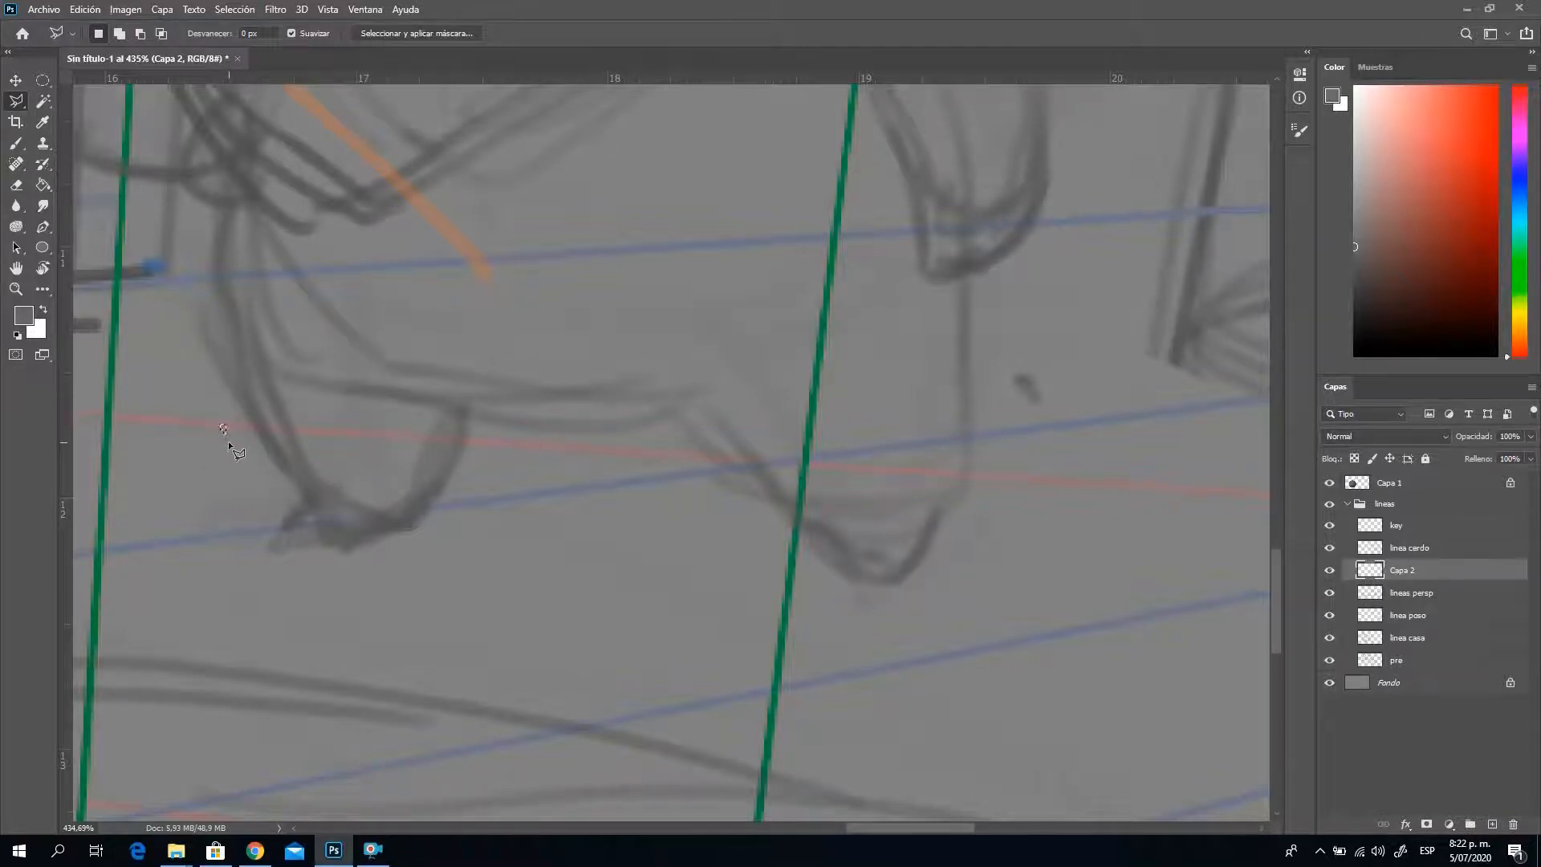
key(ctrl+shift+d)
Smooth the pig's selection outline with a radius of 6 pixels
key(z)
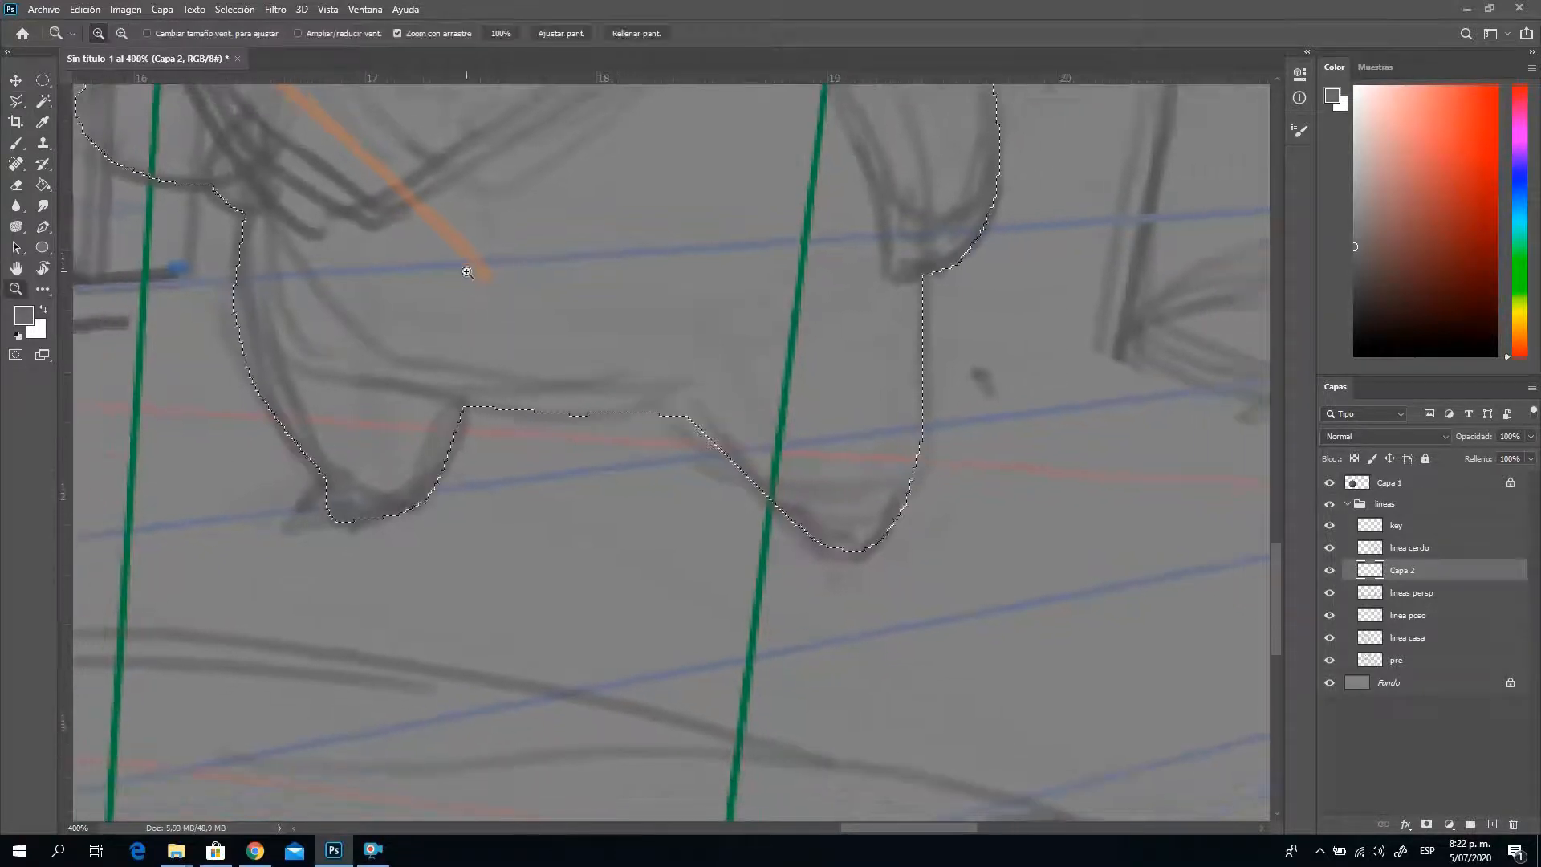
scroll(557, 388, up, 5)
drag(513, 299, 827, 417)
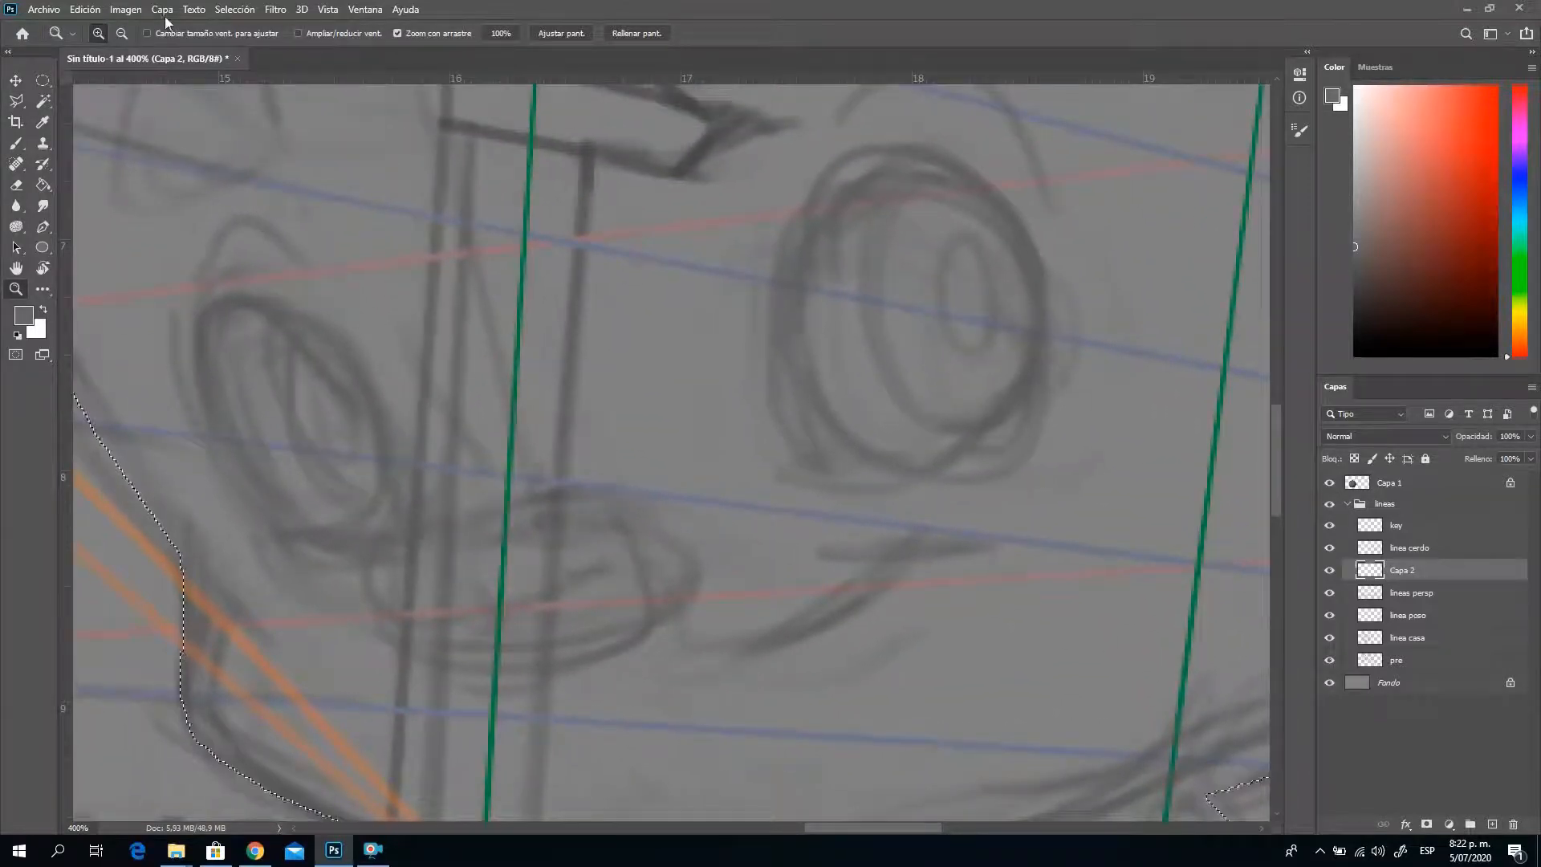
click(235, 9)
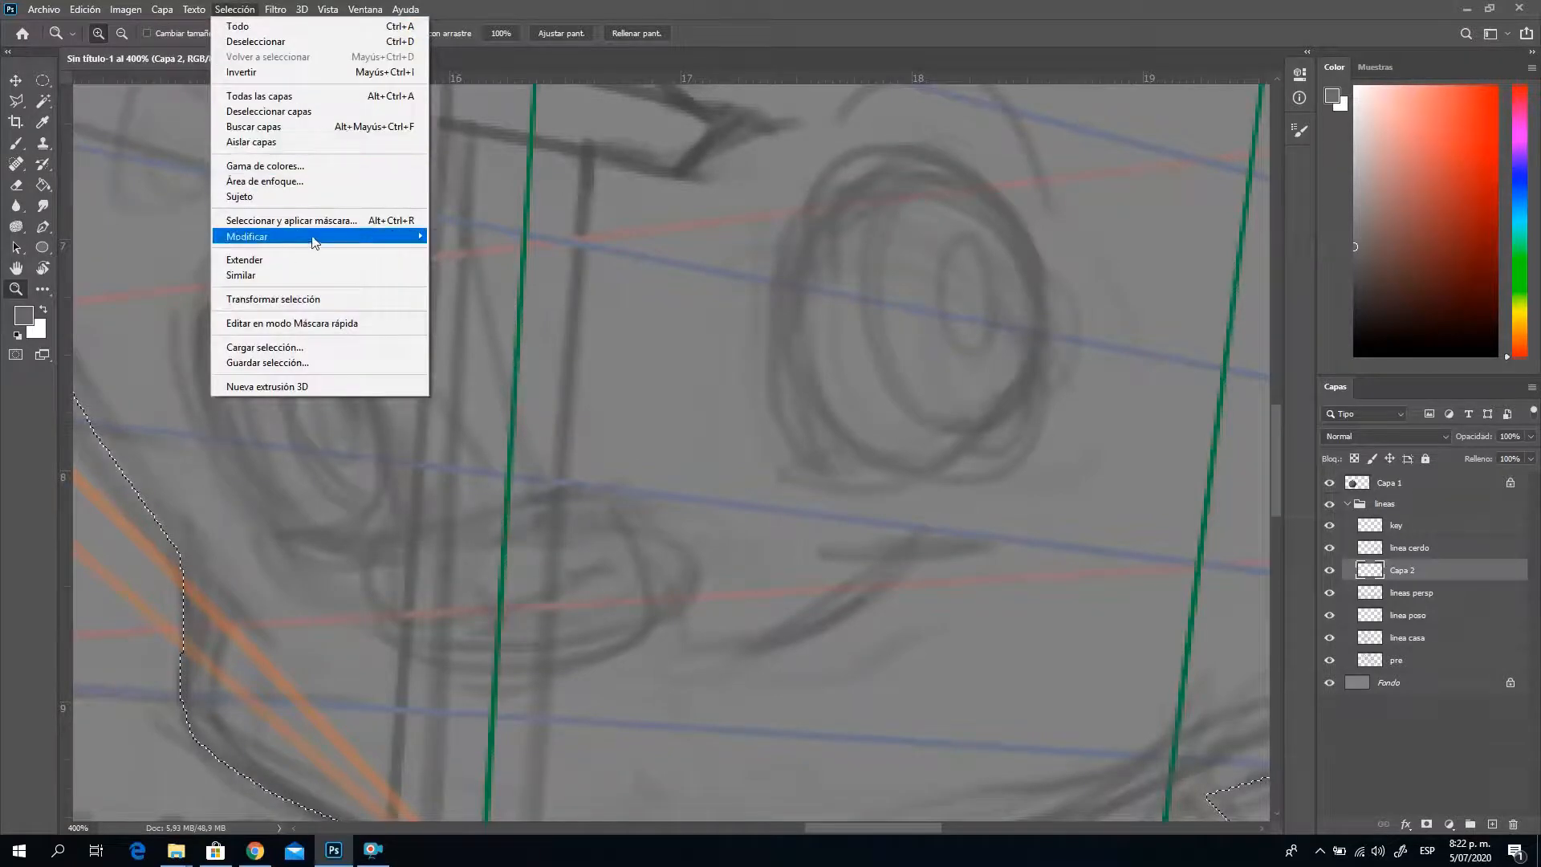
mouse_move(358, 238)
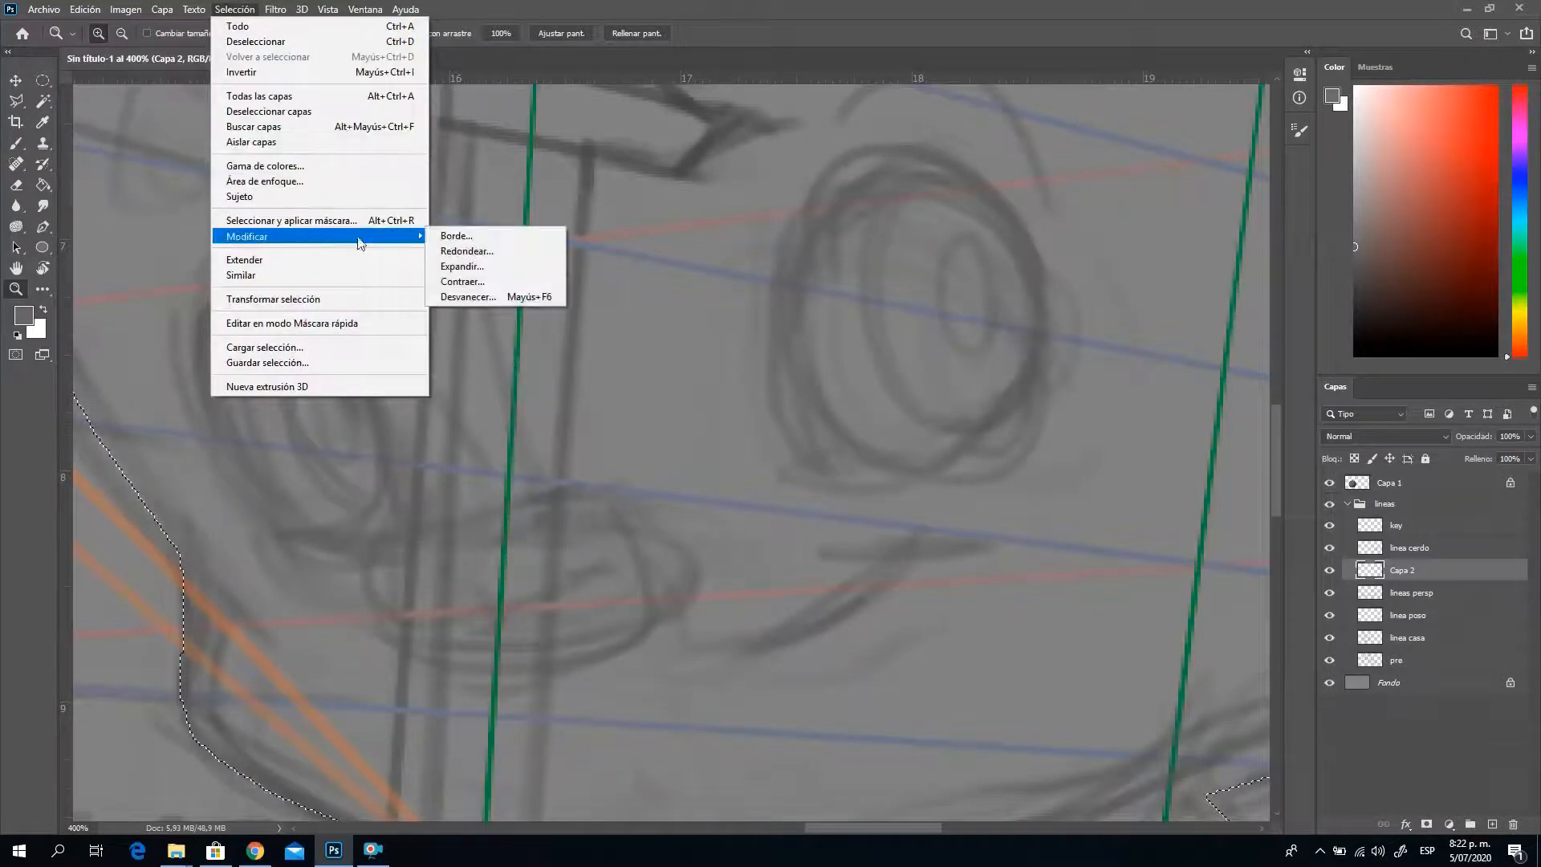
click(491, 254)
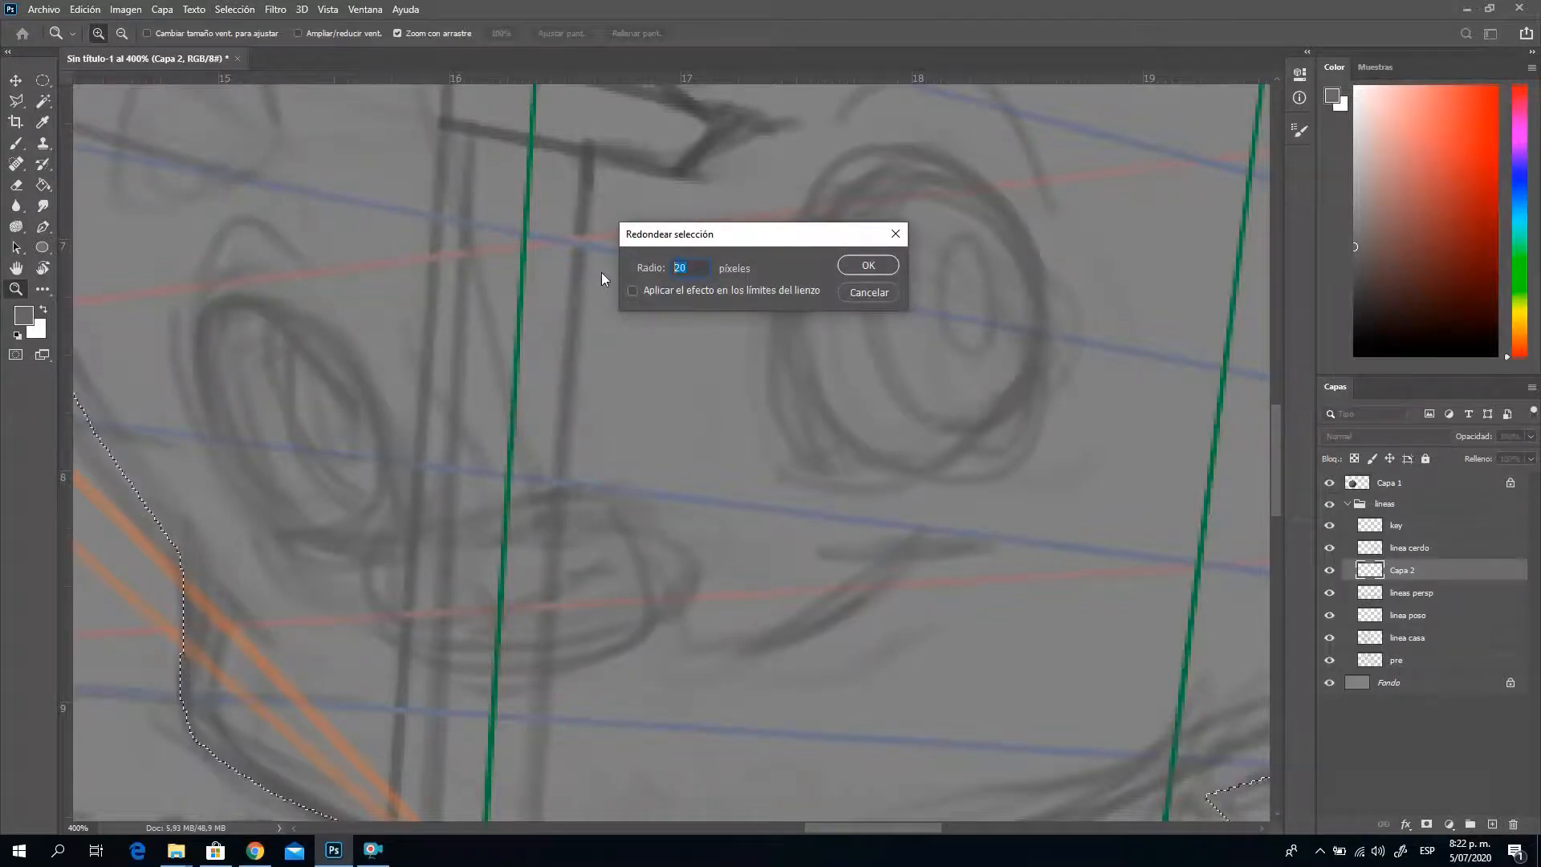
text(6)
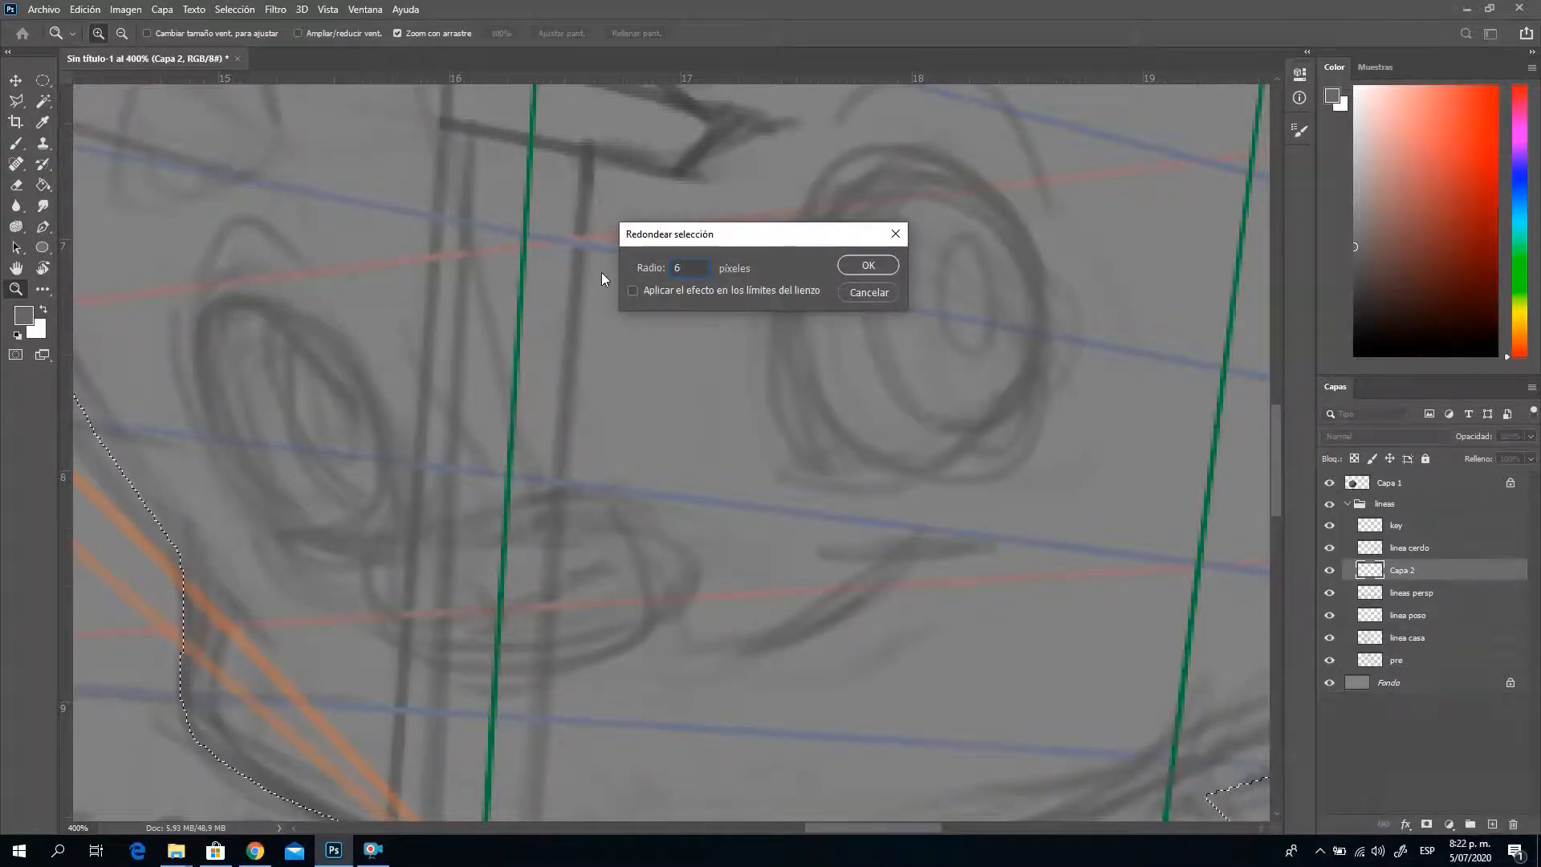
click(868, 266)
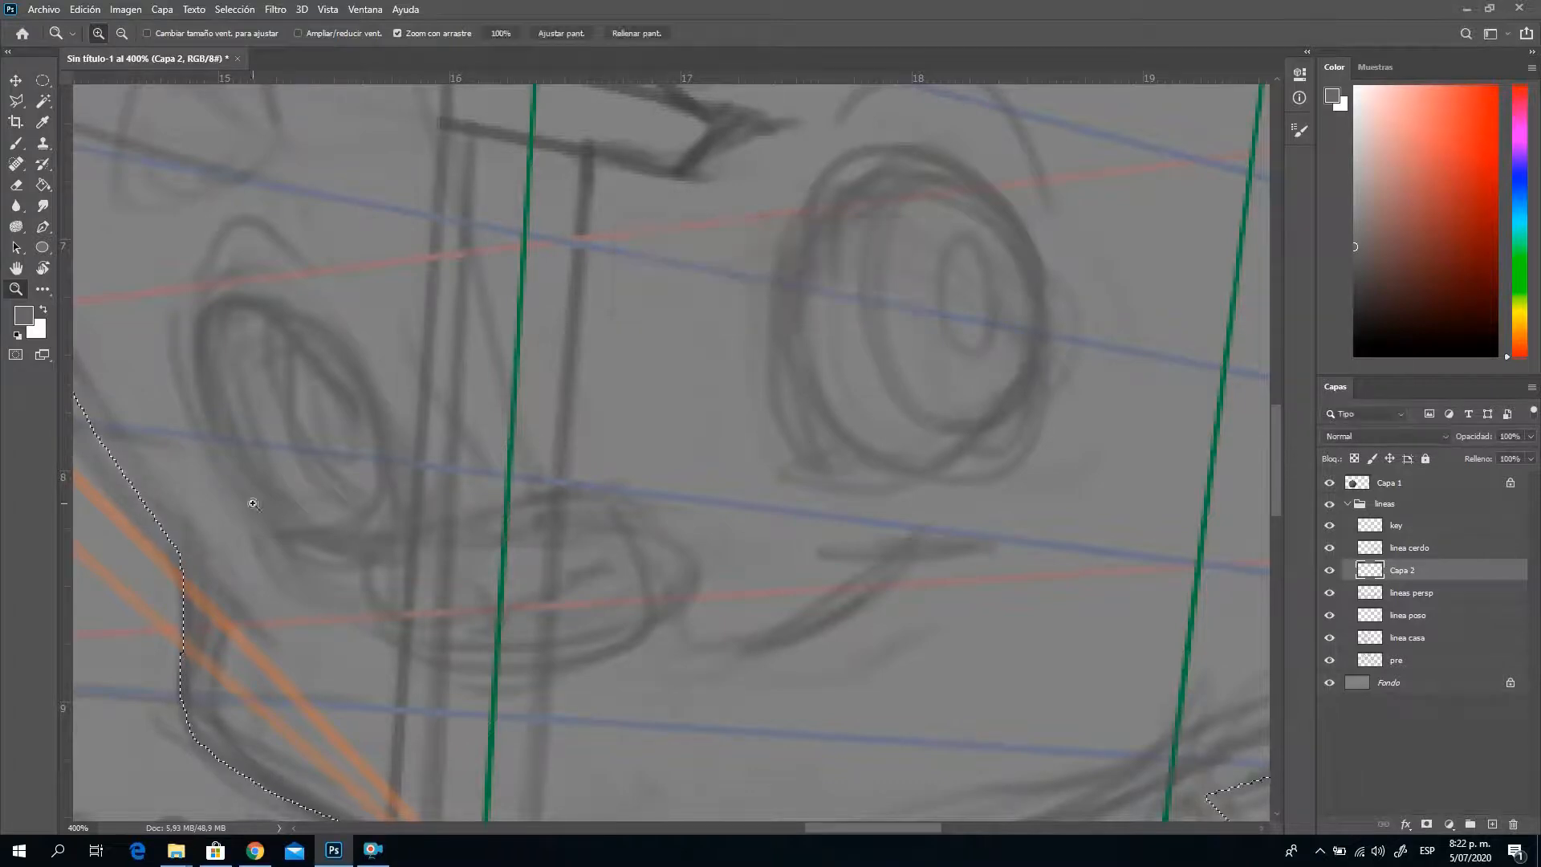
Fill the selected pig silhouette with the grey foreground colour on Capa 2 using the Paint Bucket
key(alt)
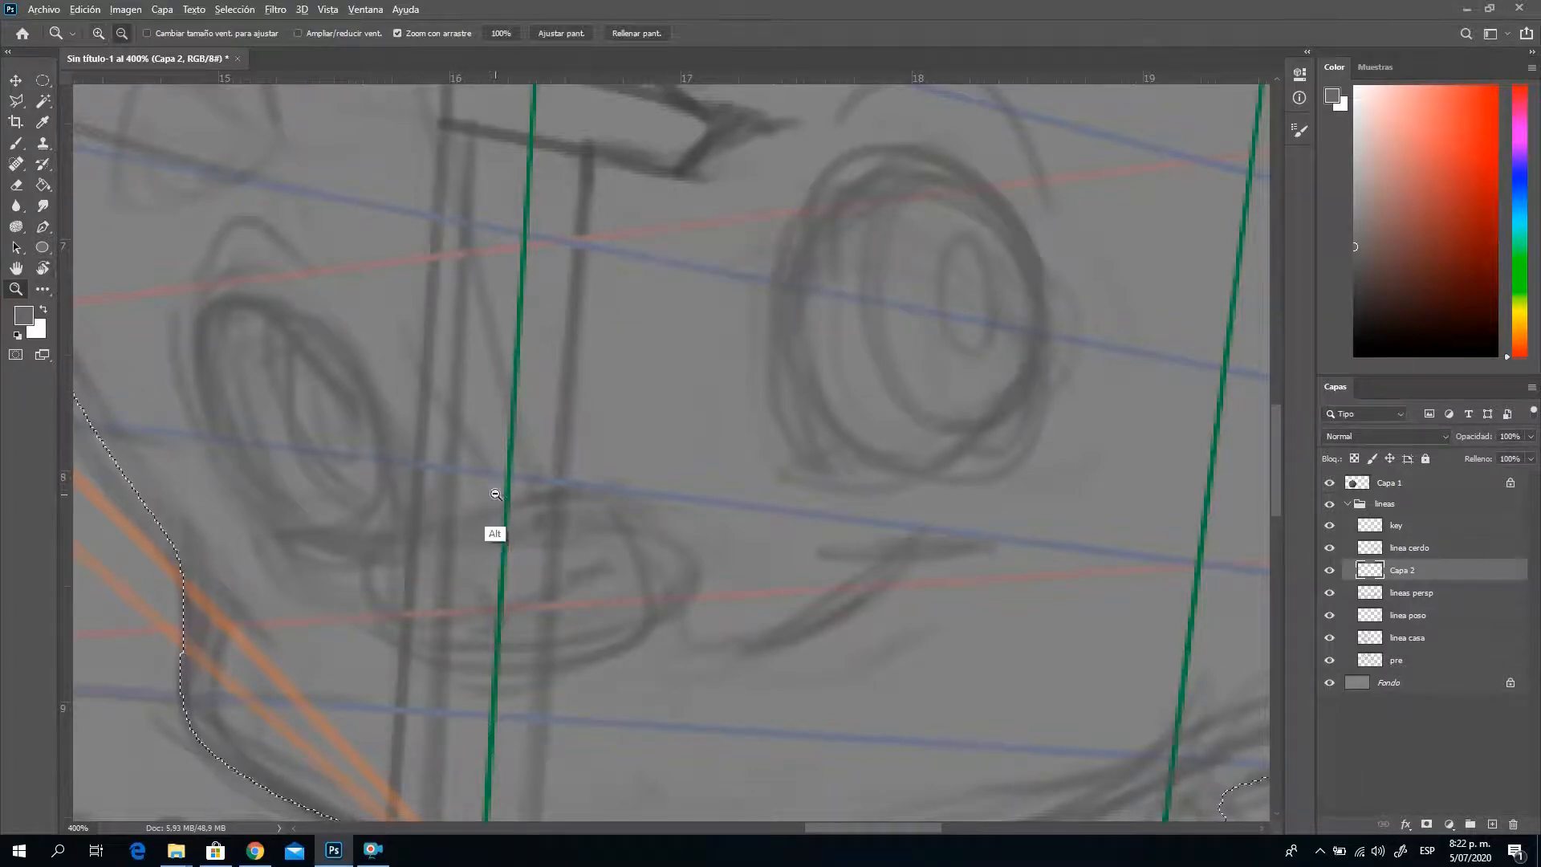
alt+click(495, 481)
alt+click(498, 490)
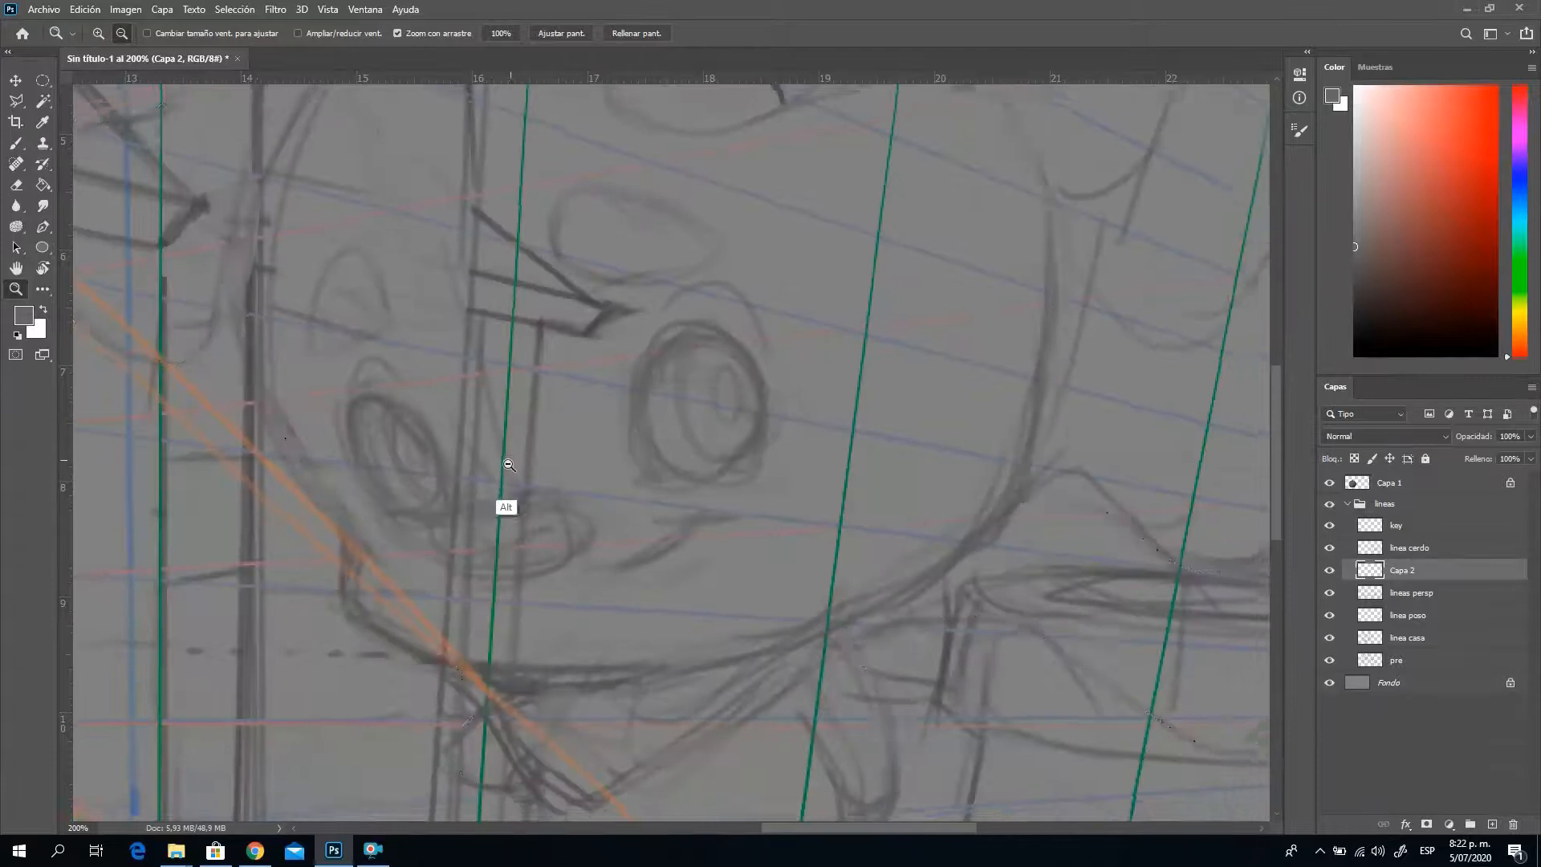
alt+click(536, 468)
alt+click(582, 462)
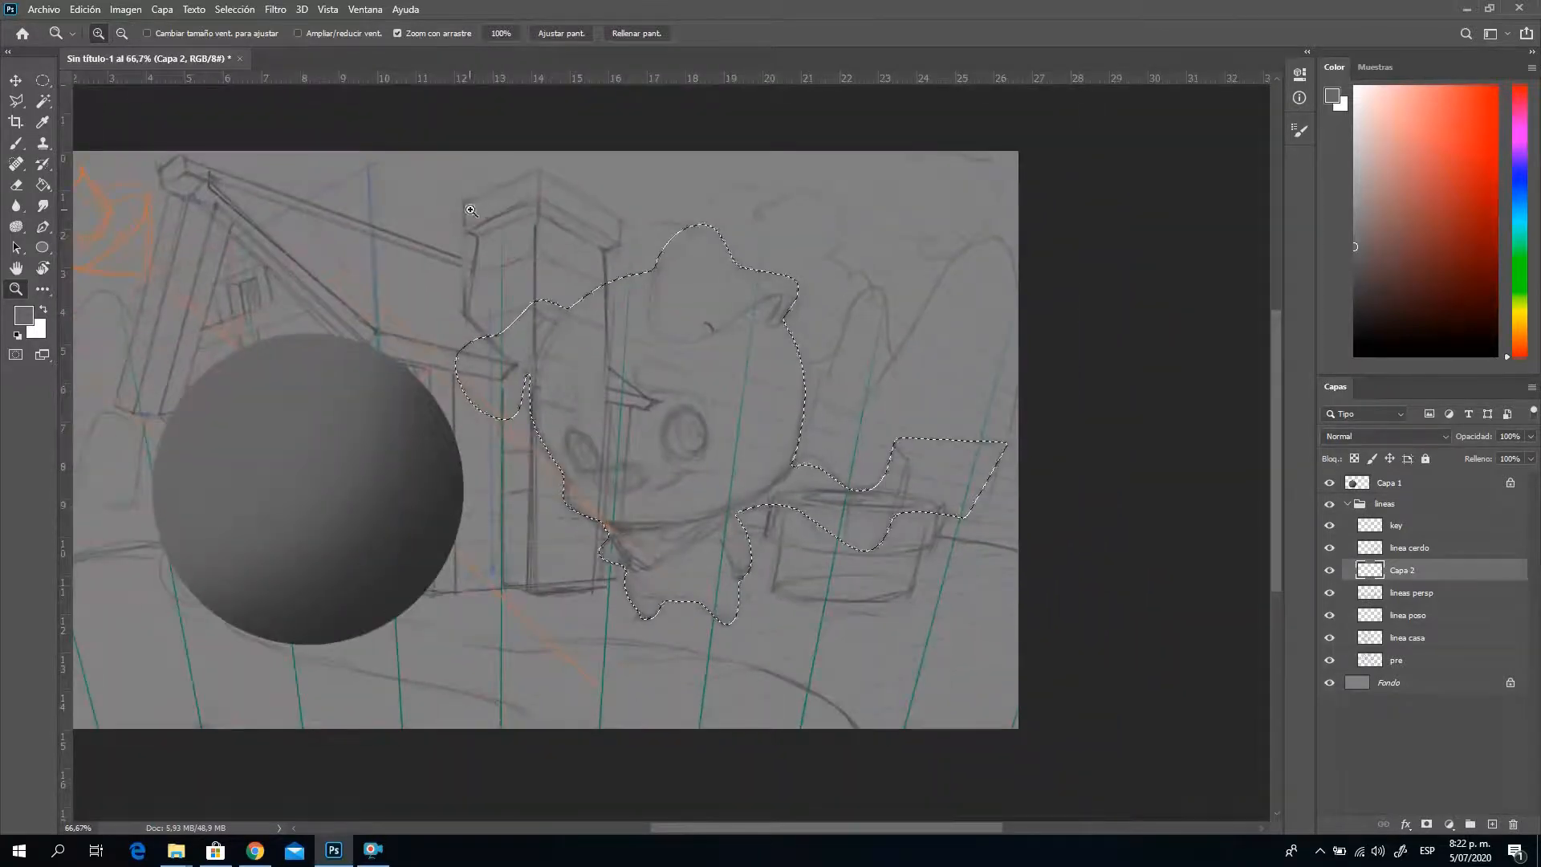
drag(639, 442, 657, 477)
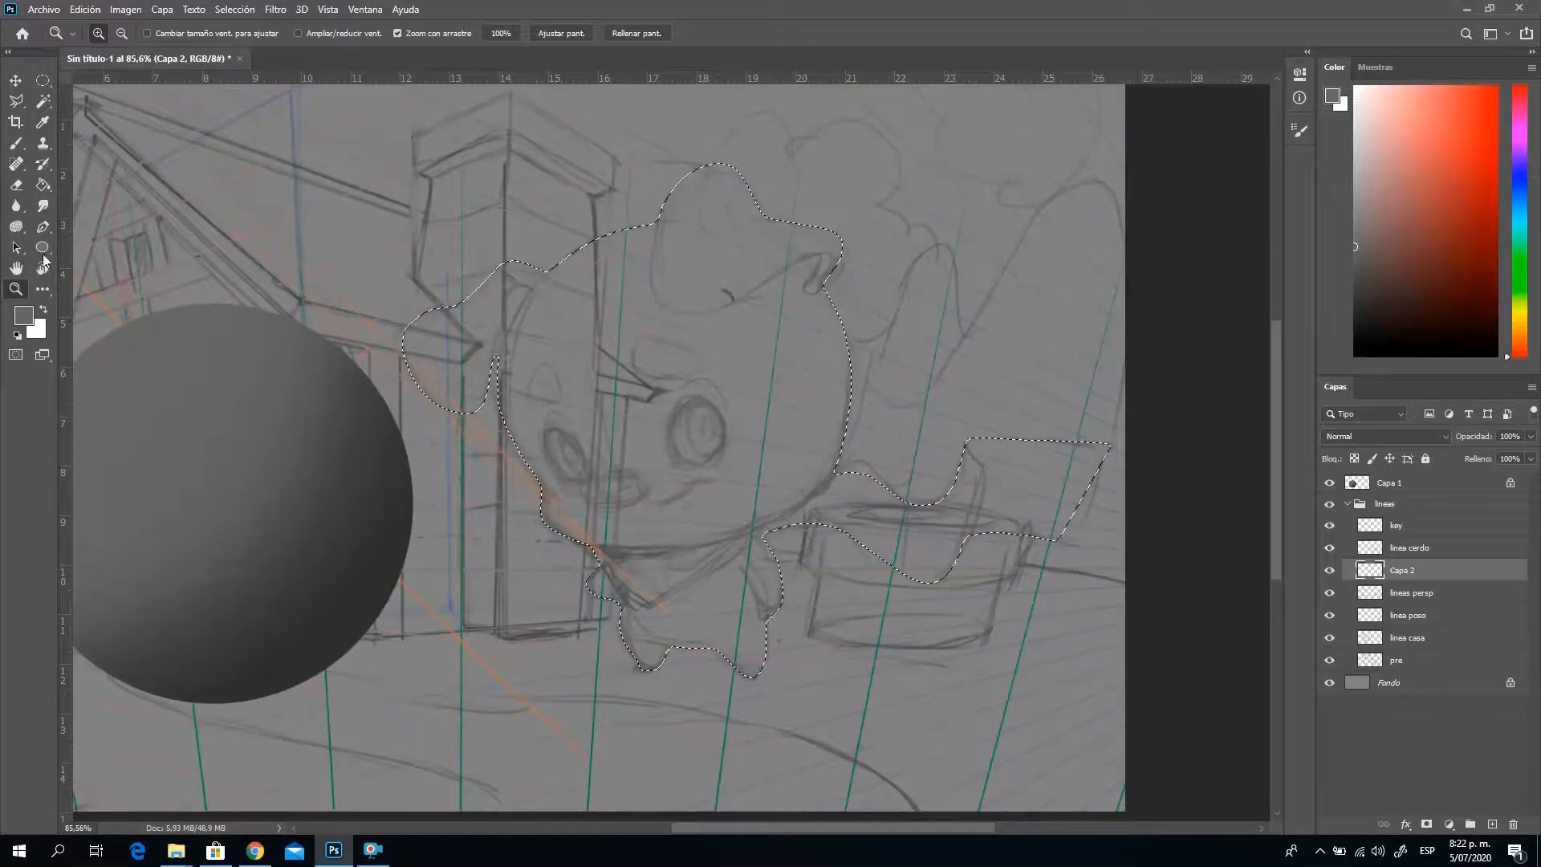
click(44, 187)
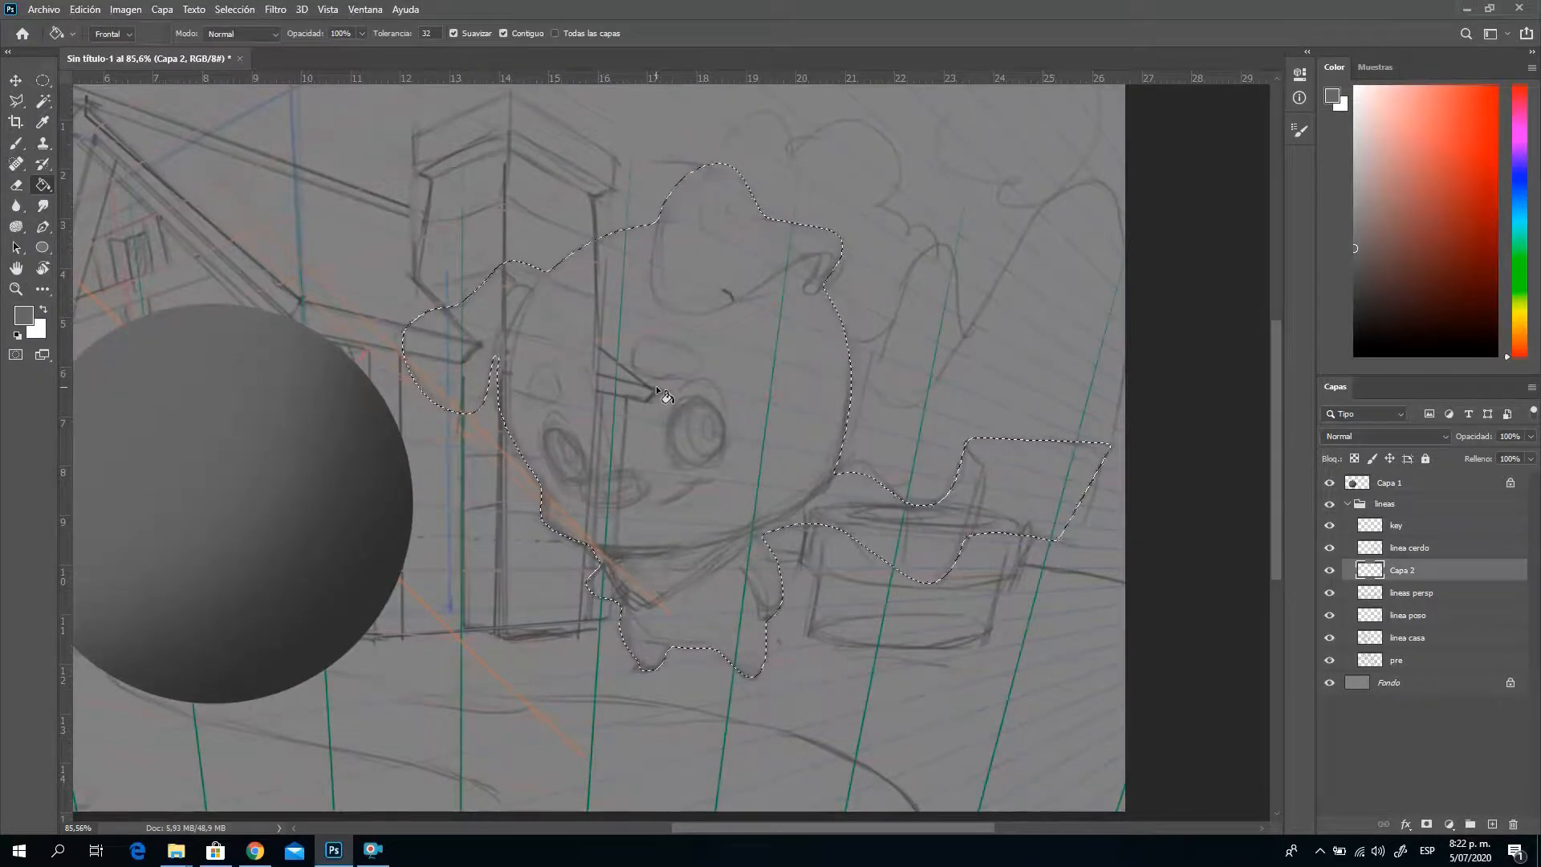
click(660, 421)
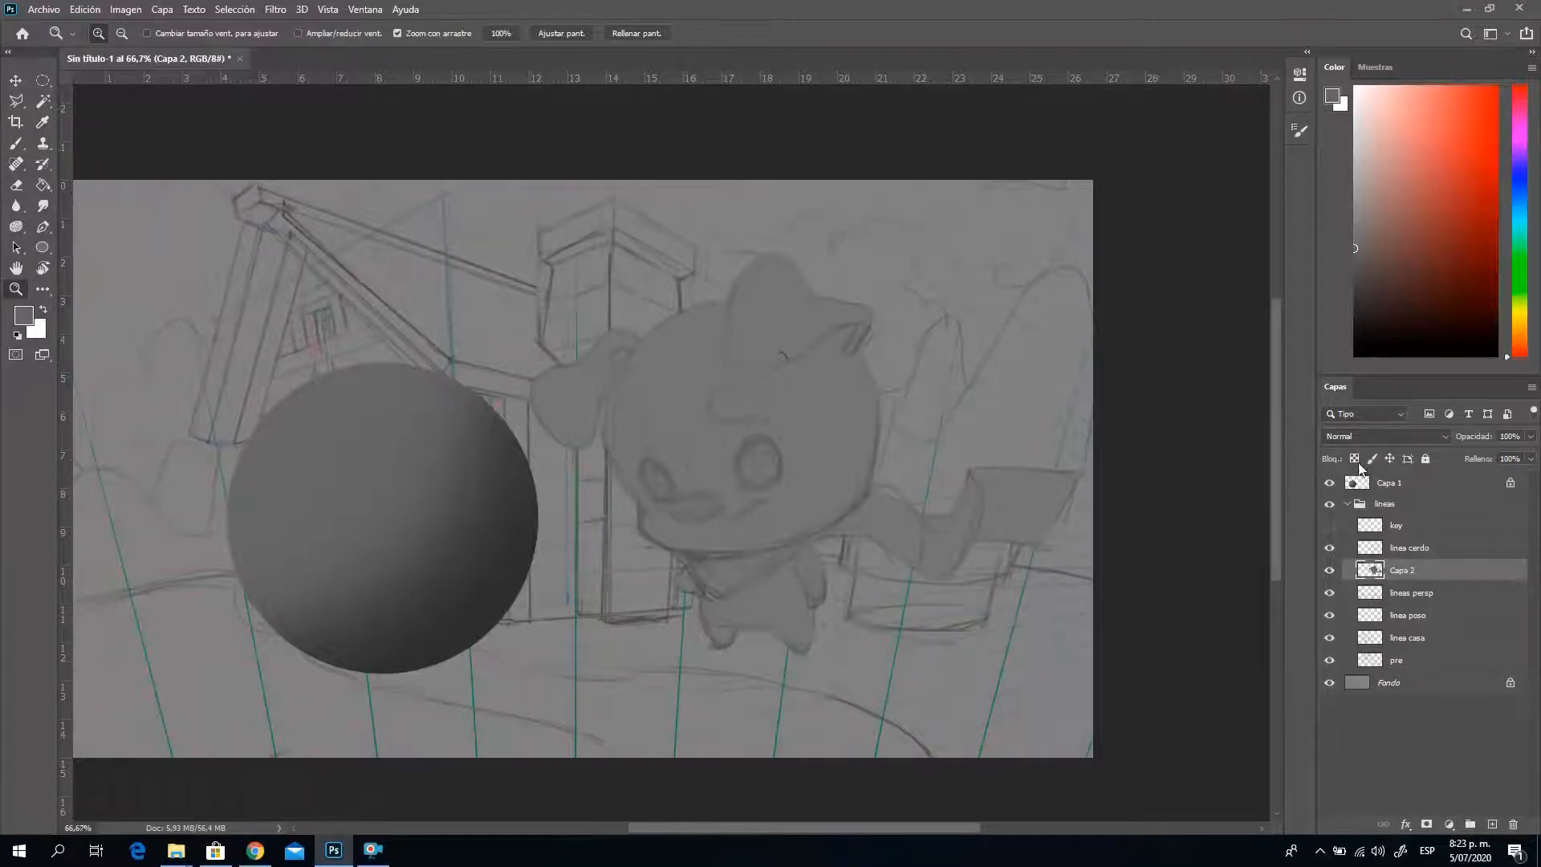
Lock the transparent pixels of the pig's fill layer and rename the layer "volumen cerdo"
key(slash)
mouse_move(1489, 347)
mouse_down()
mouse_move(1481, 282)
mouse_move(1495, 350)
mouse_up()
double_click(1405, 572)
text(en cerdo)
key(Return)
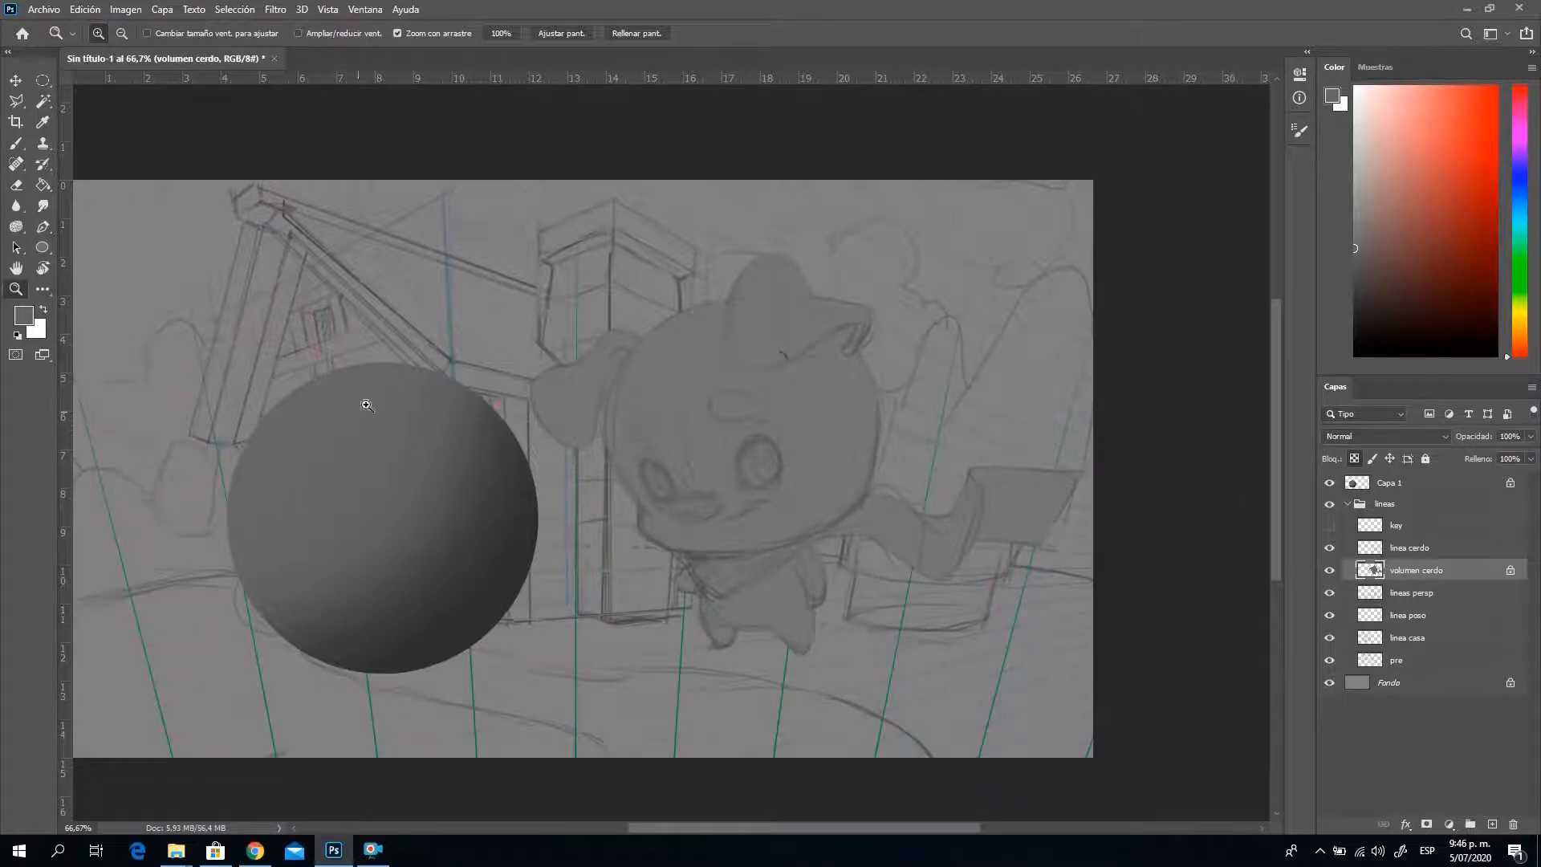
Enclose the pig's head and ears in a polygonal selection that follows the jawline, and switch to the Brush tool
click(713, 447)
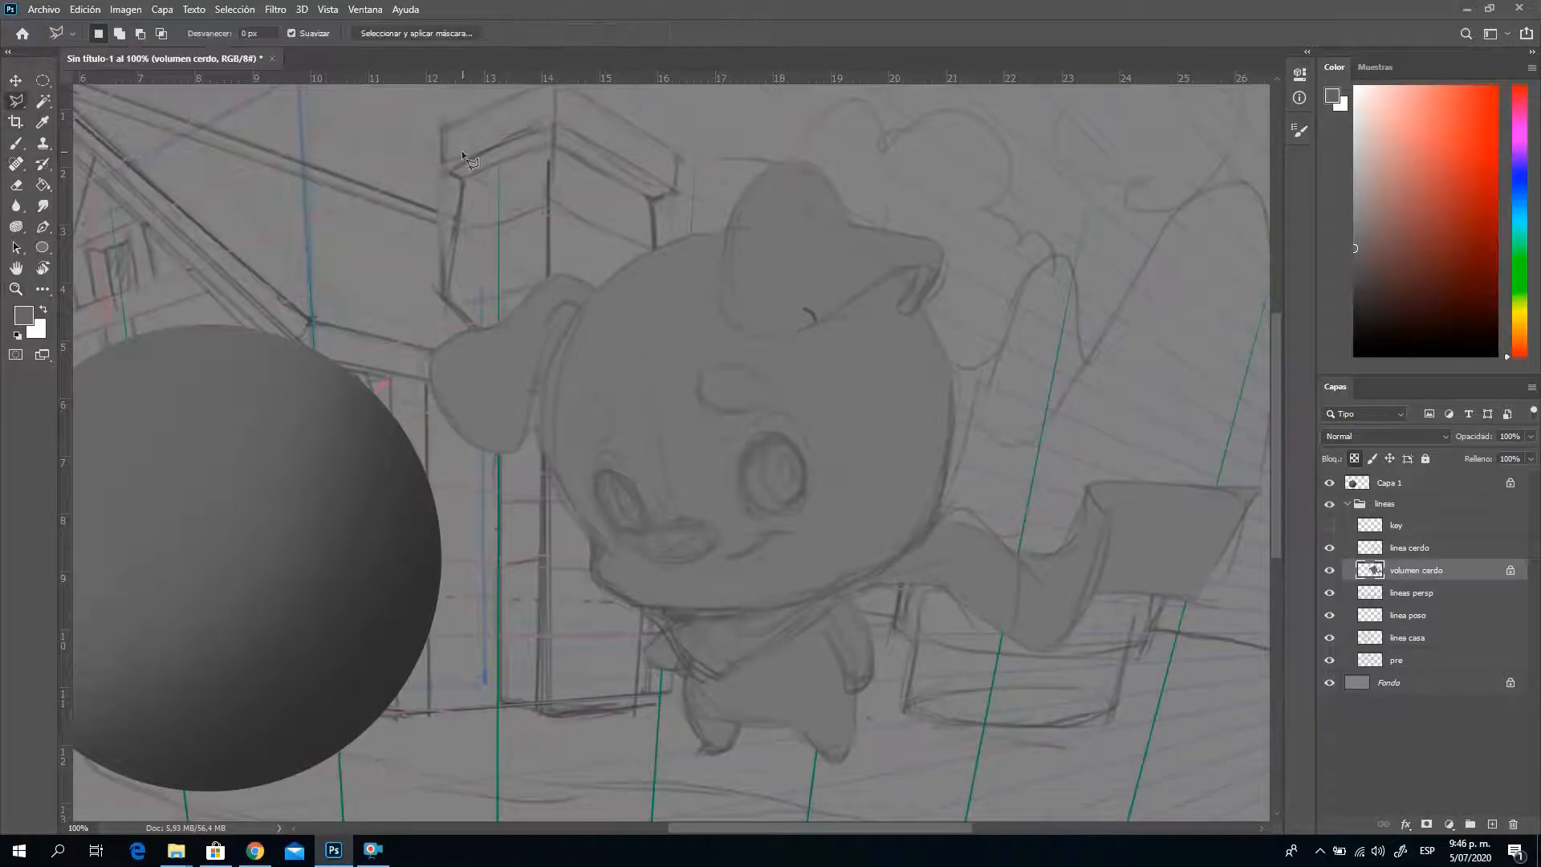
click(16, 101)
click(403, 408)
click(577, 594)
click(692, 614)
click(759, 613)
click(858, 588)
click(921, 540)
click(988, 436)
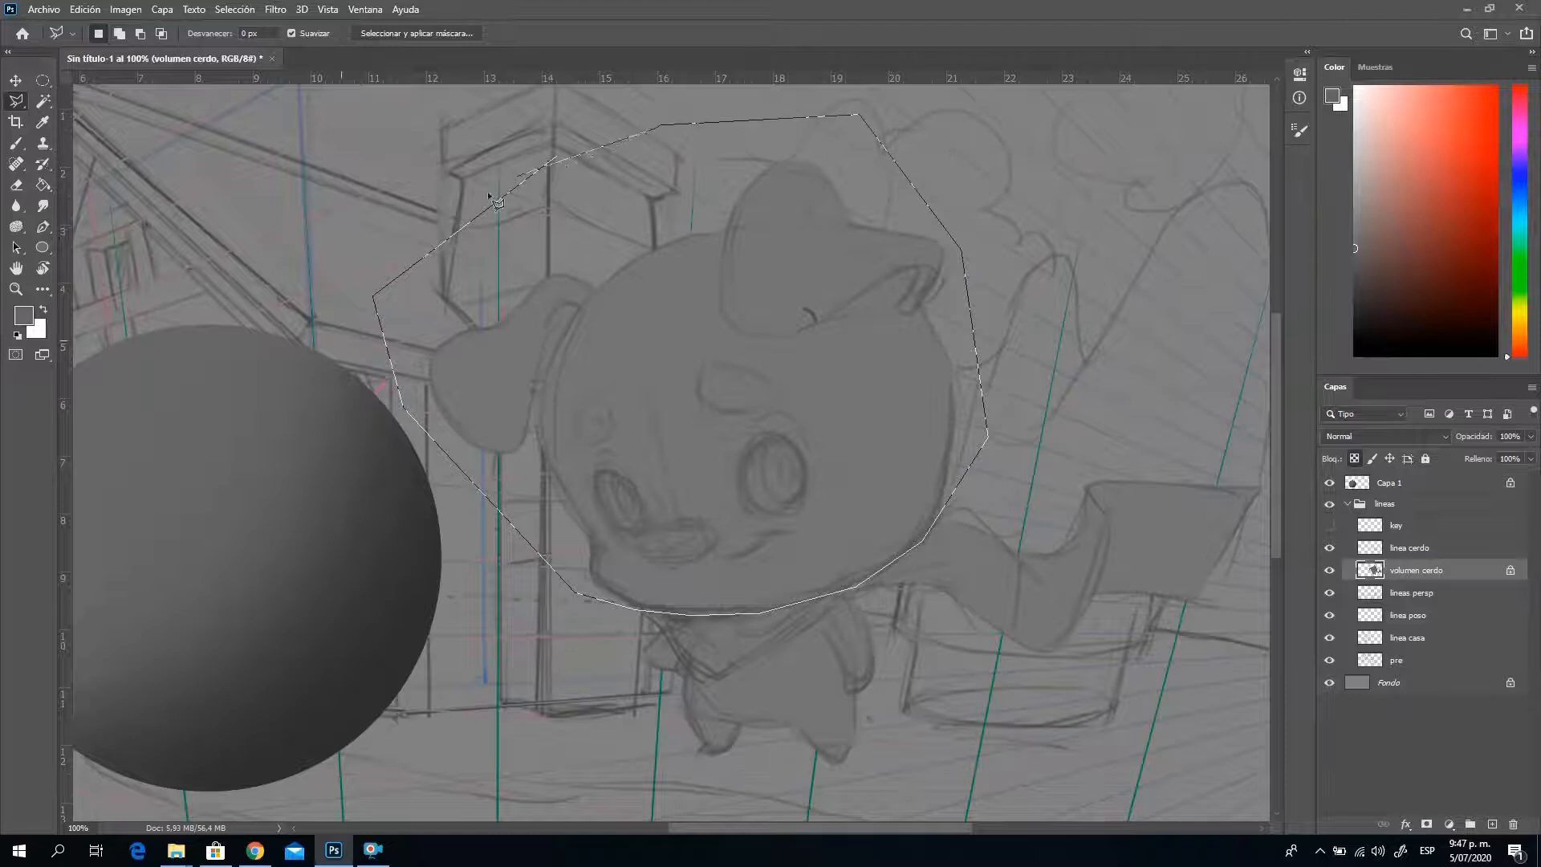
click(582, 139)
click(557, 154)
click(17, 144)
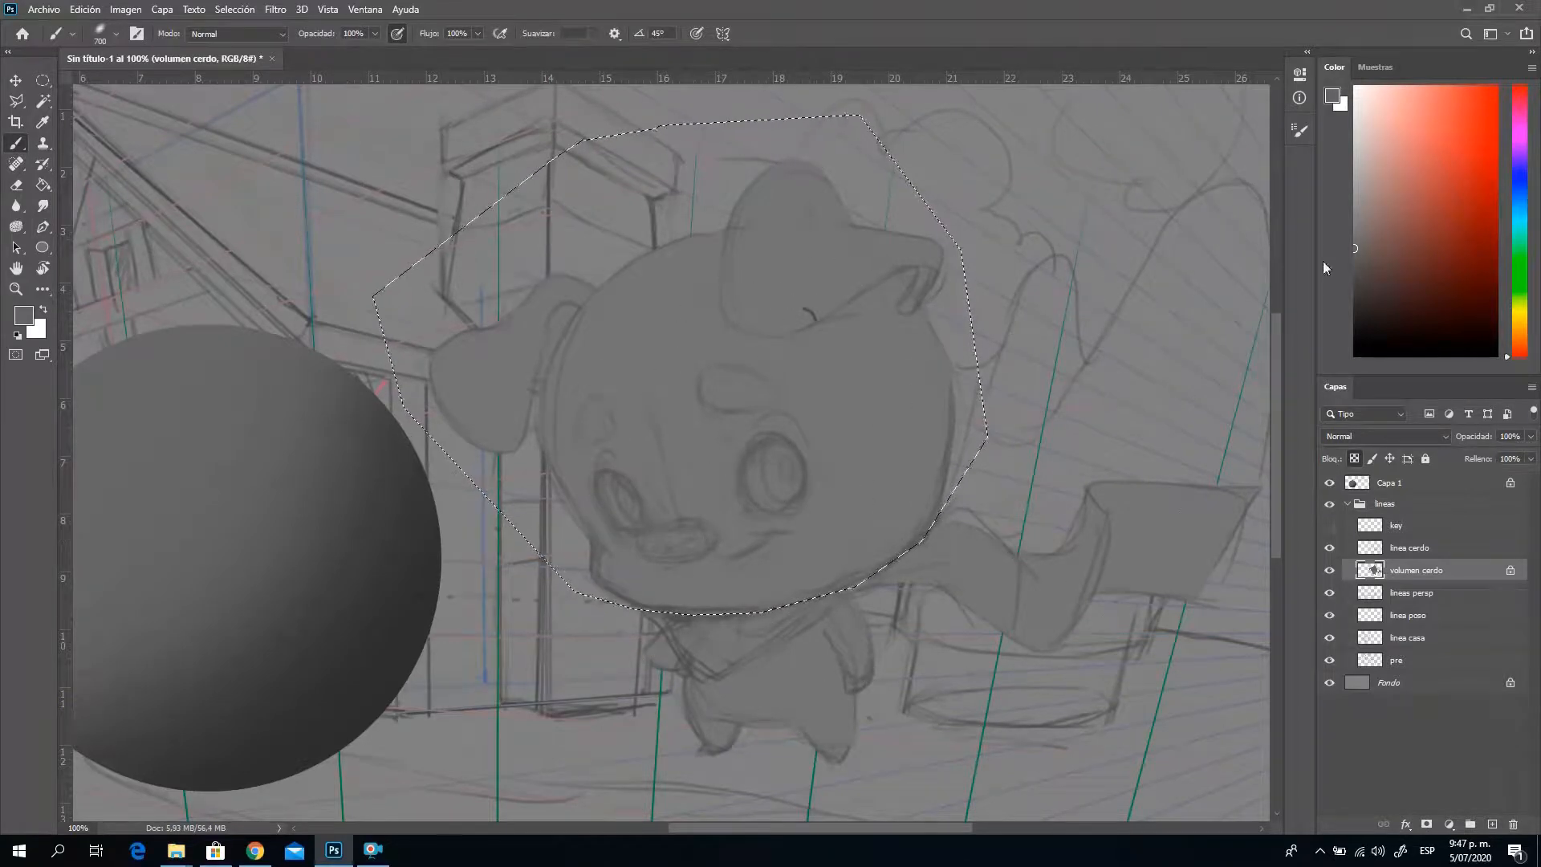
click(1400, 236)
mouse_move(683, 401)
mouse_down()
mouse_move(867, 334)
mouse_move(763, 418)
mouse_up()
key(ctrl+z)
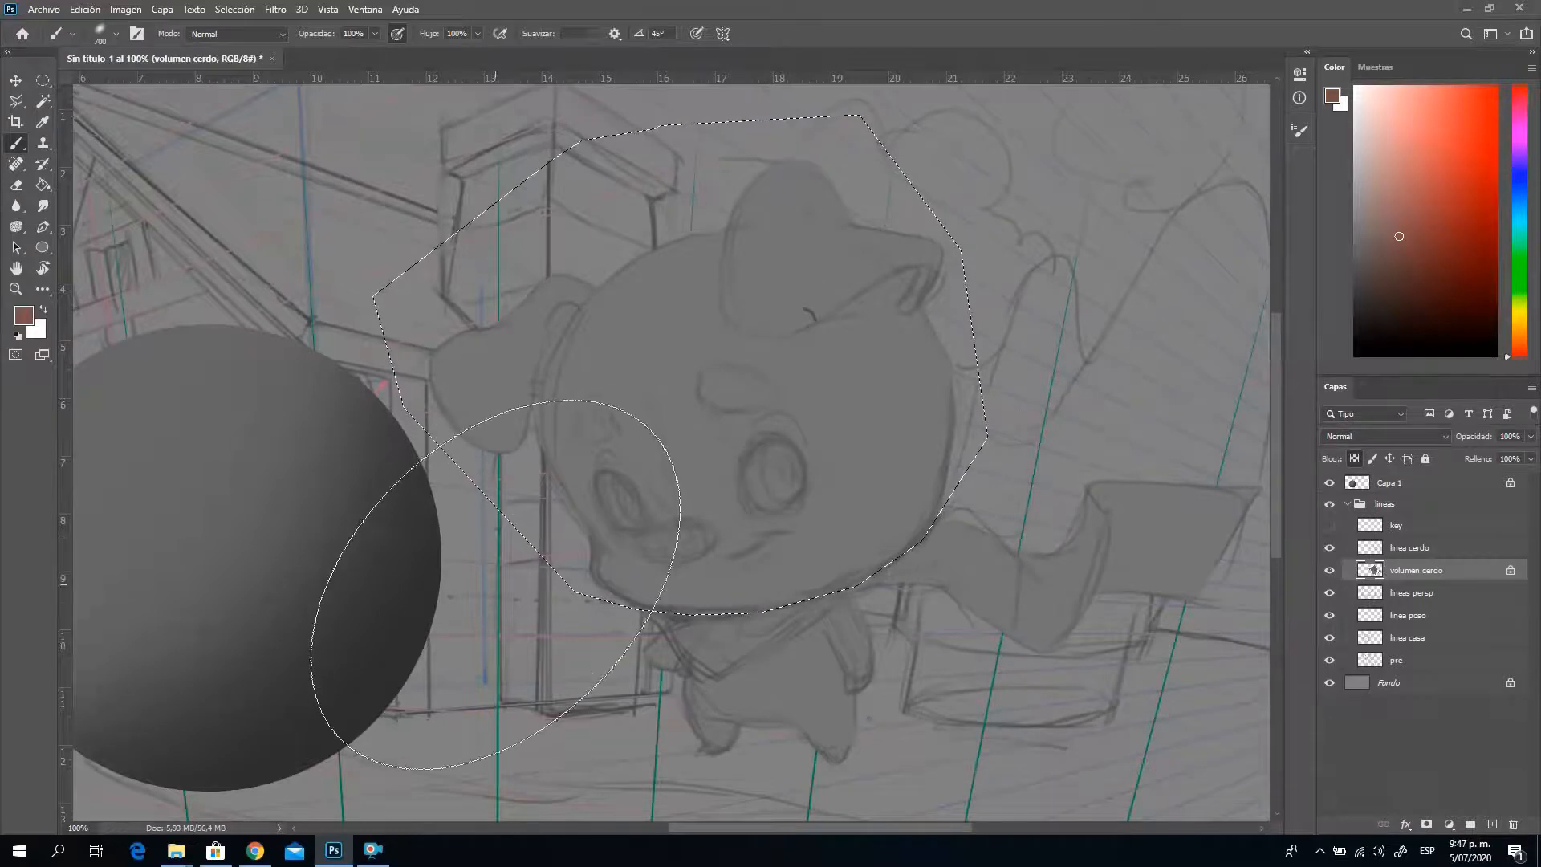
Sample the dark grey from the sphere's shadow and brush it over the pig's head as the shaded side
key(alt)
alt+click(373, 676)
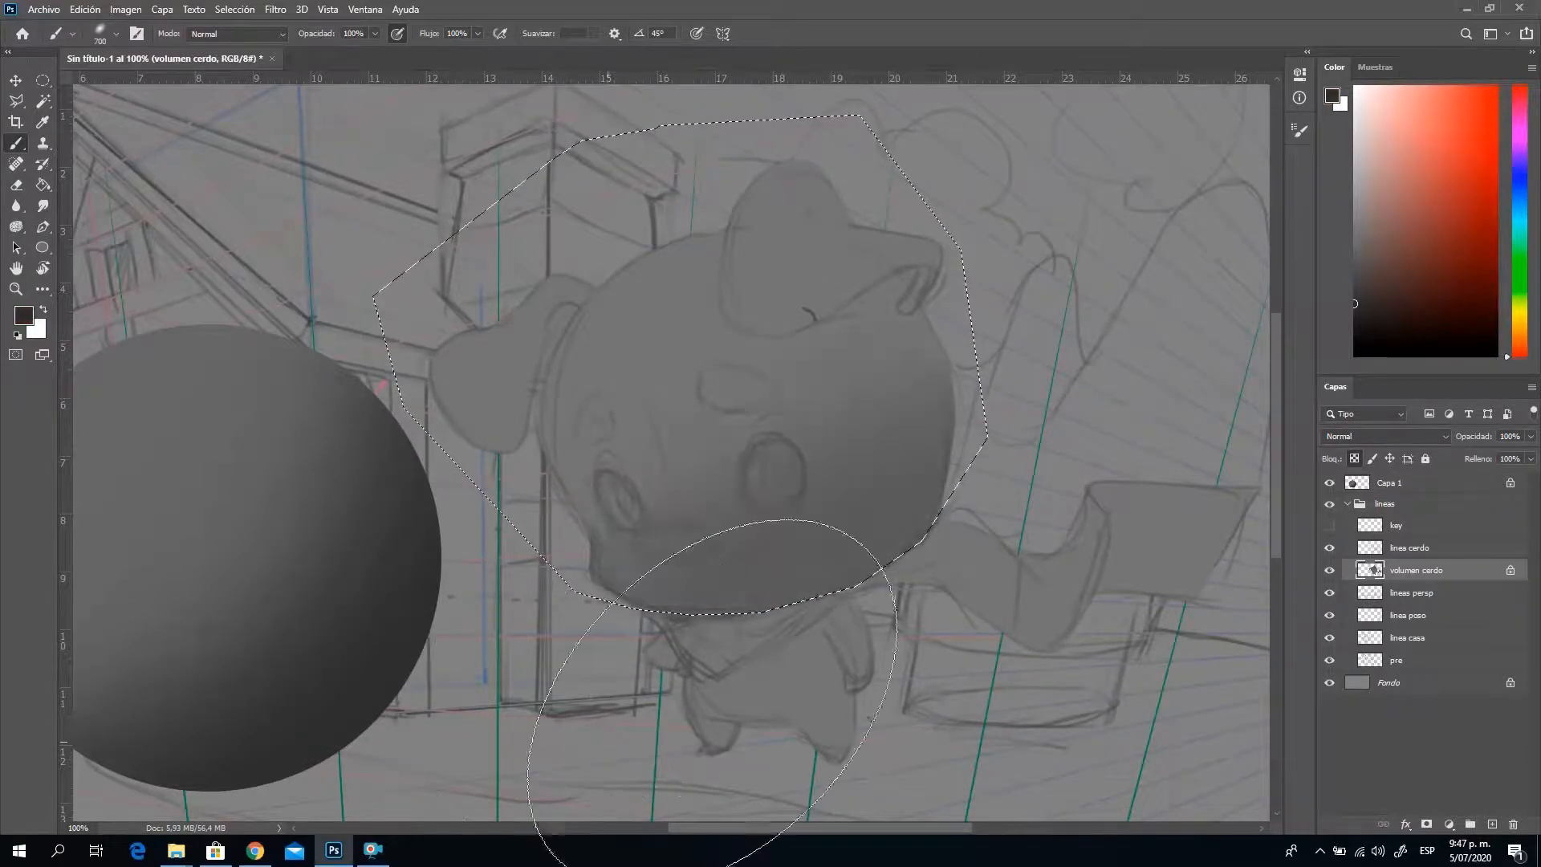
Raise the opacity of the lineas group to 100%
click(1429, 482)
click(1437, 506)
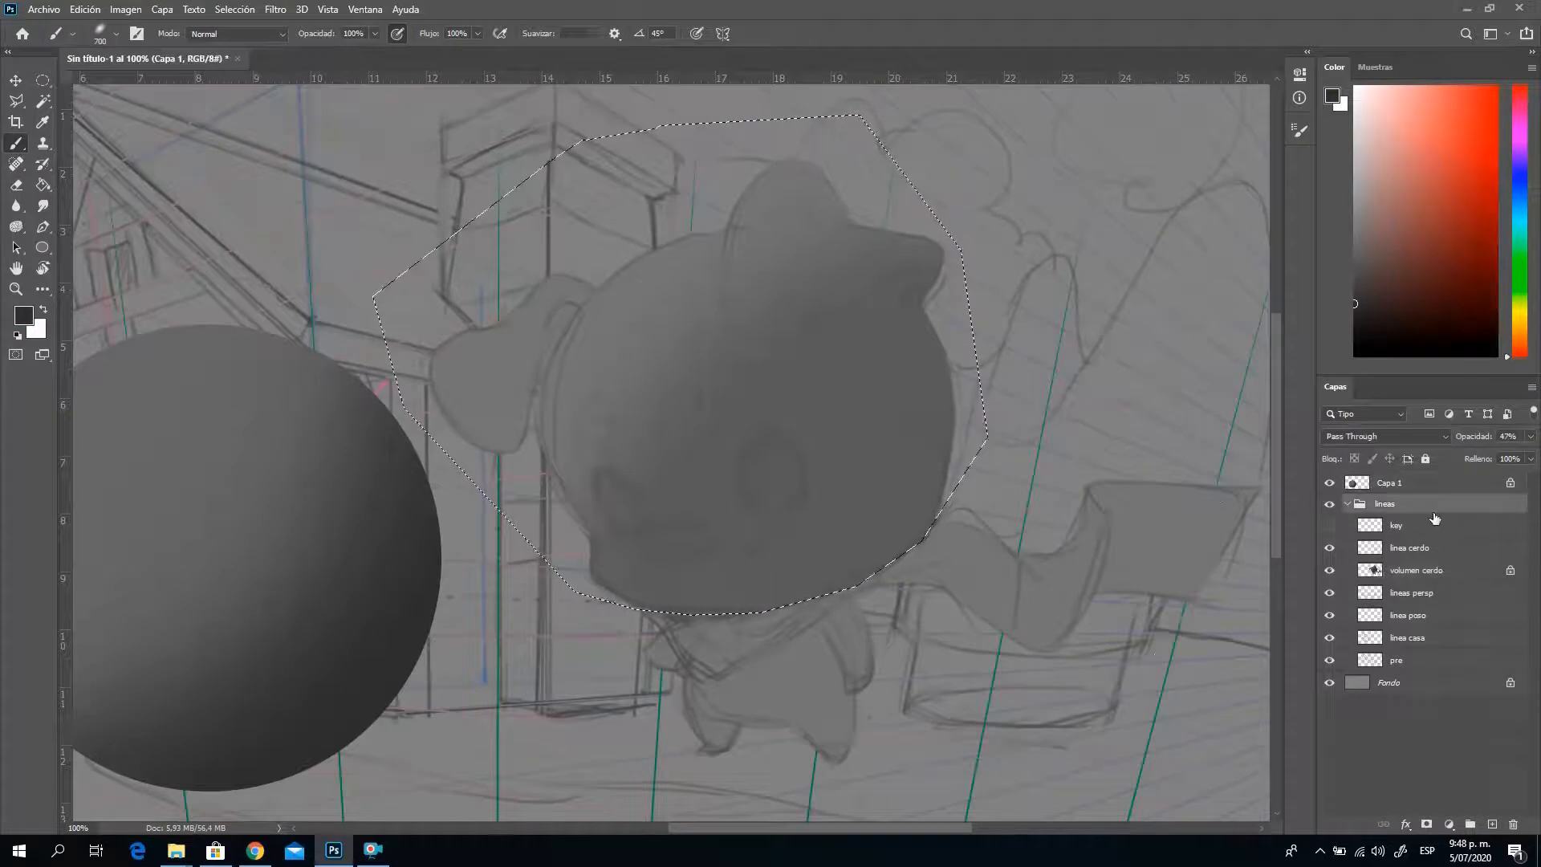
click(1531, 437)
drag(1498, 457, 1529, 455)
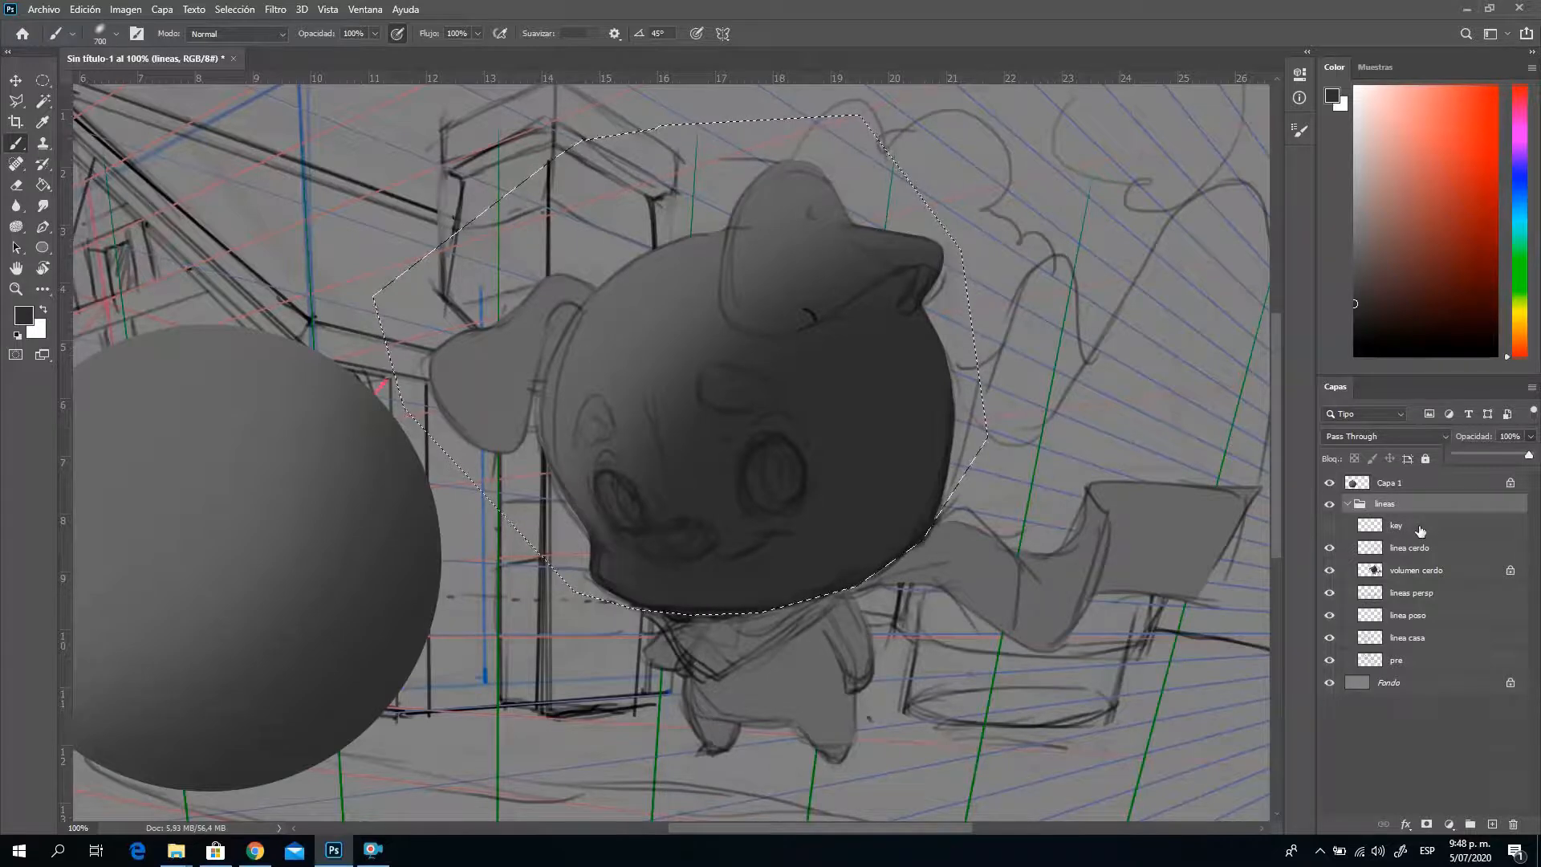
Lower the opacity of the linea cerdo layer to 30%
click(1421, 552)
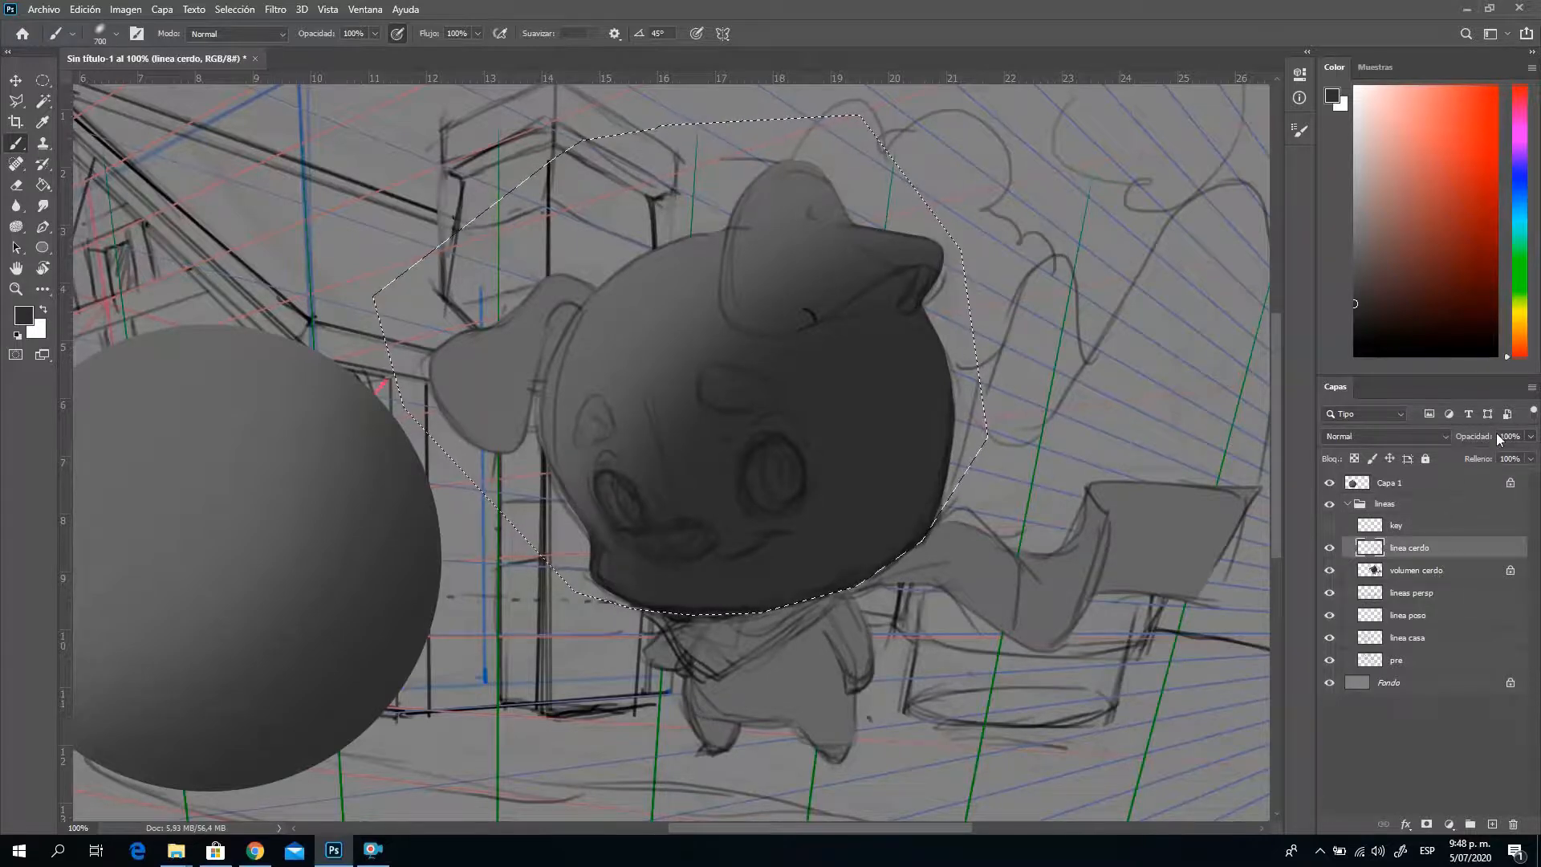
click(1529, 437)
drag(1497, 454, 1477, 454)
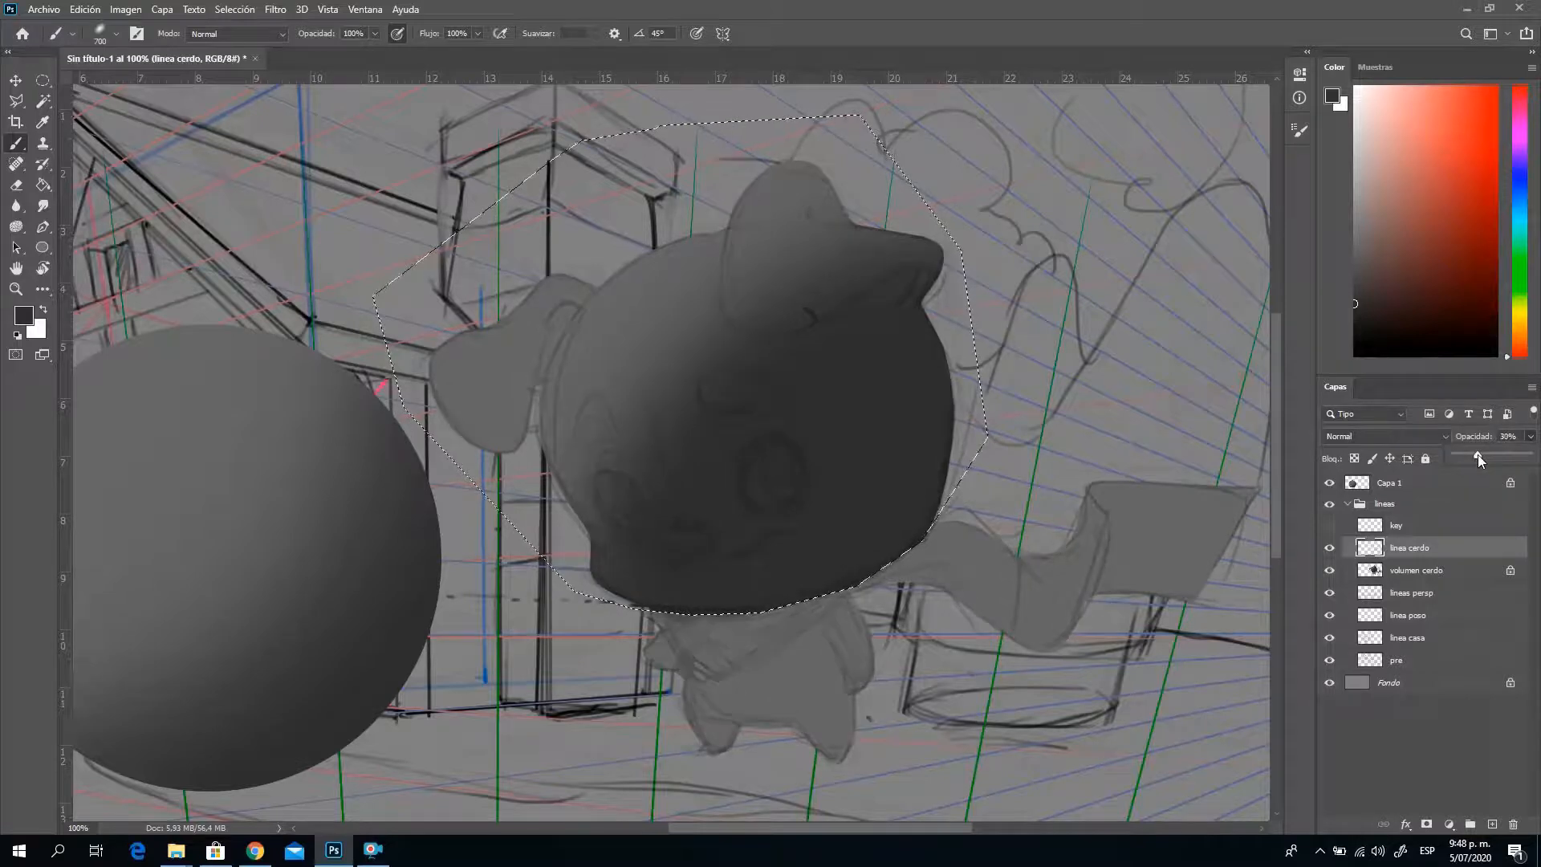
On the volumen cerdo layer, sample the sphere's lighter grey and brush it over the lit side of the pig's head
click(1419, 570)
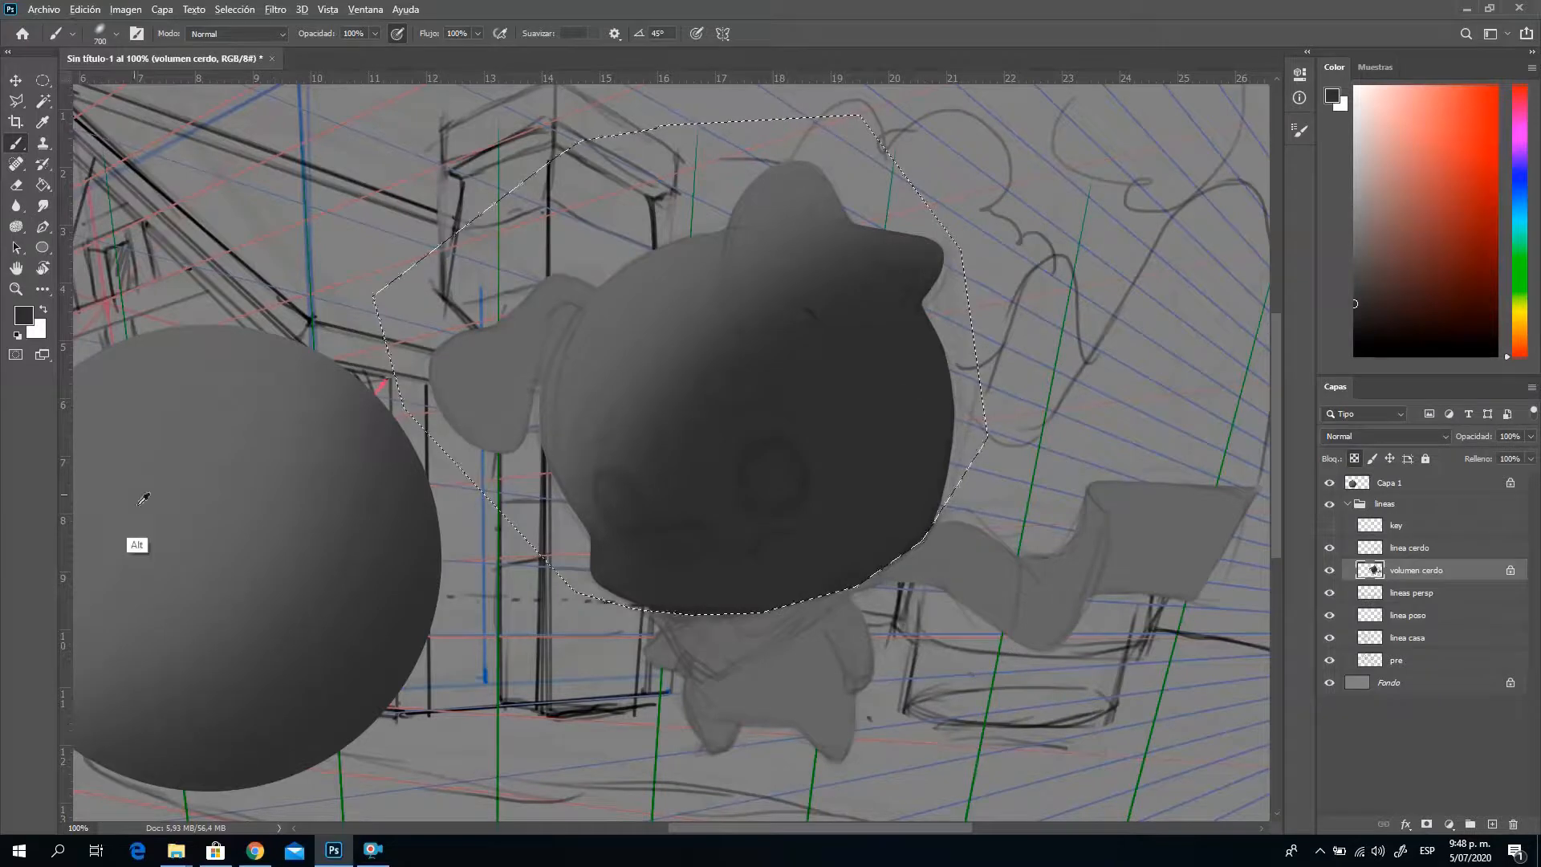
alt+click(126, 401)
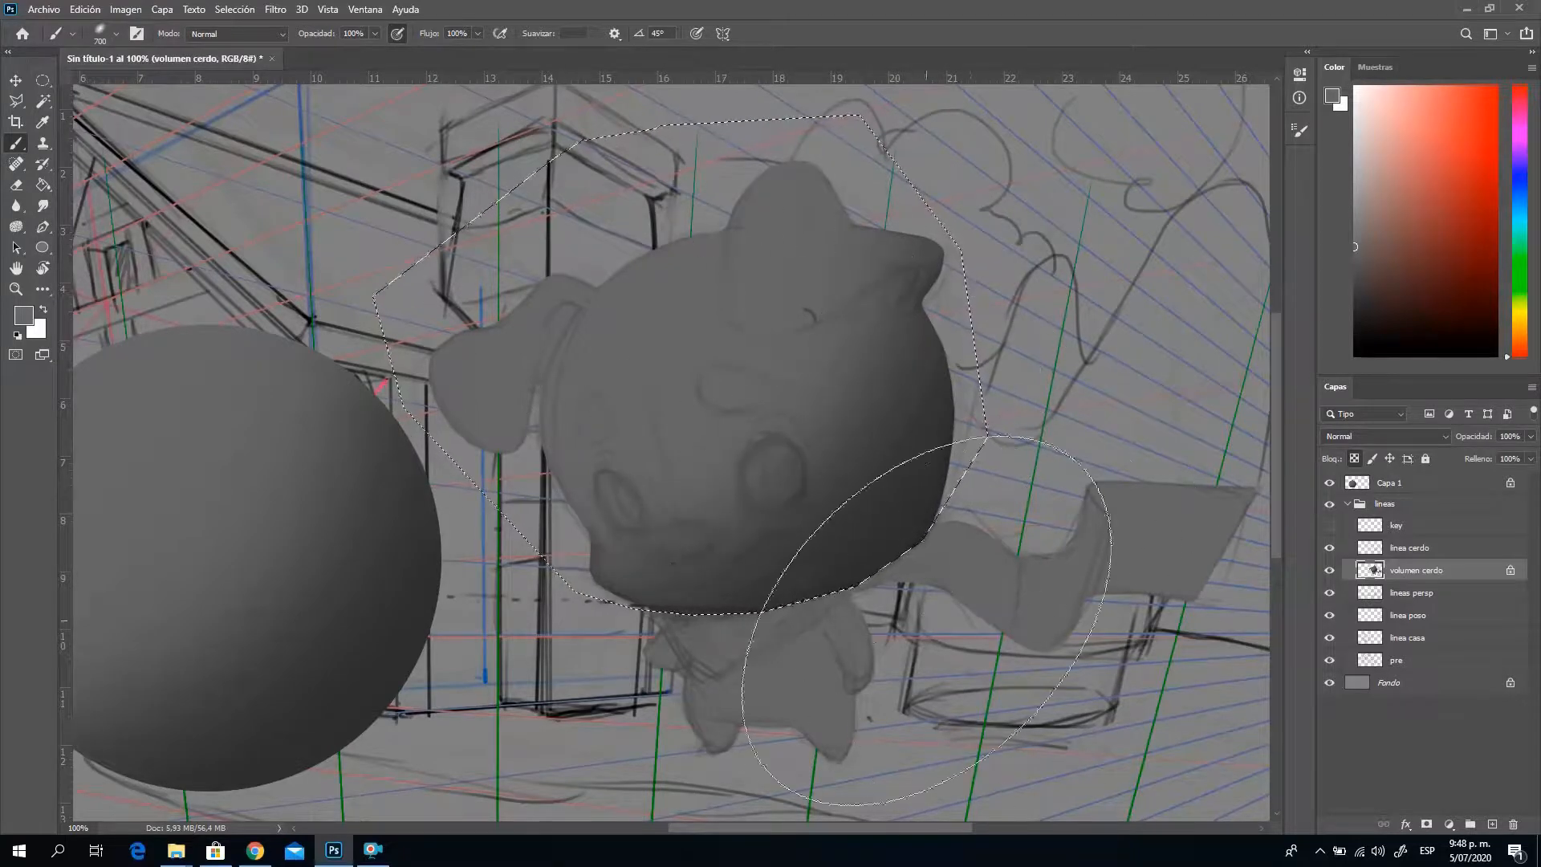
Replace the head selection with a polygonal lasso selection around the pig's torso, between the arms and above the legs
drag(982, 653, 1132, 582)
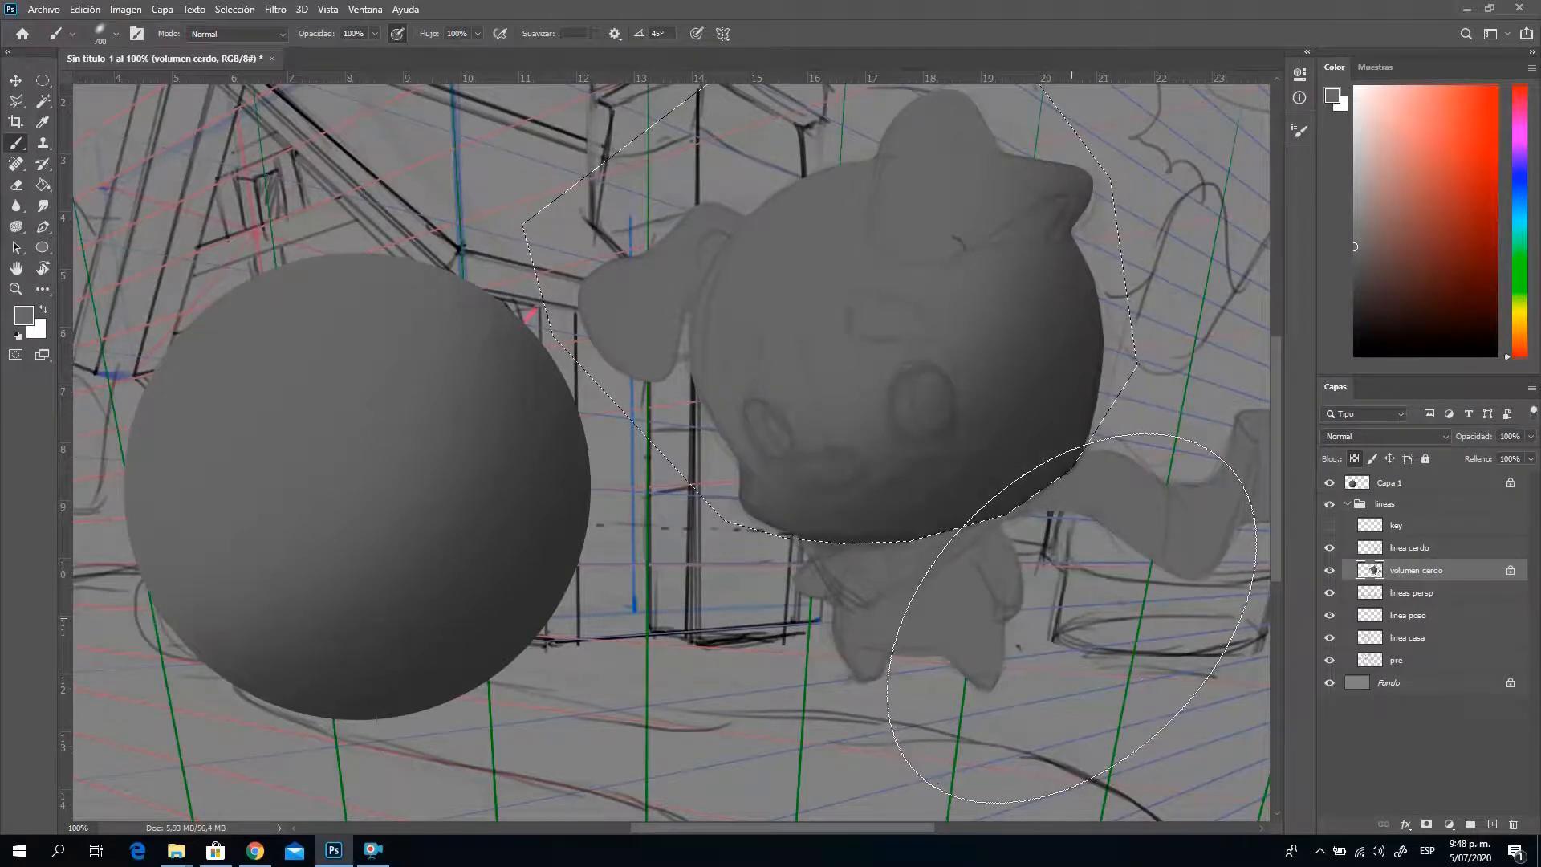
drag(1064, 631, 1025, 598)
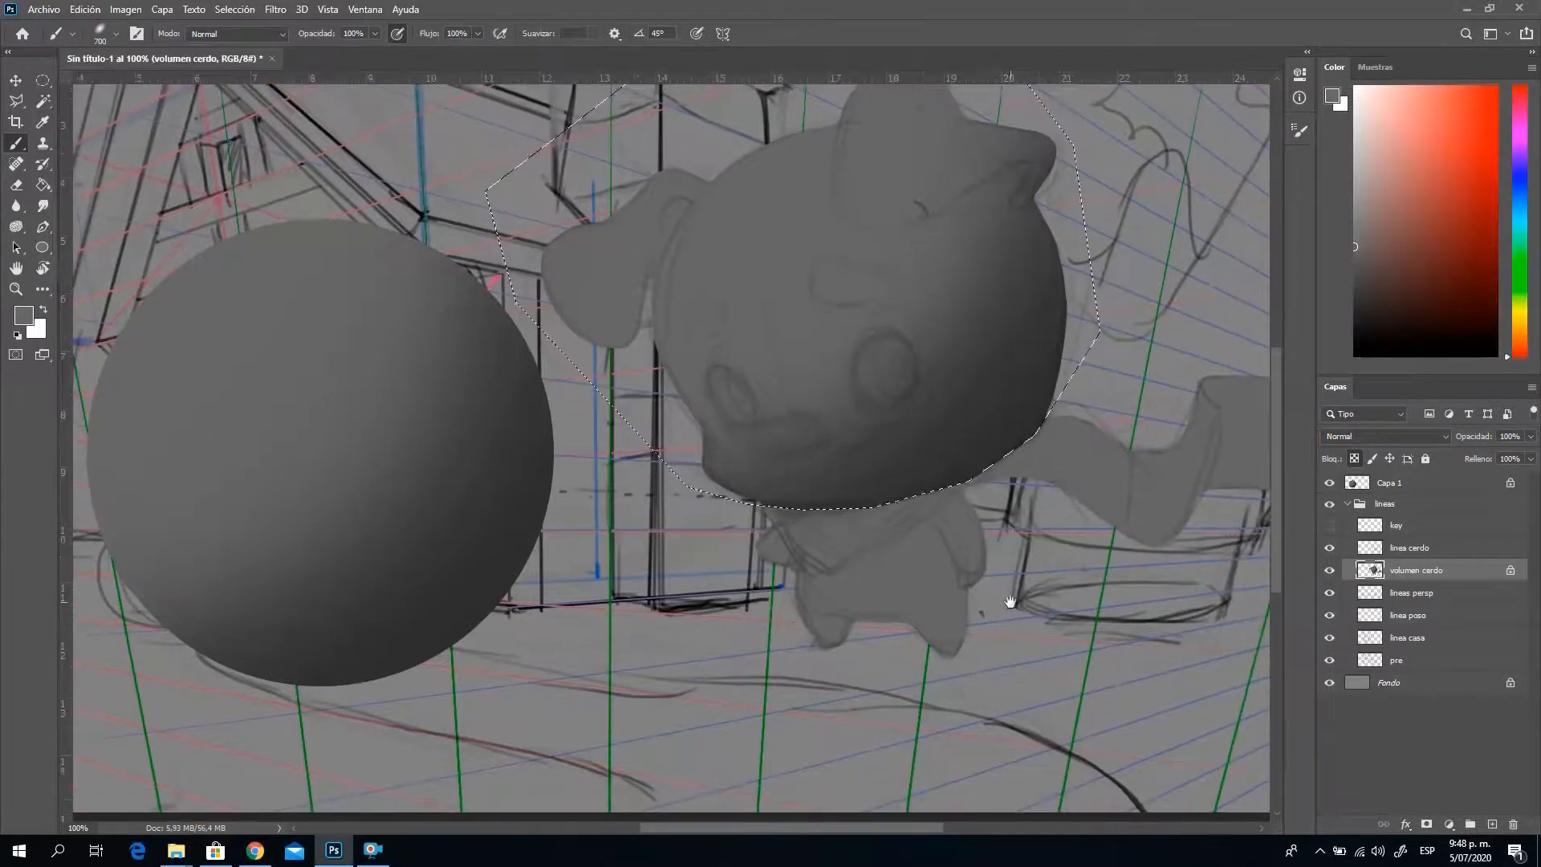
key(ctrl+shift+d)
click(22, 104)
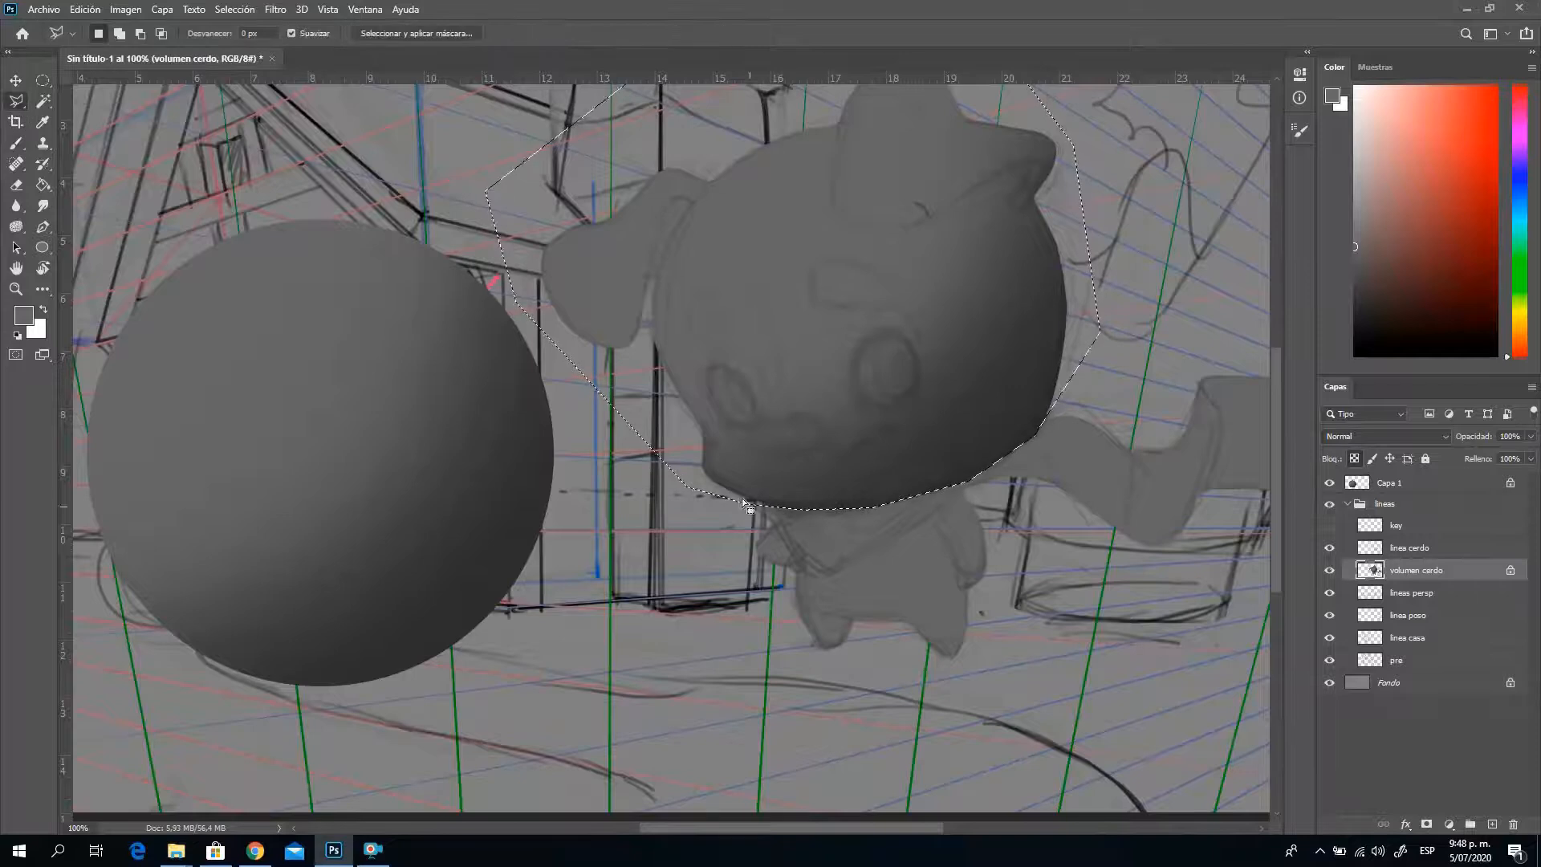
click(785, 549)
click(794, 570)
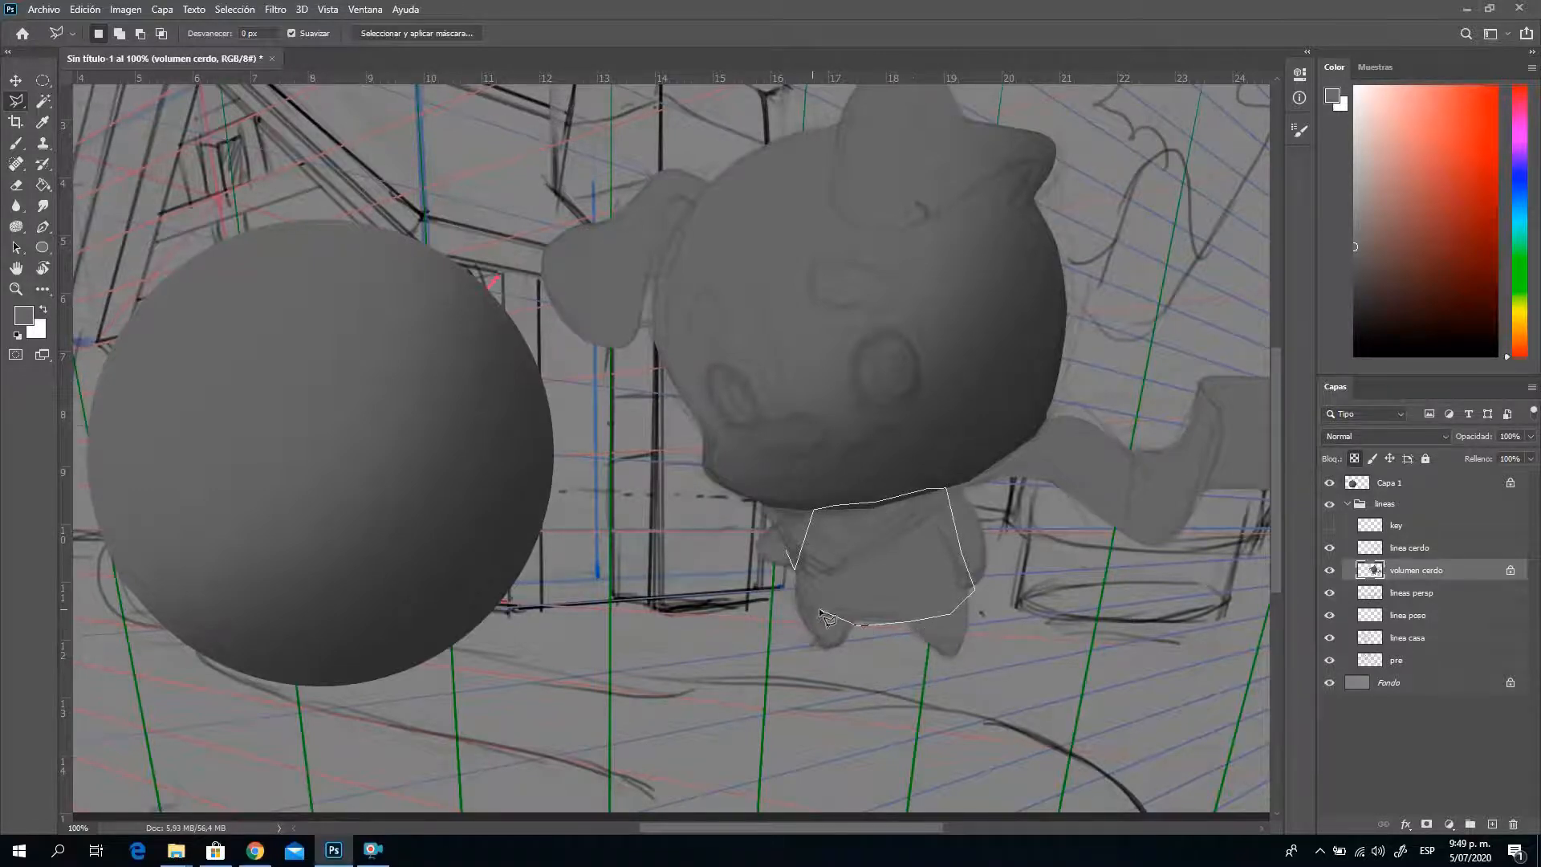
click(796, 565)
Sample the dark grey from the sphere's shadow and brush it over the whole selected torso
key(b)
key(alt)
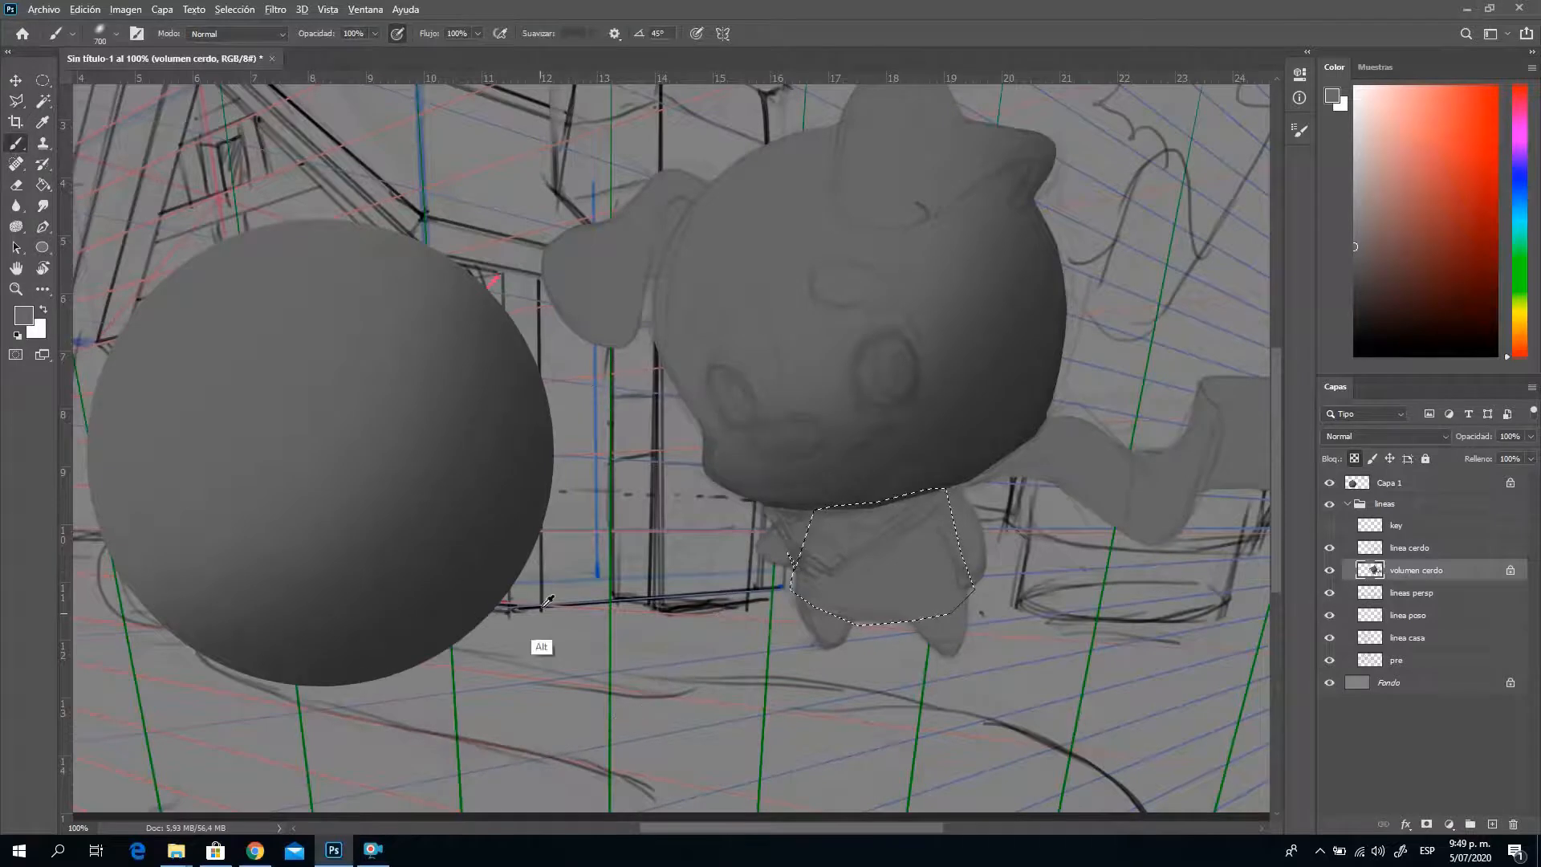
alt+click(486, 591)
click(857, 558)
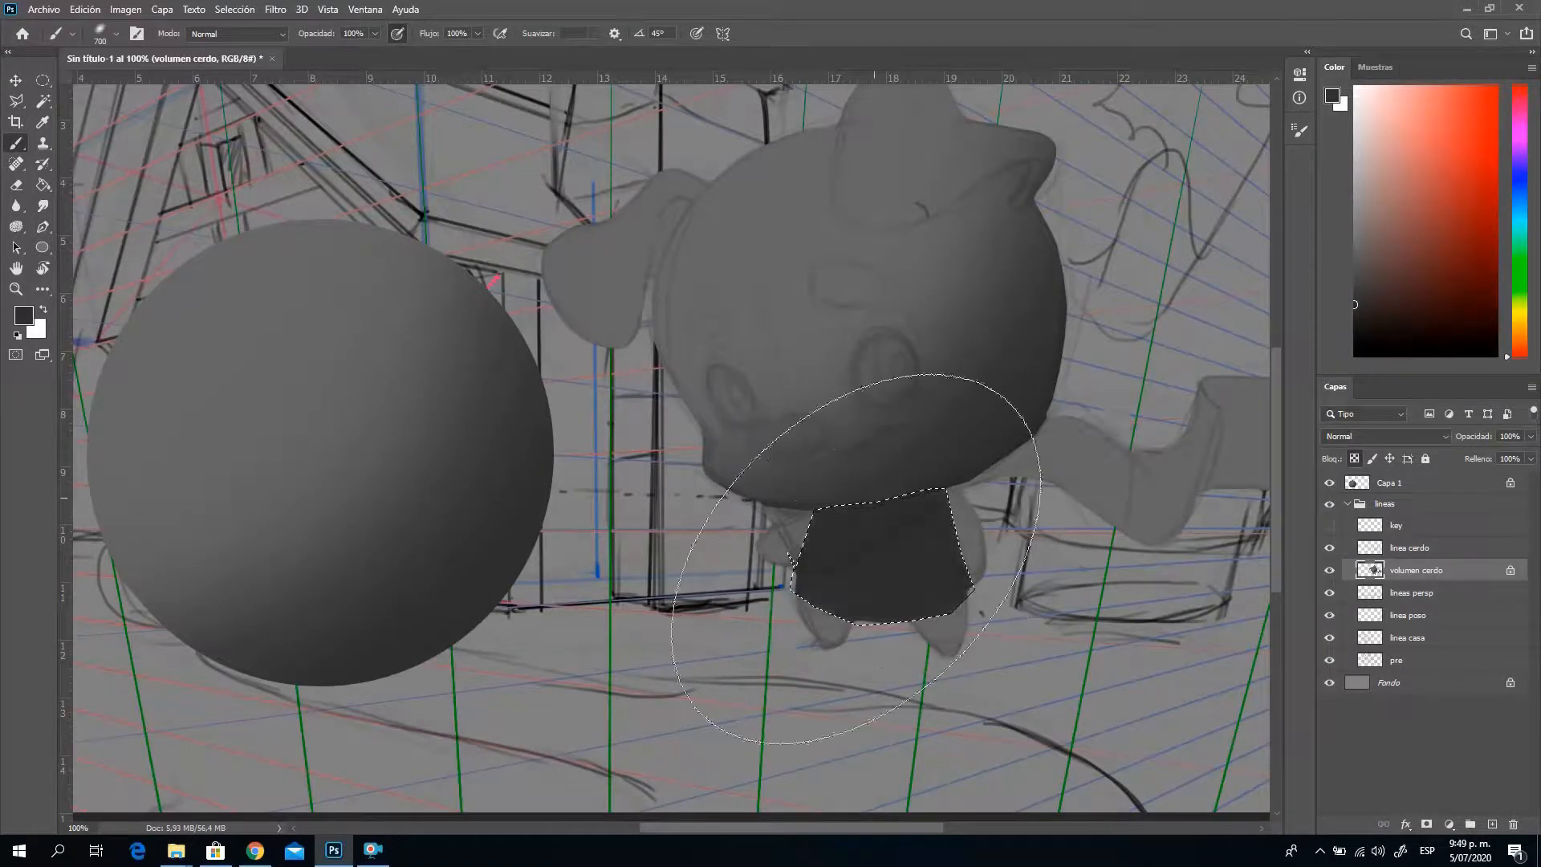
Sample the sphere's lighter grey, brush it over the torso's lit side with a 194 px brush, and clear the selection
alt+click(234, 320)
right_click(921, 477)
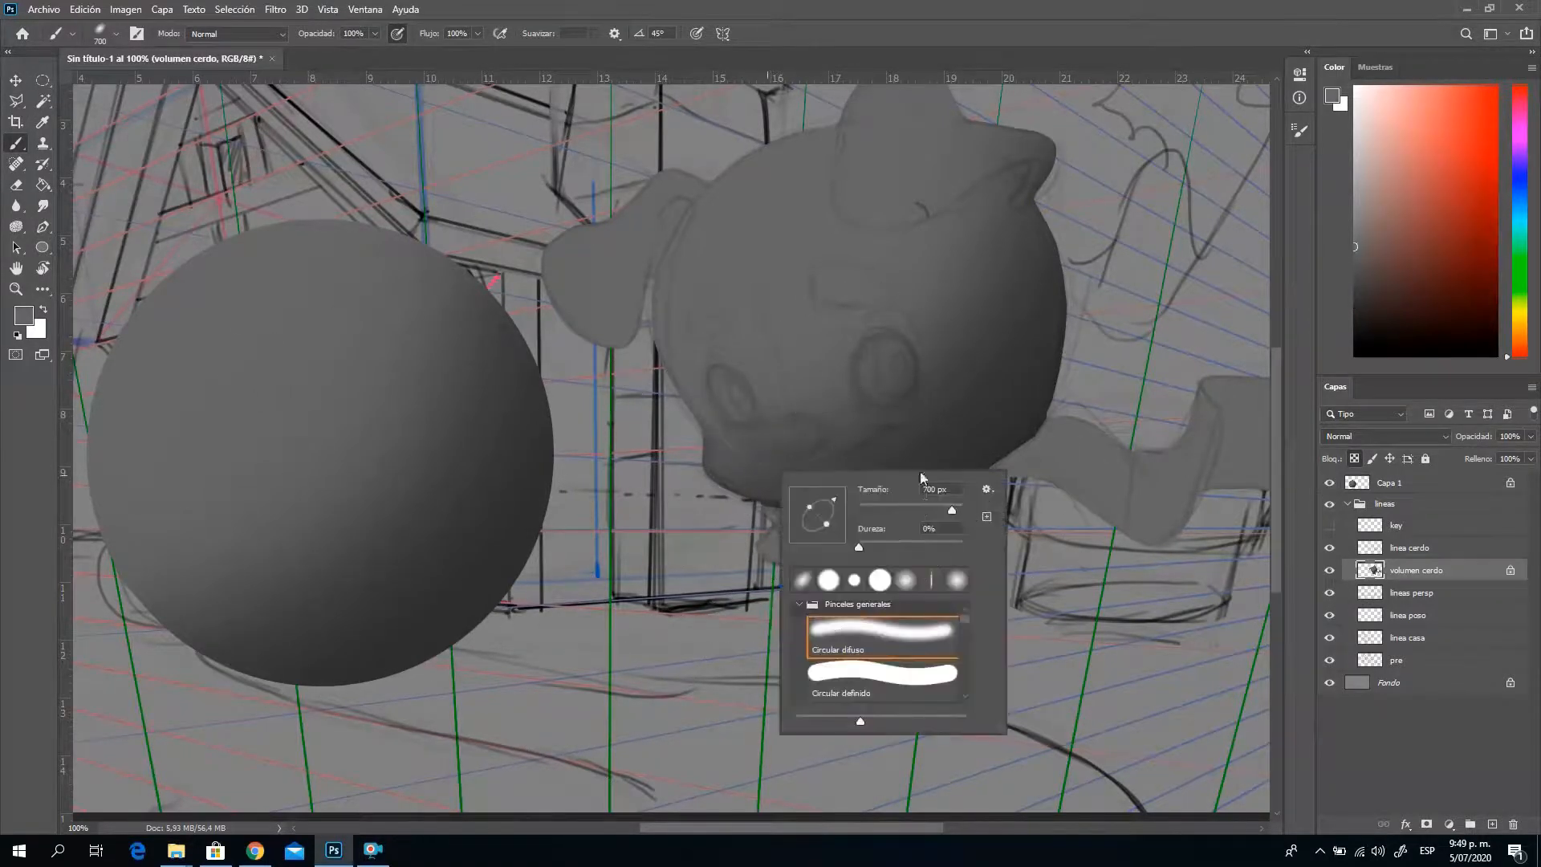
key(Return)
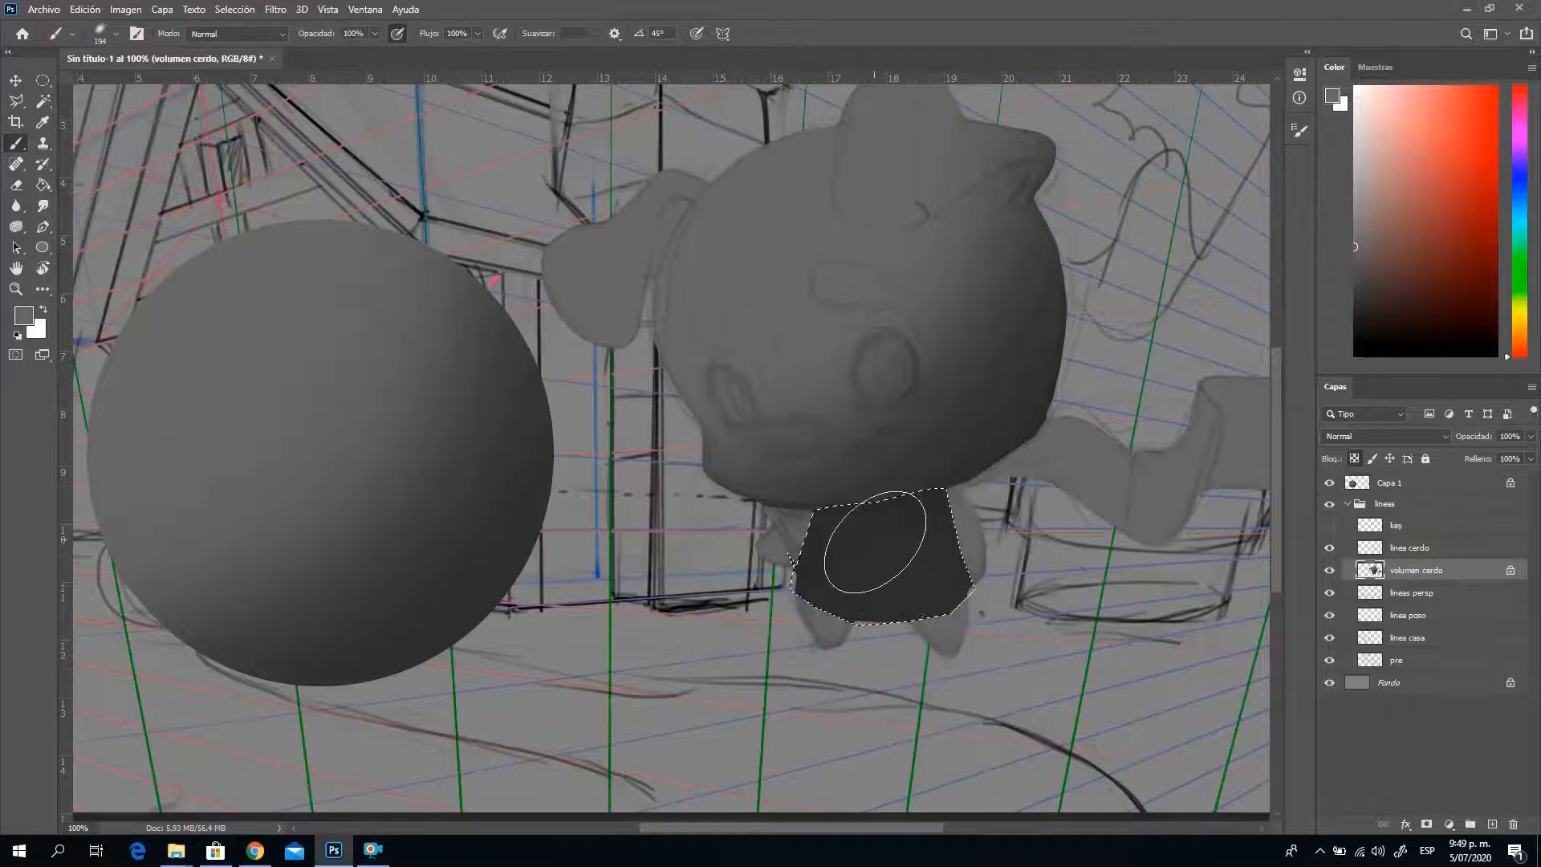
mouse_move(878, 636)
mouse_down()
mouse_move(835, 516)
mouse_move(861, 531)
mouse_move(835, 562)
mouse_move(884, 564)
mouse_move(888, 498)
mouse_move(819, 551)
mouse_move(798, 481)
mouse_up()
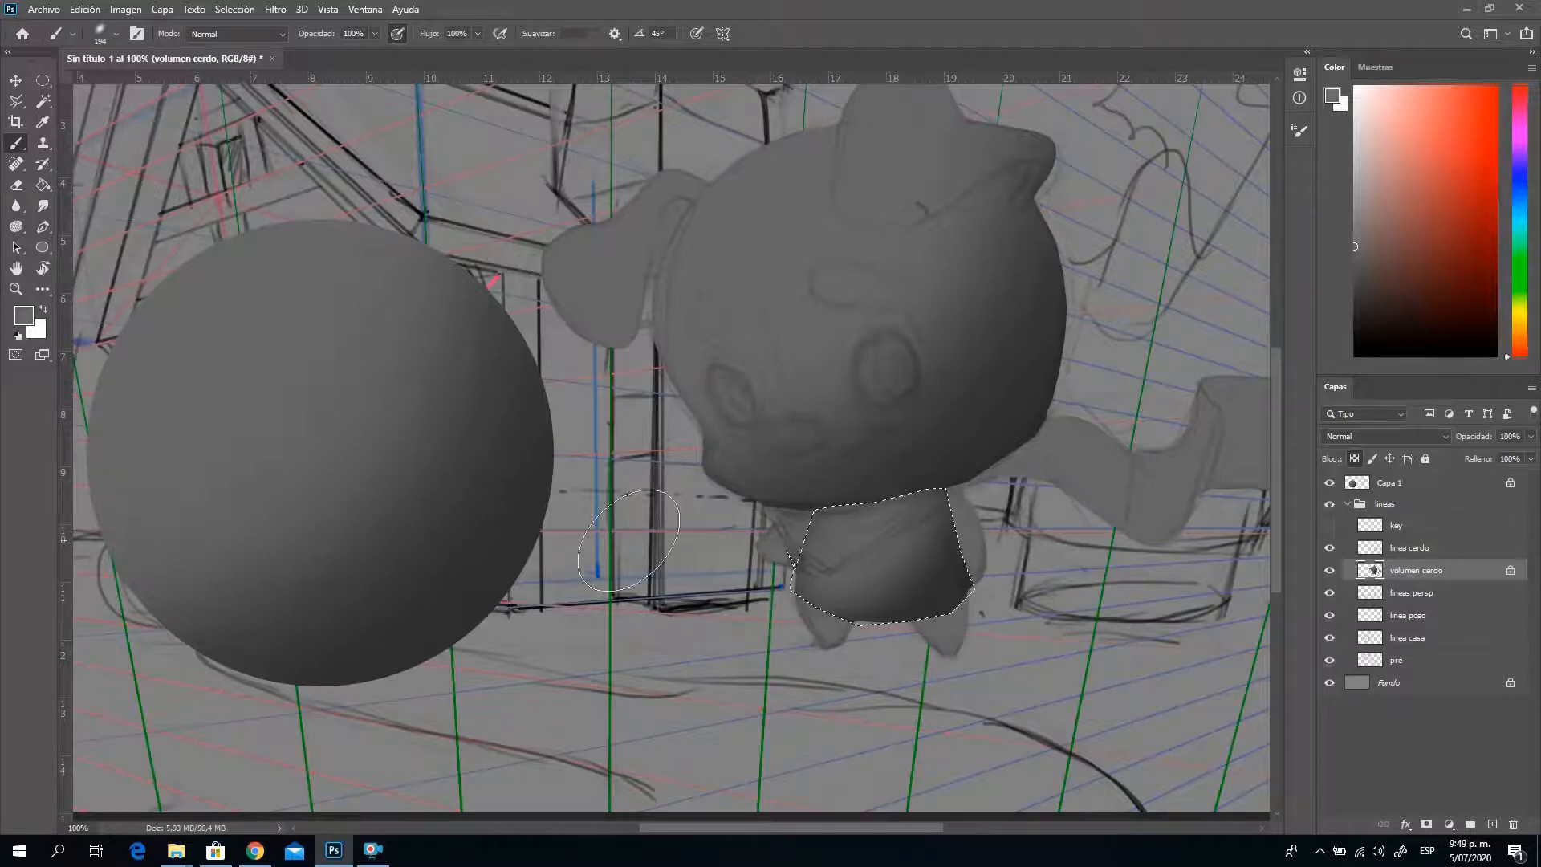
key(ctrl+d)
Outline the pig's triangular neckerchief below the head with a polygonal lasso selection
click(15, 289)
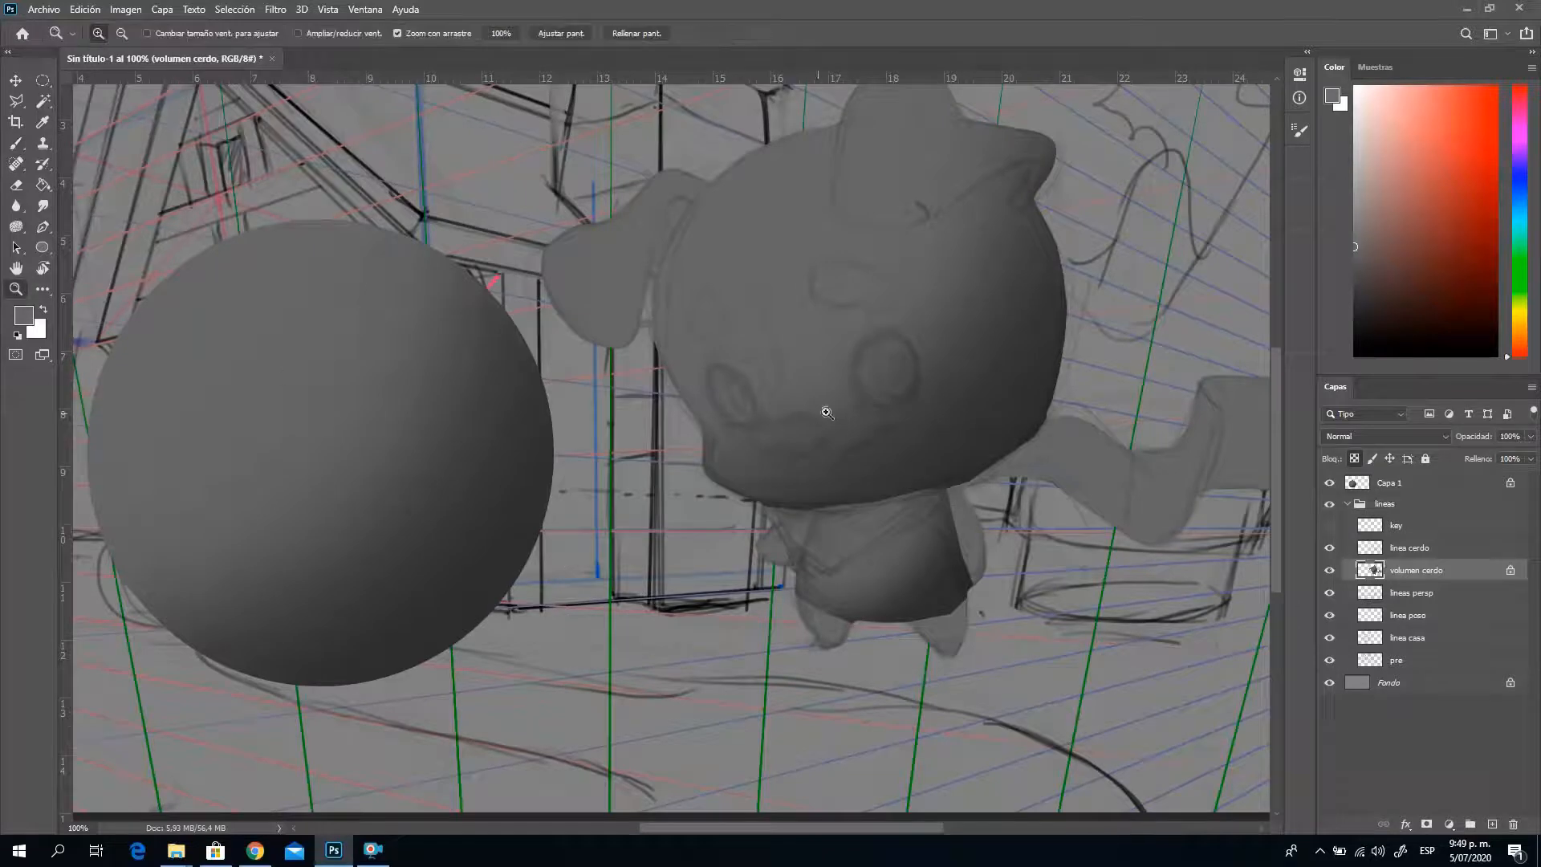
drag(854, 480, 891, 517)
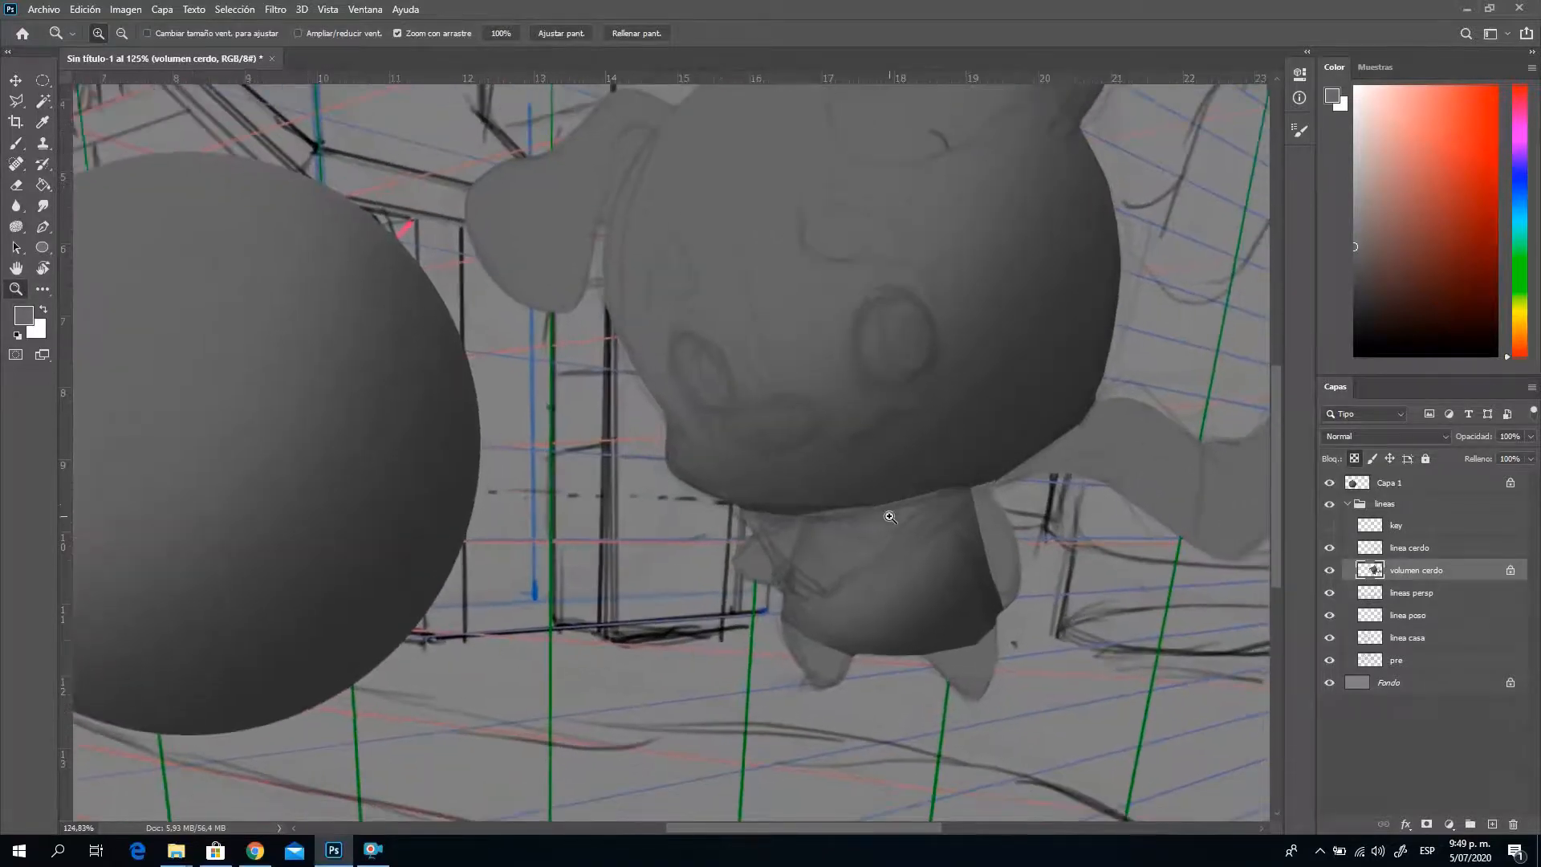
click(16, 100)
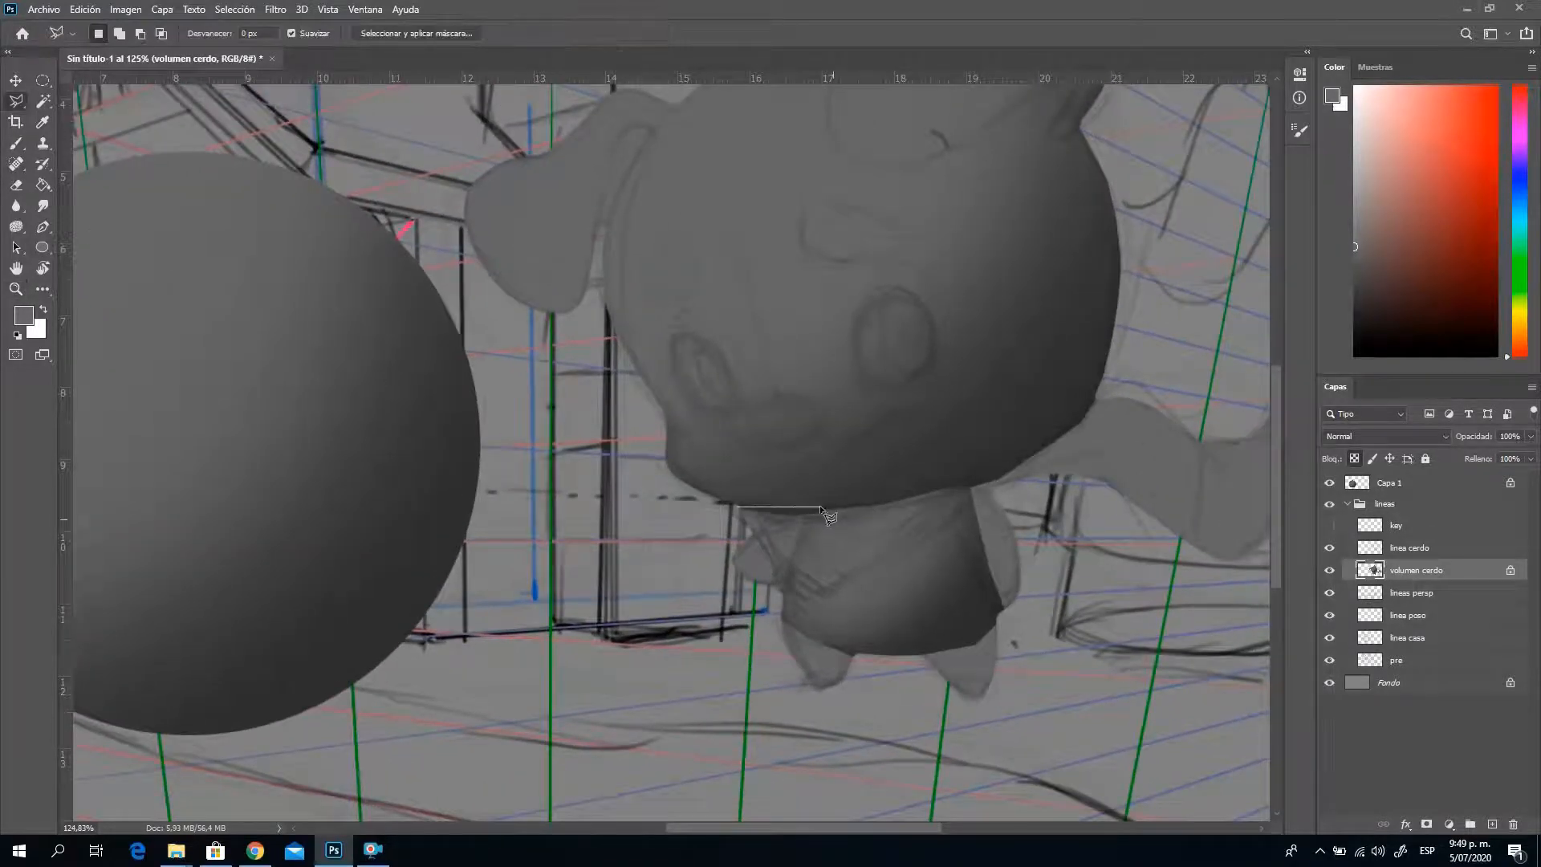
drag(737, 507, 906, 503)
click(952, 519)
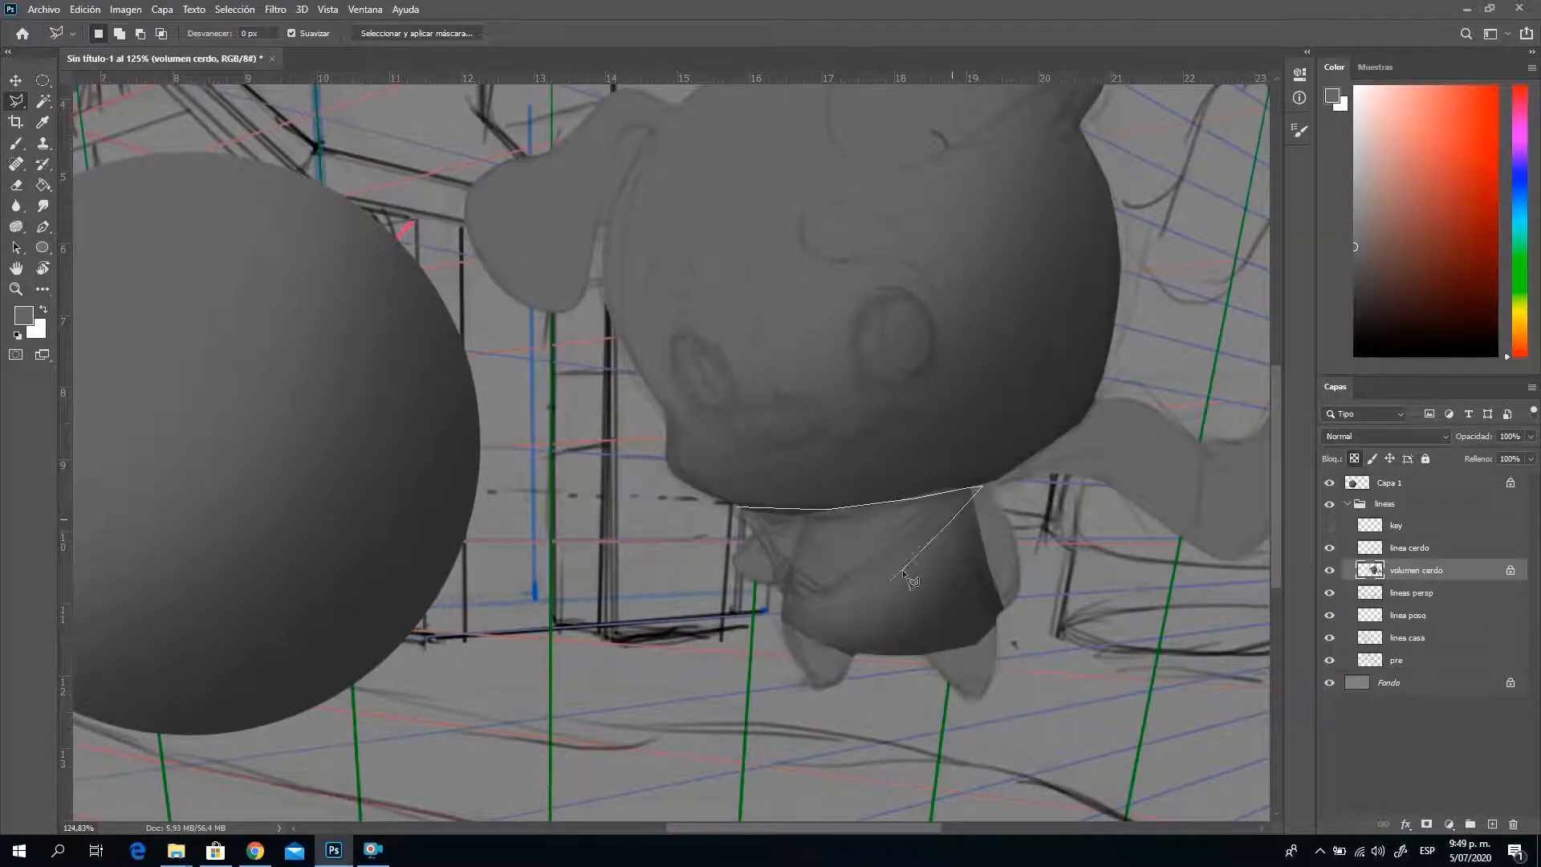
click(826, 591)
click(739, 520)
Sample the dark grey from the sphere's shaded edge and brush it over the shadow end of the neckerchief
key(b)
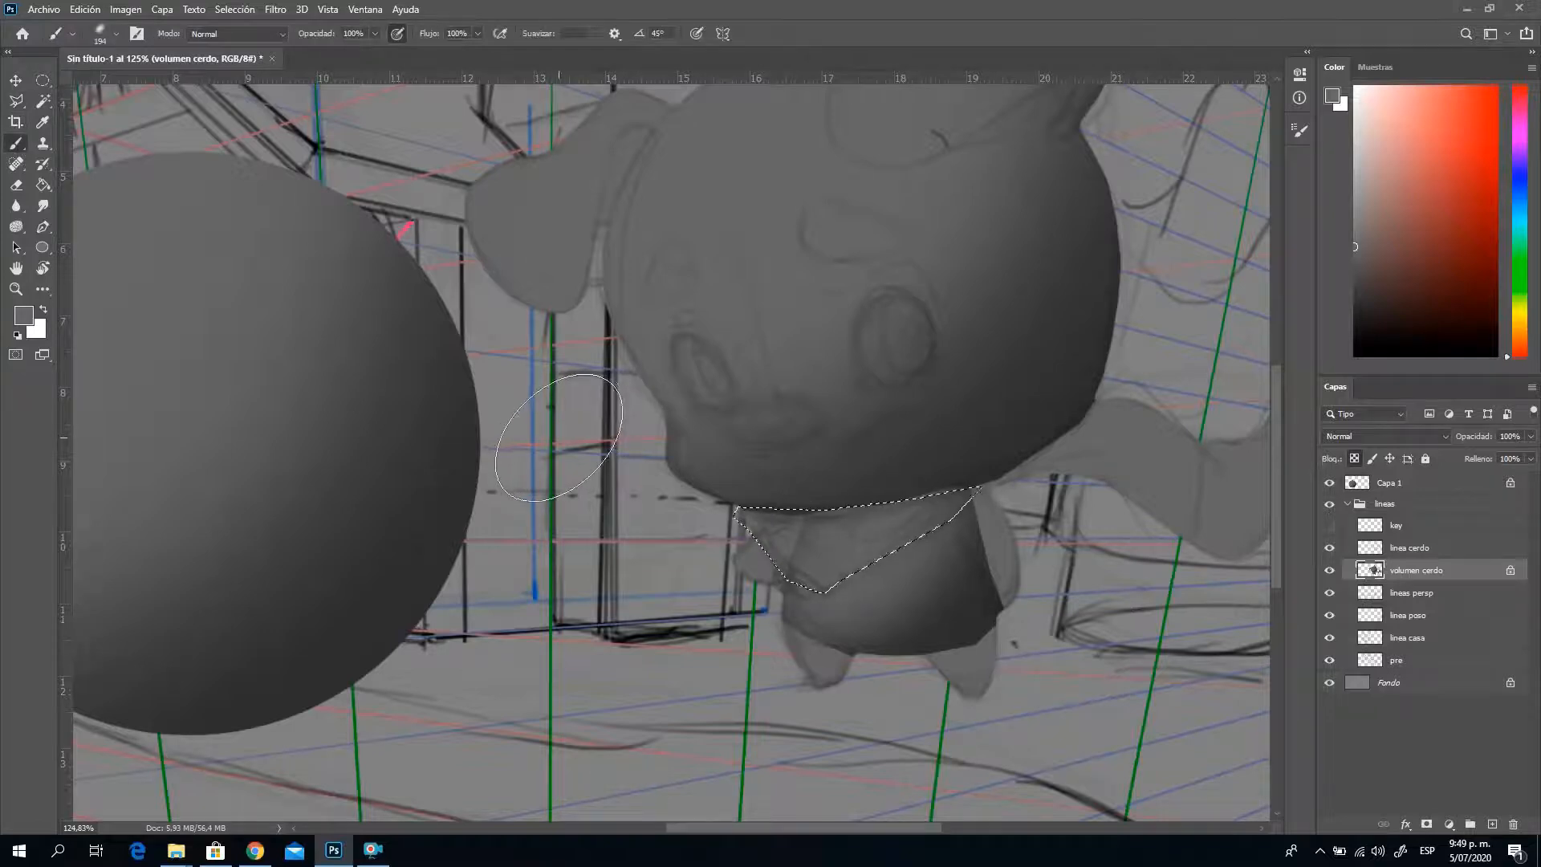
drag(569, 487, 769, 496)
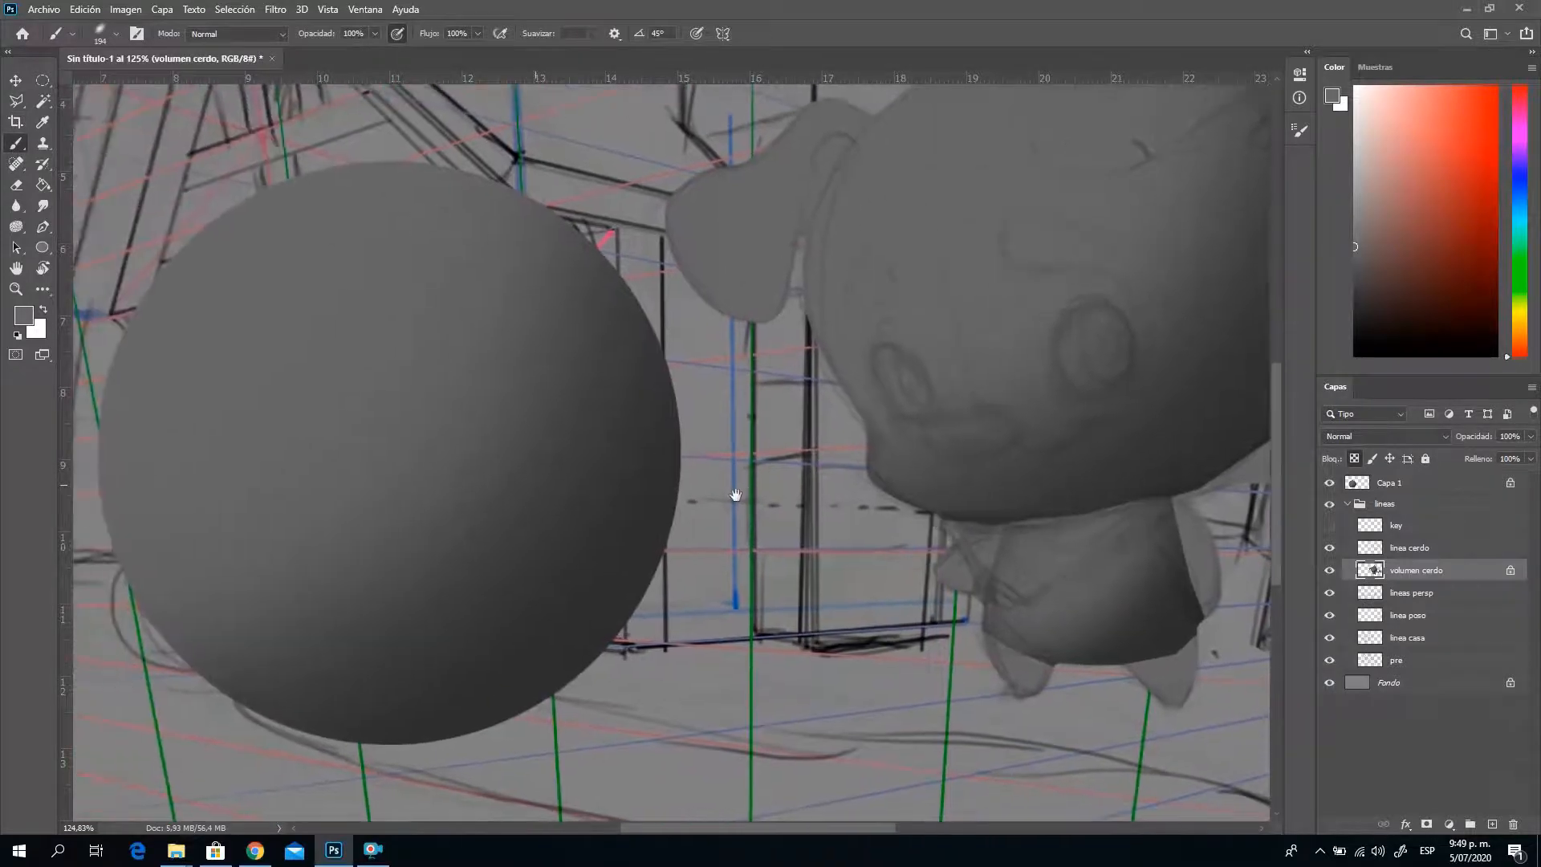
alt+click(660, 473)
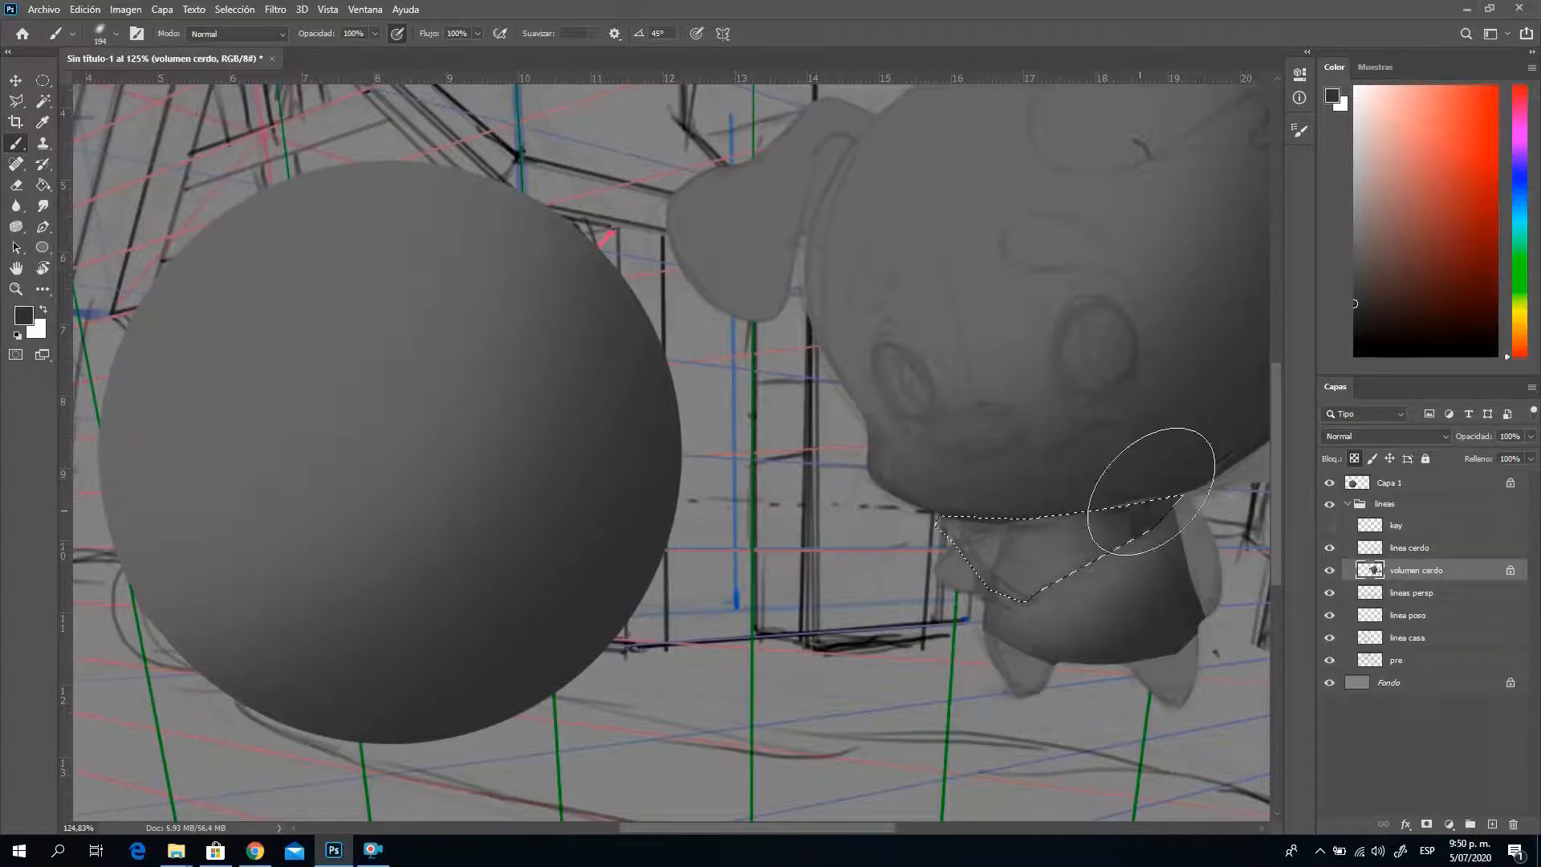
drag(1132, 499, 1124, 548)
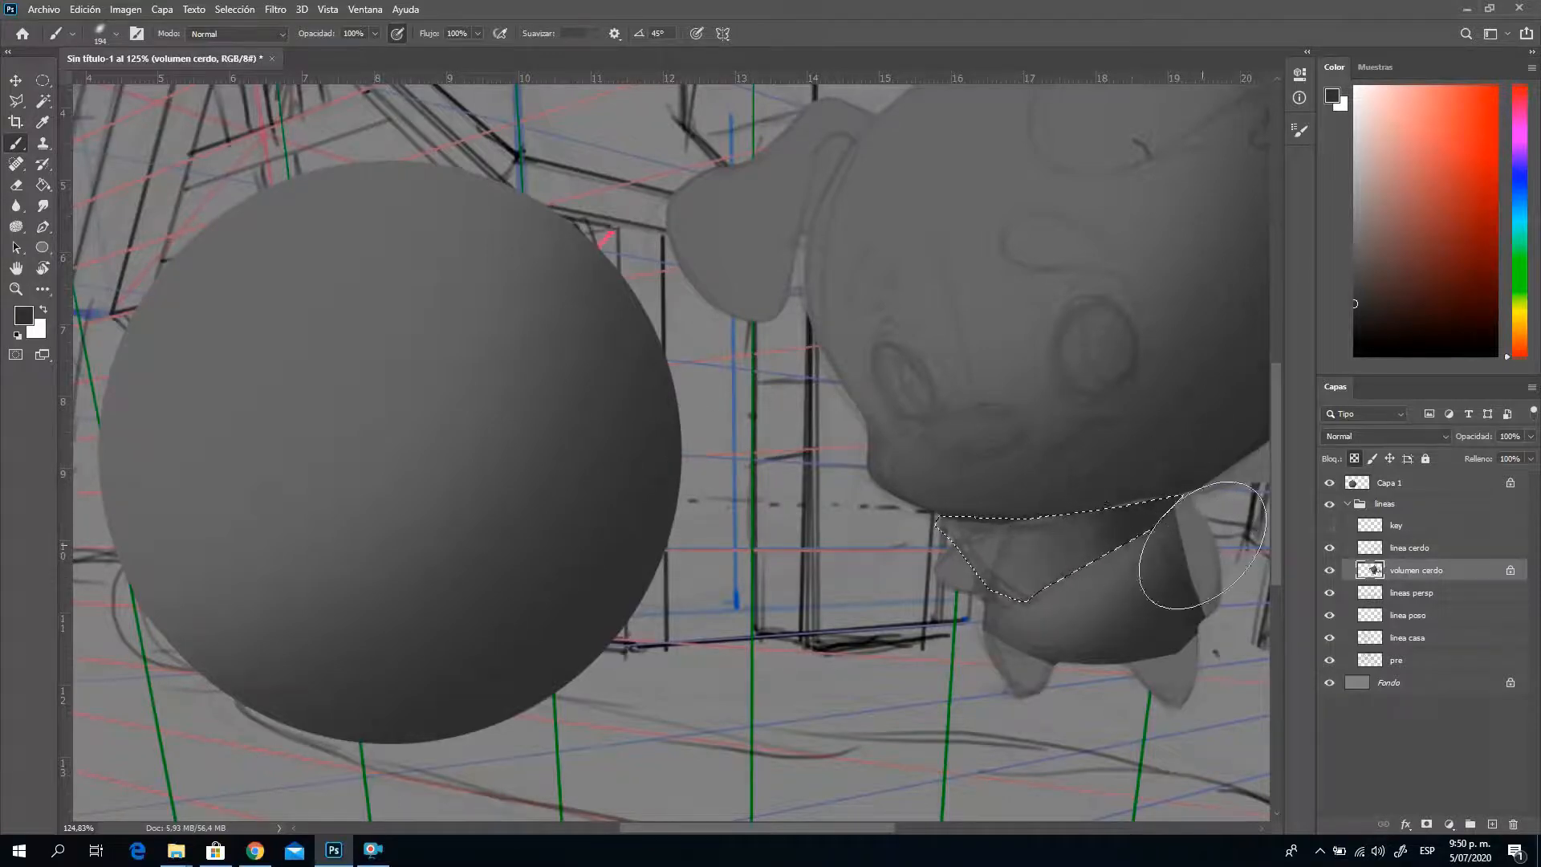
Blend the neckerchief's shadow into its lit side with lighter greys sampled from the sphere and a 119 px brush
alt+click(509, 491)
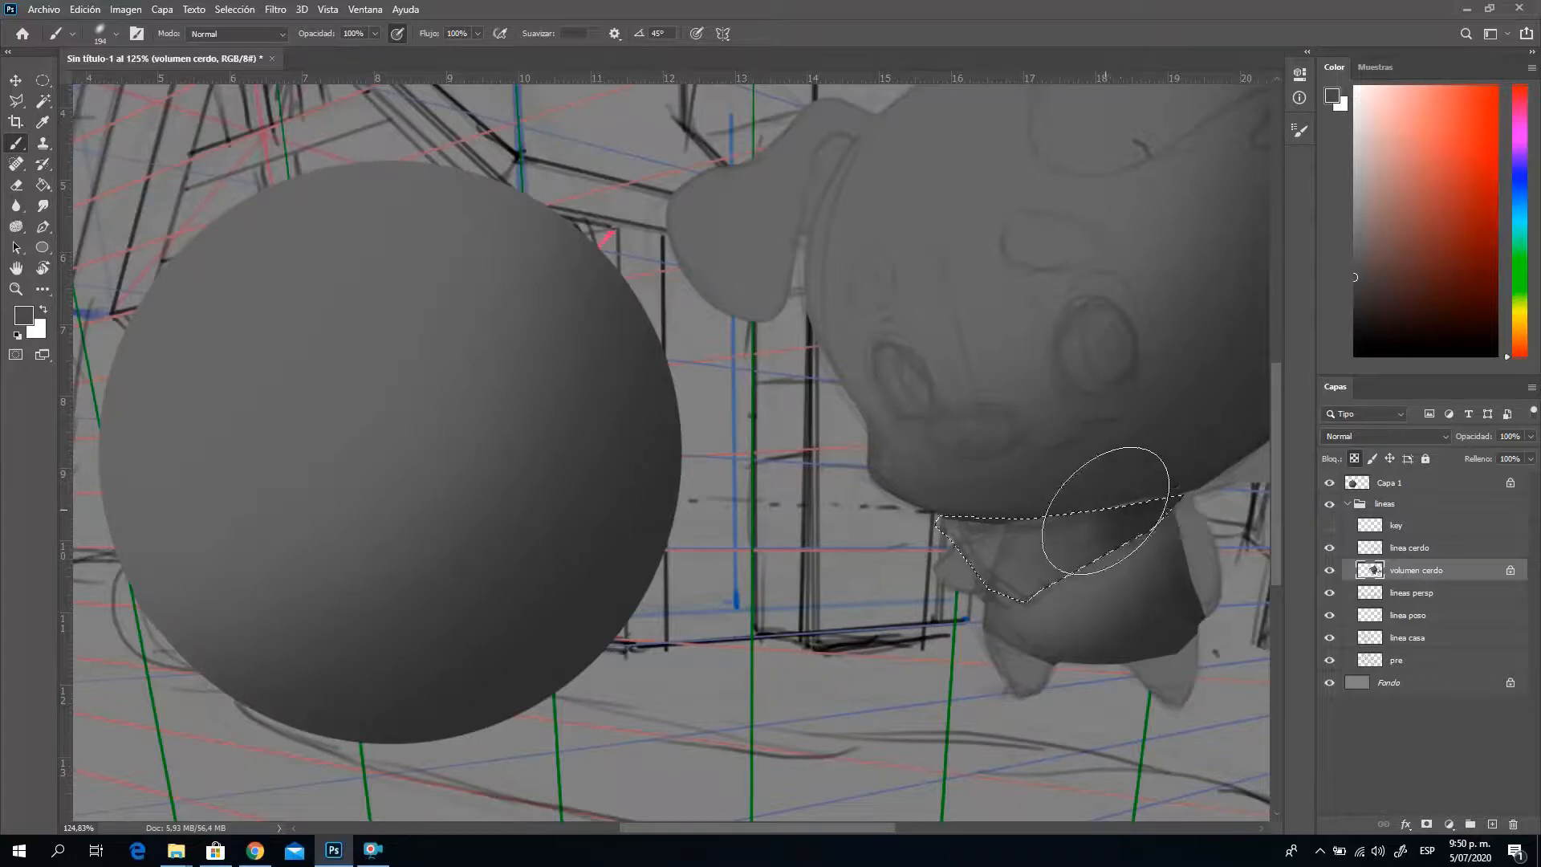
right_click(1098, 509)
key(Return)
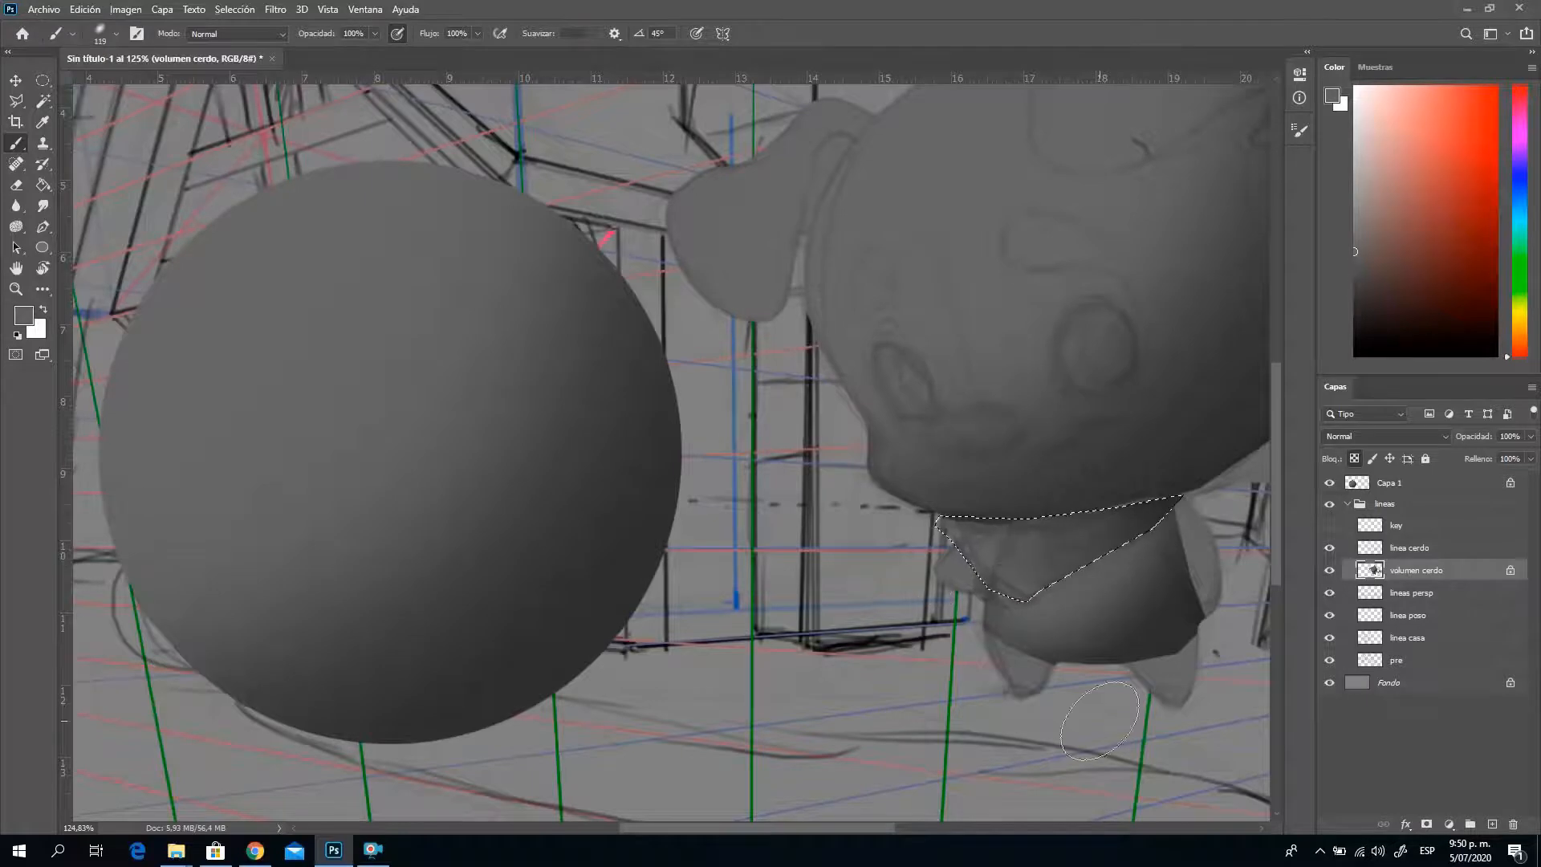
key(ctrl+d)
Toggle the linea cerdo layer off and on to examine the pig's shading without its lines
mouse_move(1165, 580)
mouse_down()
mouse_move(987, 629)
mouse_move(1033, 629)
mouse_move(1022, 602)
mouse_move(799, 562)
mouse_move(853, 620)
mouse_up()
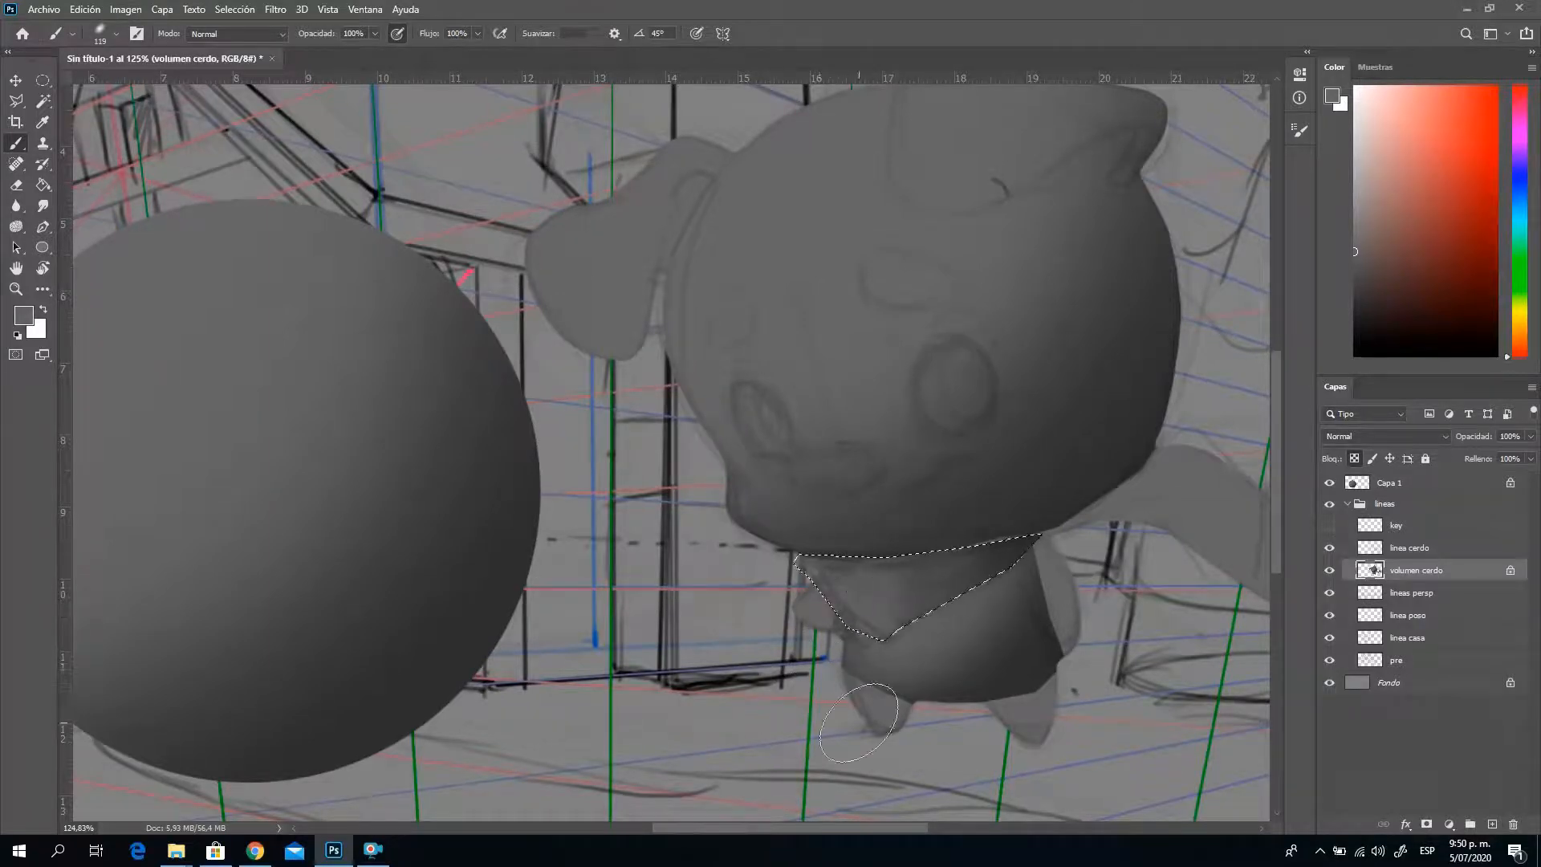
click(1331, 549)
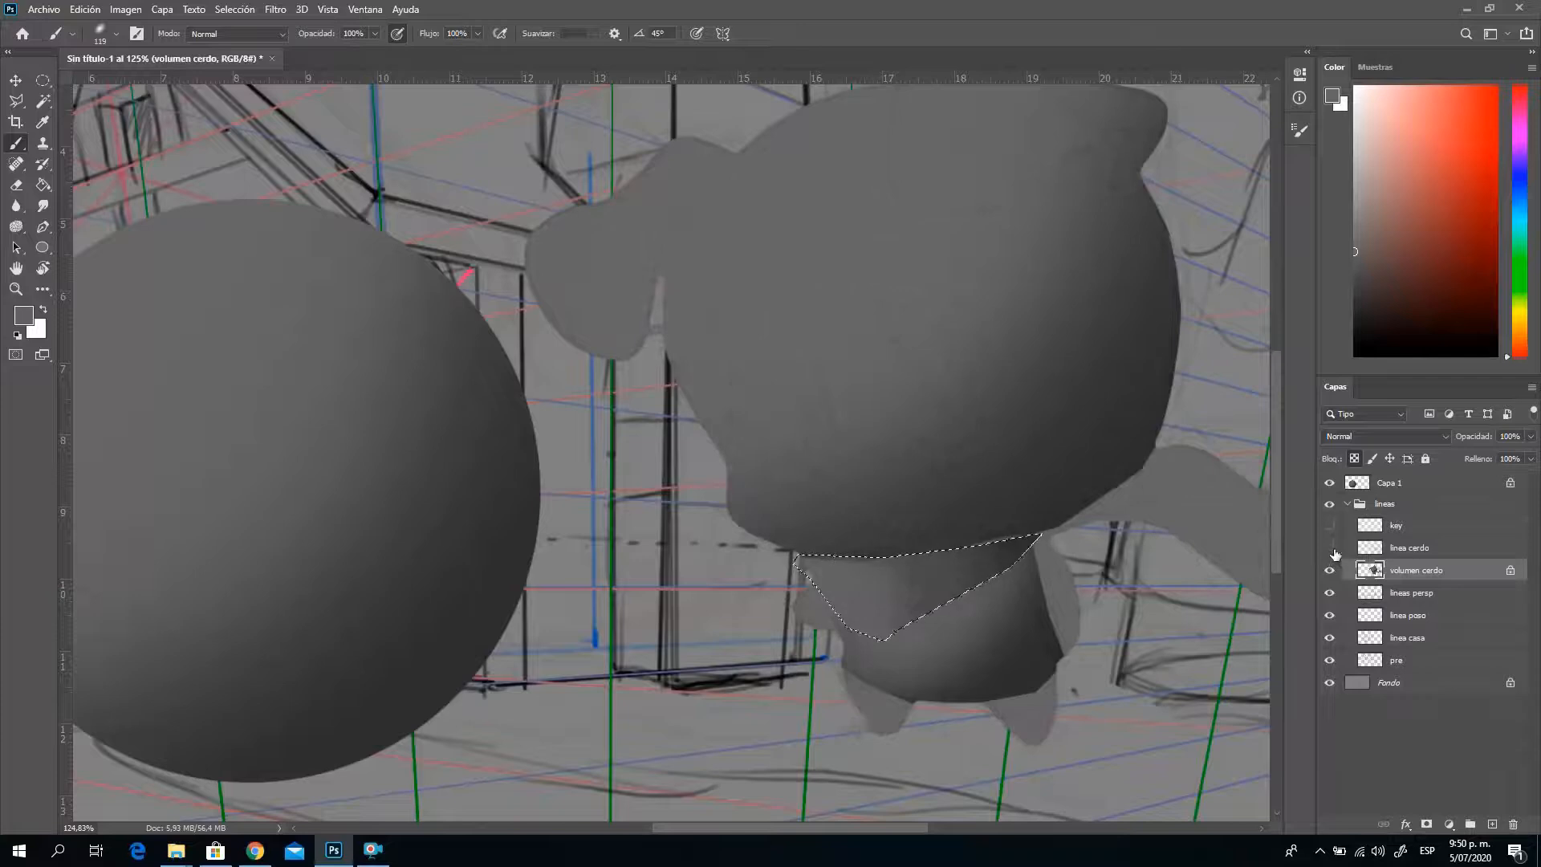
click(1331, 549)
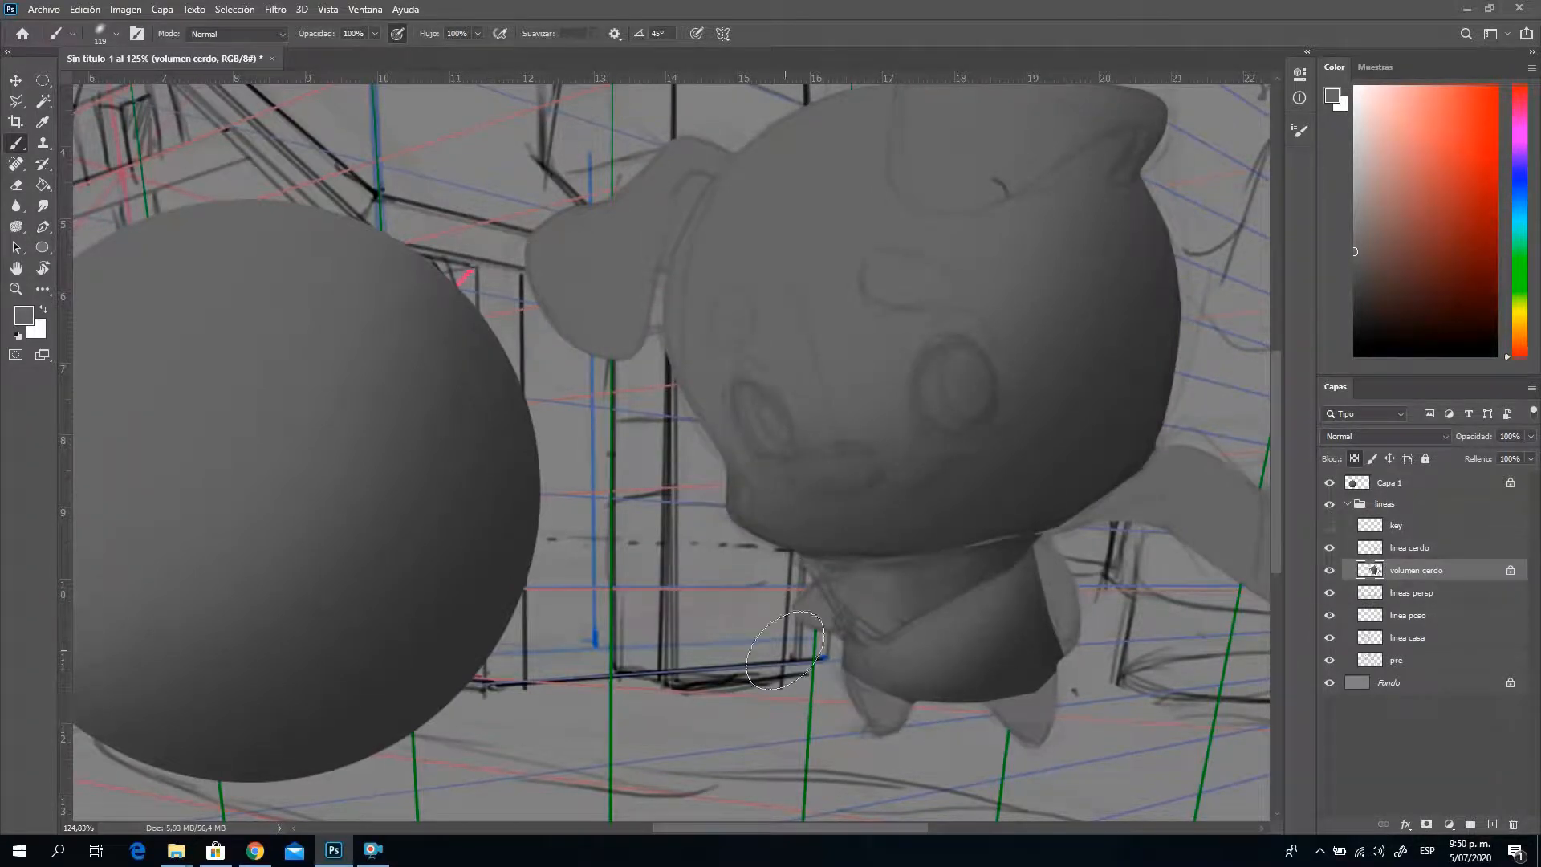
Outline the pig's arm on the shadow side of the torso with a polygonal lasso selection
key(l)
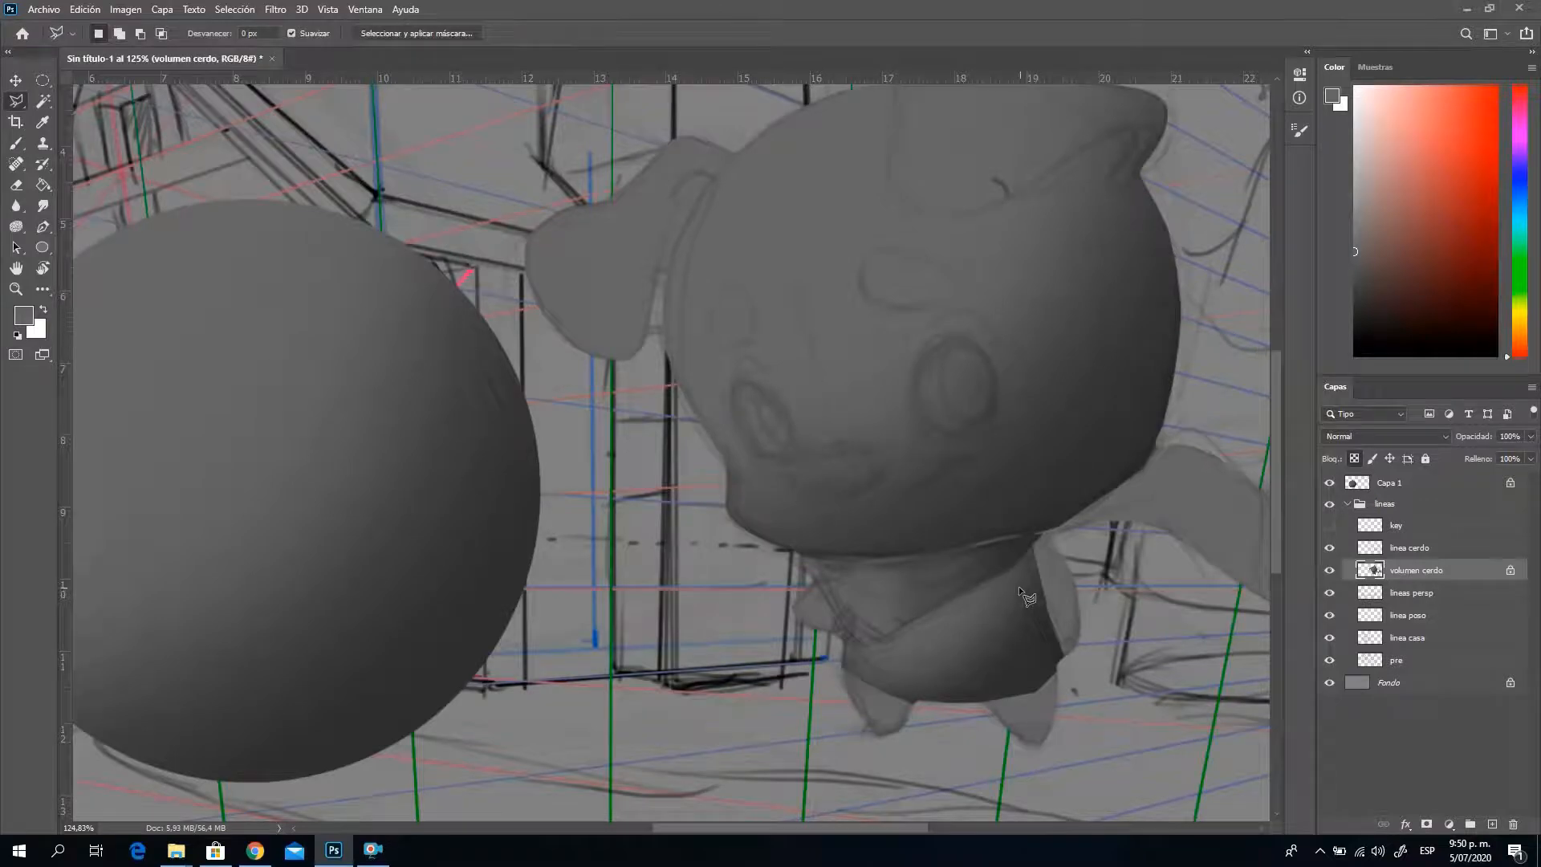
click(1015, 586)
drag(1041, 630, 1050, 655)
drag(1016, 559, 1016, 573)
click(1016, 584)
Sample dark grey from the sphere's shaded edge and brush it over the selected arm
click(15, 143)
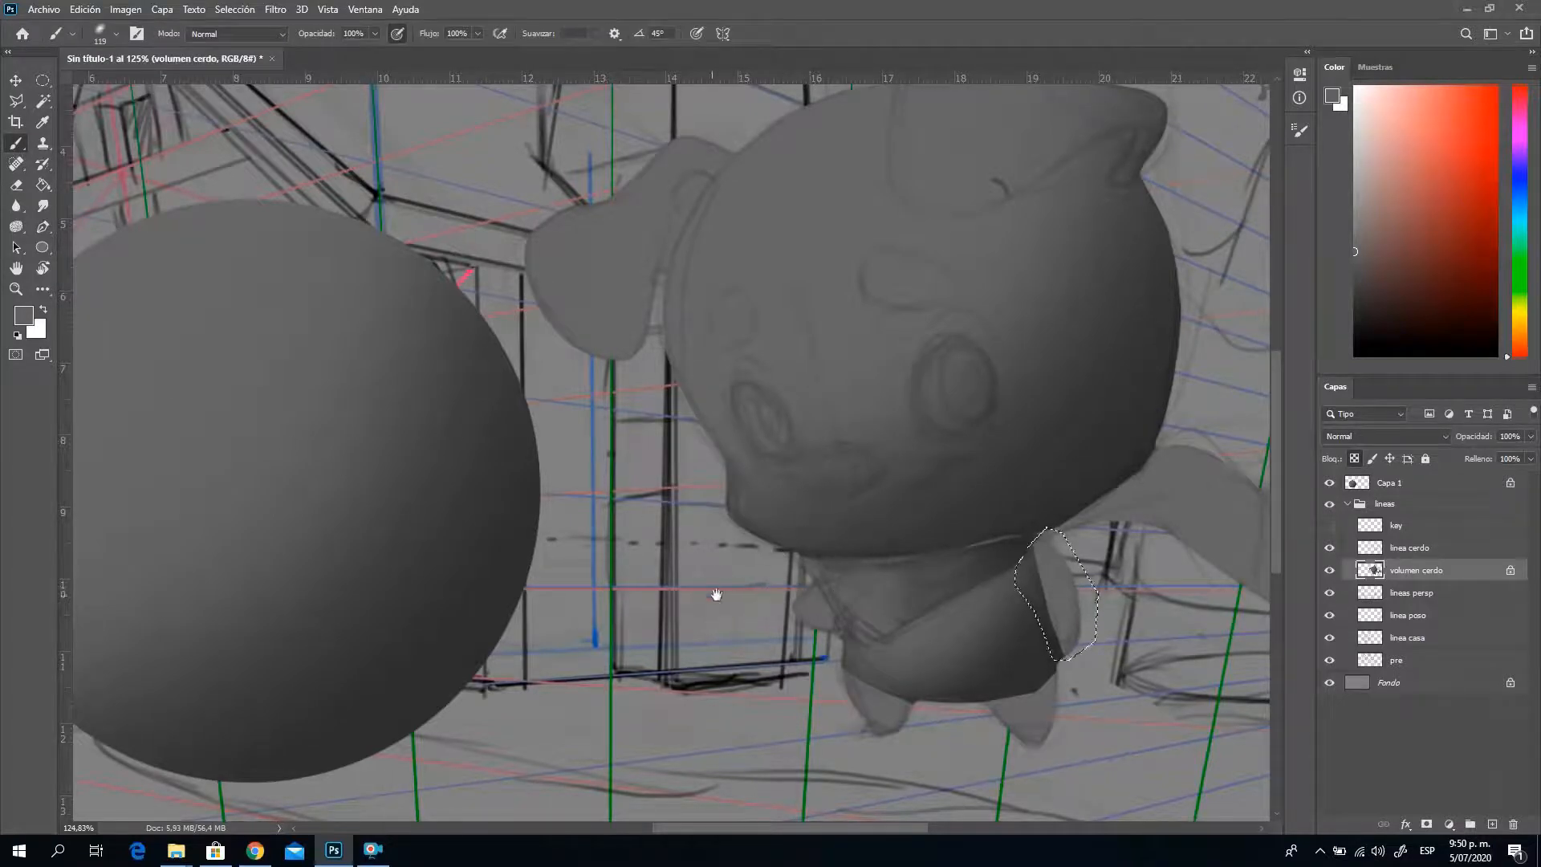
mouse_move(648, 584)
mouse_down()
mouse_move(815, 557)
mouse_move(750, 575)
mouse_up()
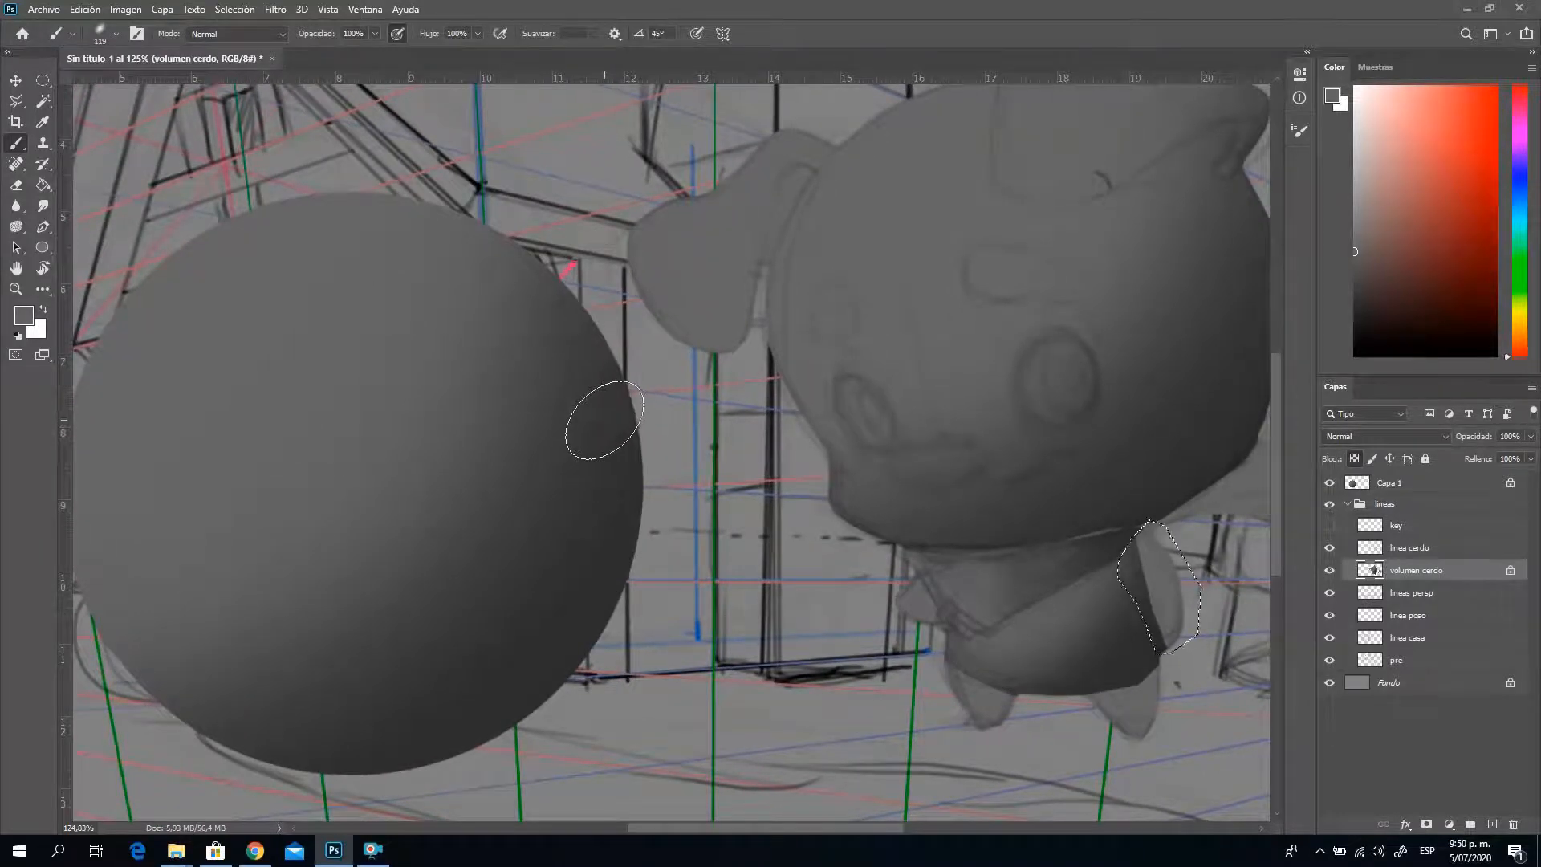
key(alt)
alt+click(602, 353)
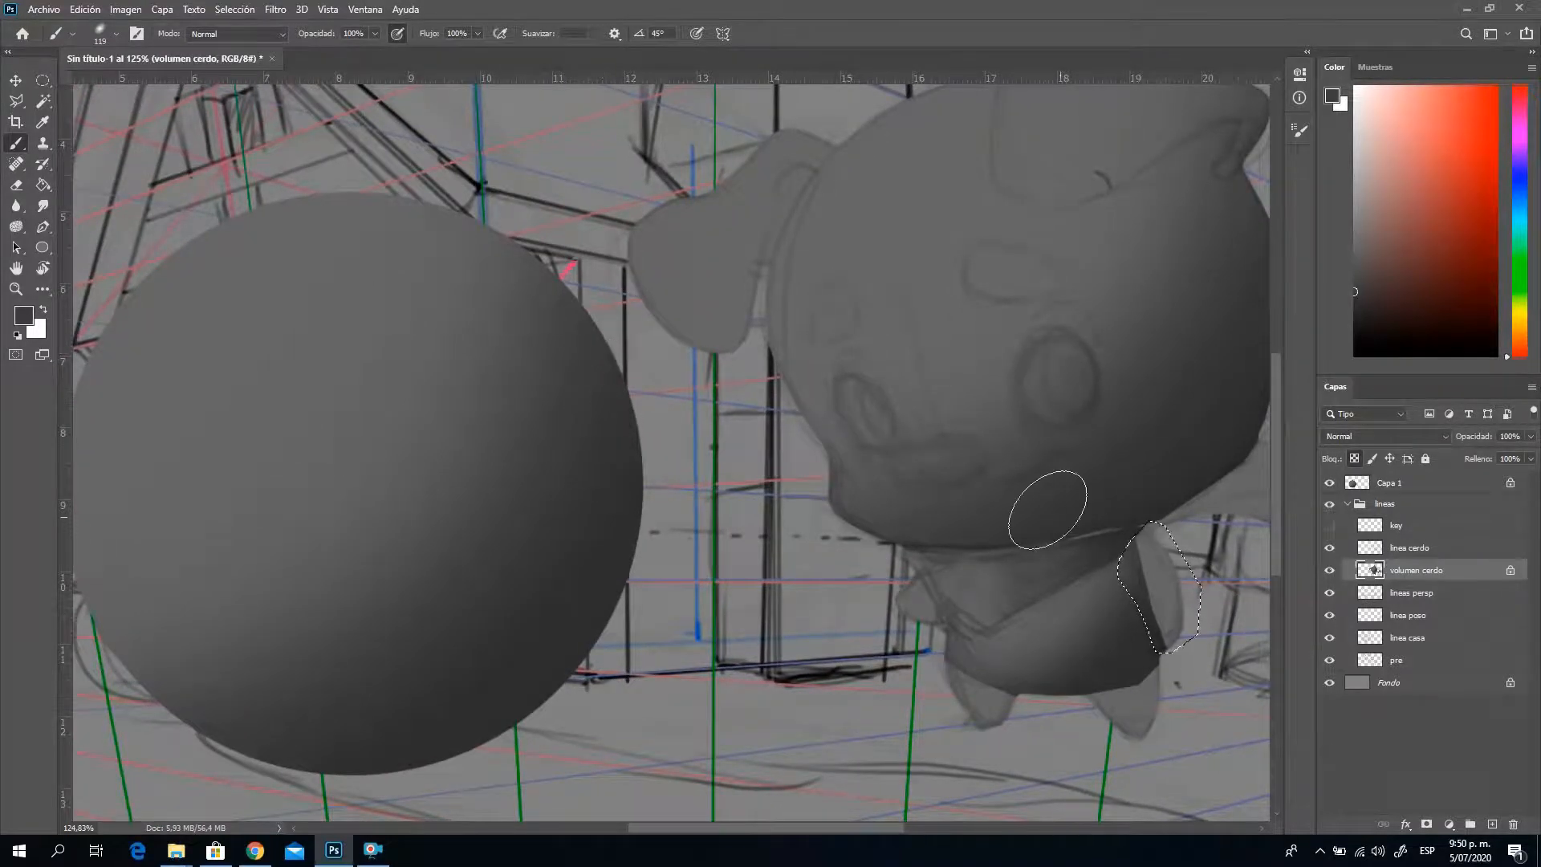
alt+click(570, 371)
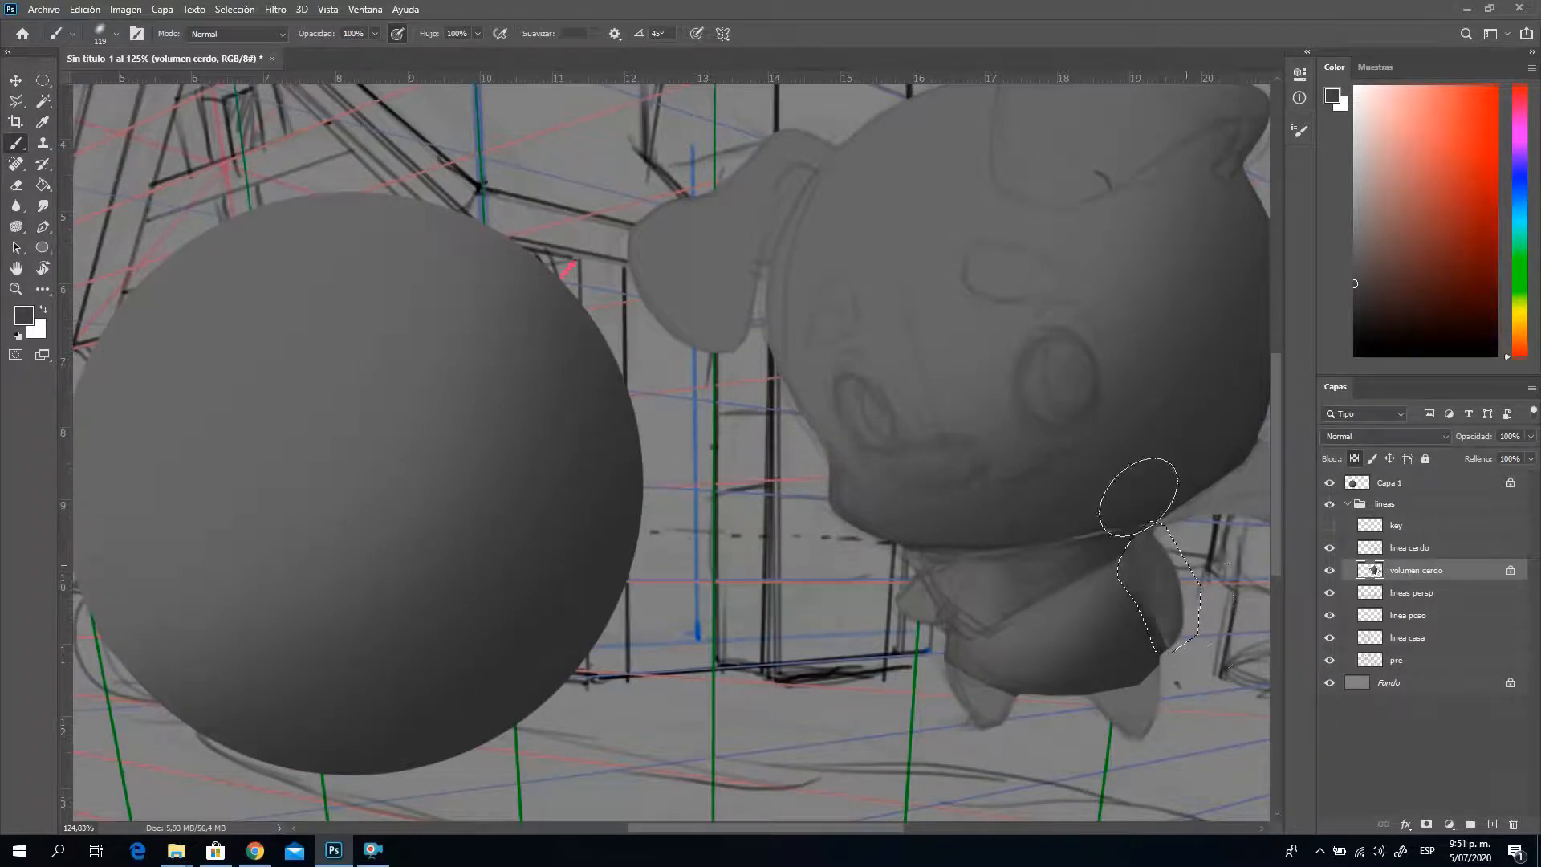
Sample a lighter grey from the sphere, brush it along the arm's lit edge, and clear the selection
alt+click(164, 674)
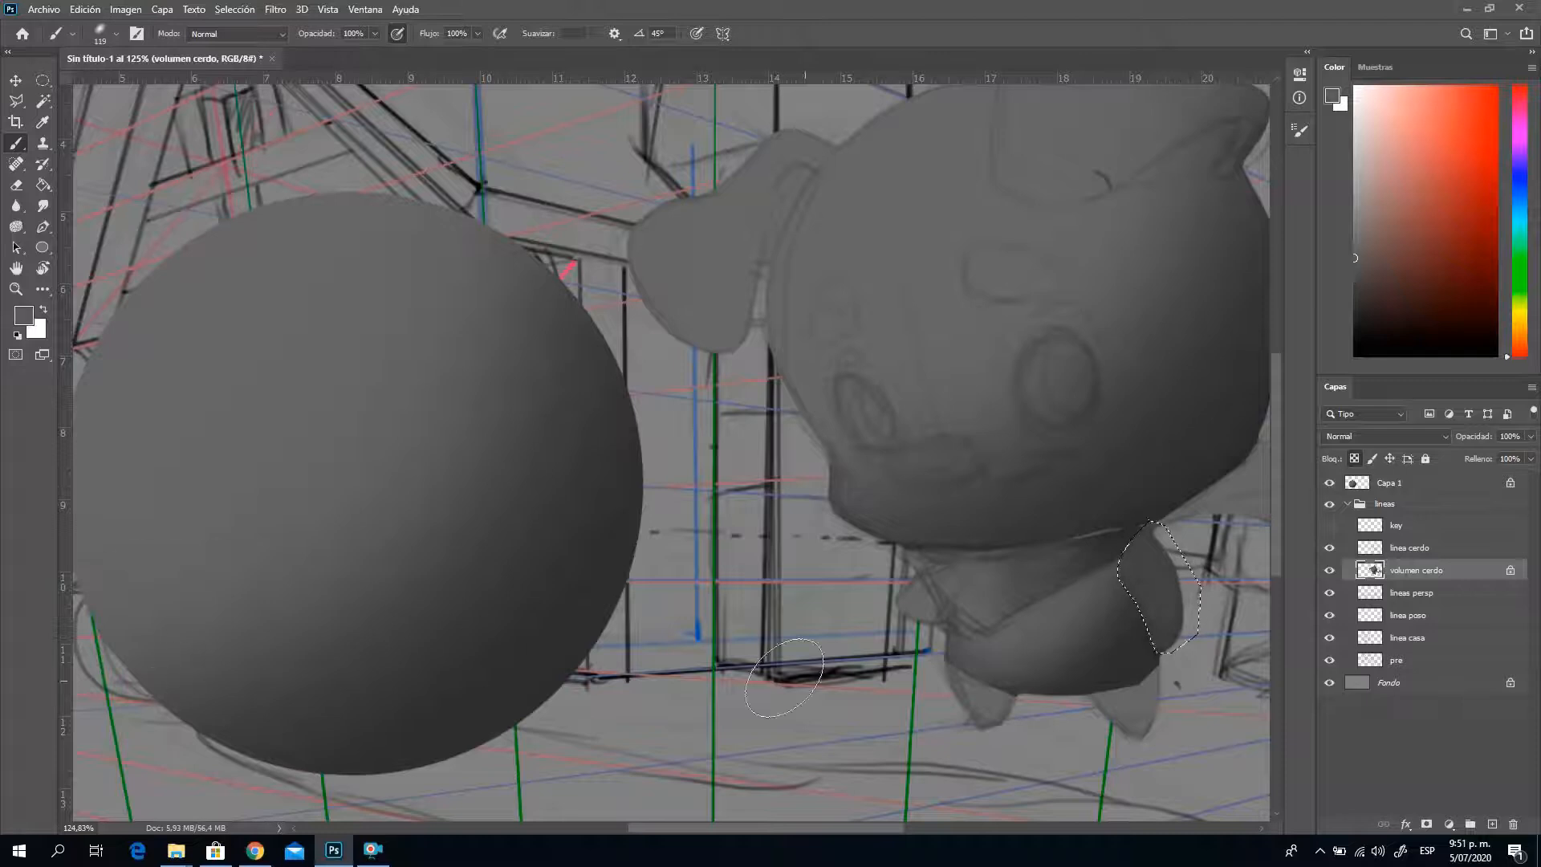
mouse_move(1059, 589)
mouse_down()
mouse_move(1108, 643)
mouse_move(1092, 667)
mouse_up()
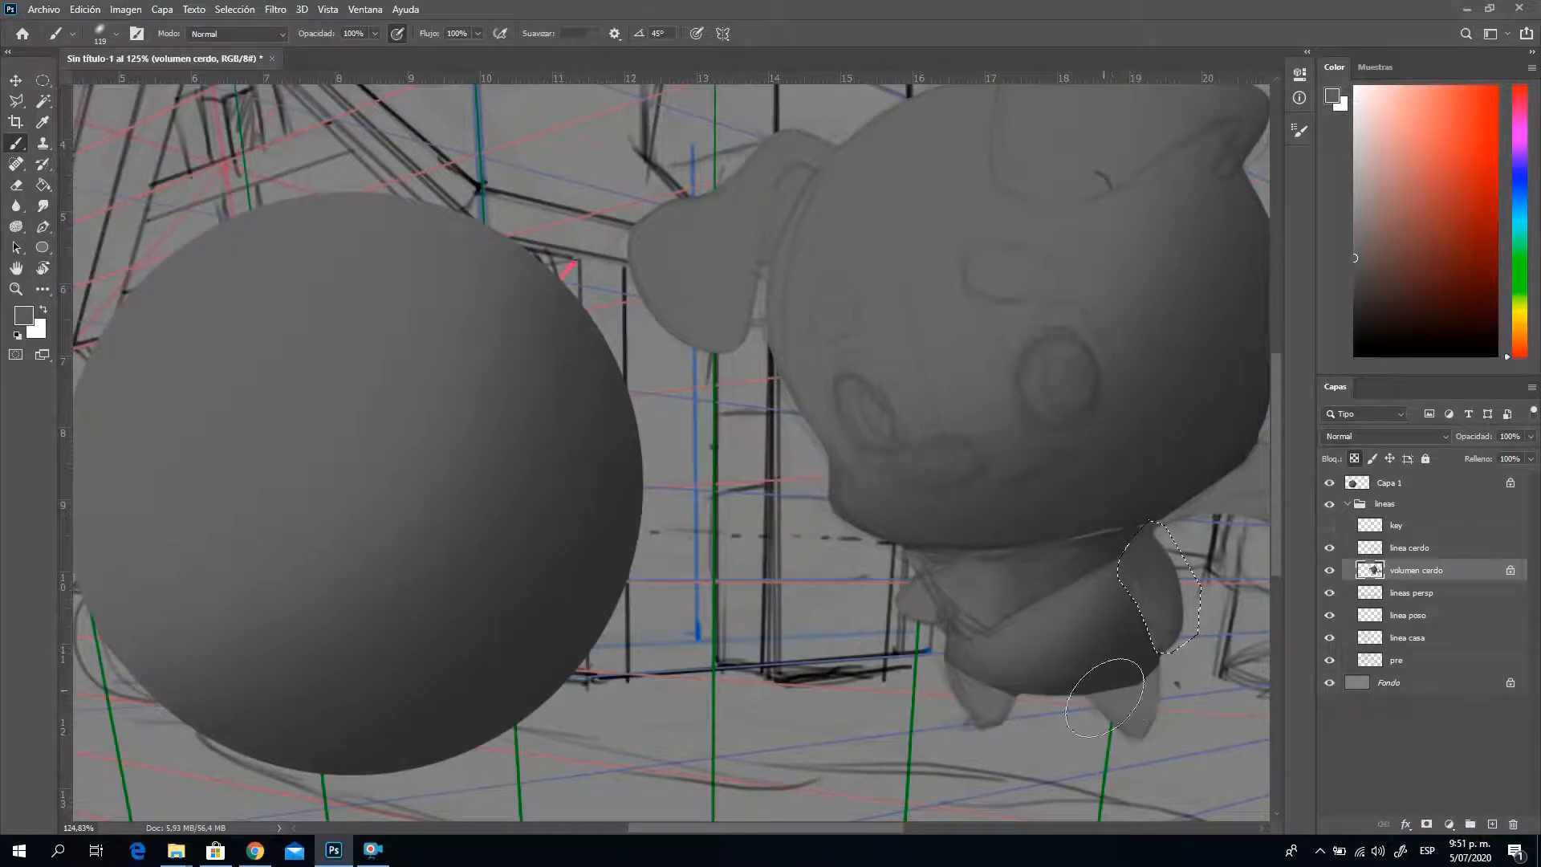
key(ctrl+d)
Outline the pig's leg on the shadow side, below the torso, with a polygonal lasso selection
key(l)
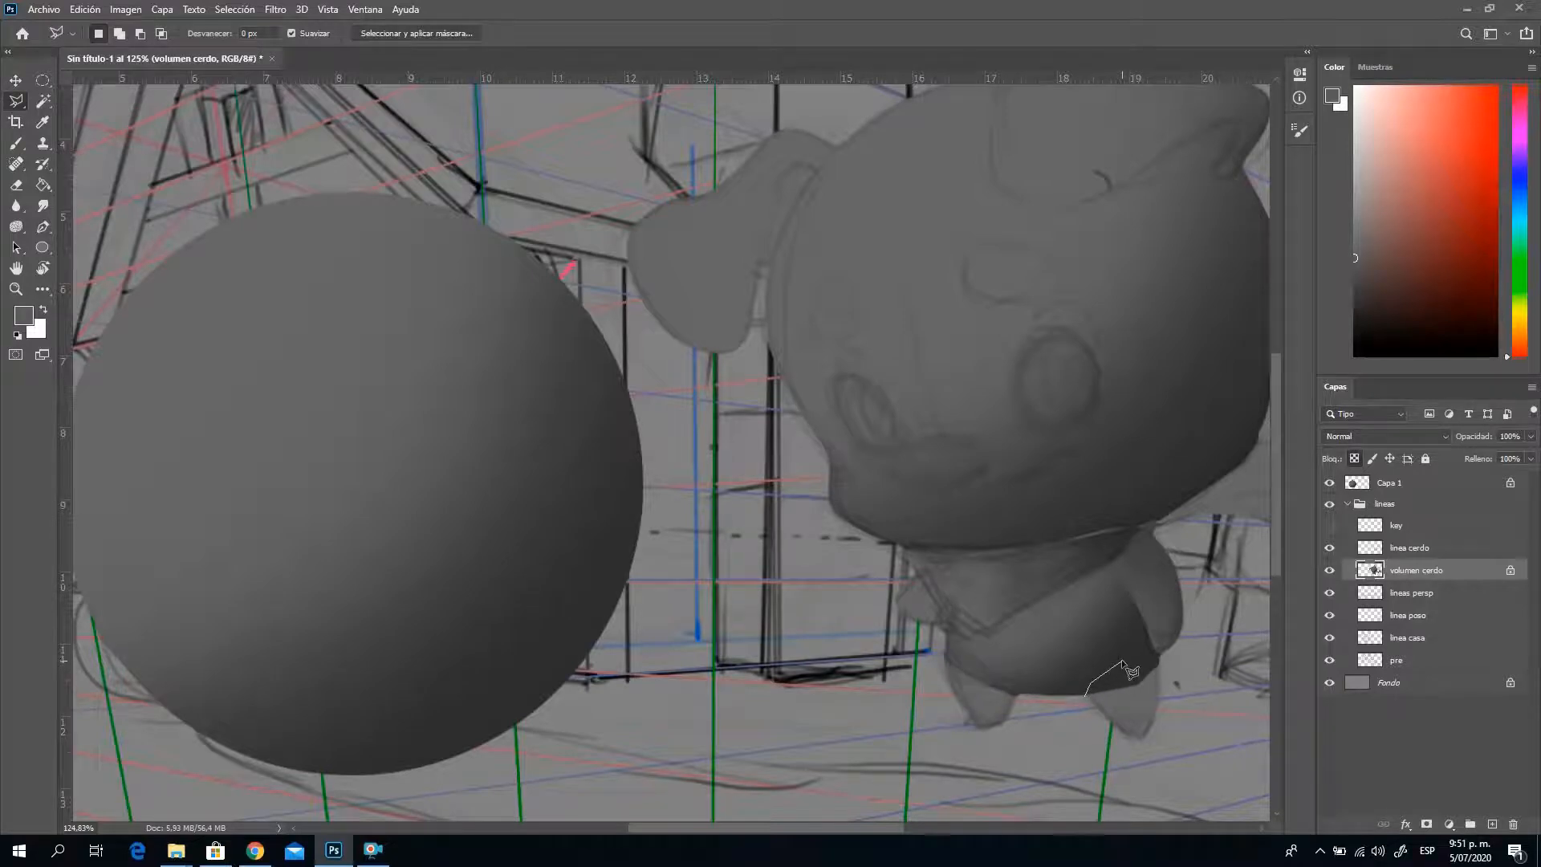
click(1168, 663)
click(1171, 708)
click(1154, 761)
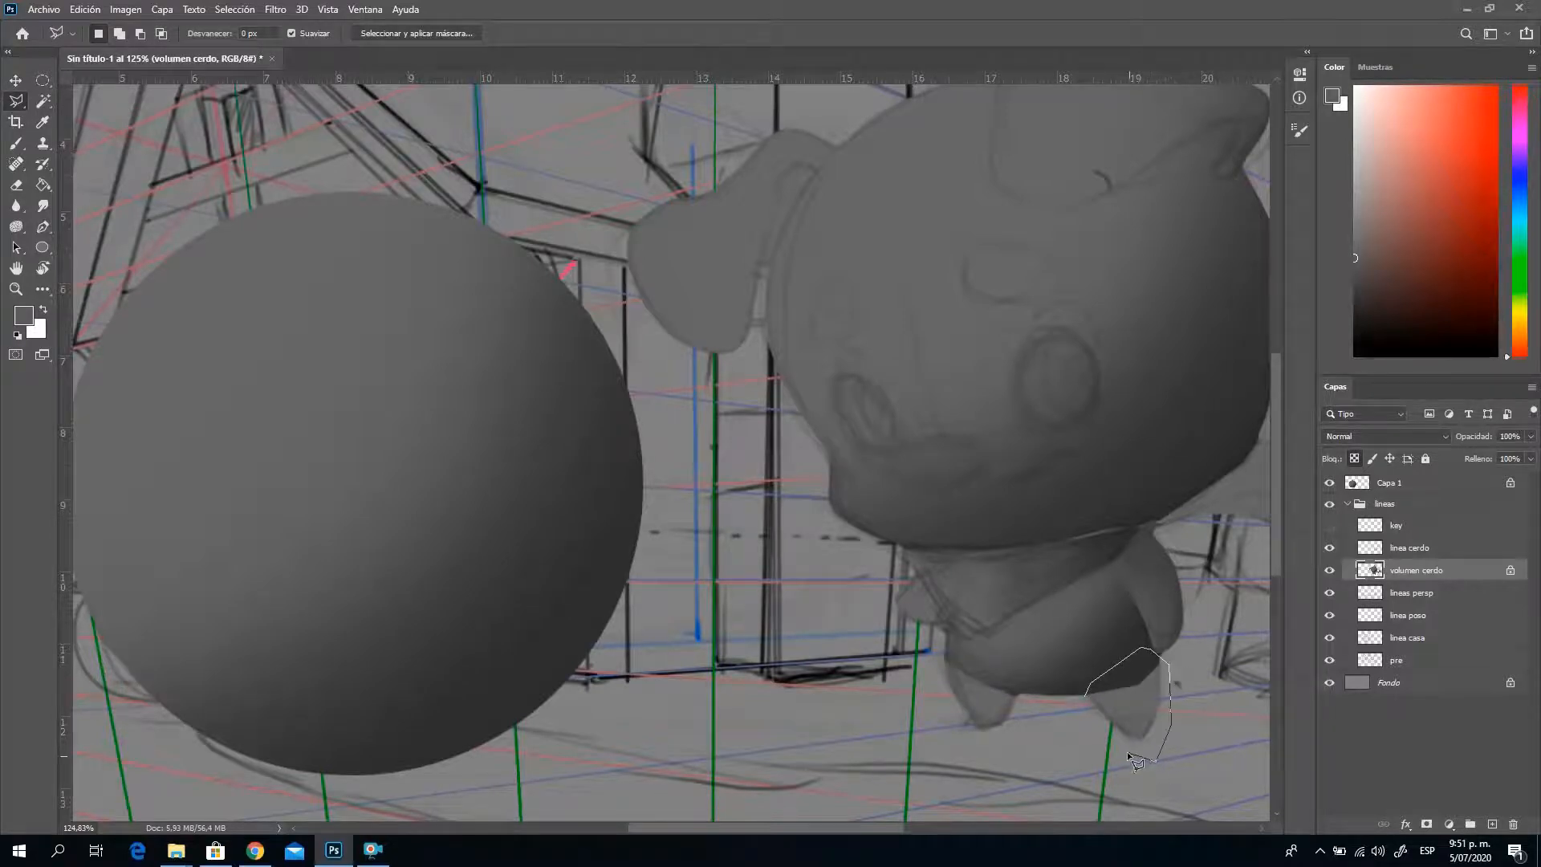
click(1088, 697)
Sample the dark grey from the sphere's shaded edge and brush it over the shadow side of the selected leg
key(b)
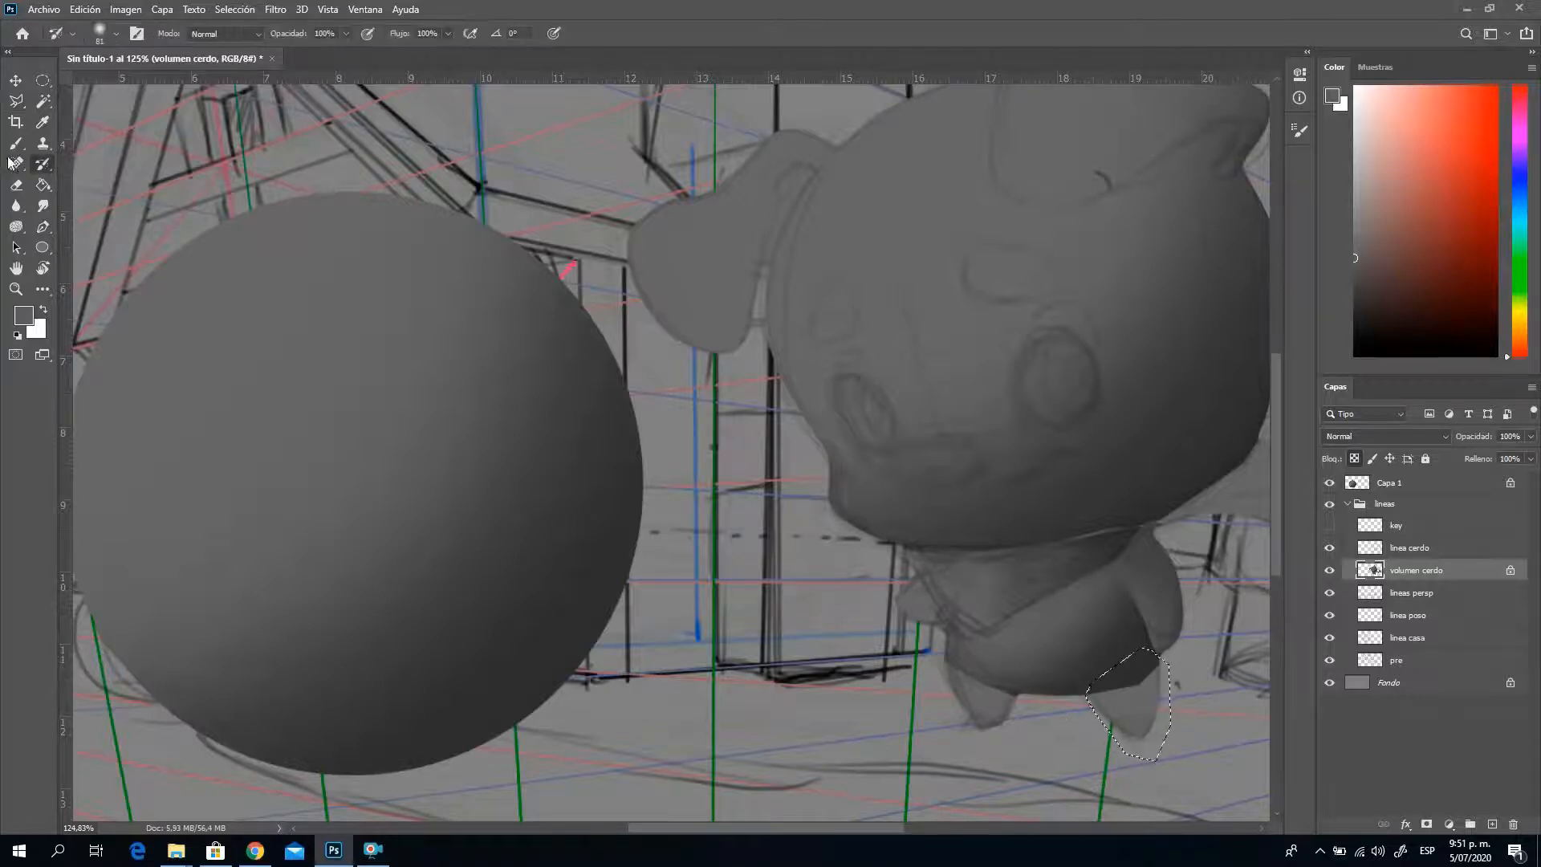
click(16, 143)
key(alt)
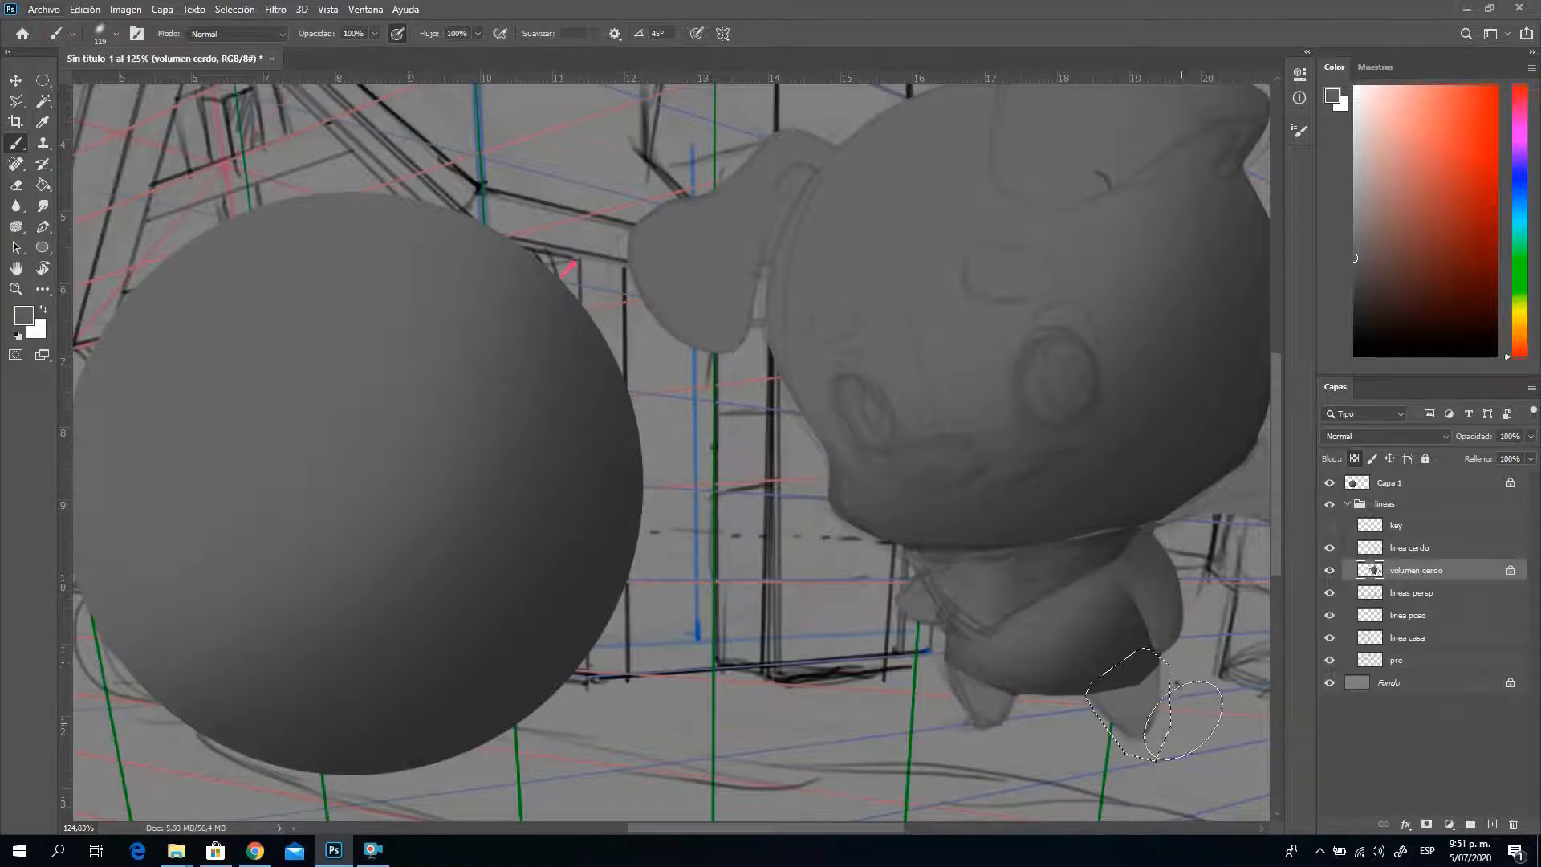
alt+click(568, 344)
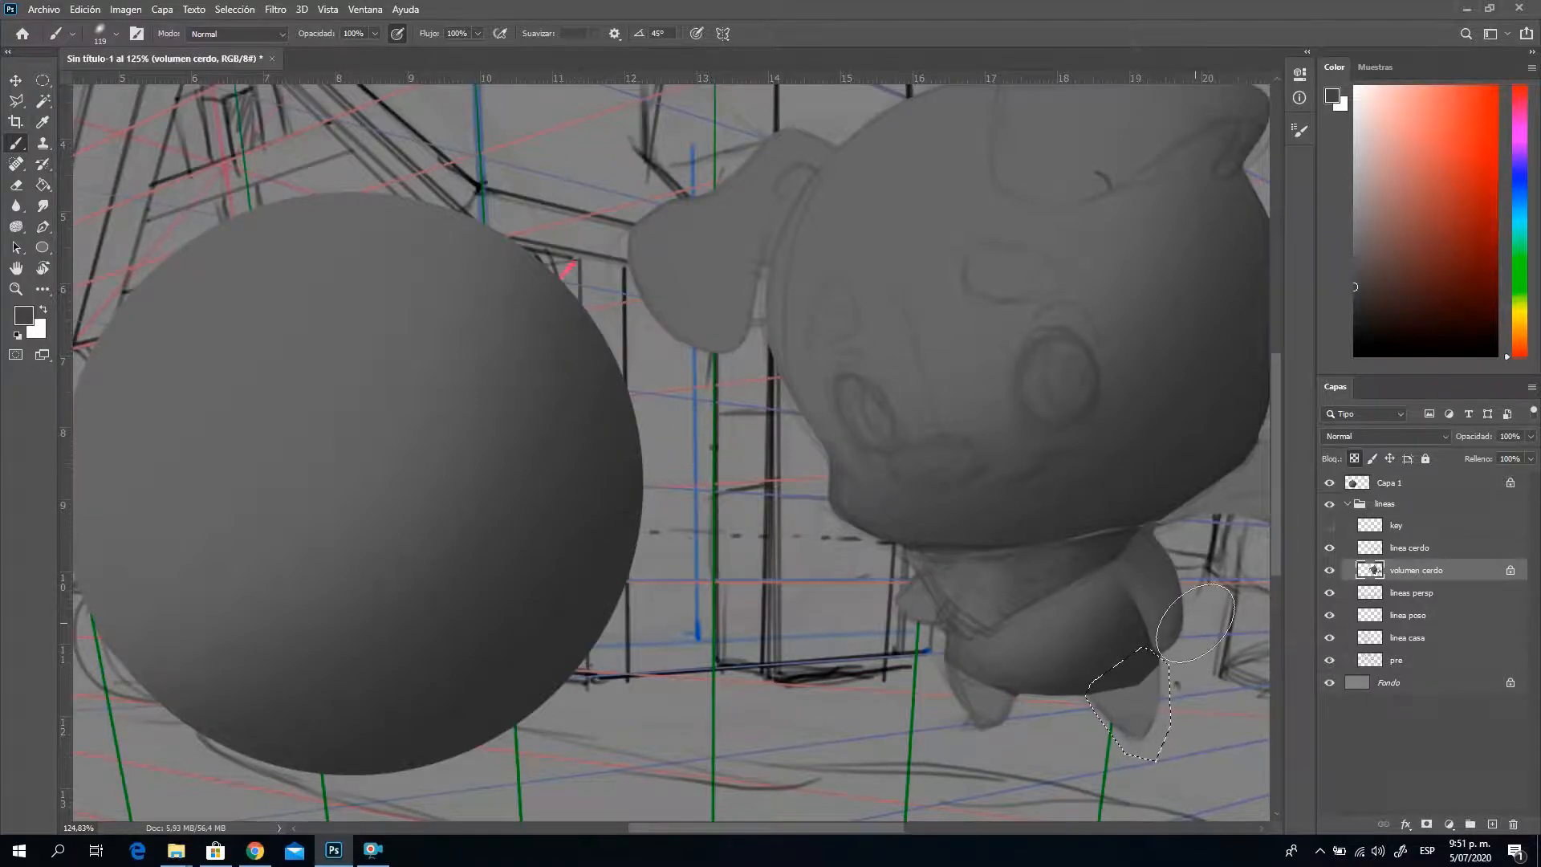
mouse_move(1178, 749)
mouse_down()
mouse_move(1156, 682)
mouse_move(1132, 706)
mouse_up()
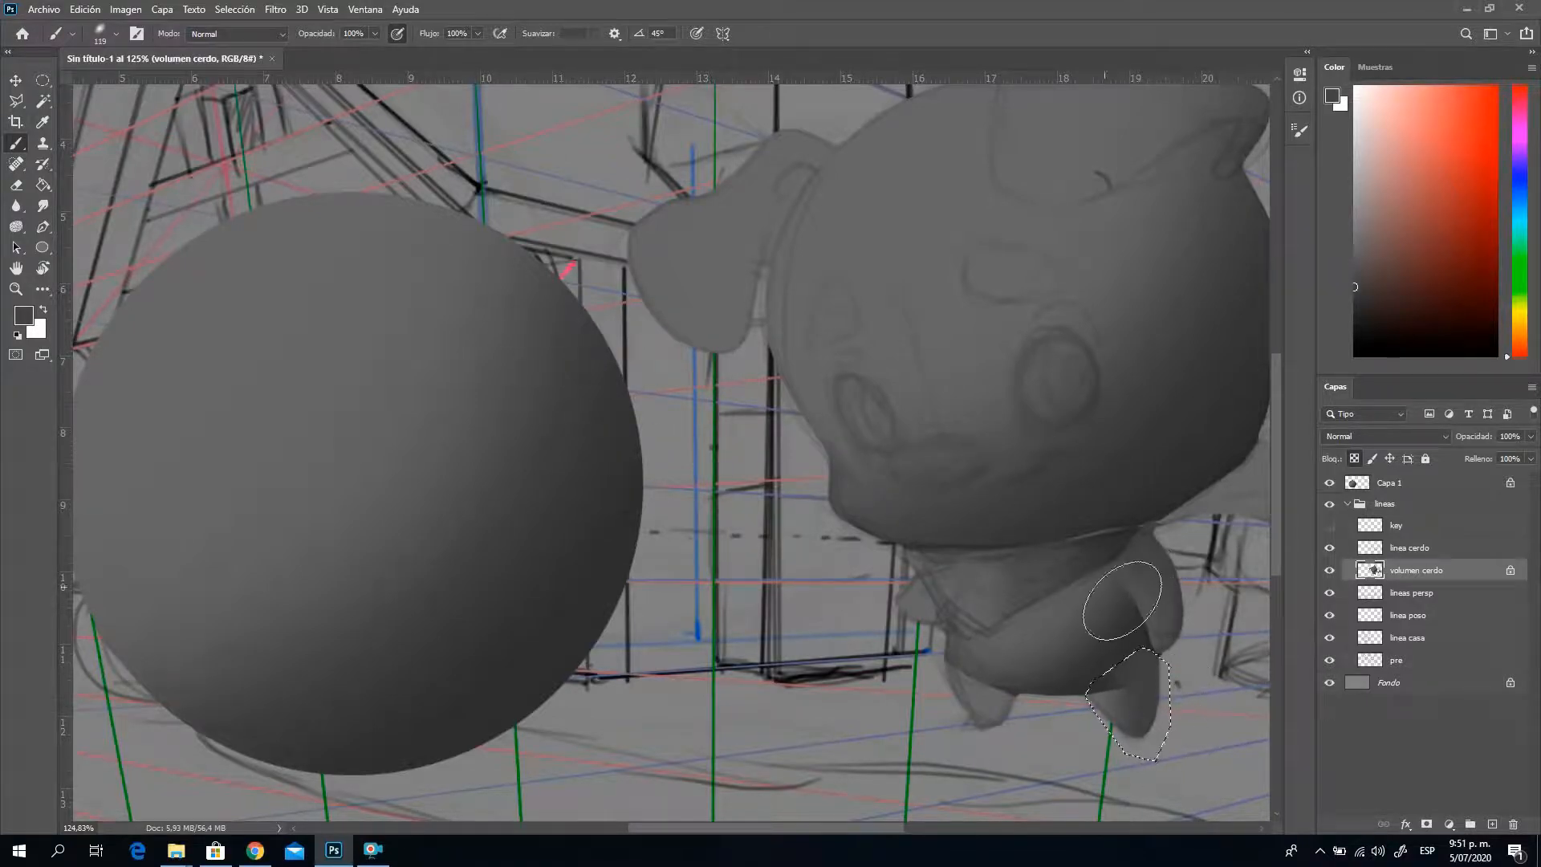
Brush light and dark greys sampled from the sphere over the selected shadow-side leg, and clear the selection
key(alt)
alt+click(614, 412)
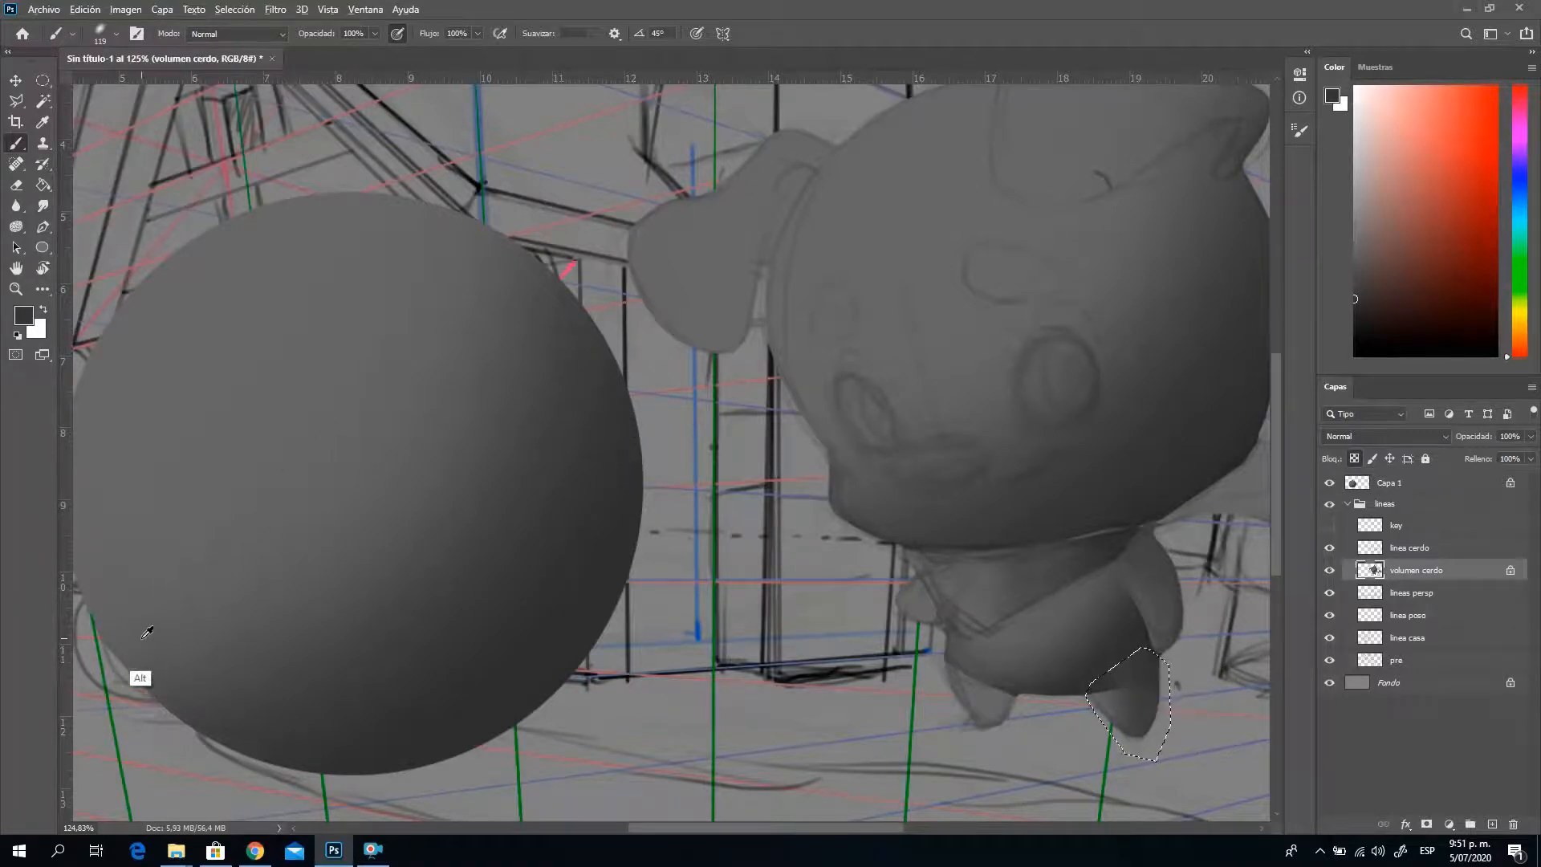
alt+click(130, 675)
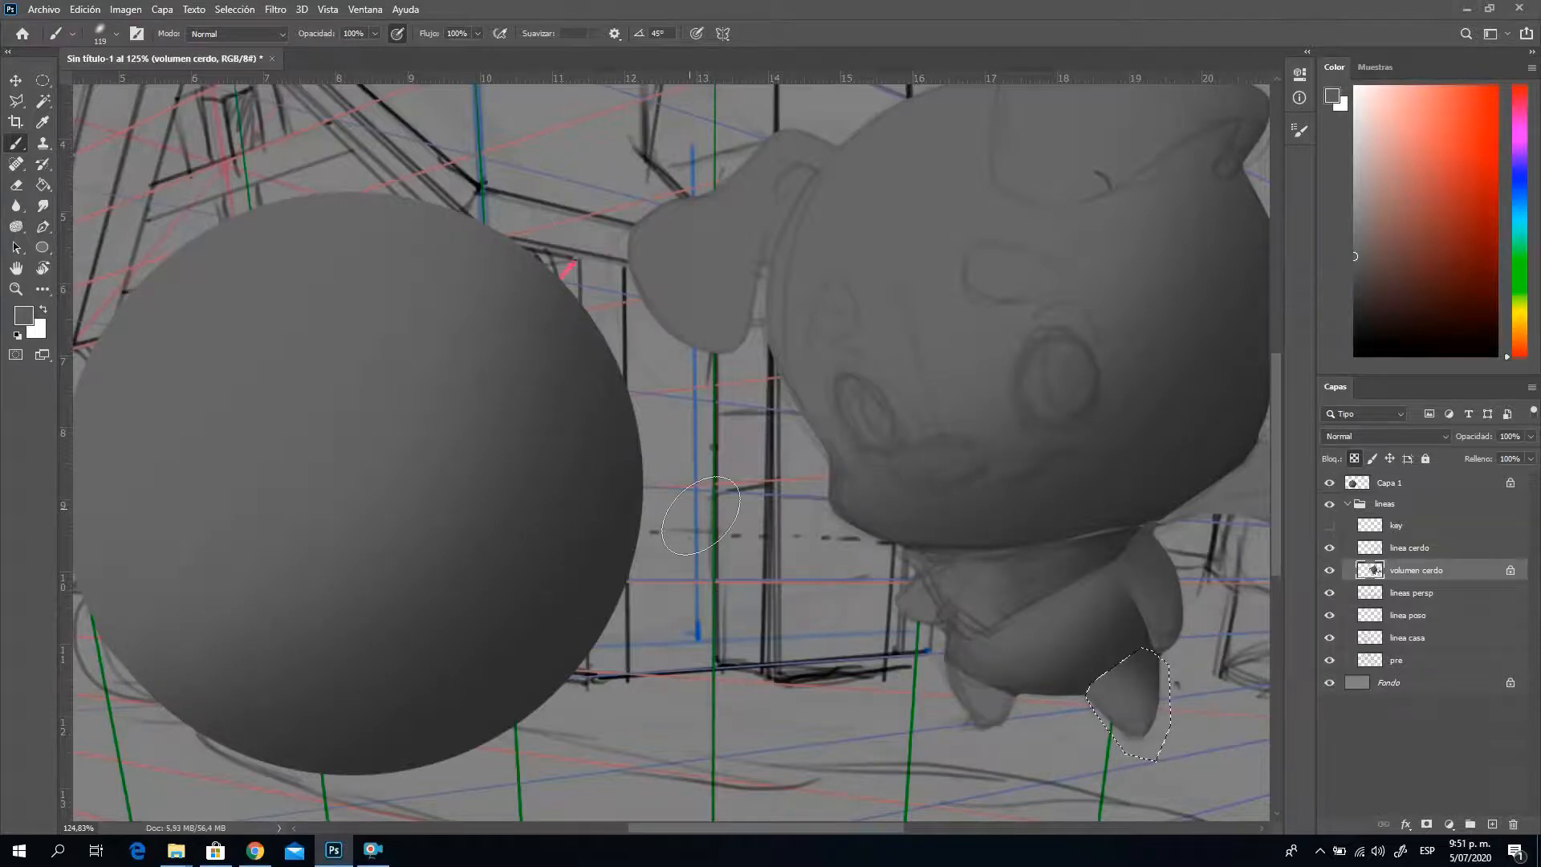
alt+click(590, 357)
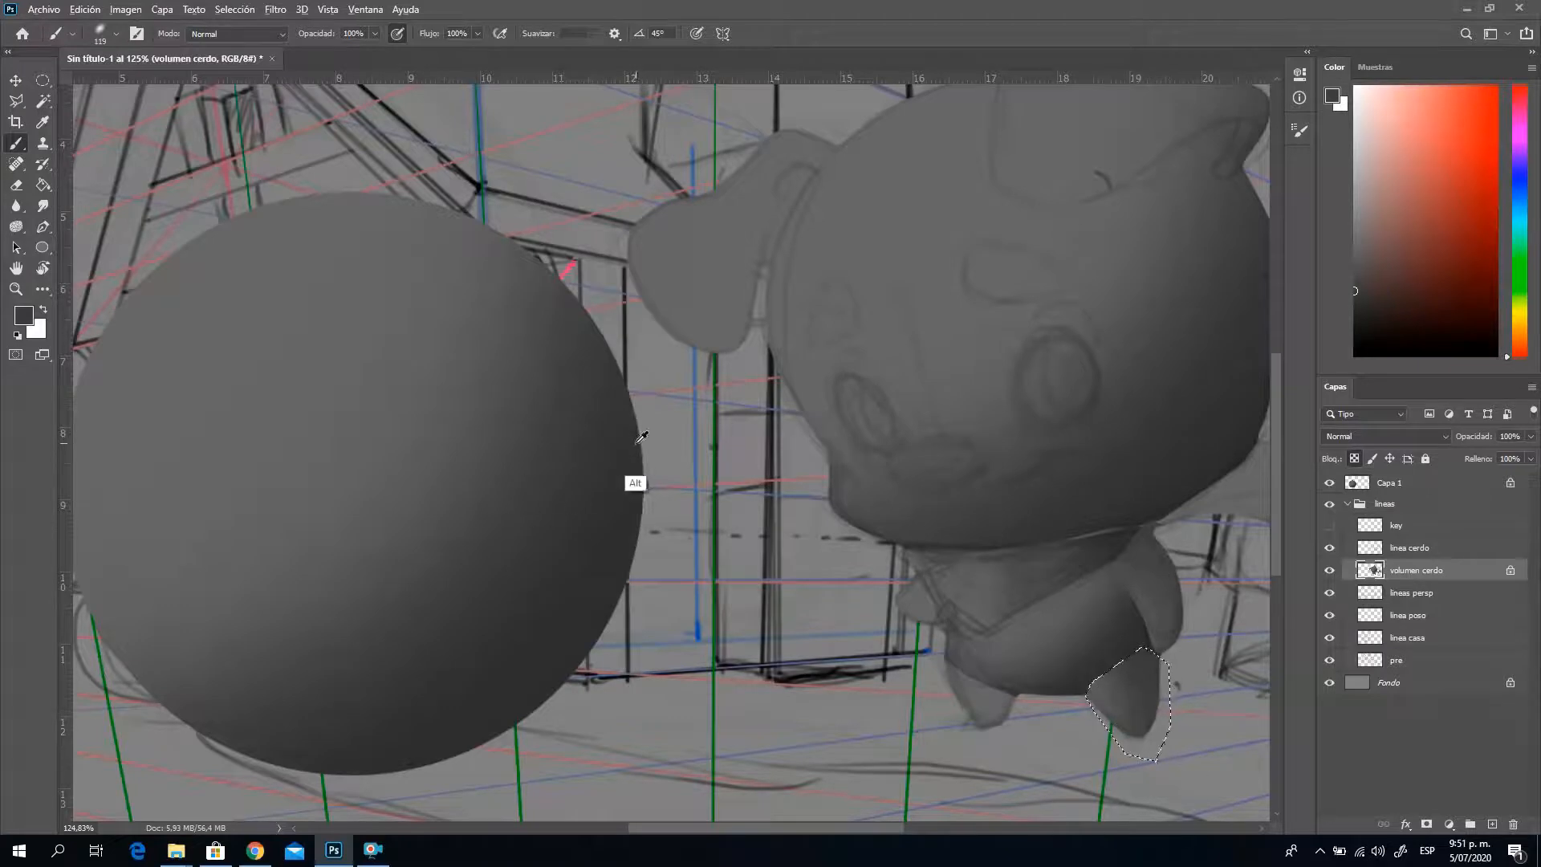
alt+click(639, 485)
key(ctrl+d)
Outline the pig's leg on the lit side, below the torso, with a polygonal lasso selection
click(15, 101)
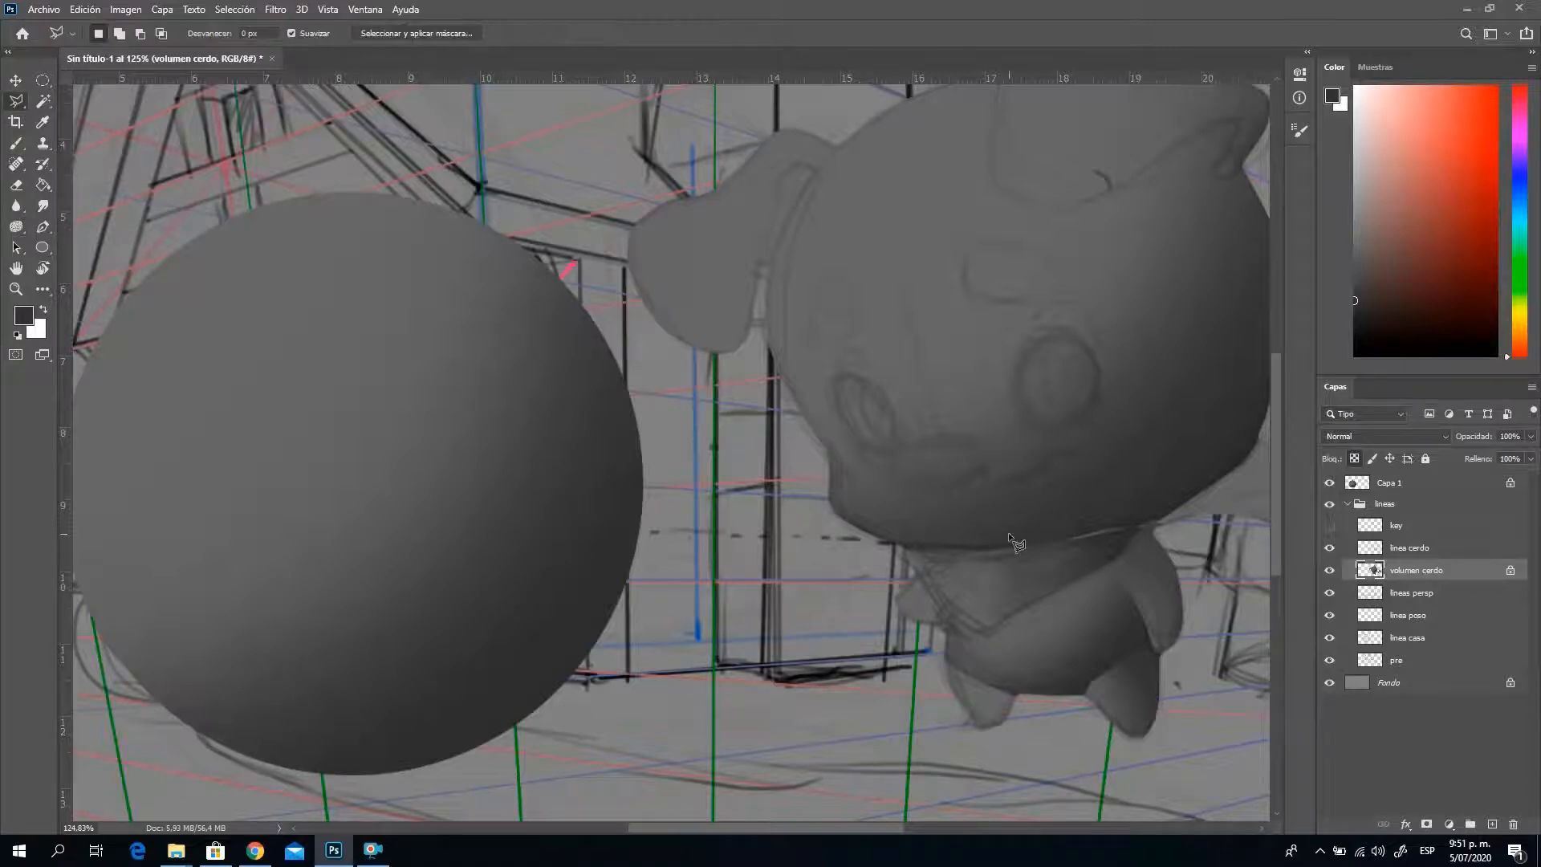
click(949, 643)
click(1001, 755)
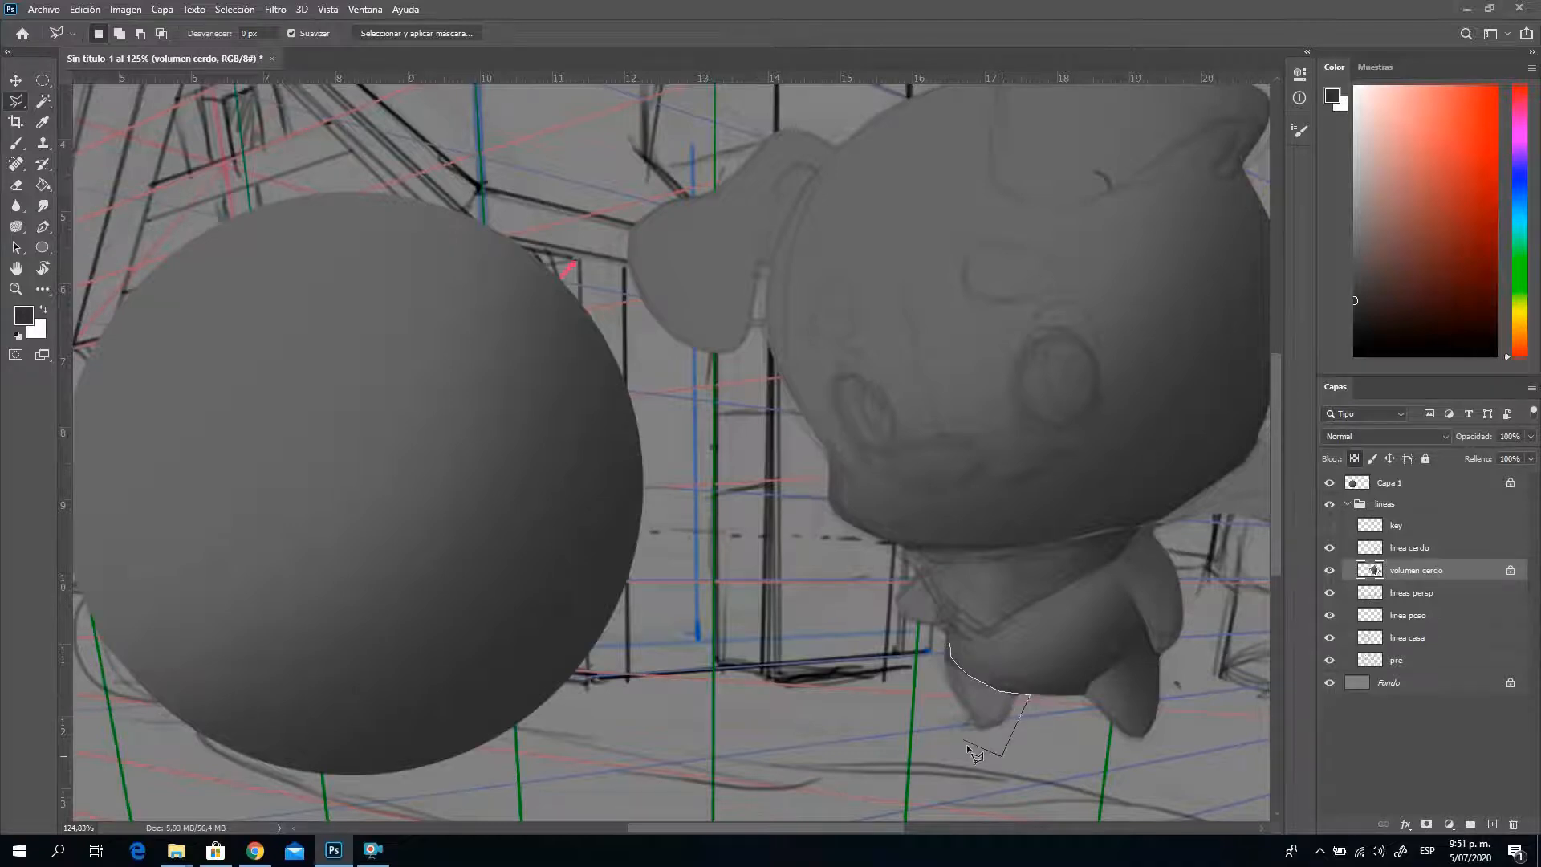
click(930, 646)
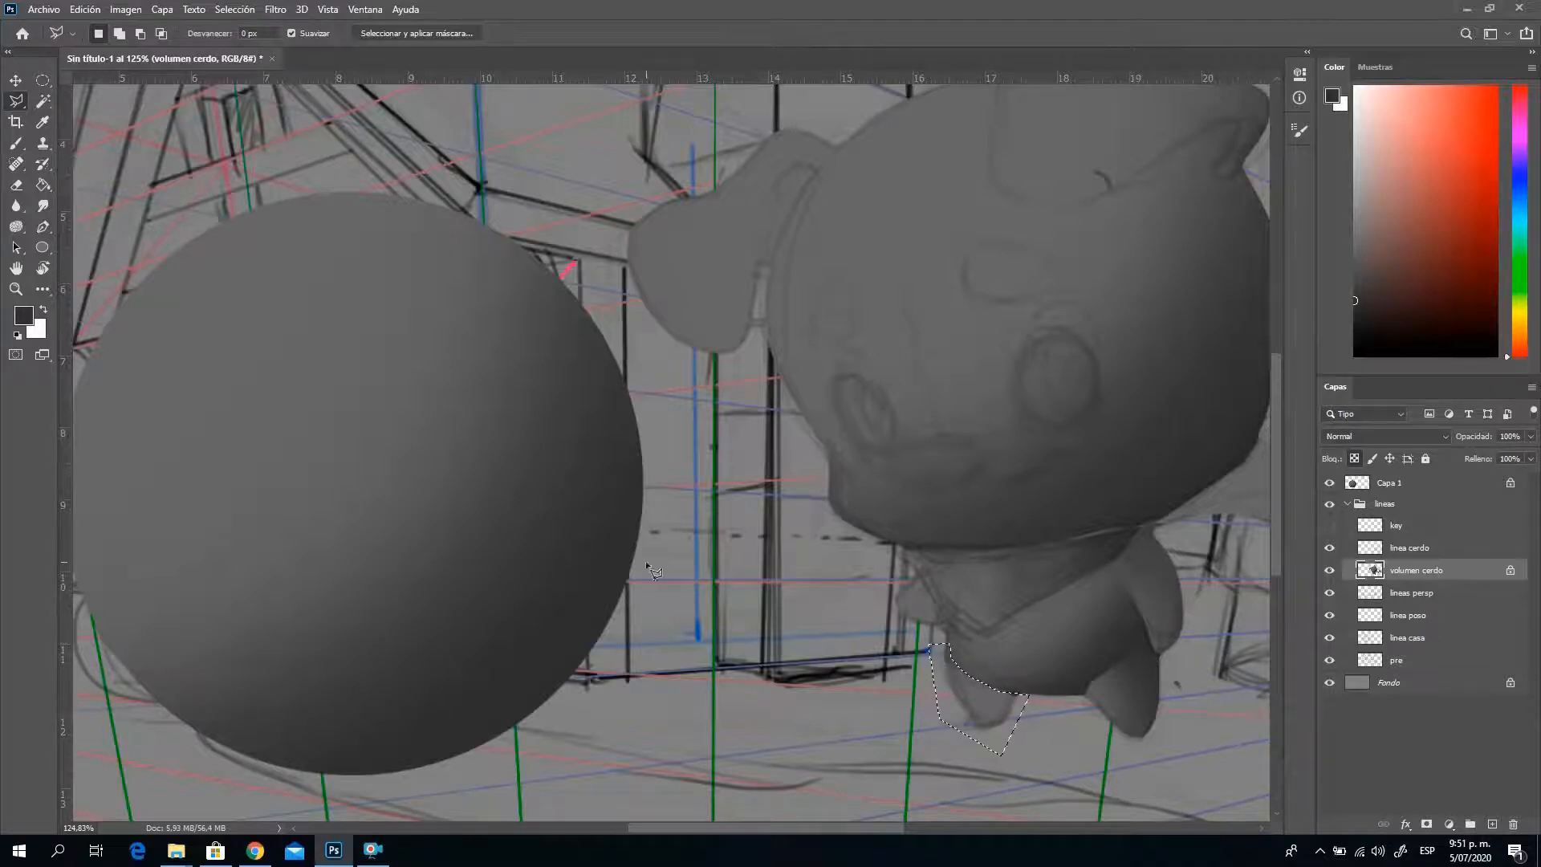
Shade the selected lit-side leg with a light grey and a dark grey sampled from the sphere, and clear the selection
click(15, 143)
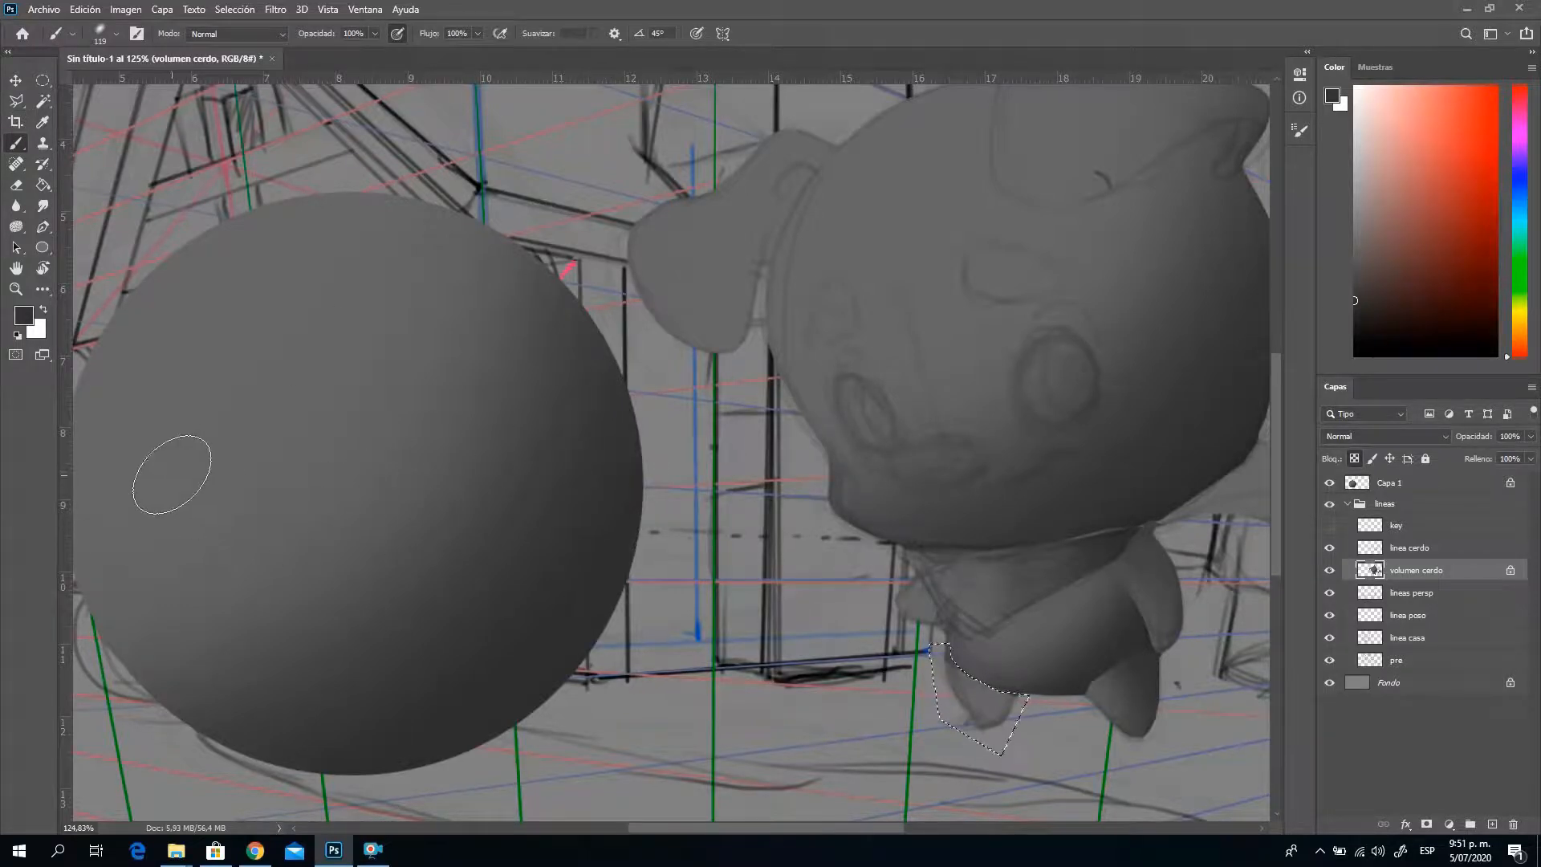
alt+click(144, 491)
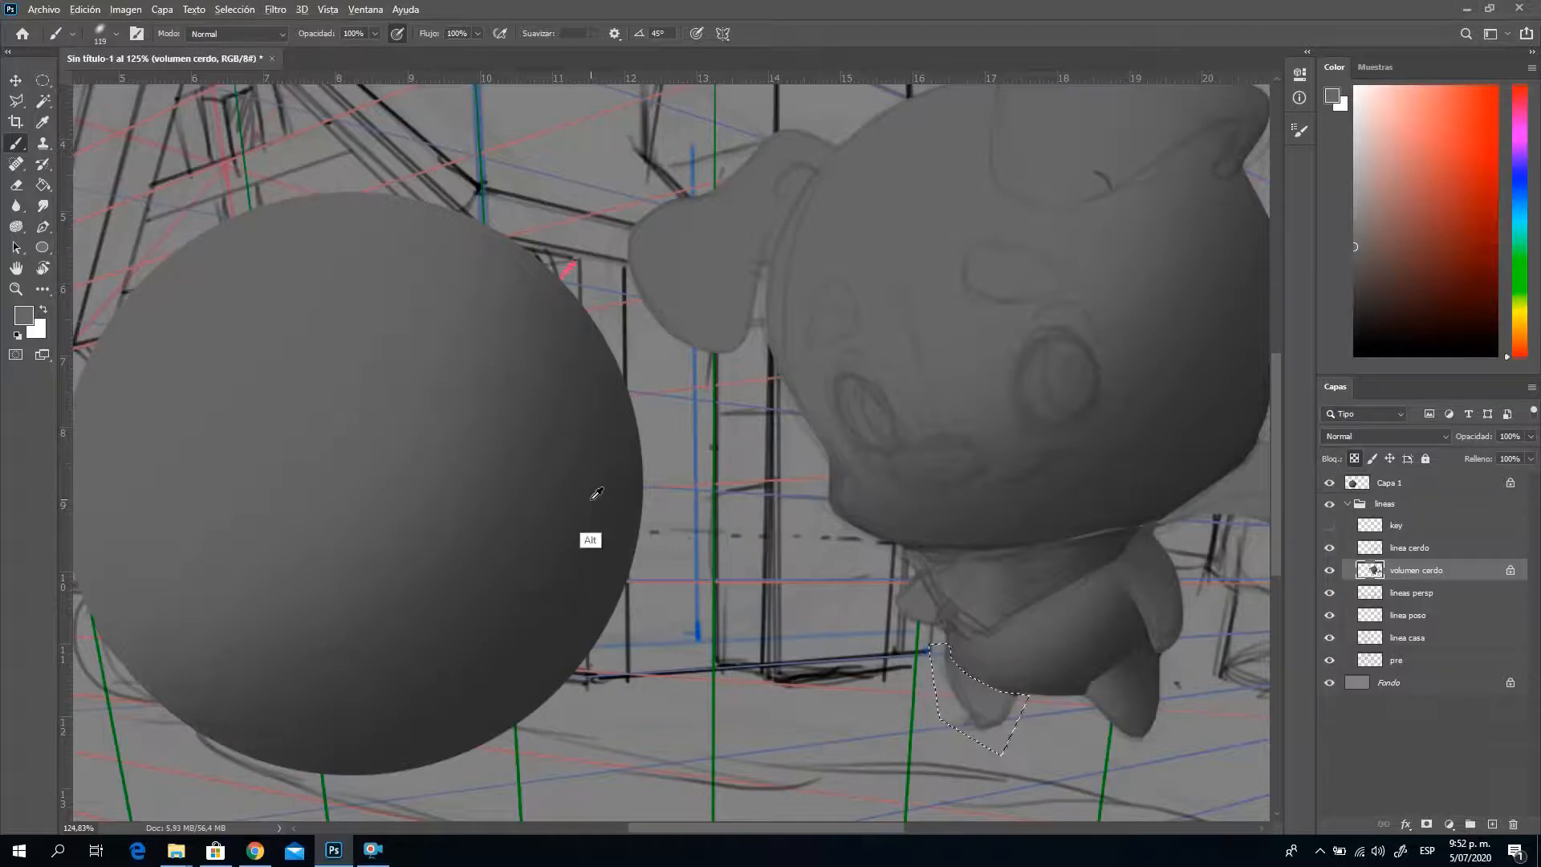
alt+click(598, 590)
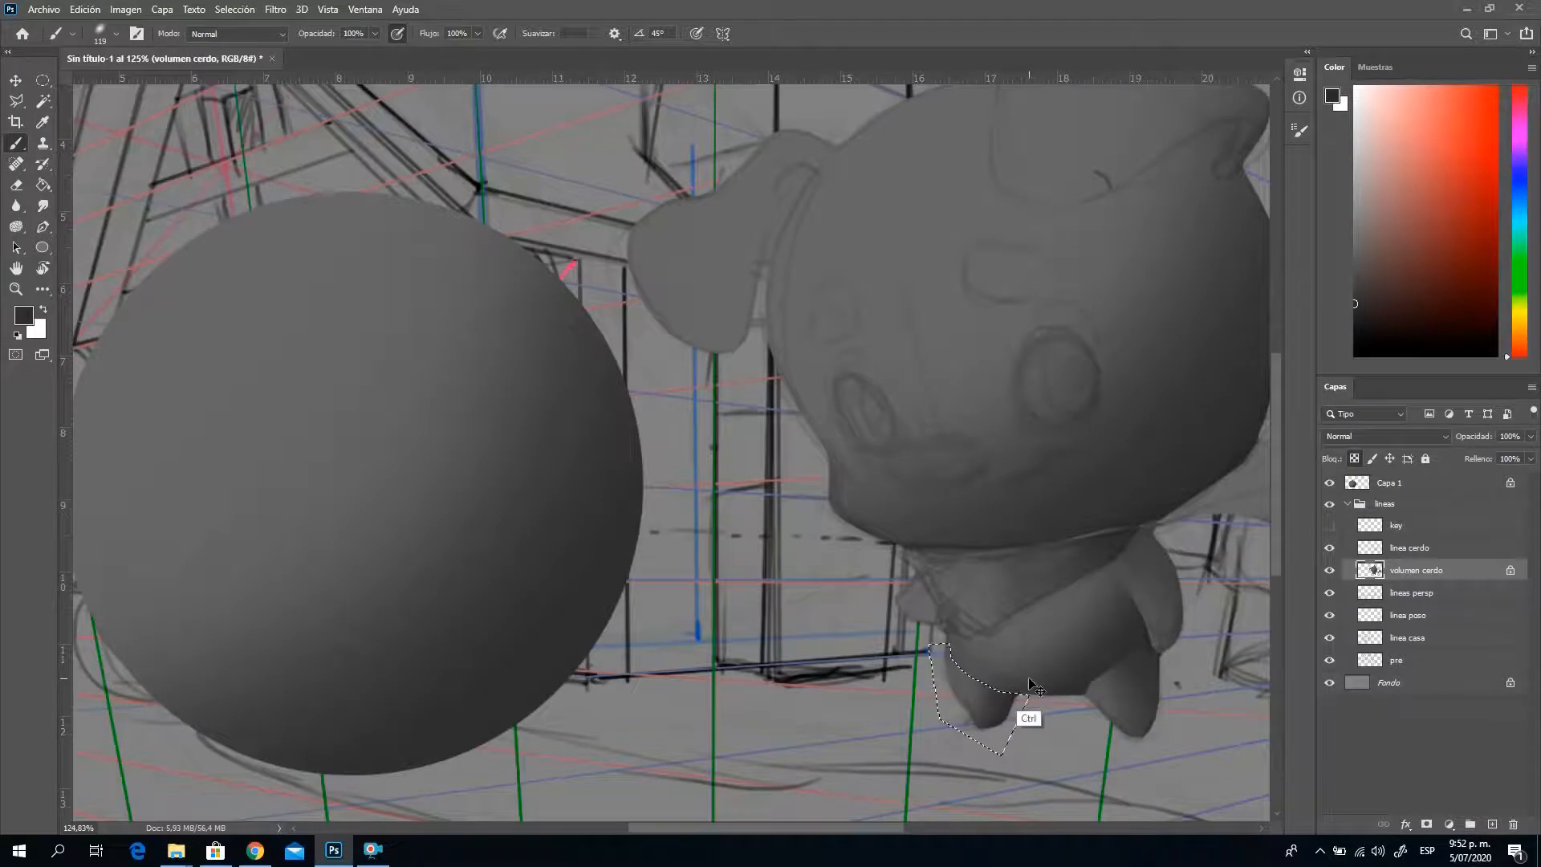
key(ctrl+d)
Select the pig's small lit-side arm with a polygonal lasso, shade it with a dark grey sampled from the sphere, and clear the selection
click(17, 107)
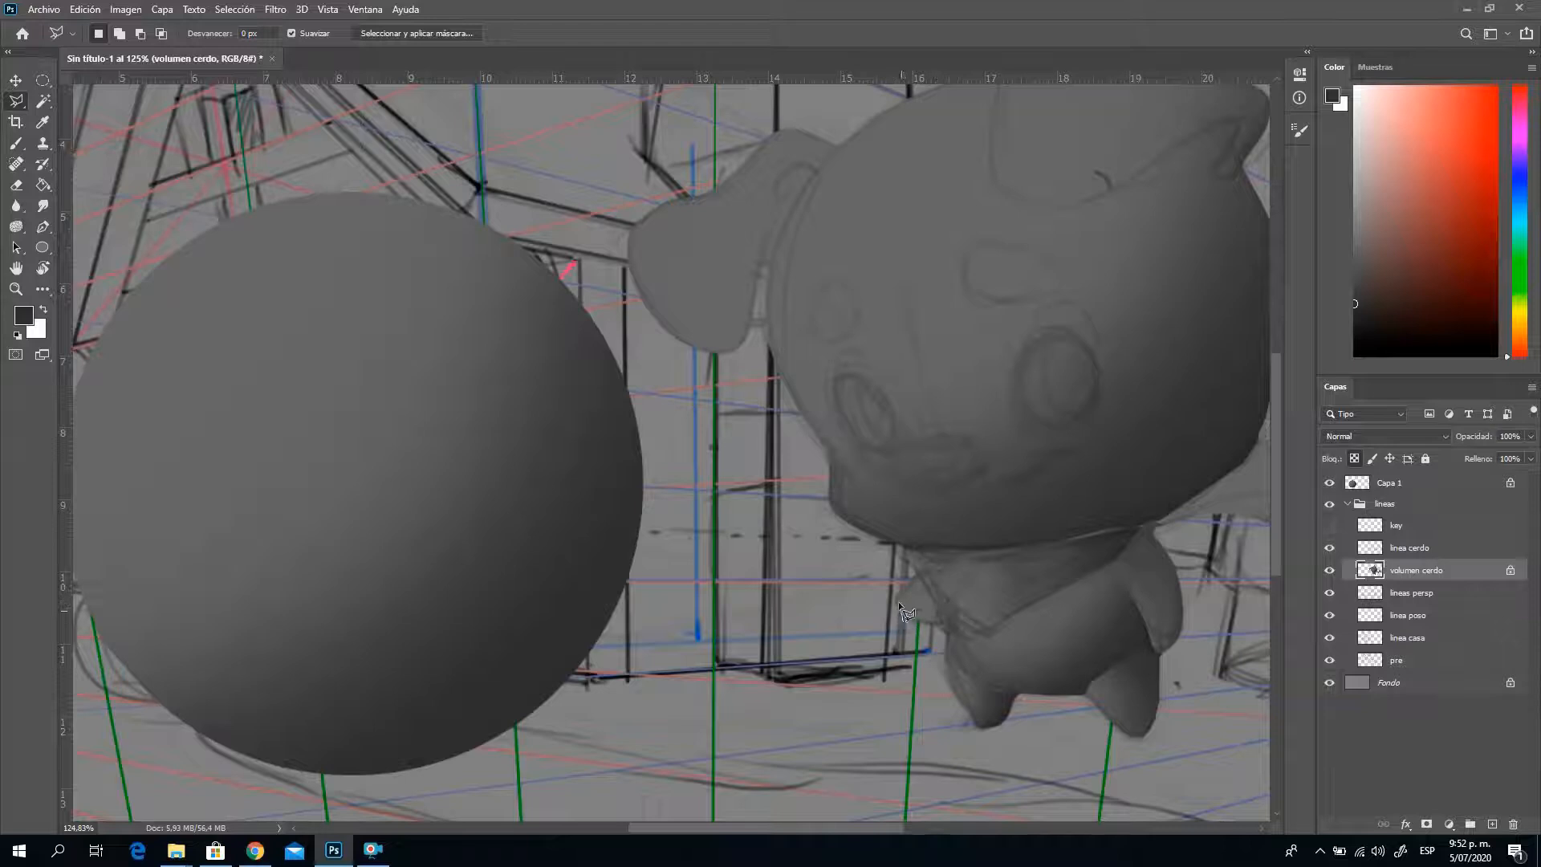
mouse_move(916, 595)
mouse_down()
mouse_move(949, 620)
mouse_move(948, 650)
mouse_up()
click(15, 143)
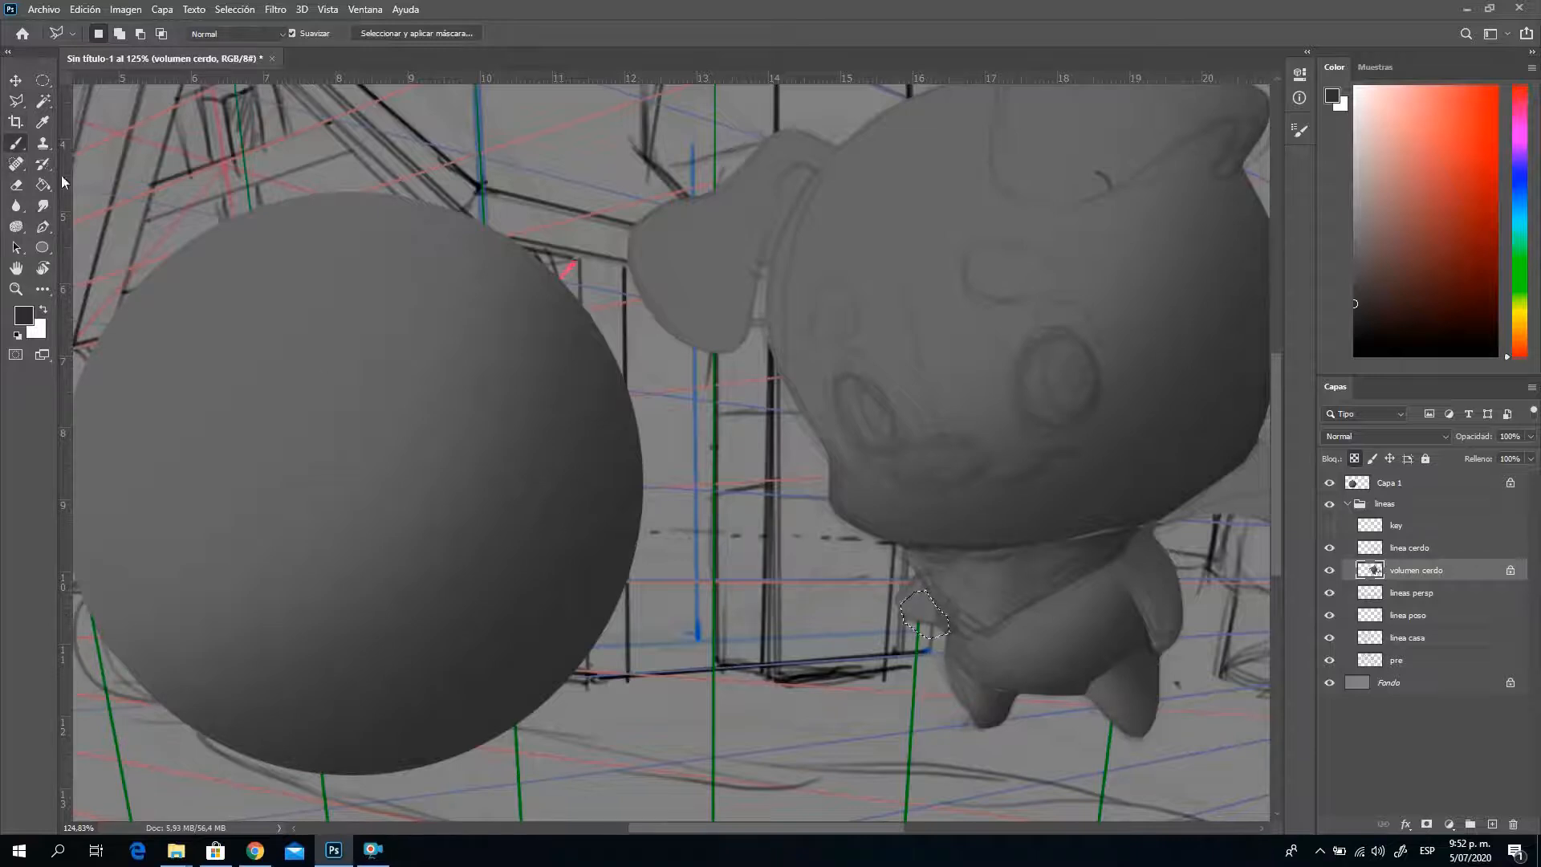
alt+click(217, 710)
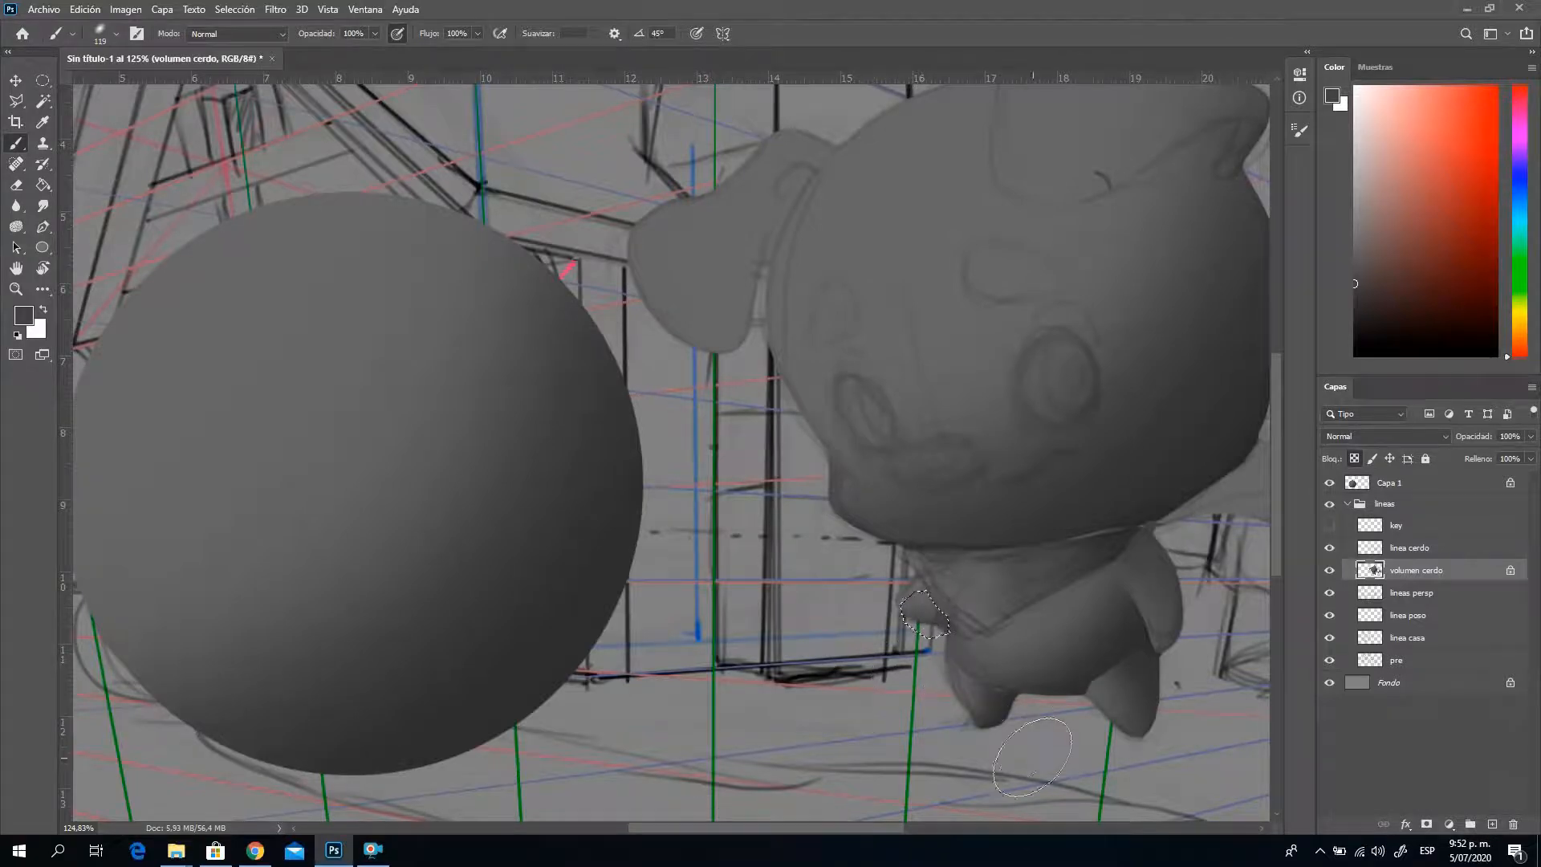
key(ctrl+d)
Check the body shading by hiding and showing the "linea cerdo" layer and the "volumen cerdo" layer
mouse_move(1029, 502)
mouse_down()
mouse_move(803, 527)
mouse_move(715, 510)
mouse_move(878, 458)
mouse_move(802, 481)
mouse_move(880, 516)
mouse_move(856, 523)
mouse_up()
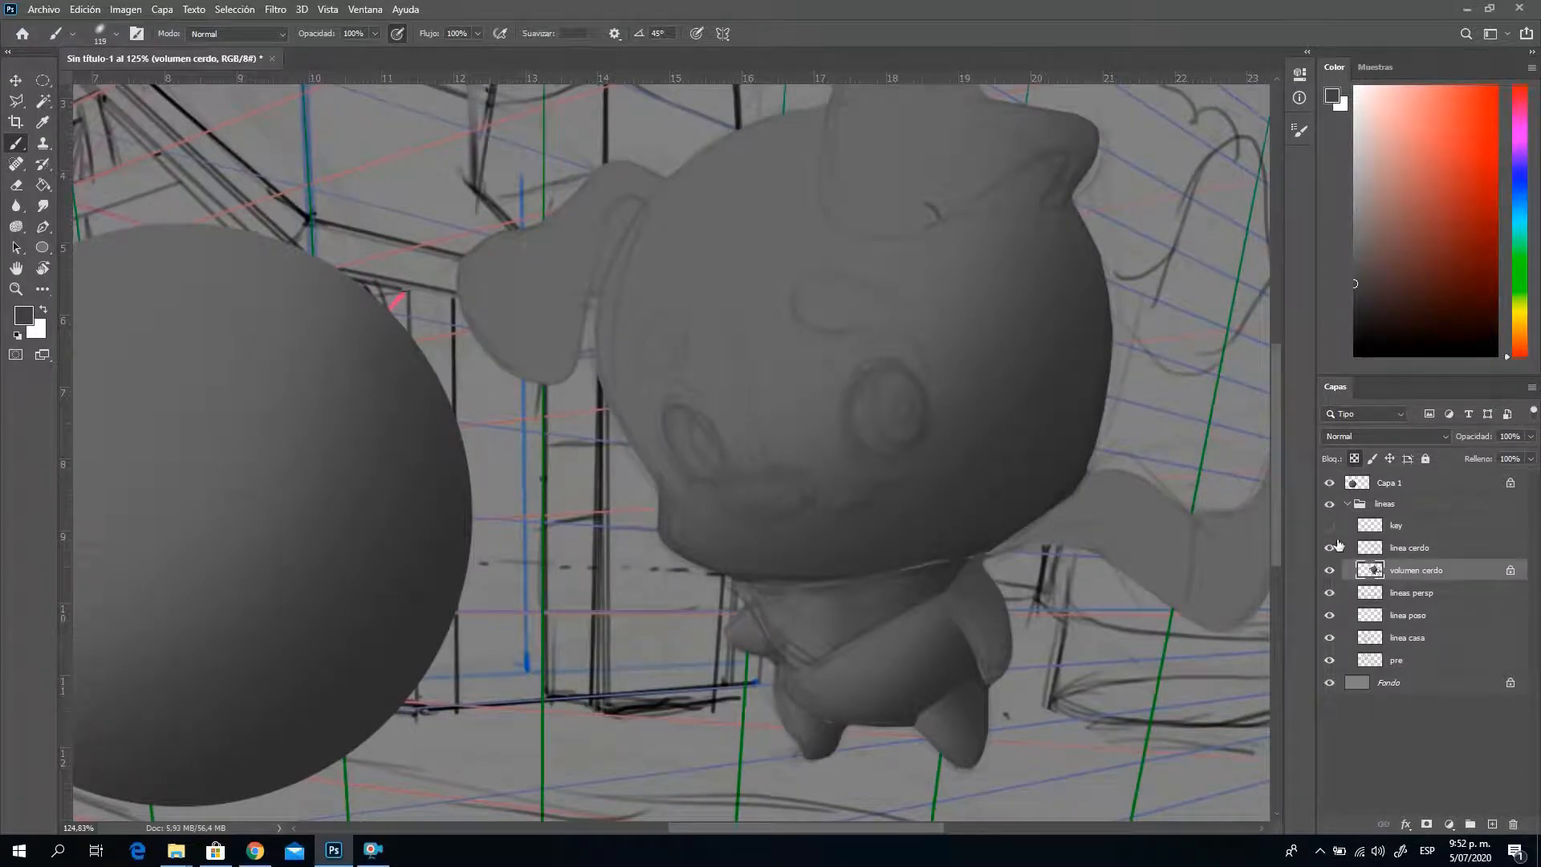
click(1330, 550)
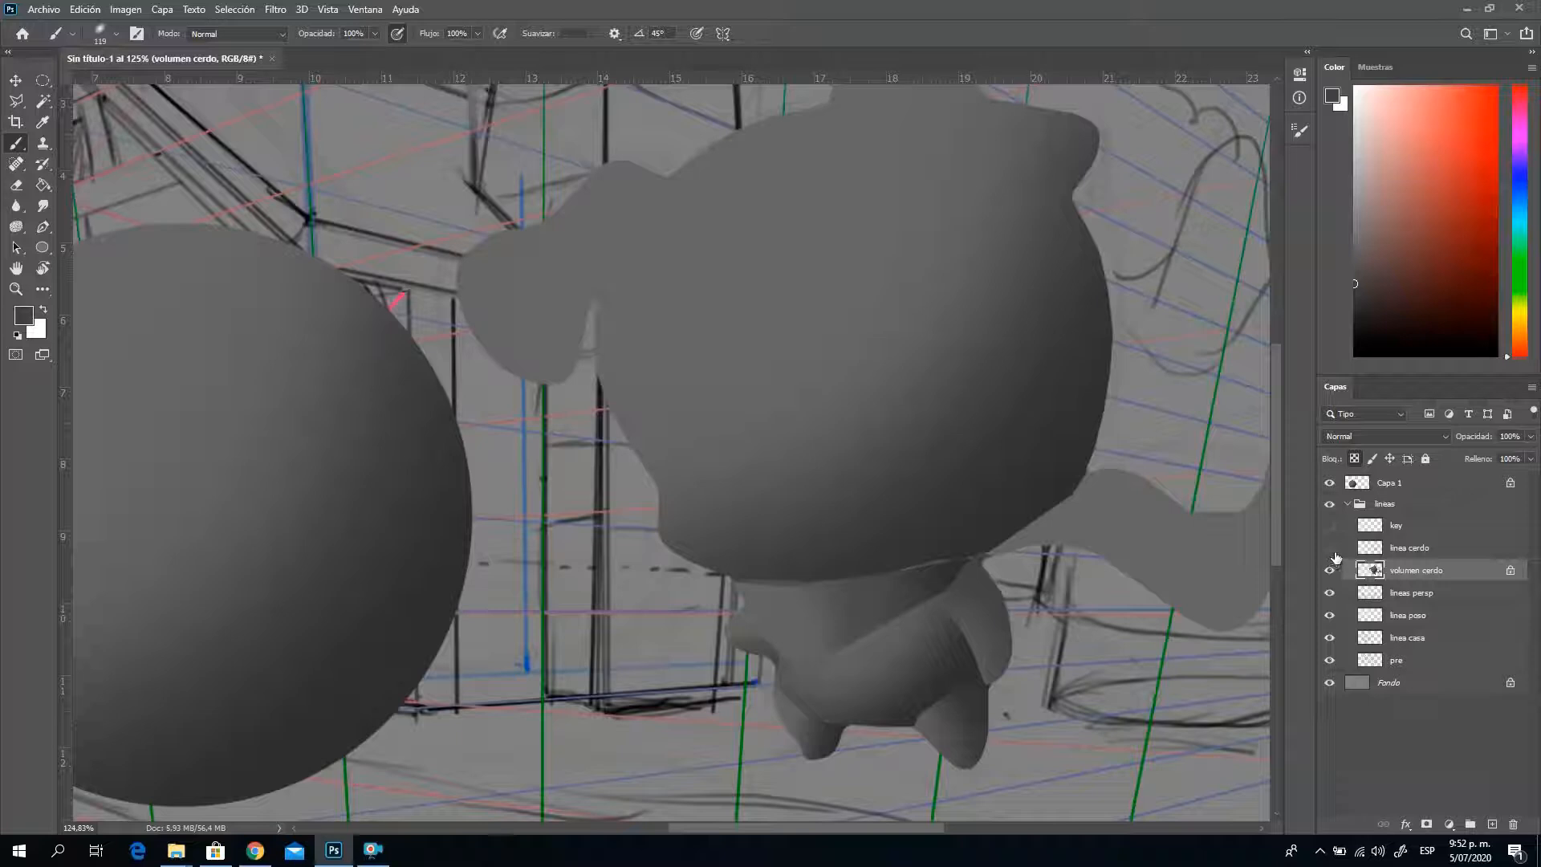
click(1329, 550)
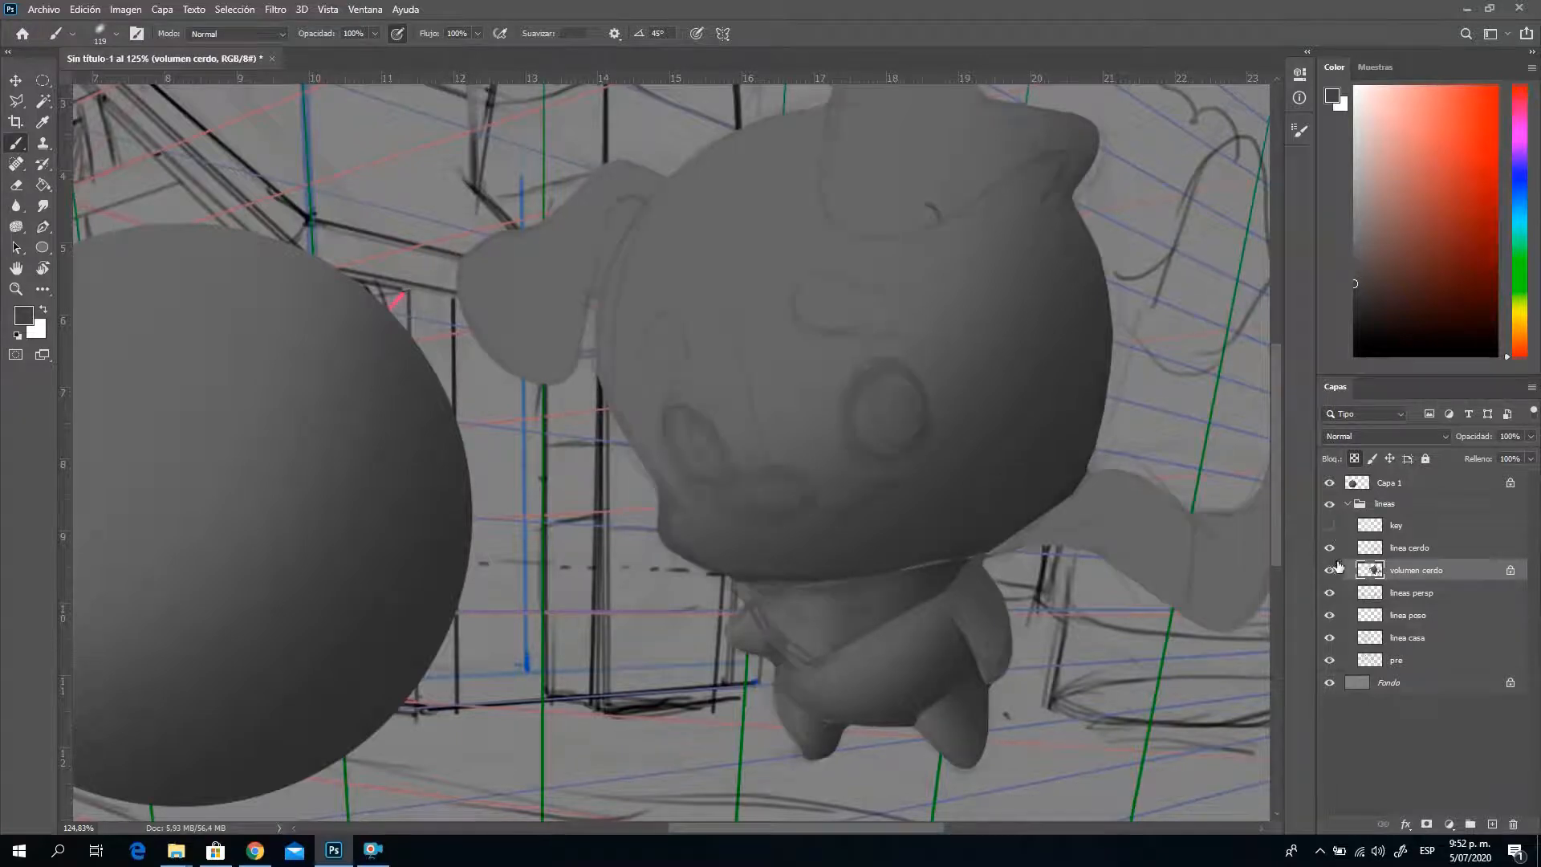
mouse_move(953, 489)
mouse_down()
mouse_move(1033, 492)
mouse_move(1070, 458)
mouse_move(1035, 477)
mouse_up()
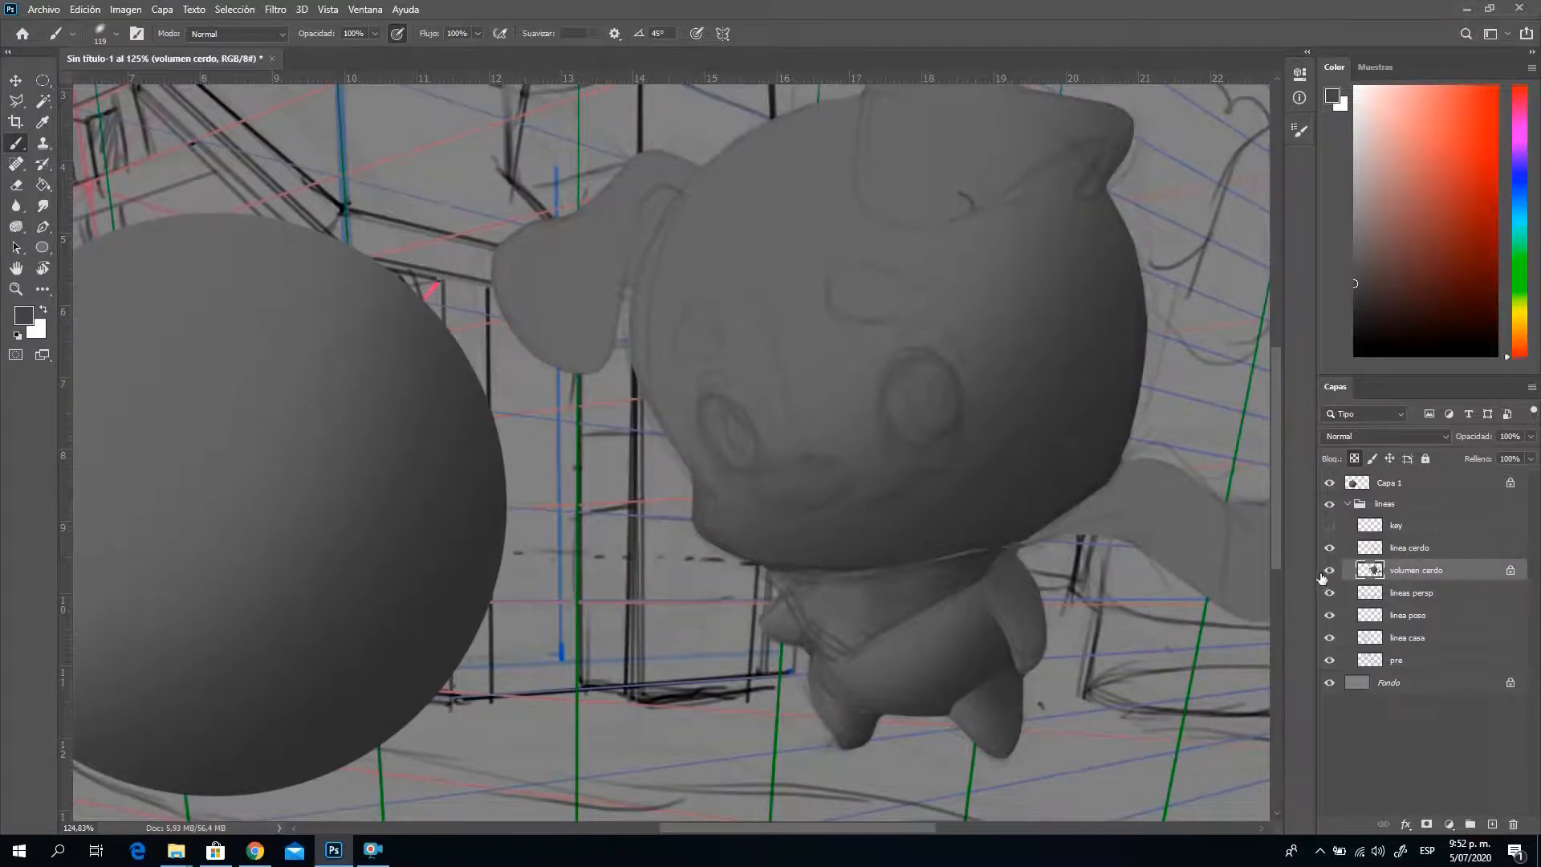
click(1324, 576)
click(1327, 579)
Brush dark grey sampled from the head's shaded side along the neck and shoulder under the head, using progressively smaller soft brushes
key(alt)
alt+click(1049, 472)
right_click(684, 337)
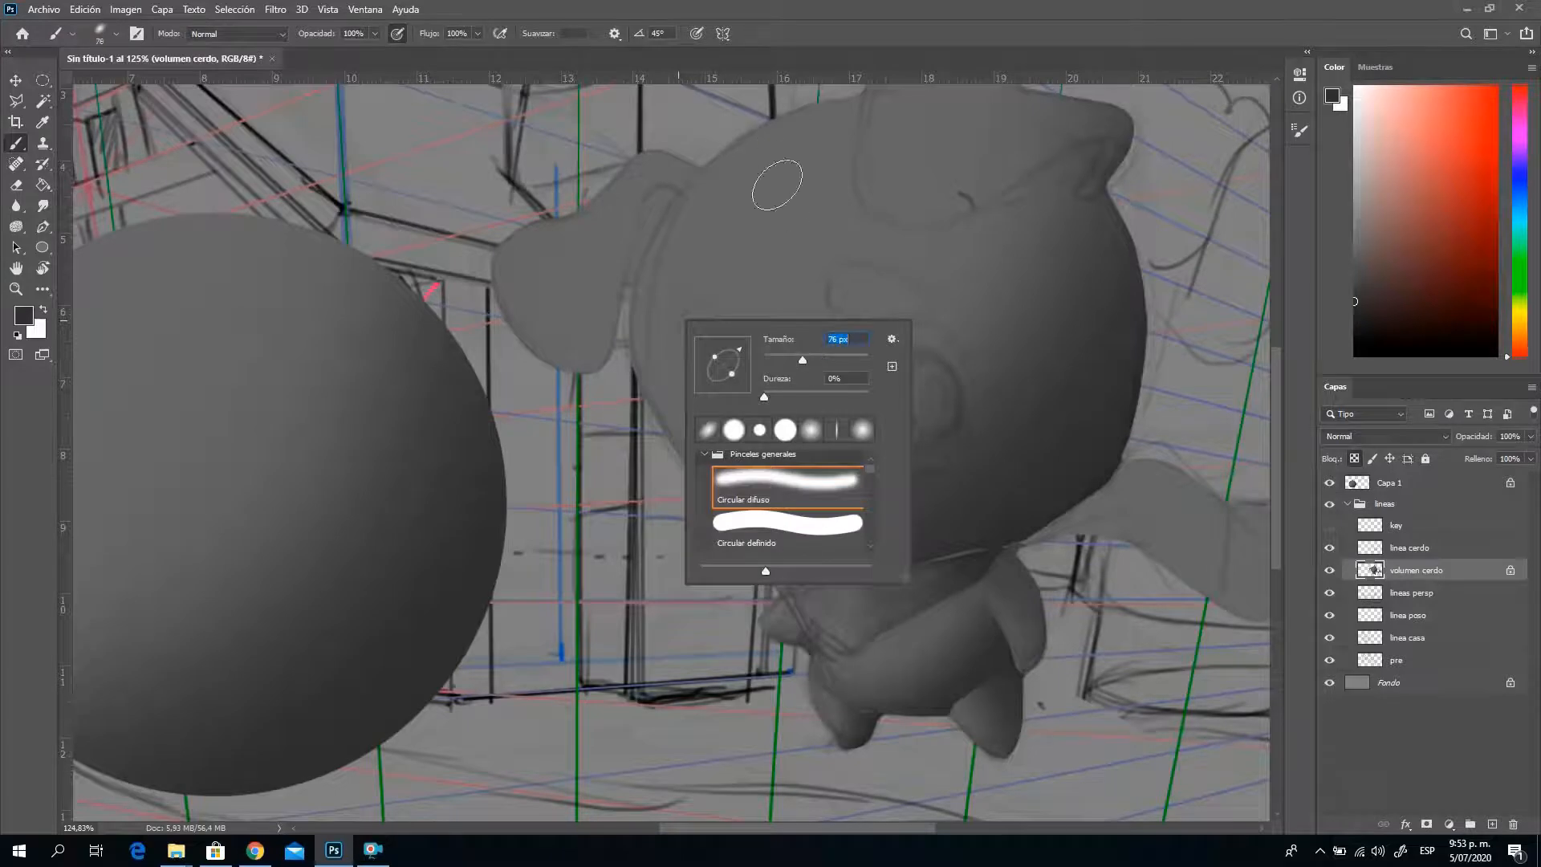
key(Return)
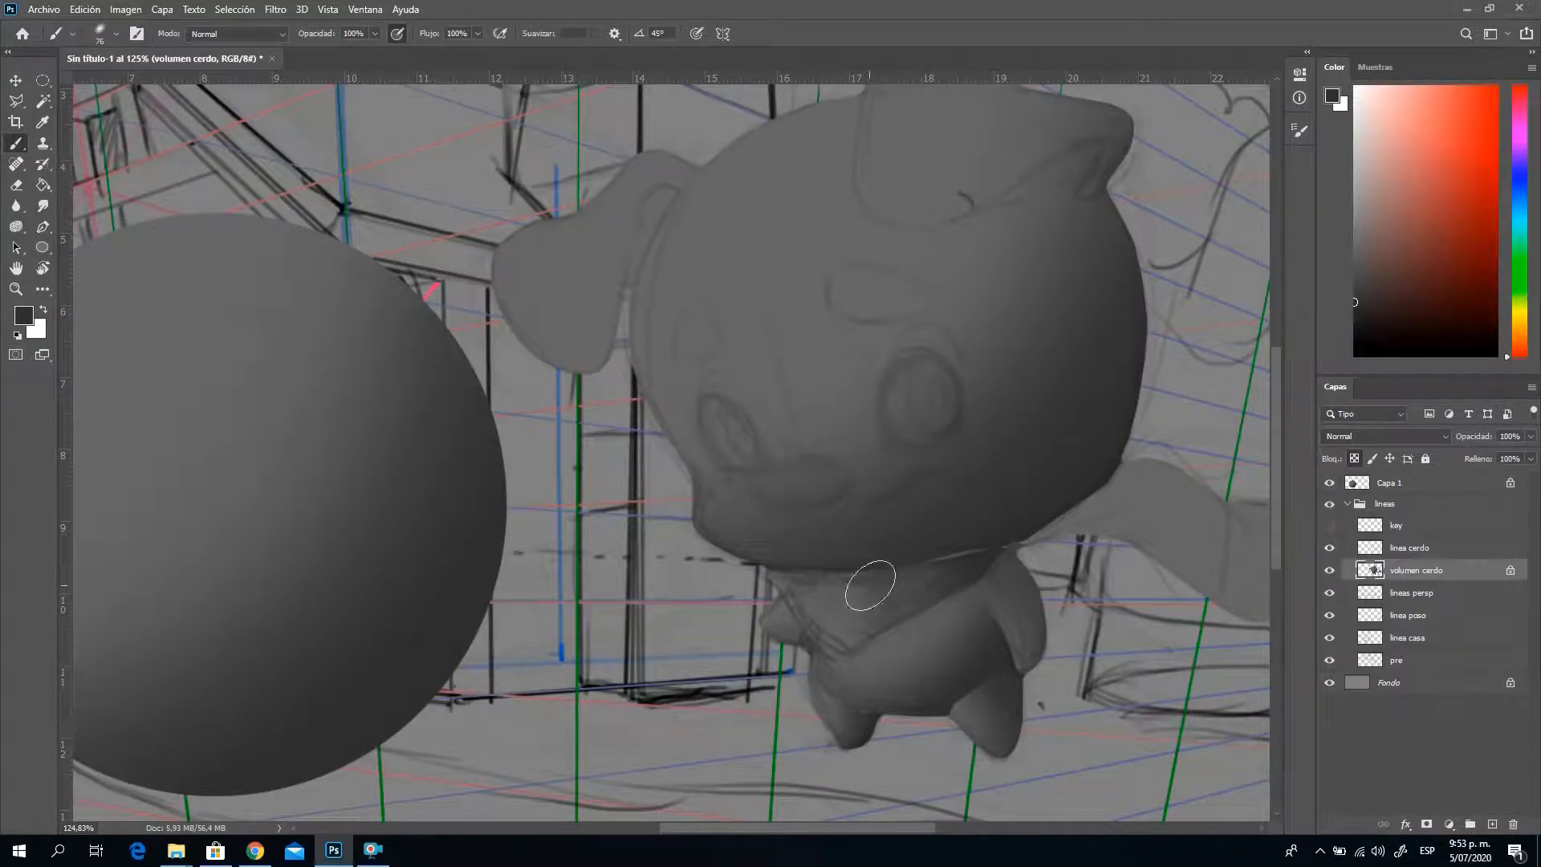
right_click(919, 551)
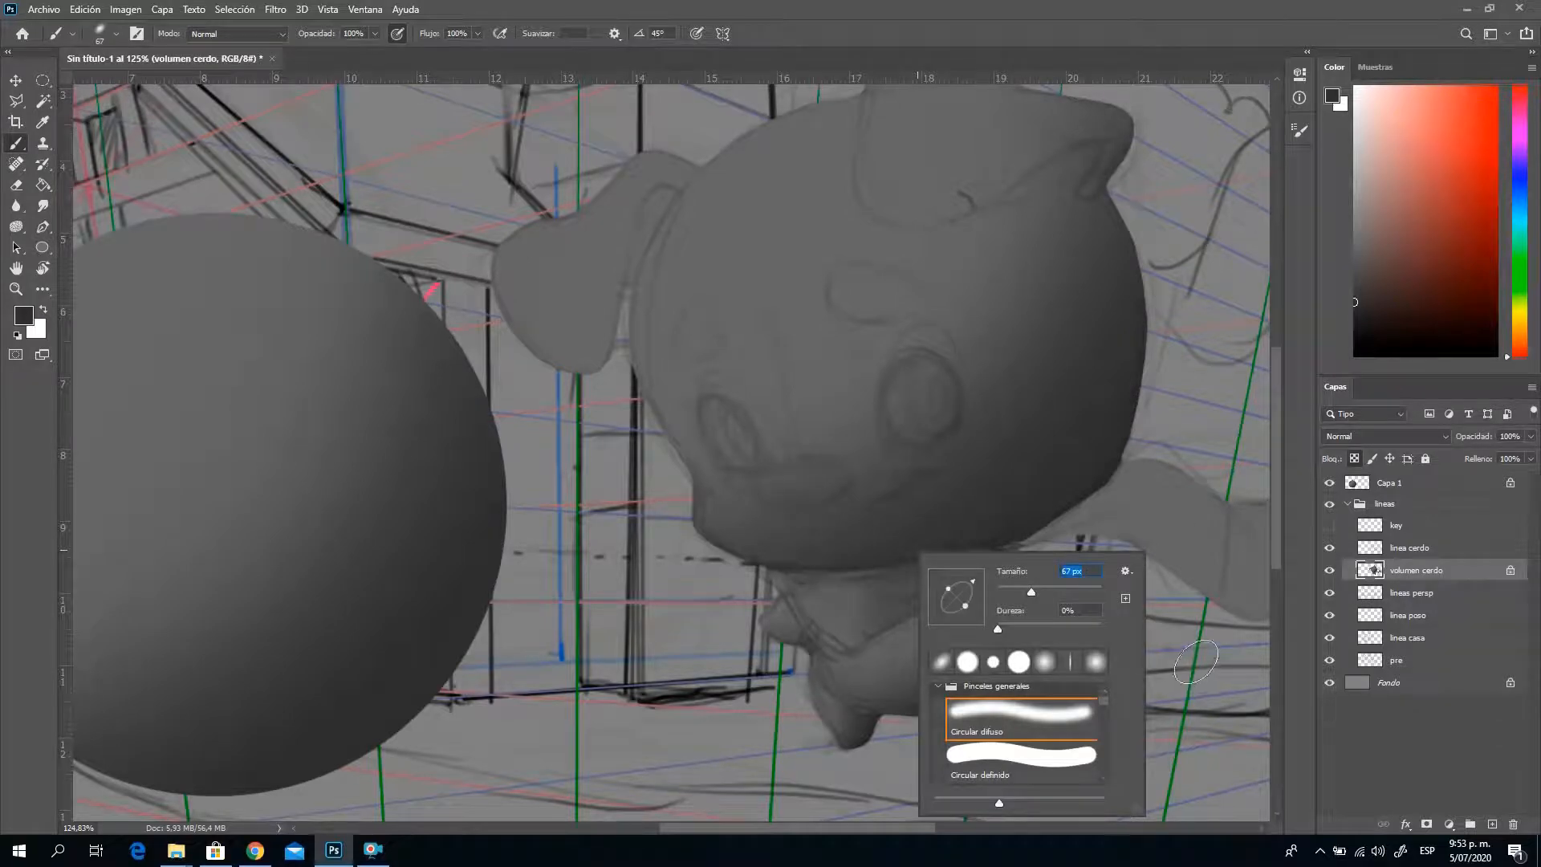
key(Return)
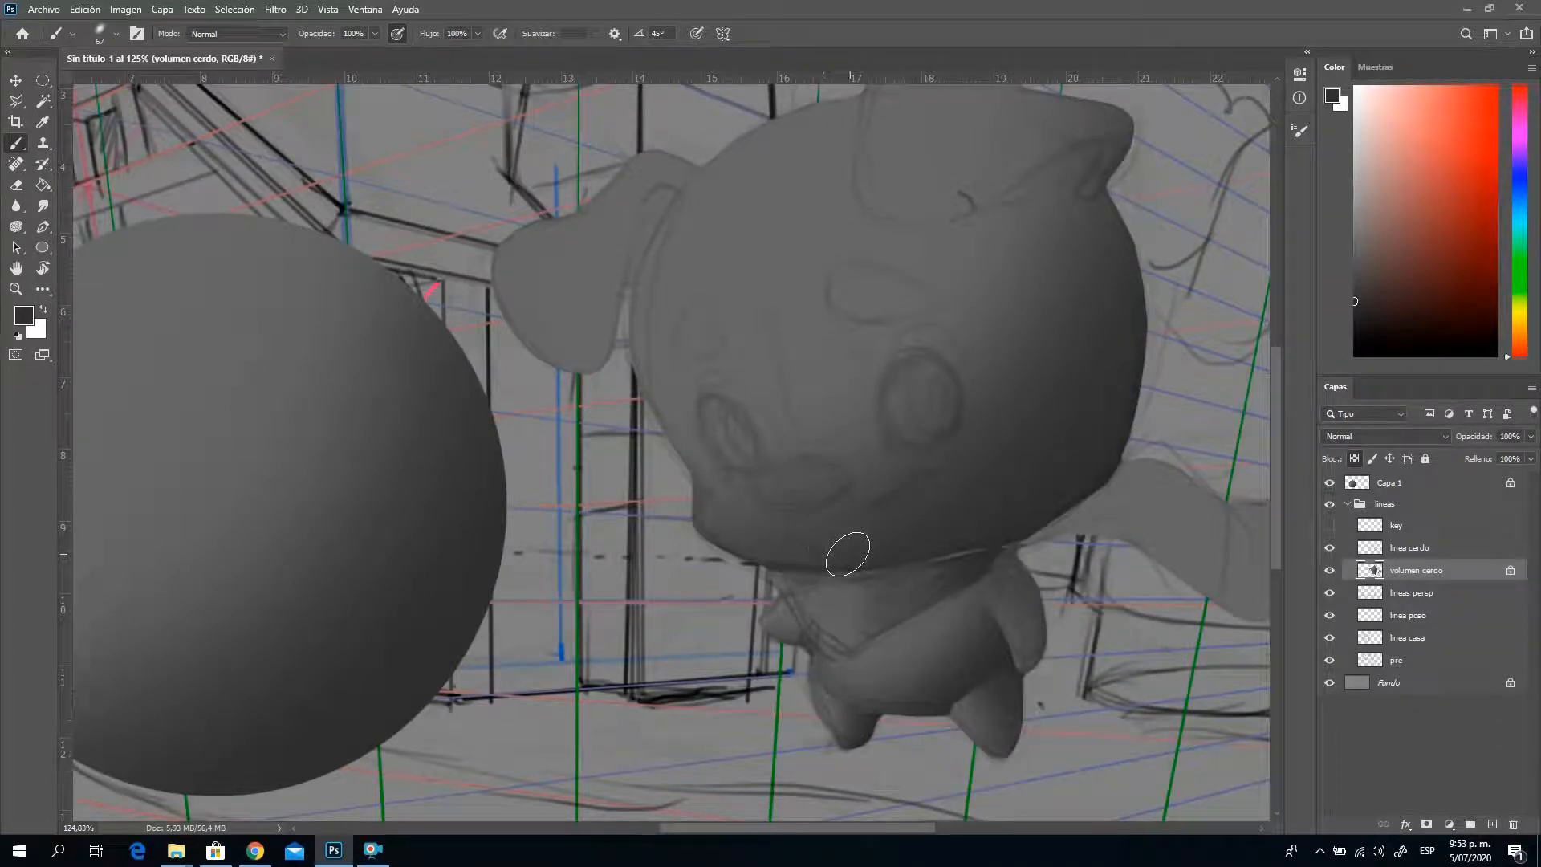
mouse_move(848, 554)
mouse_down()
mouse_move(1059, 557)
mouse_move(921, 555)
mouse_move(955, 543)
mouse_move(930, 542)
mouse_move(1082, 581)
mouse_move(867, 553)
mouse_move(1064, 563)
mouse_move(890, 556)
mouse_move(1001, 583)
mouse_move(1012, 576)
mouse_move(863, 557)
mouse_move(1032, 586)
mouse_up()
right_click(998, 511)
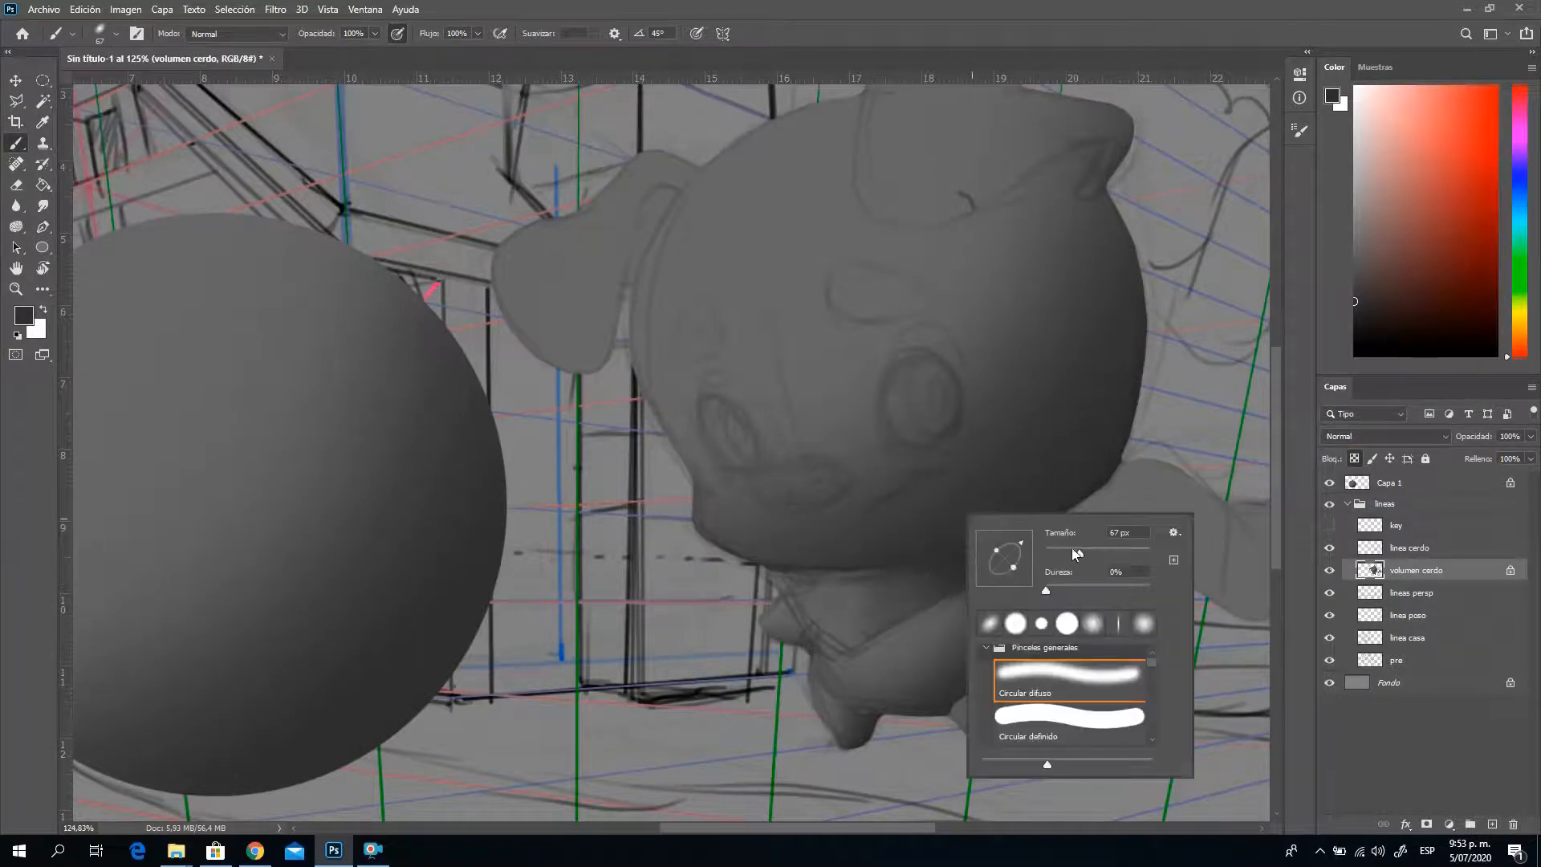
key(Return)
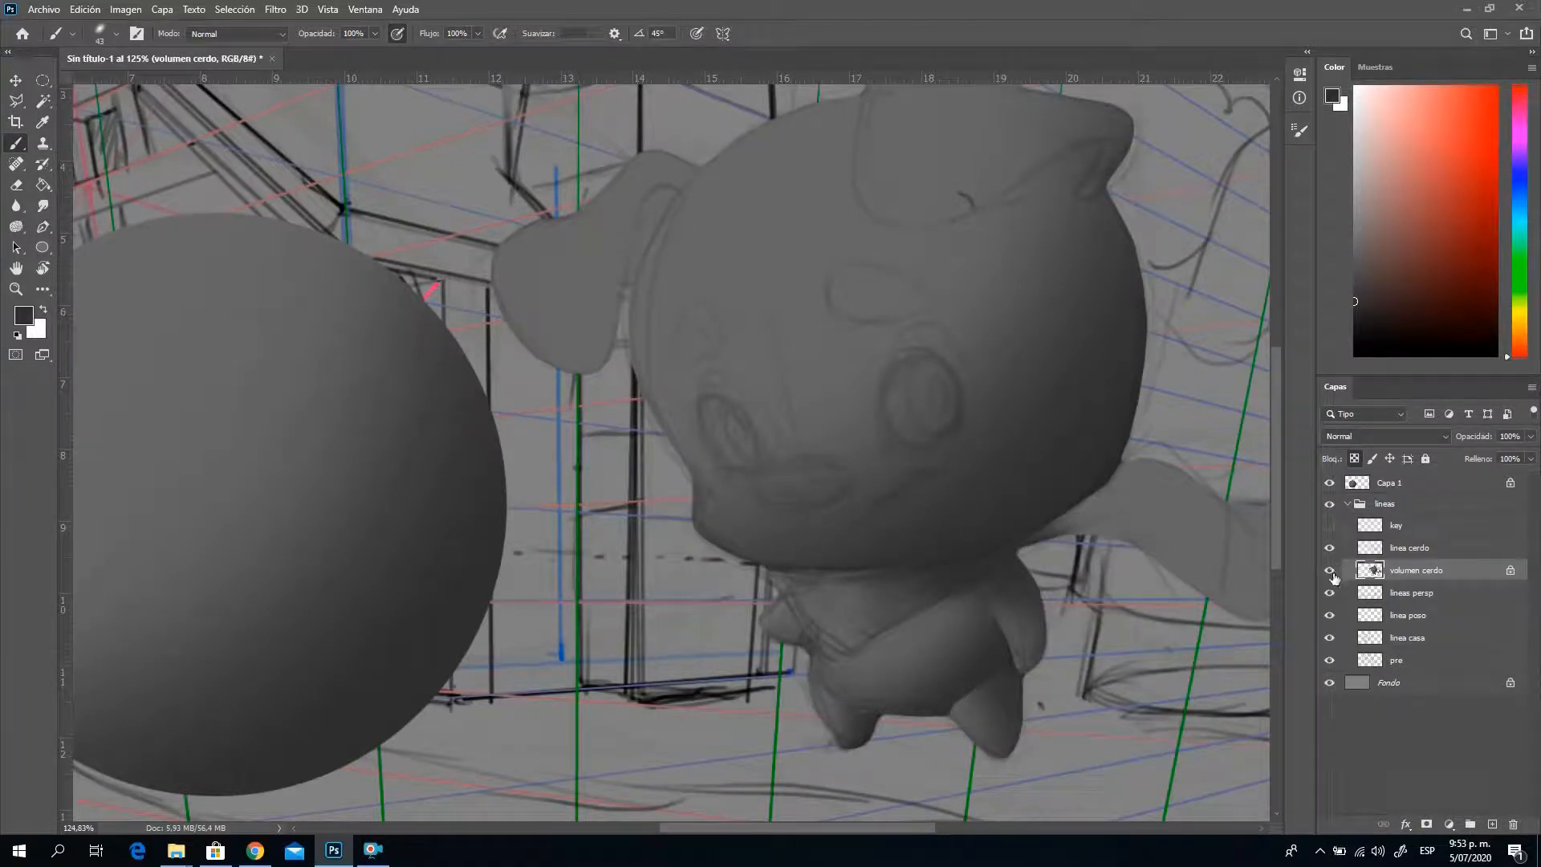
Compare the new shadow under the head with the "linea cerdo" and "volumen cerdo" layers switched off and on
click(1331, 547)
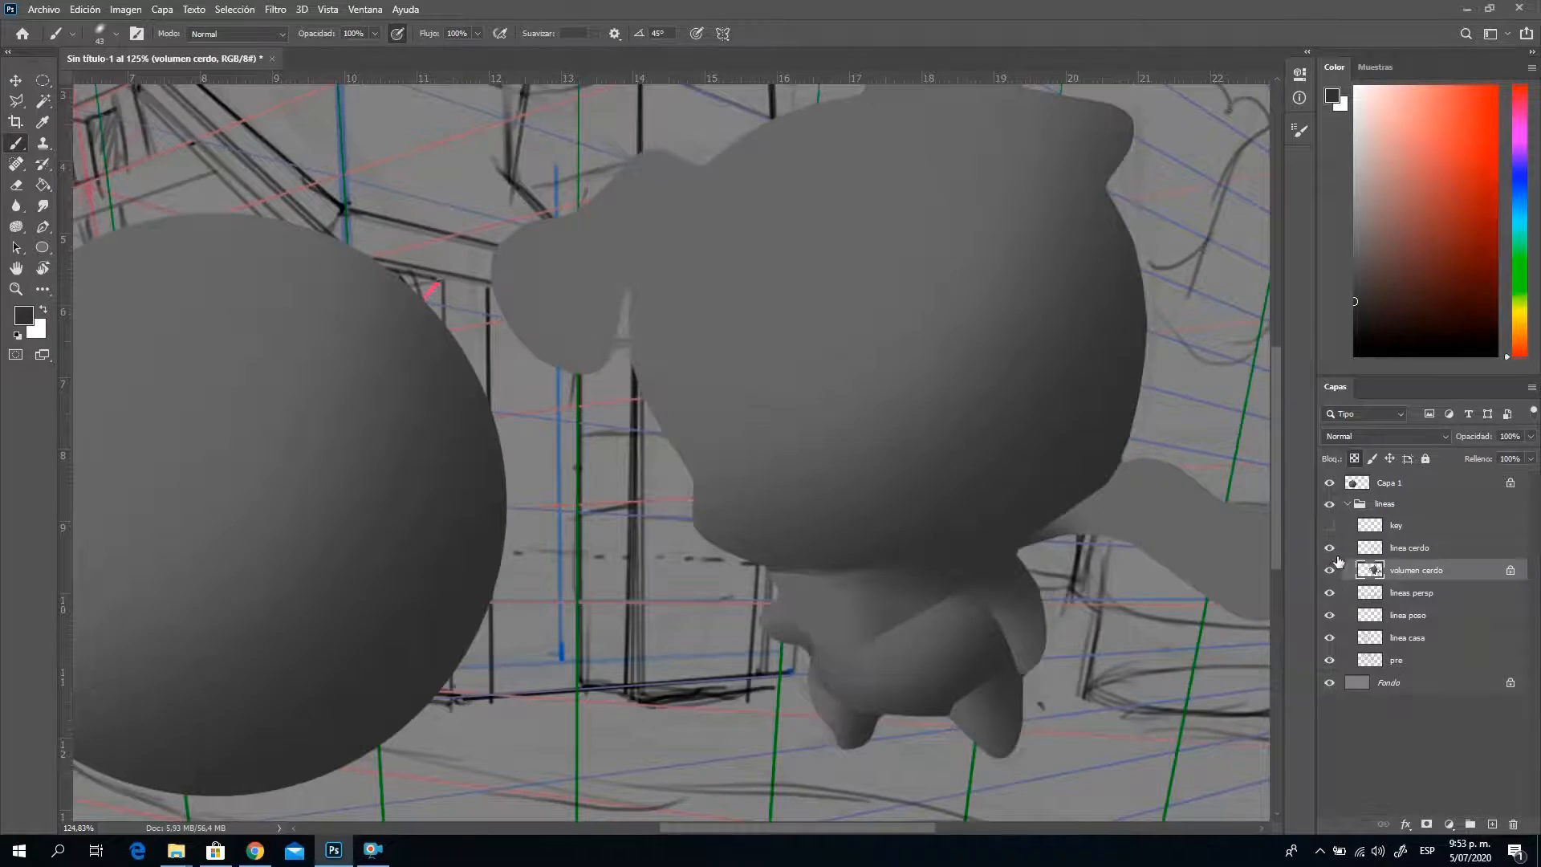
click(1333, 550)
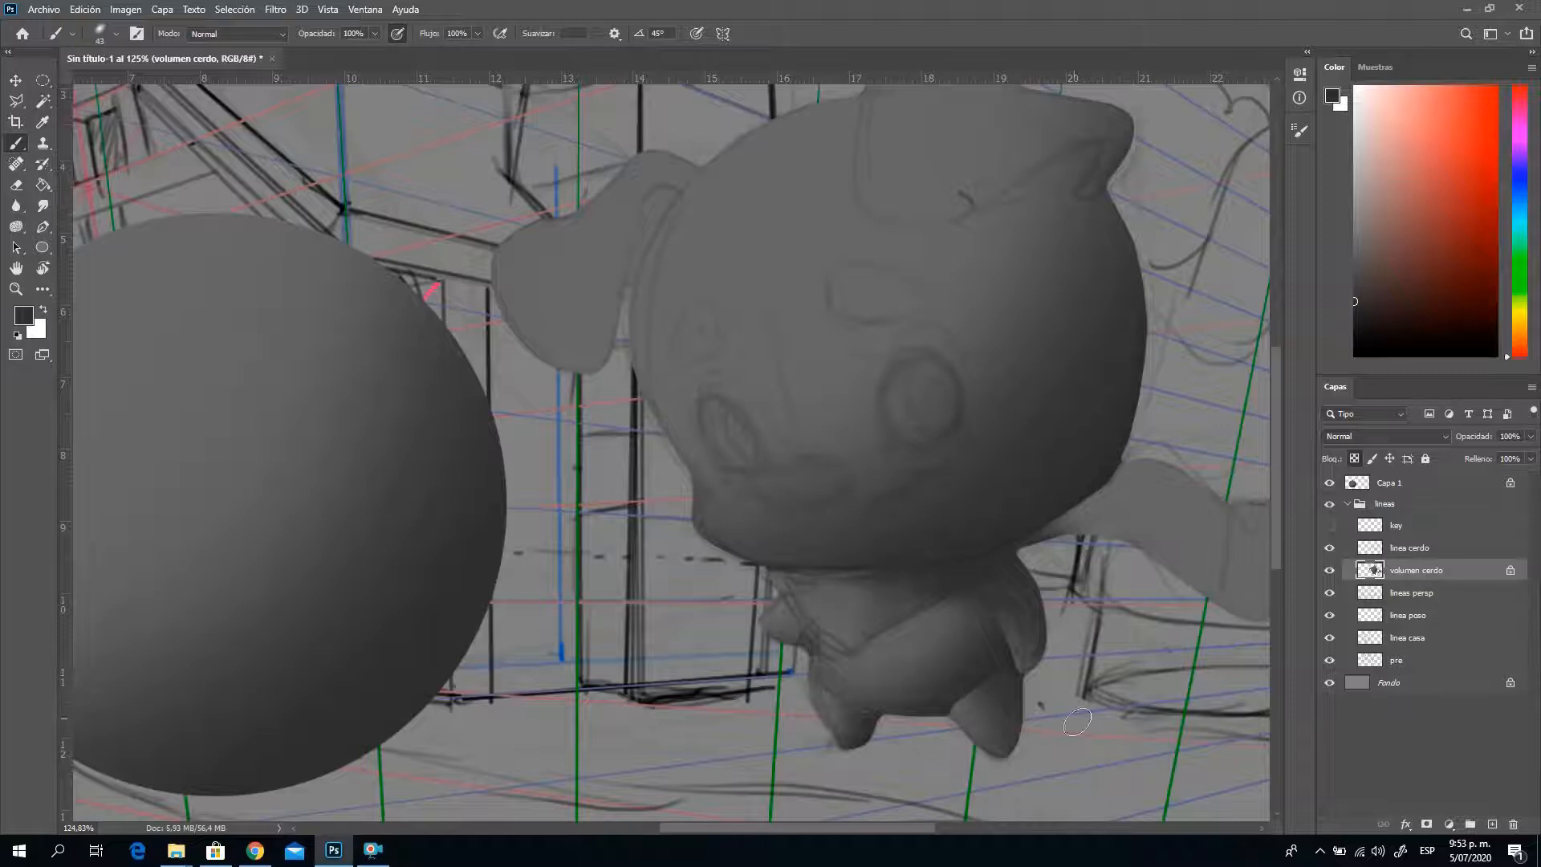
click(1329, 571)
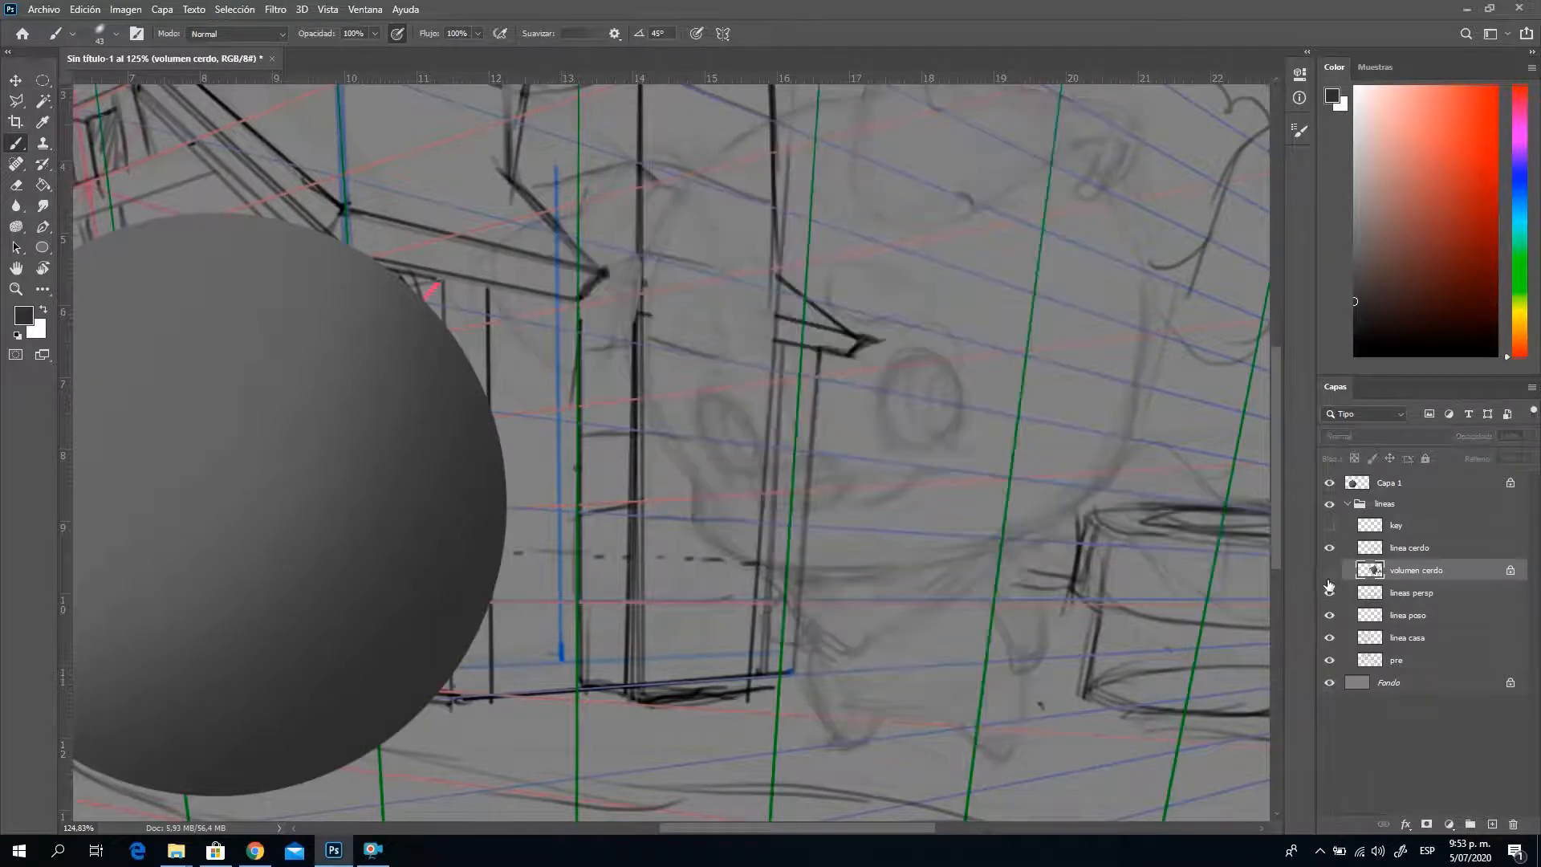
click(1328, 572)
click(1329, 550)
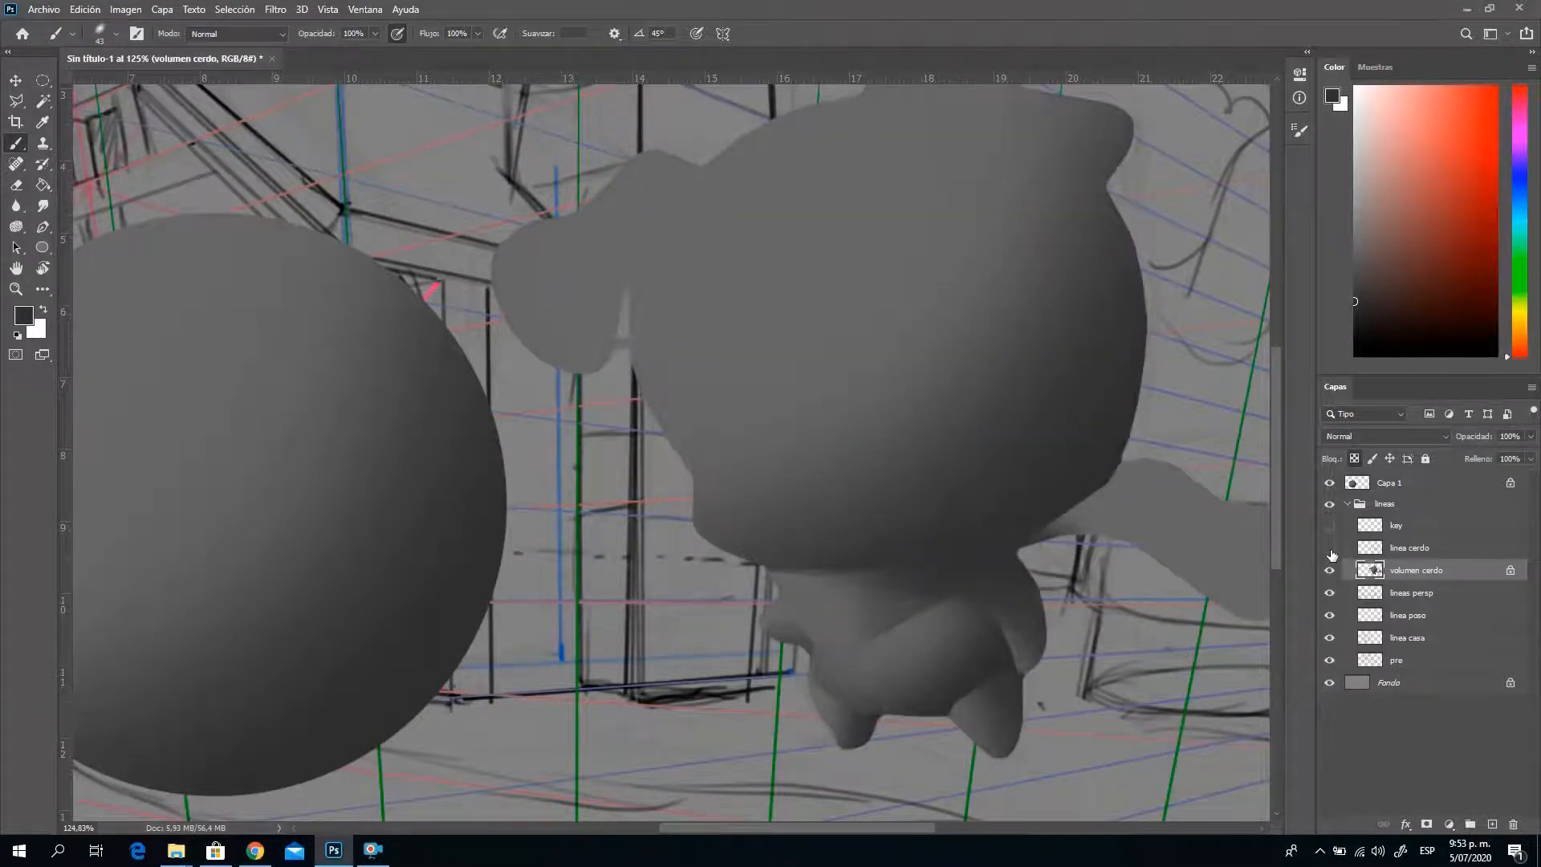
click(1329, 549)
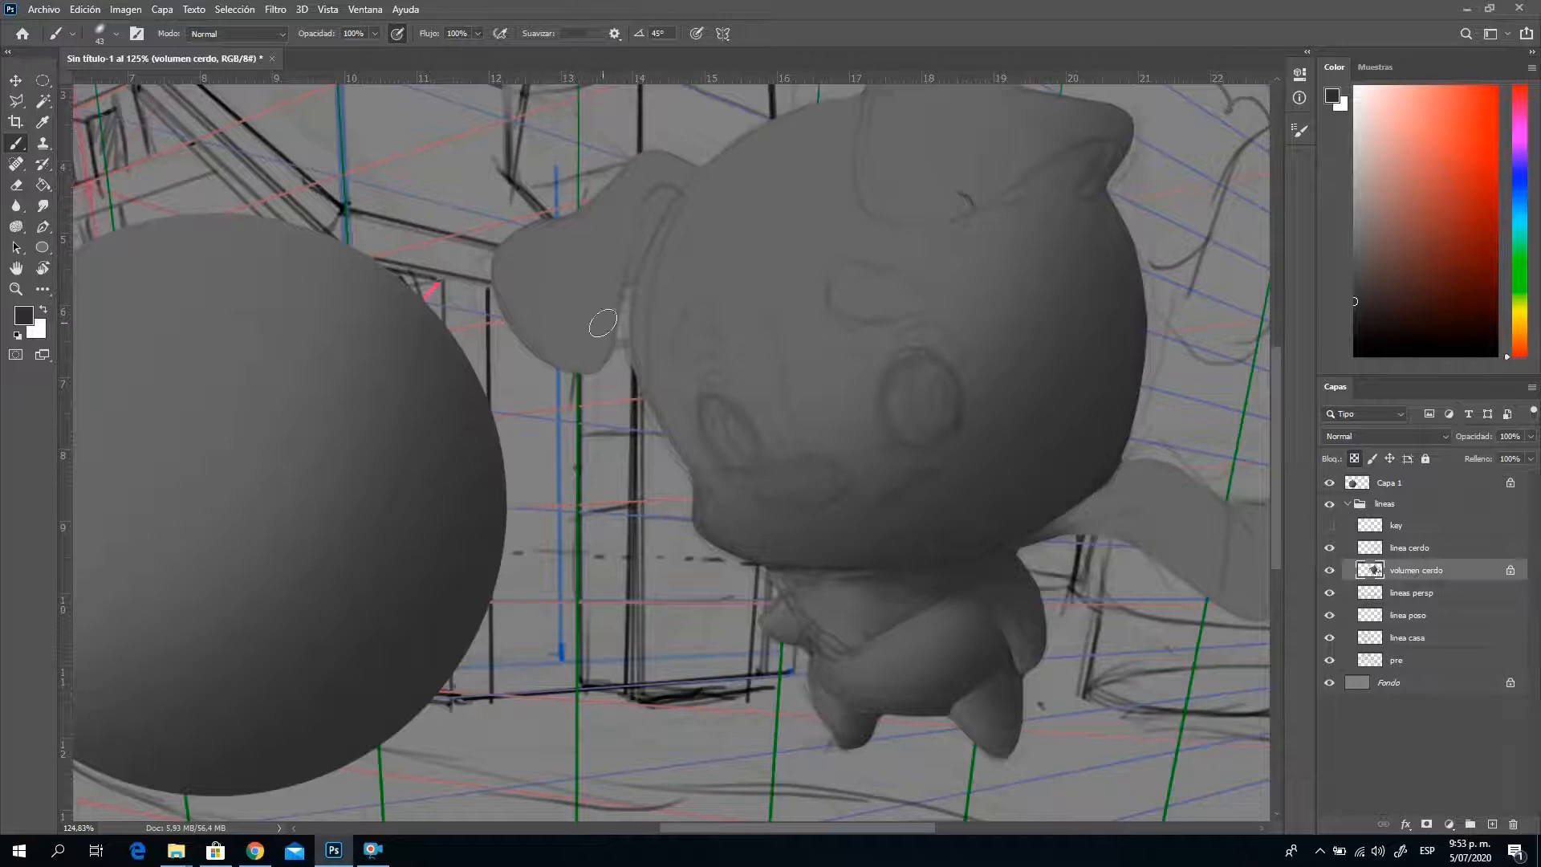
Brush a soft dark grey shadow down the pig's head beside the floppy ear
drag(602, 323, 792, 300)
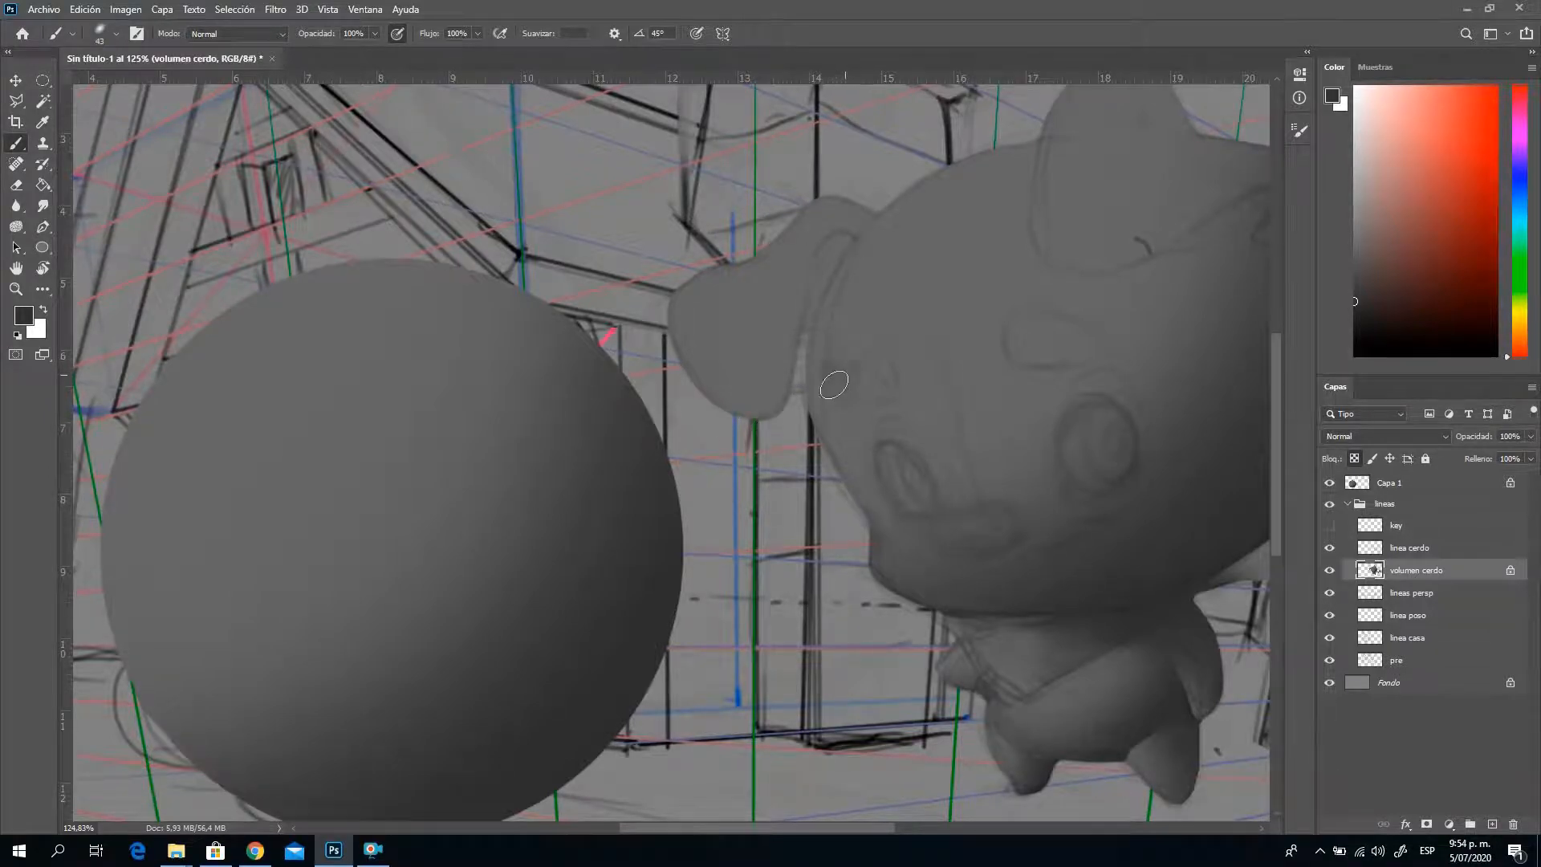
drag(850, 389, 833, 338)
drag(851, 241, 836, 371)
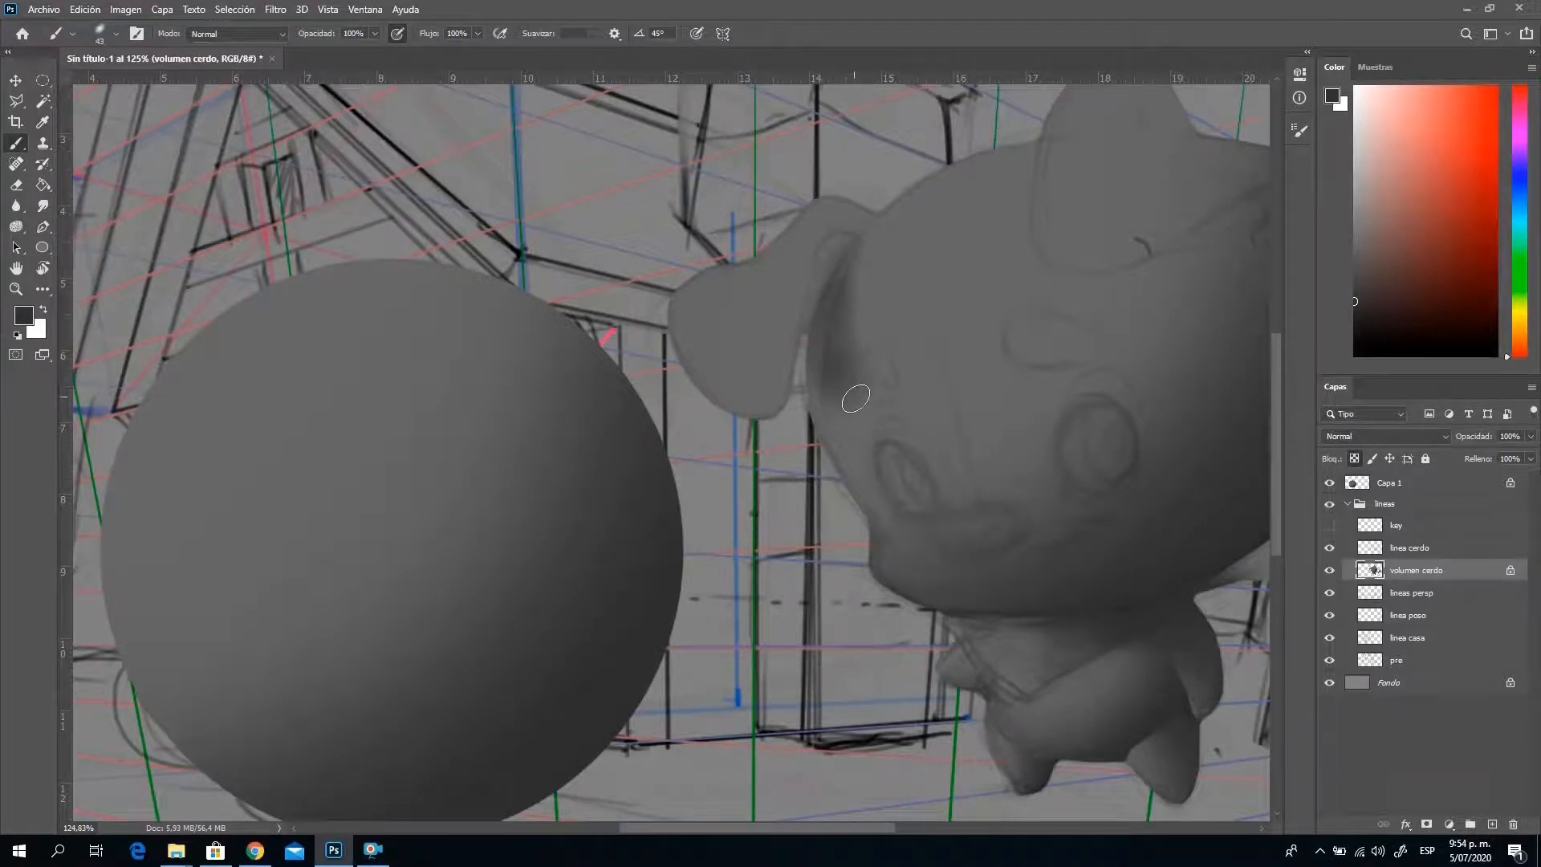
drag(847, 240, 843, 310)
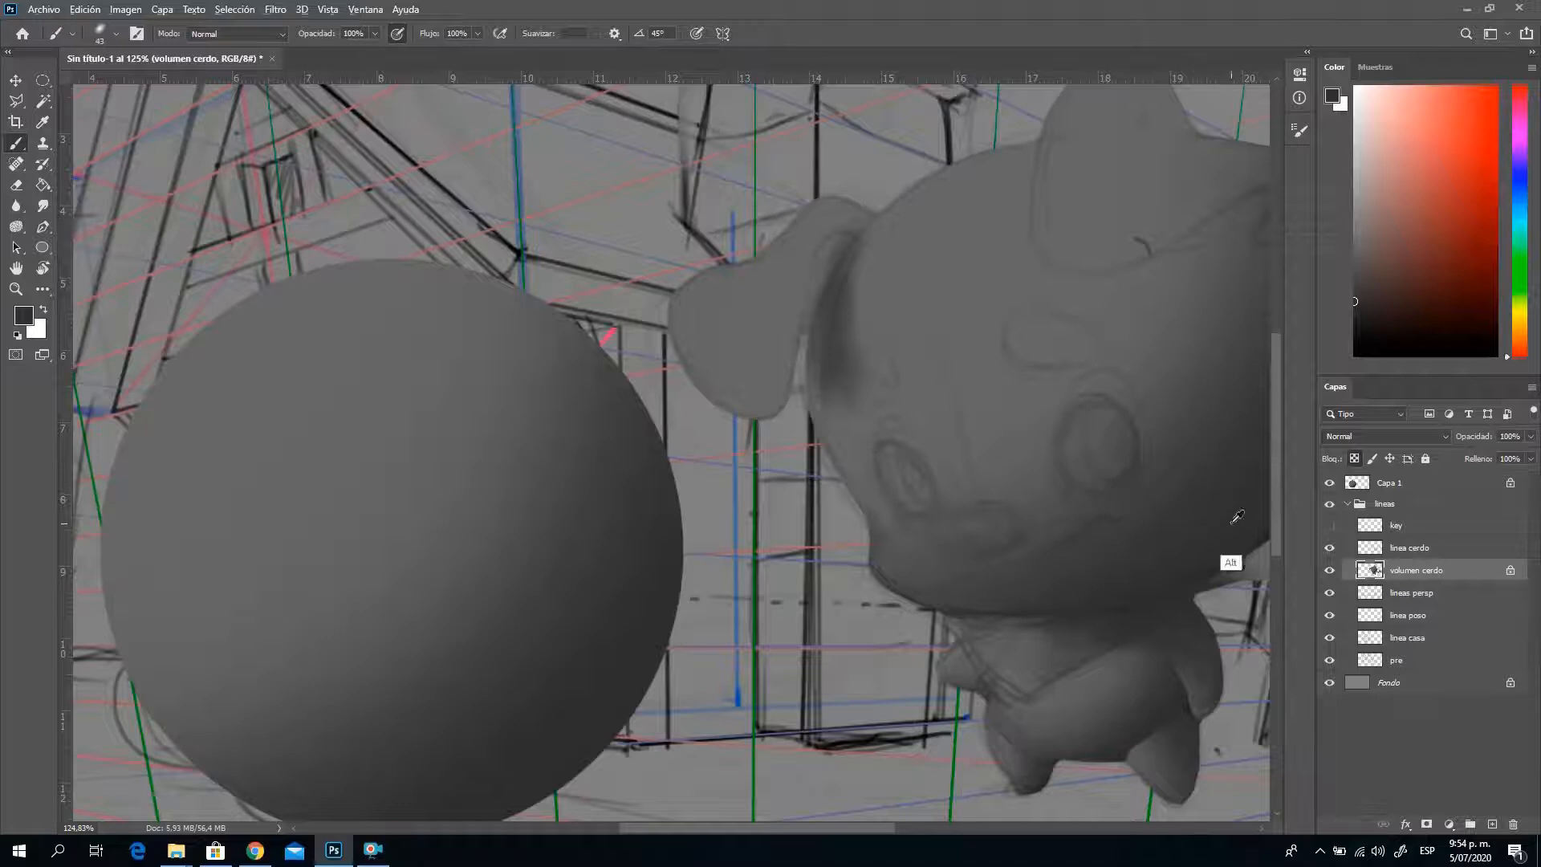
drag(844, 365, 836, 330)
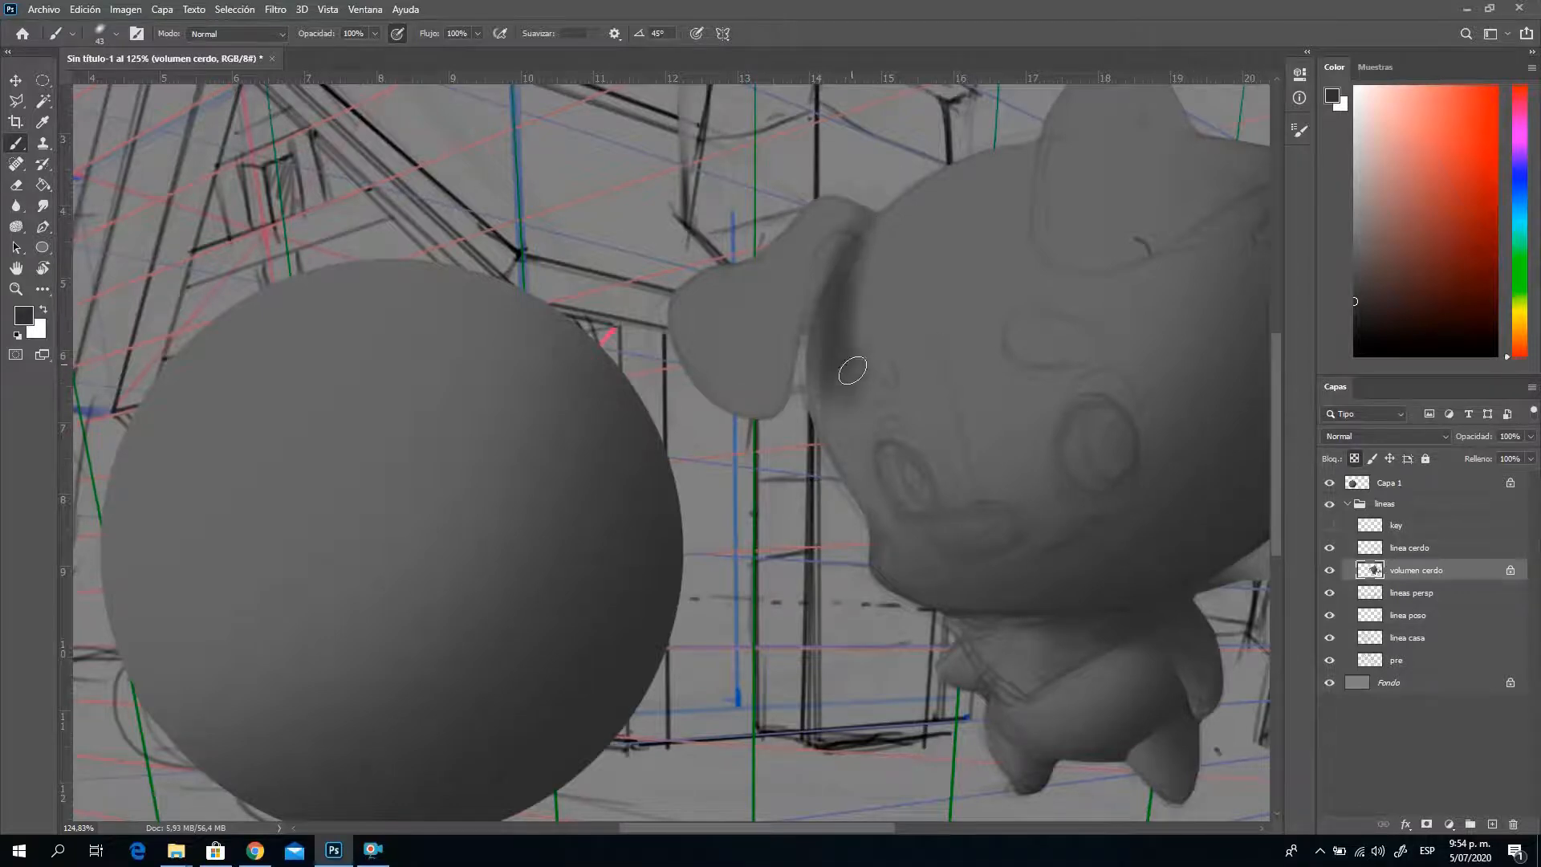
mouse_move(851, 390)
mouse_down()
mouse_move(832, 298)
mouse_move(854, 339)
mouse_move(858, 317)
mouse_move(834, 401)
mouse_move(826, 302)
mouse_move(854, 401)
mouse_move(816, 289)
mouse_up()
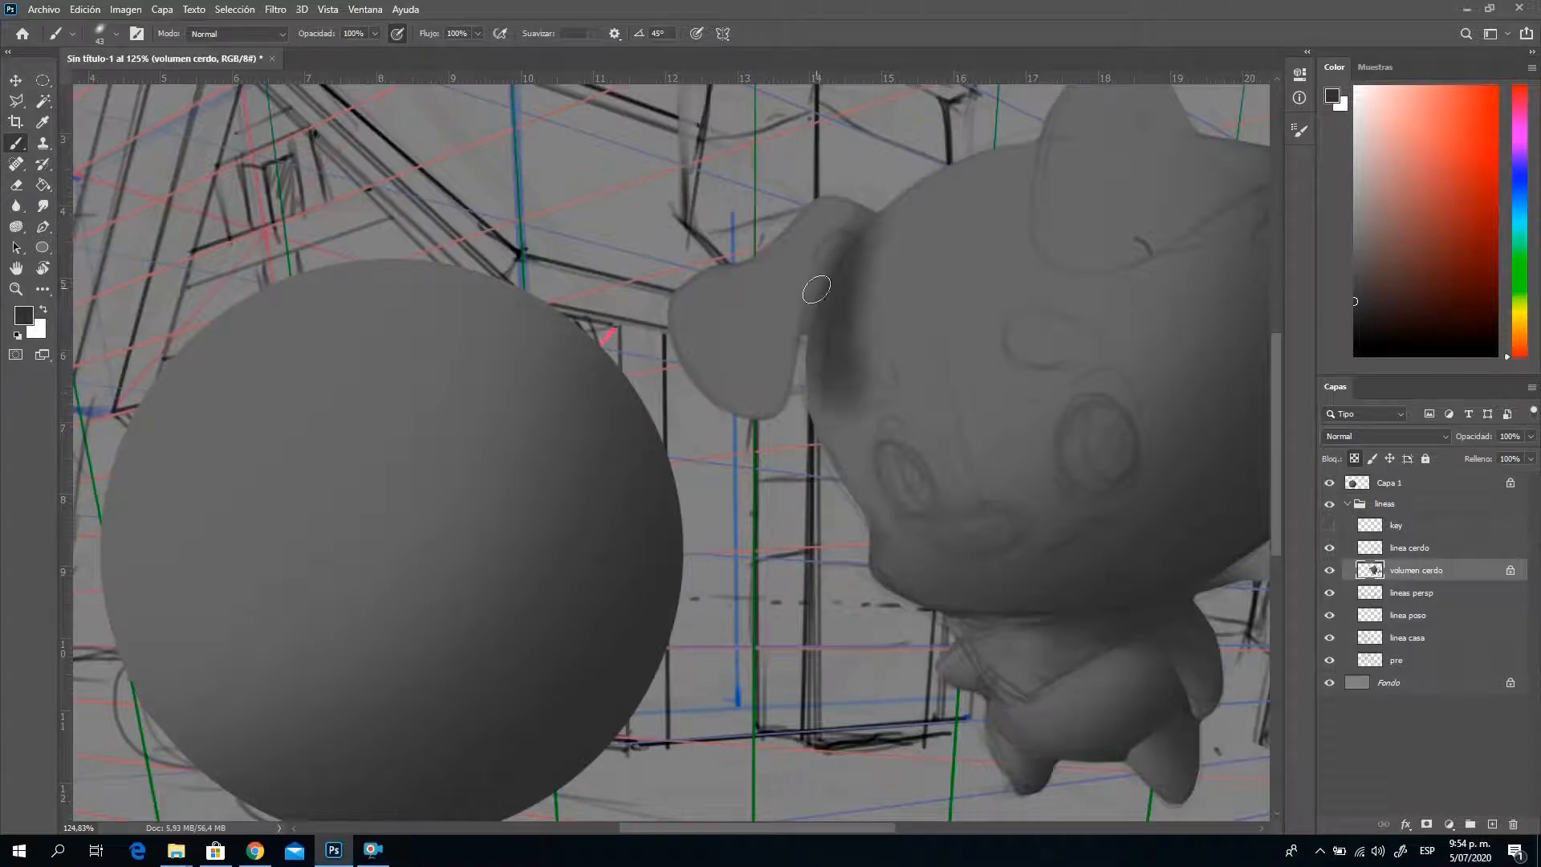
Brush dark grey along the floppy ear's inner edge, from its fold down to the tip
mouse_move(853, 233)
mouse_down()
mouse_move(825, 247)
mouse_move(834, 275)
mouse_move(849, 237)
mouse_move(817, 276)
mouse_move(841, 238)
mouse_move(818, 253)
mouse_move(856, 235)
mouse_move(819, 240)
mouse_move(792, 407)
mouse_up()
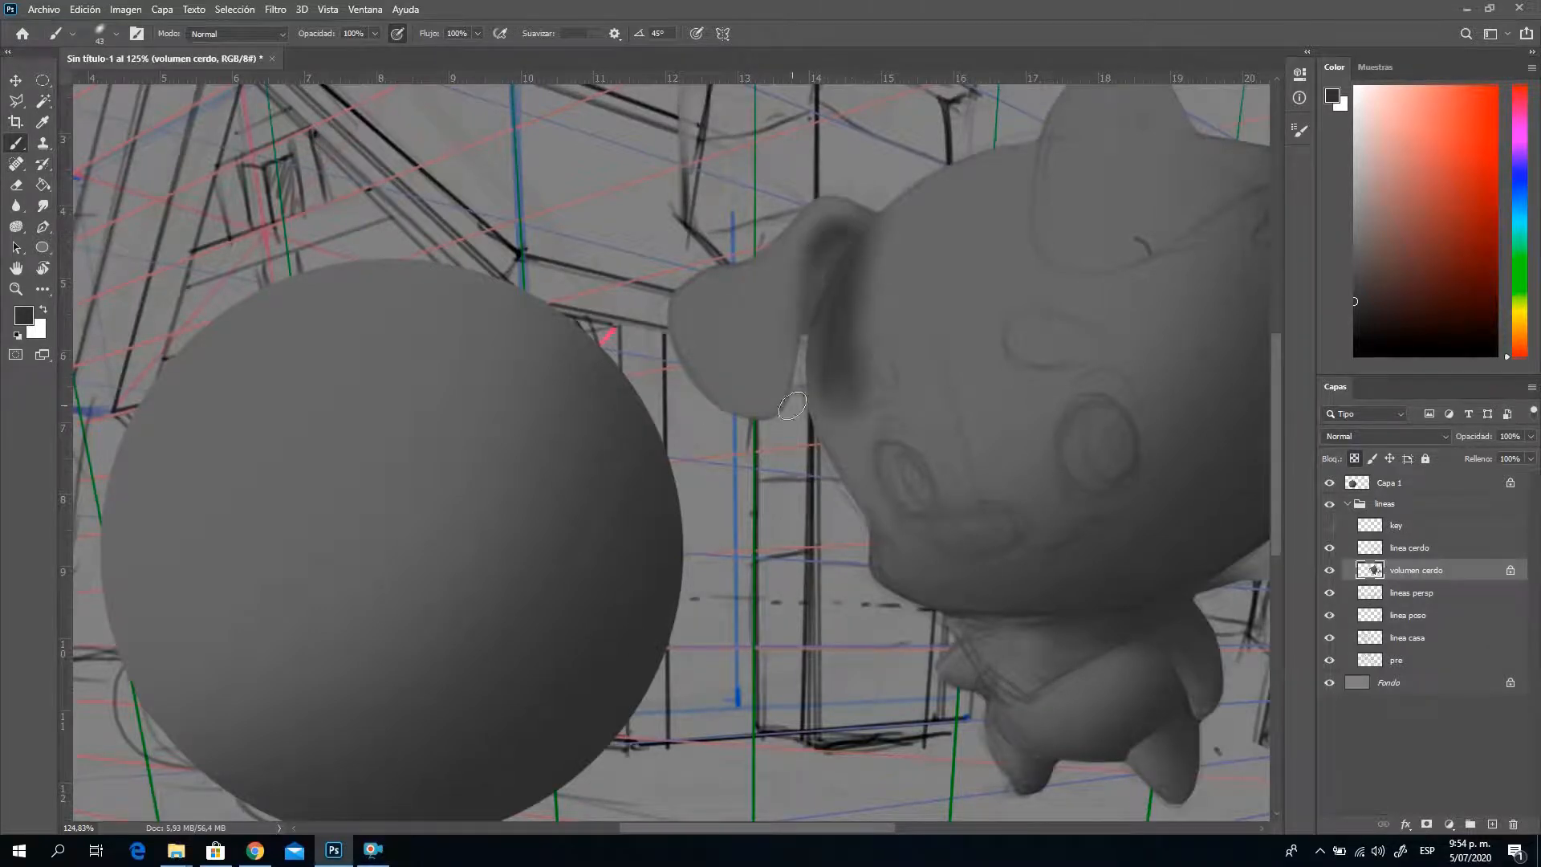
drag(843, 230, 777, 422)
drag(833, 255, 777, 410)
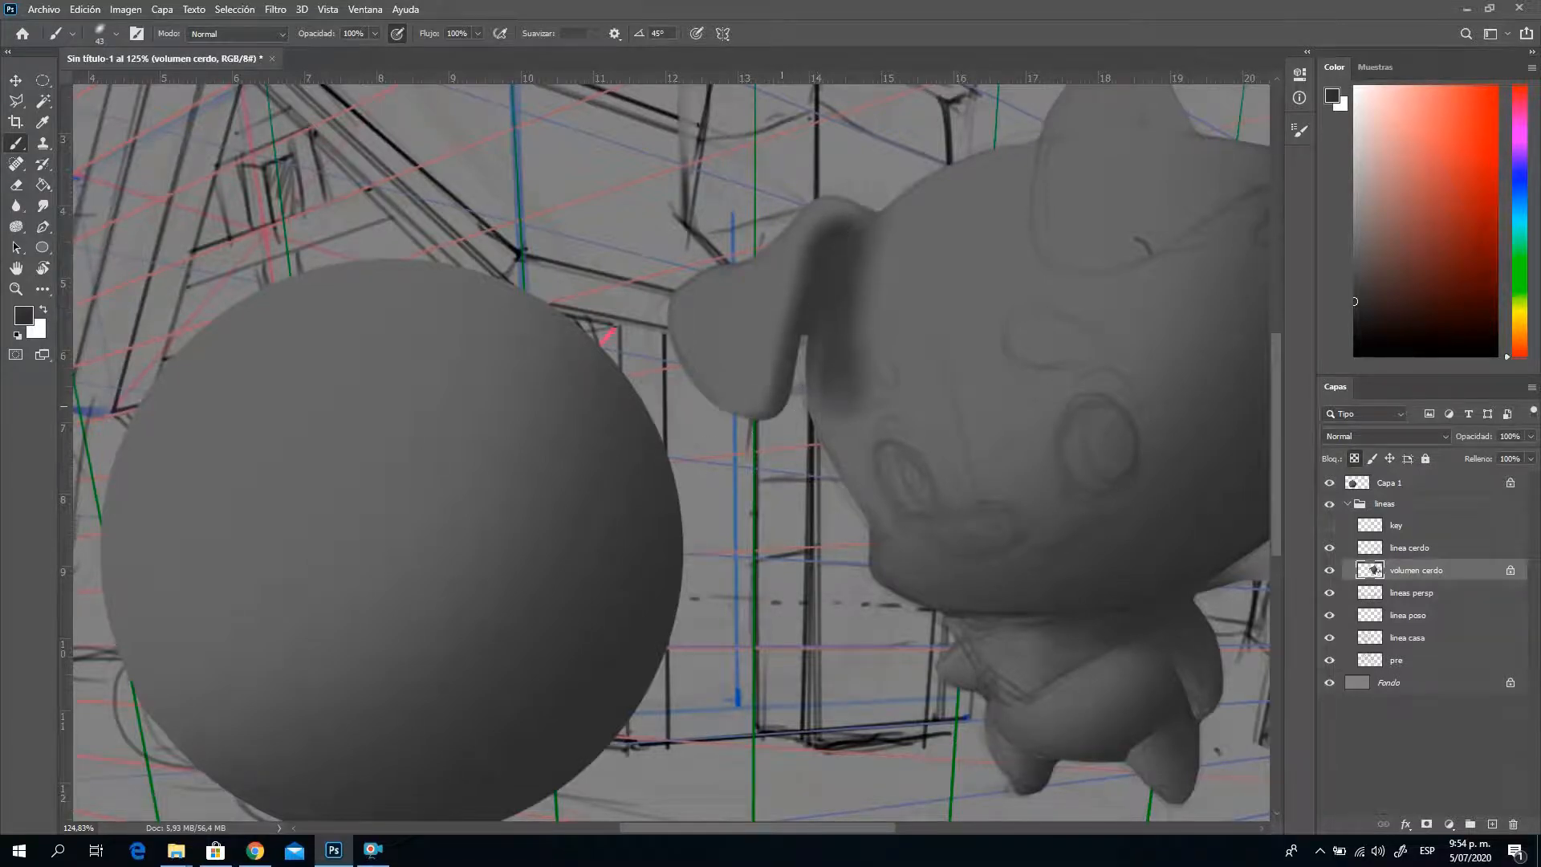
Sample a mid grey and a lighter grey from the sphere and blend the shading of the floppy ear
alt+click(509, 485)
alt+click(457, 305)
mouse_move(1074, 328)
mouse_down()
mouse_move(785, 303)
mouse_move(782, 317)
mouse_up()
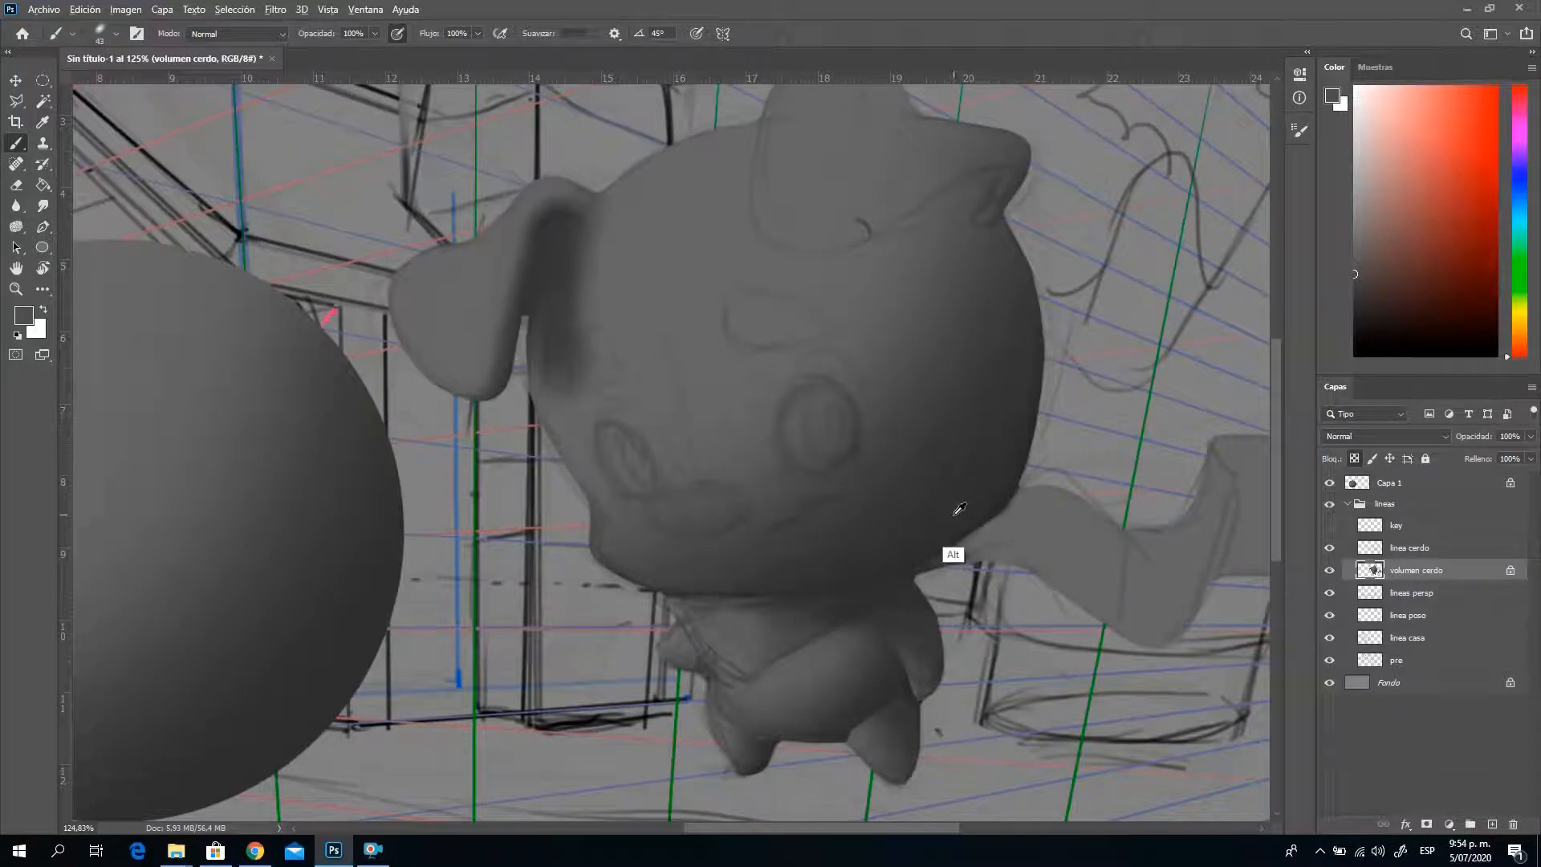
Shade the raised ear's upper part softly on the "volumen cerdo" layer with greys sampled from the head and sphere
alt+click(958, 545)
drag(918, 261, 1028, 321)
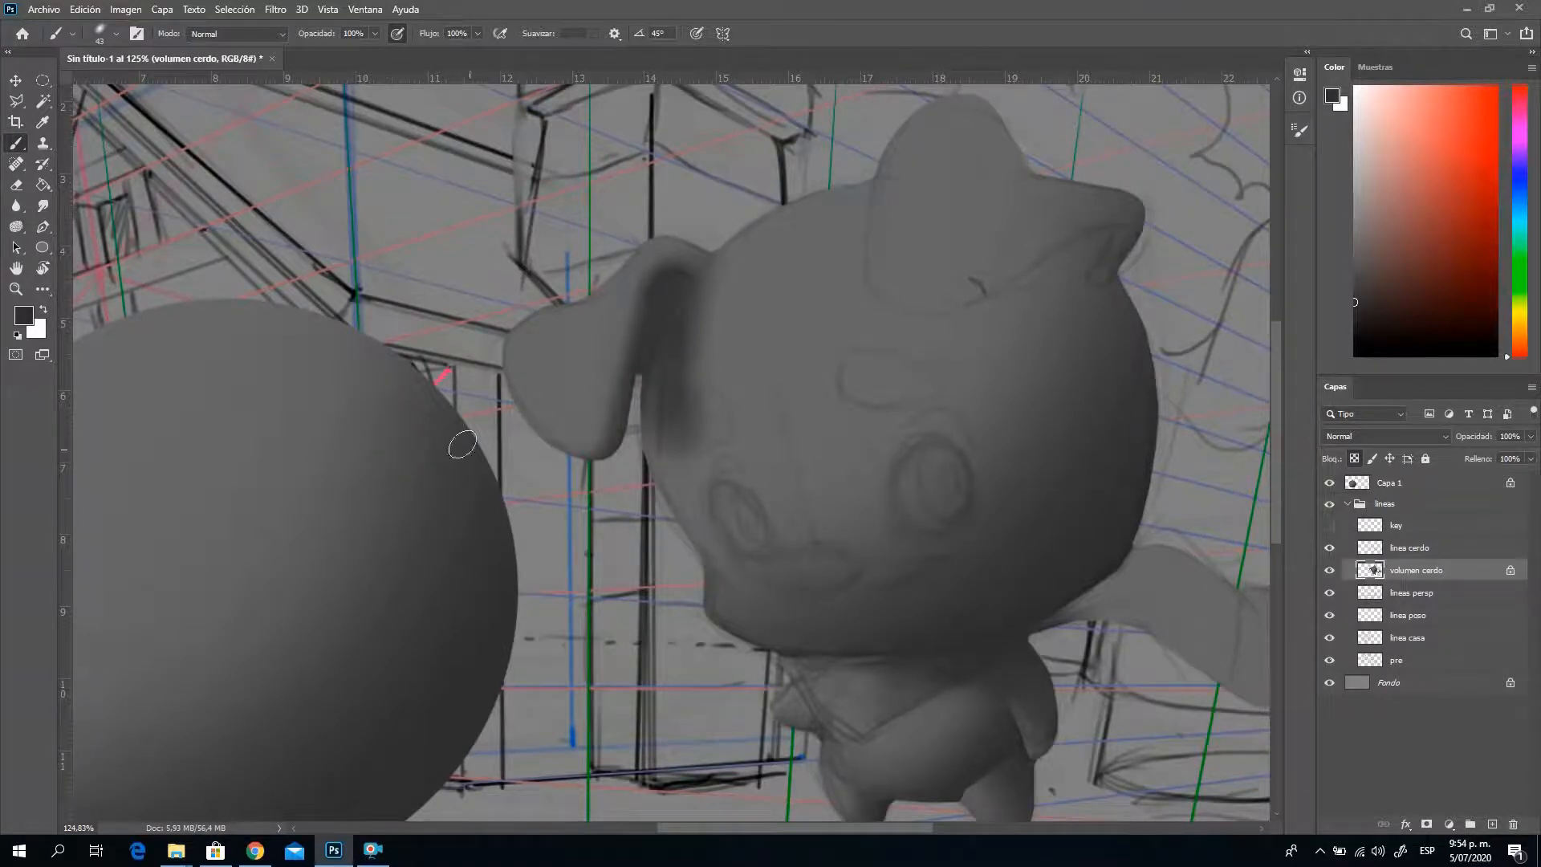
alt+click(426, 461)
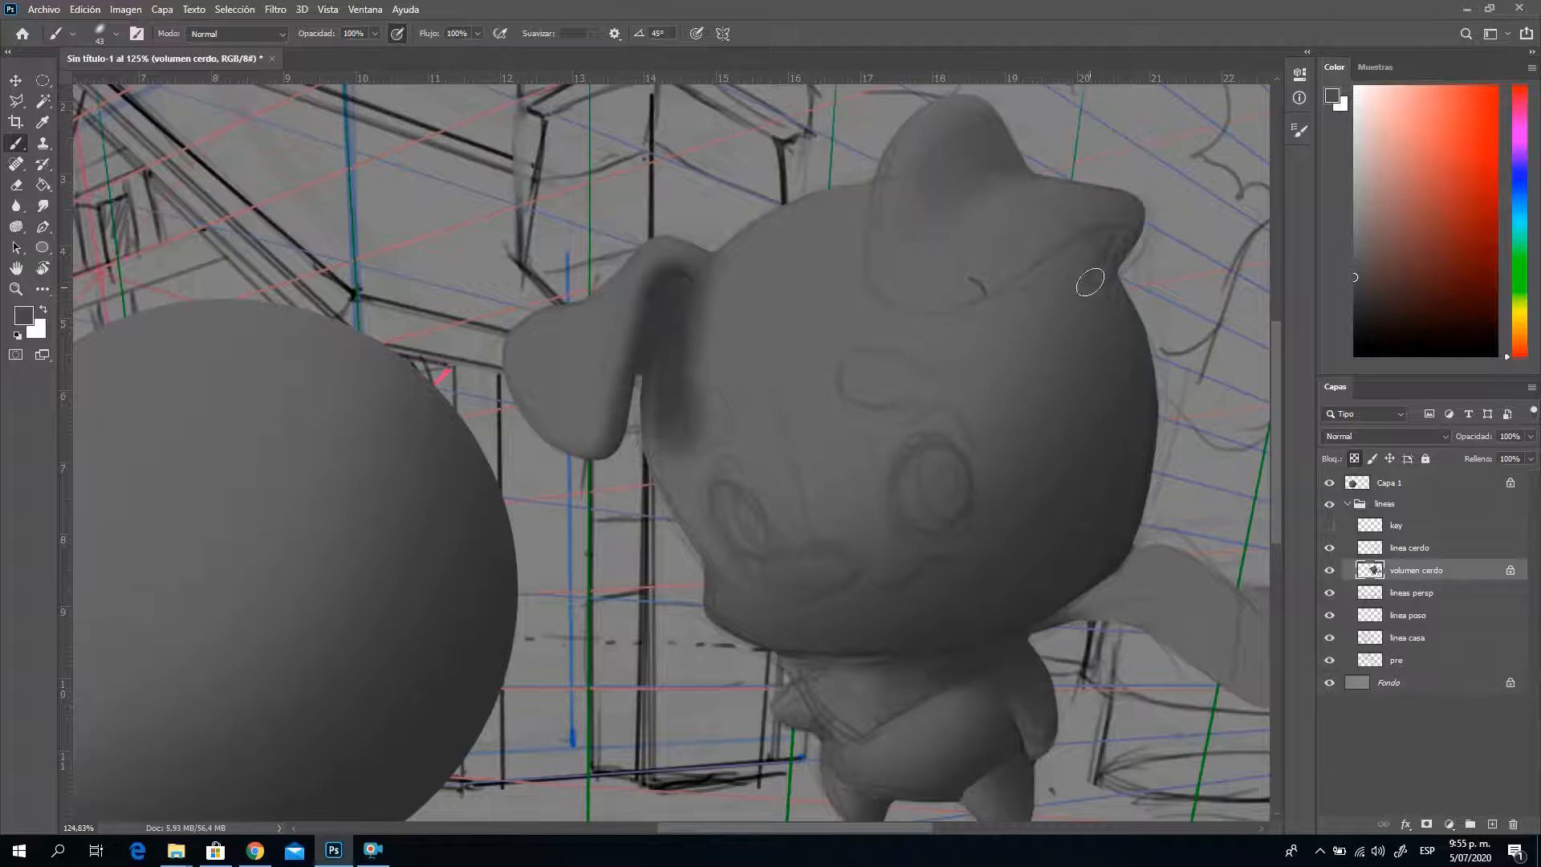
Sample a darker grey from the sphere and brush a soft shadow beneath the raised ear's folded edge, out to its tip
alt+click(481, 655)
mouse_move(998, 320)
mouse_down()
mouse_move(970, 310)
mouse_move(998, 331)
mouse_move(975, 301)
mouse_move(1007, 306)
mouse_move(1011, 337)
mouse_move(984, 315)
mouse_move(1014, 306)
mouse_move(986, 295)
mouse_move(1022, 284)
mouse_move(976, 297)
mouse_move(1030, 277)
mouse_move(987, 309)
mouse_move(1092, 246)
mouse_move(1020, 312)
mouse_move(1098, 244)
mouse_move(1019, 318)
mouse_move(1099, 258)
mouse_move(1039, 301)
mouse_move(1072, 249)
mouse_move(1103, 236)
mouse_move(1043, 263)
mouse_move(1097, 276)
mouse_move(953, 300)
mouse_move(994, 339)
mouse_move(1102, 253)
mouse_move(997, 329)
mouse_move(1026, 328)
mouse_move(1119, 261)
mouse_move(1014, 308)
mouse_move(1105, 234)
mouse_move(1095, 262)
mouse_move(1012, 293)
mouse_move(1012, 278)
mouse_move(977, 308)
mouse_move(1101, 253)
mouse_move(1038, 303)
mouse_move(1126, 273)
mouse_move(1077, 266)
mouse_move(1153, 244)
mouse_move(1124, 259)
mouse_up()
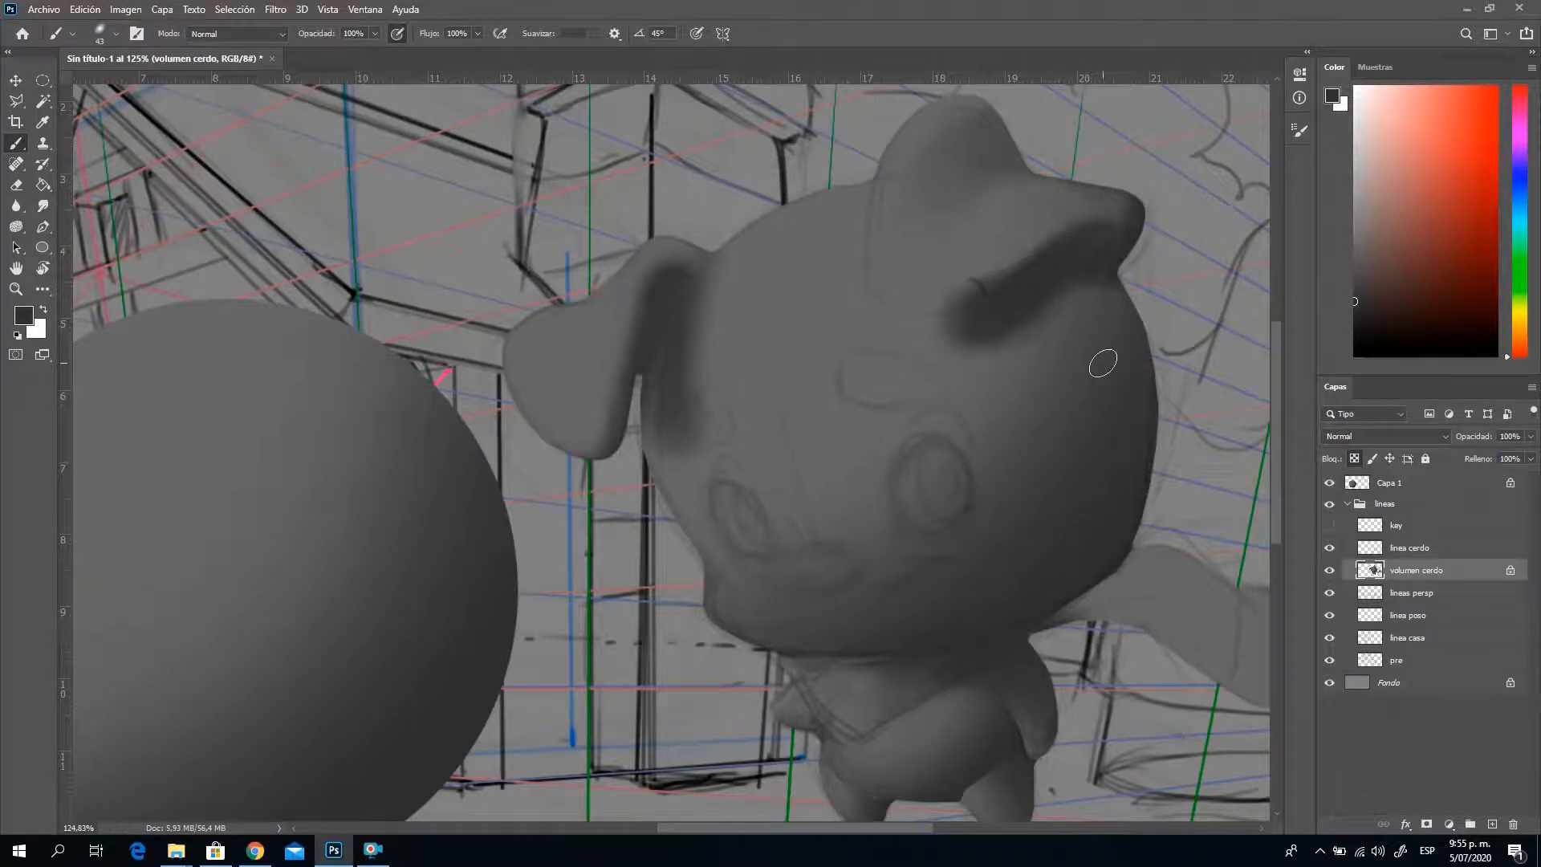
mouse_move(967, 325)
mouse_down()
mouse_move(1014, 335)
mouse_move(946, 305)
mouse_move(1057, 275)
mouse_up()
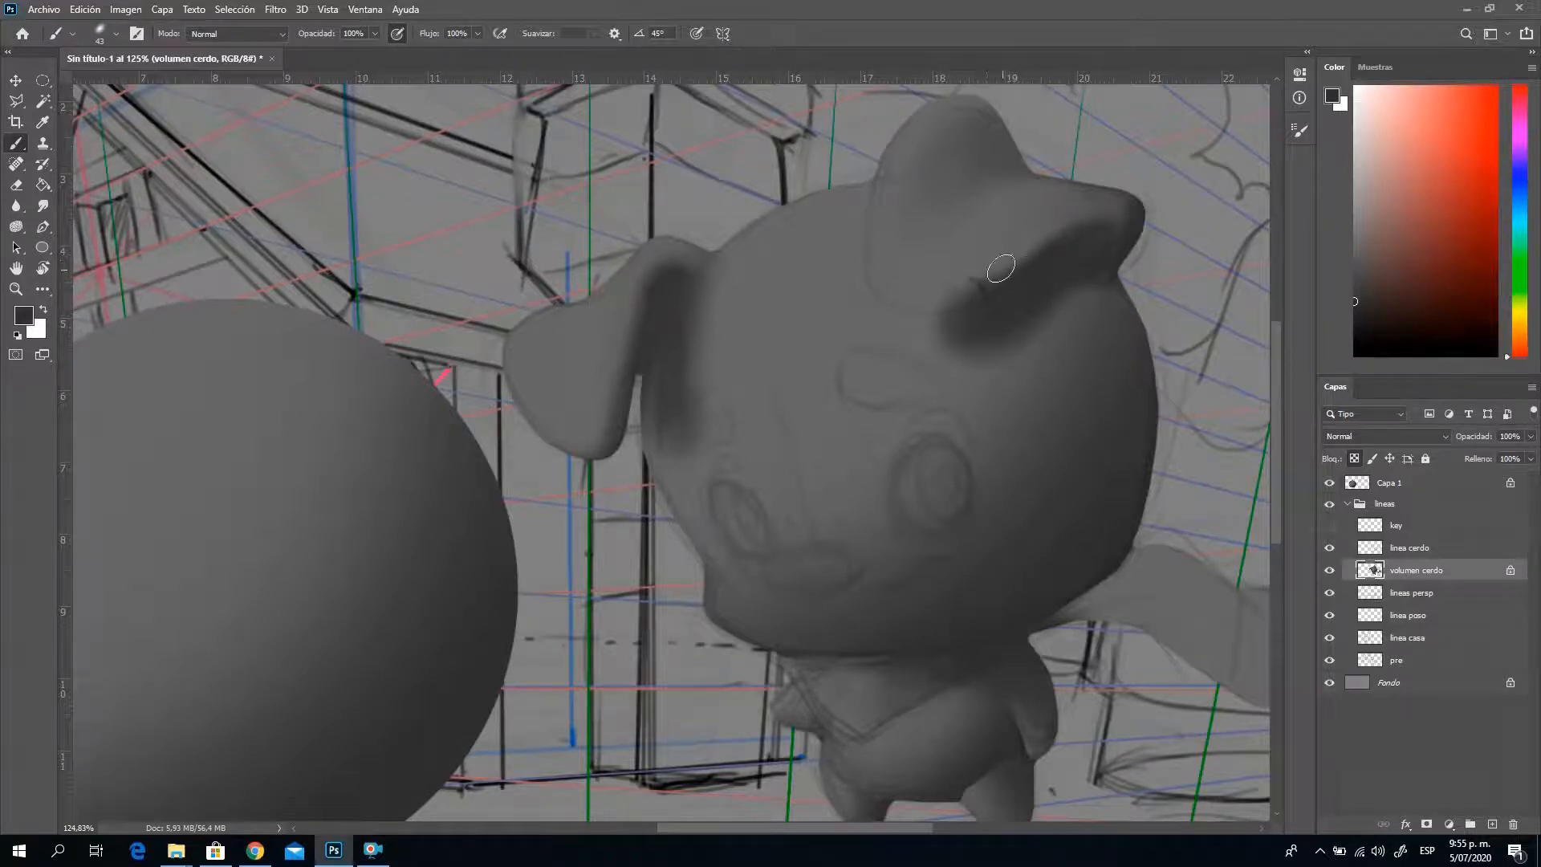
Sample a mid grey from the sphere, set the soft brush to 31 px, and outline the raised ear with a lasso selection
key(alt)
alt+click(368, 523)
right_click(817, 390)
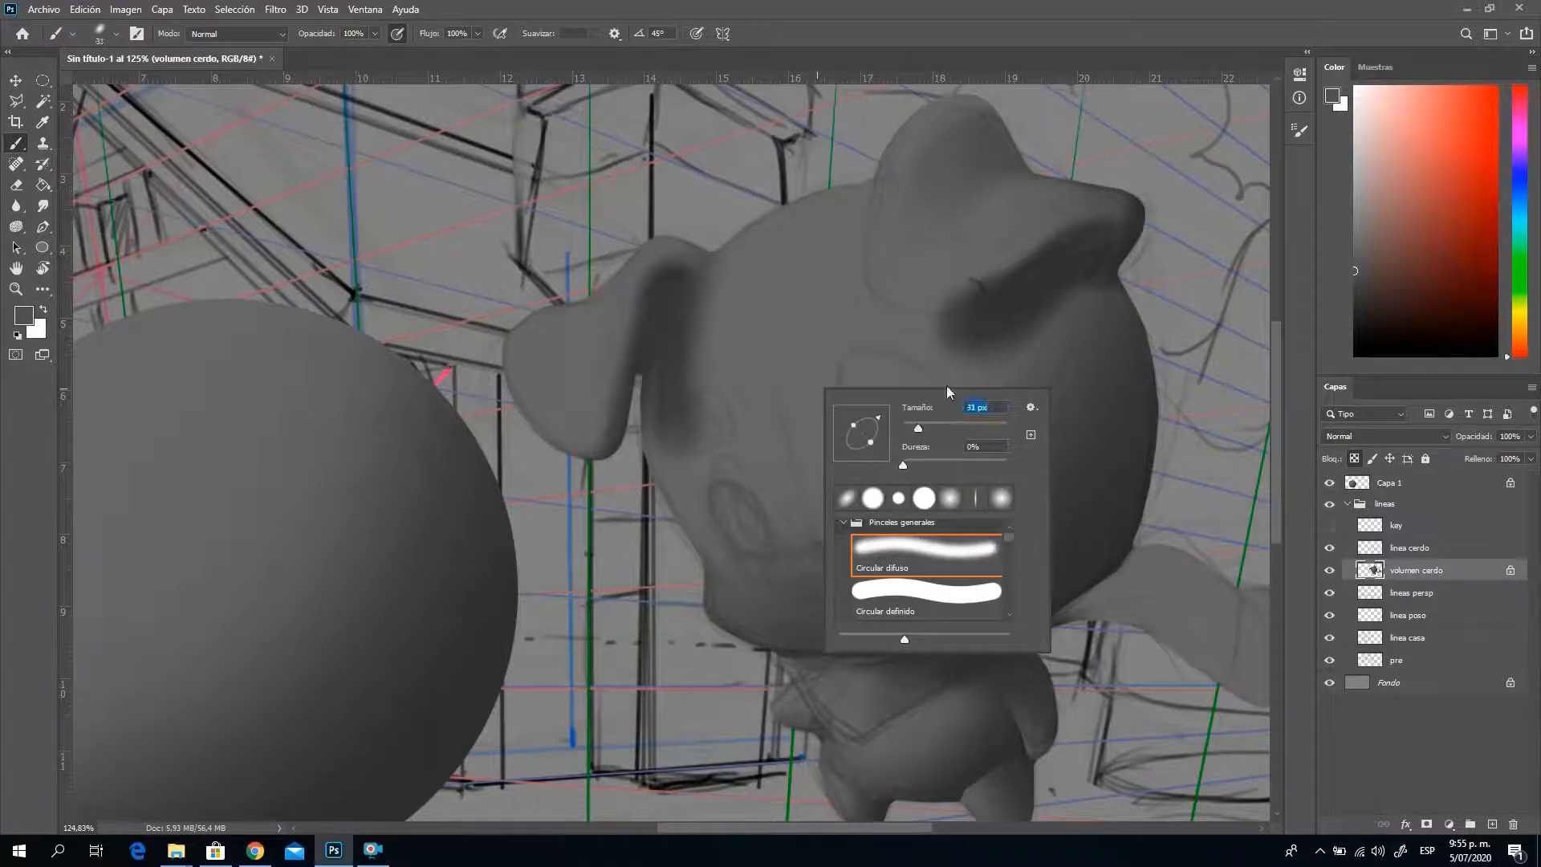
key(Return)
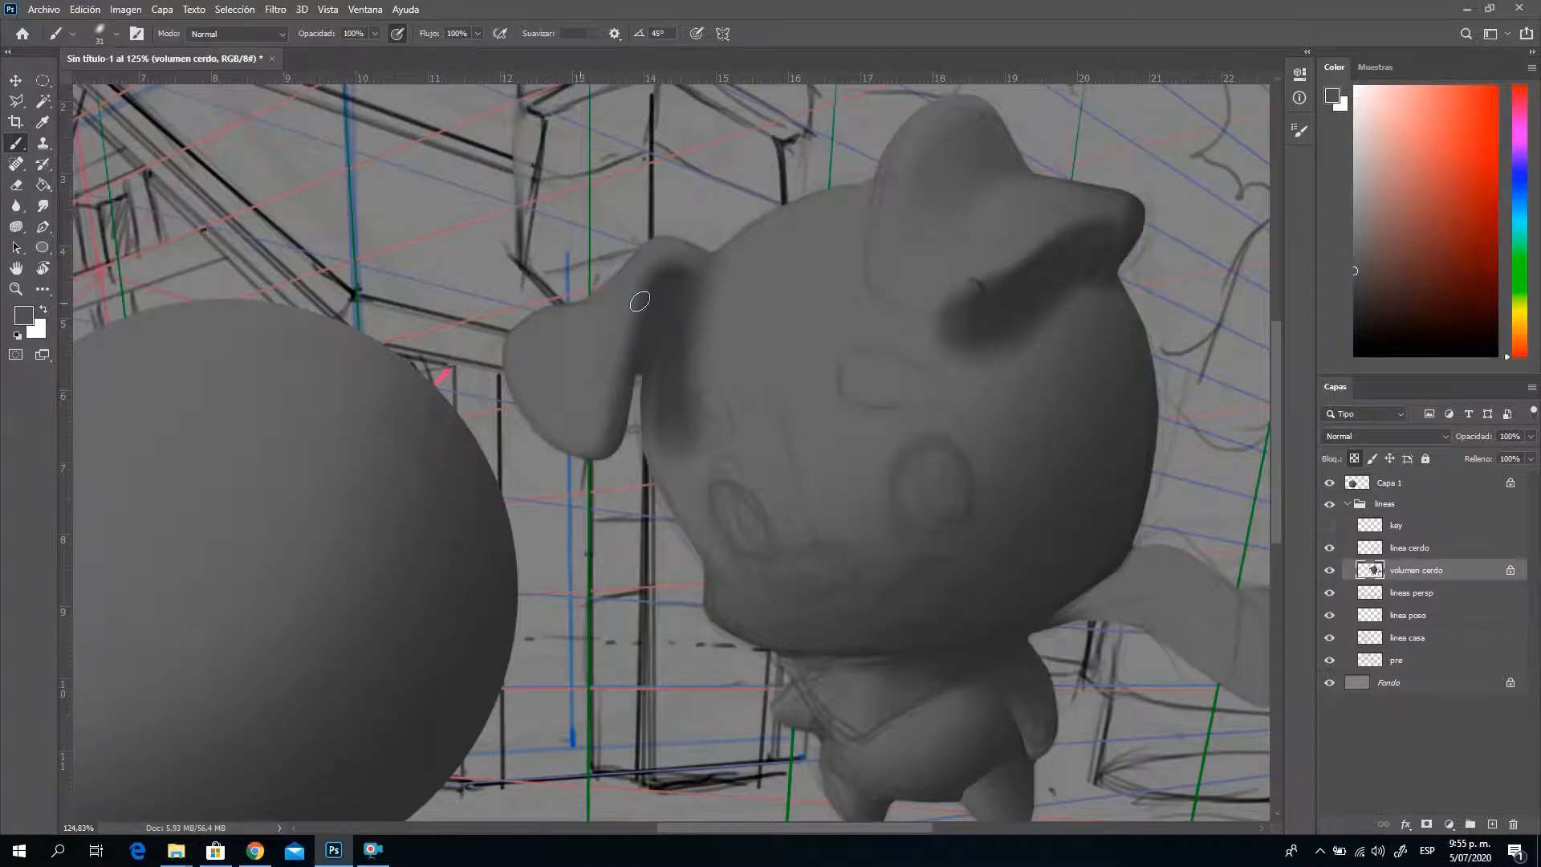
click(16, 100)
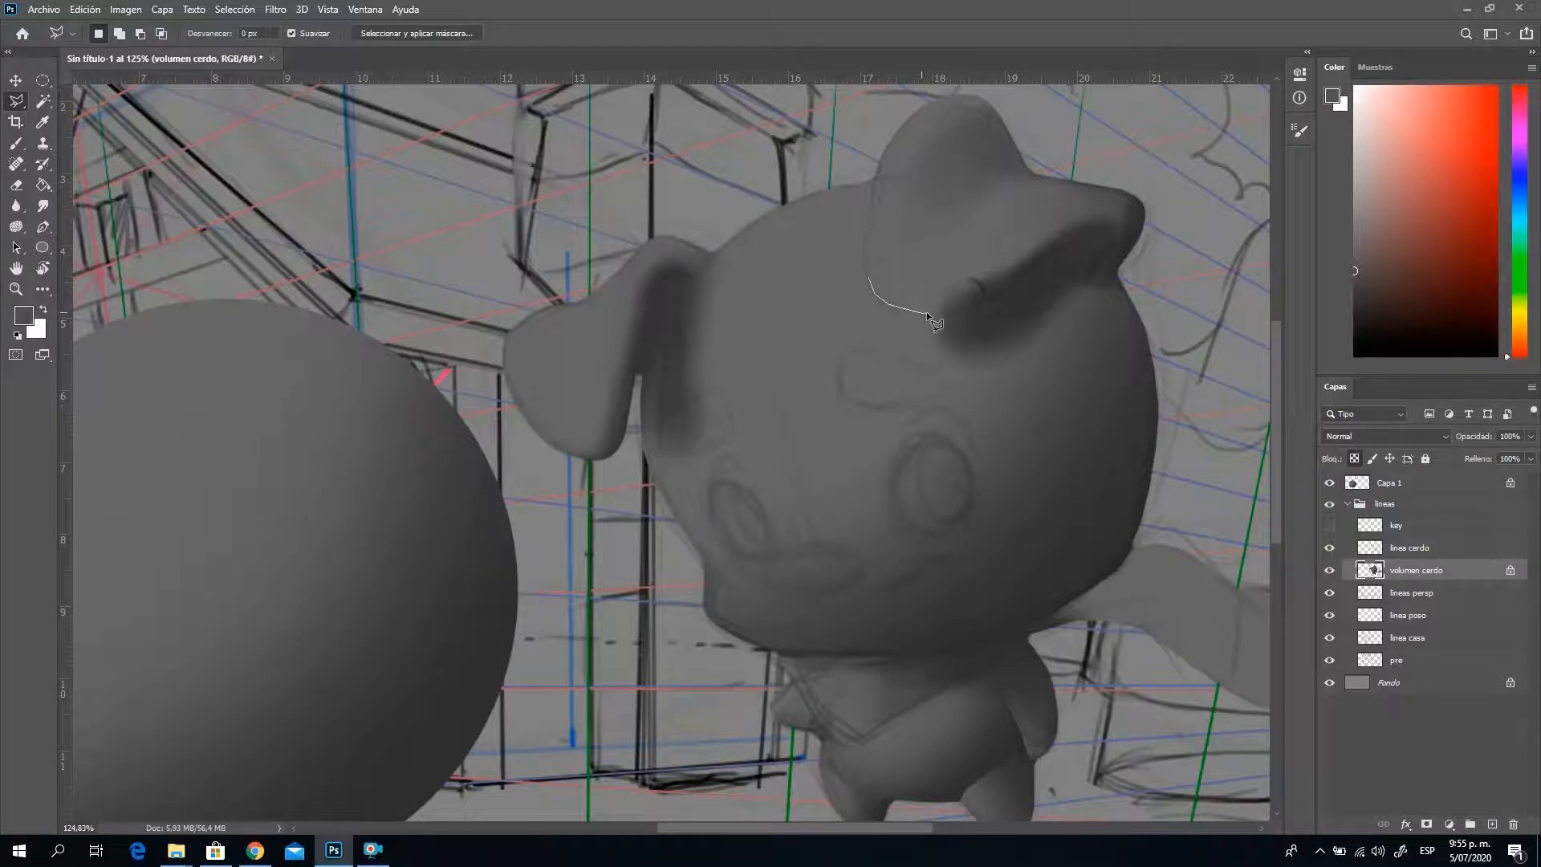
mouse_move(926, 311)
mouse_down()
mouse_move(1010, 295)
mouse_move(1107, 227)
mouse_move(1105, 265)
mouse_up()
mouse_move(1021, 90)
mouse_down()
mouse_move(906, 71)
mouse_move(893, 139)
mouse_up()
drag(878, 194, 872, 316)
Brush dark grey along the selected ear's lower rim and blend it inward with a lighter grey sampled from the head
click(15, 143)
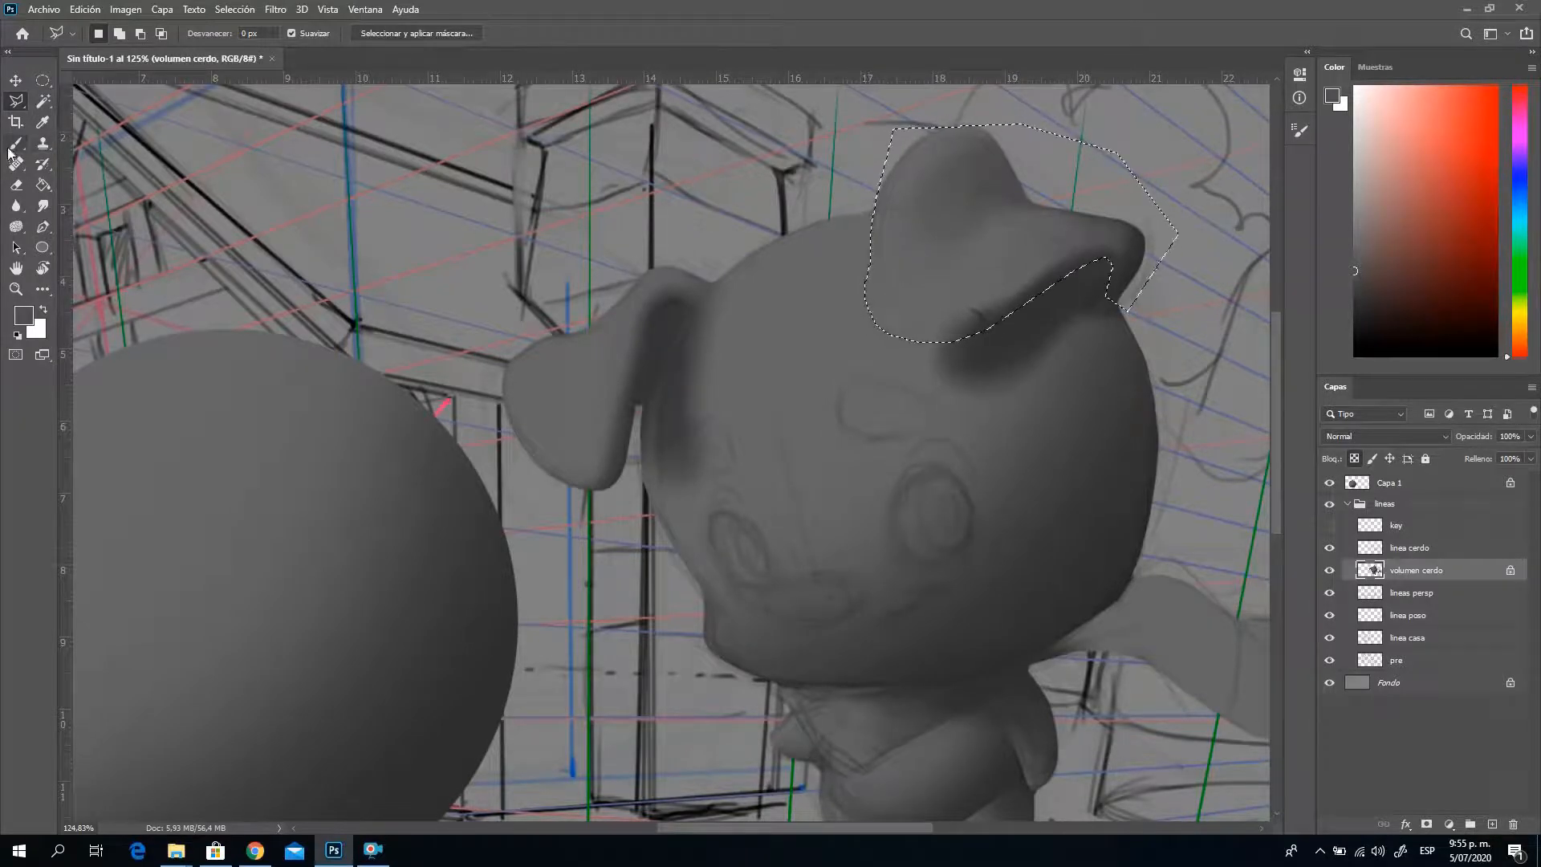
alt+click(1059, 441)
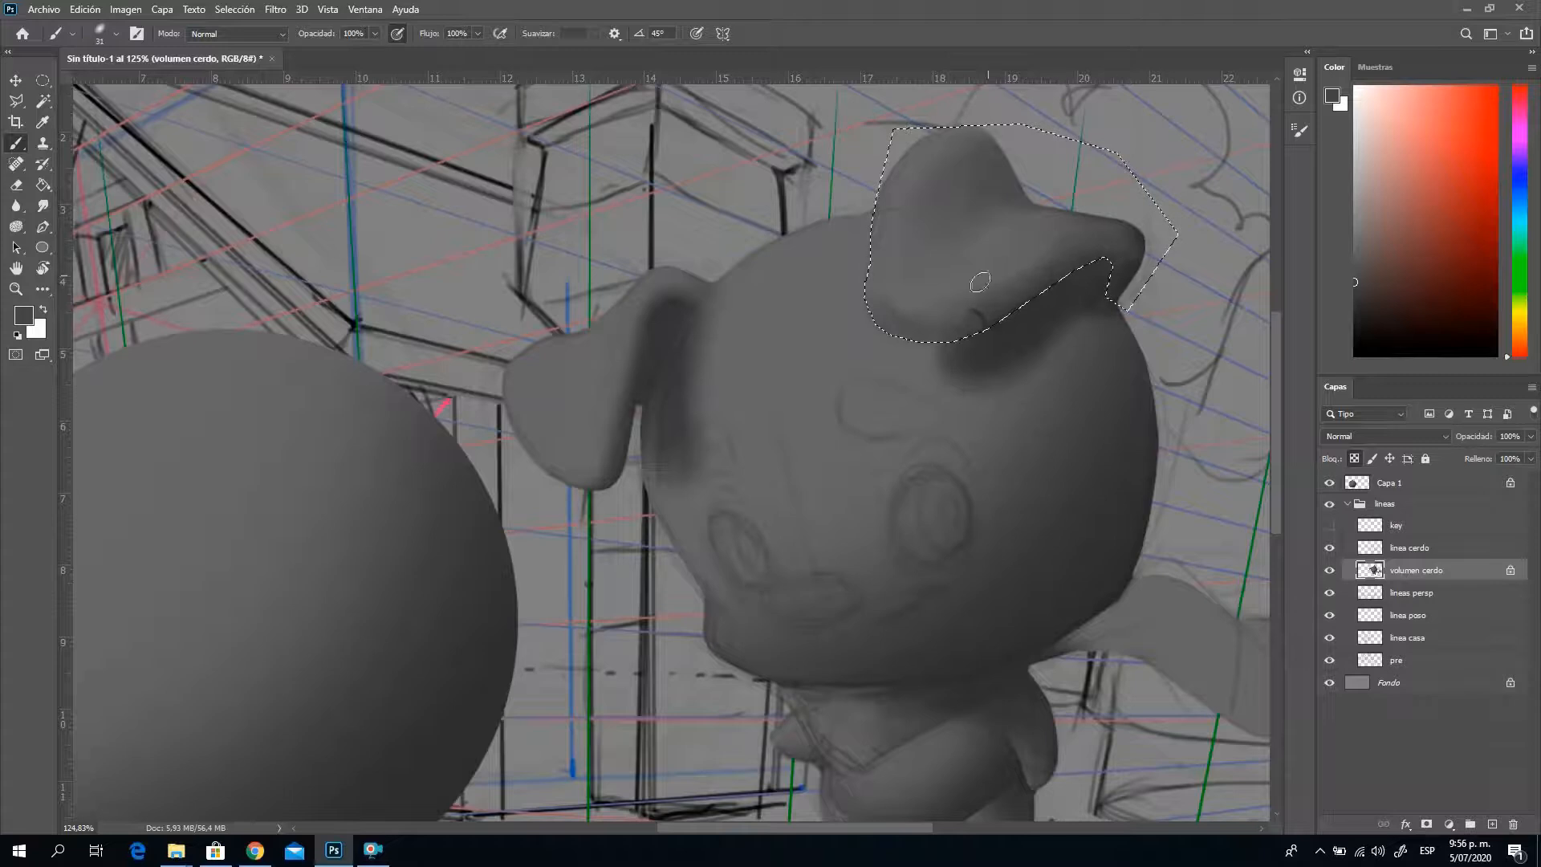
alt+click(774, 354)
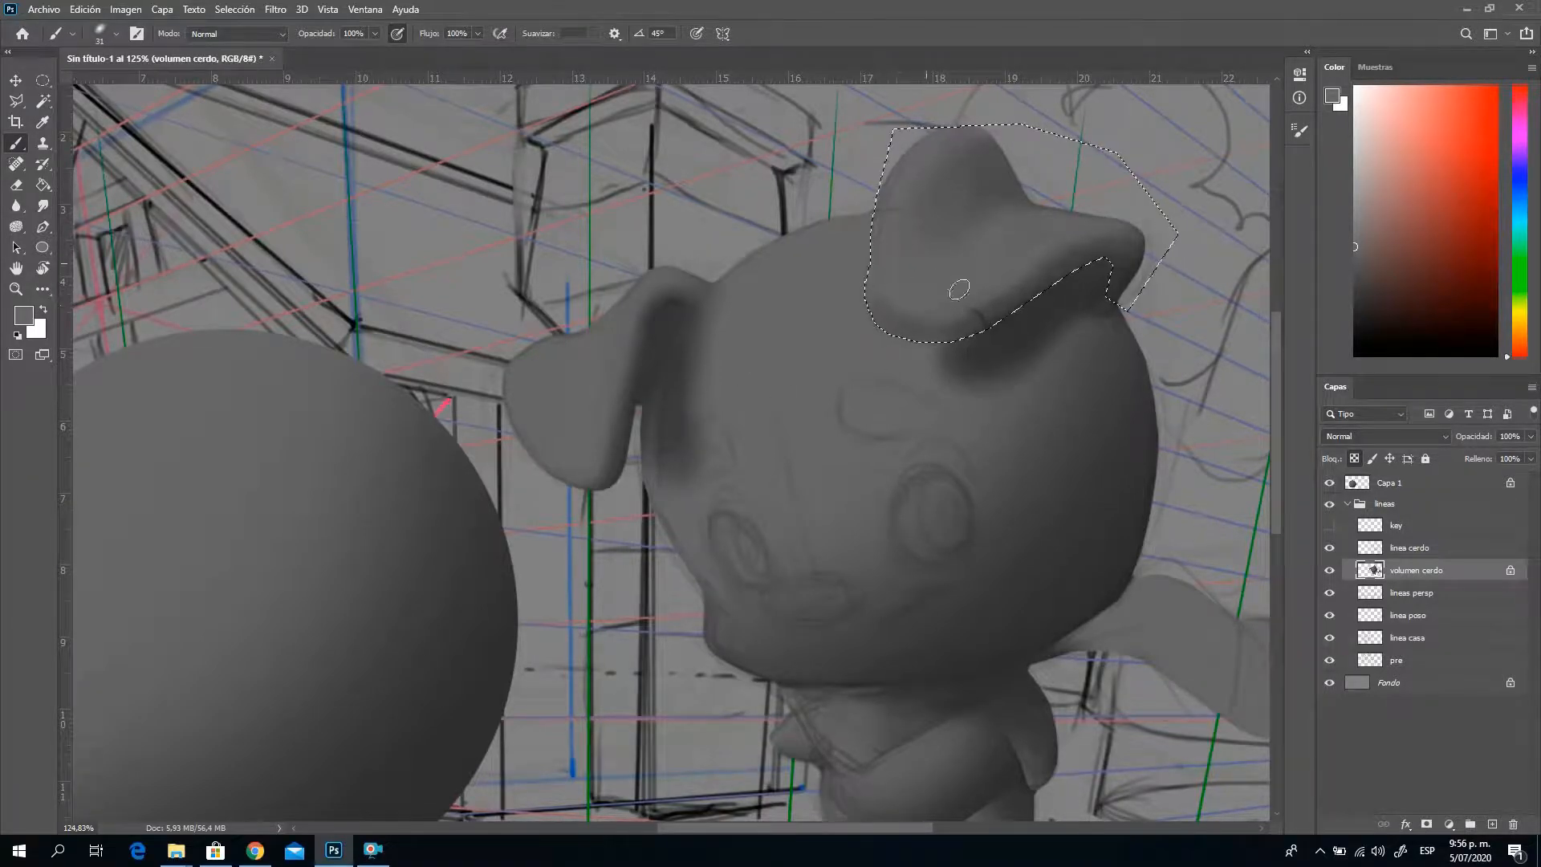
Check the ear shading at different magnifications with the "linea cerdo" layer hidden and the selection removed
key(z)
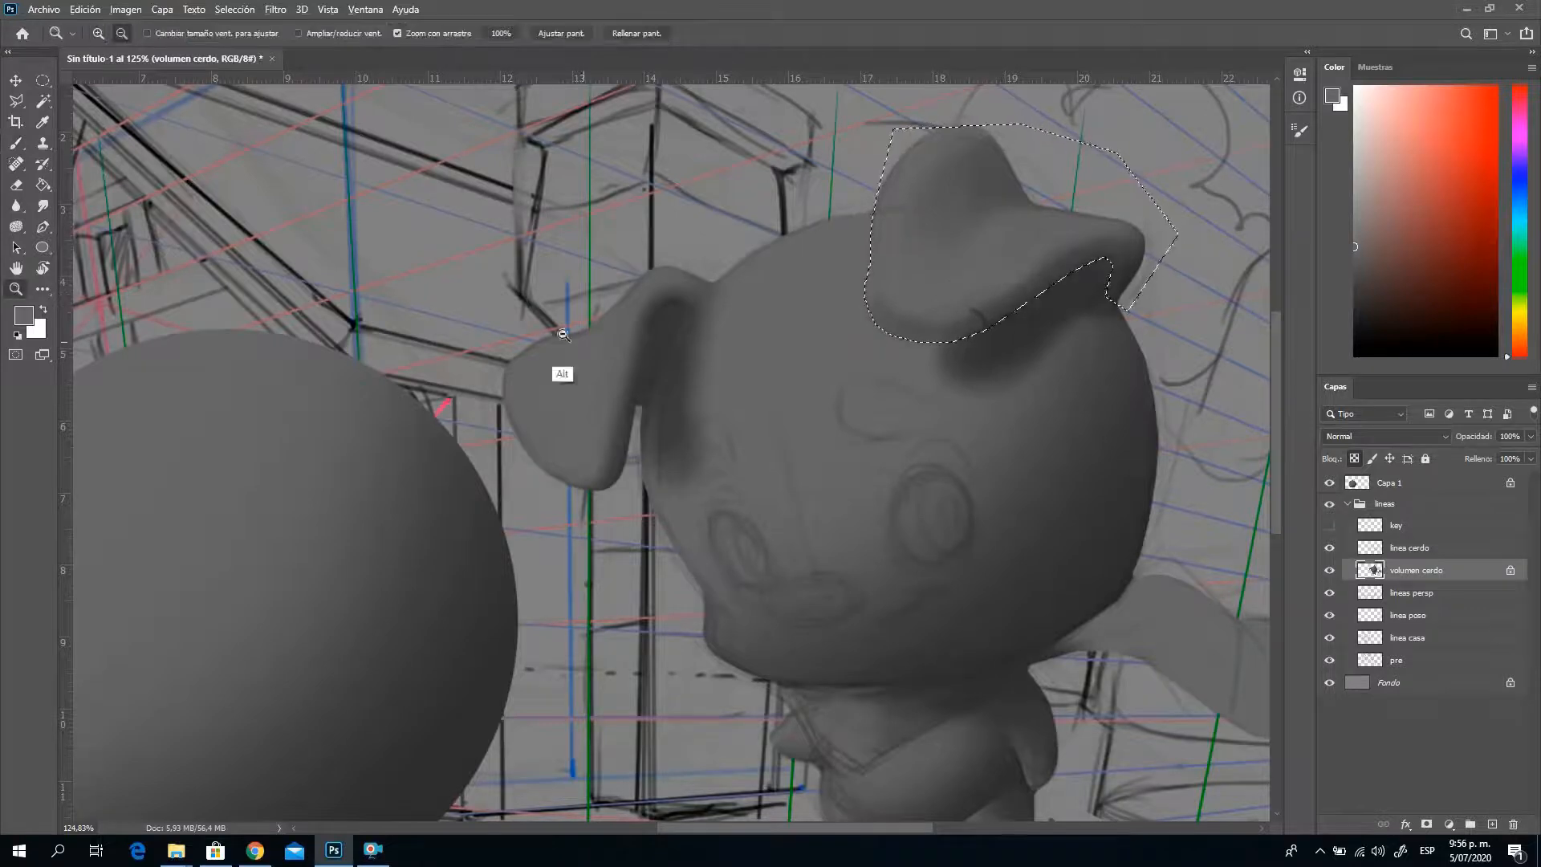
alt+click(828, 475)
alt+click(827, 475)
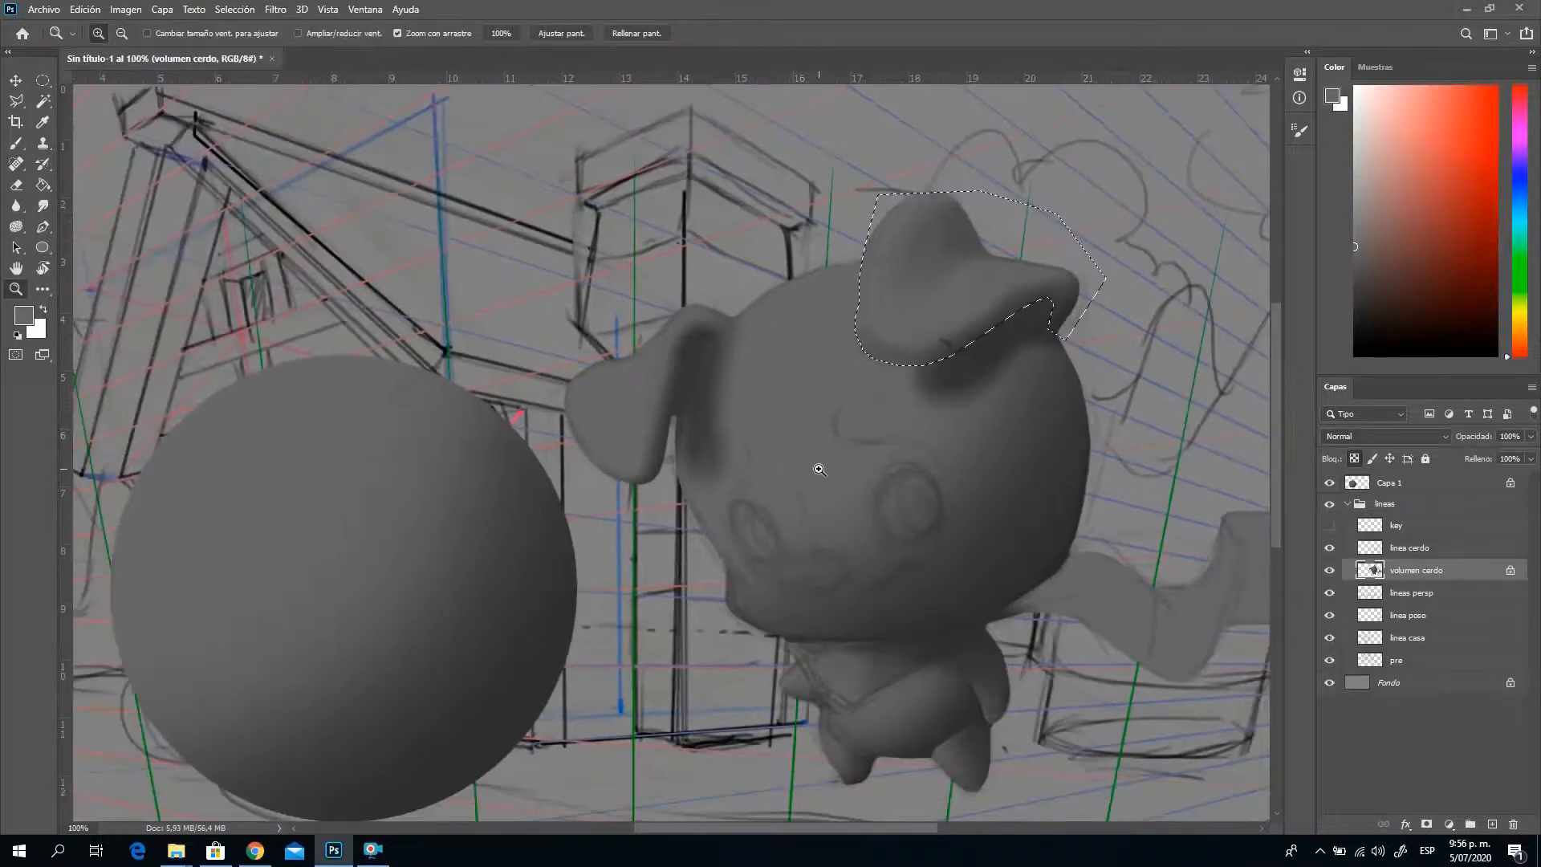
click(1330, 548)
key(ctrl+d)
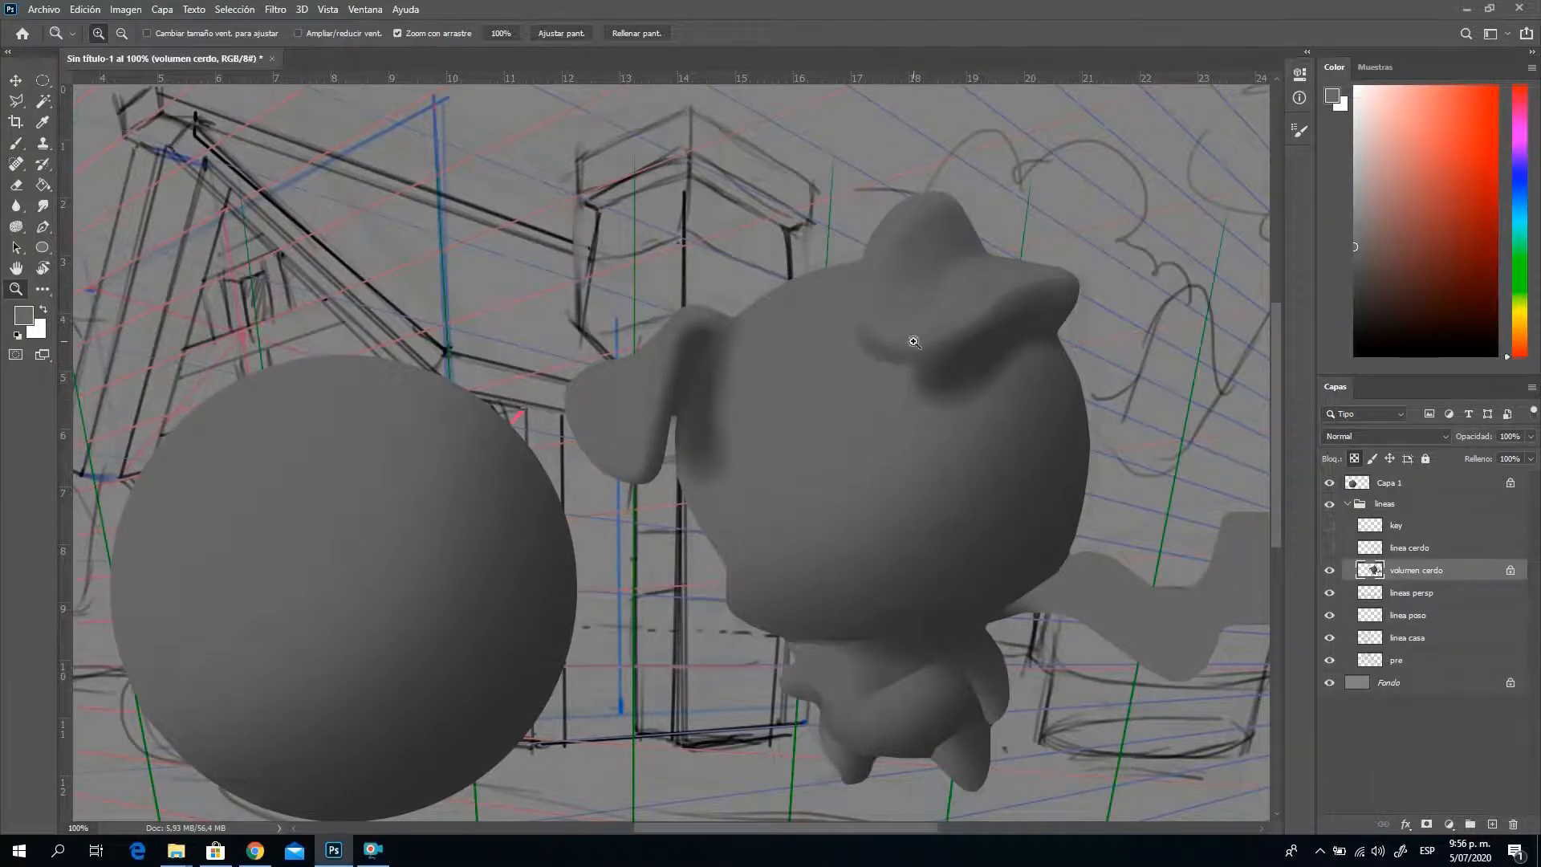
click(876, 471)
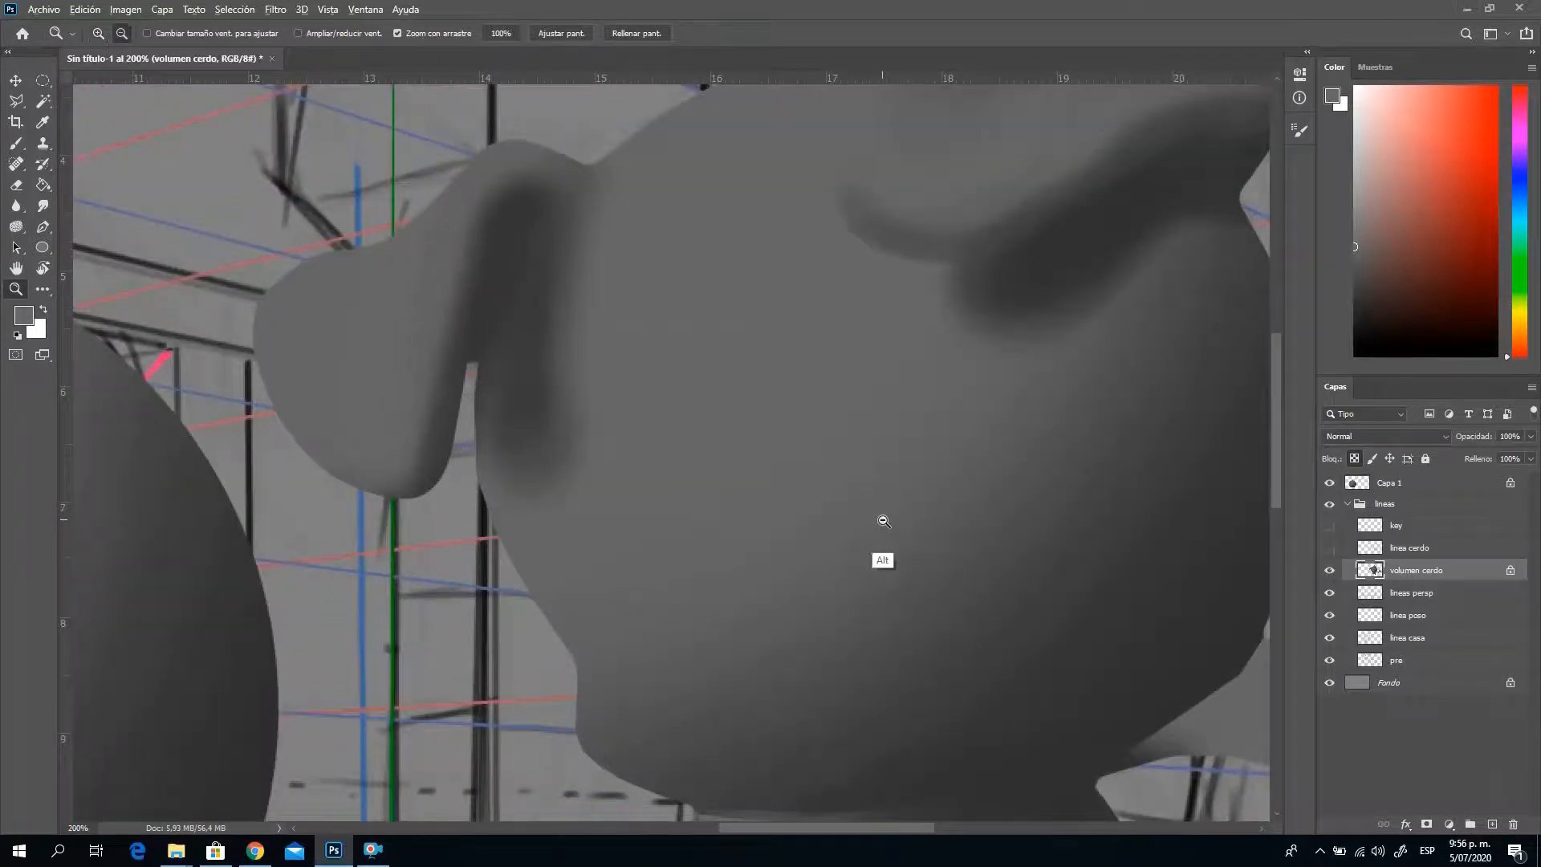
alt+click(883, 521)
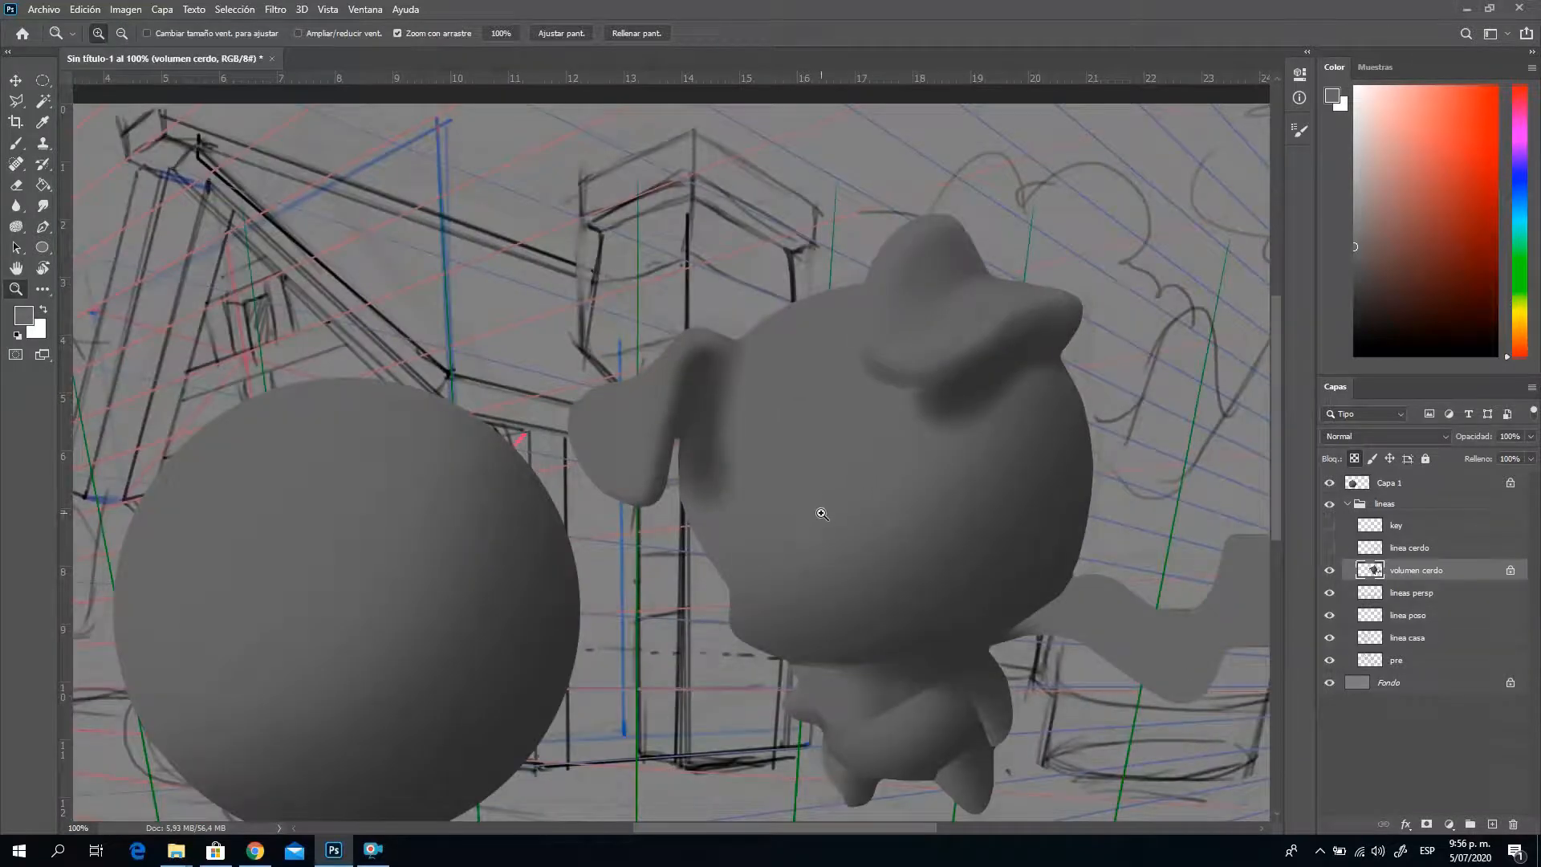
click(822, 512)
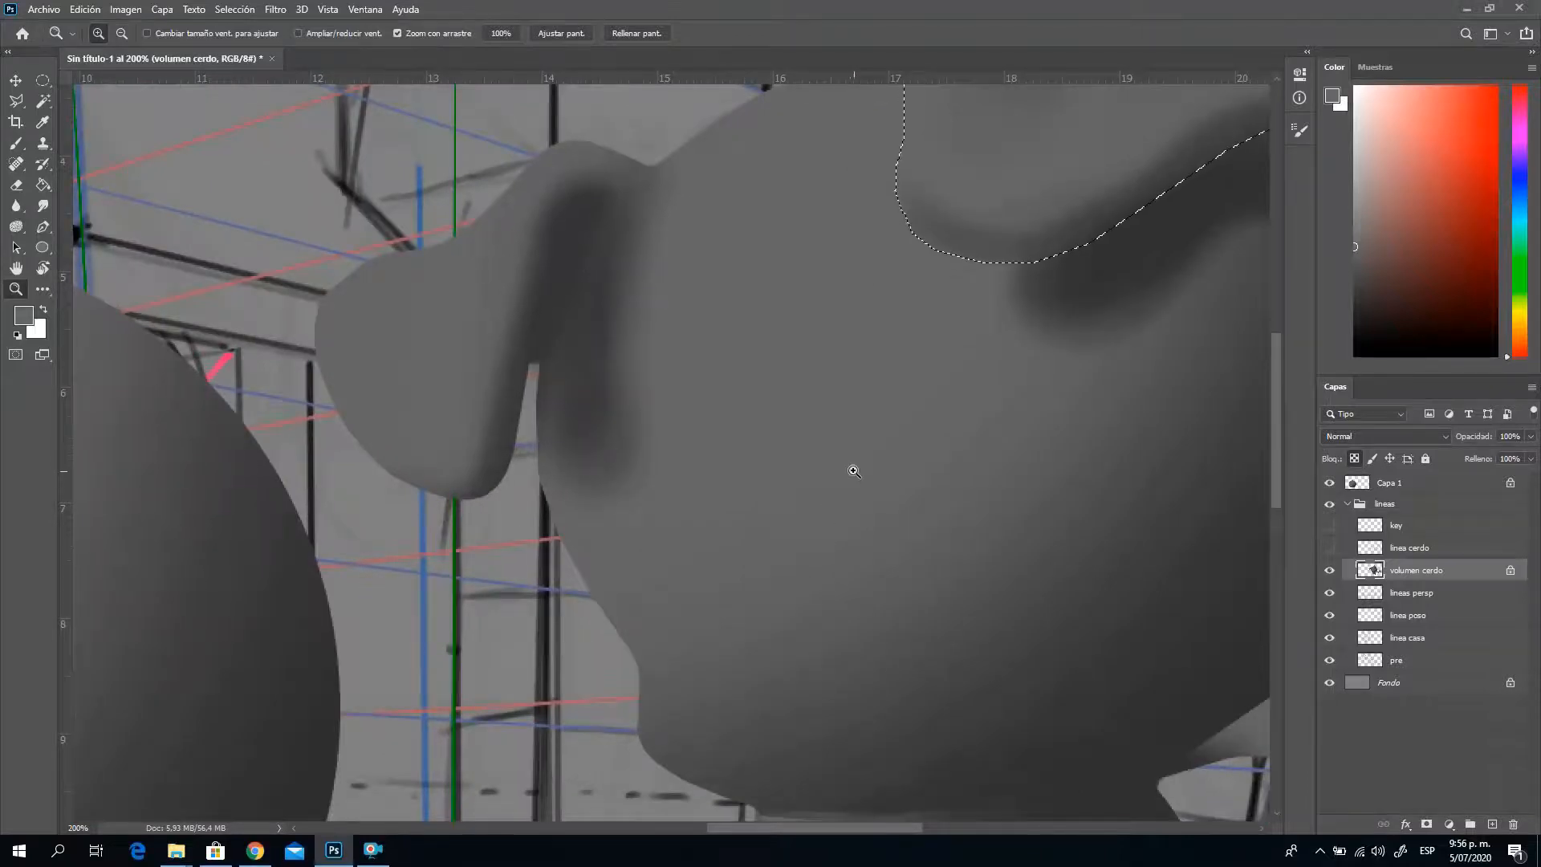
scroll(867, 482, down, 3)
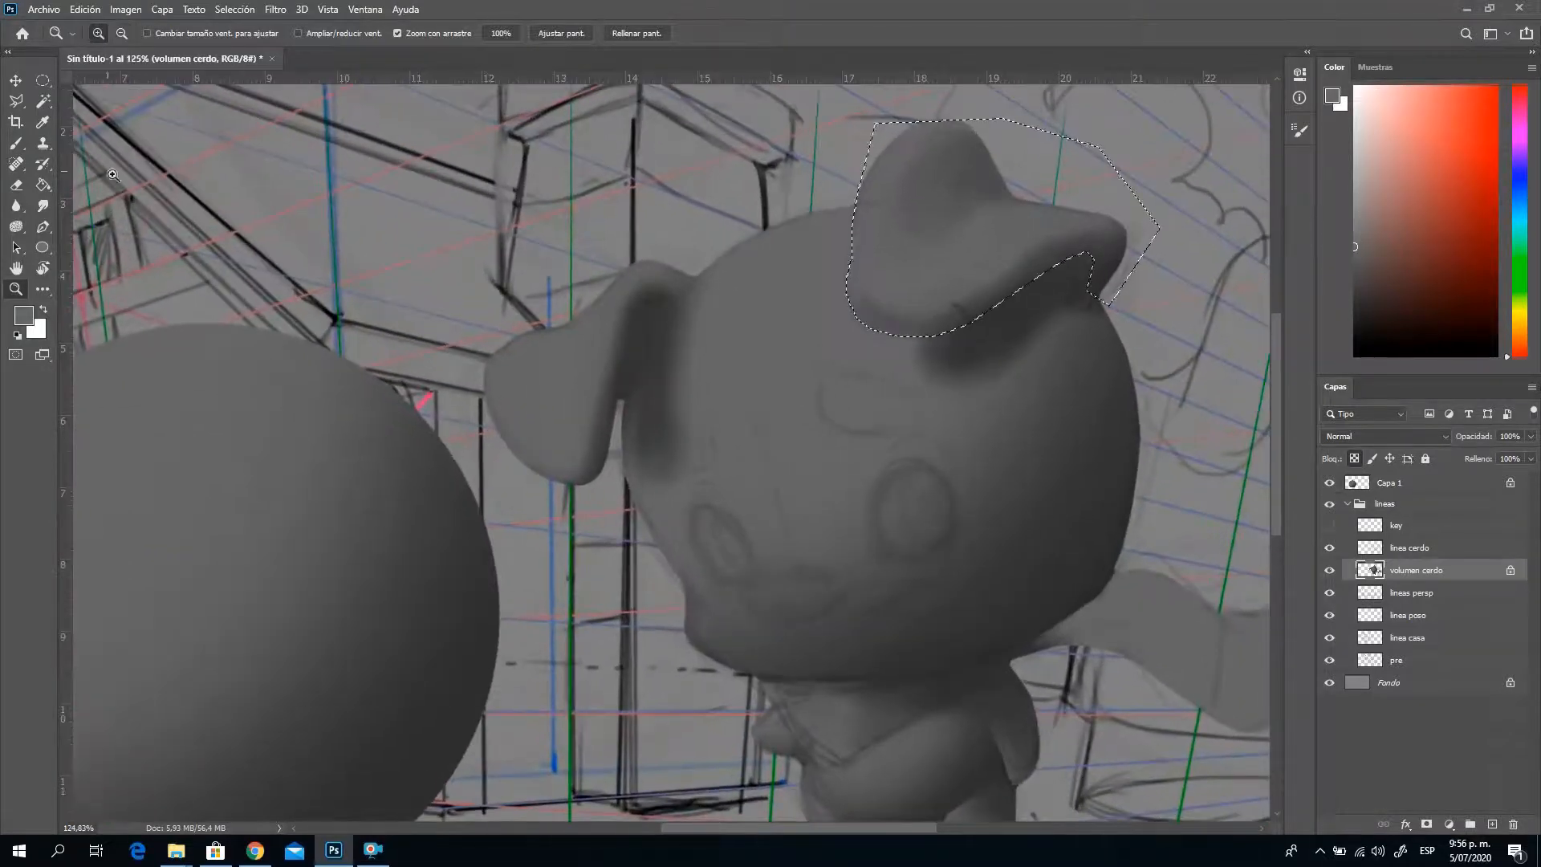
Refine the selected ear's shading with a dark and a lighter sampled grey, set the soft brush to 64 px, and drop the selection
key(b)
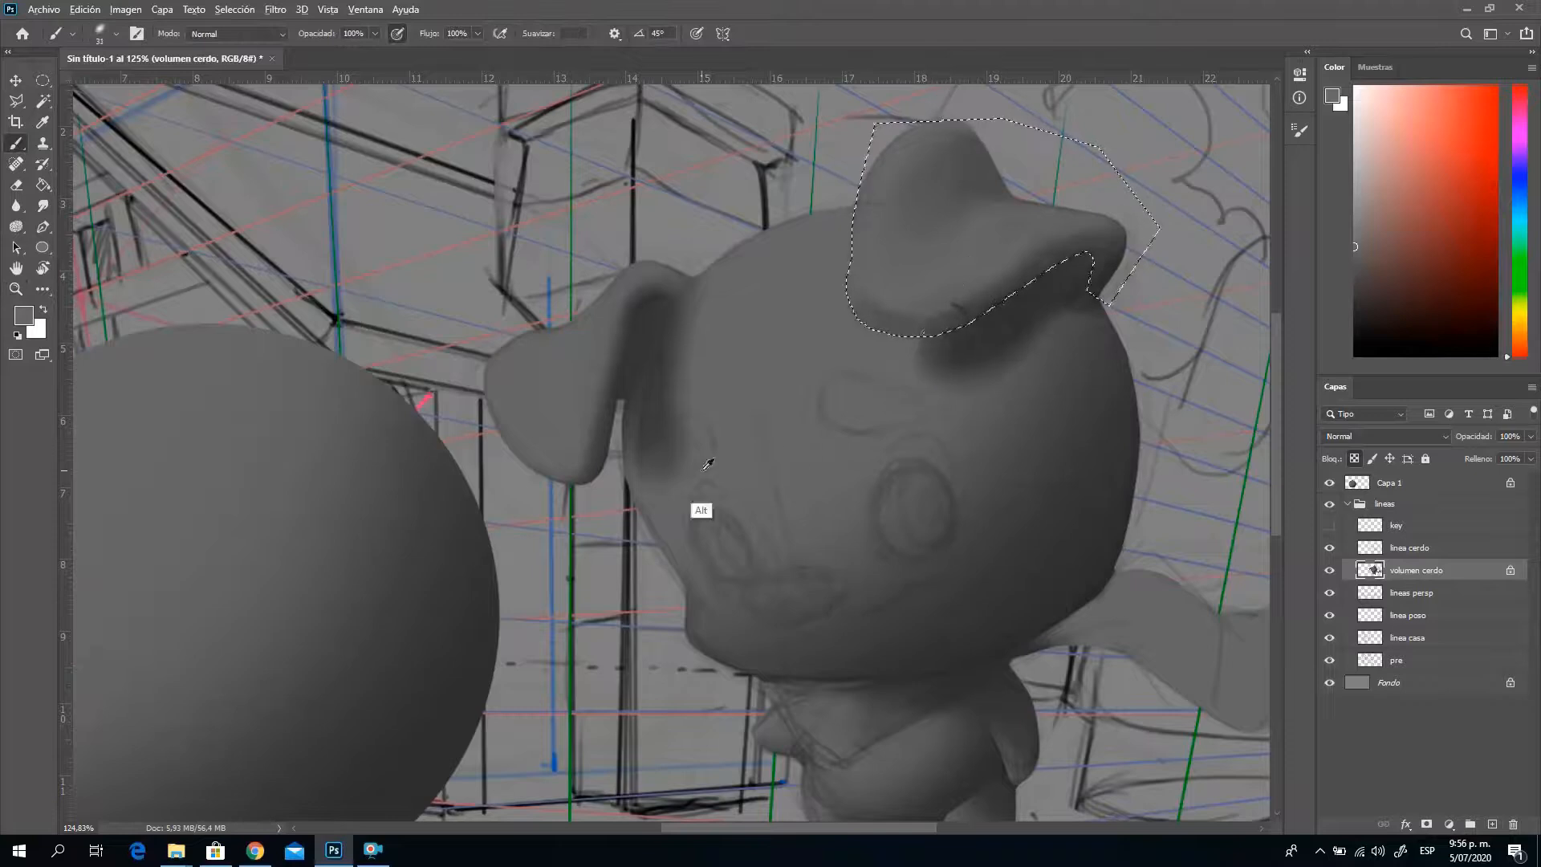
alt+click(215, 743)
right_click(959, 210)
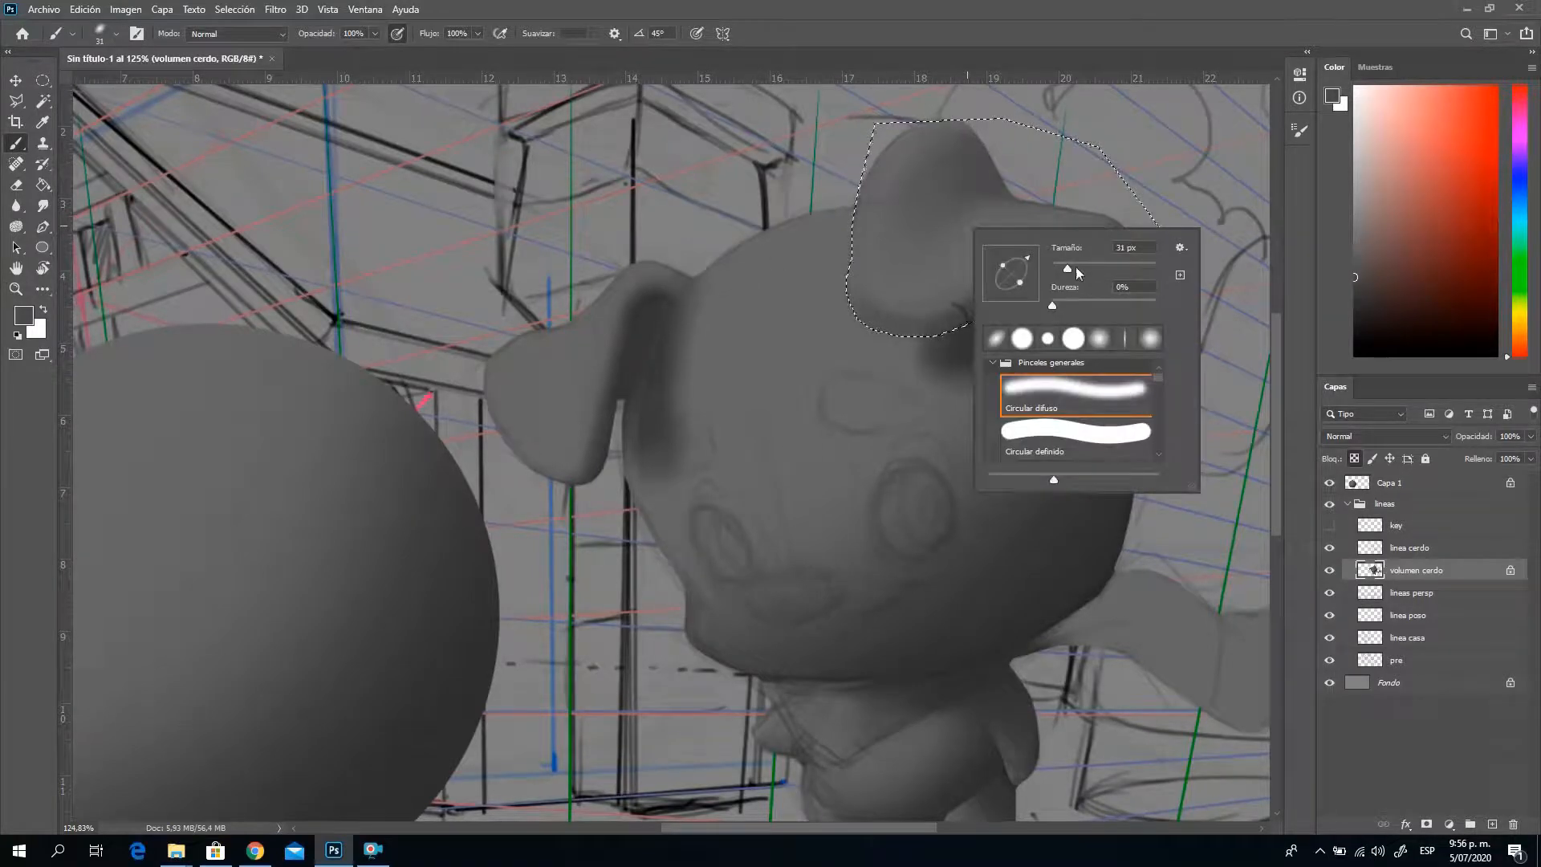
click(873, 327)
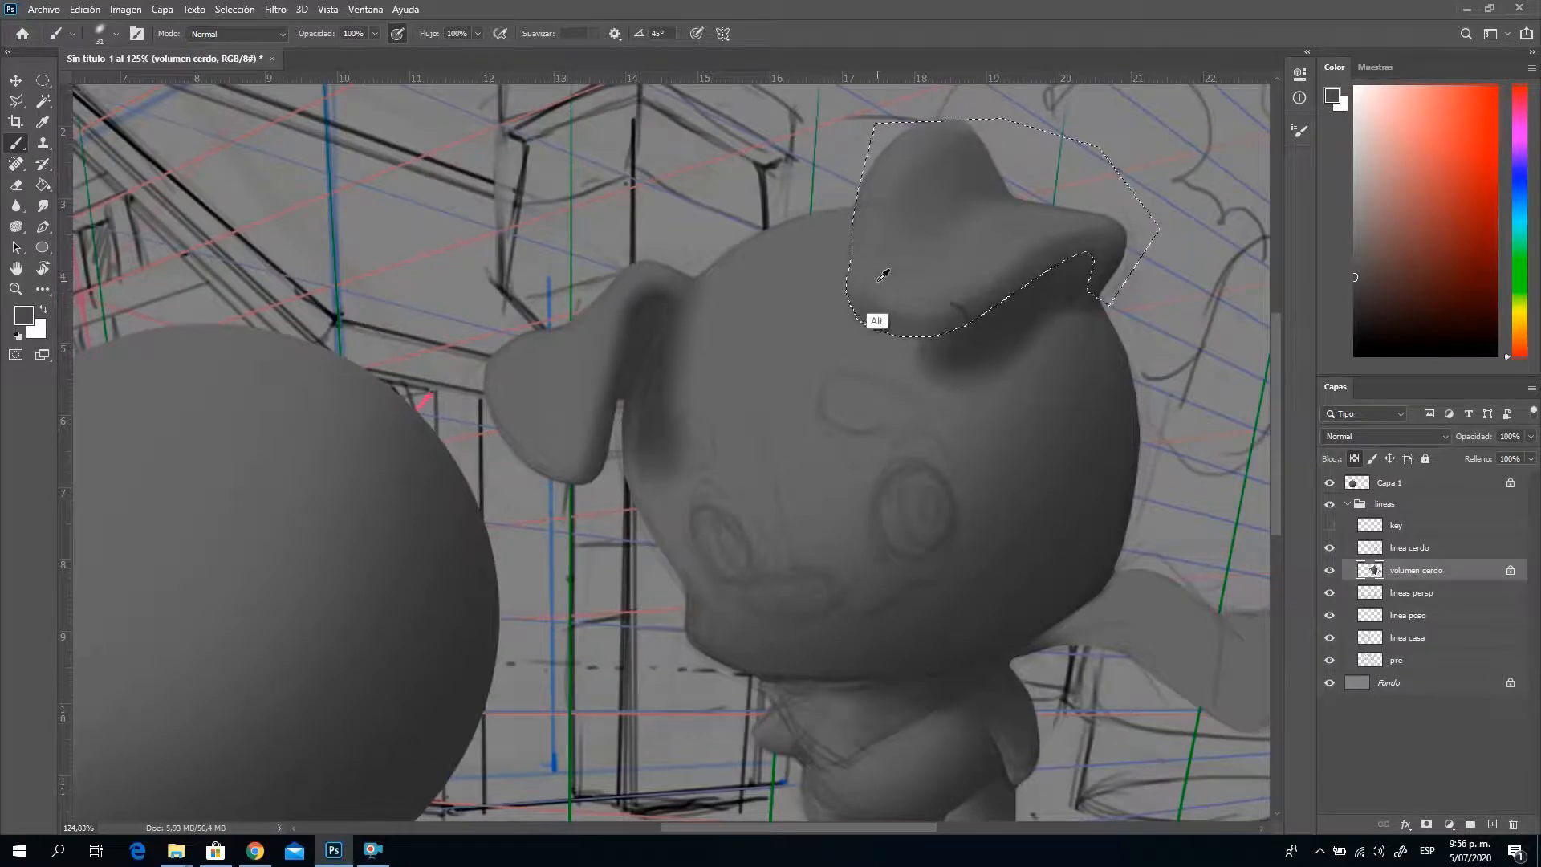
alt+click(857, 341)
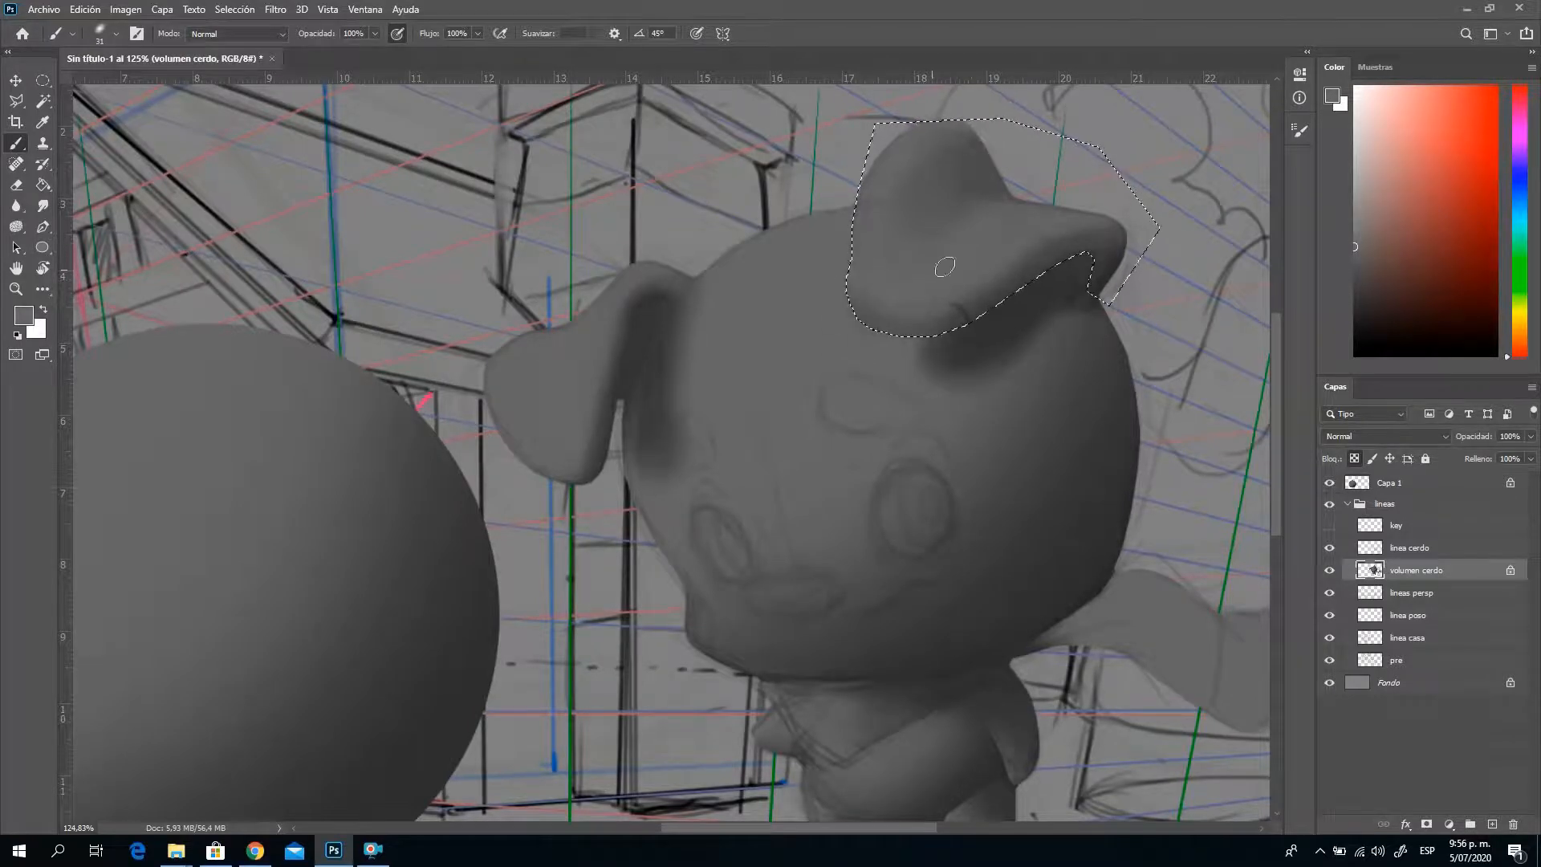
right_click(1005, 325)
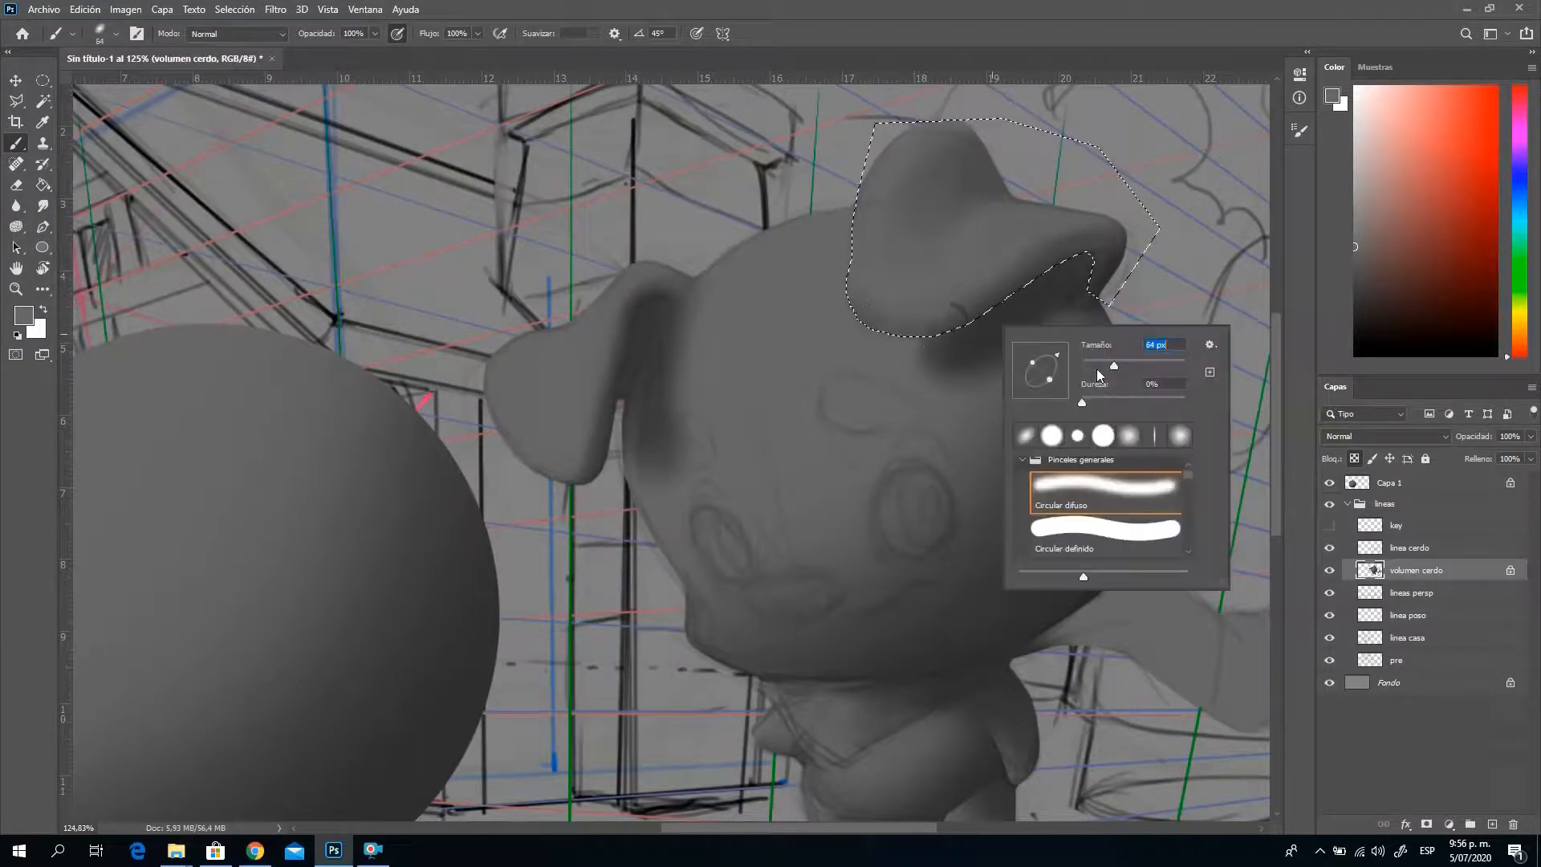
key(Return)
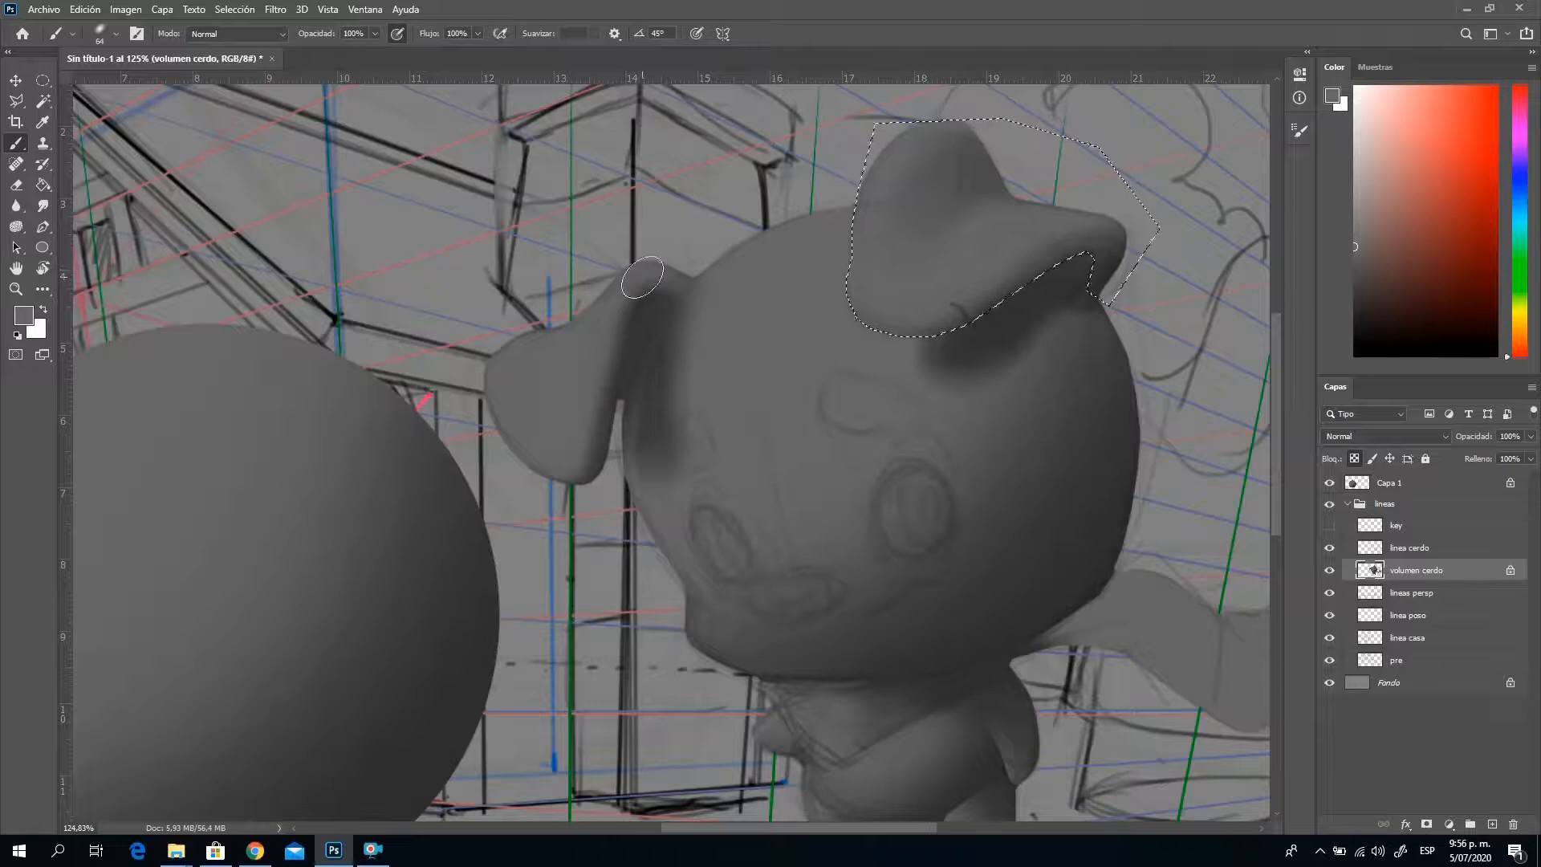
key(ctrl+d)
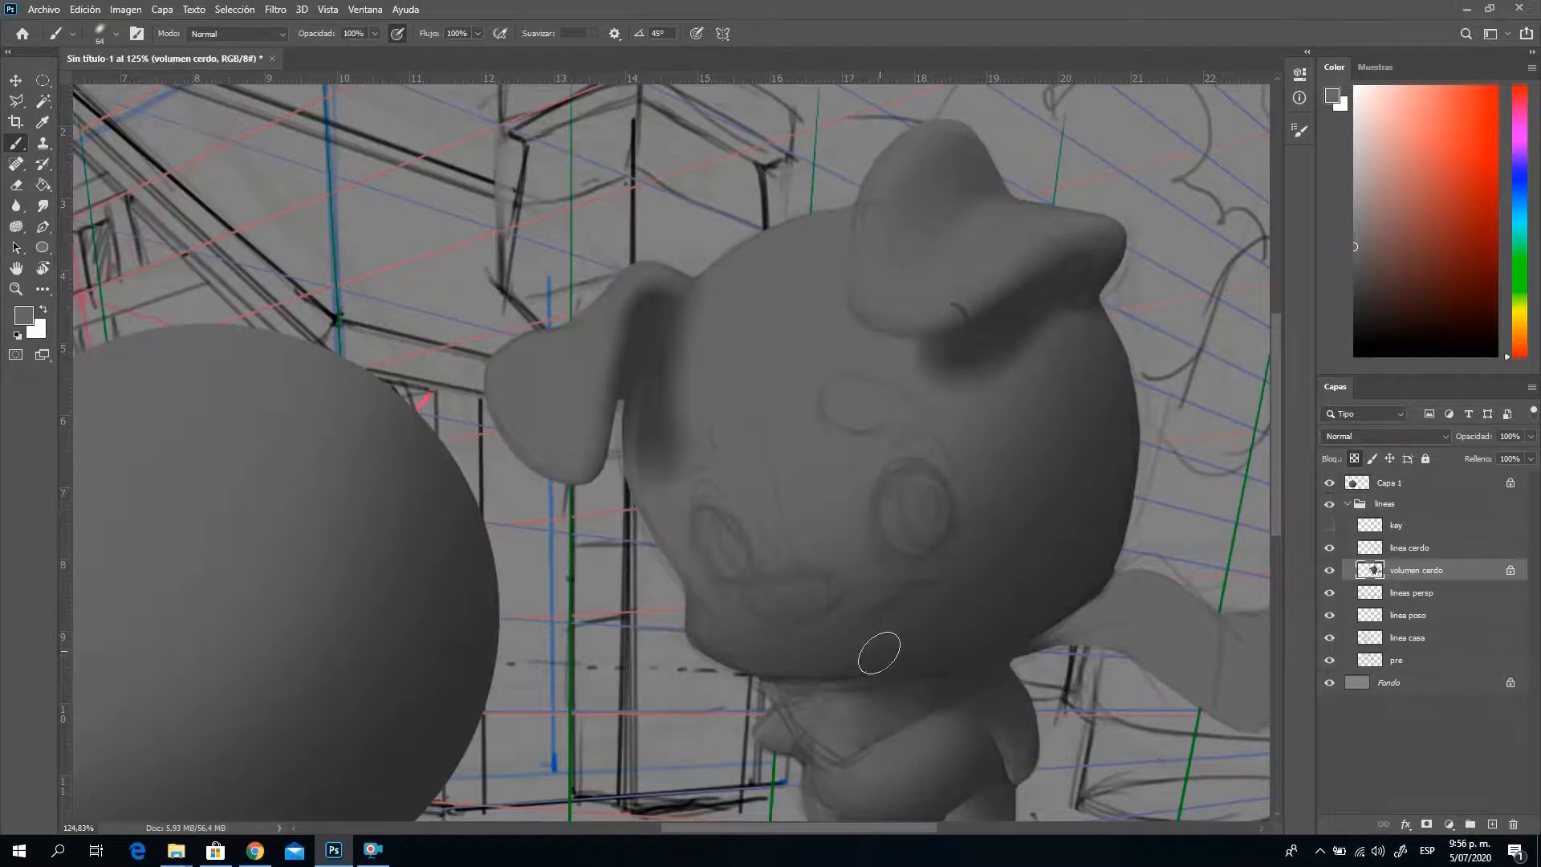
Reduce the soft brush to 34 px for close work on the pig's torso and legs
drag(932, 615, 884, 358)
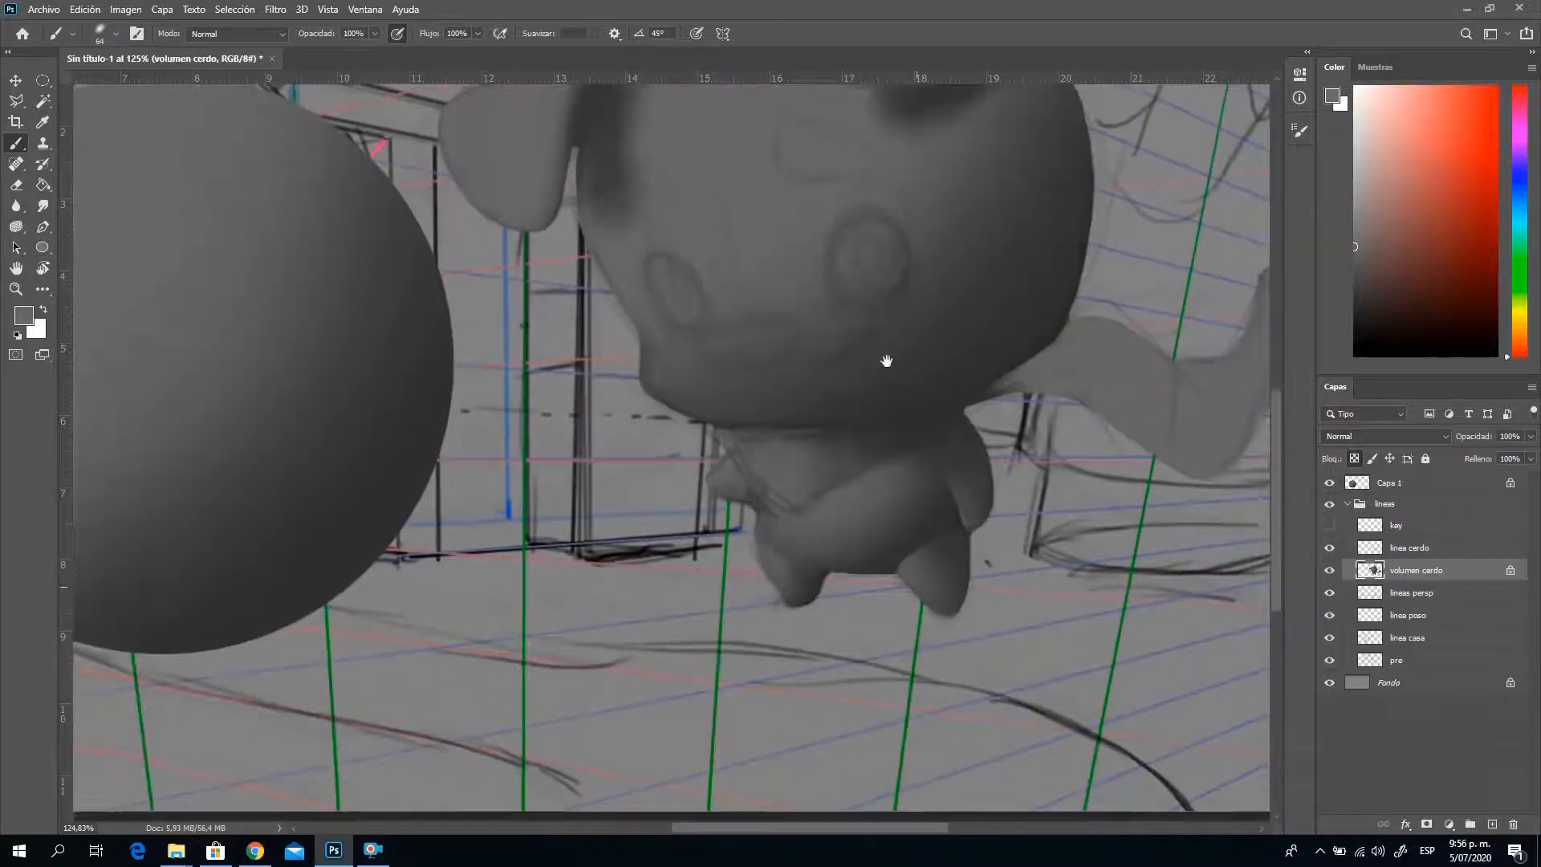
click(15, 289)
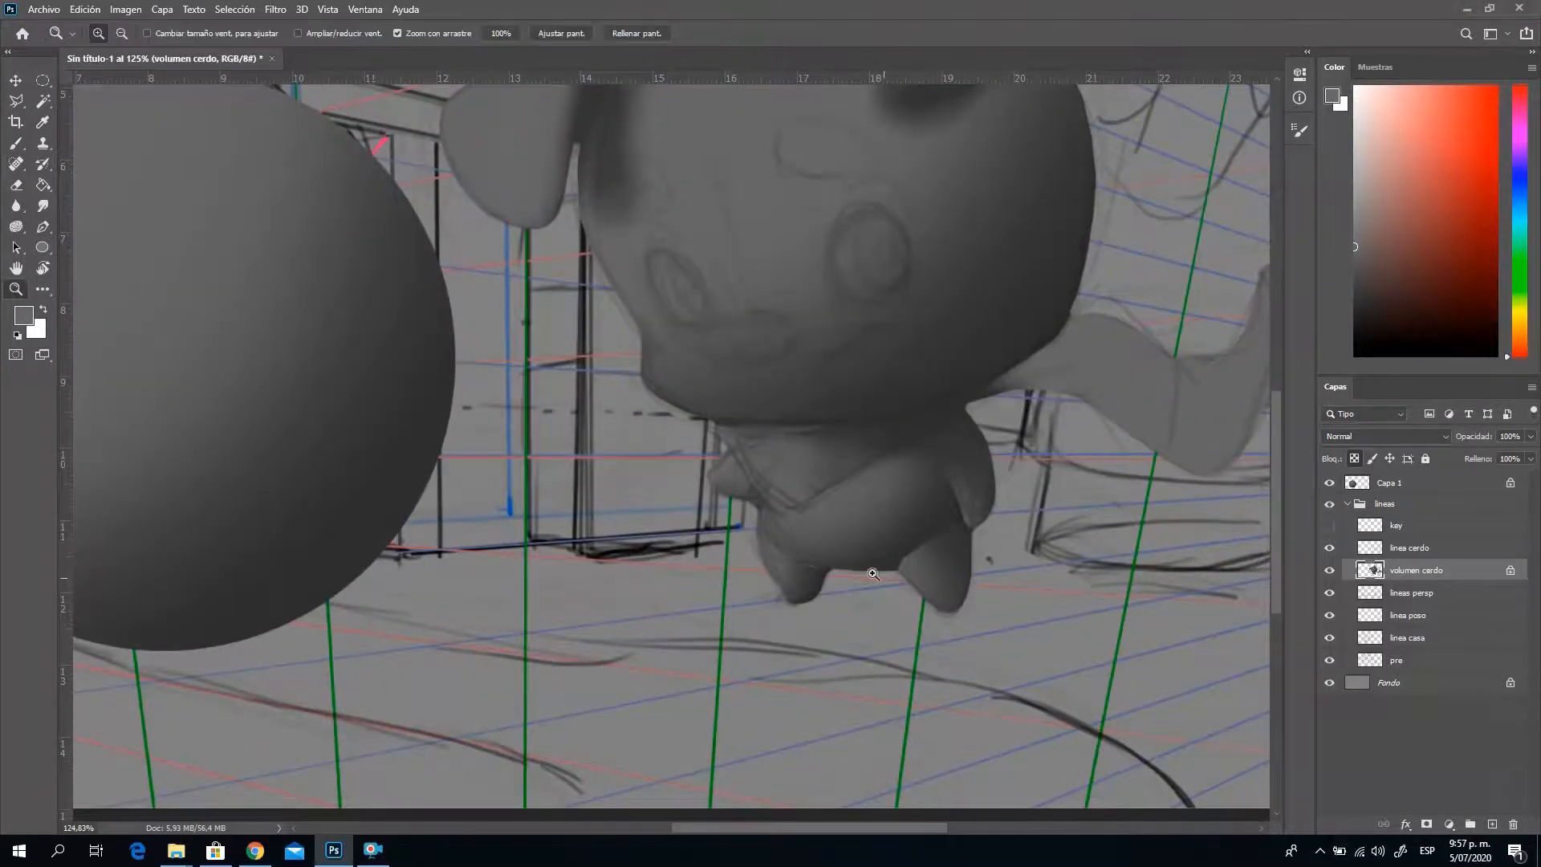
click(959, 555)
drag(960, 556, 984, 586)
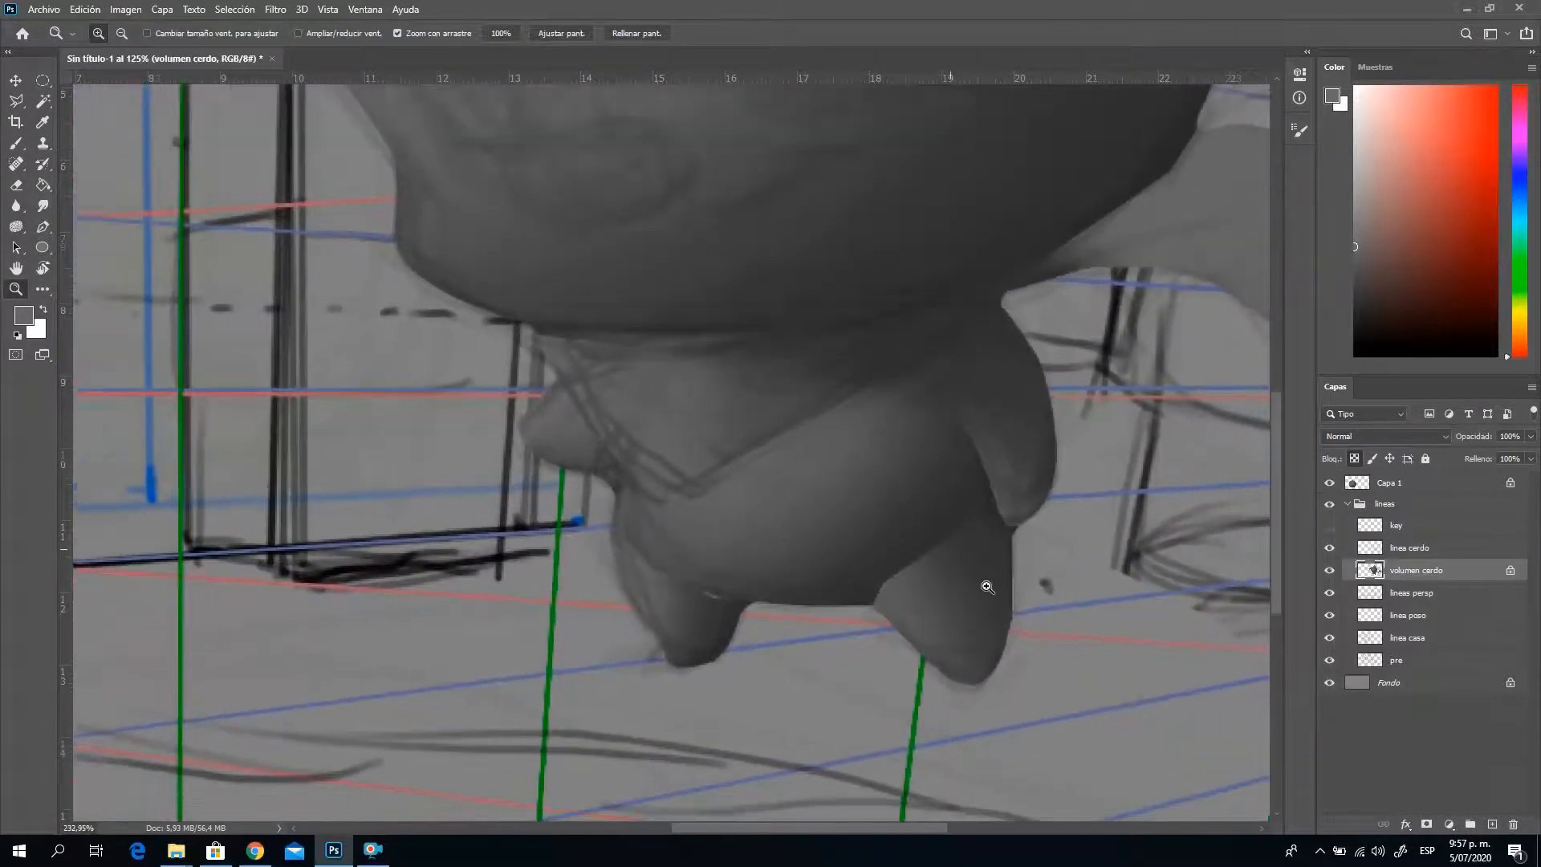
click(16, 103)
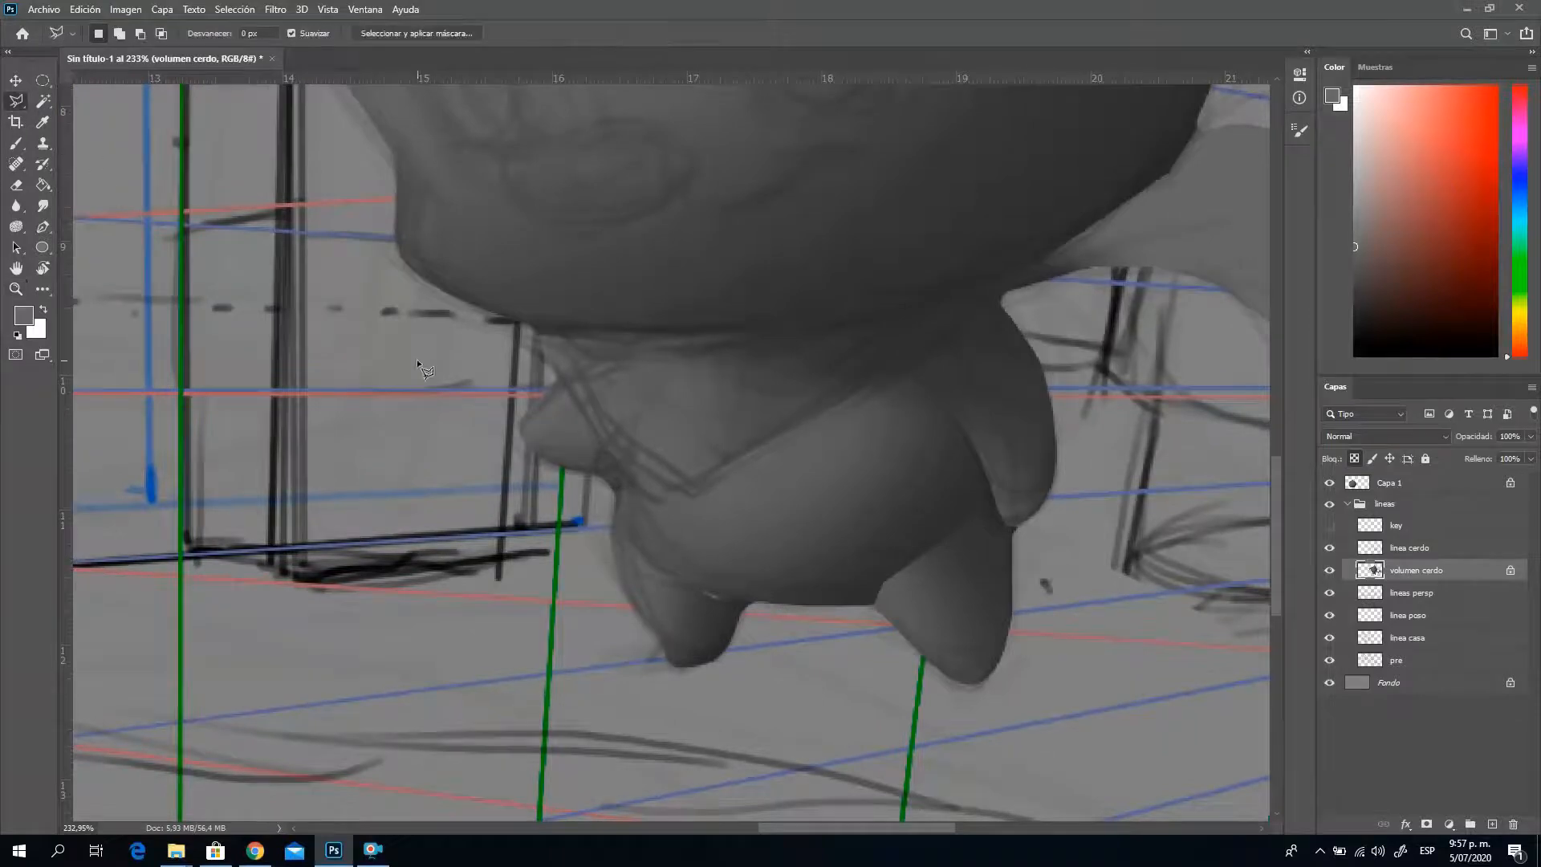
click(17, 144)
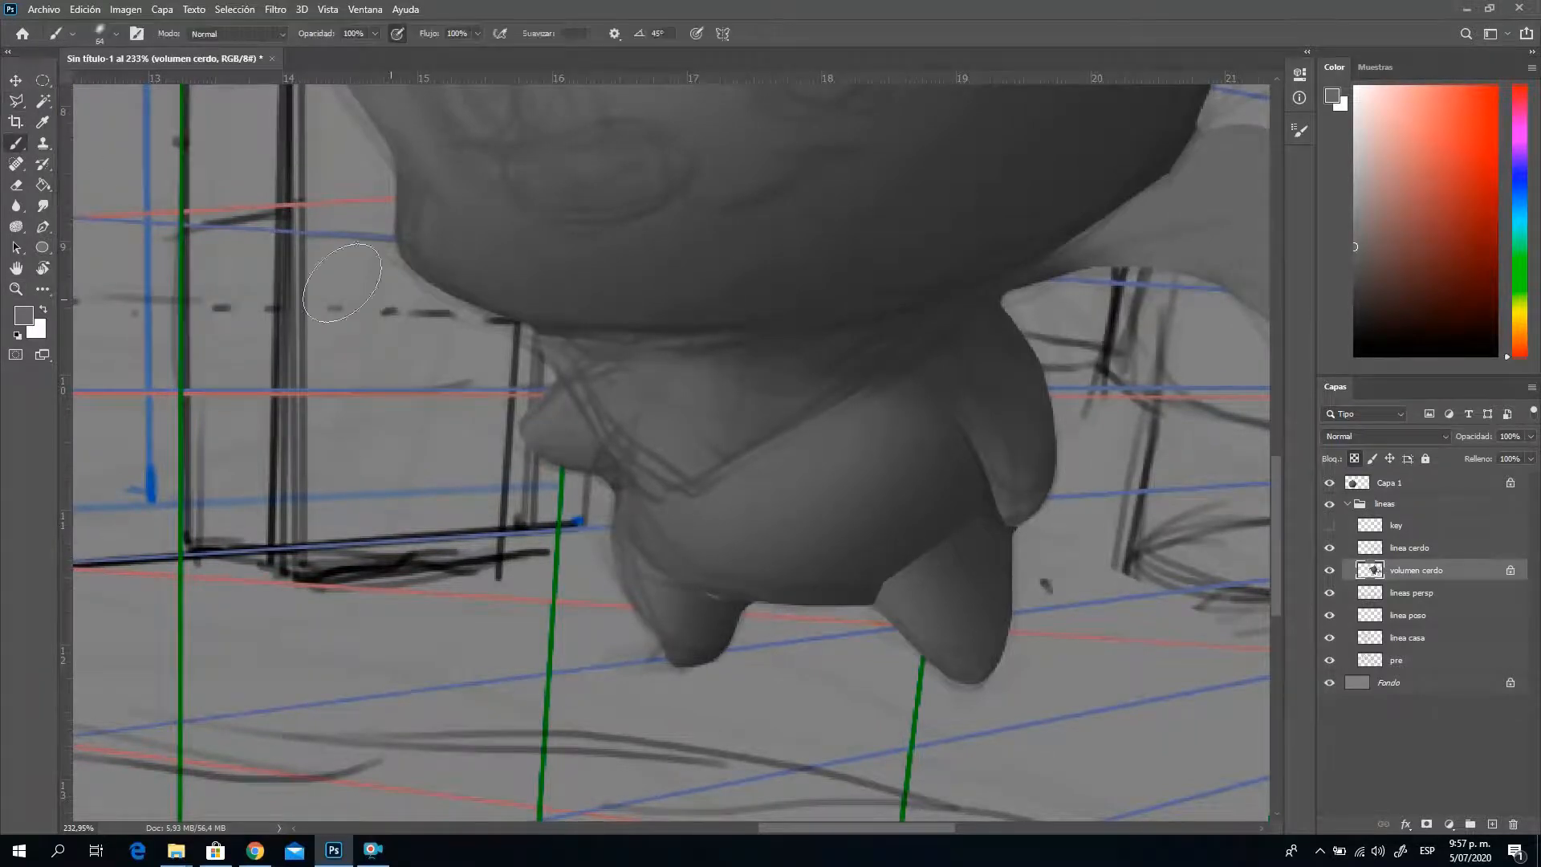
right_click(916, 523)
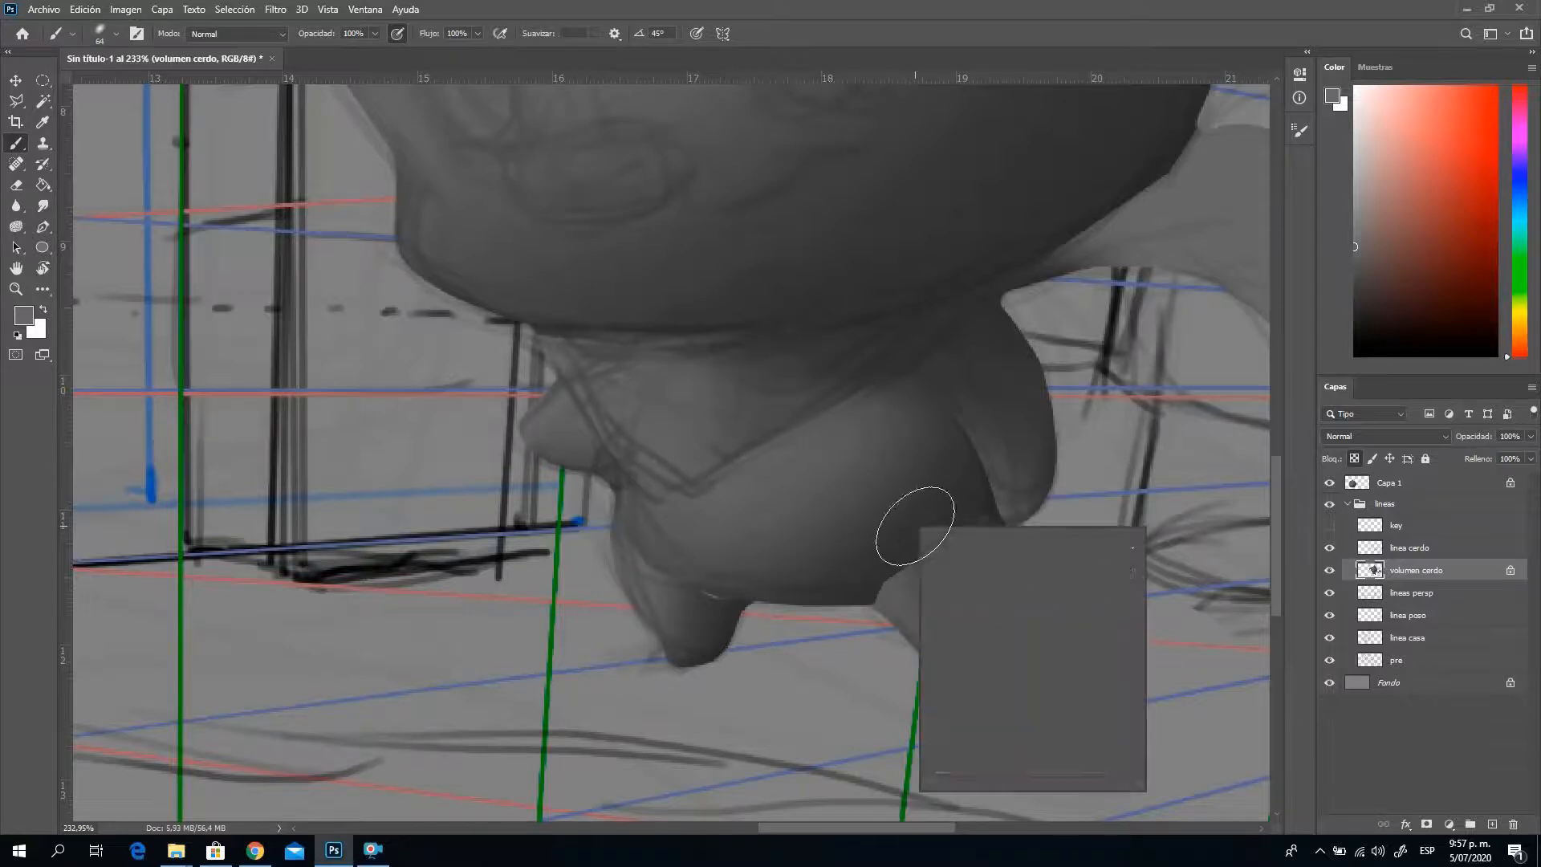
click(822, 646)
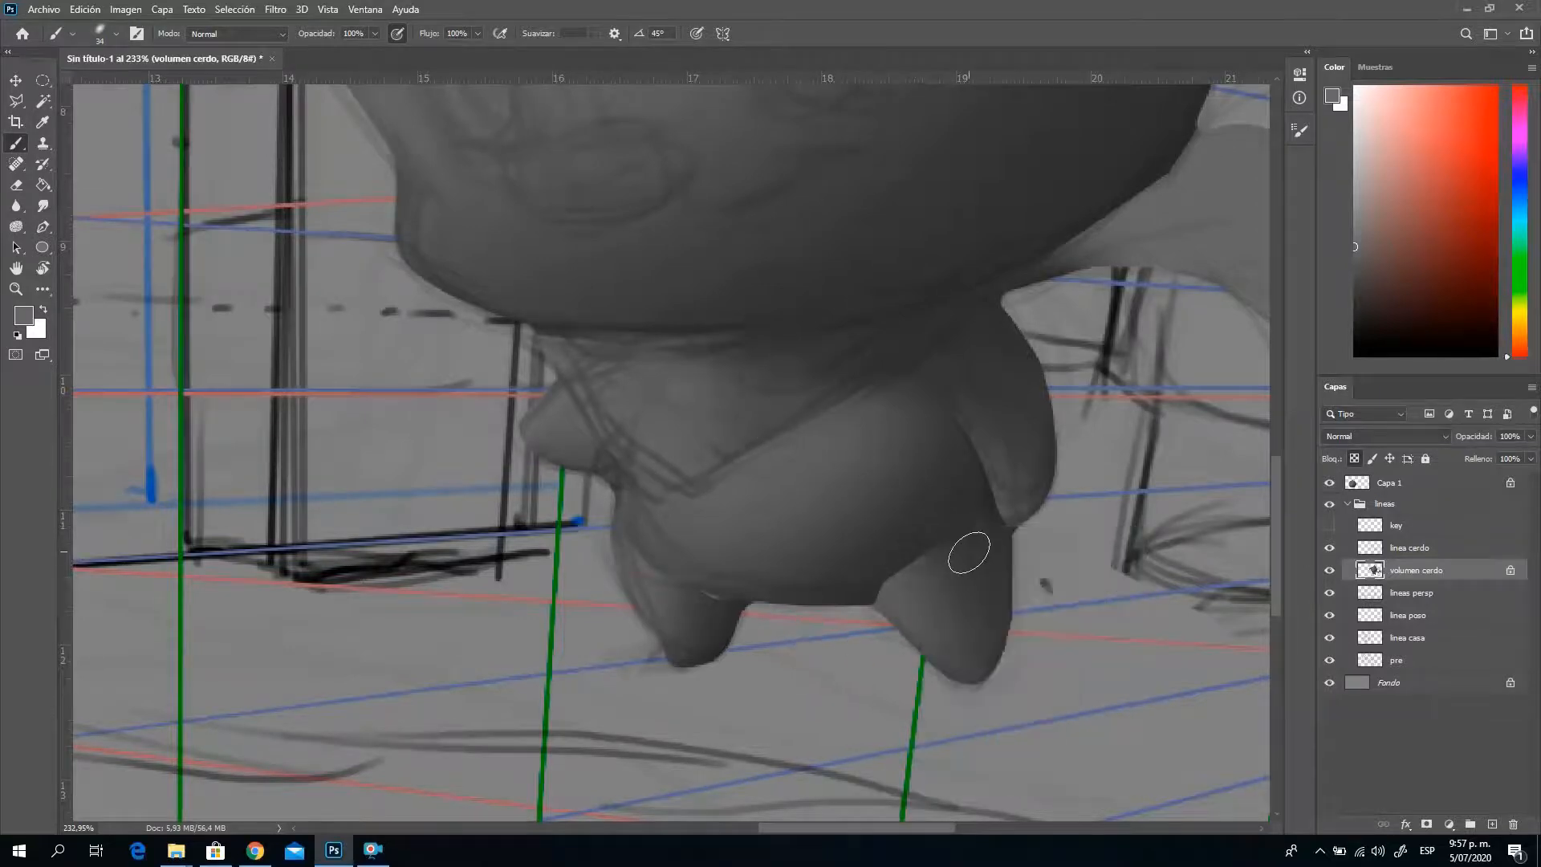
Darken the top of the pig's right-hand leg where it meets the belly, blending with greys sampled from torso and leg
key(alt)
alt+click(908, 540)
key(alt)
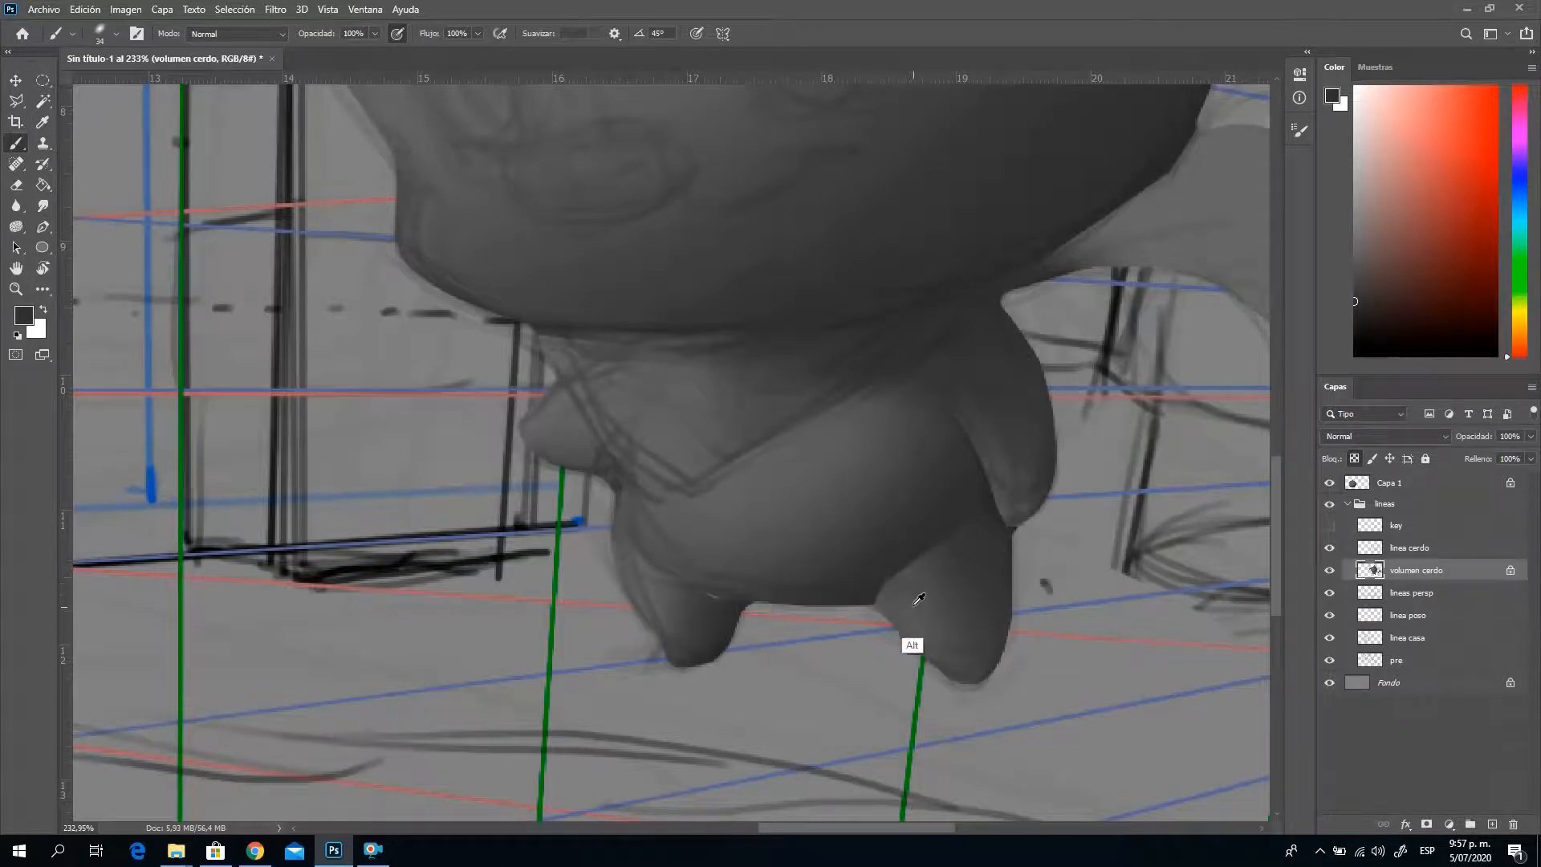
alt+click(914, 598)
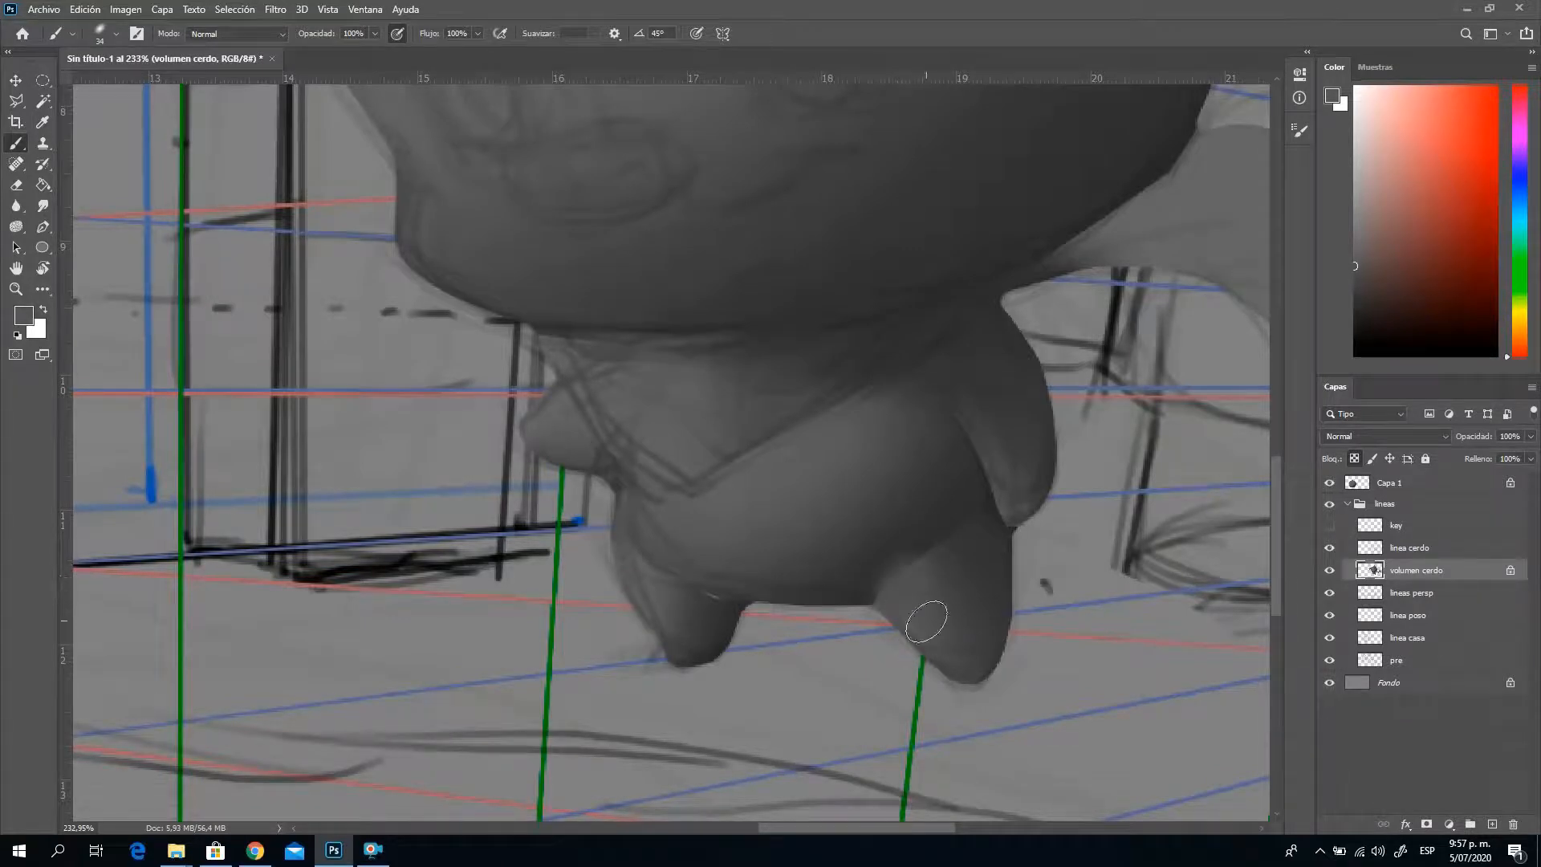
alt+click(870, 594)
alt+click(944, 543)
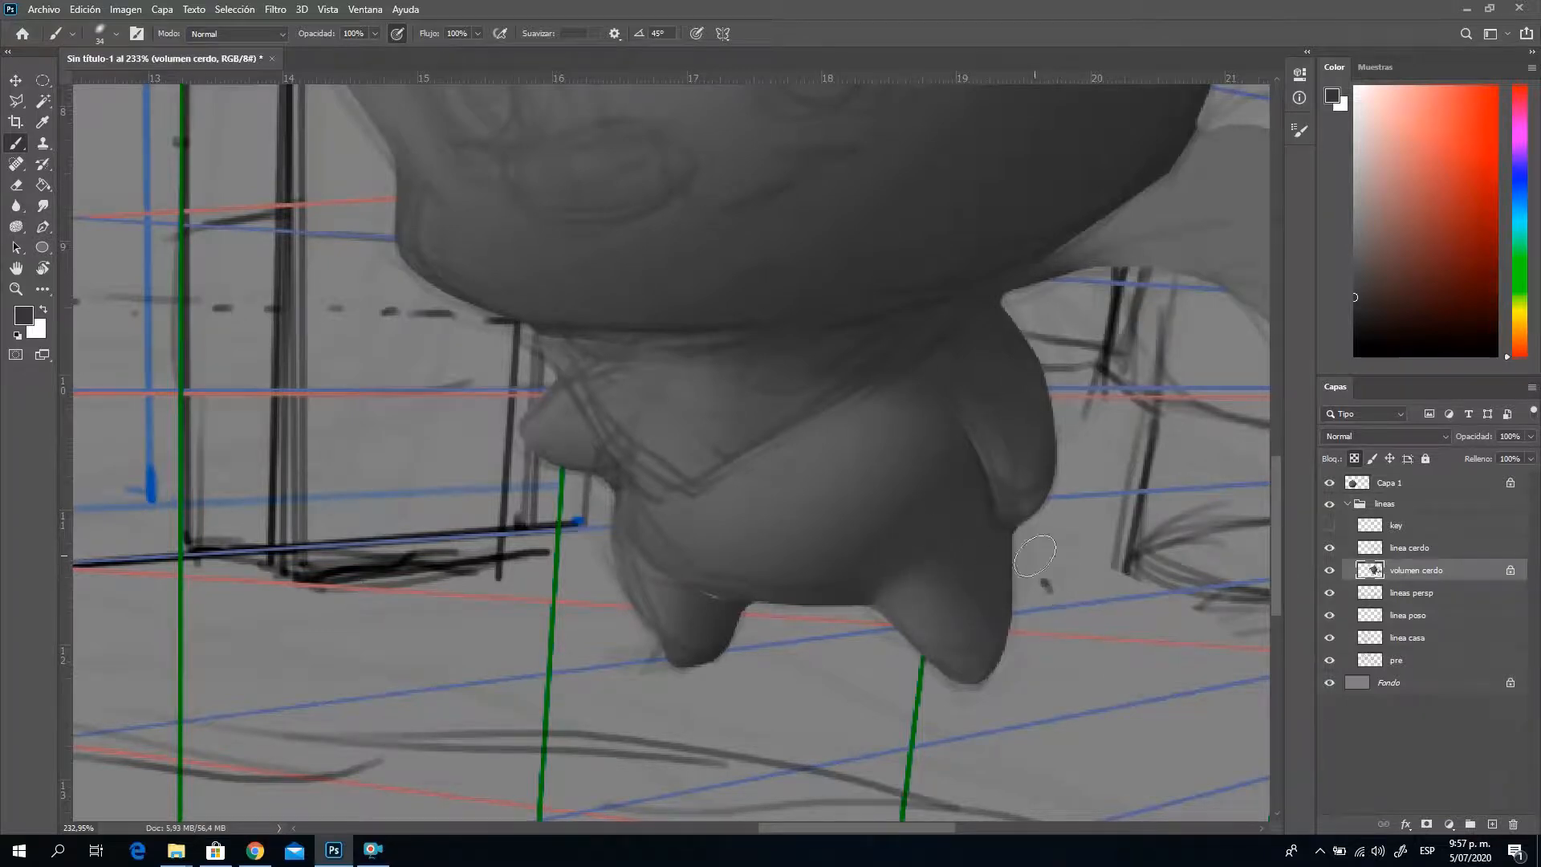
Set the soft brush to 23 px for finer work on the torso and hide the "linea cerdo" layer
right_click(780, 490)
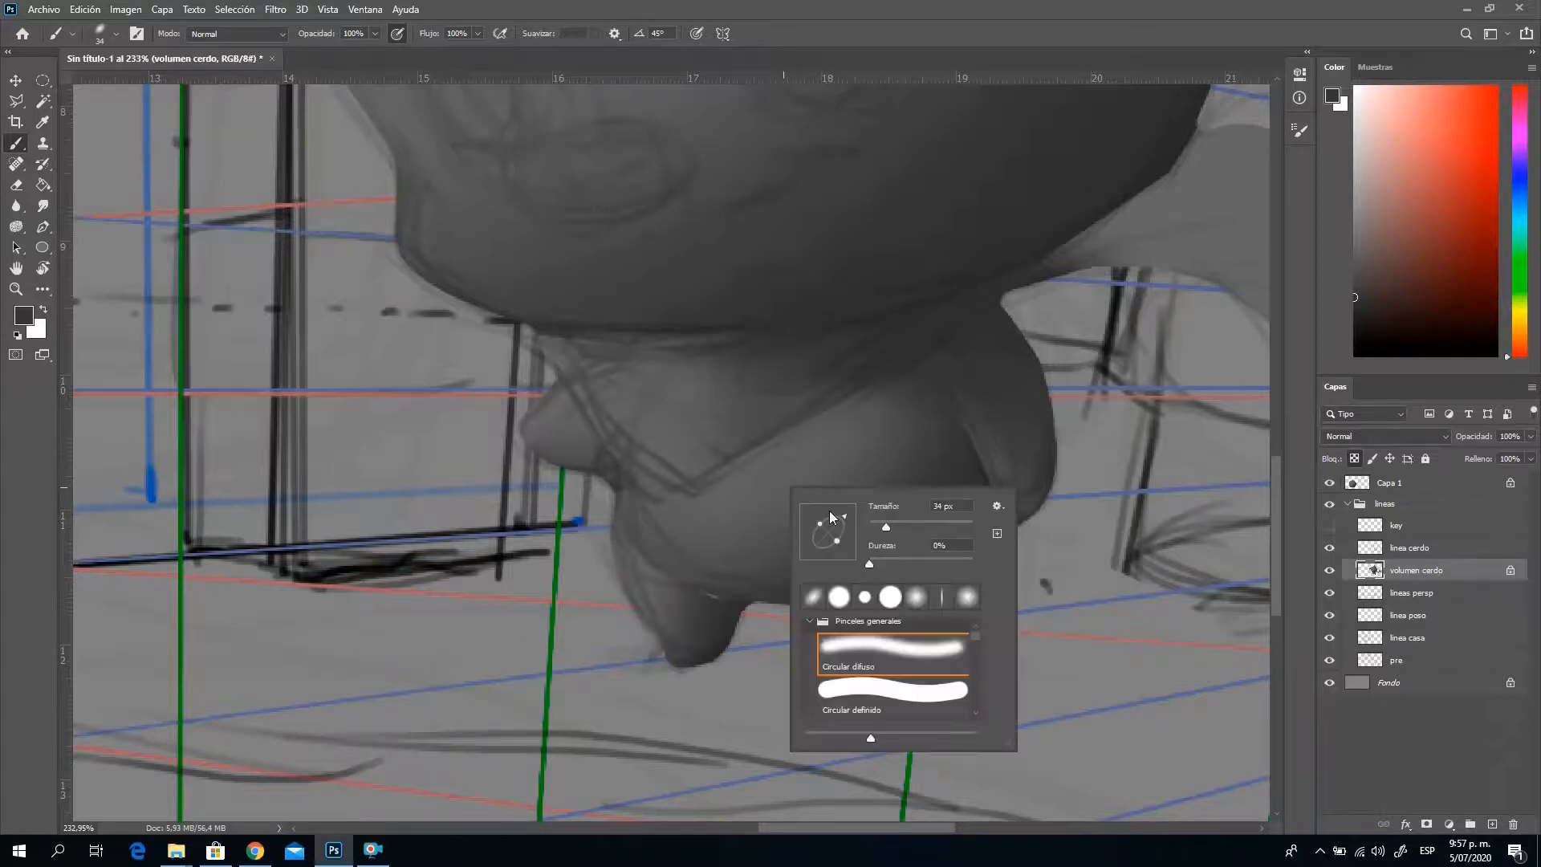
mouse_move(883, 526)
mouse_down()
mouse_move(701, 467)
mouse_move(878, 518)
mouse_up()
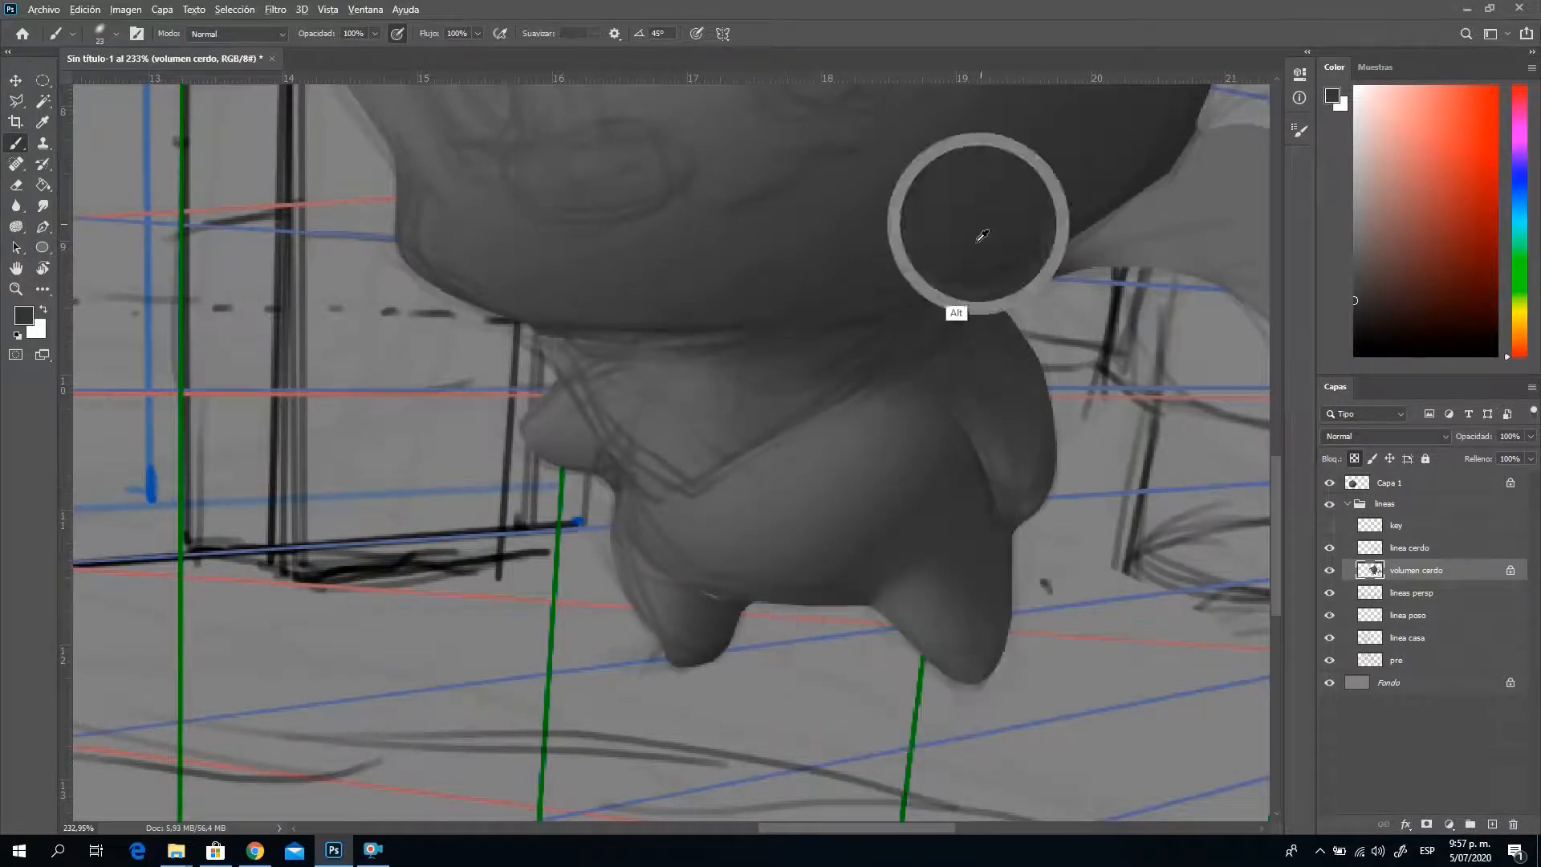
key(Return)
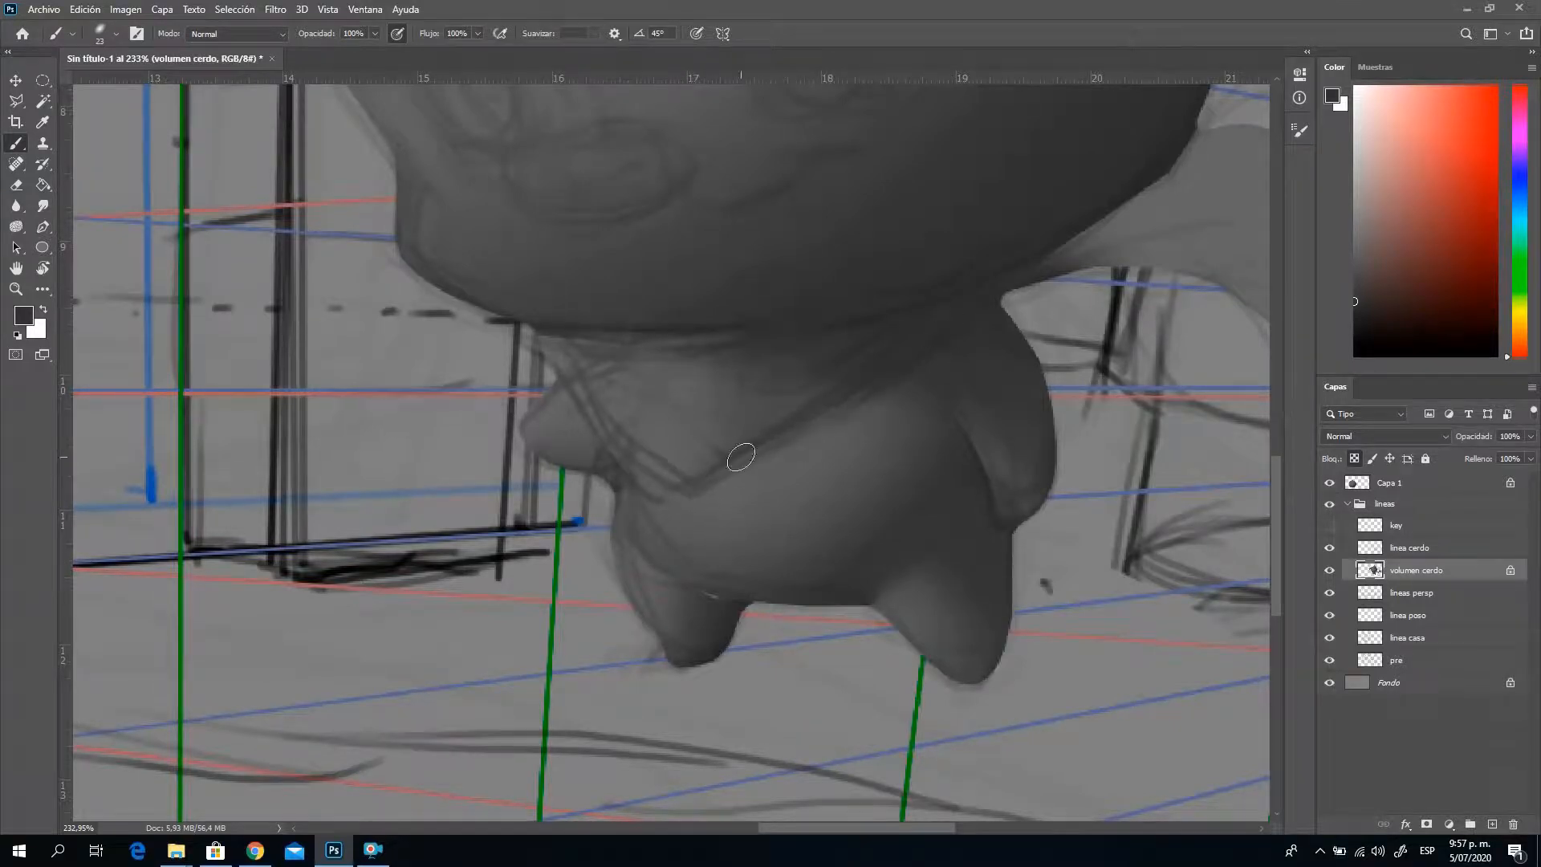
click(1331, 549)
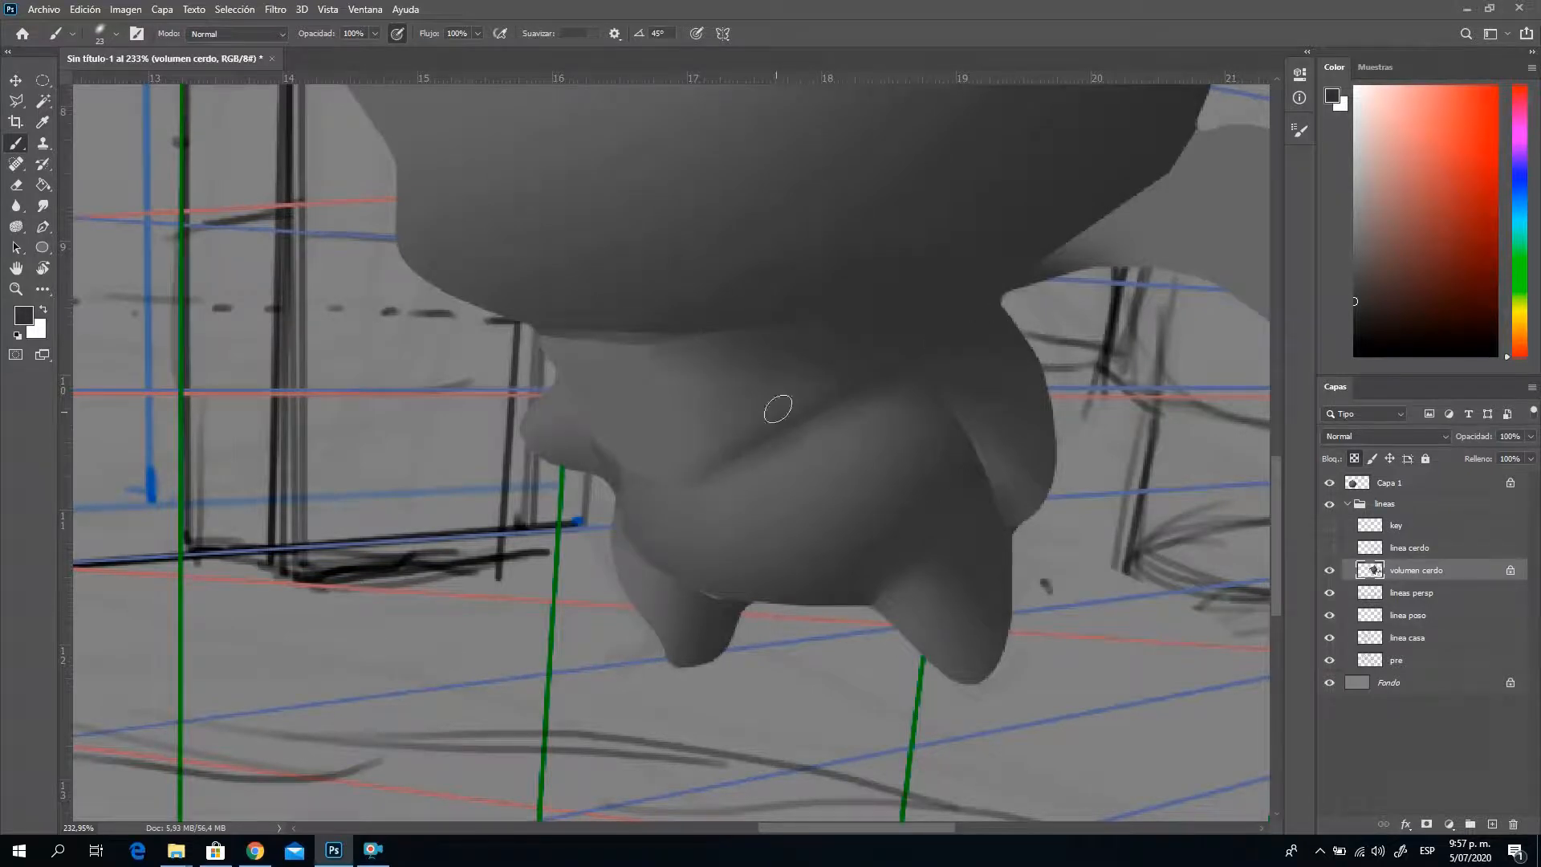
Review the pig's overall shading at different magnifications, comparing it with the "linea cerdo" sketch layer shown and hidden
click(15, 289)
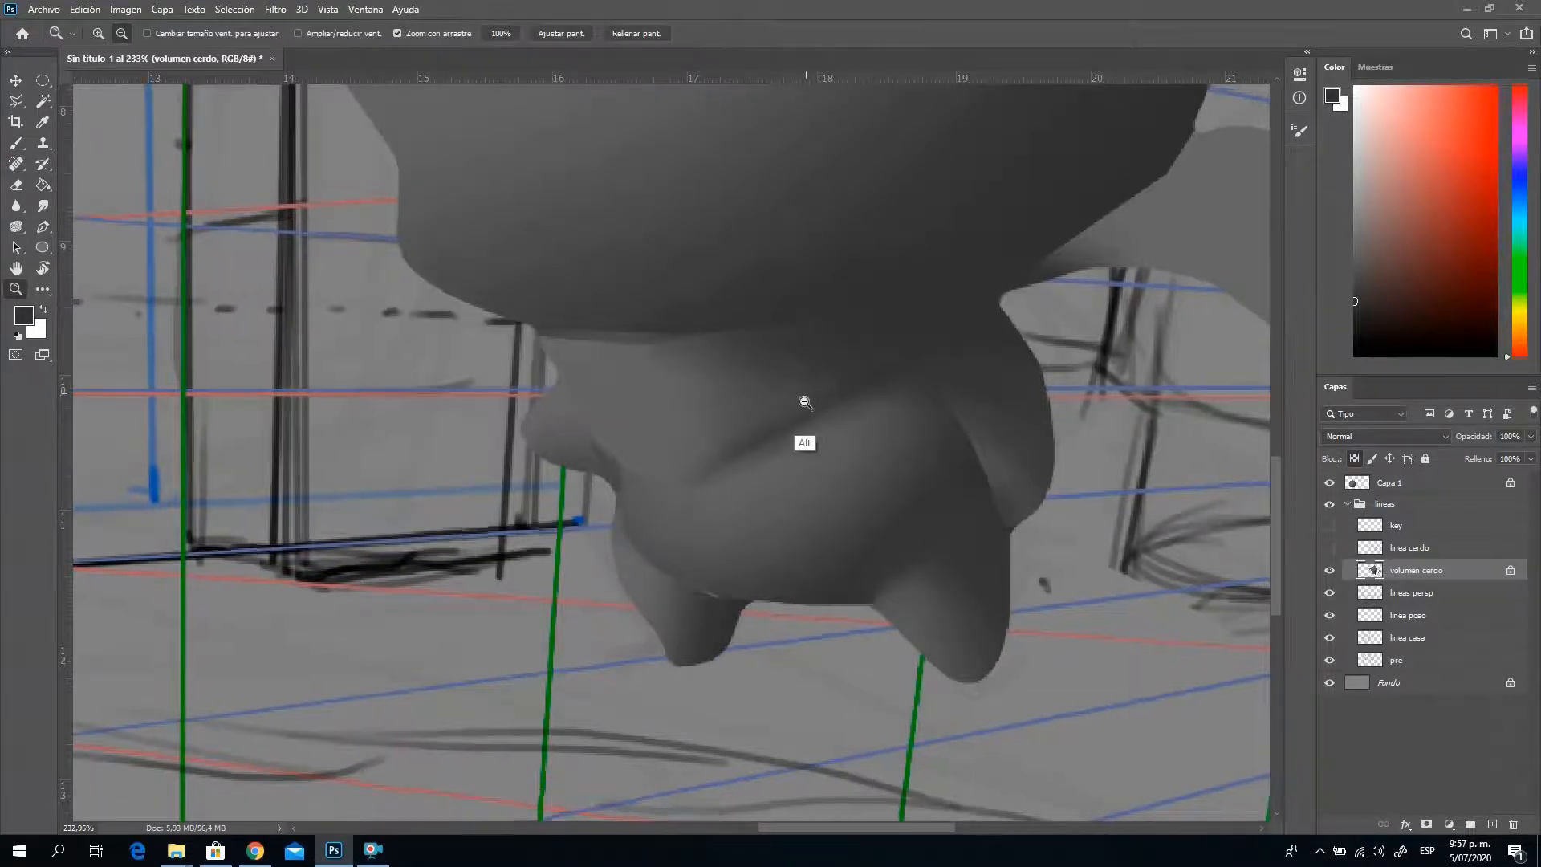
alt+click(801, 385)
alt+click(813, 328)
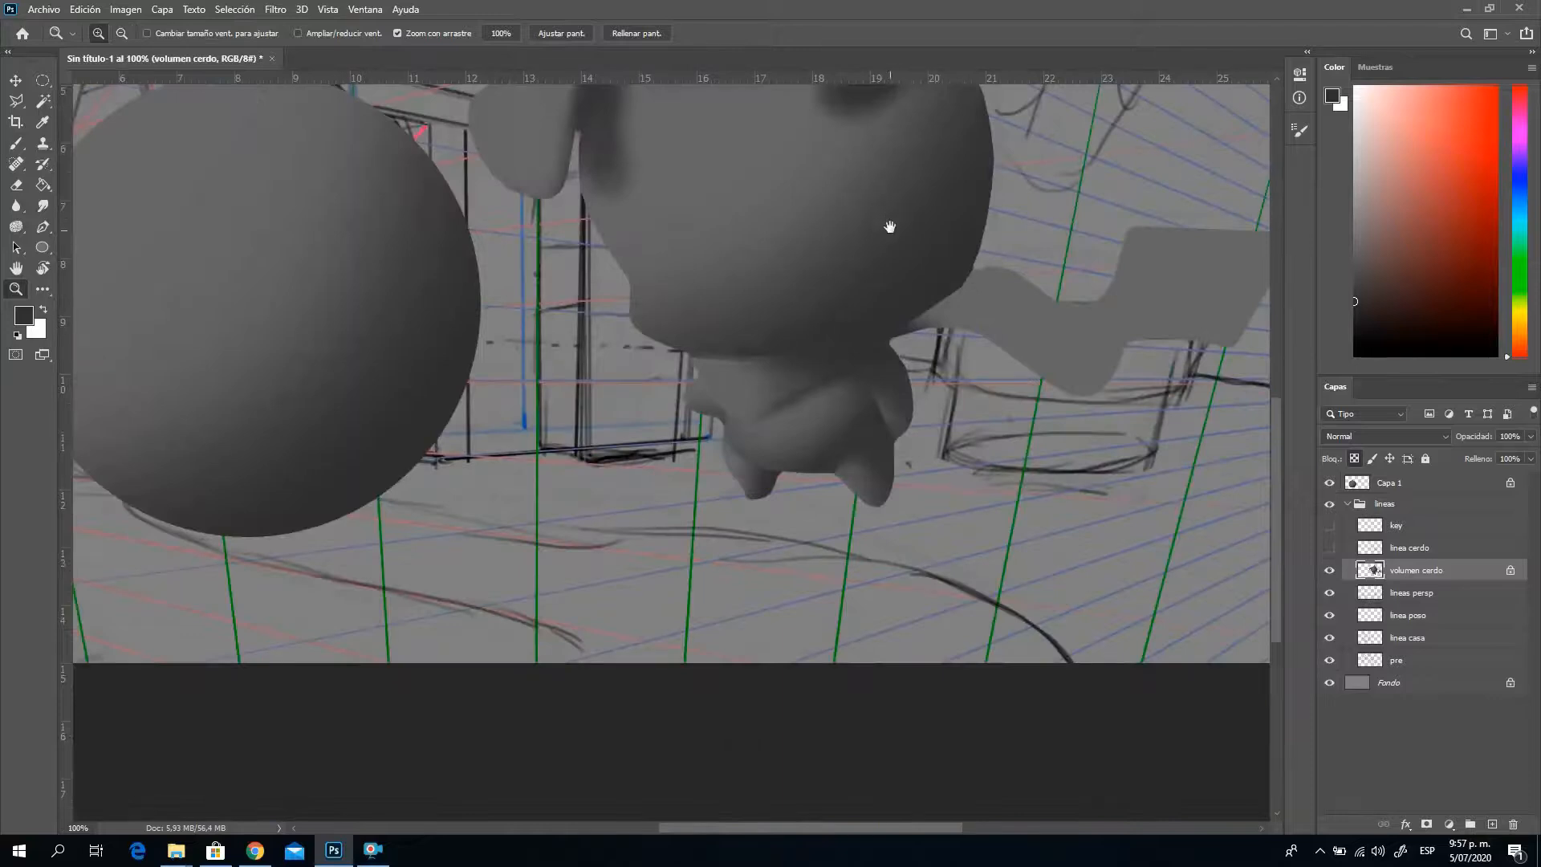
mouse_move(888, 227)
mouse_down()
mouse_move(826, 371)
mouse_move(835, 389)
mouse_up()
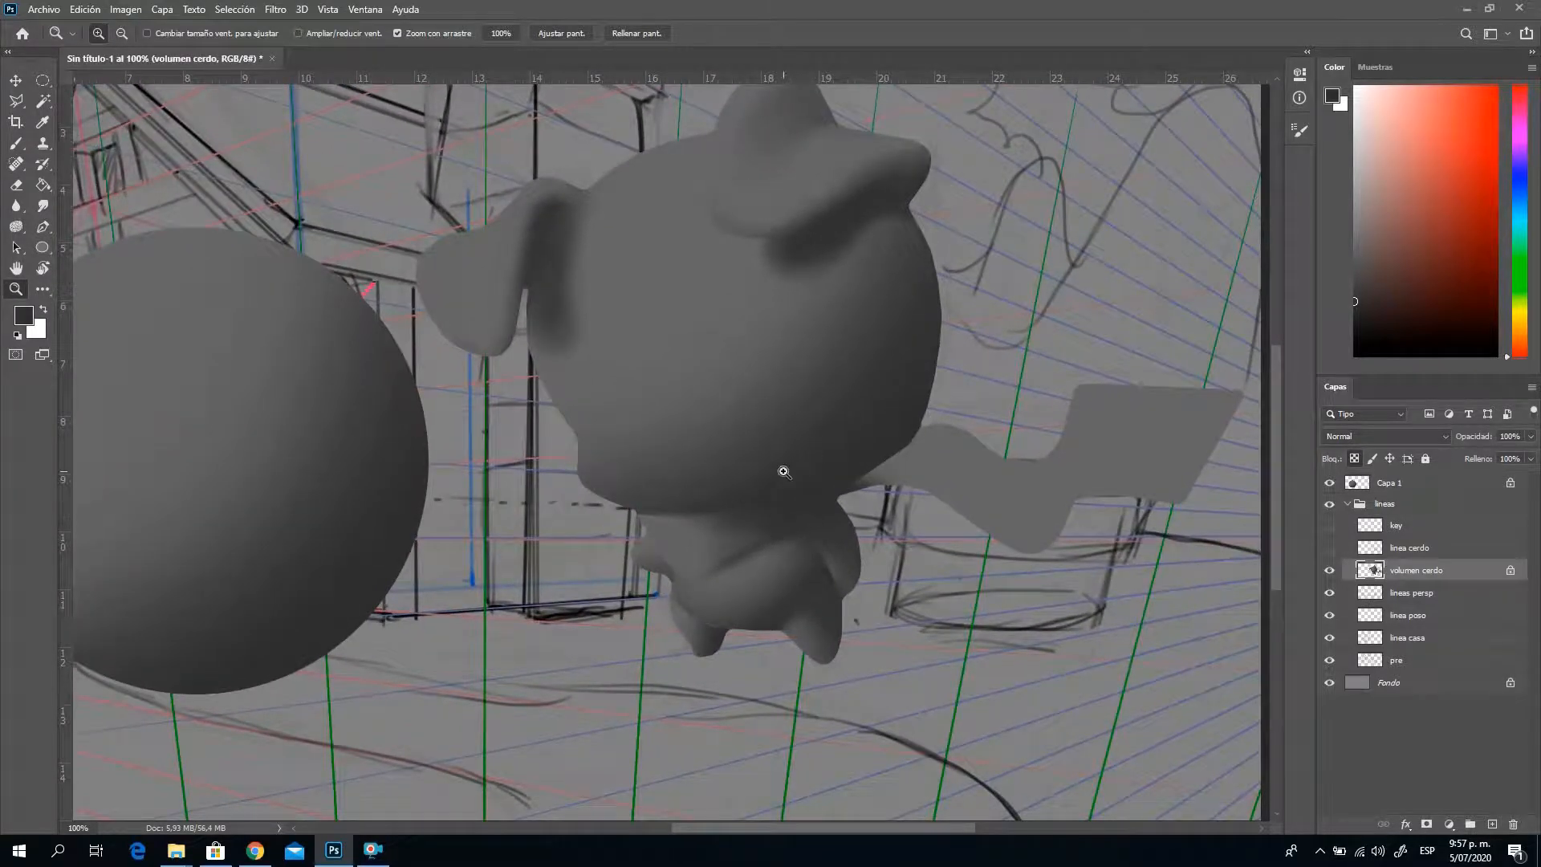
mouse_move(788, 375)
mouse_down()
mouse_move(829, 482)
mouse_move(833, 447)
mouse_up()
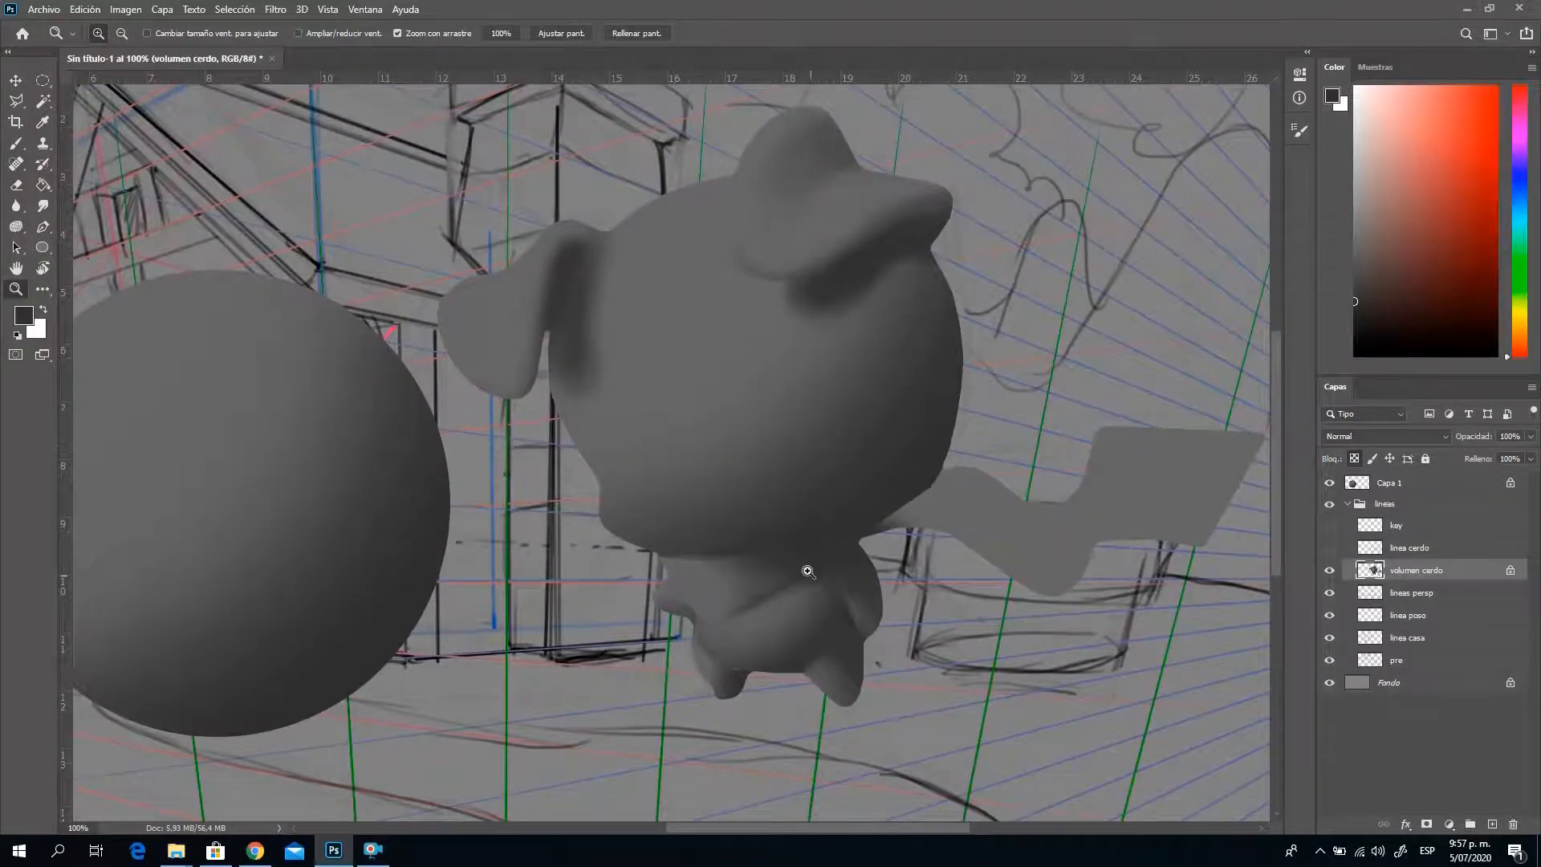
click(812, 596)
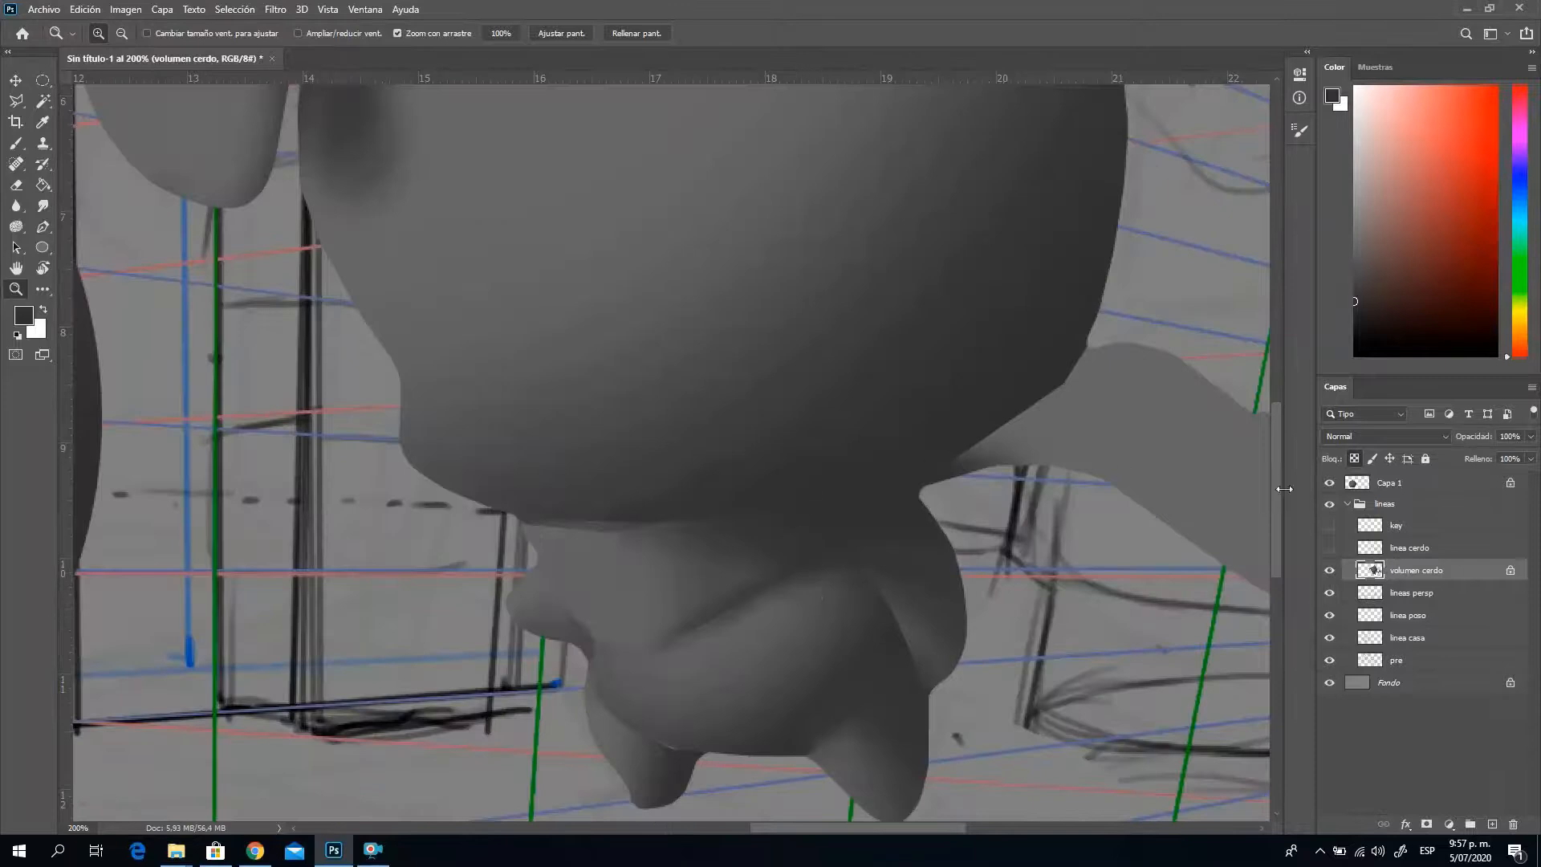
click(1329, 548)
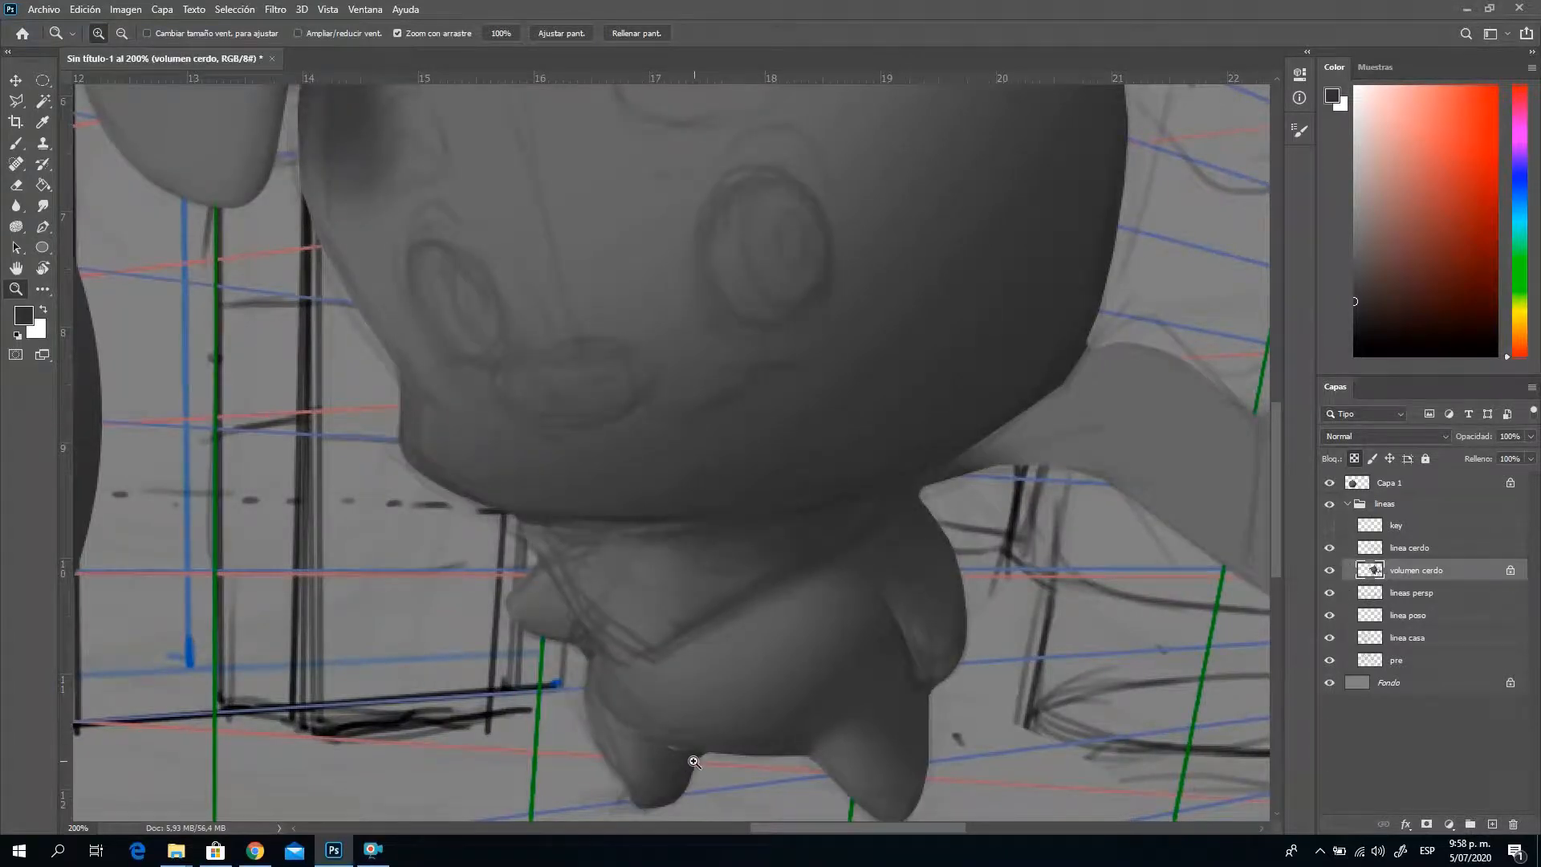
drag(699, 762, 832, 723)
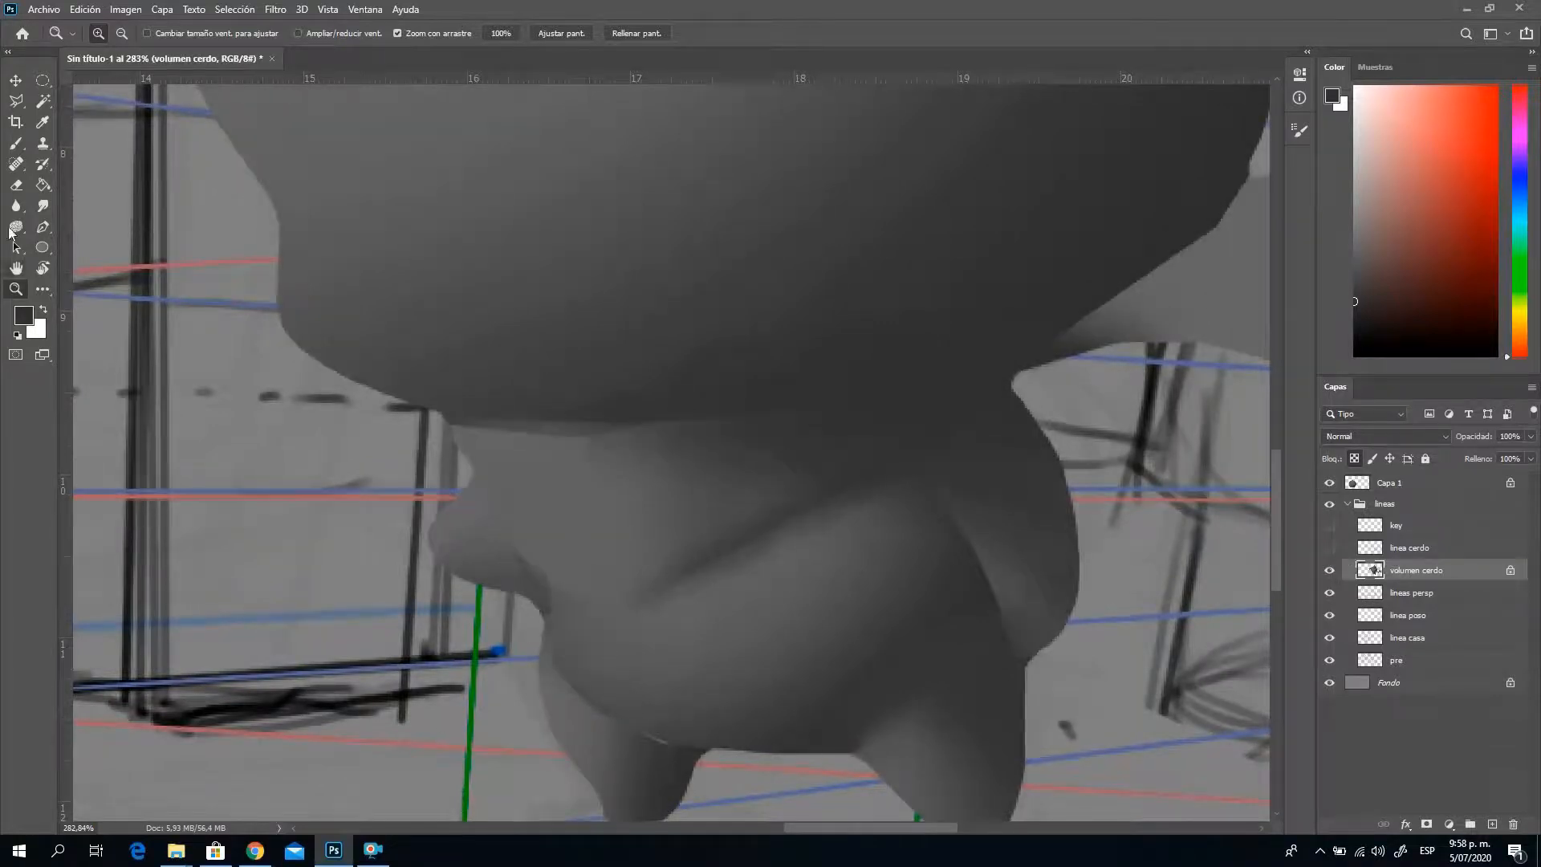
Clean up the crease where the belly meets the left-hand leg in dark grey, using a fine brush at 100% hardness
key(b)
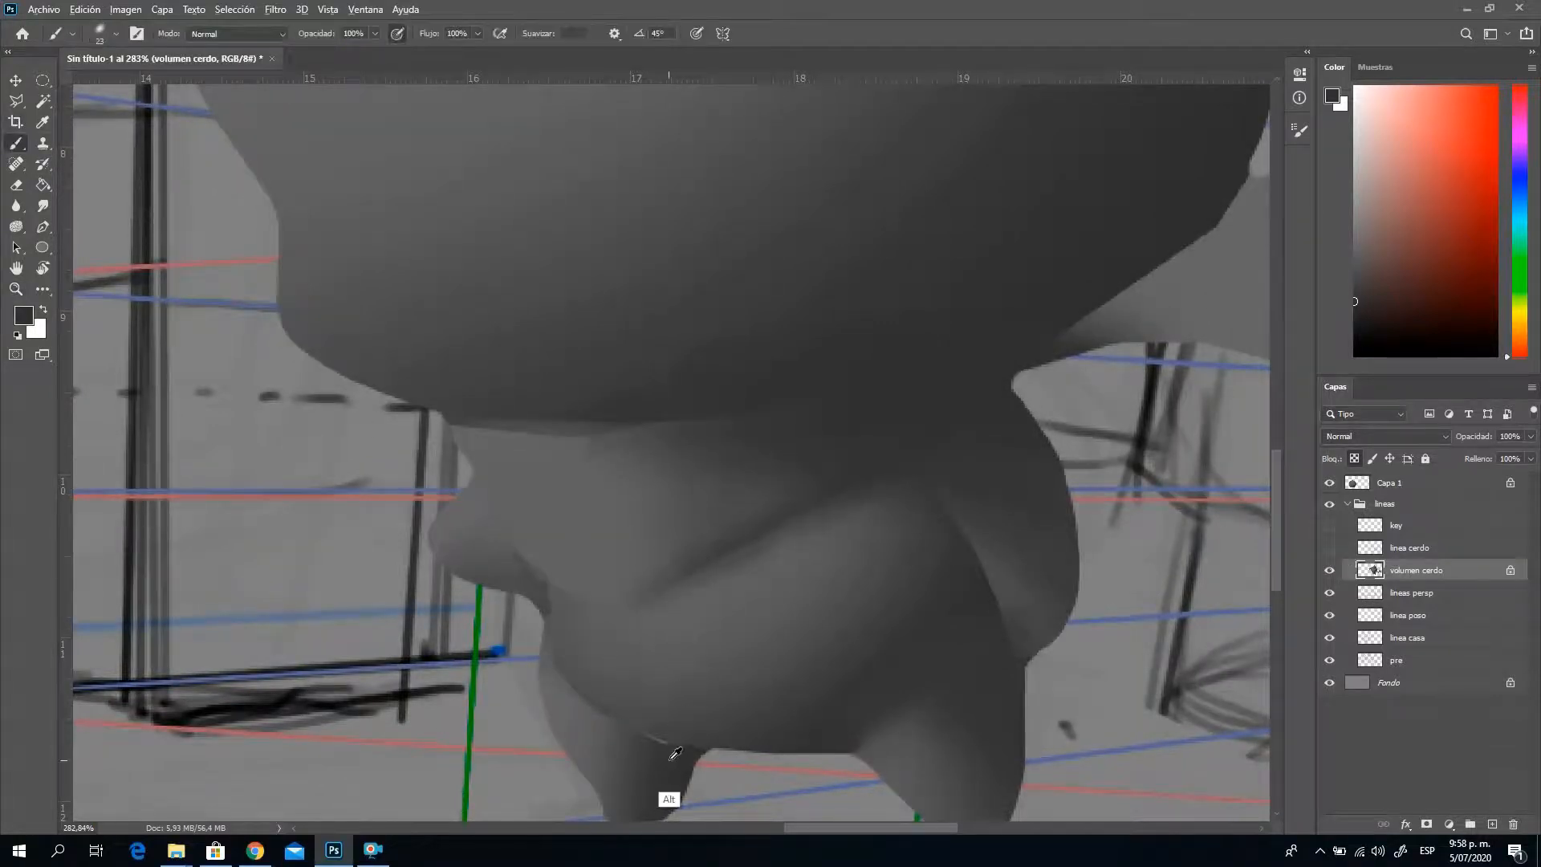
right_click(769, 705)
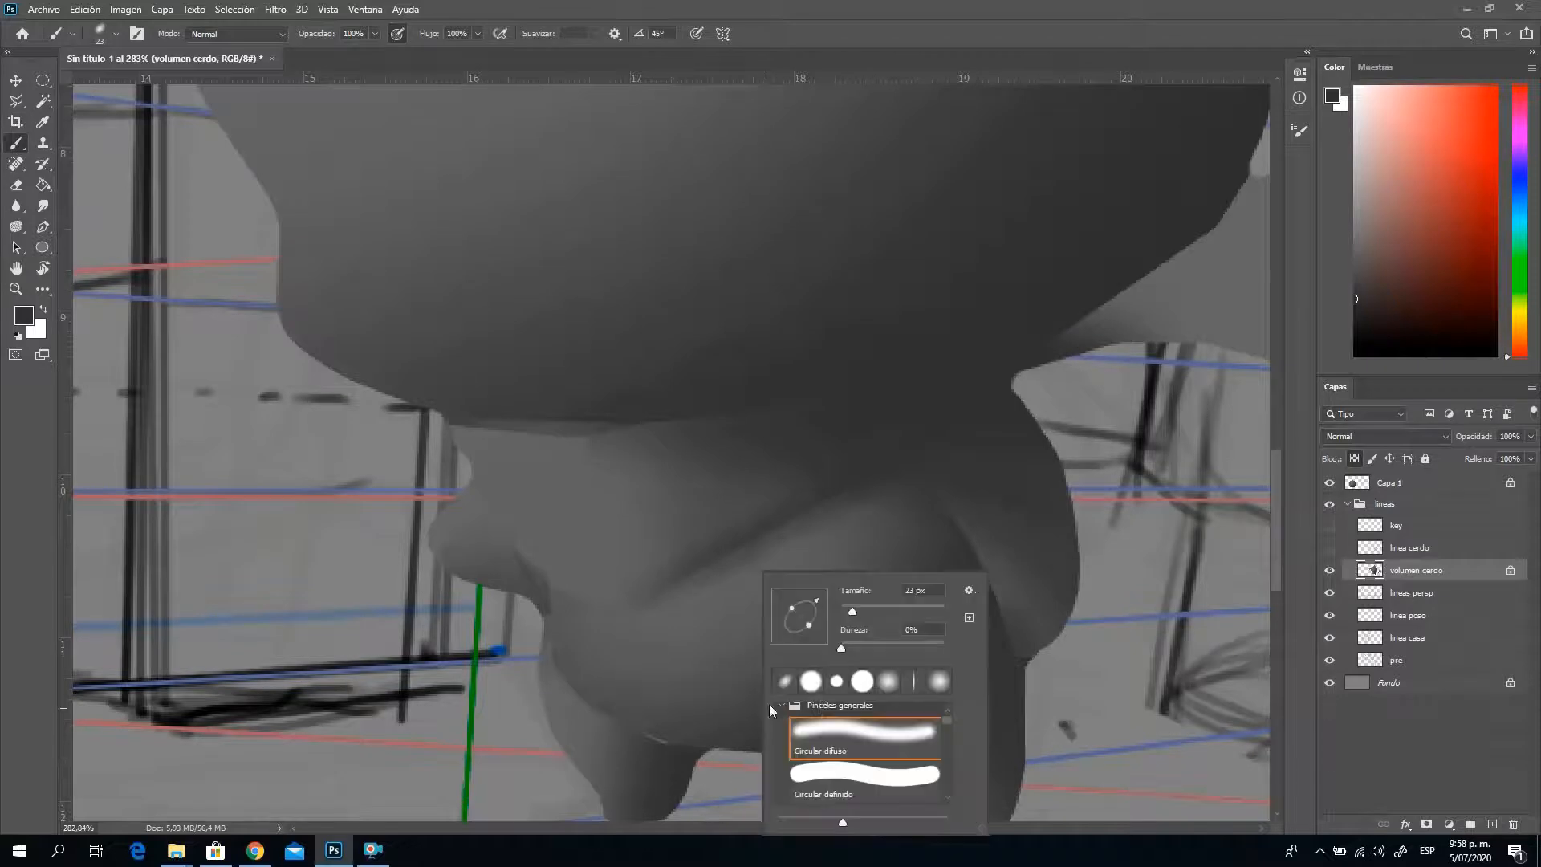
click(843, 610)
key(Return)
right_click(772, 647)
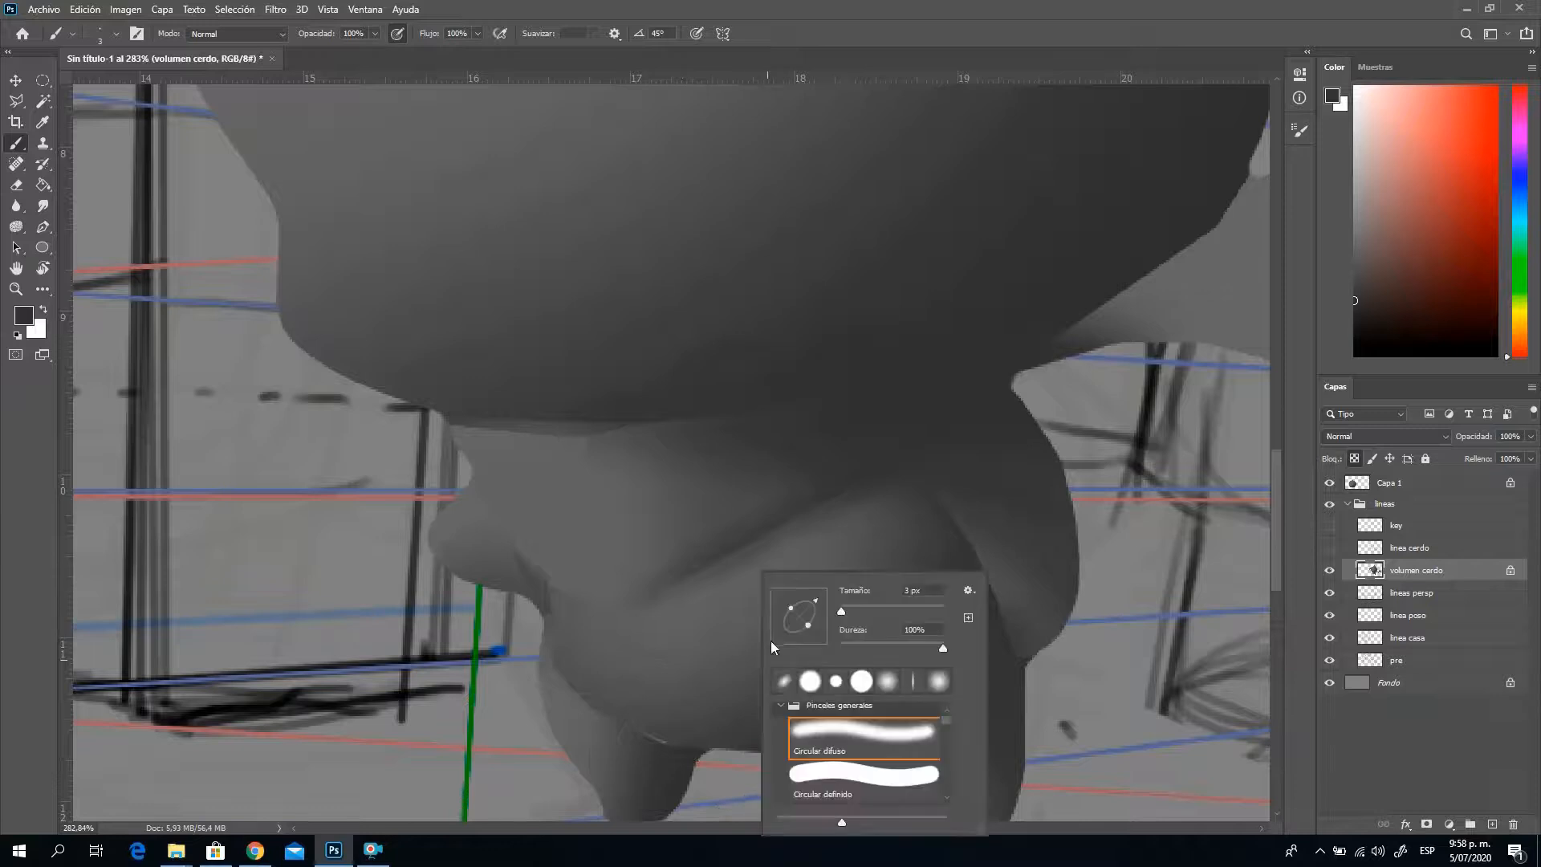
drag(852, 614, 843, 624)
key(Return)
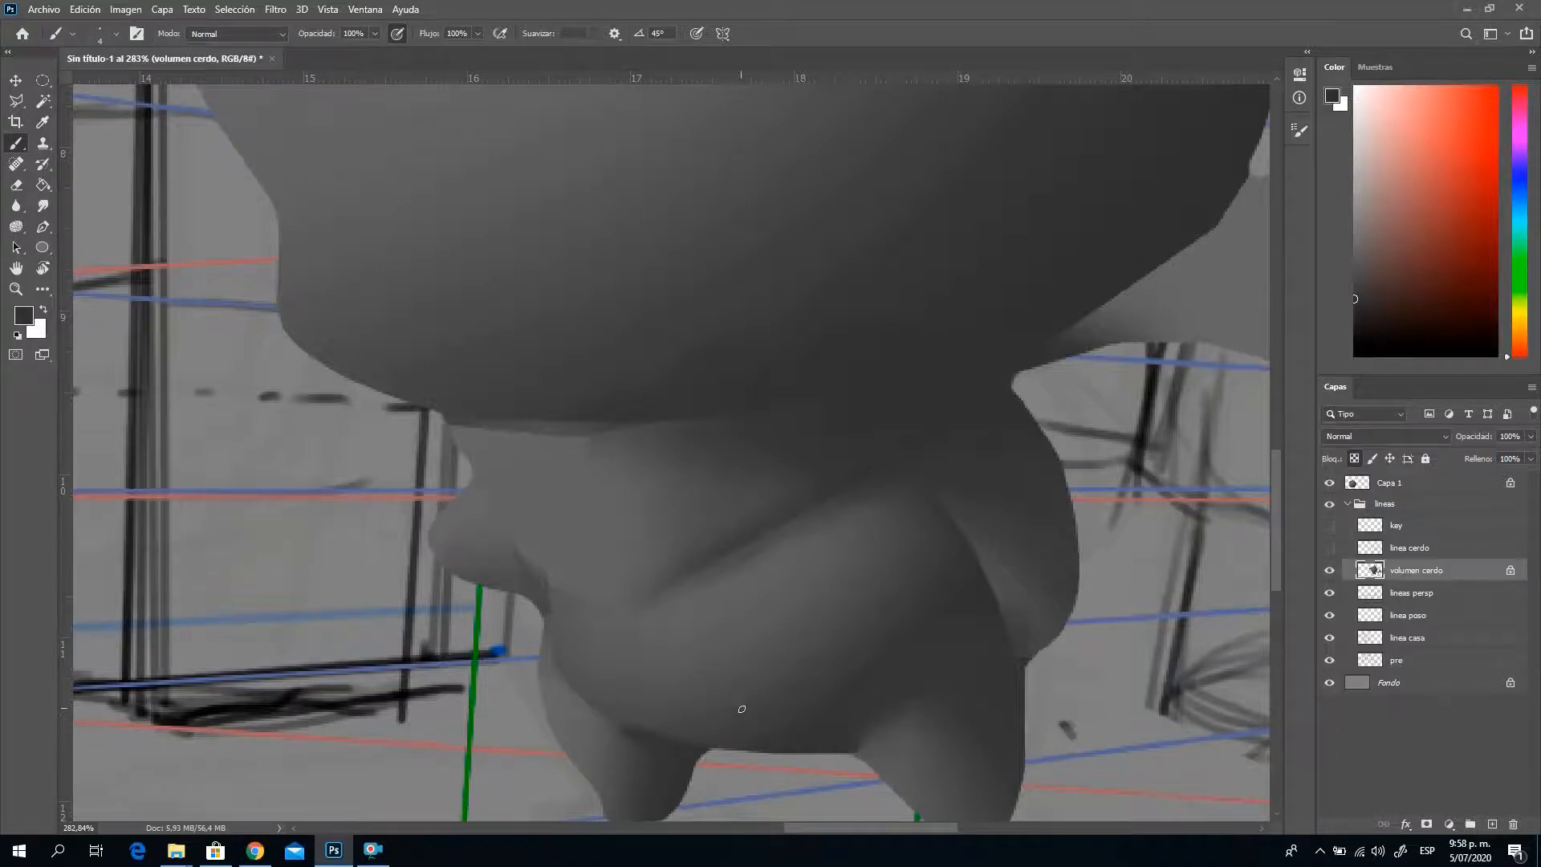
Set the brush to 7 px and rework the neckerchief's upper edge beneath the chin with a grey sampled from the cloth
alt+click(551, 711)
alt+click(491, 479)
right_click(633, 469)
click(724, 503)
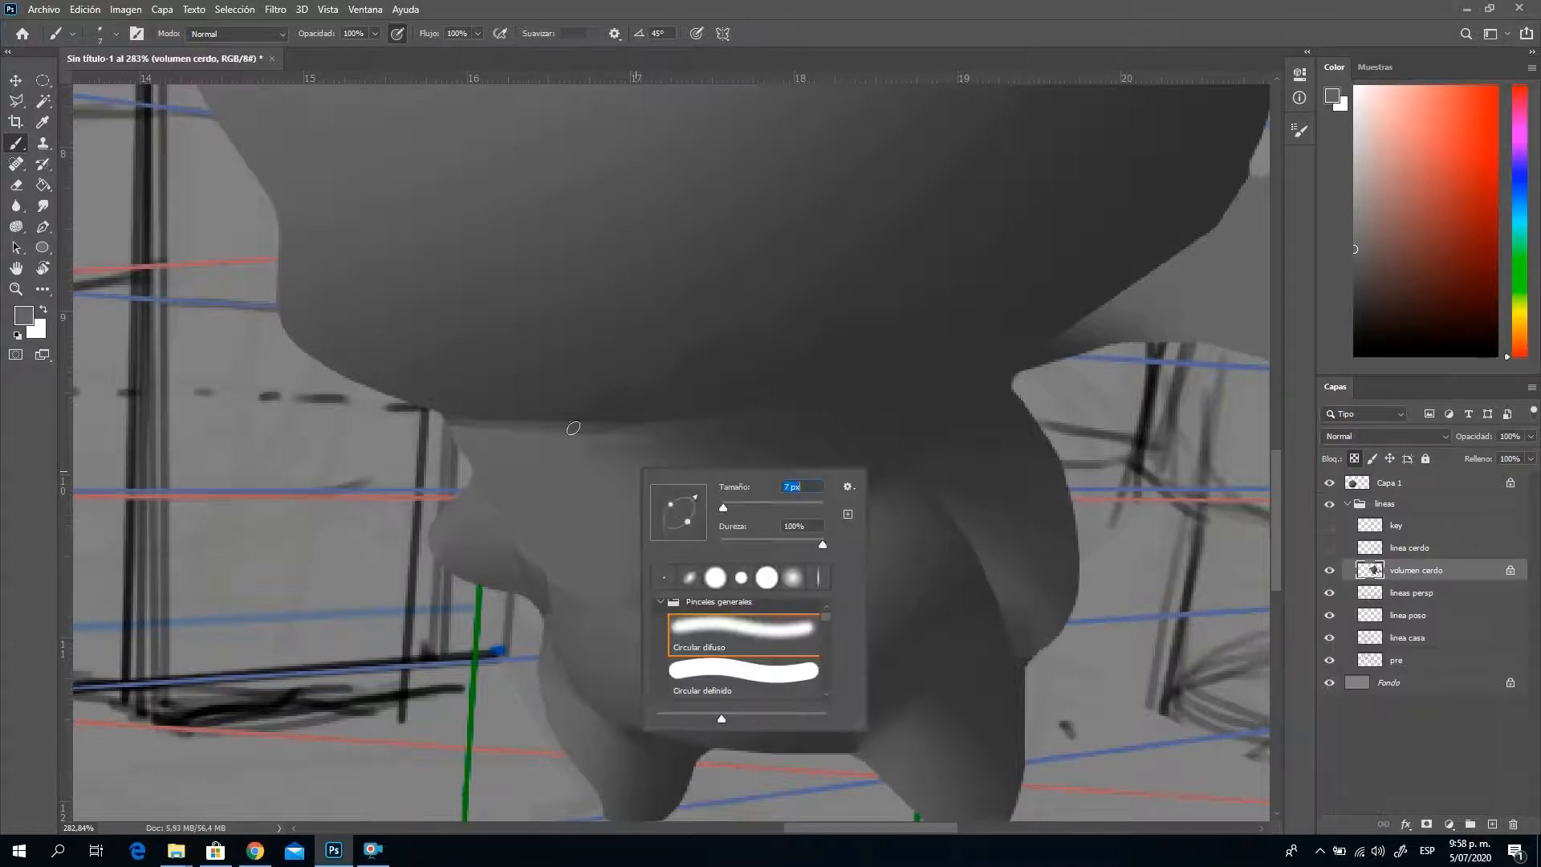
click(443, 421)
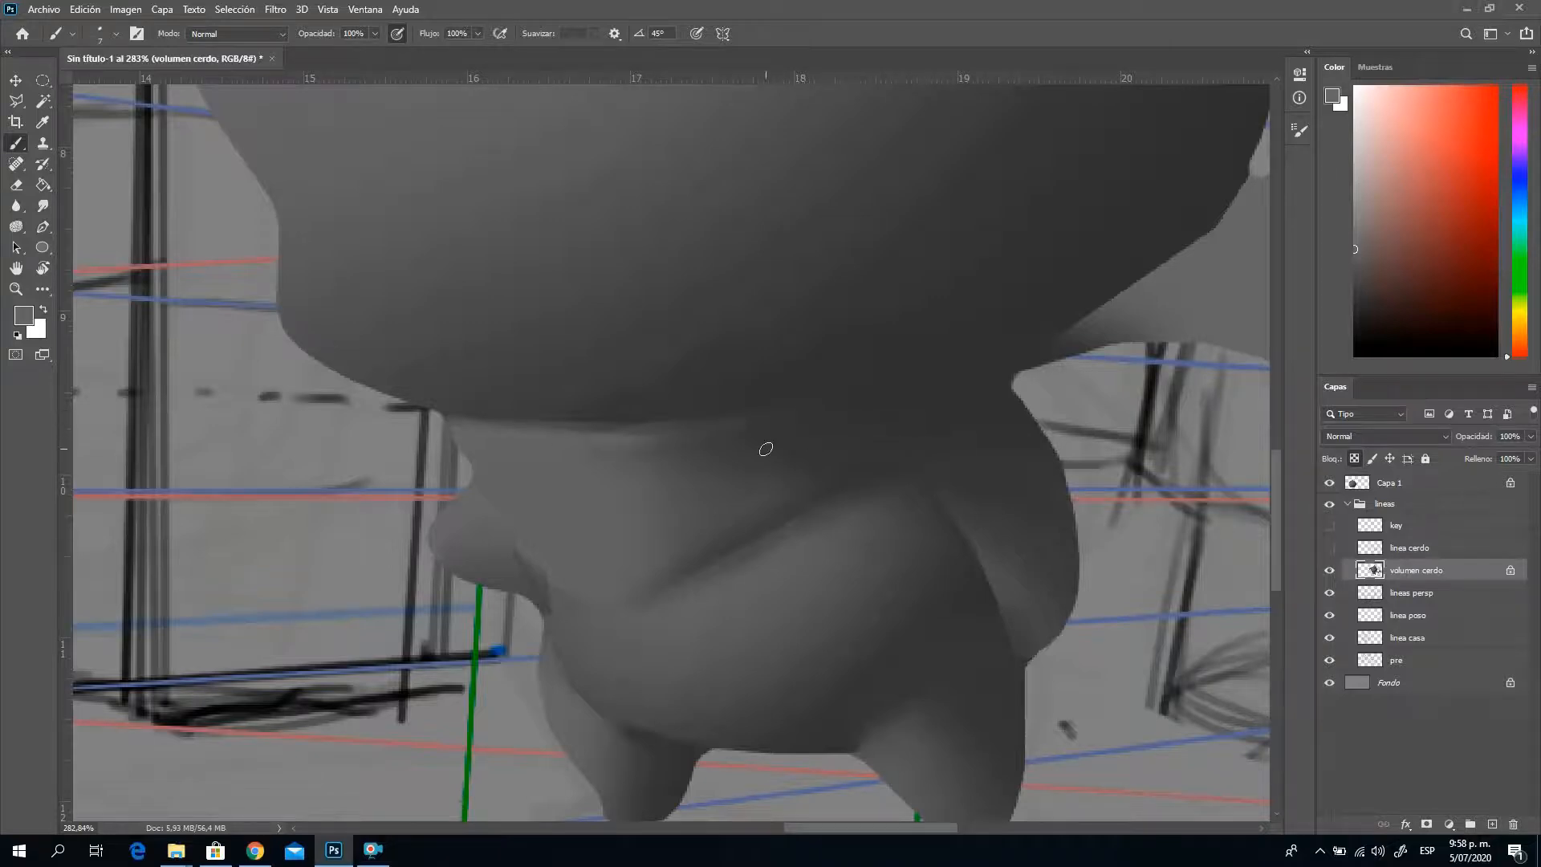
Paint the upper neckerchief folds below the chin, alternating dark and lighter greys sampled from the surrounding shading
key(alt)
alt+click(775, 430)
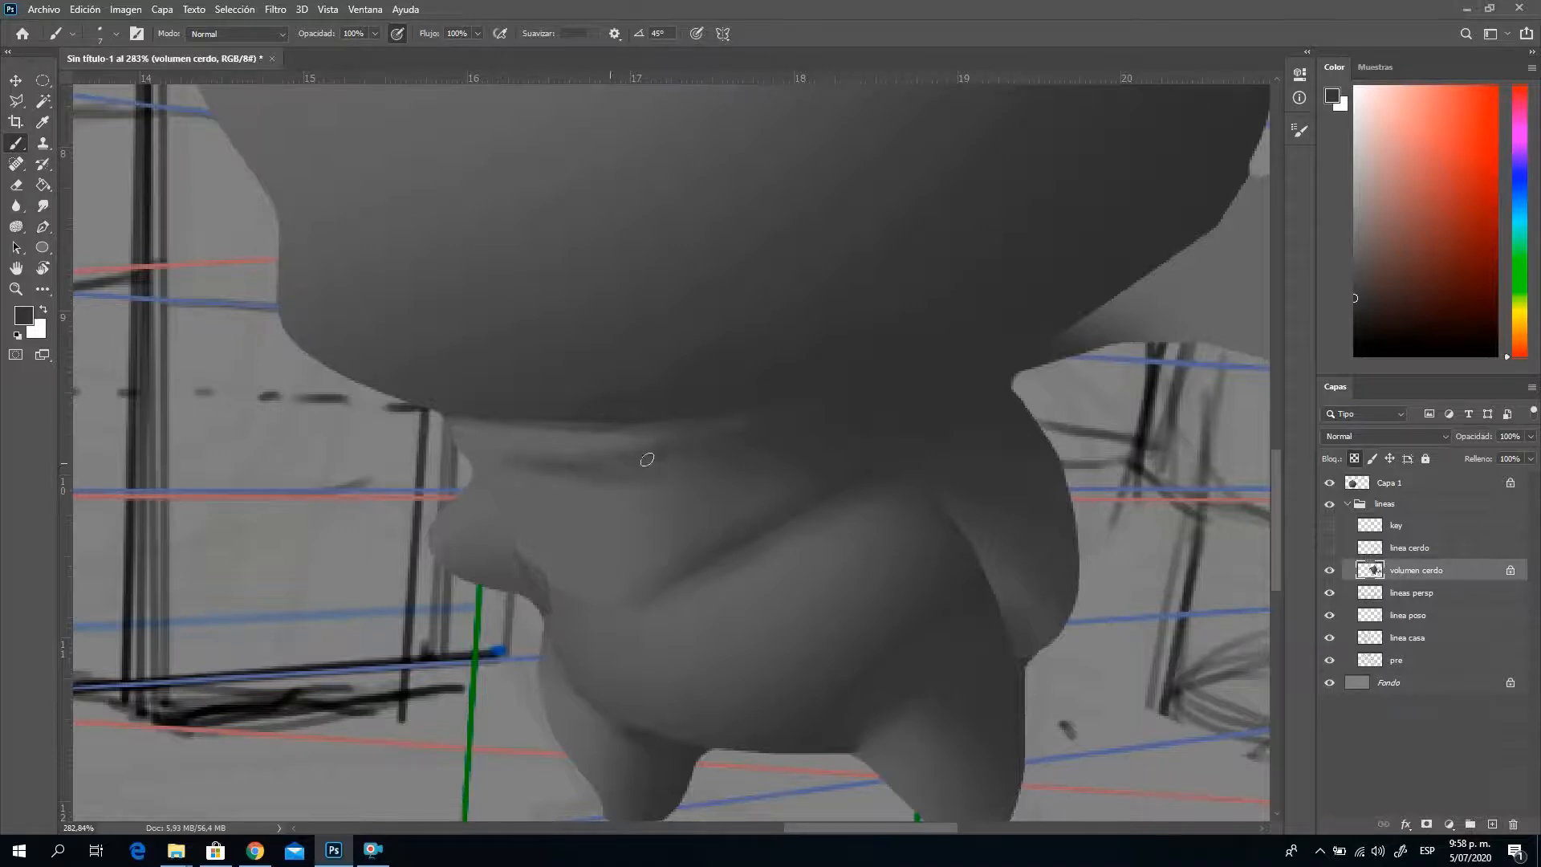
alt+click(663, 457)
alt+click(814, 401)
alt+click(583, 485)
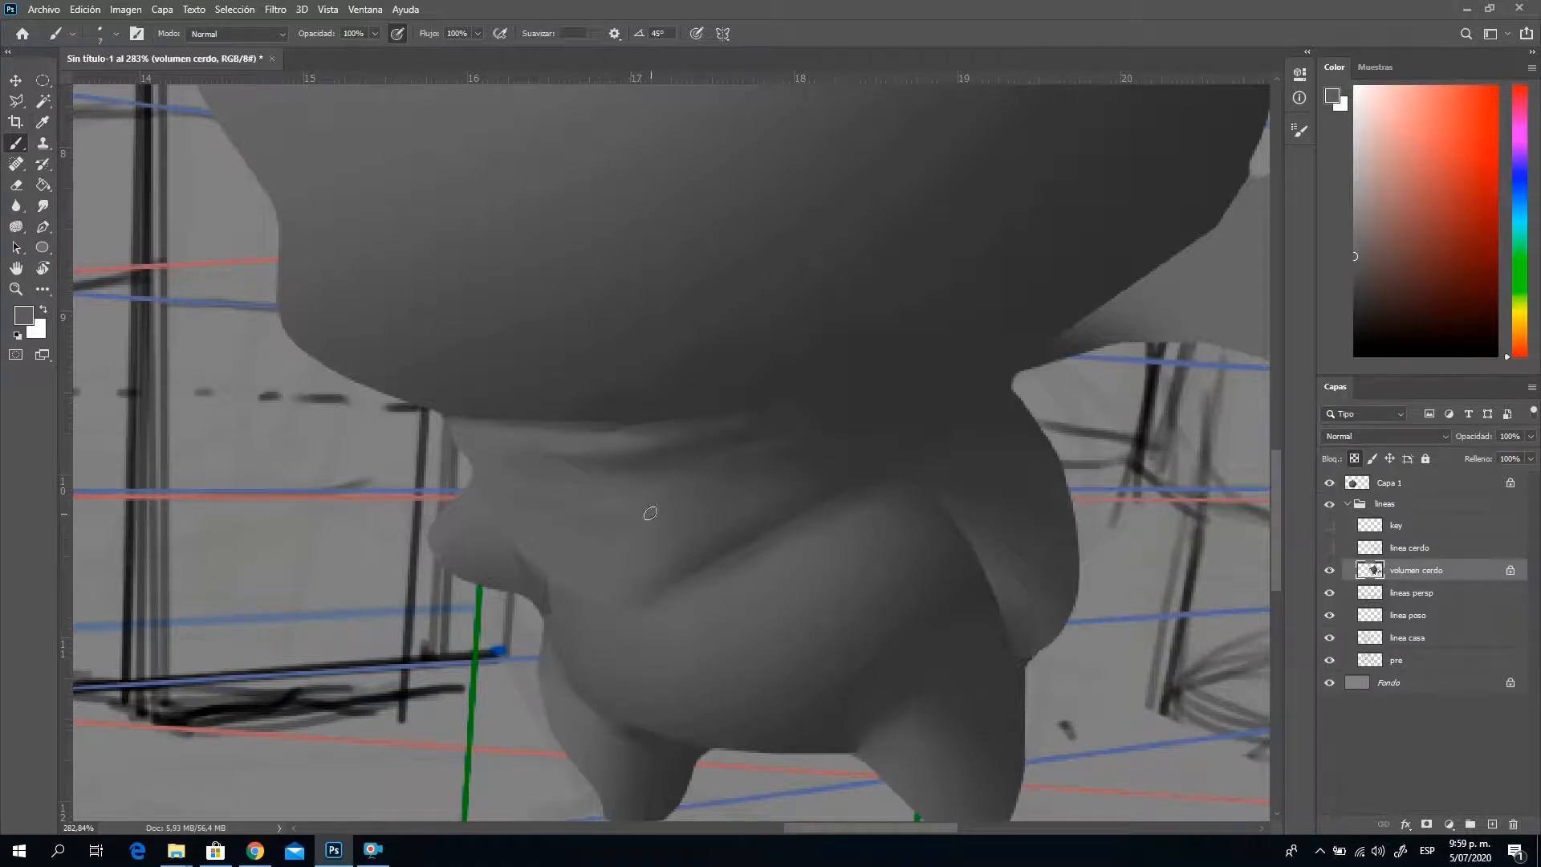
Extend the folds across the middle of the neckerchief and down to its tip with greys sampled from the cloth
alt+click(660, 523)
alt+click(547, 592)
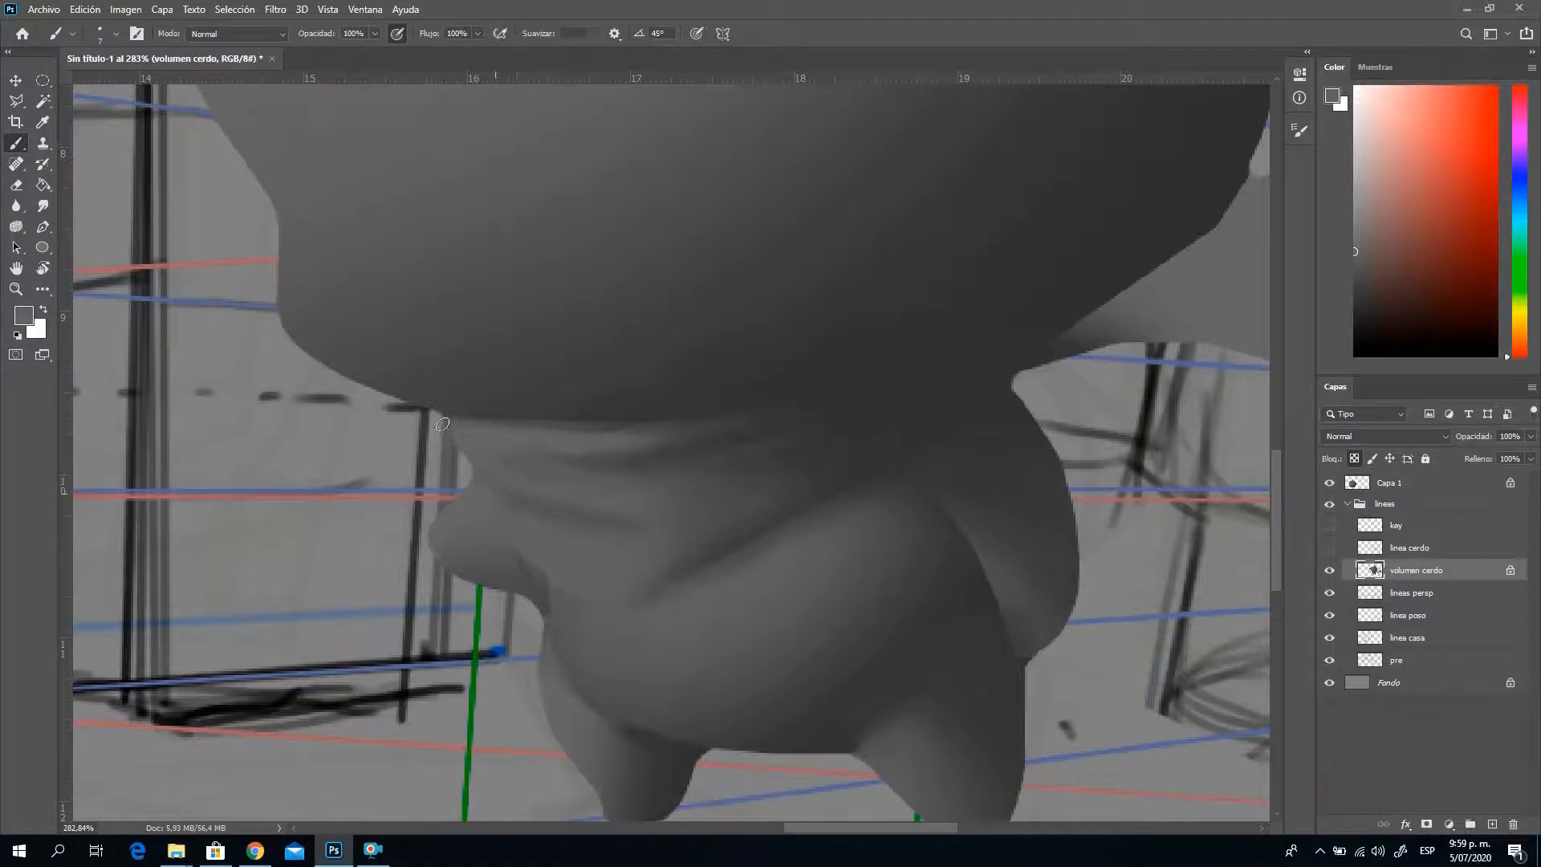
alt+click(580, 534)
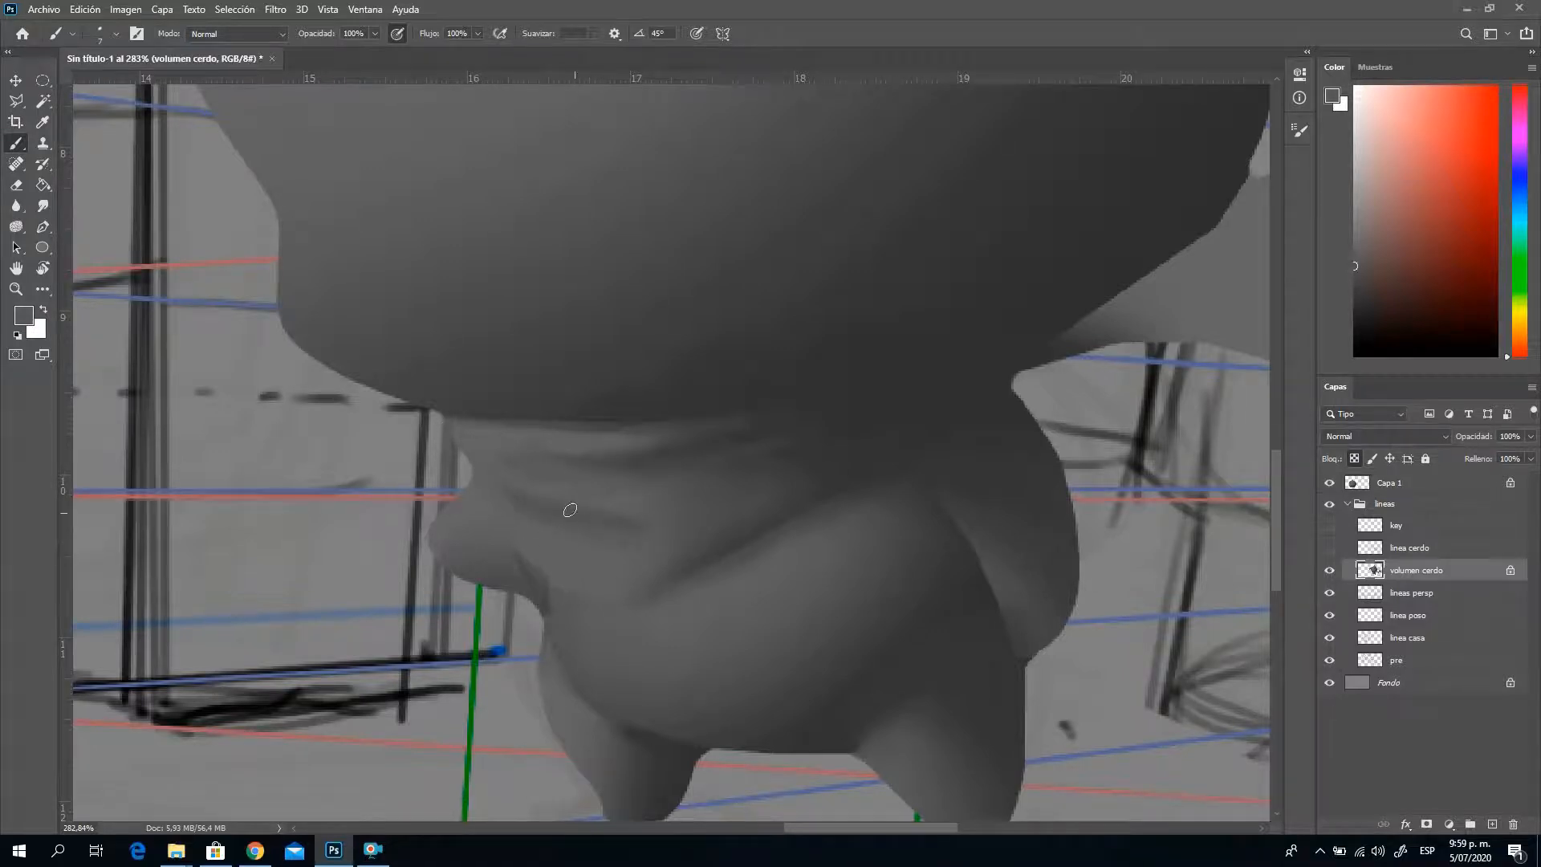
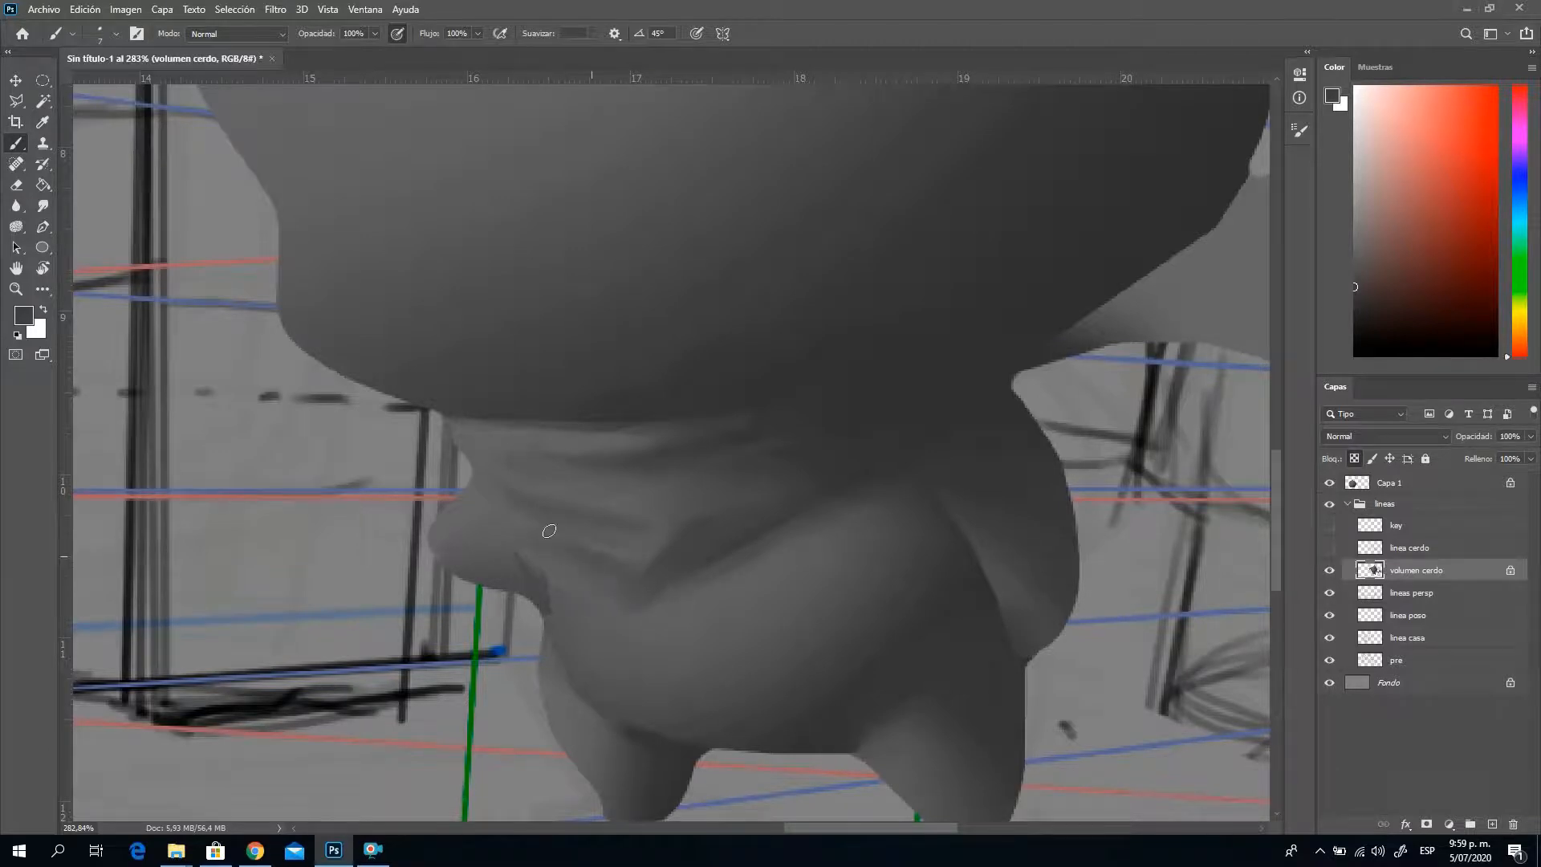
click(627, 543)
alt+click(777, 450)
alt+click(791, 490)
Set the brush to 32 px and shade the pig's right-hand arm with greys sampled from its lower end and shoulder
drag(910, 419, 668, 422)
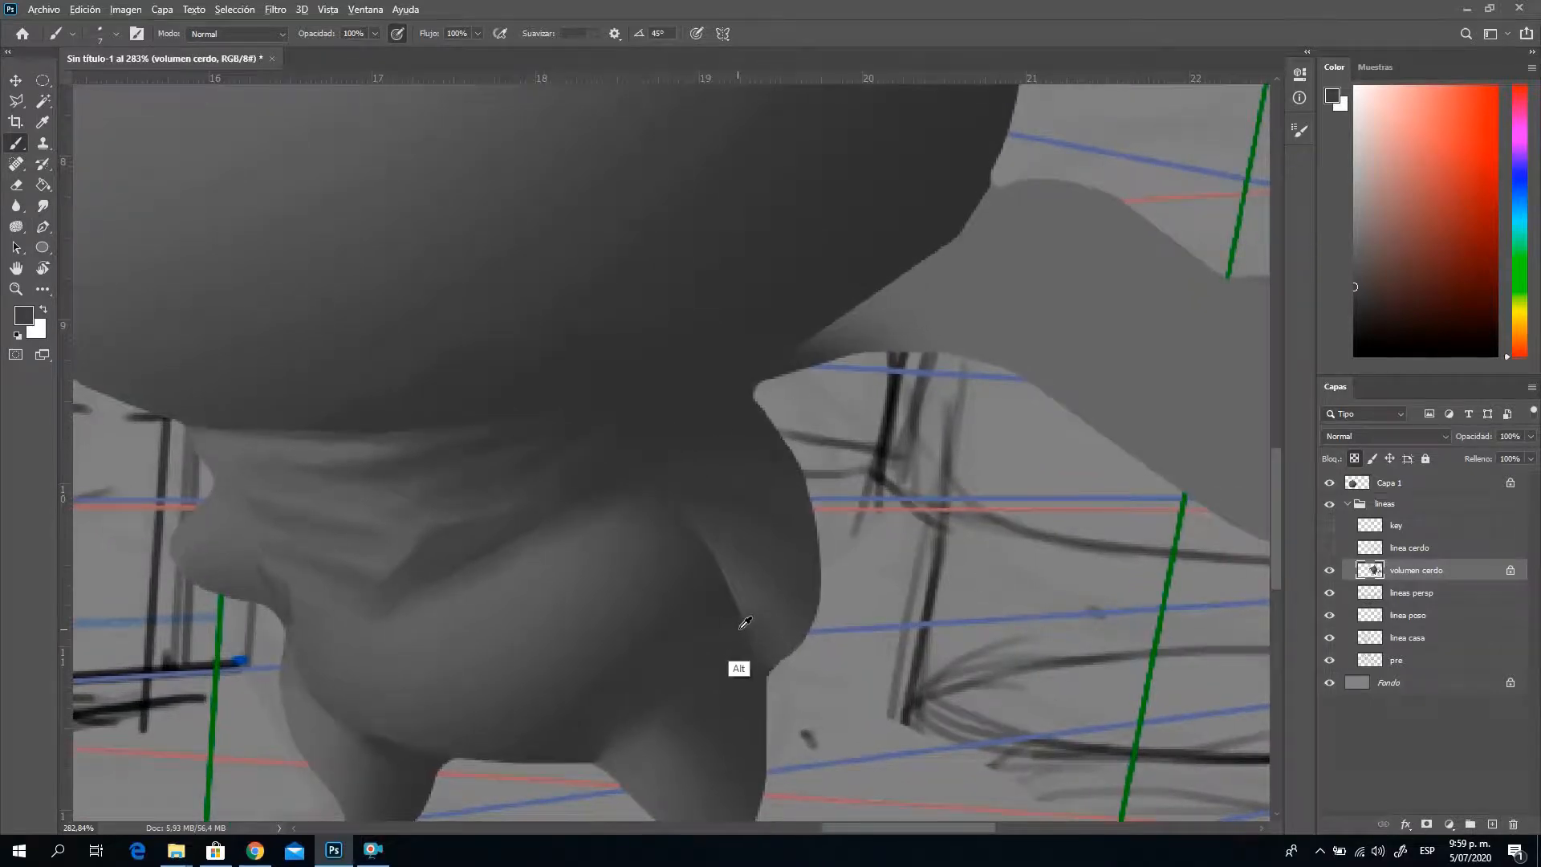
alt+click(755, 668)
alt+click(751, 639)
right_click(757, 512)
drag(843, 548, 859, 542)
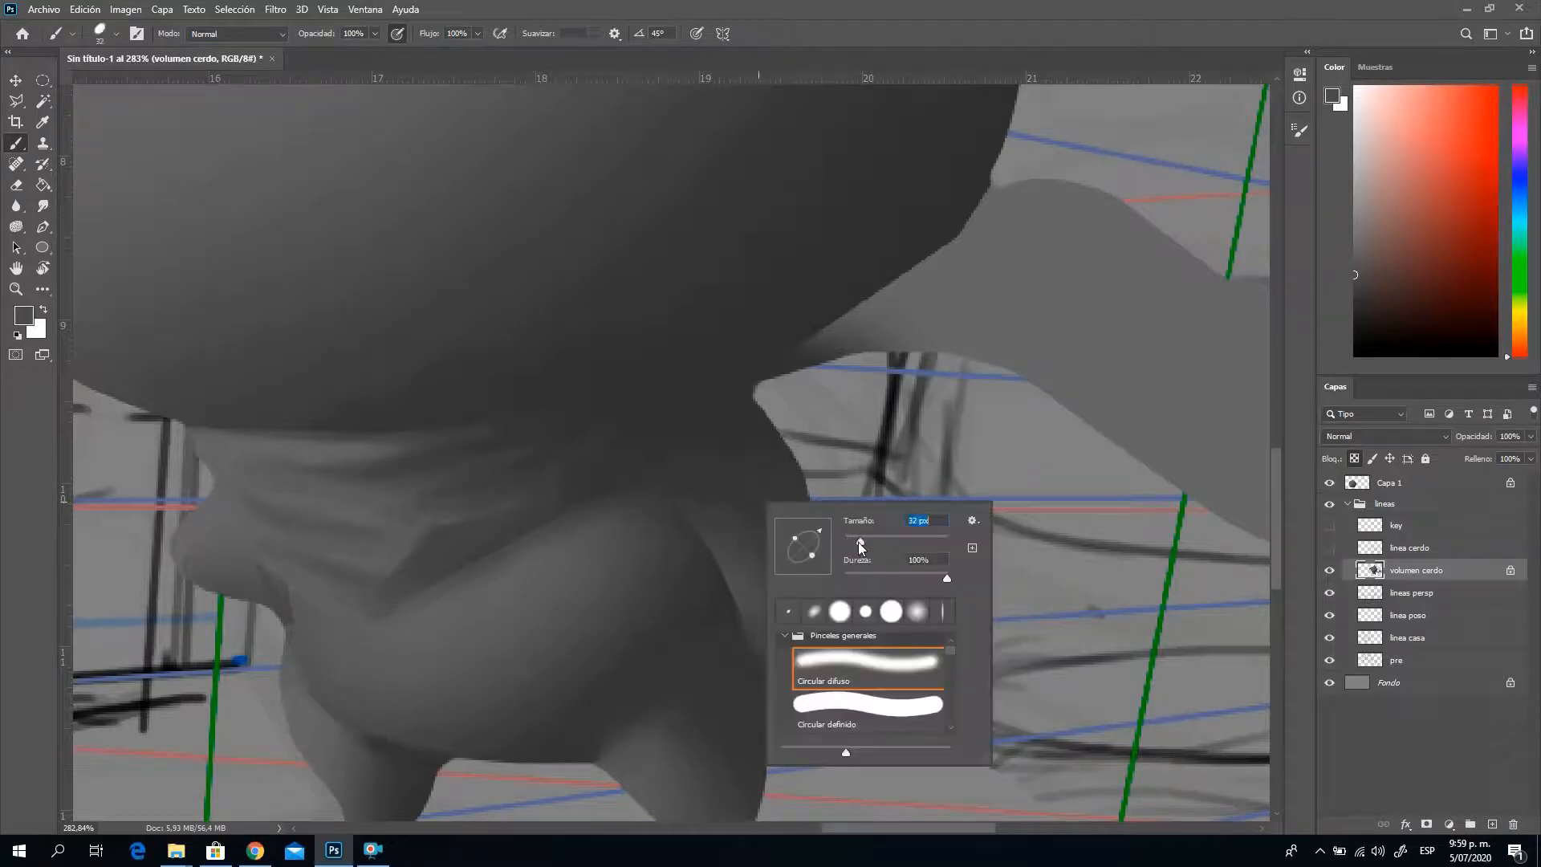
key(Return)
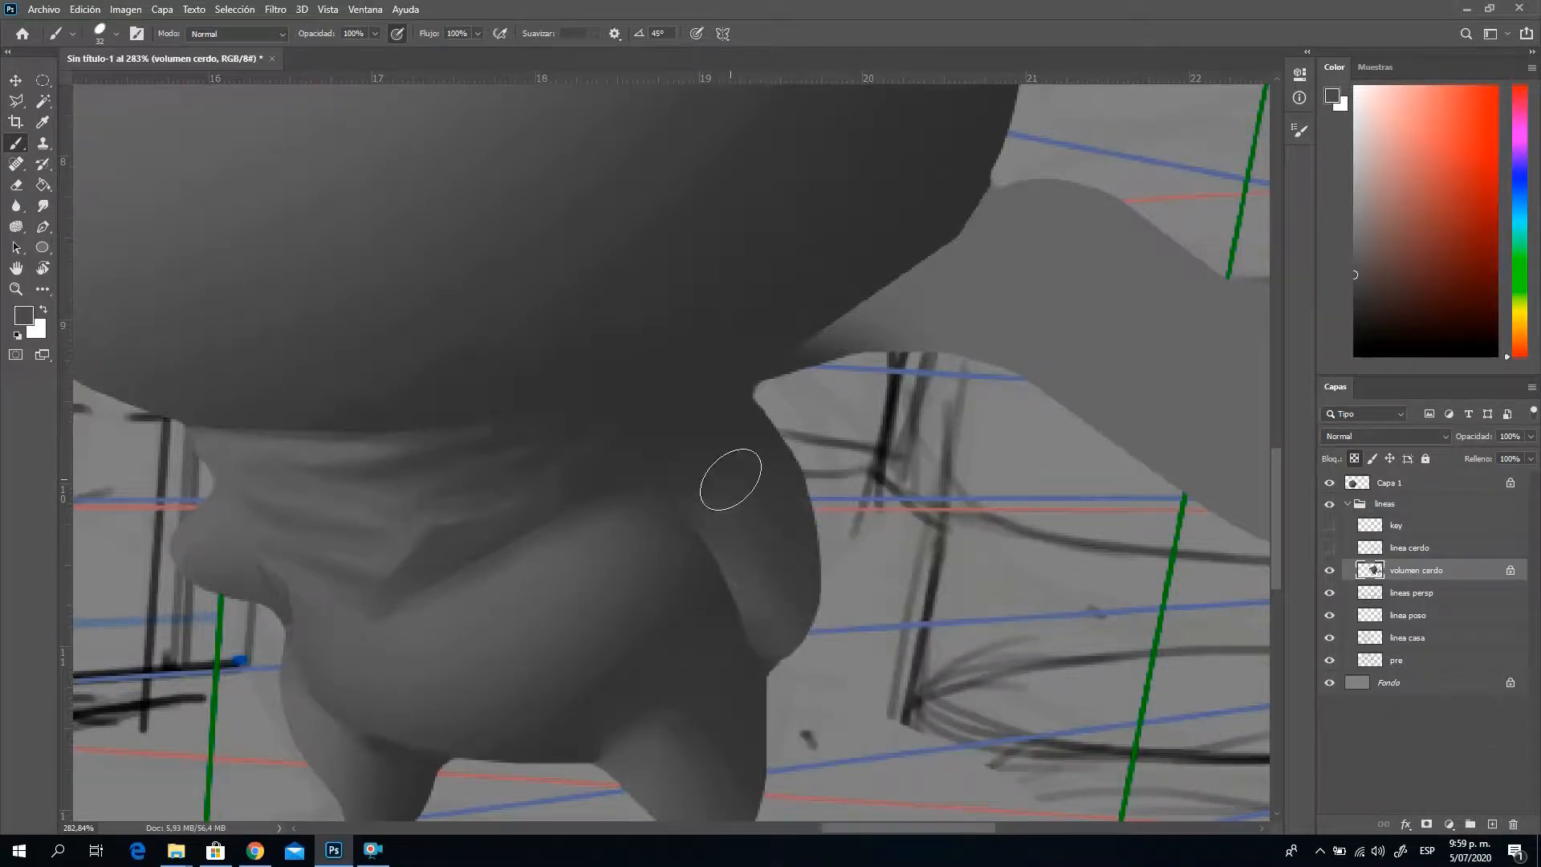
alt+click(781, 428)
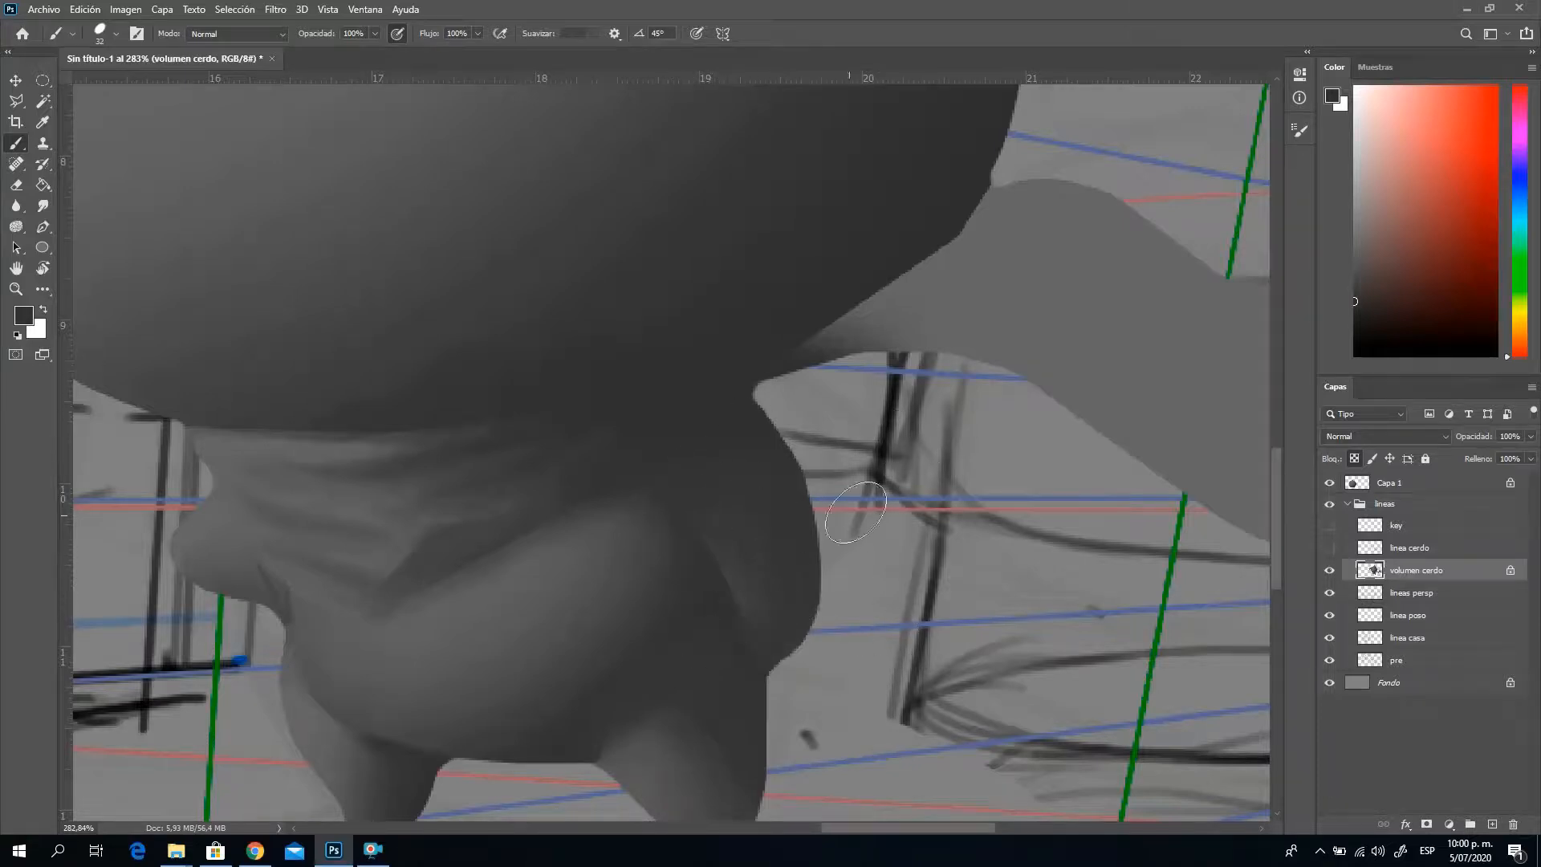
Check the torso against the "linea cerdo" sketch and refine the right-hand arm's inner edge with a small brush and sampled greys
click(1330, 548)
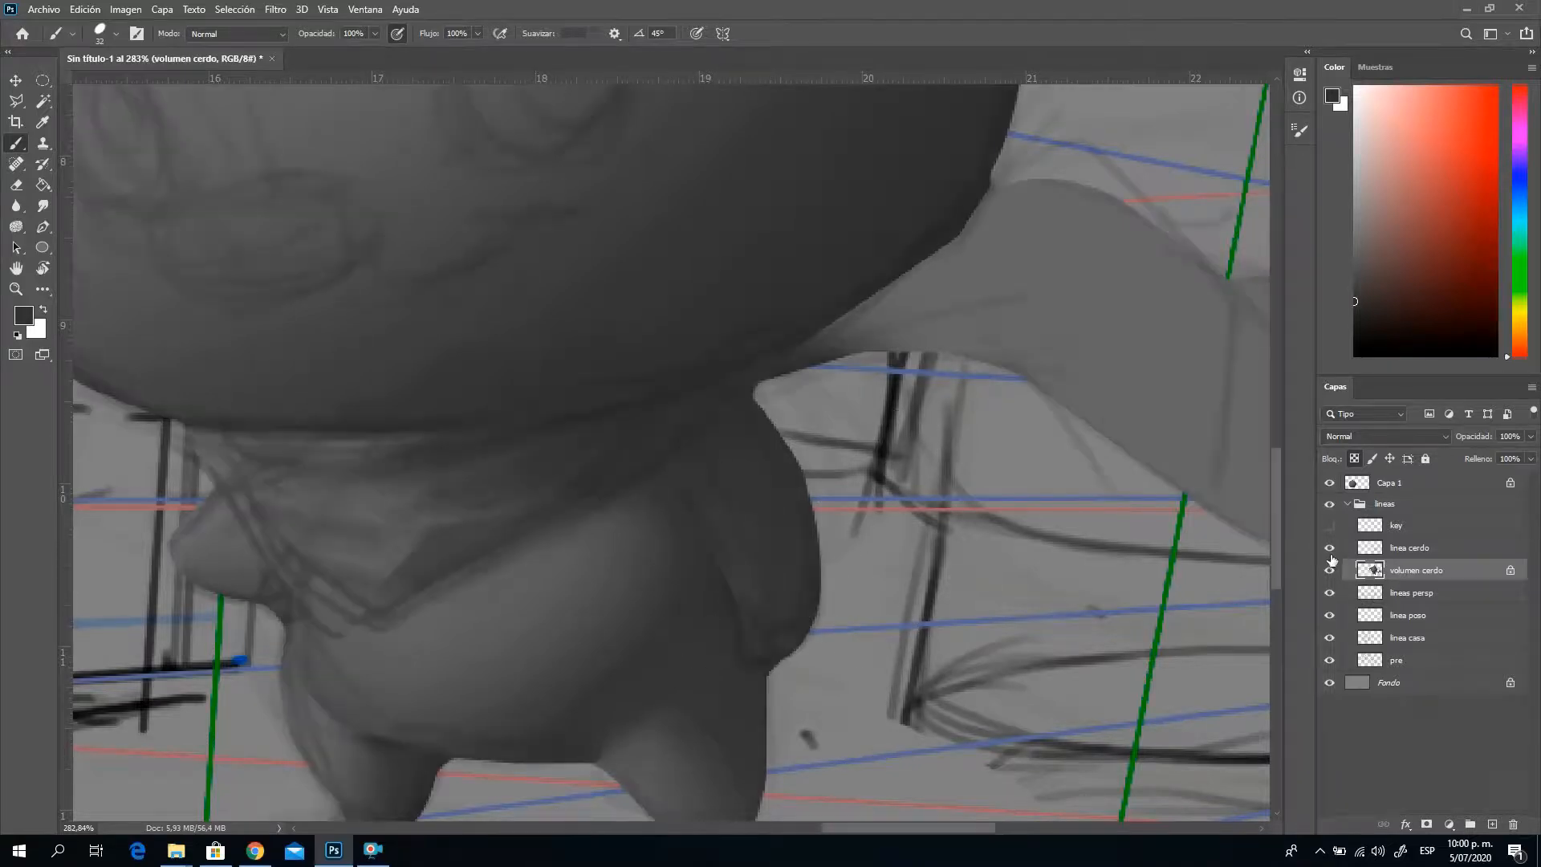
click(1330, 550)
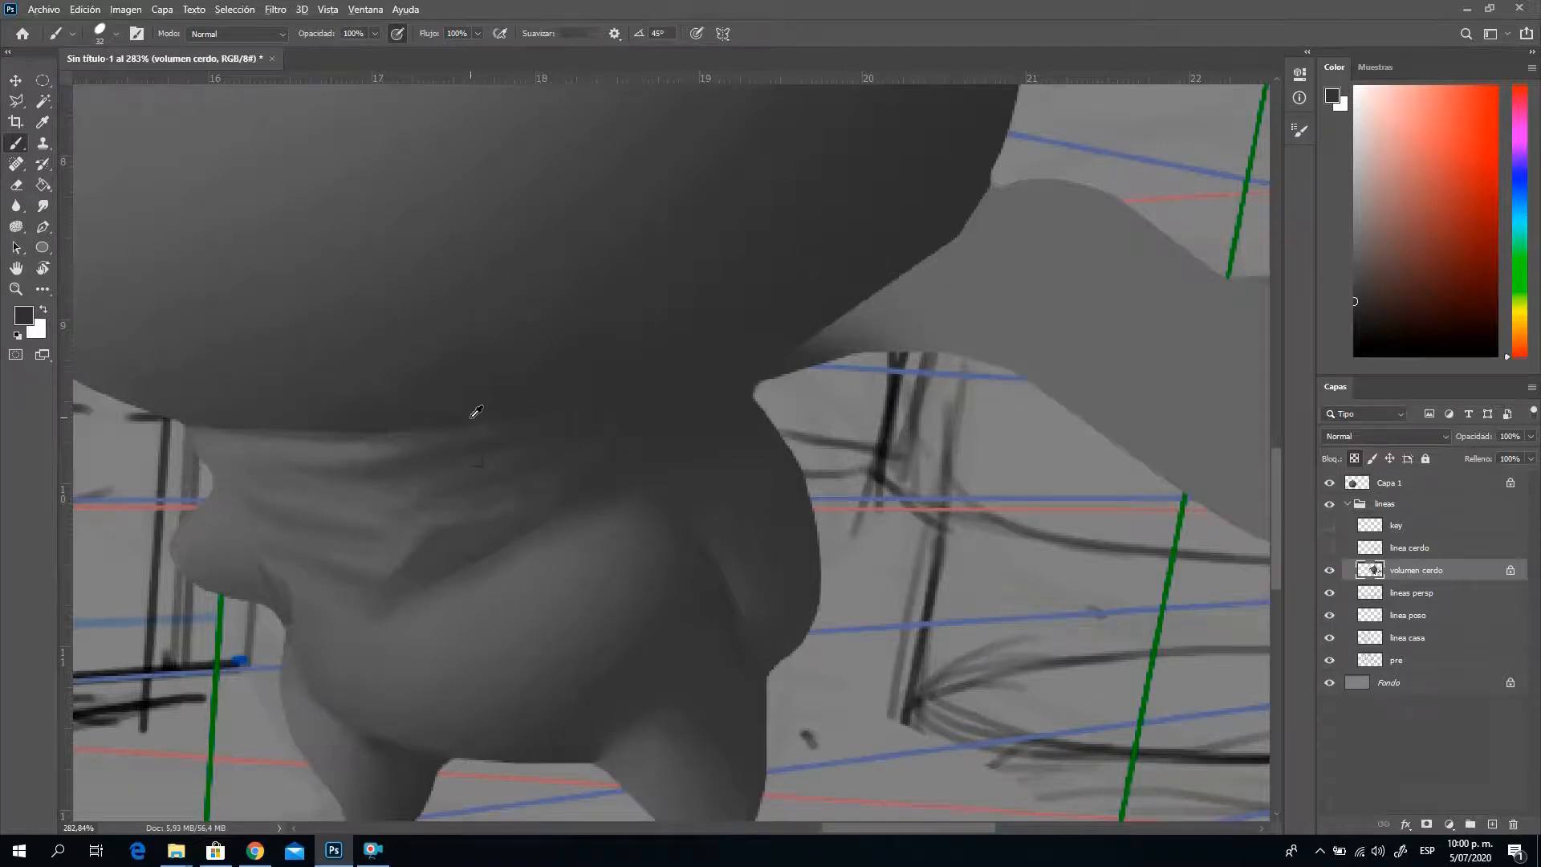
alt+click(552, 564)
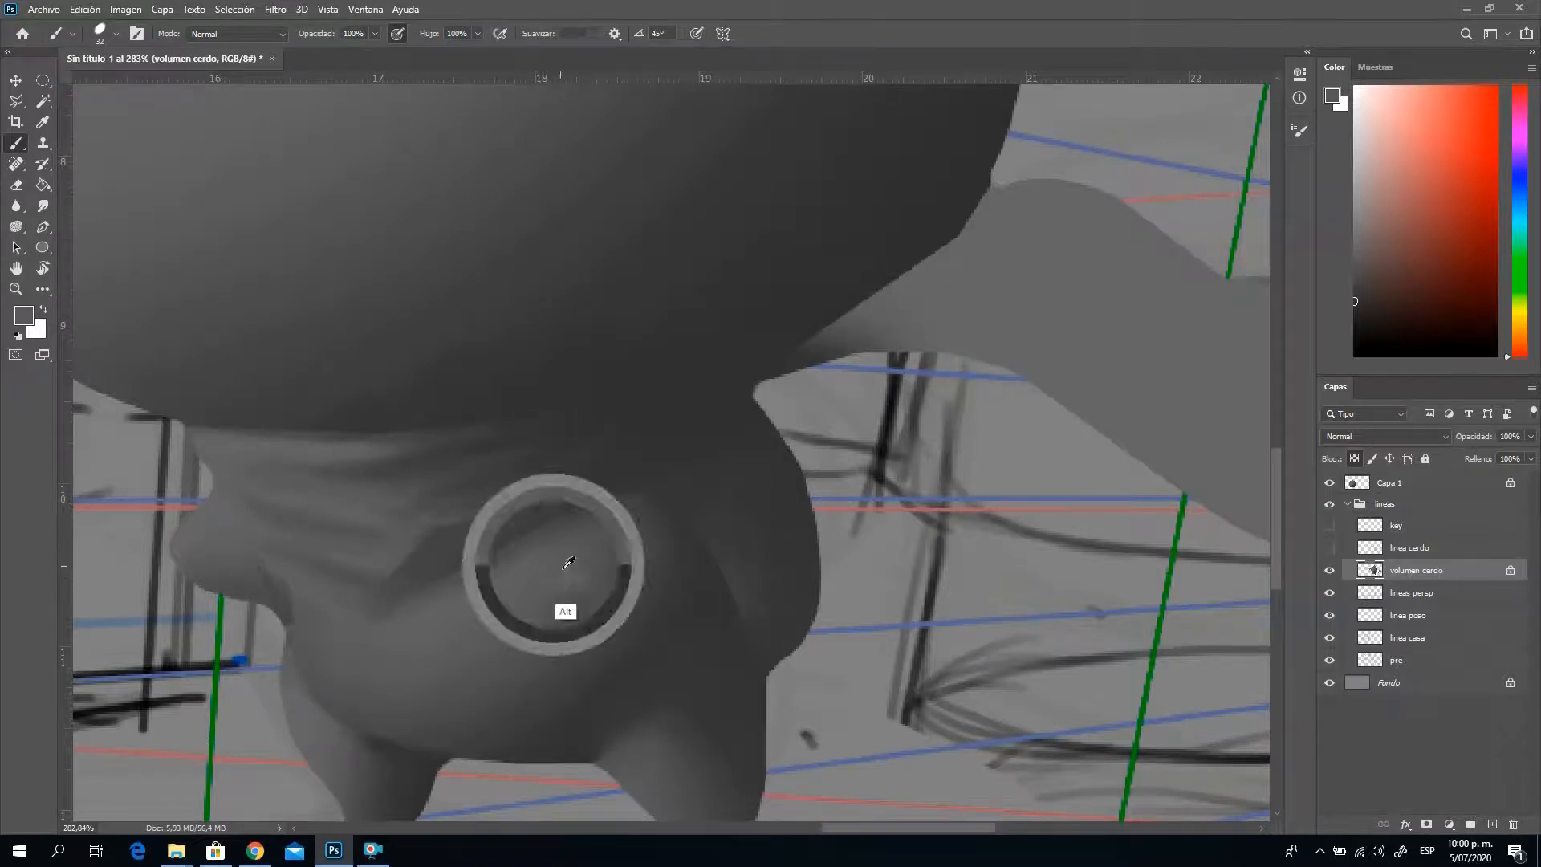
alt+click(692, 317)
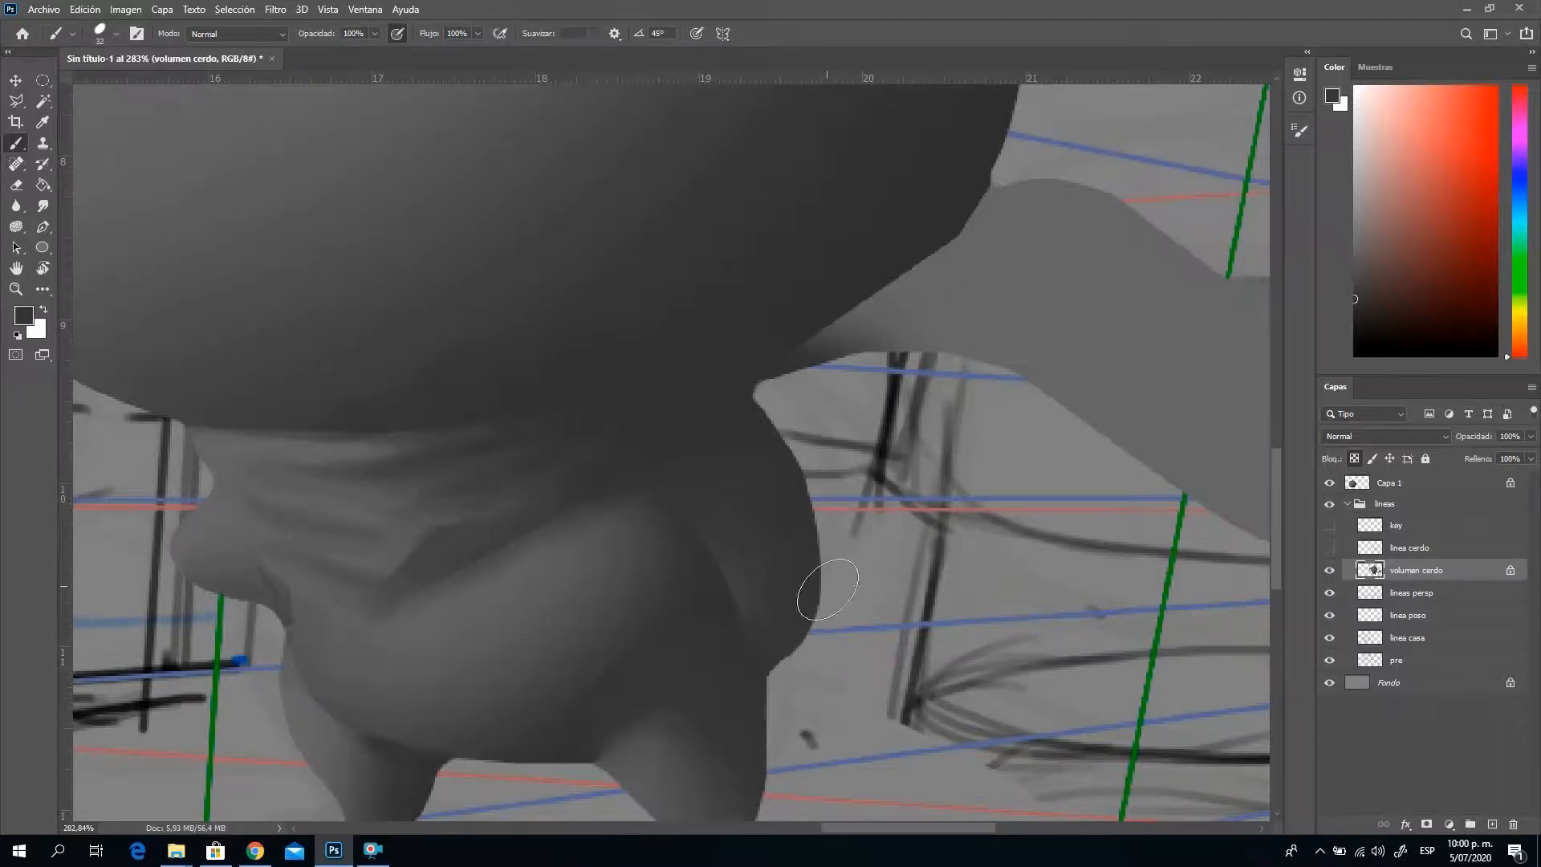
right_click(827, 590)
click(922, 608)
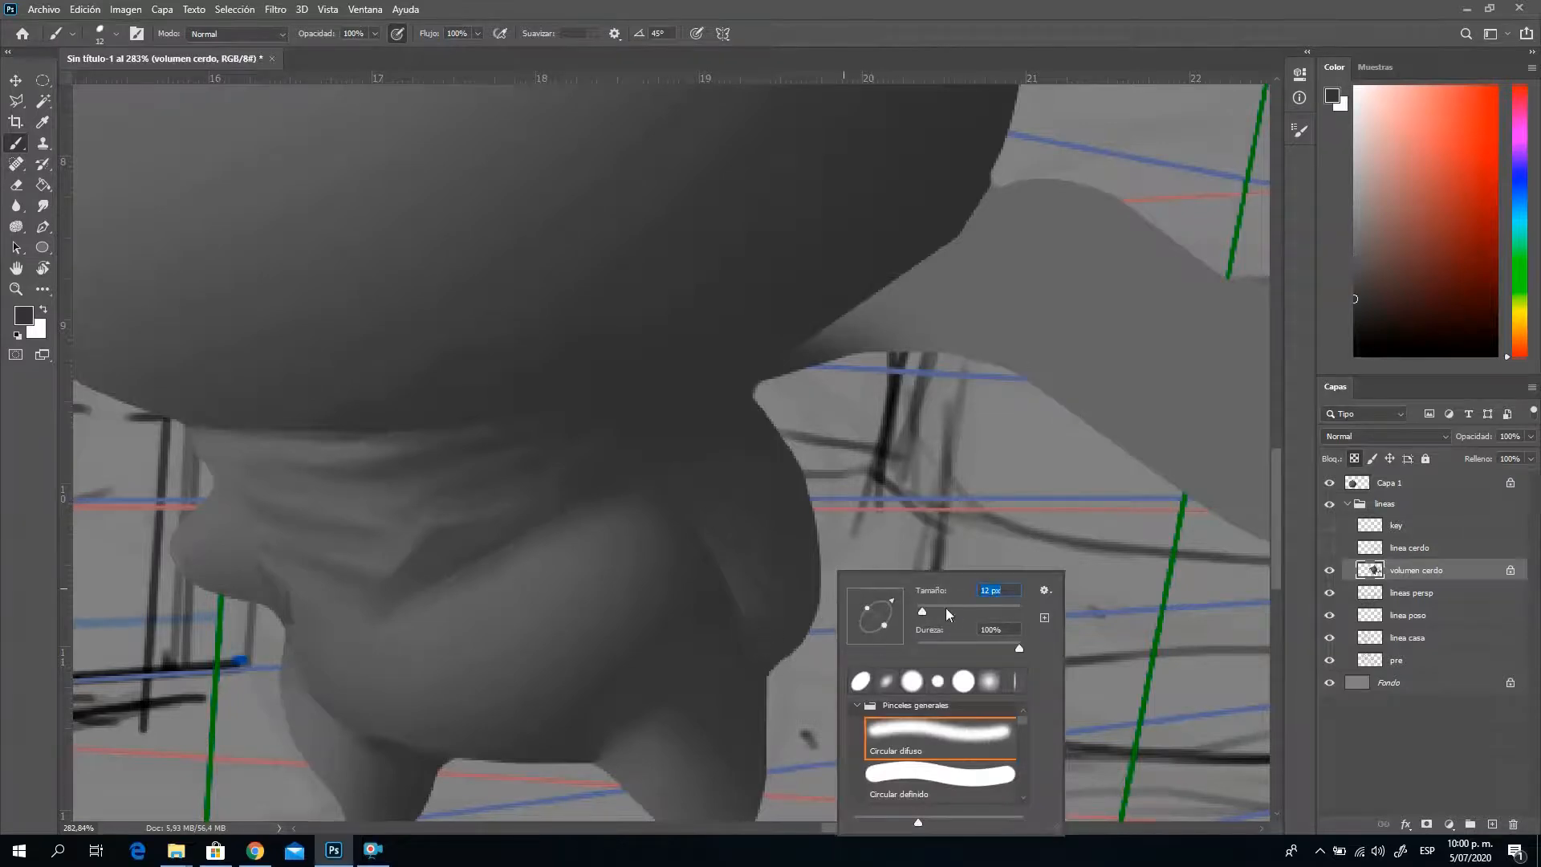
click(918, 609)
click(815, 627)
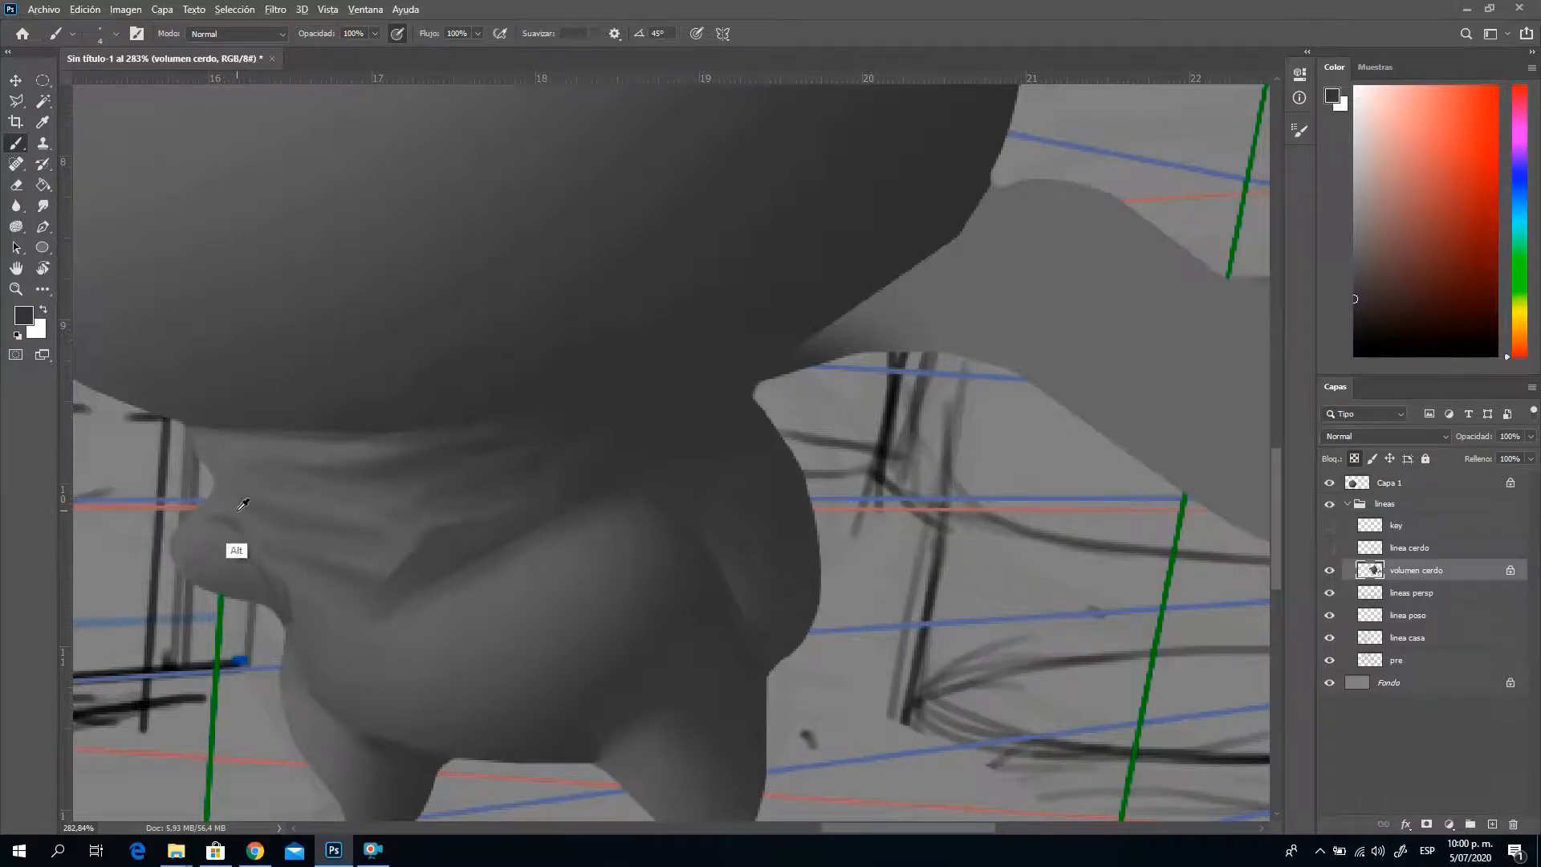
Define the left-hand arm's upper edge with a sampled grey, undo the stray stroke on the right-hand leg, and sample leg and belly greys
alt+click(234, 551)
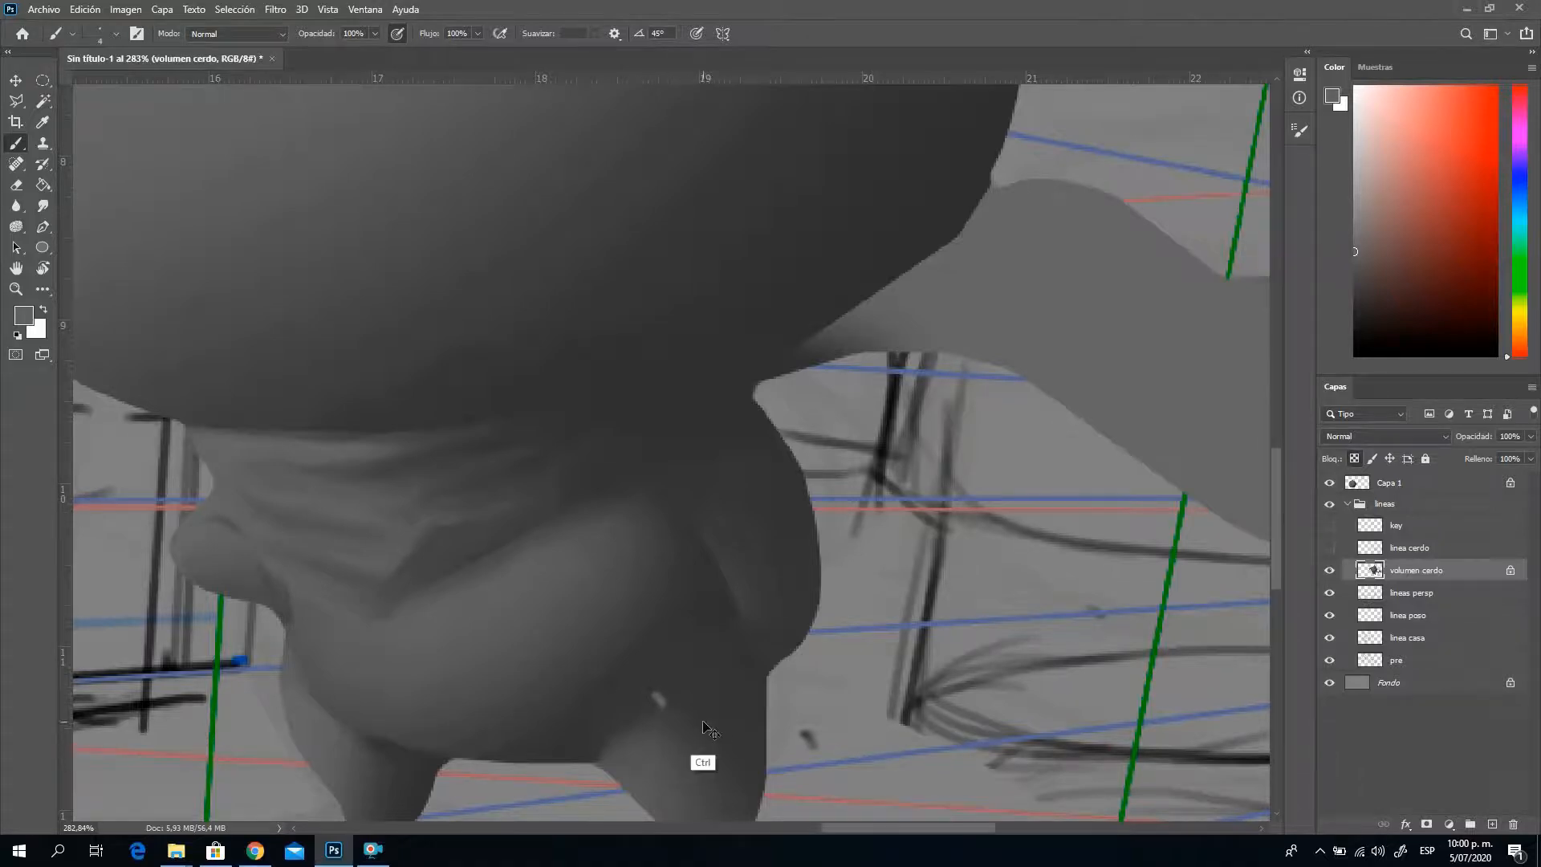
key(ctrl+z)
drag(696, 704, 637, 486)
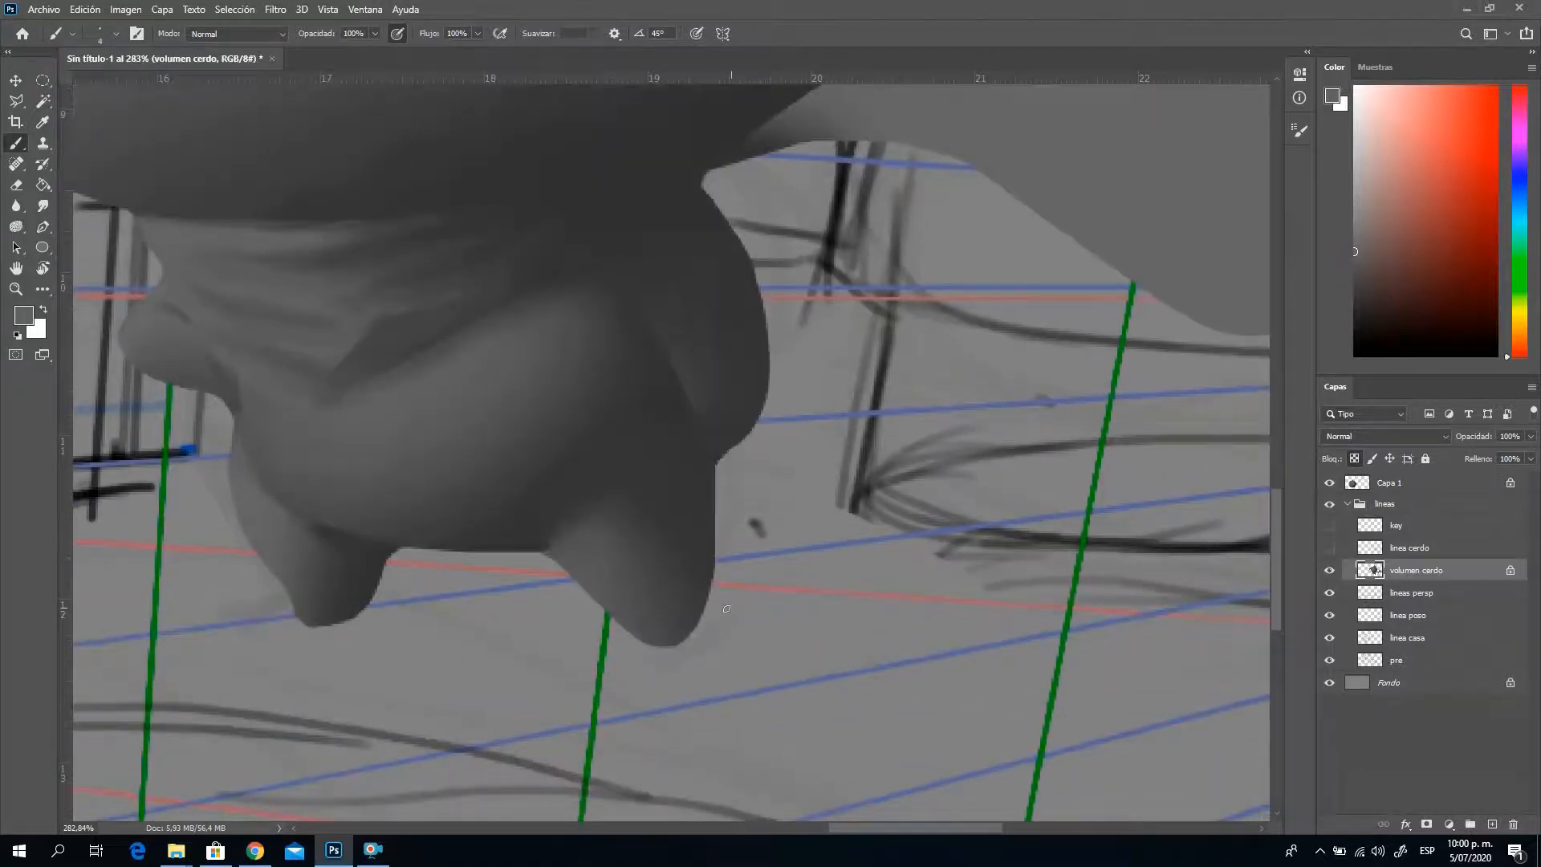
alt+click(650, 587)
click(1332, 550)
alt+click(411, 428)
Set the brush to 18 px for retouching the dark shadow between the left-hand ear and the head
drag(856, 251, 1108, 613)
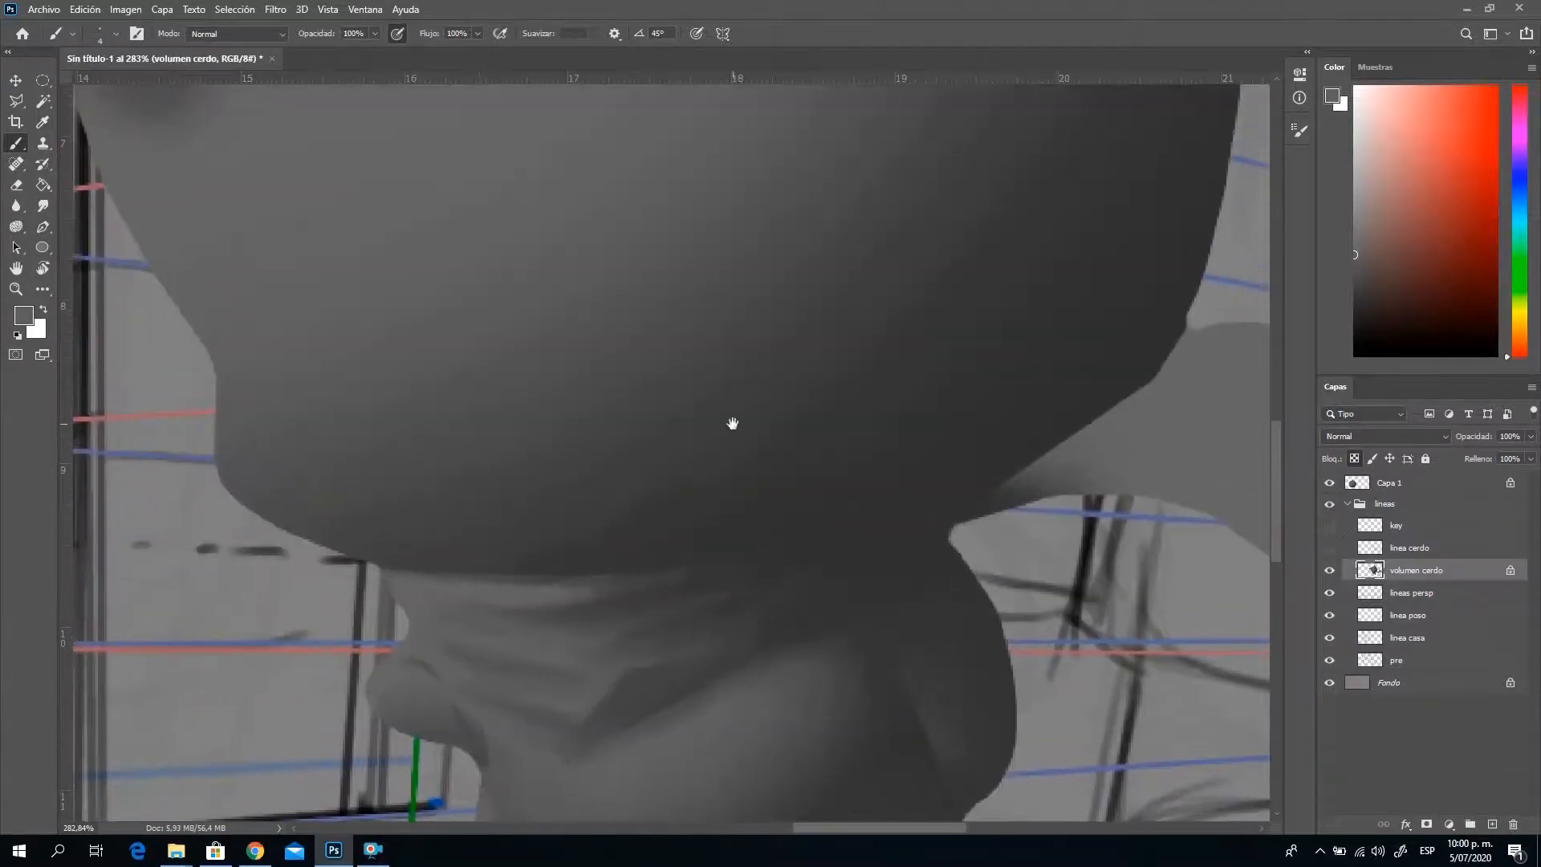
click(15, 289)
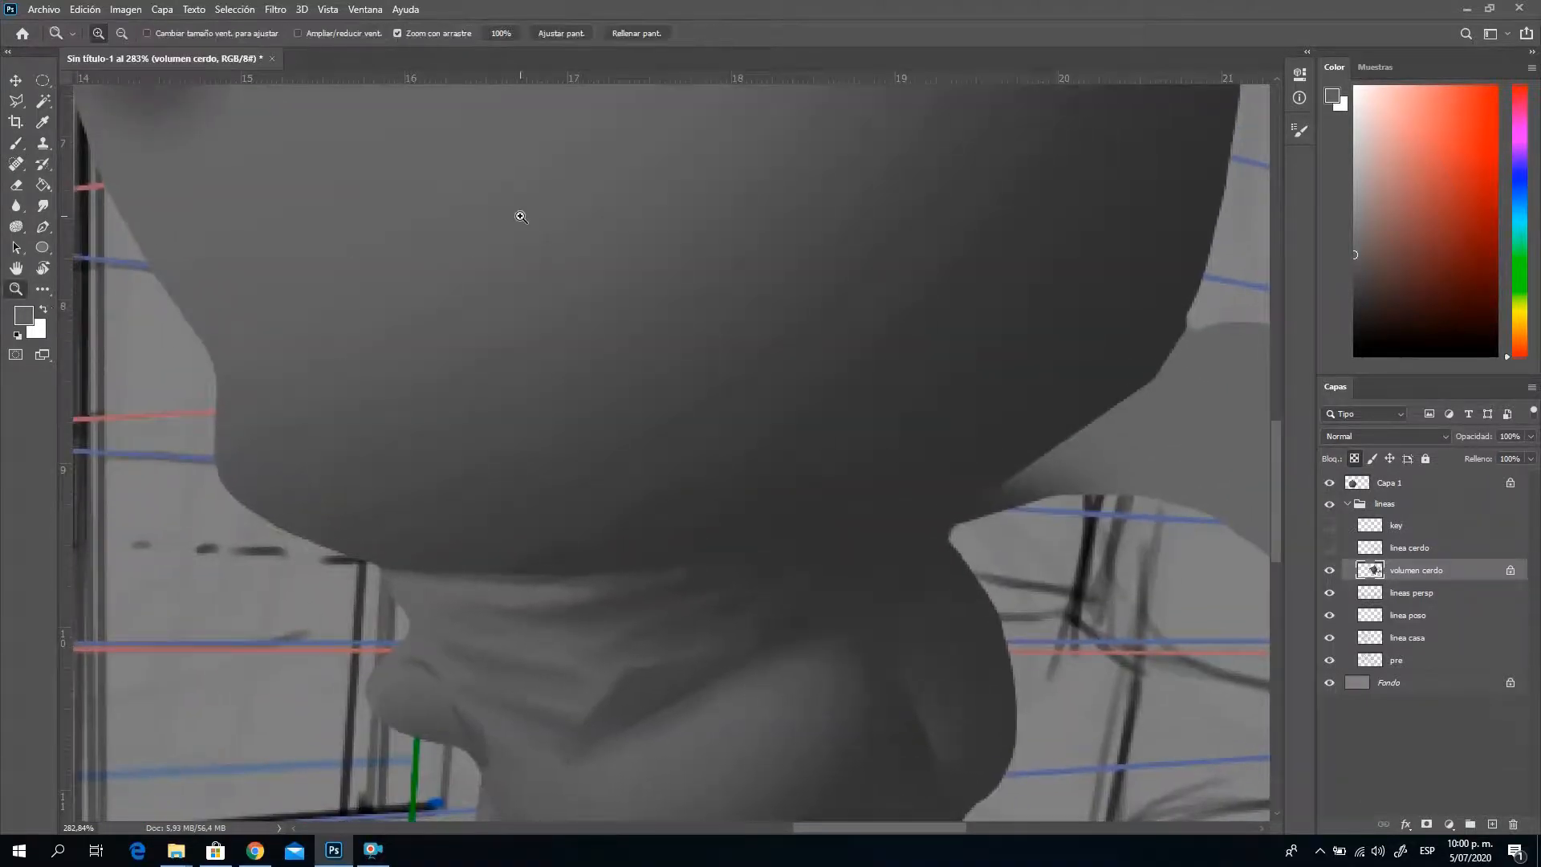
drag(518, 213, 808, 586)
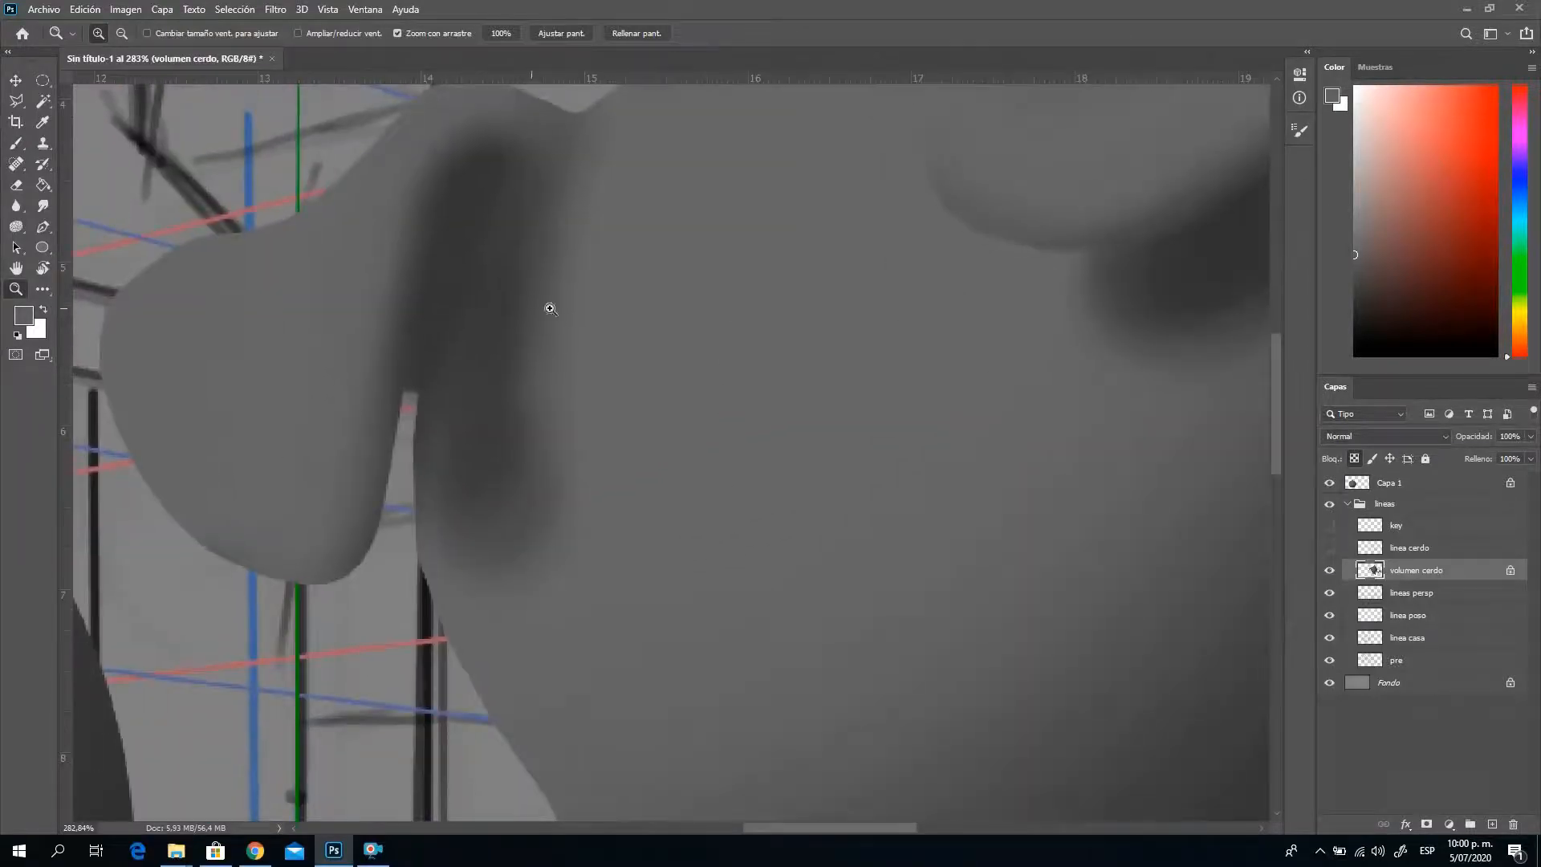
click(16, 144)
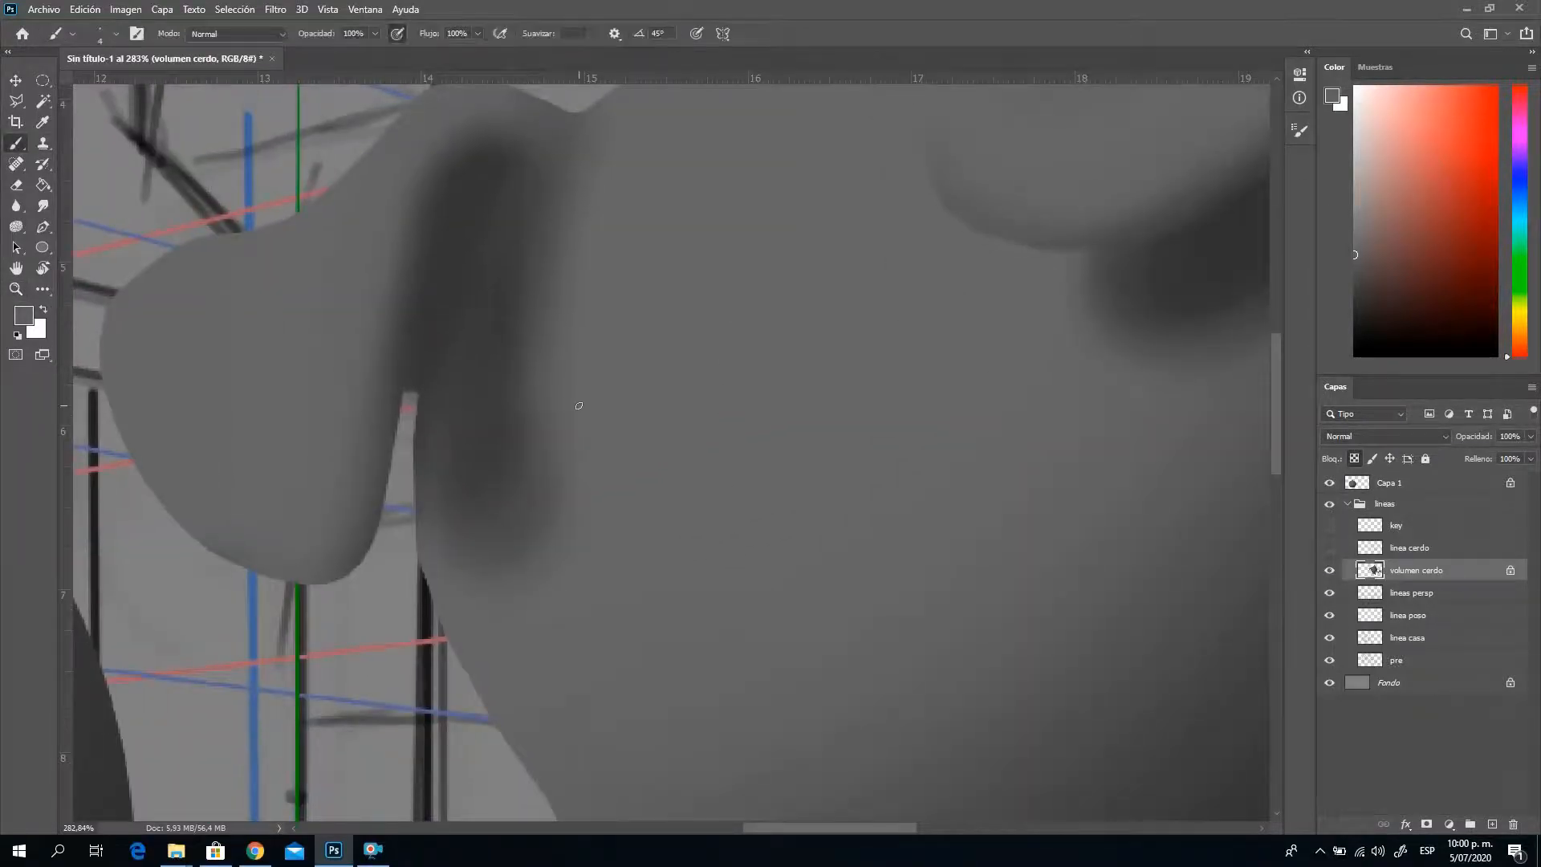
right_click(656, 418)
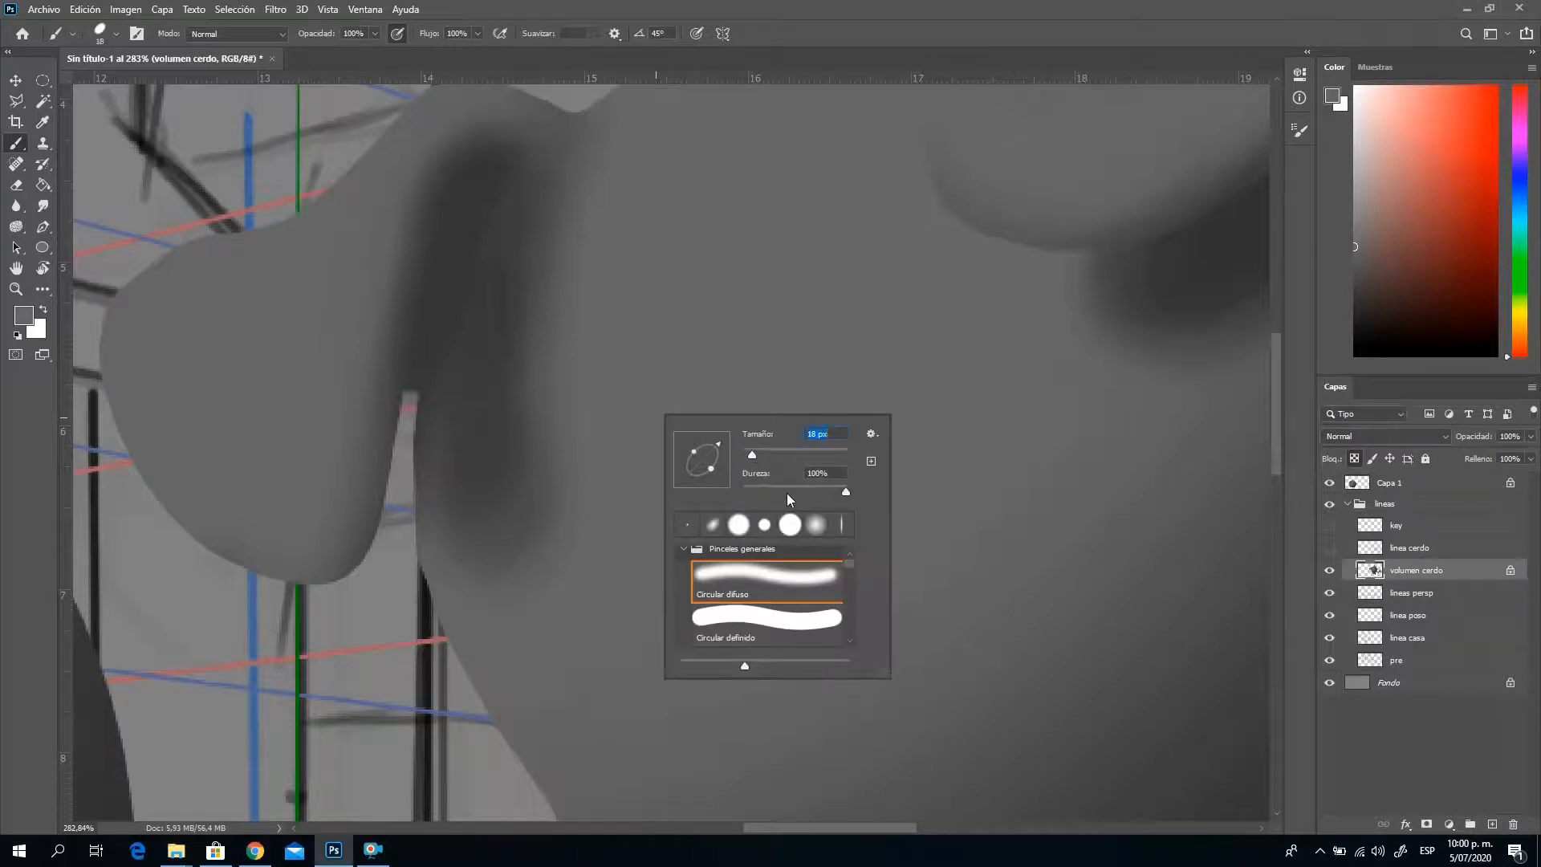
Soften the dark shadow beside the pig's drooping ear with sampled grays, using a larger round brush at 0% hardness
drag(786, 493, 744, 492)
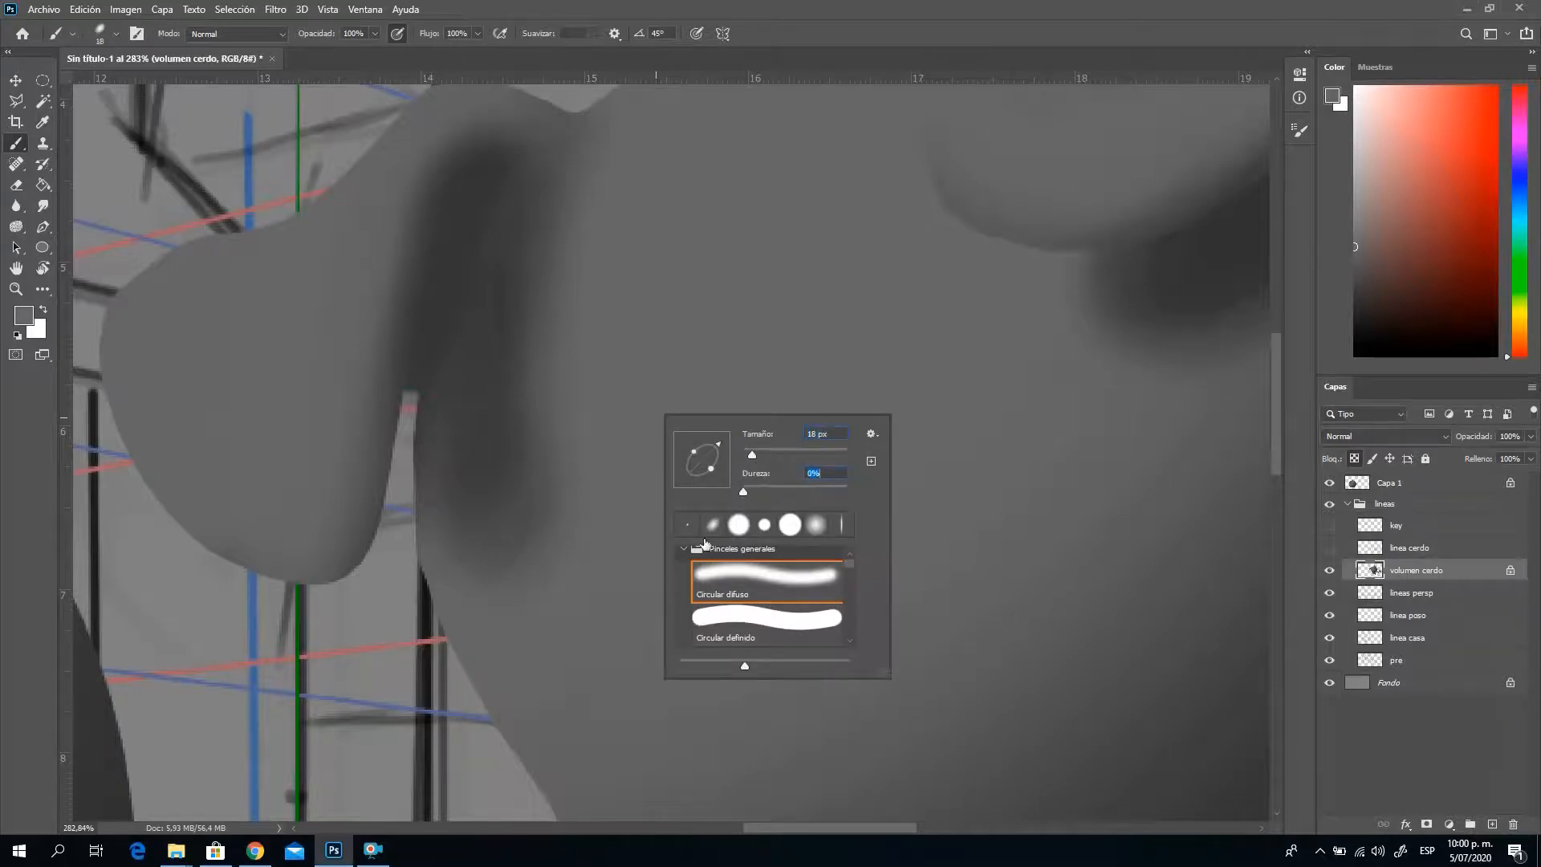
click(777, 455)
key(Return)
mouse_move(613, 538)
mouse_down()
mouse_move(555, 367)
mouse_move(600, 592)
mouse_move(626, 260)
mouse_move(611, 576)
mouse_move(618, 273)
mouse_move(555, 279)
mouse_move(548, 598)
mouse_move(519, 556)
mouse_move(579, 282)
mouse_move(522, 567)
mouse_up()
alt+click(515, 321)
mouse_move(503, 342)
mouse_down()
mouse_move(493, 574)
mouse_move(557, 393)
mouse_move(533, 326)
mouse_up()
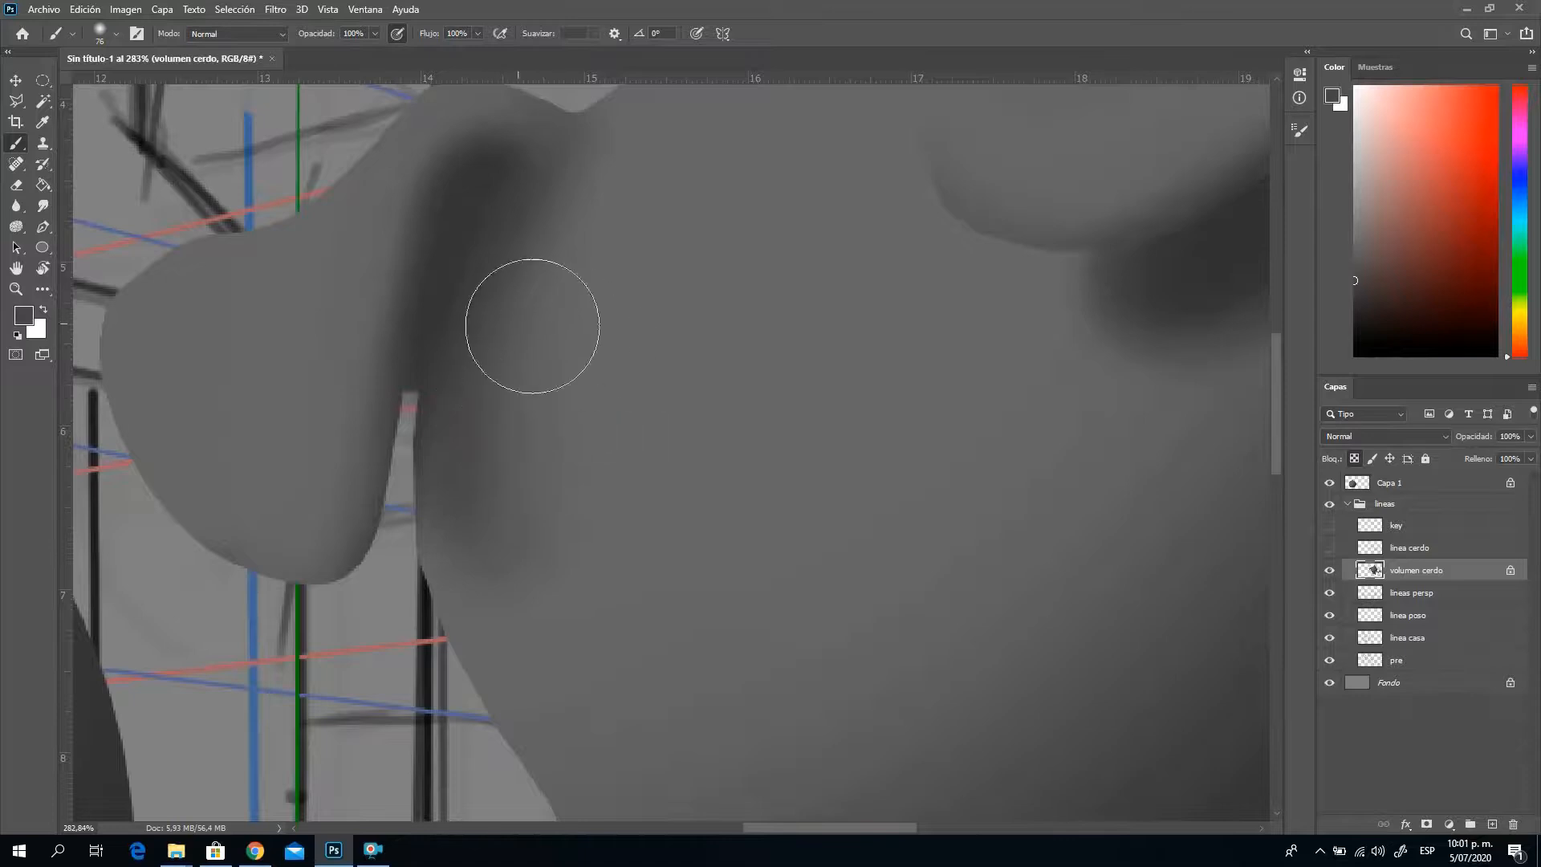
Blend the drooping ear's inner side with its own sampled gray, using a soft 56 px brush
alt+click(363, 434)
right_click(384, 311)
drag(498, 350, 491, 350)
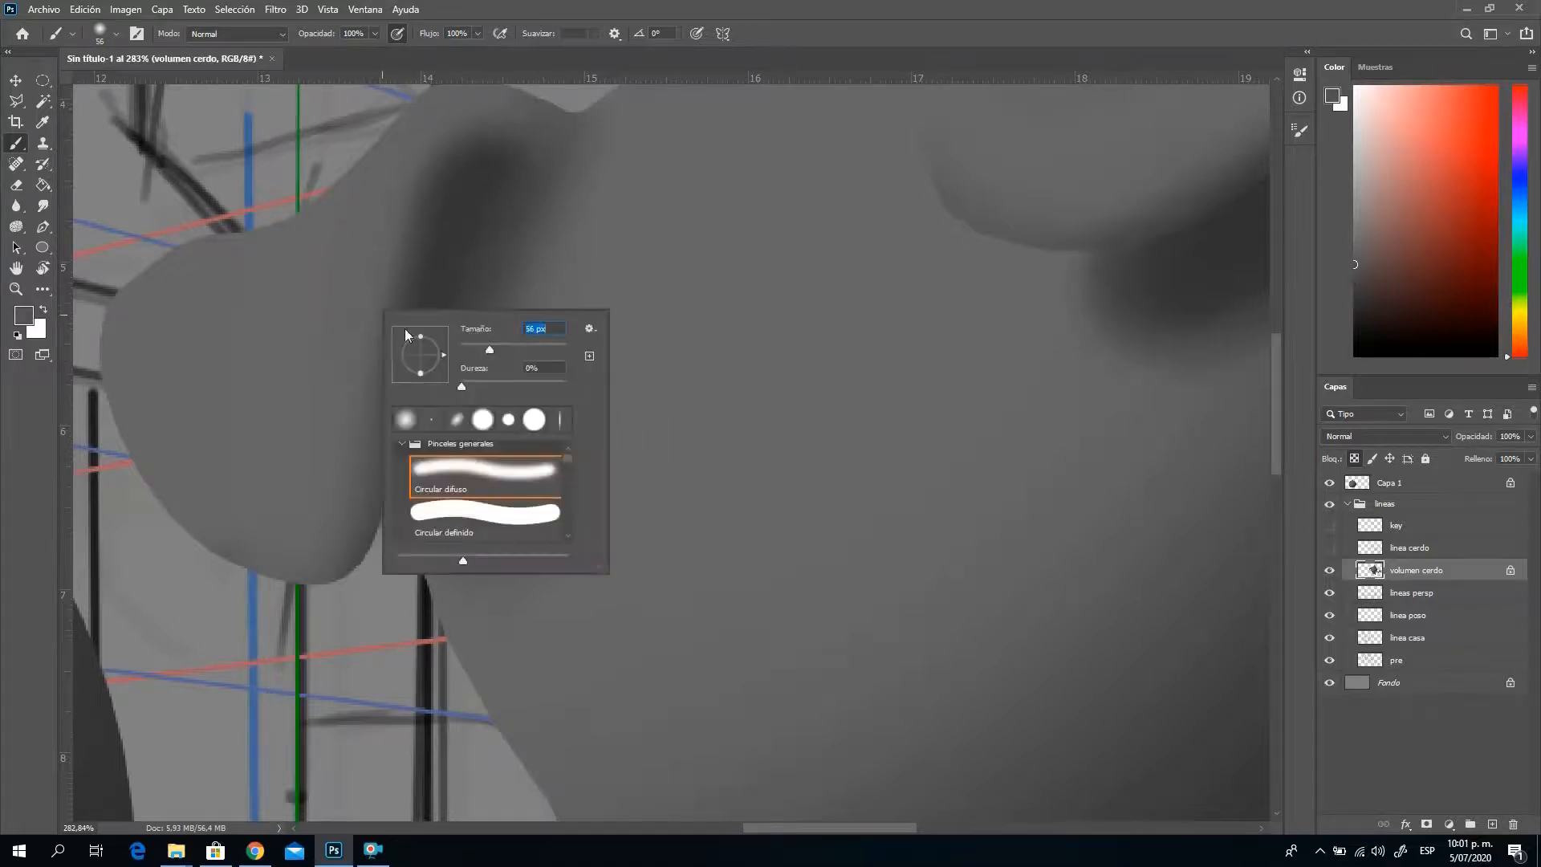
click(319, 423)
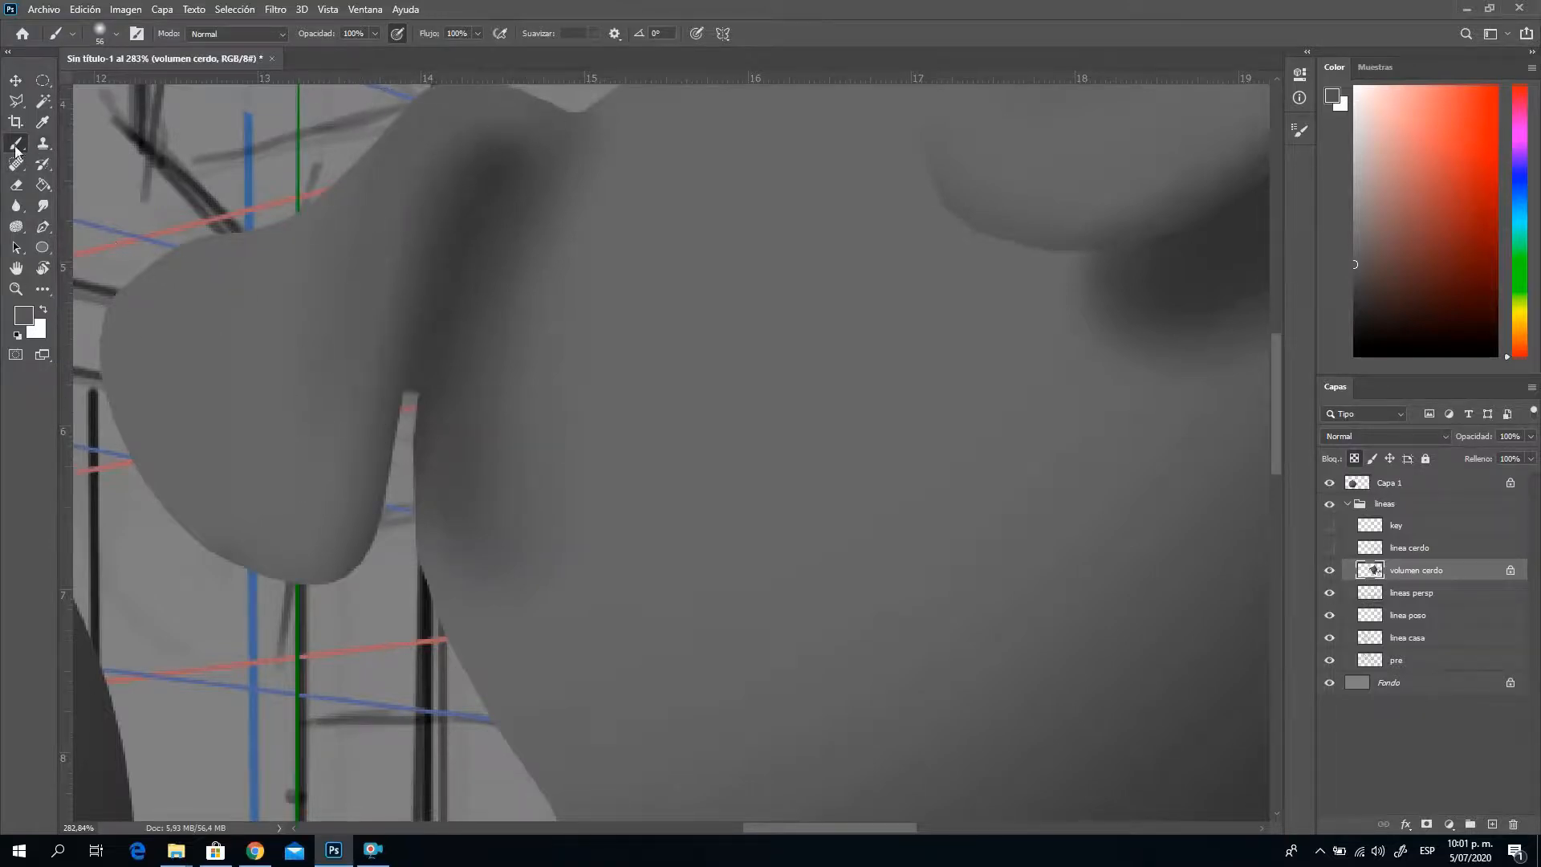
Sharpen the shadow's edge along the drooping ear with dark gray at 100% hardness, using 14 px and 9 px brushes
right_click(585, 317)
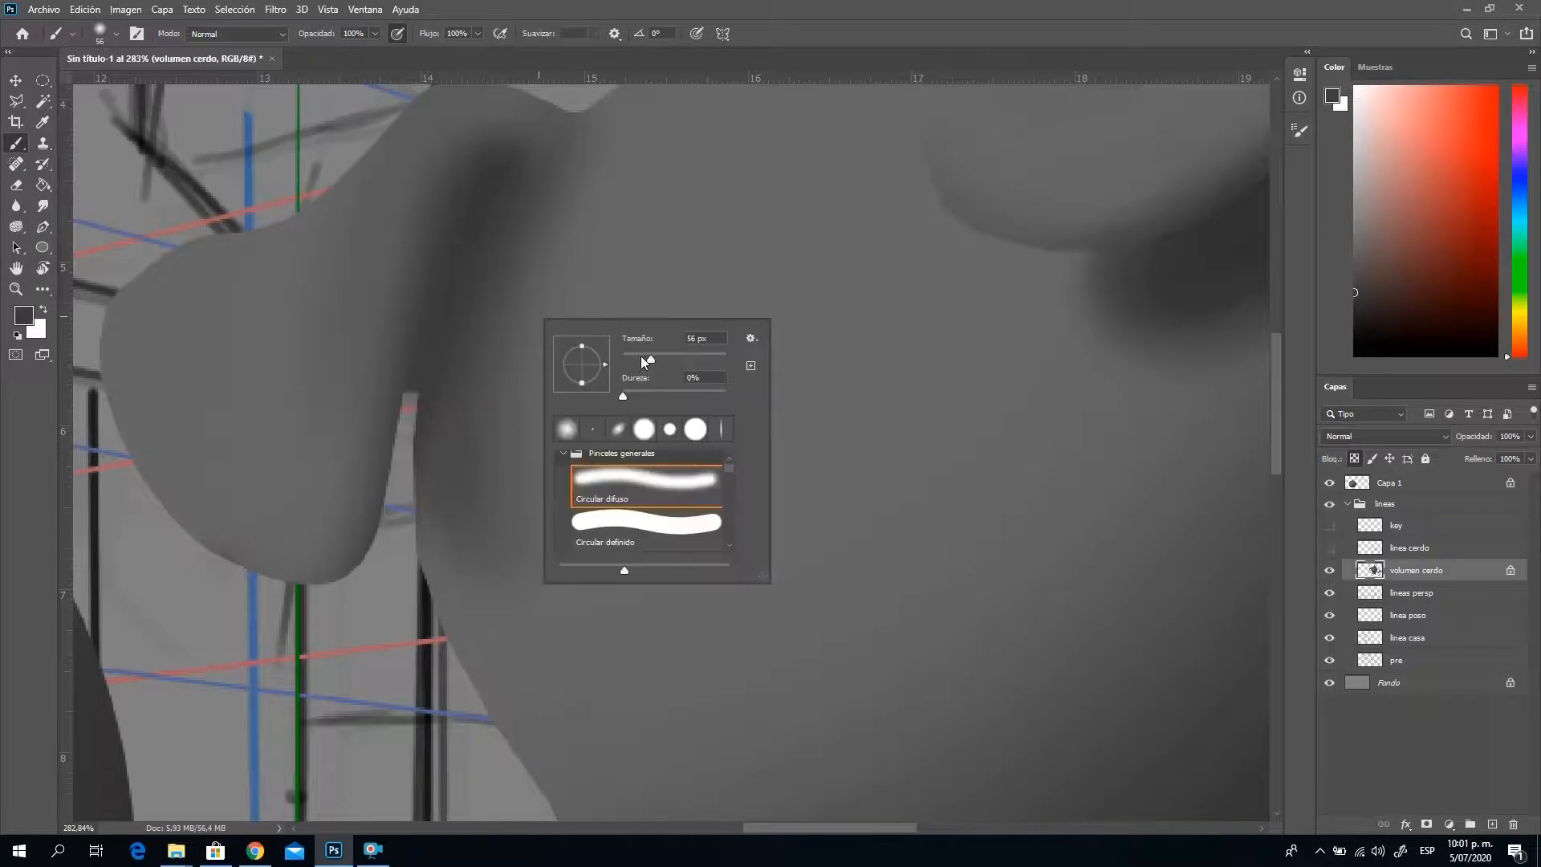
drag(642, 357, 630, 359)
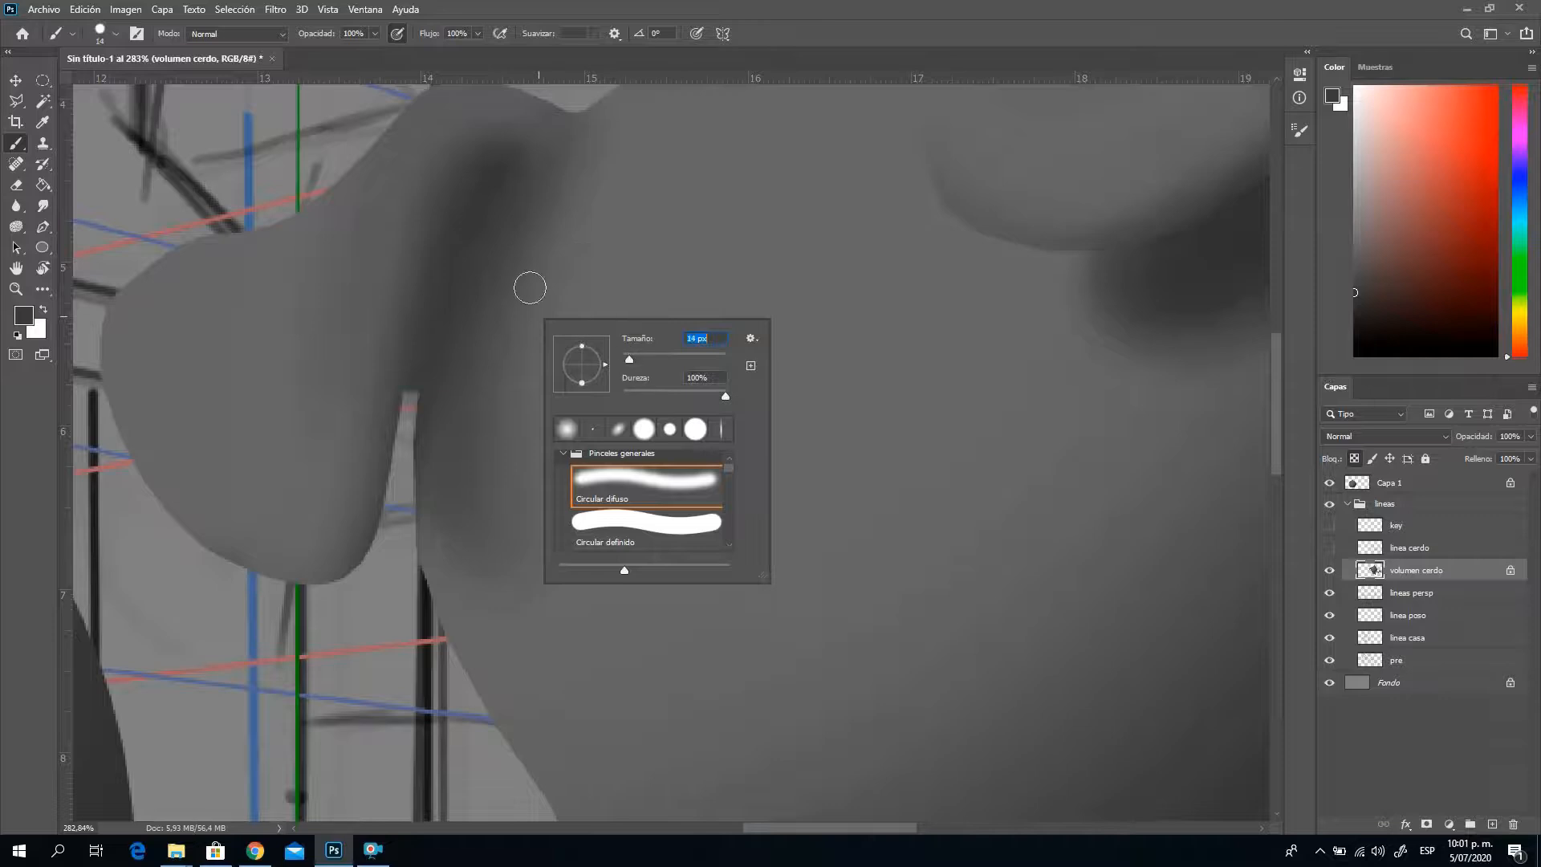
click(478, 174)
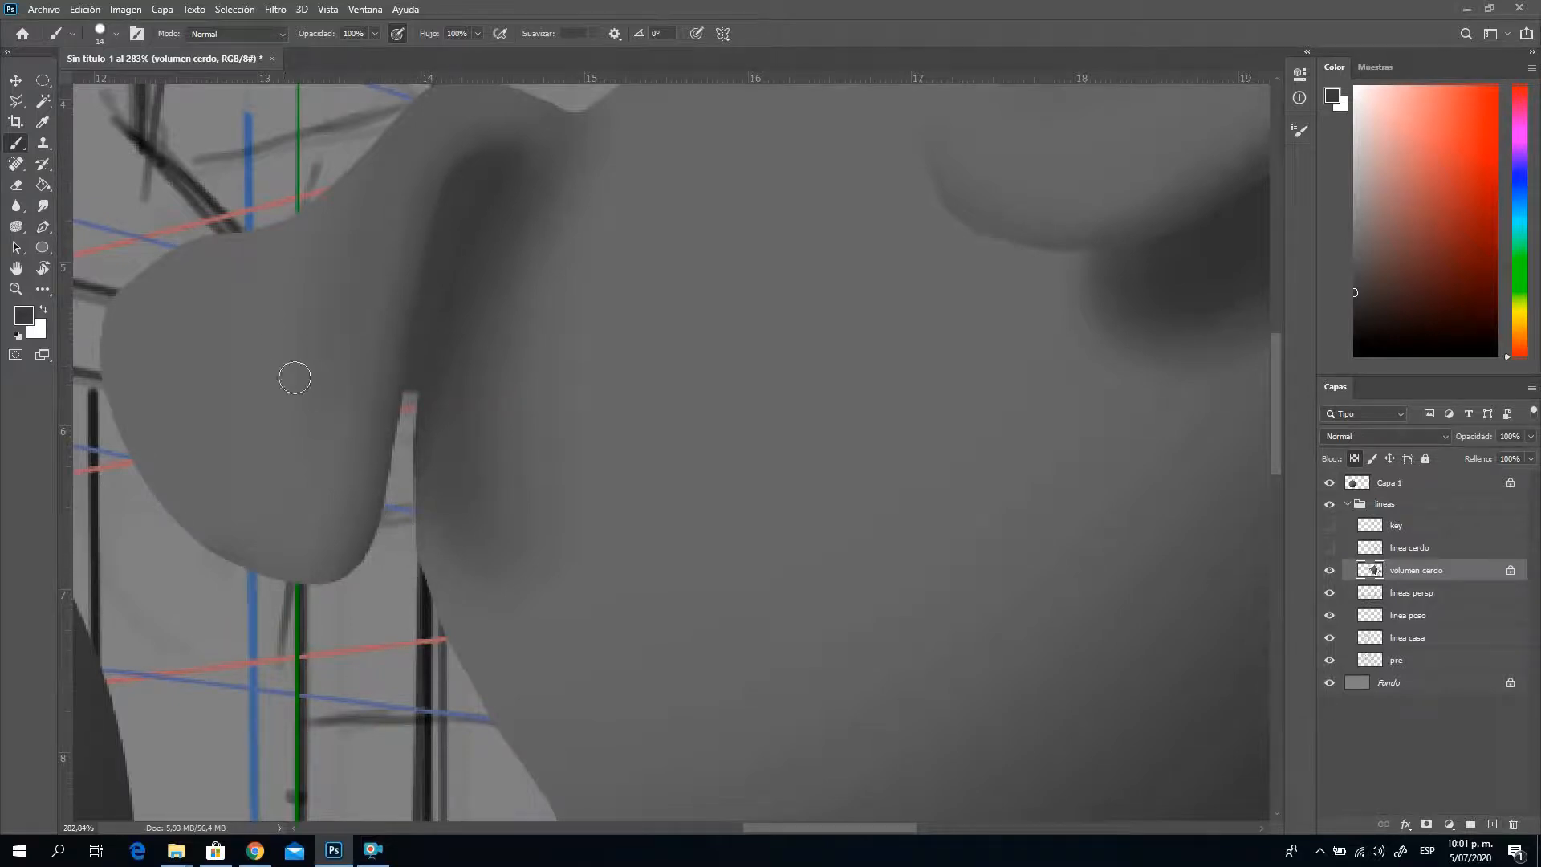
right_click(380, 363)
drag(481, 404, 480, 404)
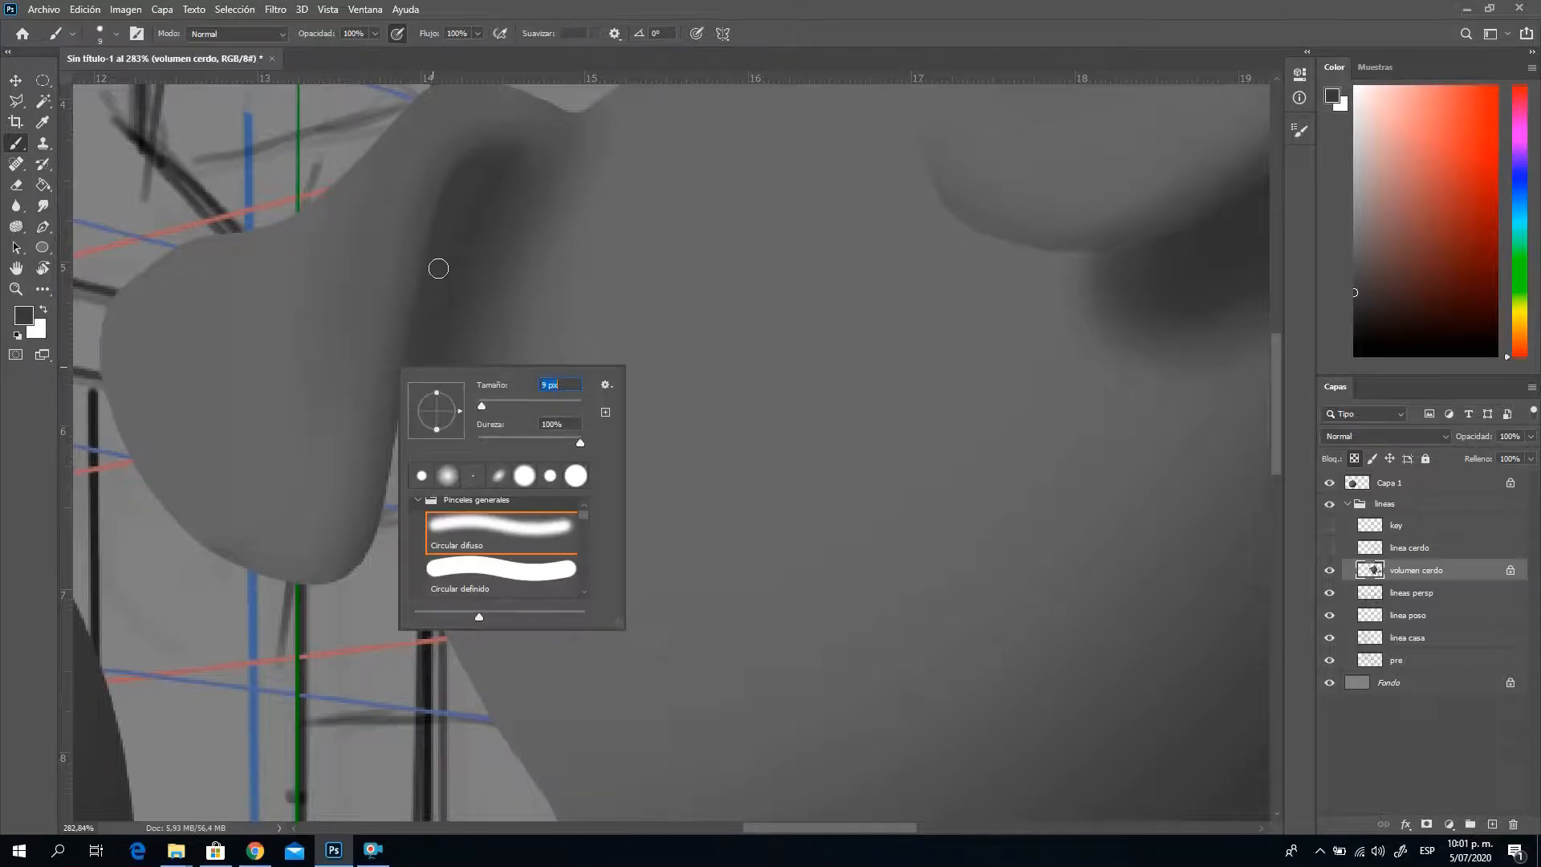
click(437, 266)
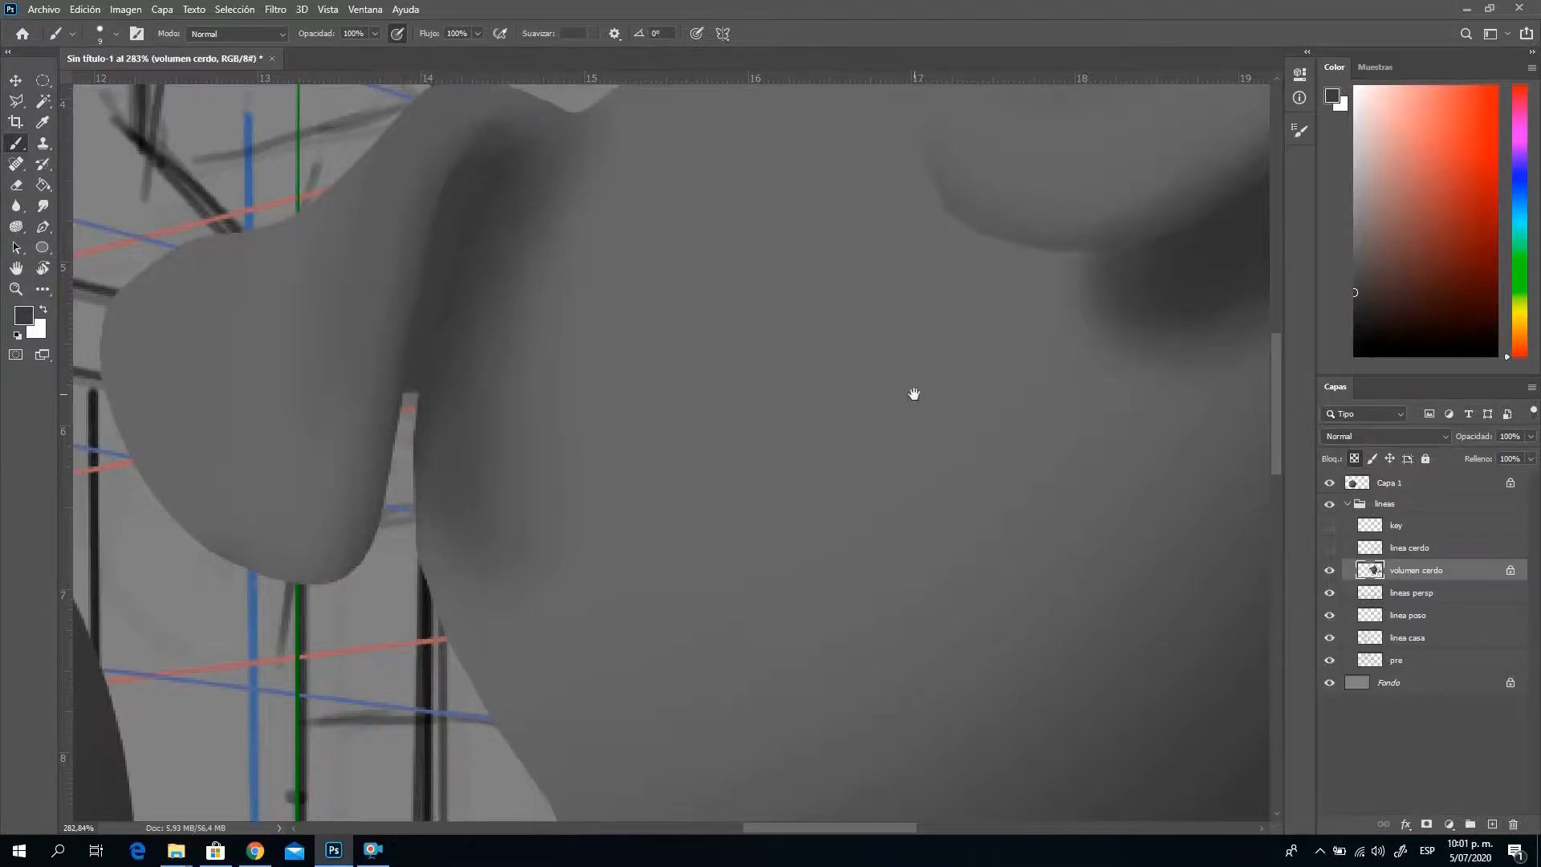
Show the linea cerdo layer as a guide and frame the pig's face close up
mouse_move(915, 396)
mouse_down()
mouse_move(399, 499)
mouse_move(509, 461)
mouse_move(601, 546)
mouse_move(554, 626)
mouse_move(578, 499)
mouse_move(678, 348)
mouse_move(698, 272)
mouse_up()
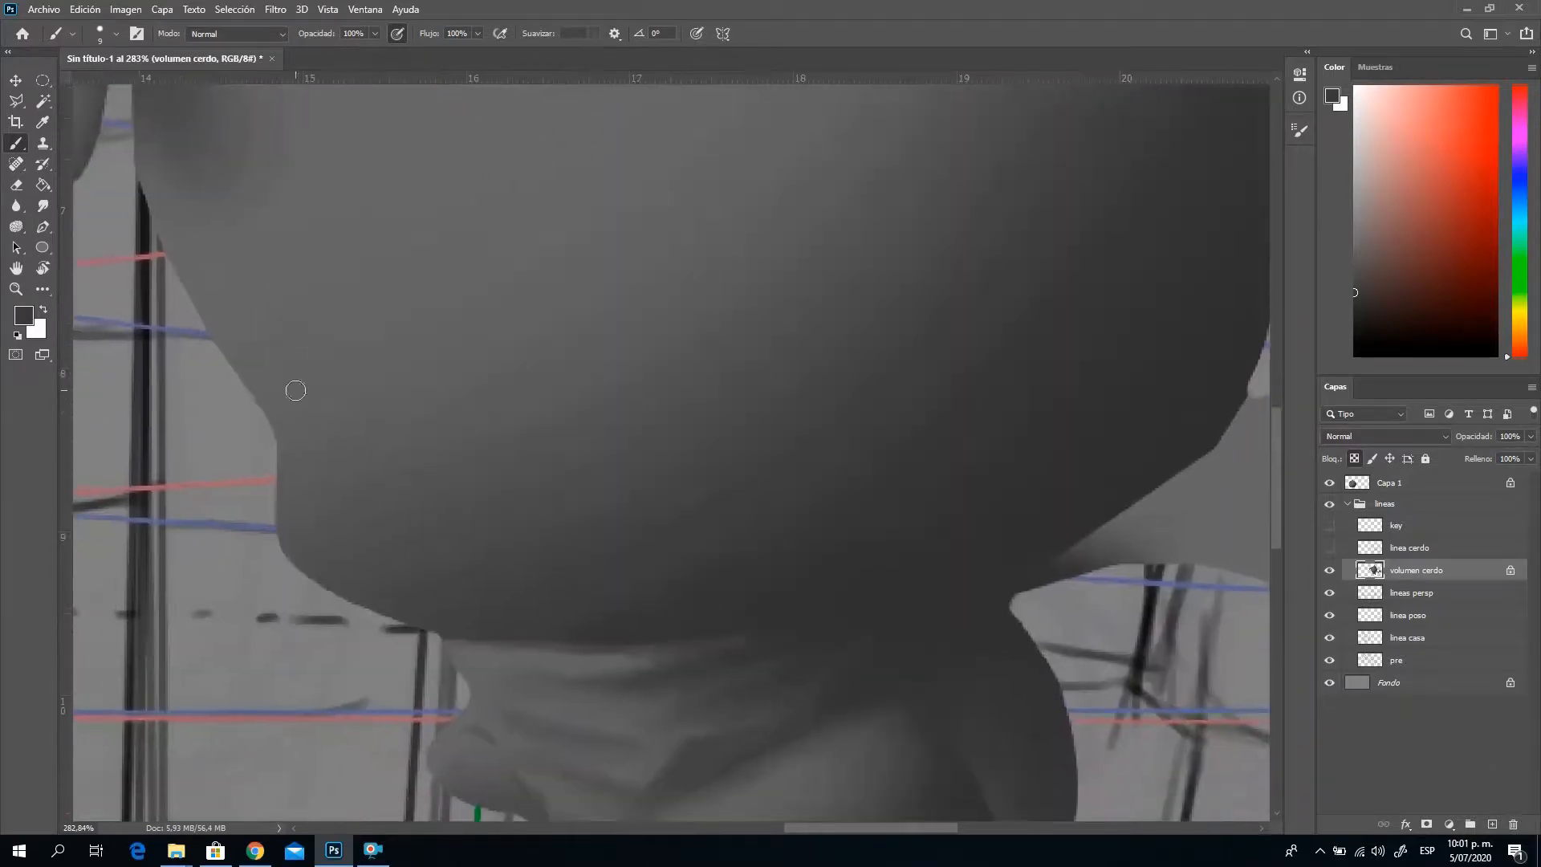
click(15, 289)
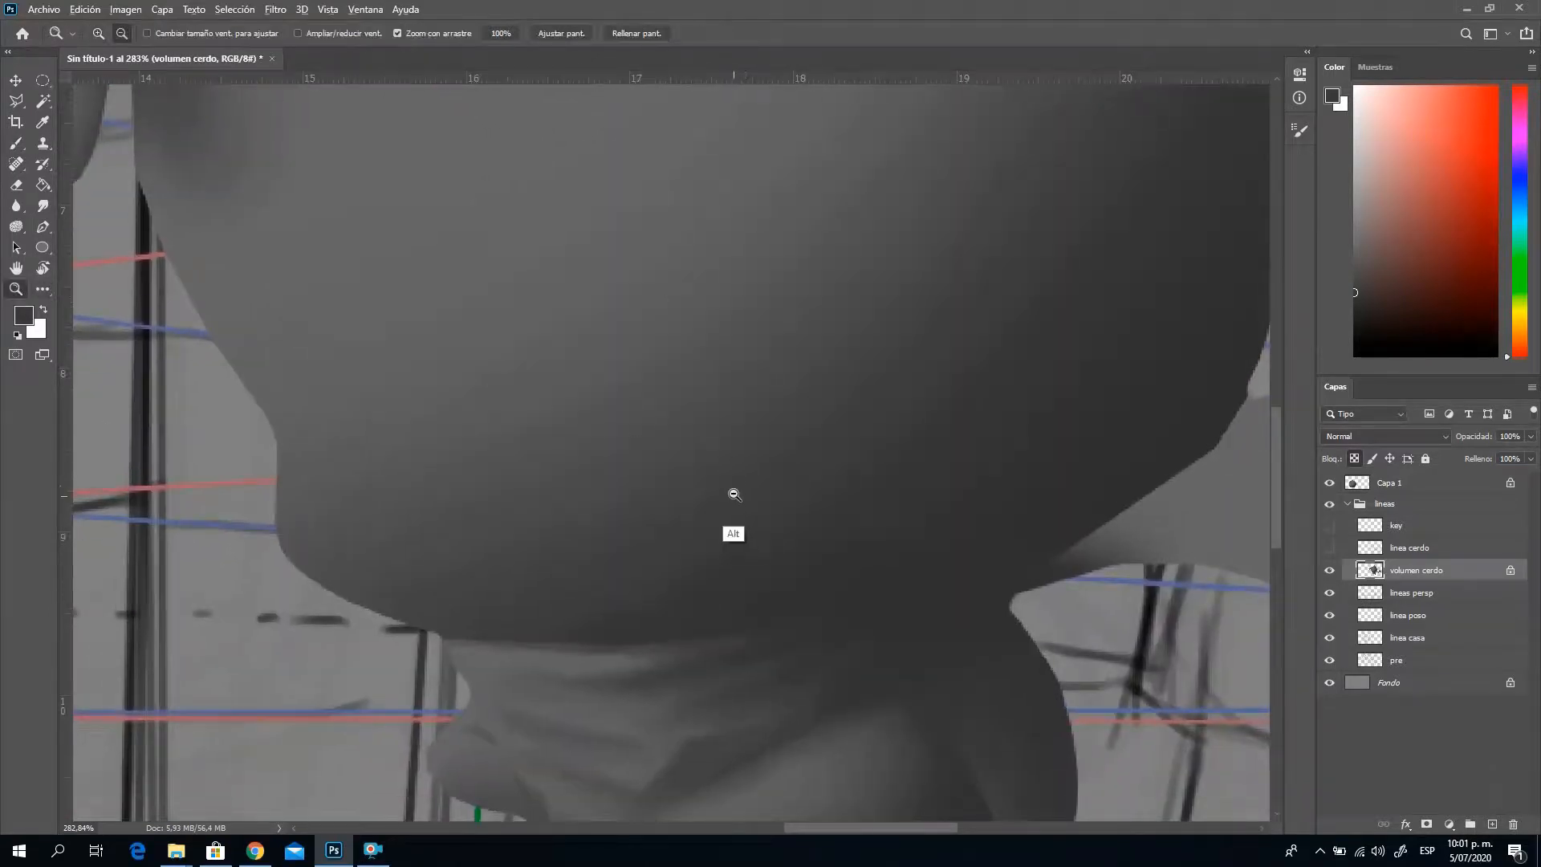
alt+click(746, 495)
alt+click(766, 496)
alt+click(793, 530)
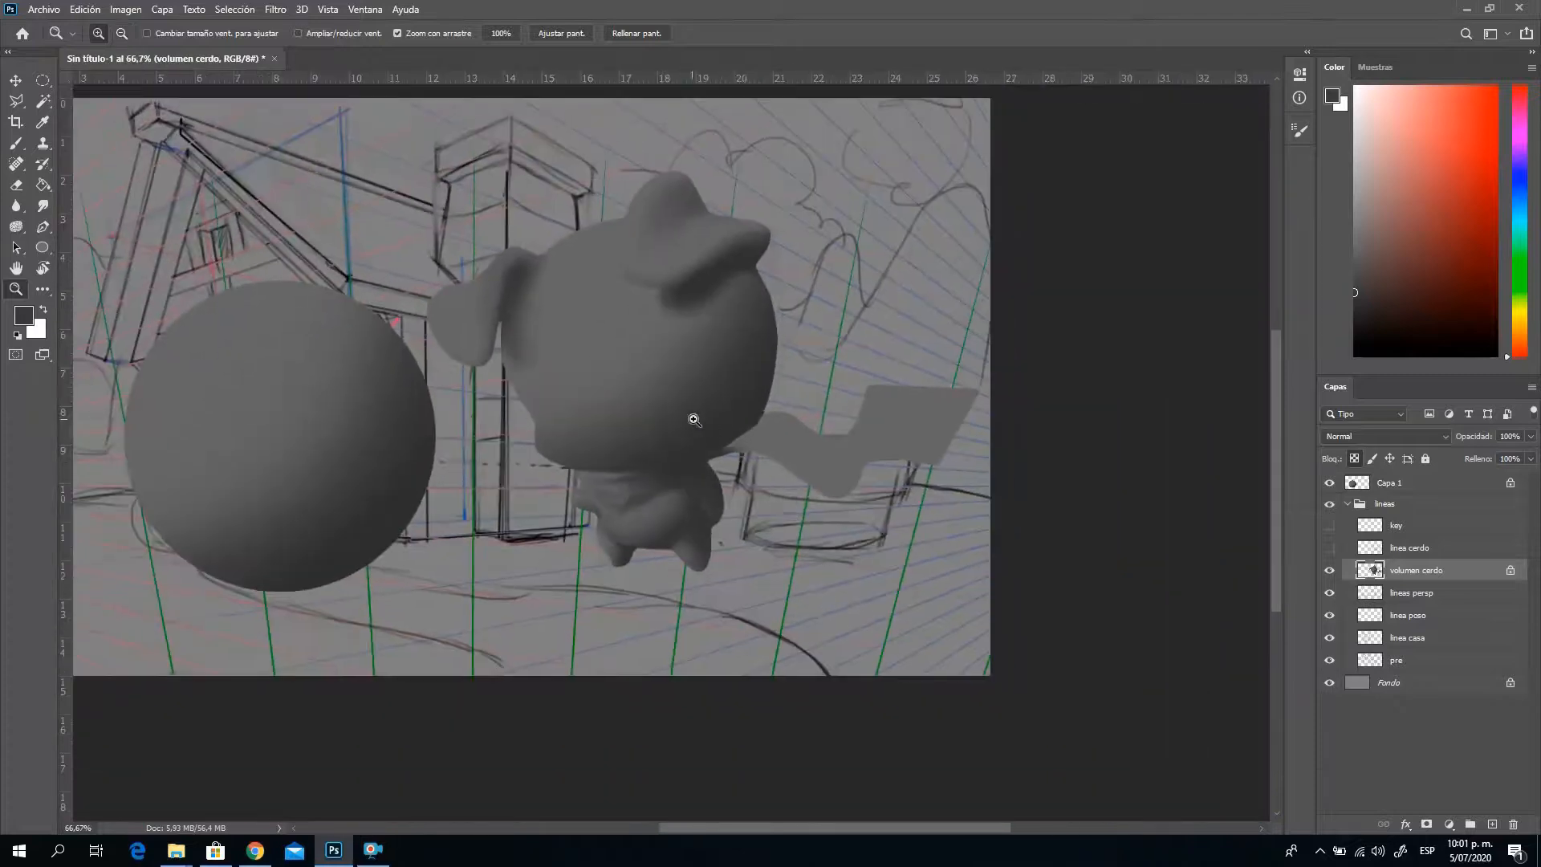
click(691, 500)
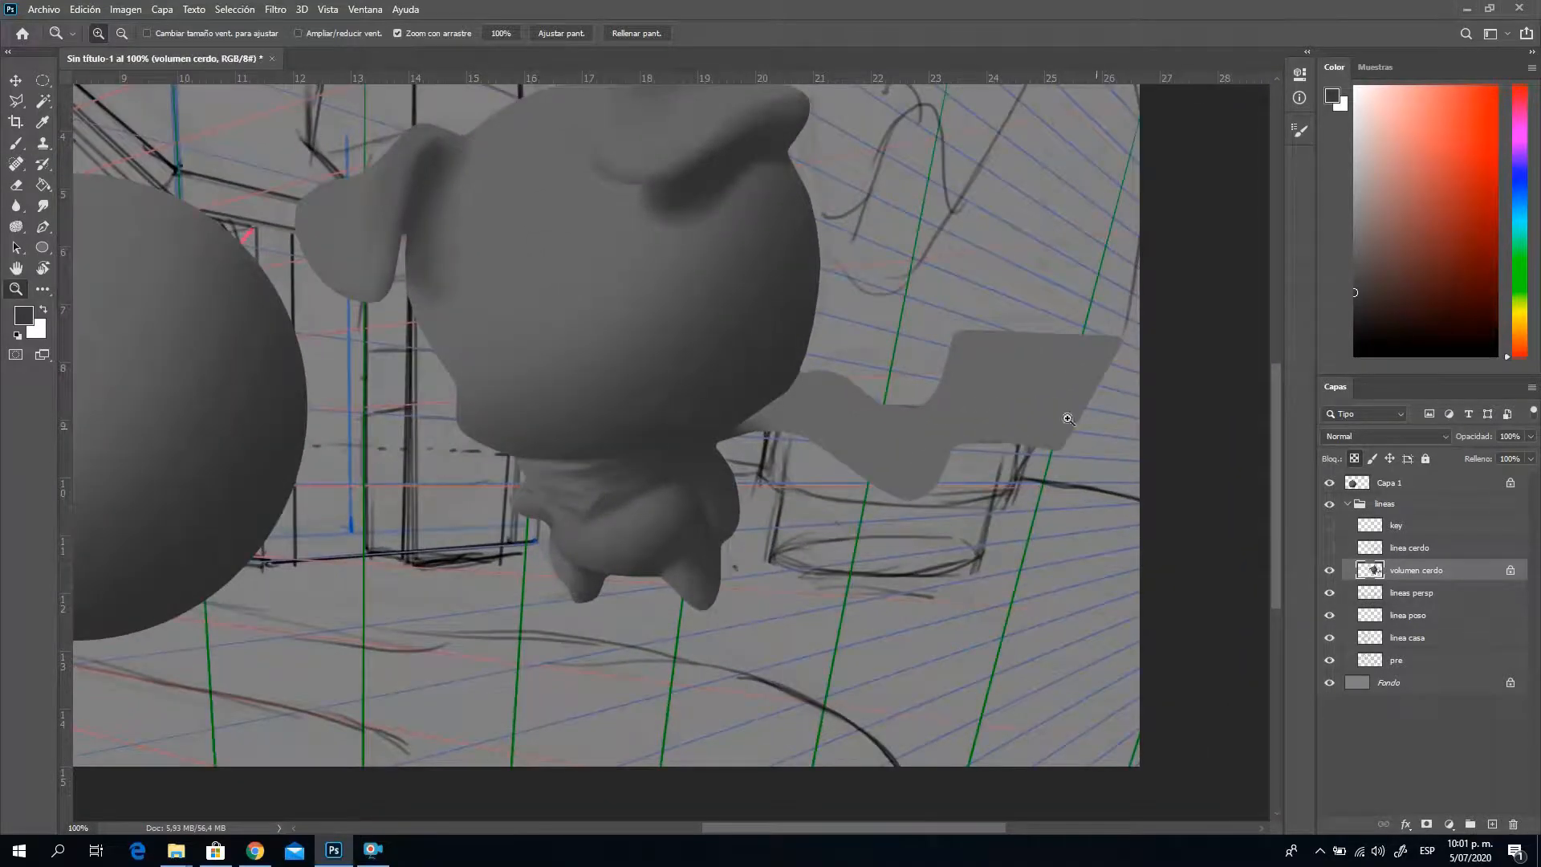
click(1329, 548)
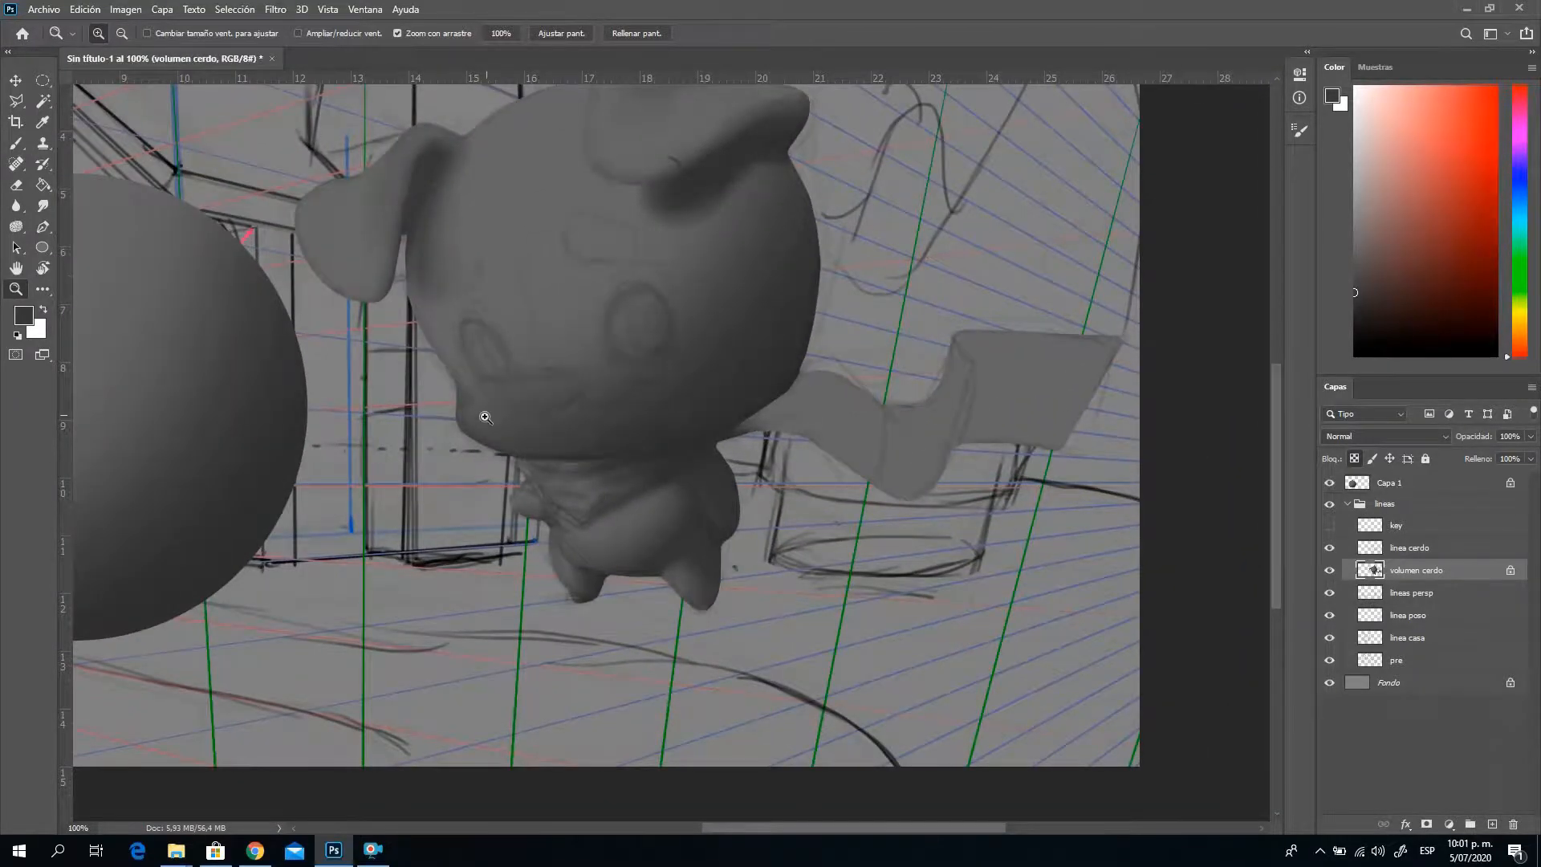
click(594, 449)
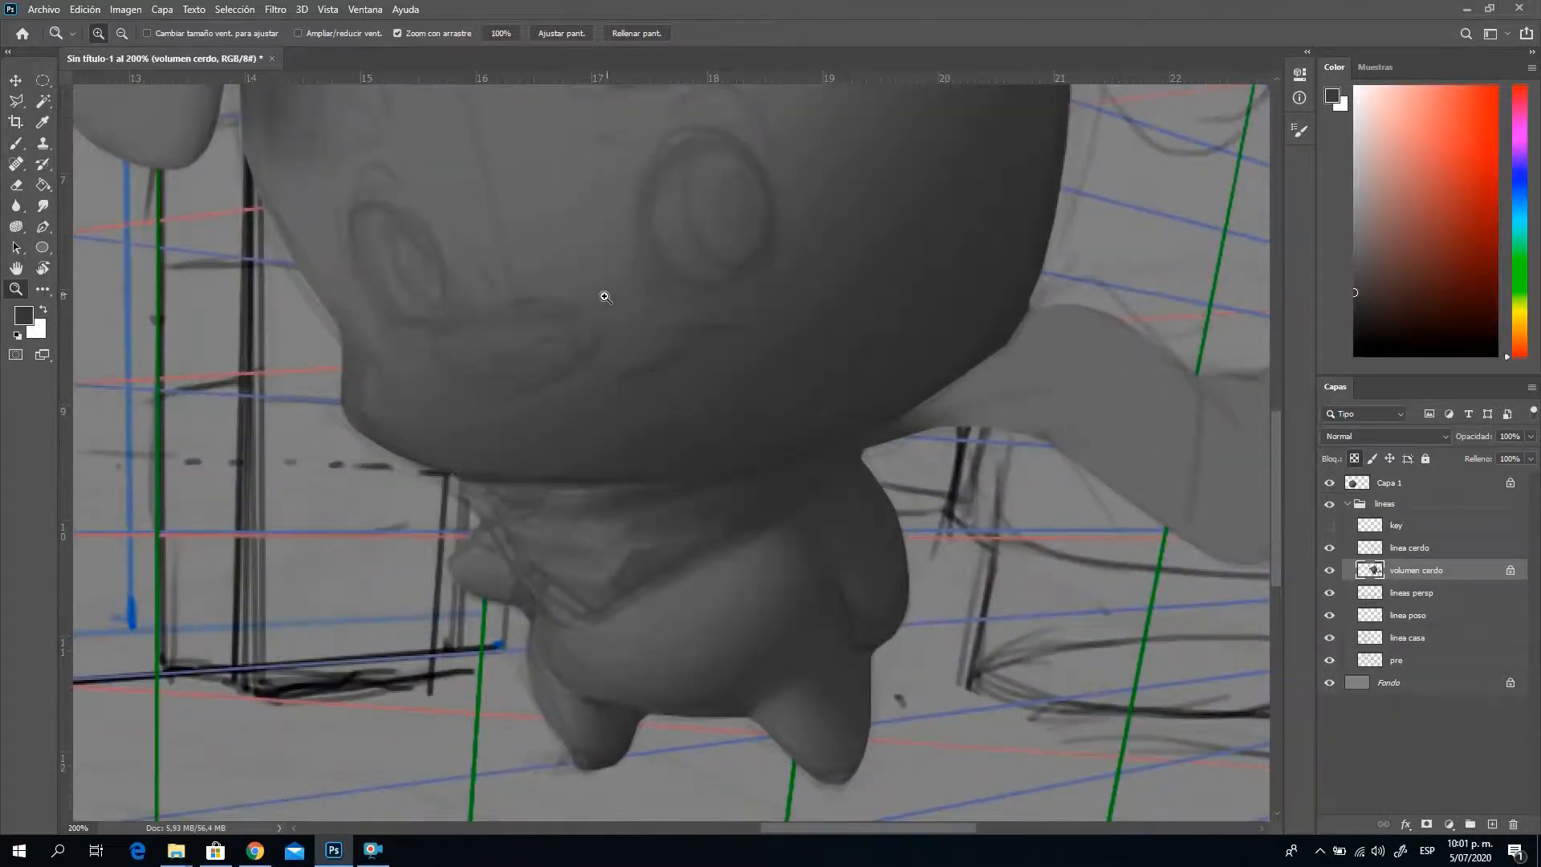
drag(702, 297, 781, 467)
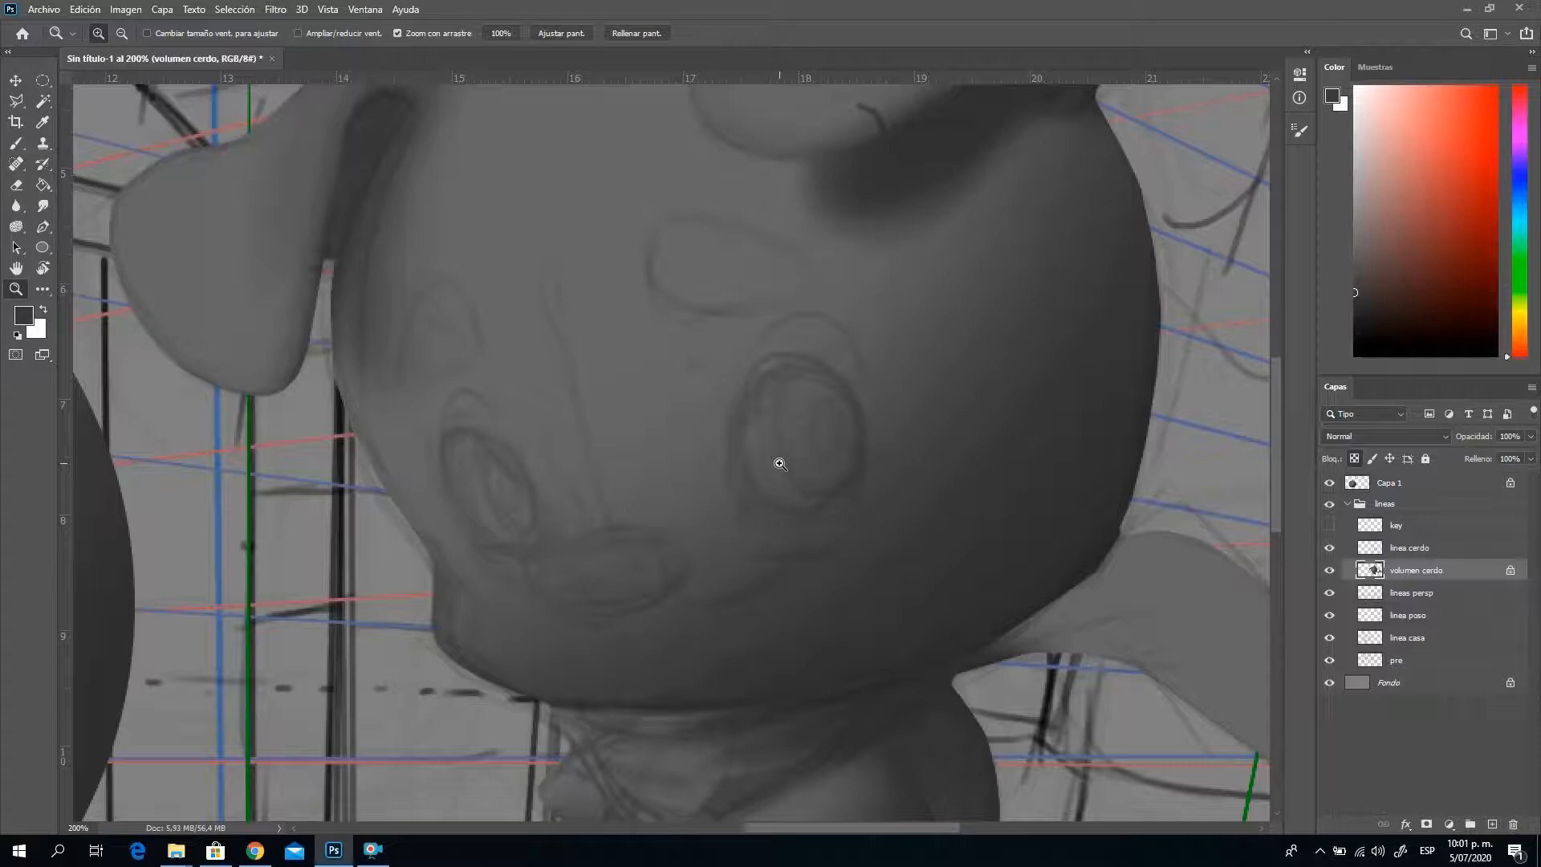
Lighten the pig's muzzle with gray sampled from the sphere's lit side, using a flattened 57 px brush at 0% hardness
click(17, 145)
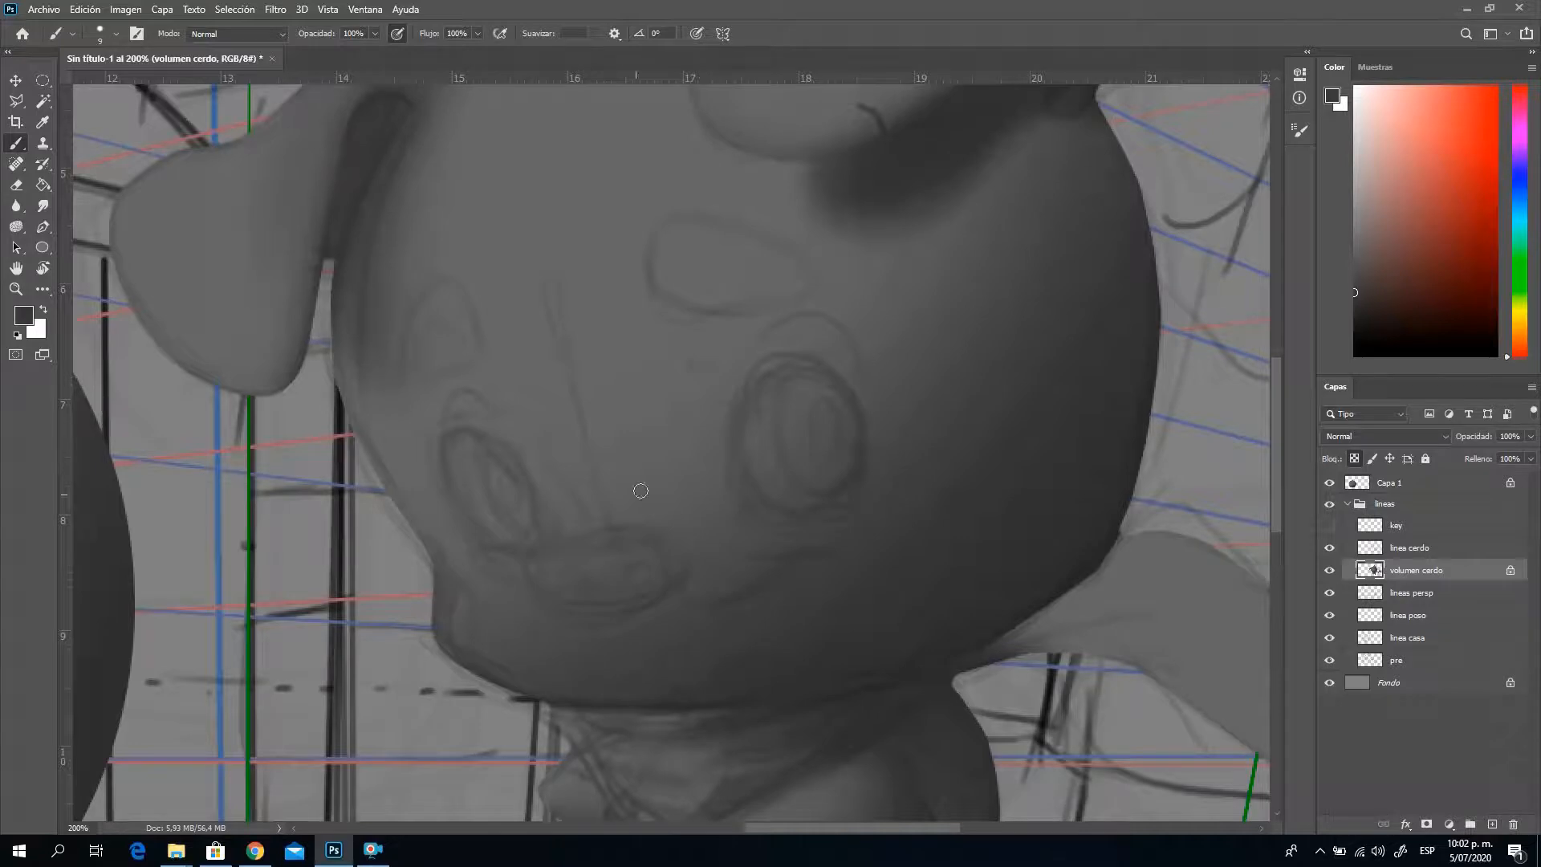
drag(620, 482, 564, 401)
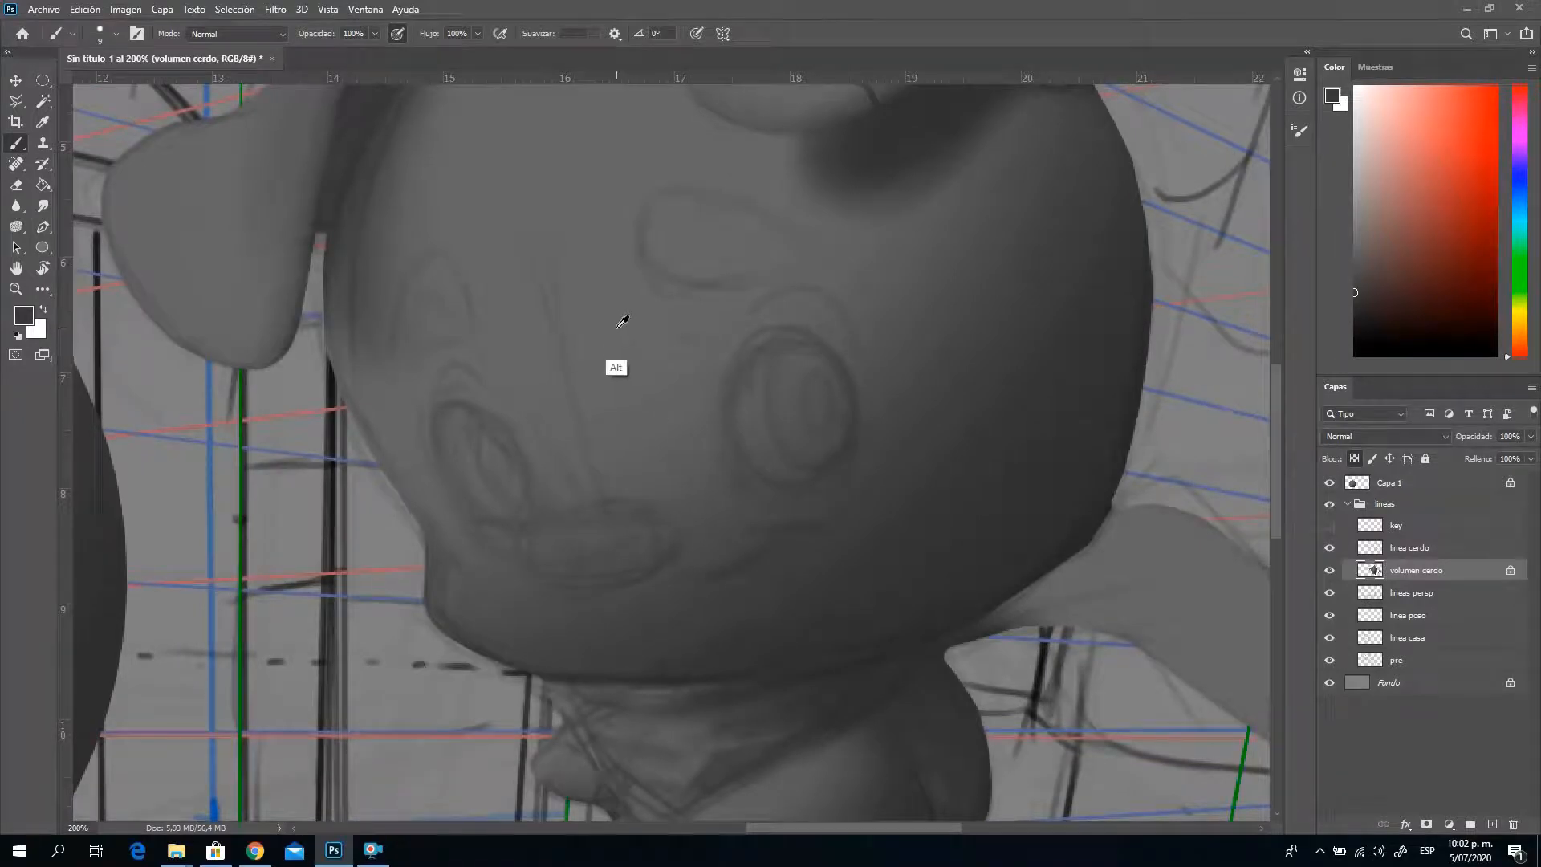
mouse_move(595, 550)
mouse_down()
mouse_move(581, 444)
mouse_move(994, 330)
mouse_move(870, 344)
mouse_move(895, 423)
mouse_move(750, 302)
mouse_move(437, 207)
mouse_up()
alt+click(234, 233)
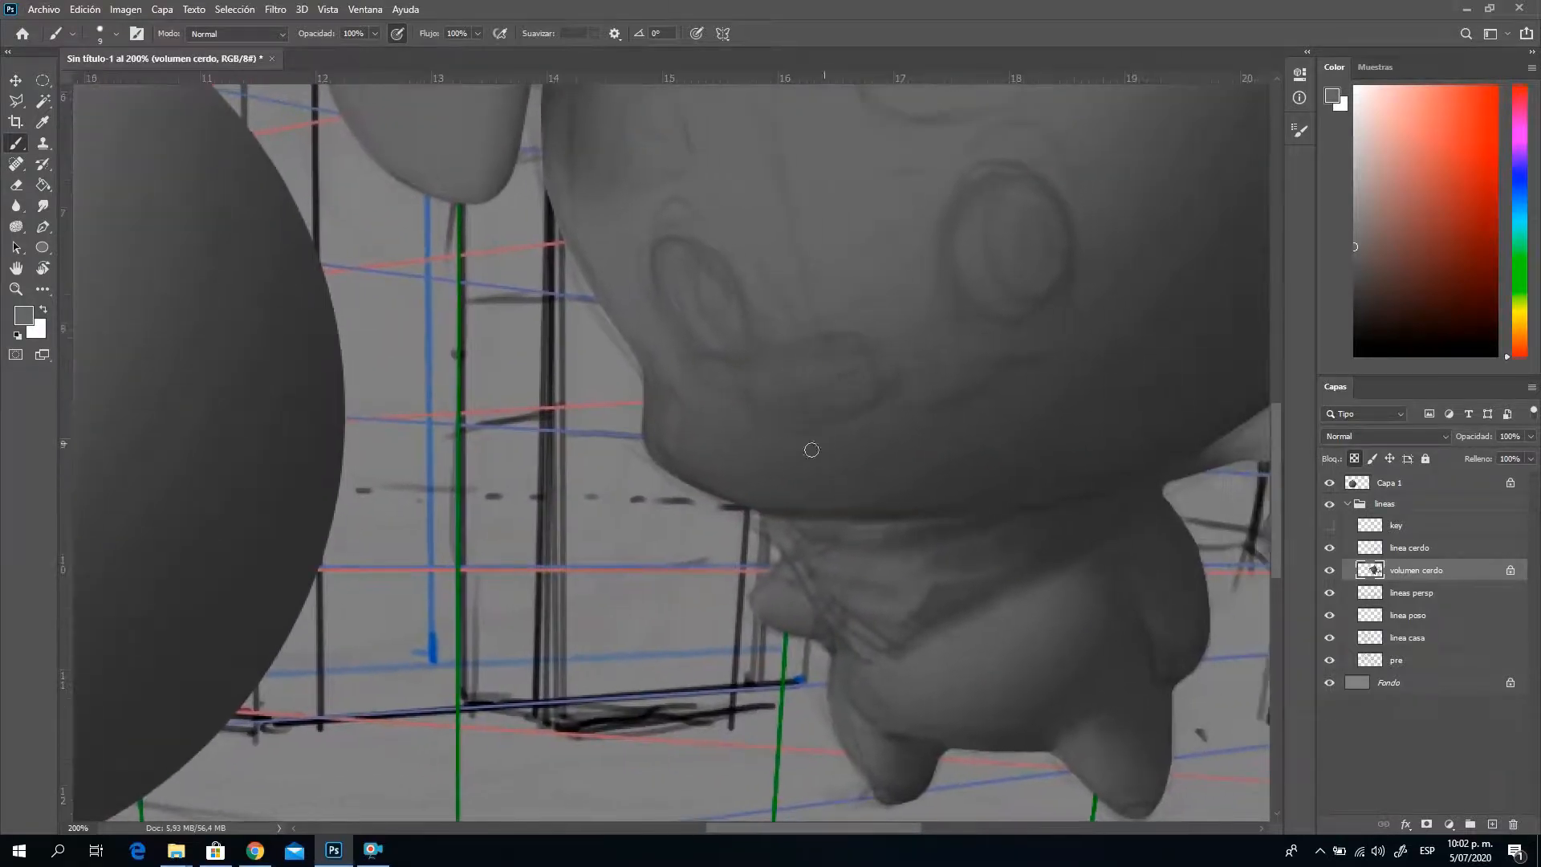
right_click(873, 422)
click(984, 461)
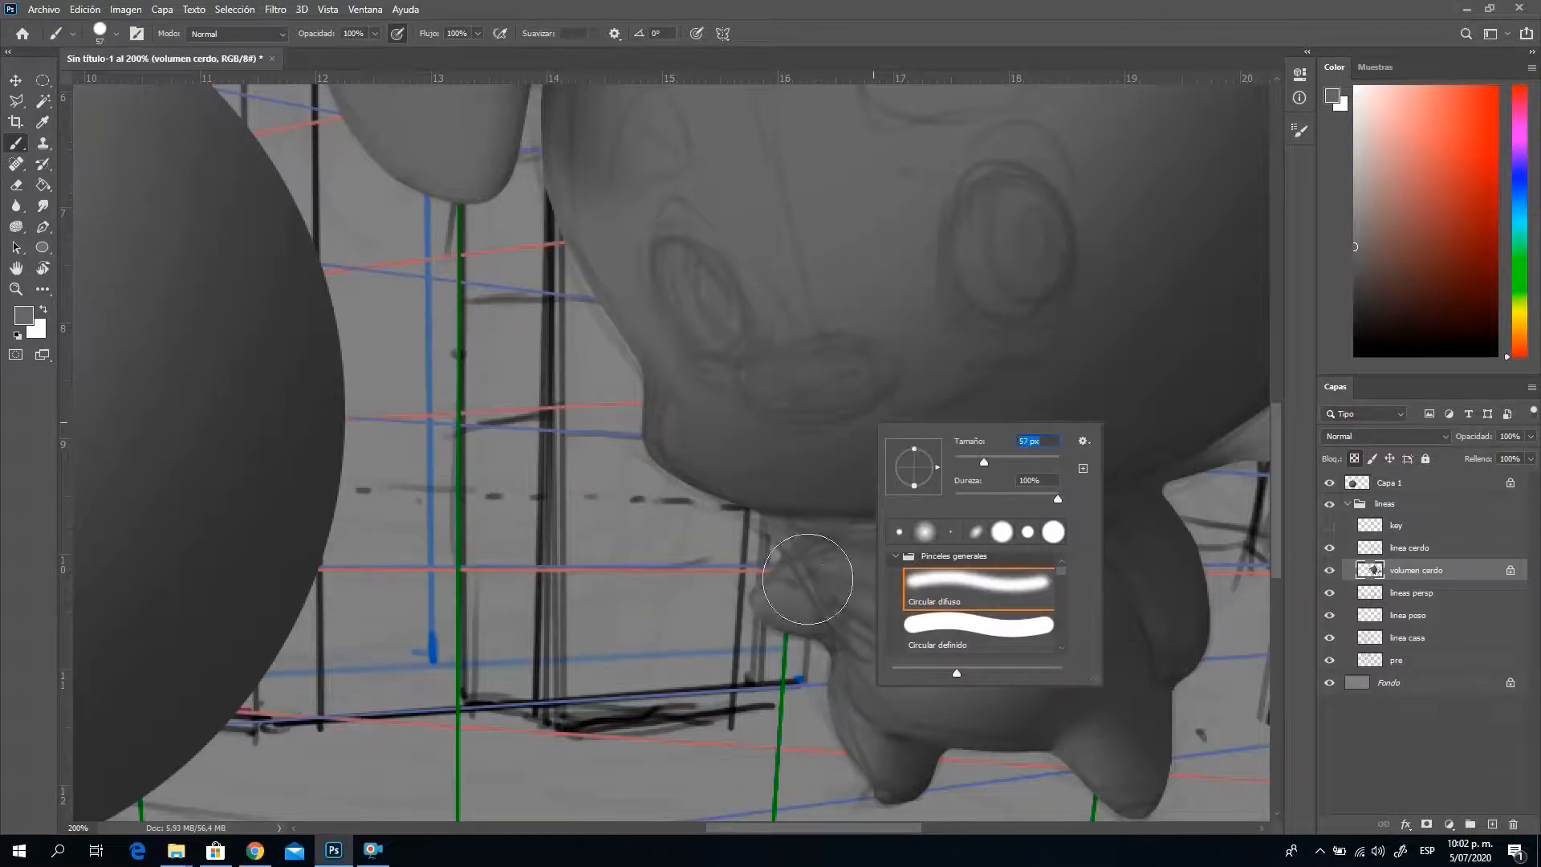
drag(914, 450, 915, 454)
click(706, 412)
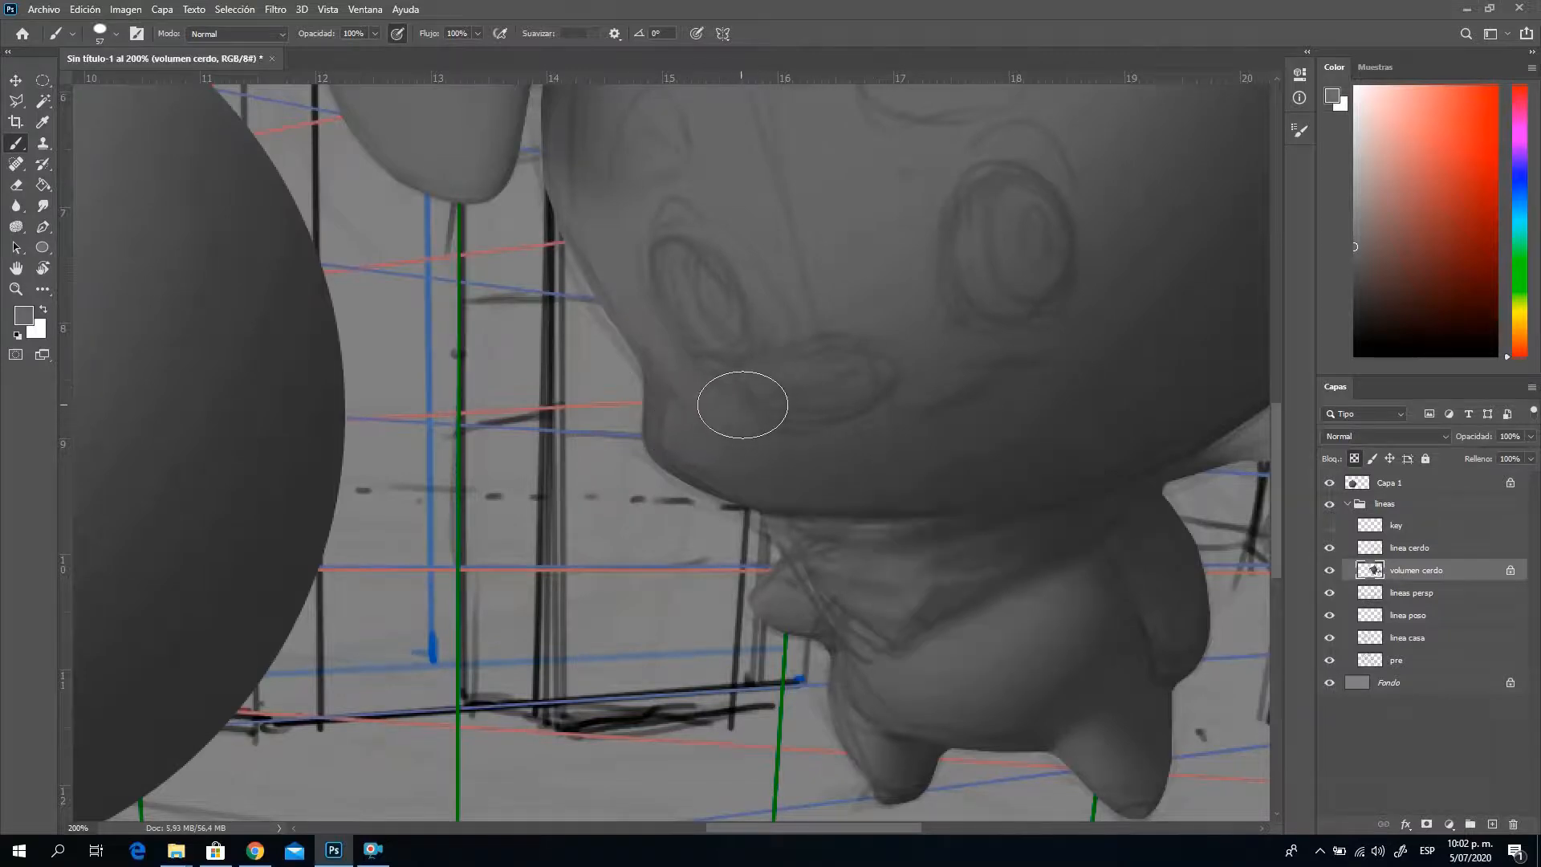
right_click(674, 401)
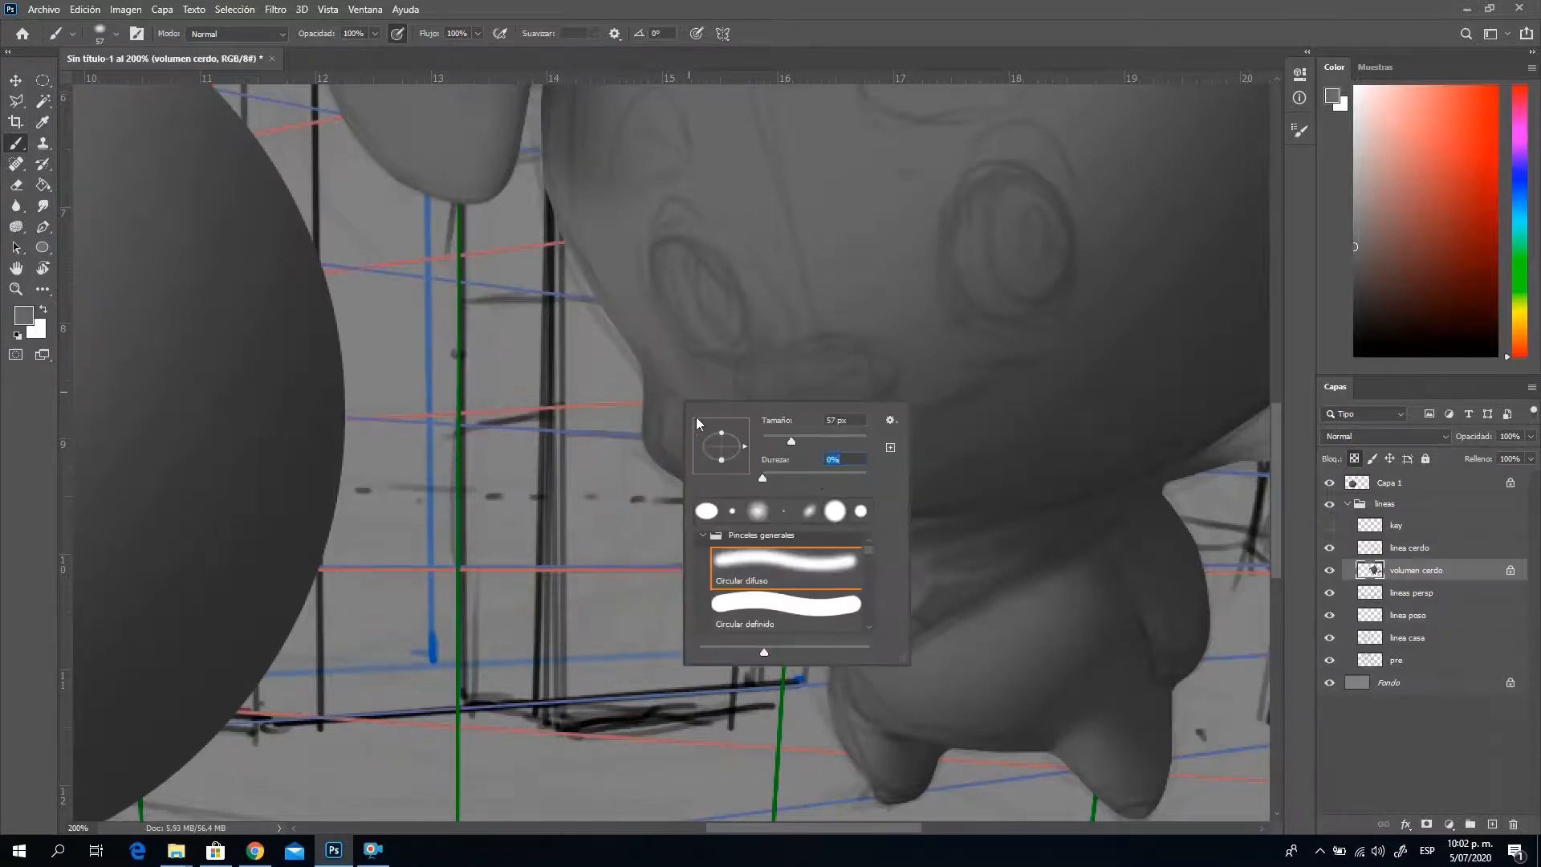
click(650, 392)
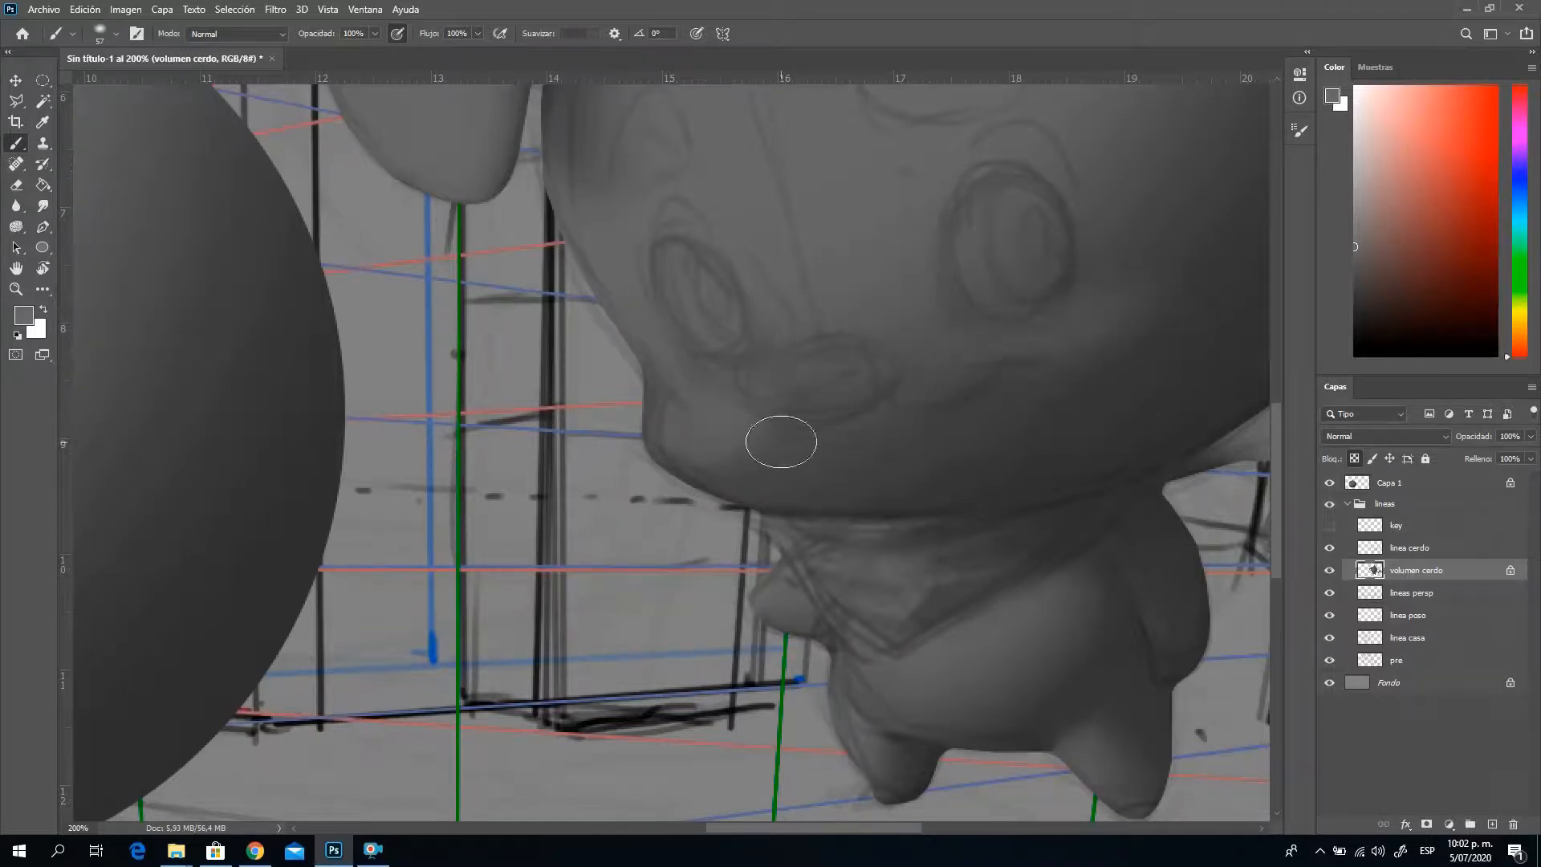
key(ctrl)
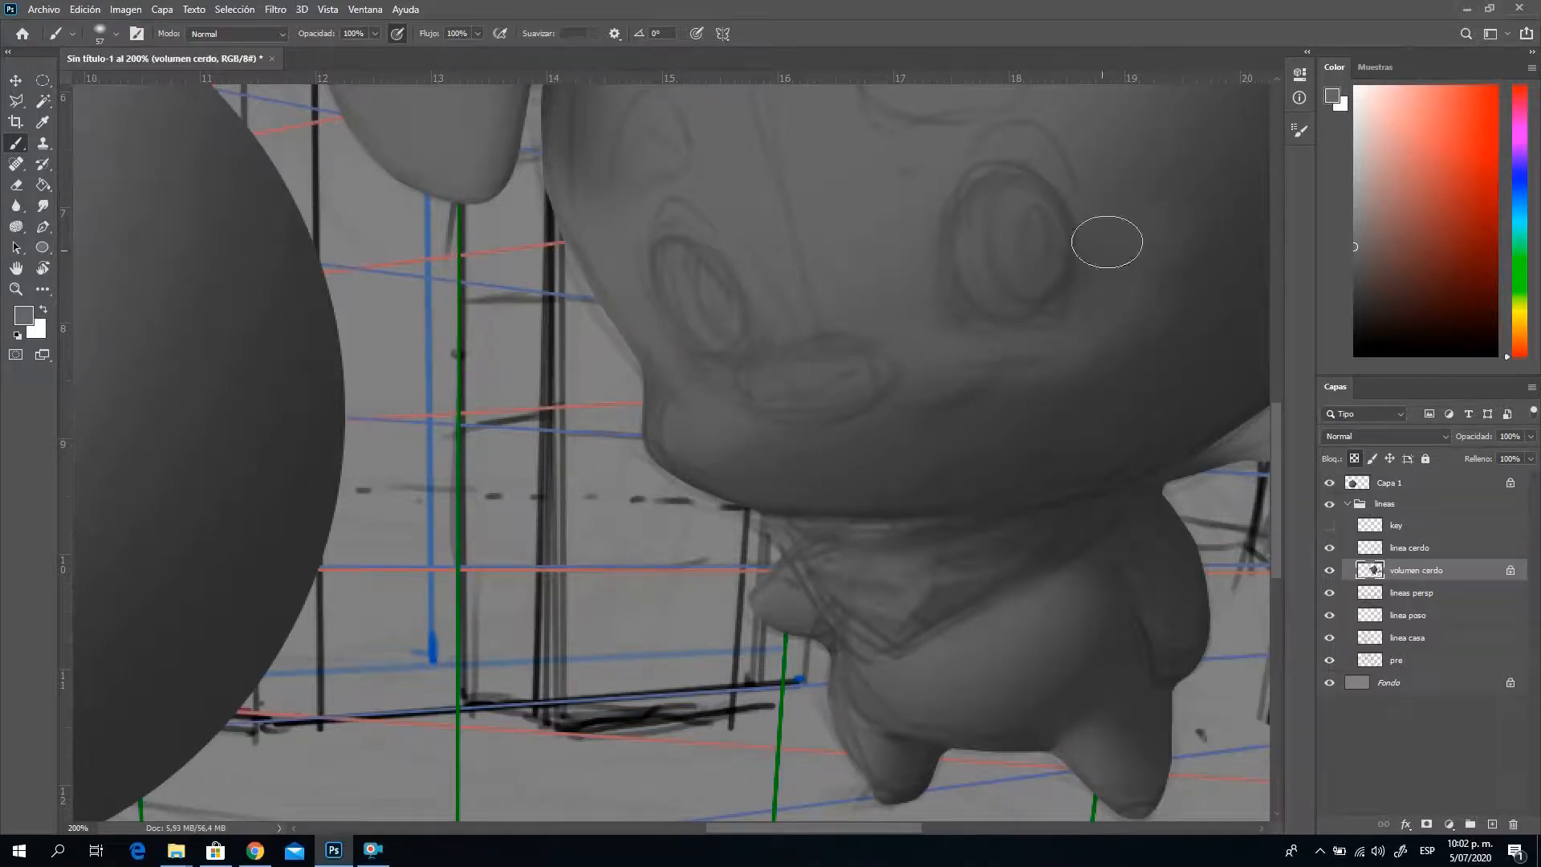
Shade the area between the pig's eyes with darker gray sampled from the sphere, and check it without the linea cerdo sketch
click(32, 293)
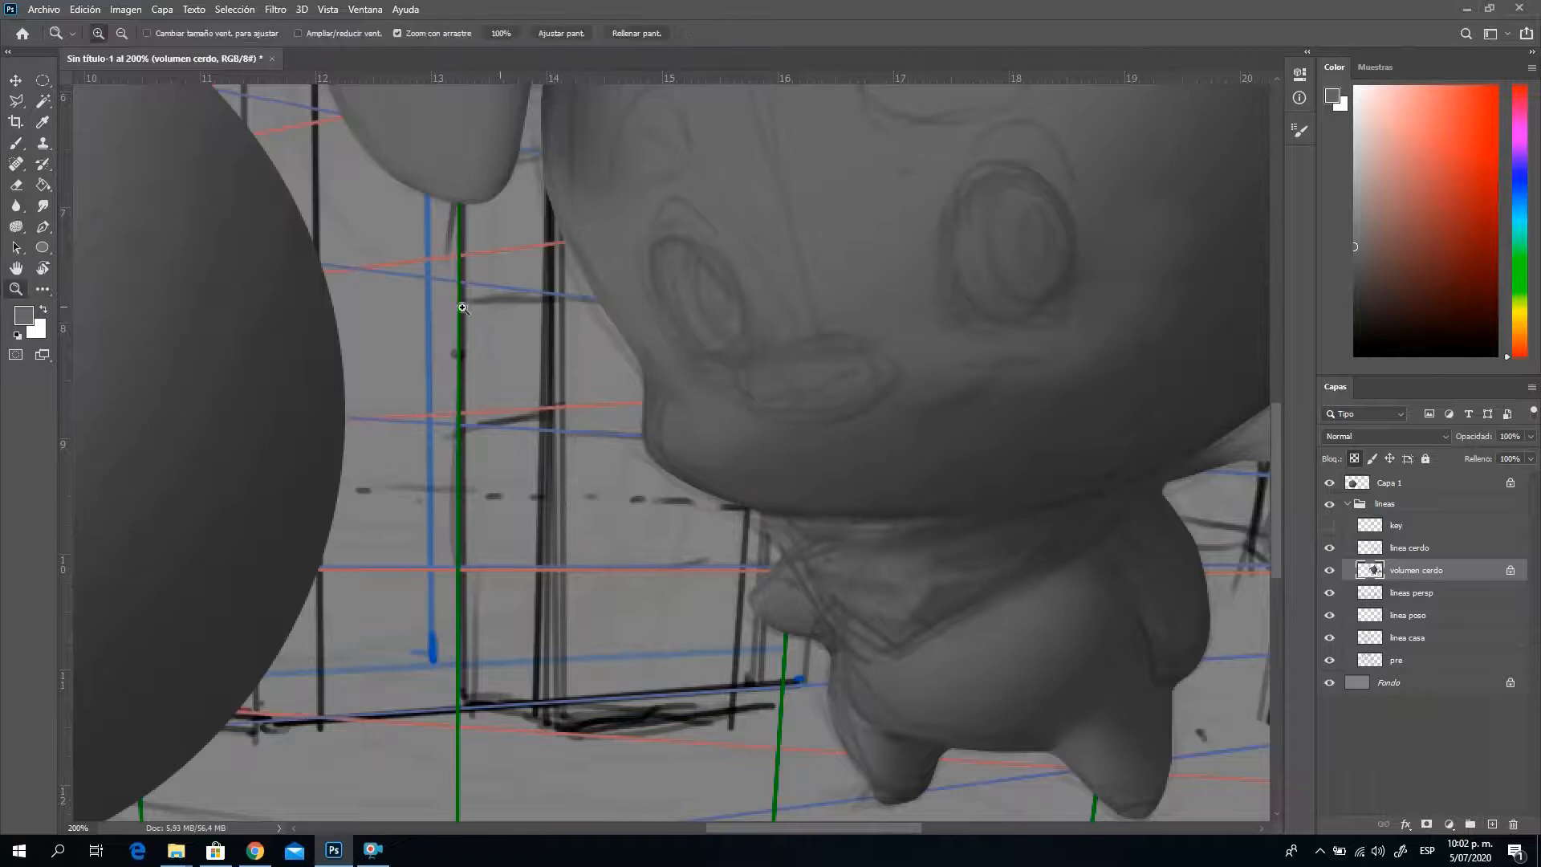
alt+click(871, 340)
drag(858, 283, 877, 364)
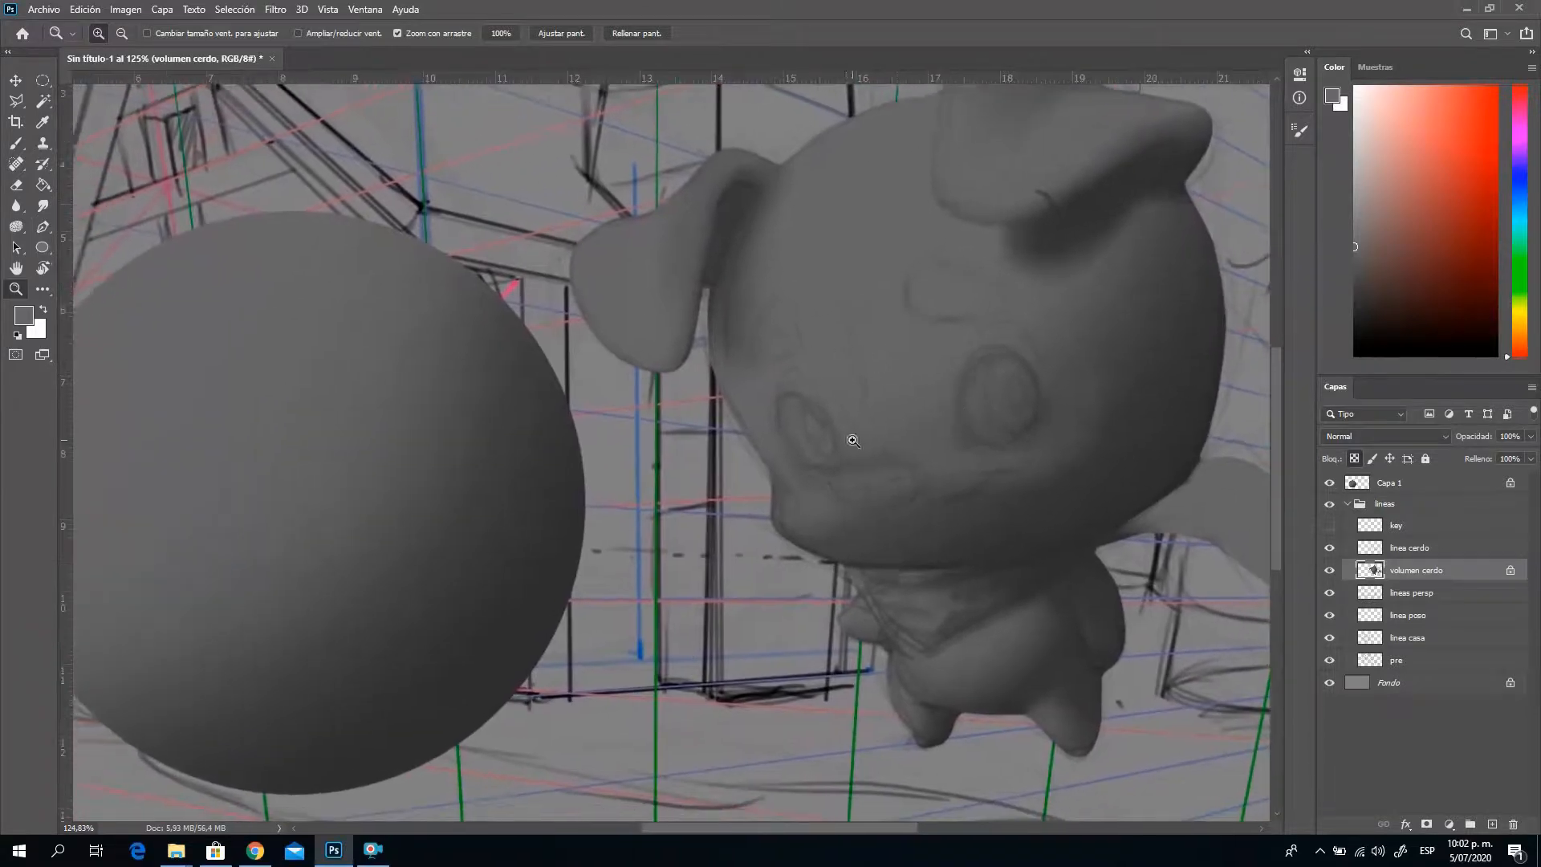
click(16, 143)
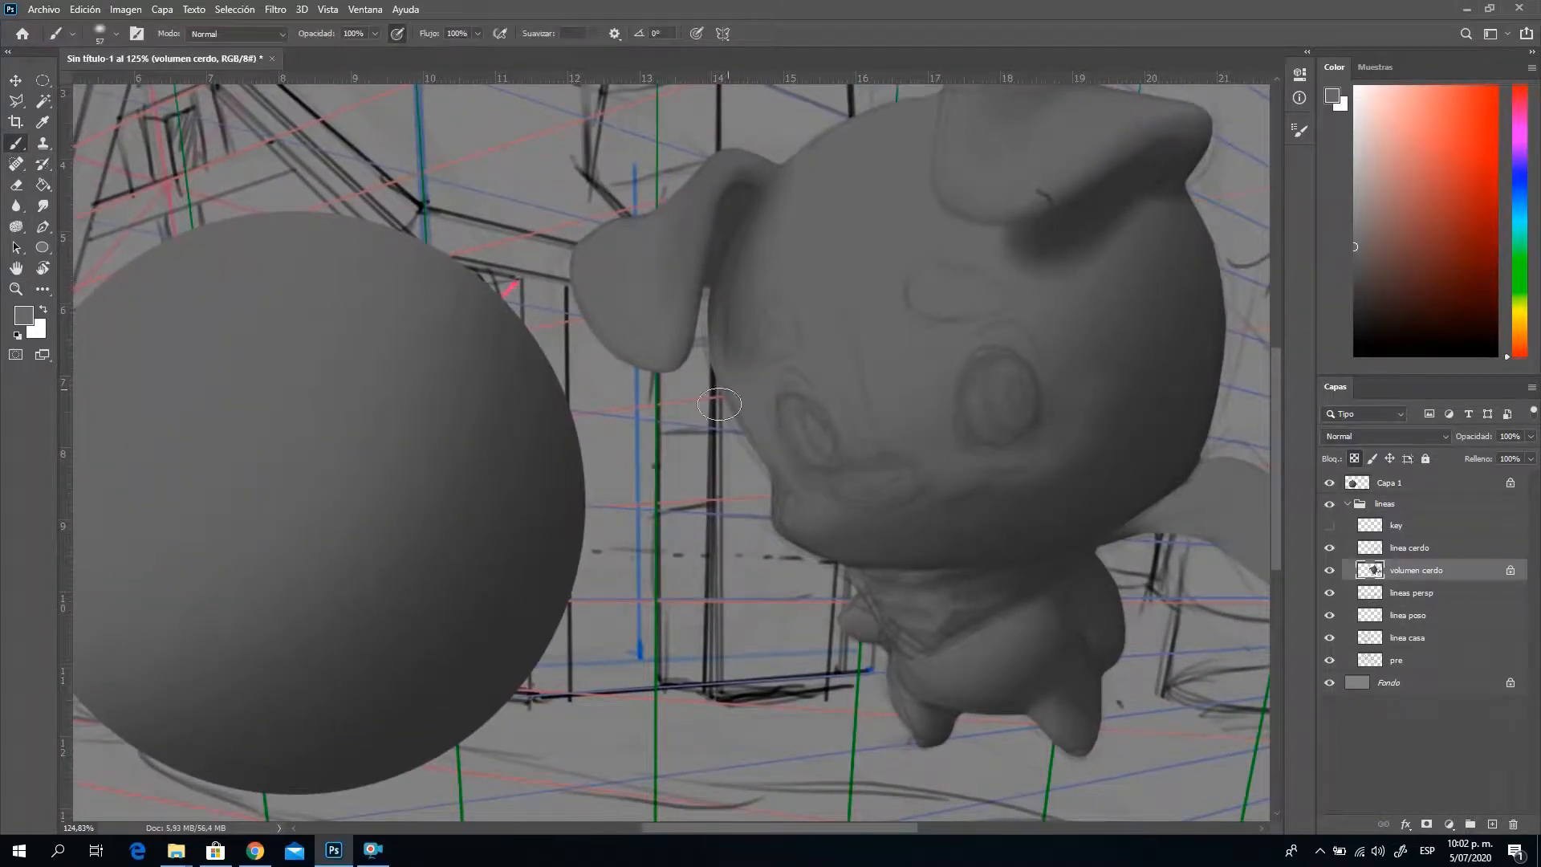
key(alt)
alt+click(124, 672)
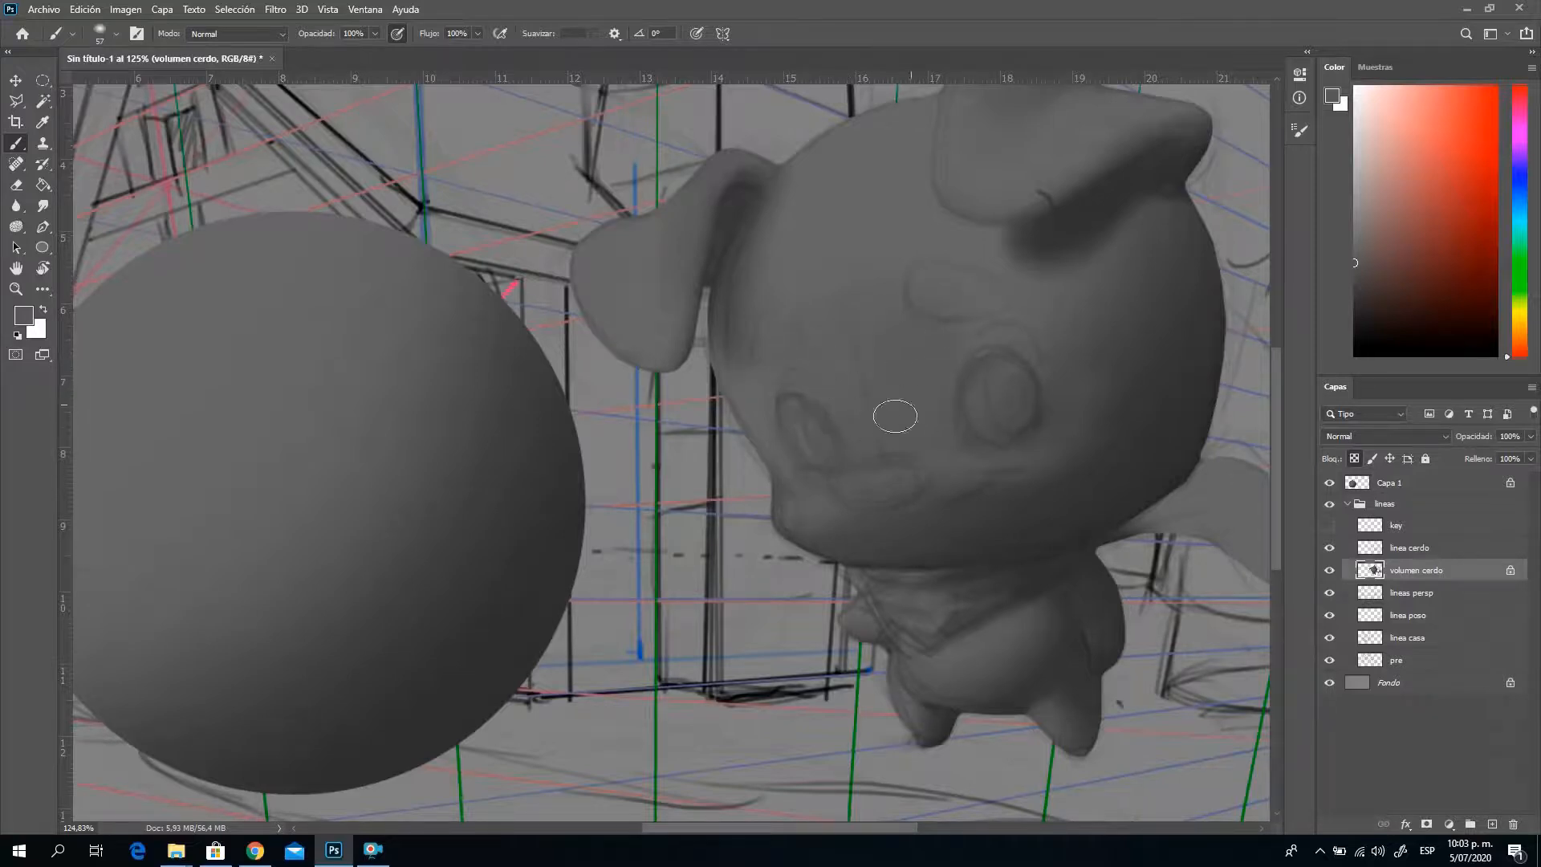
click(1330, 548)
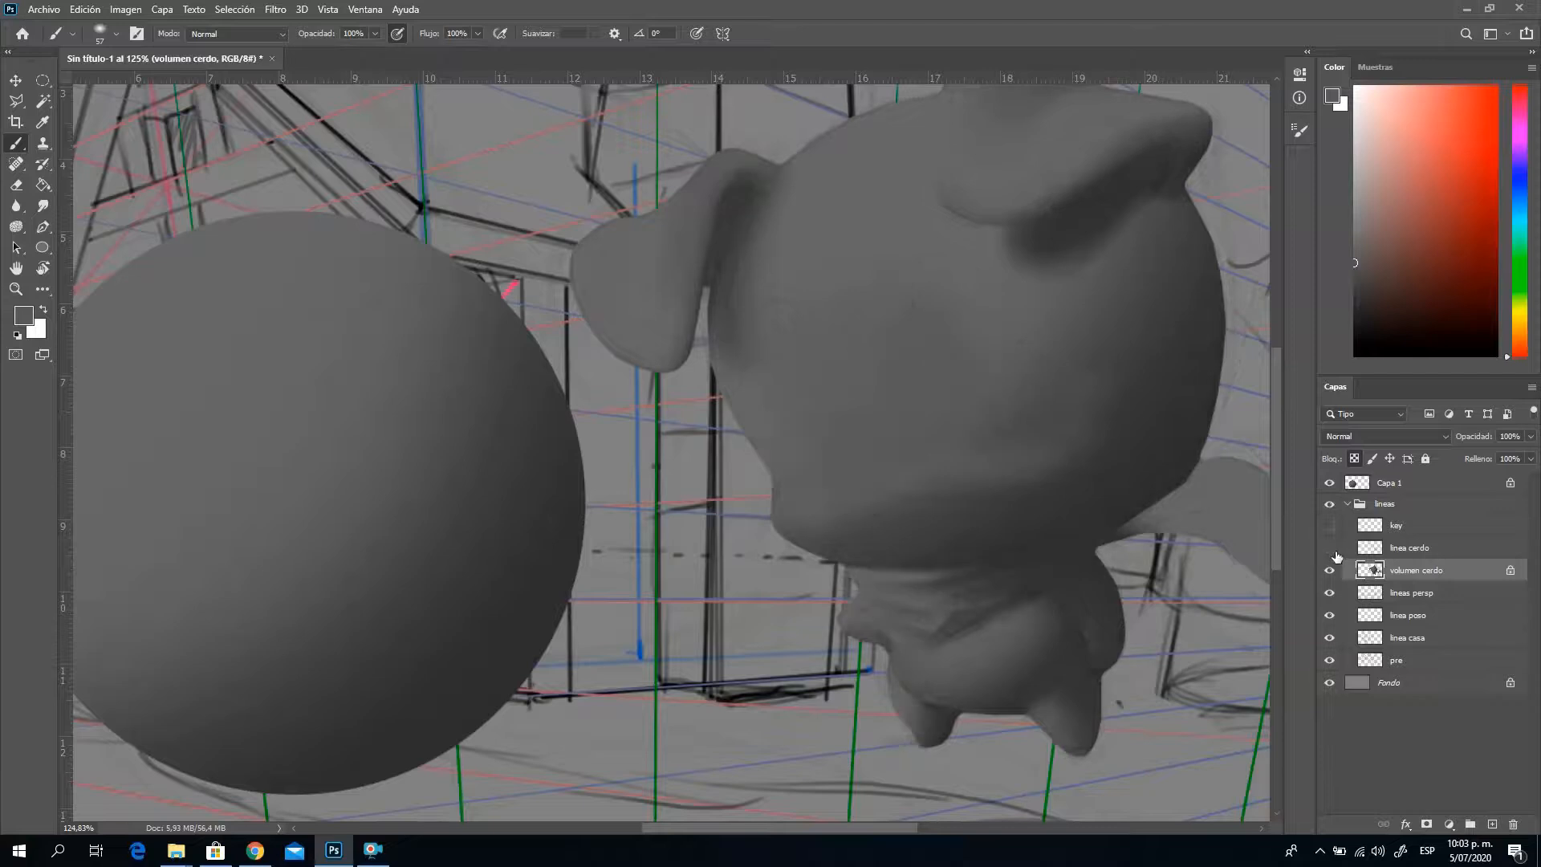
click(1330, 548)
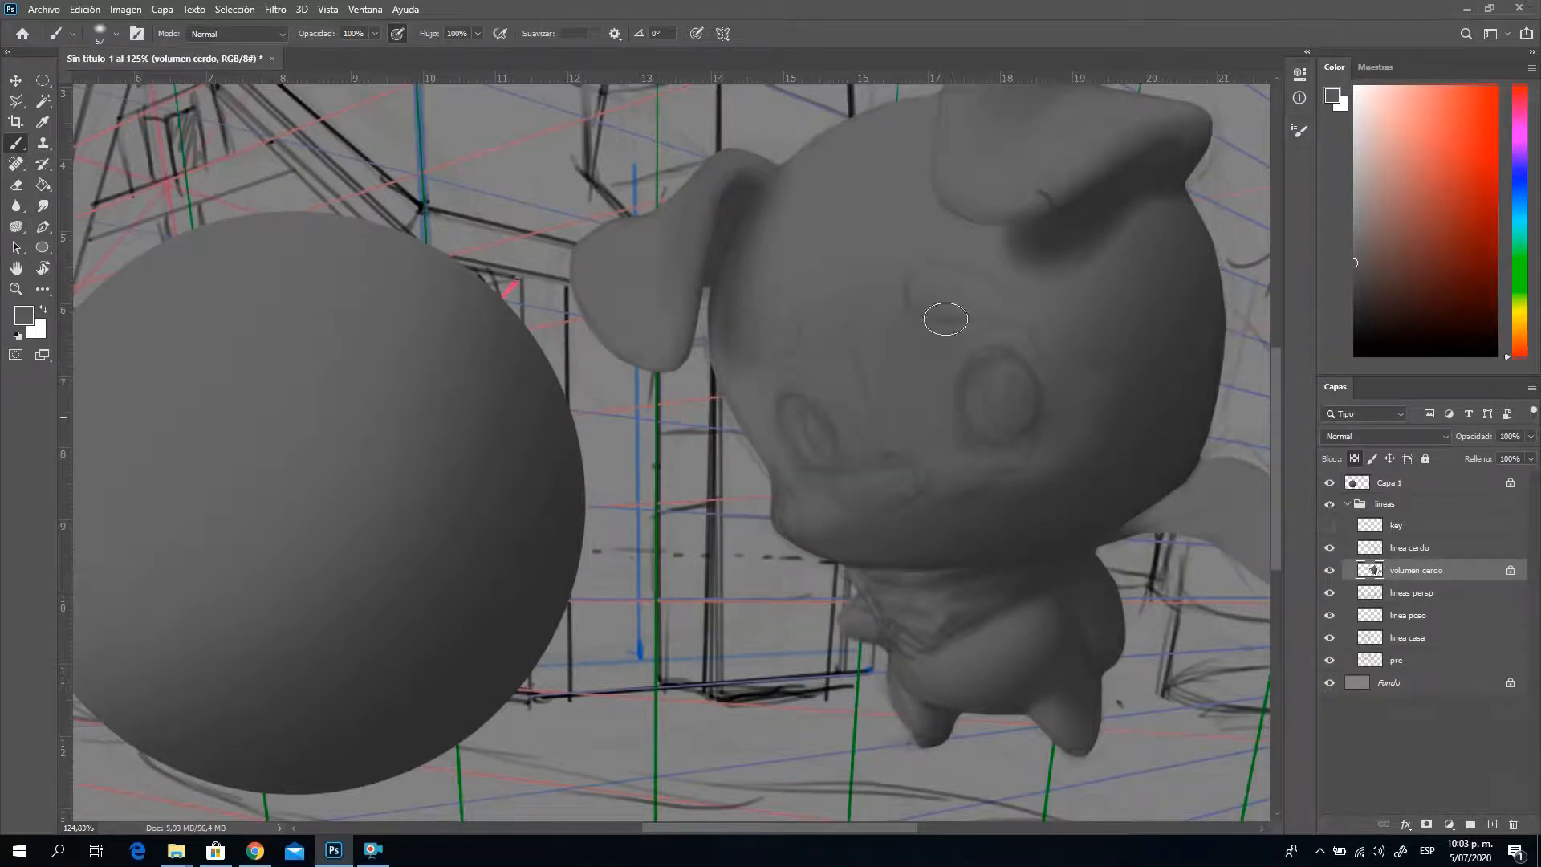
Blend the face shading around the eyes and forehead with a 71 px soft brush, and hide the linea cerdo layer
right_click(972, 402)
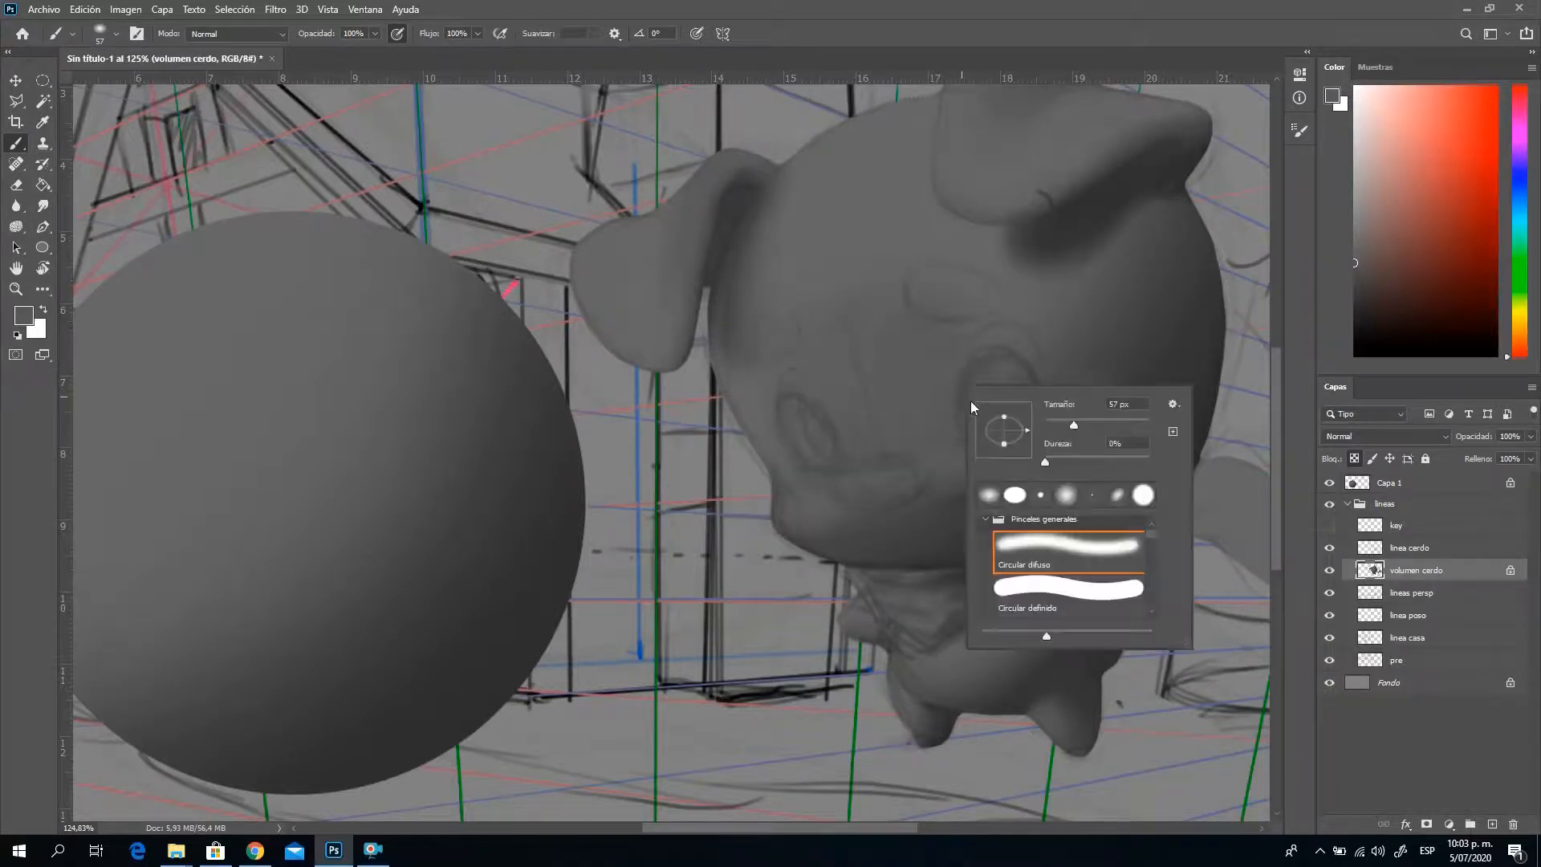
key(Return)
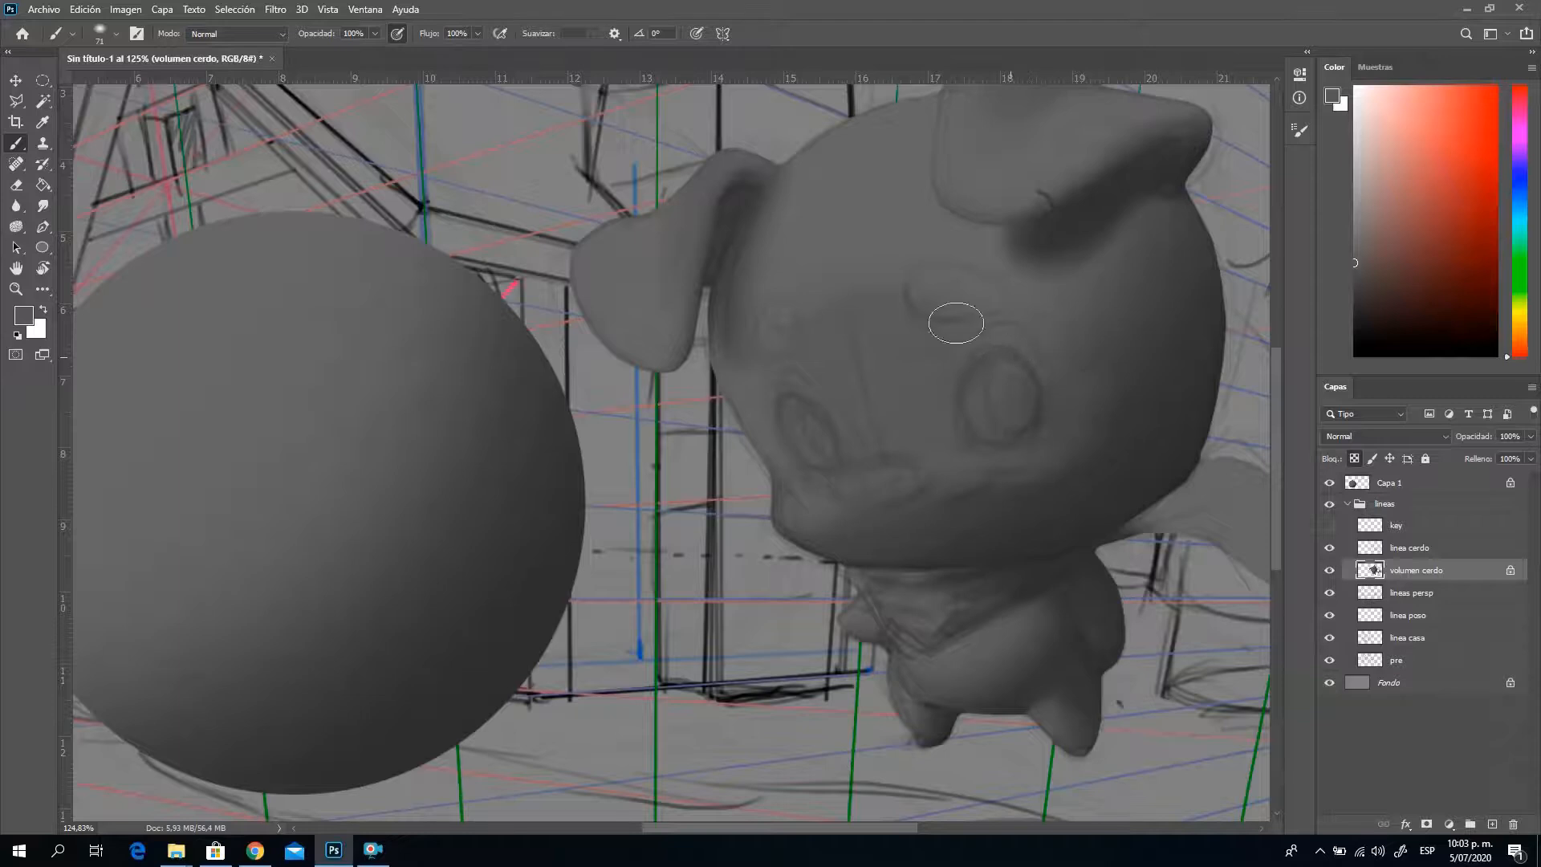
click(1330, 549)
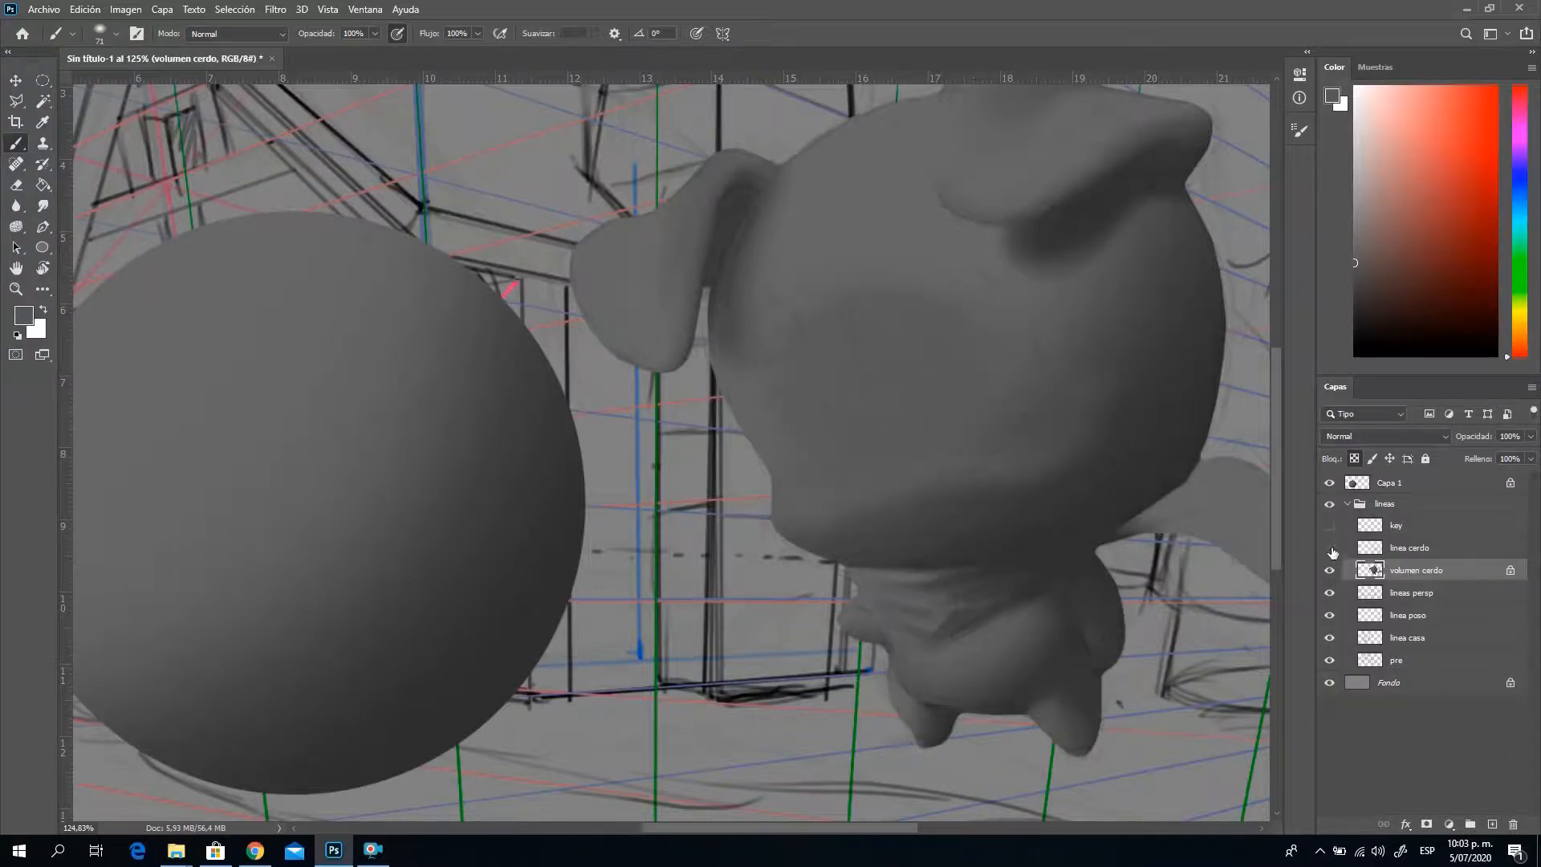
click(1331, 549)
click(1331, 550)
Blend the shading across the pig's cheek and jaw with several lighter and darker grays sampled from the face
alt+click(974, 437)
alt+click(879, 231)
alt+click(1122, 442)
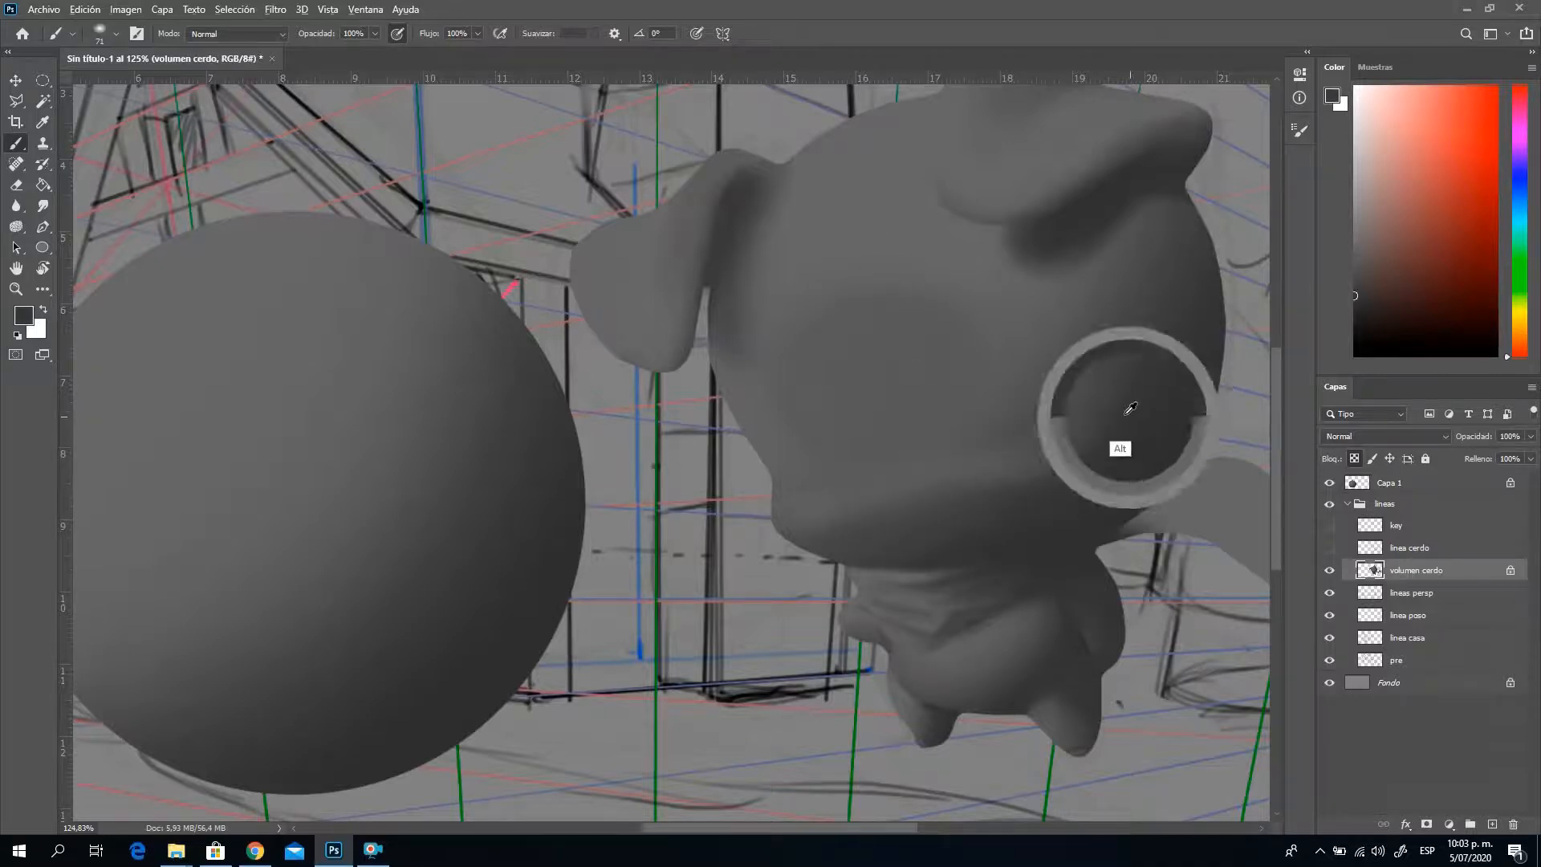
key(alt)
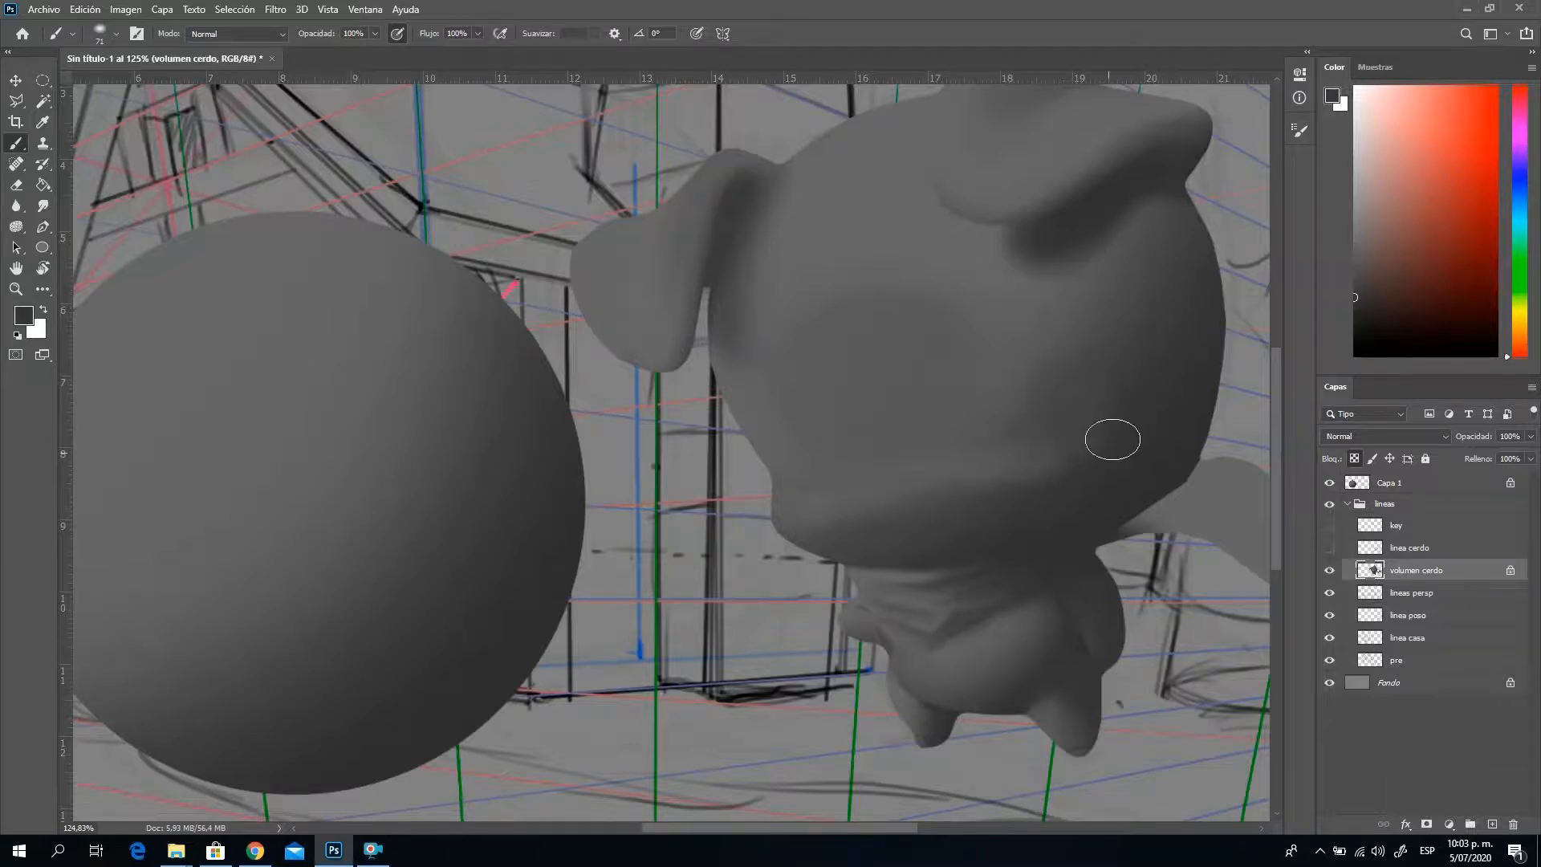
alt+click(1048, 412)
alt+click(1097, 391)
alt+click(1140, 436)
Show the linea cerdo layer and darken the socket above the pig's far, smaller eye with a 49 px soft brush
click(1330, 549)
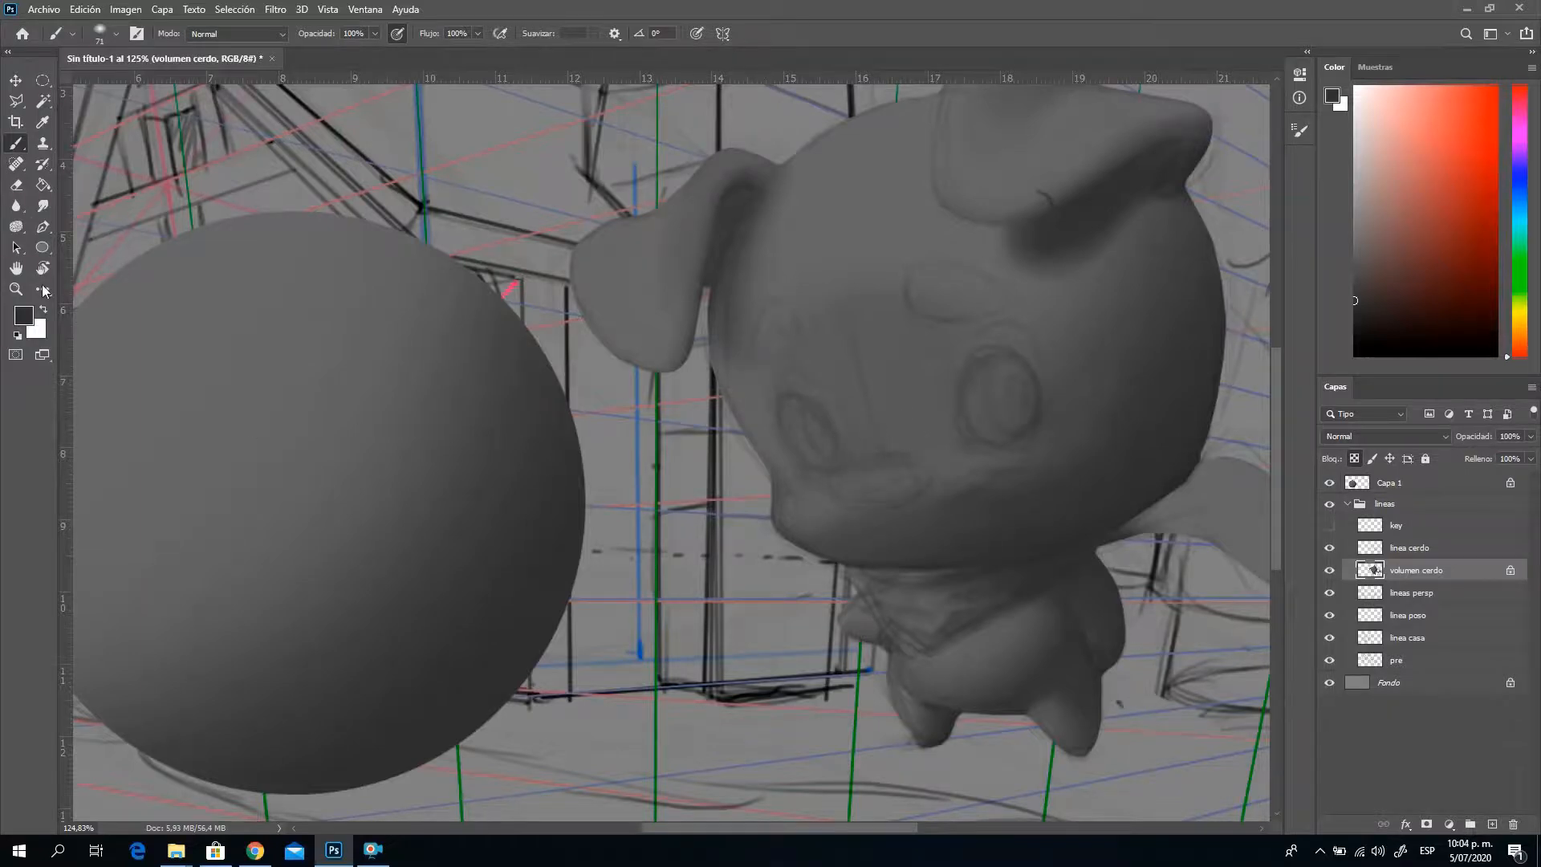
click(15, 291)
drag(896, 499, 664, 474)
click(15, 143)
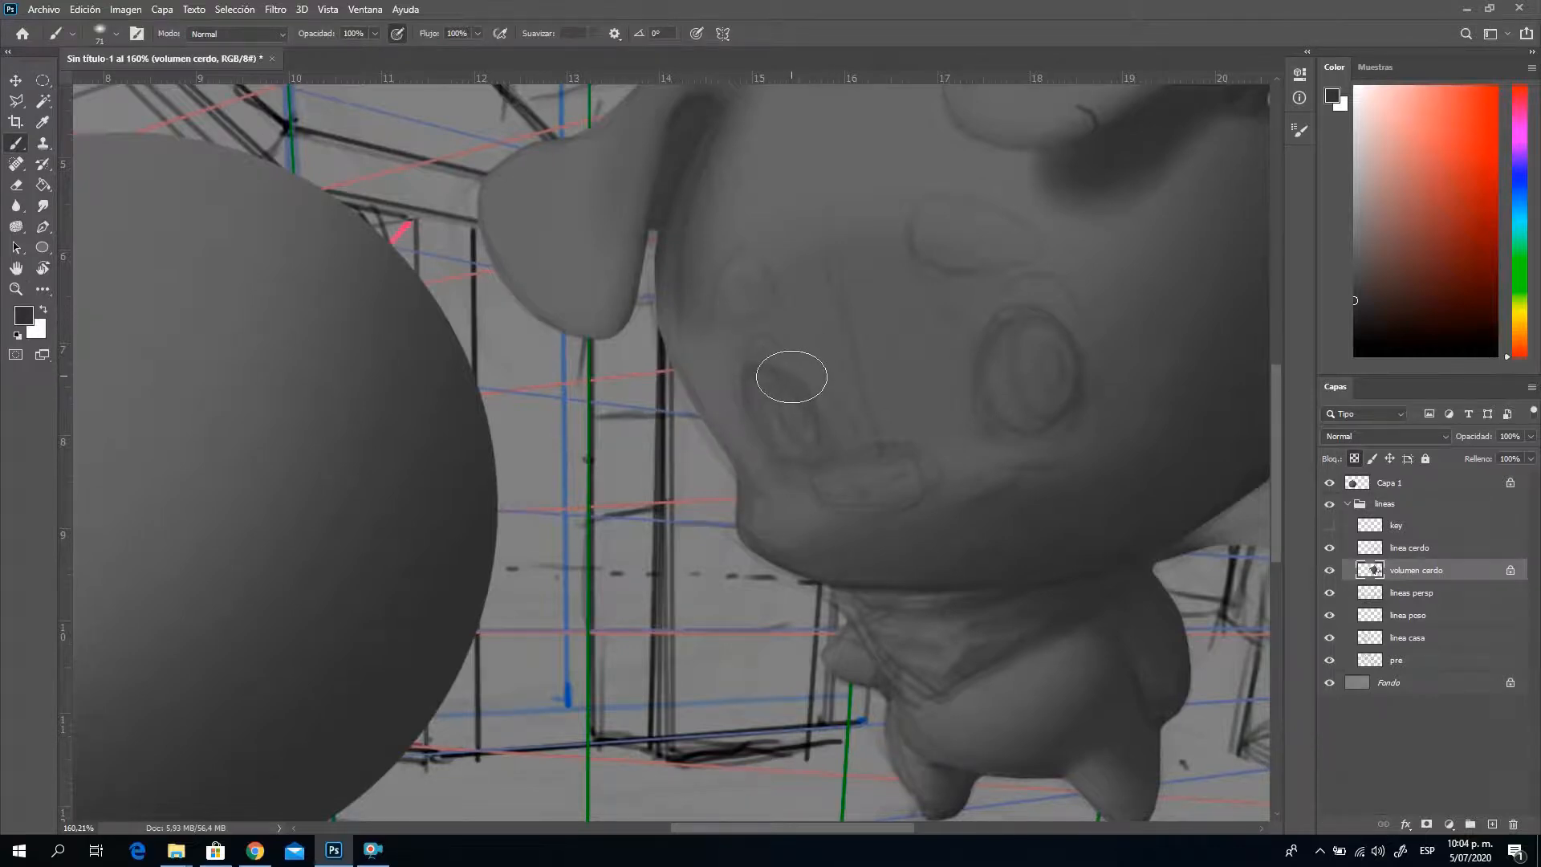
right_click(796, 338)
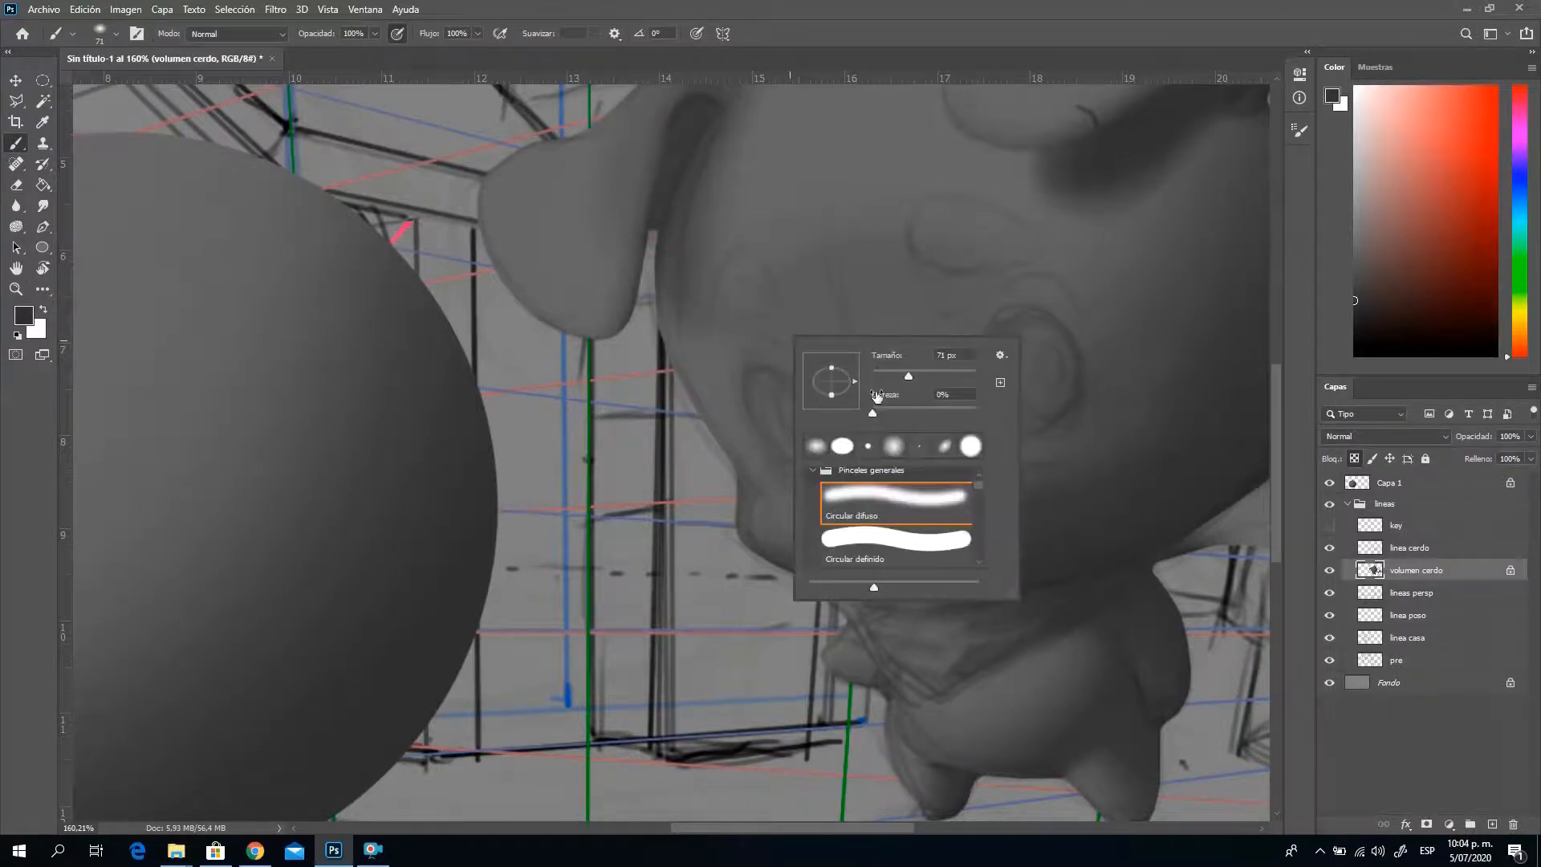
click(751, 318)
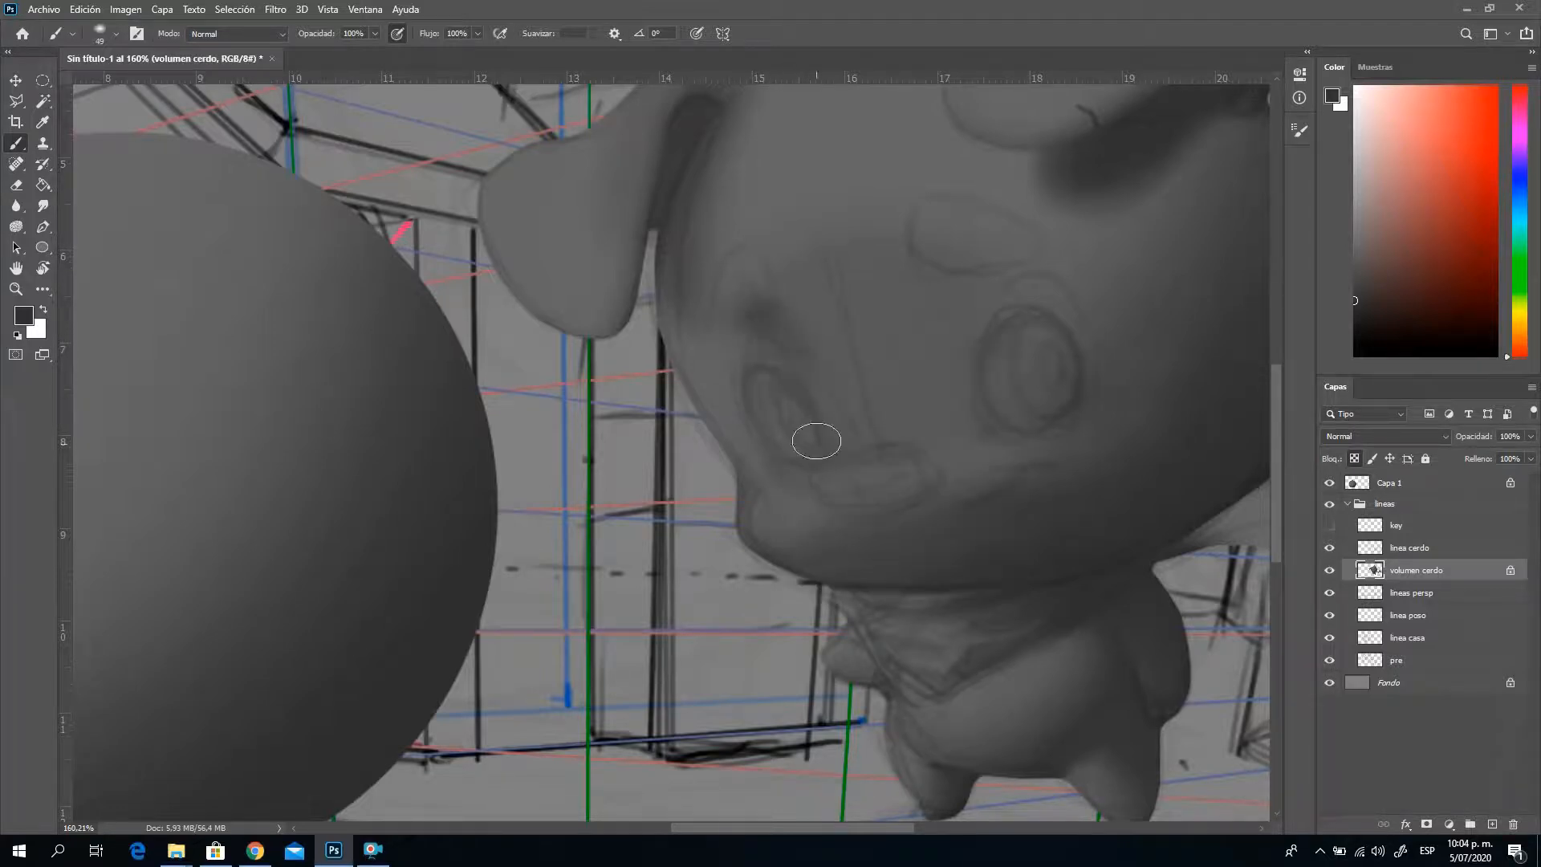
Deepen the shadows above the far eye and beside the near eye with the Circular definido brush at 23 px and 100% hardness
right_click(895, 438)
click(1072, 506)
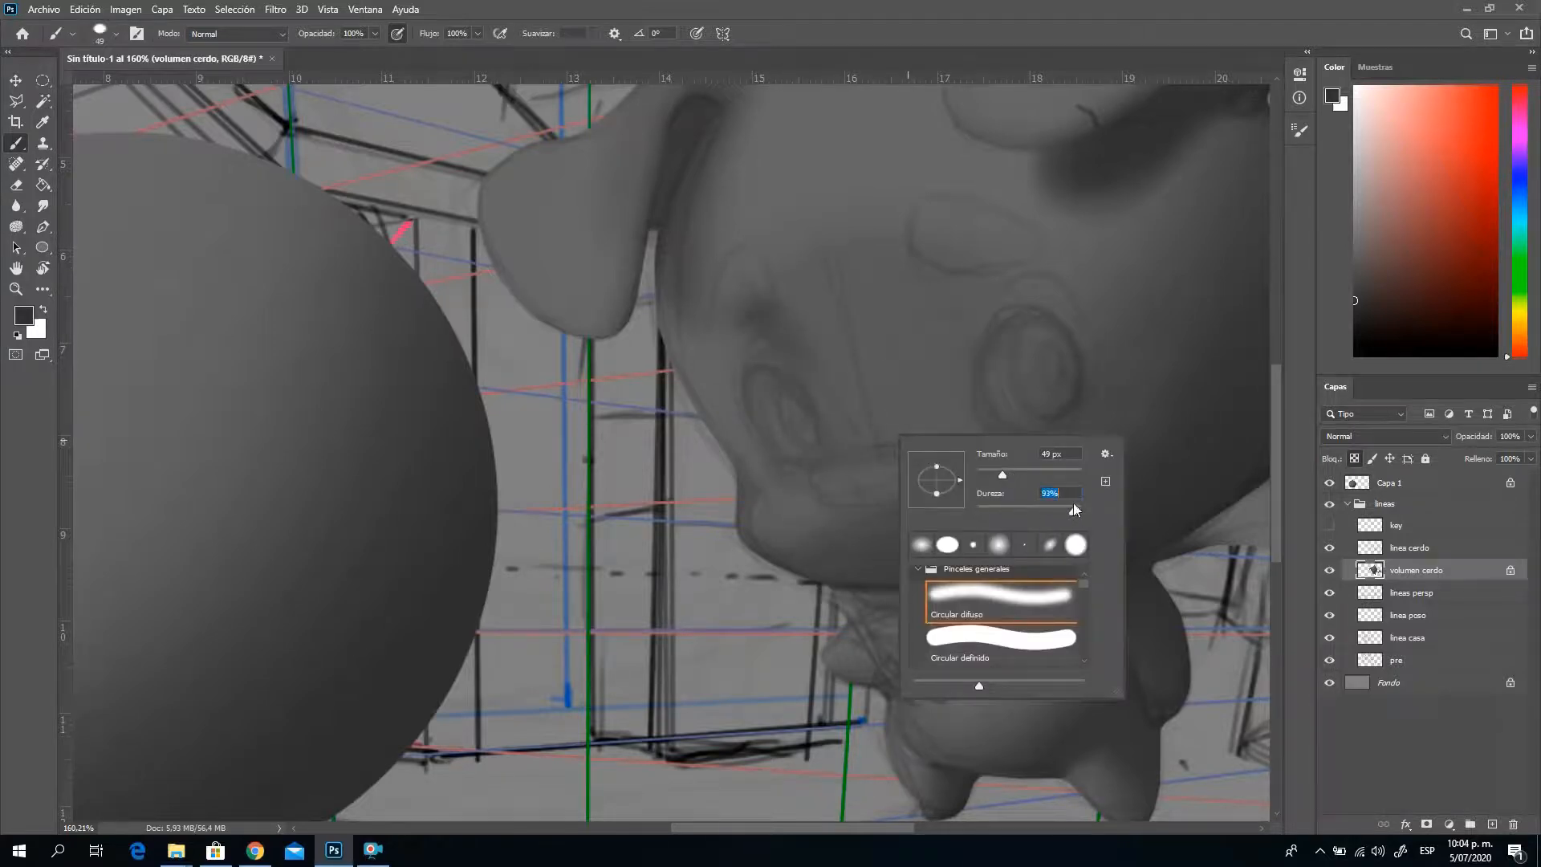
click(989, 642)
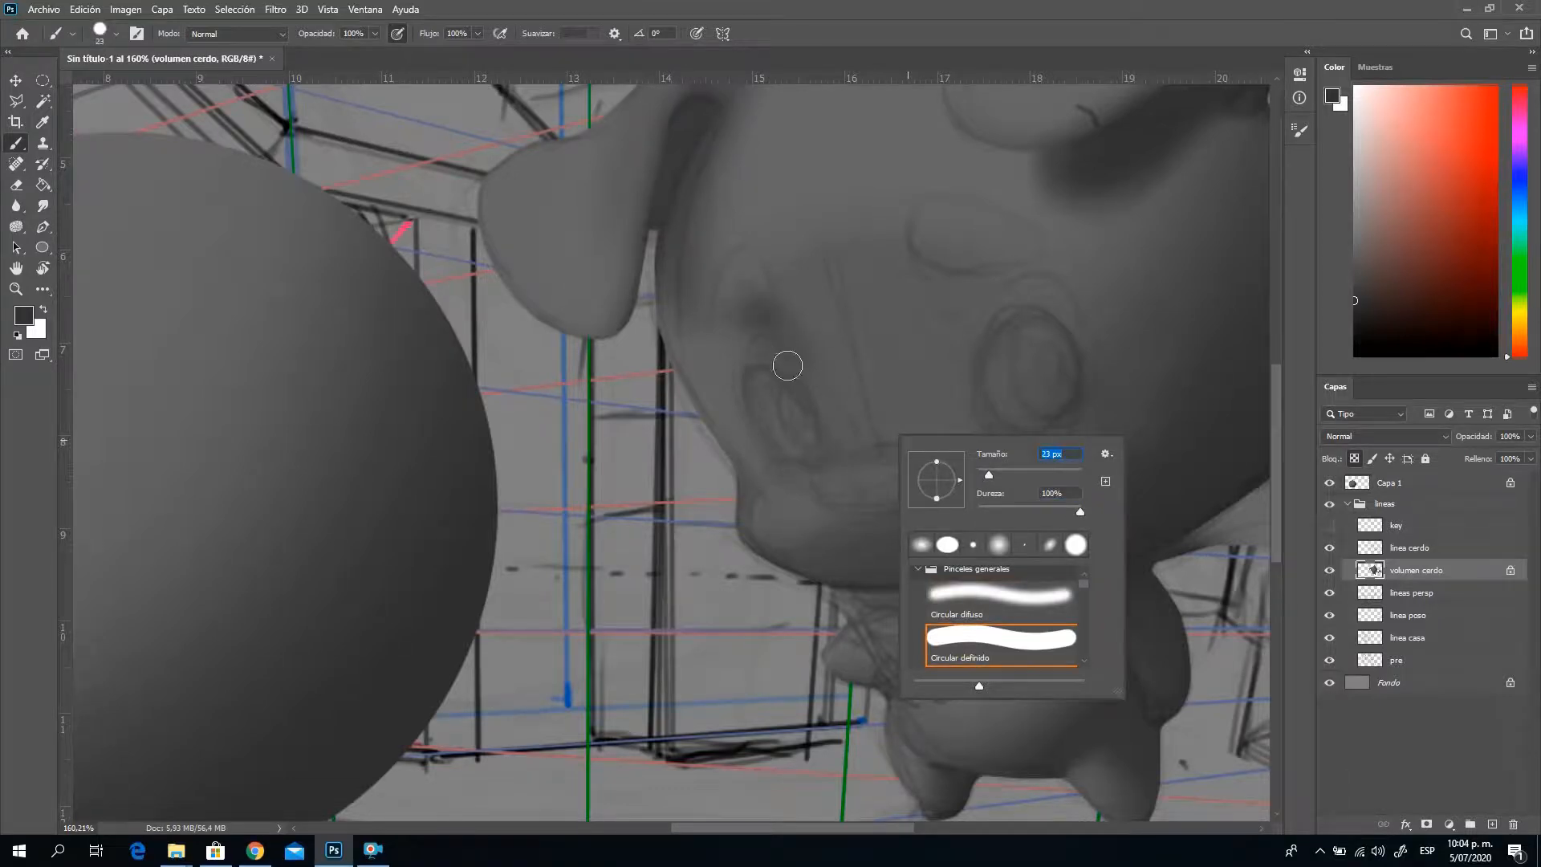
key(Return)
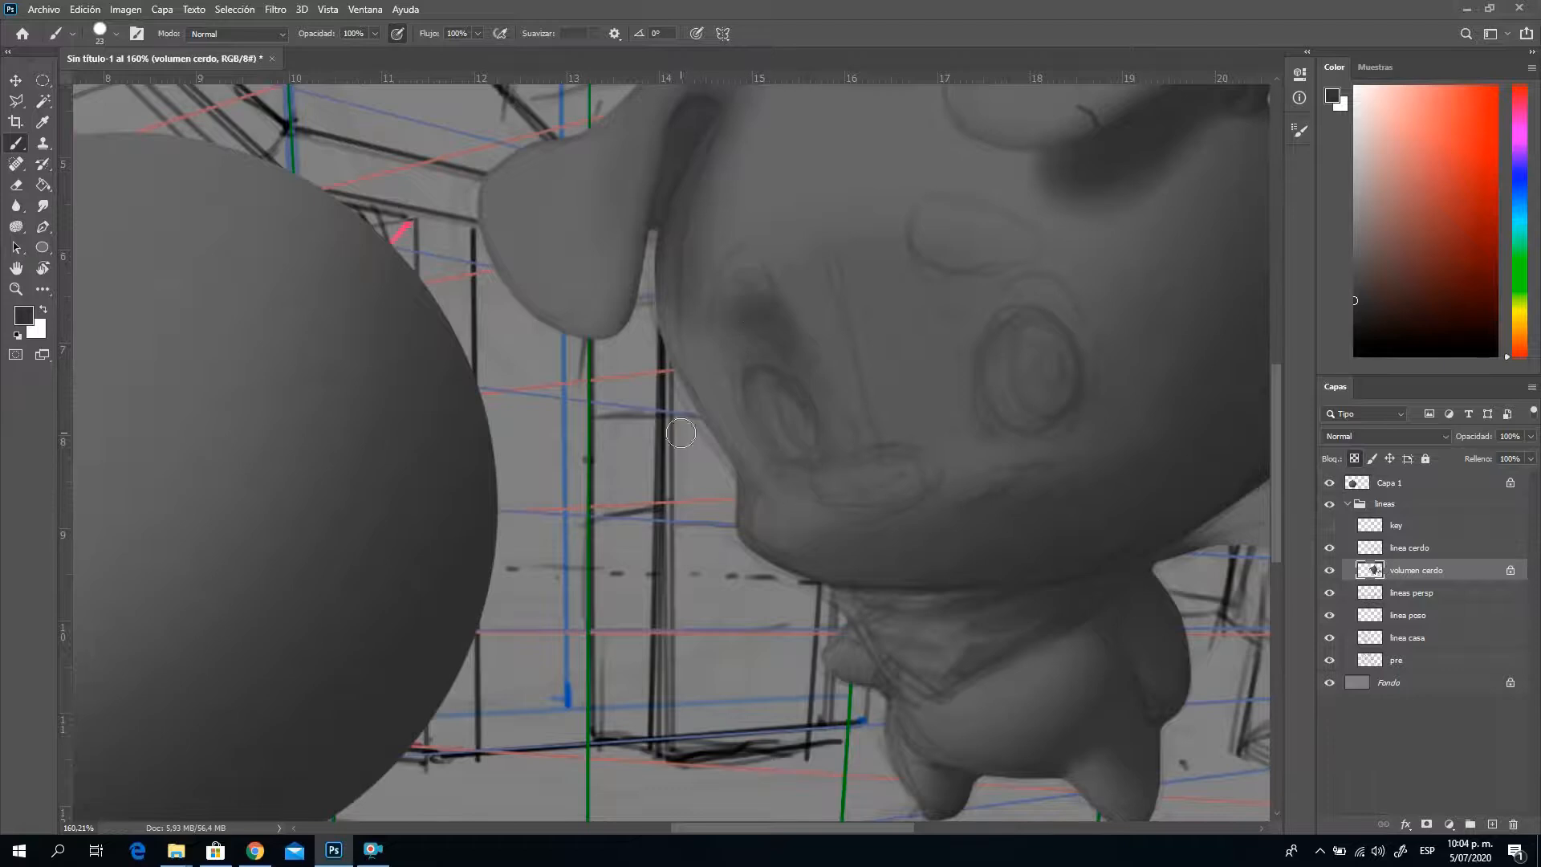
drag(483, 602, 782, 450)
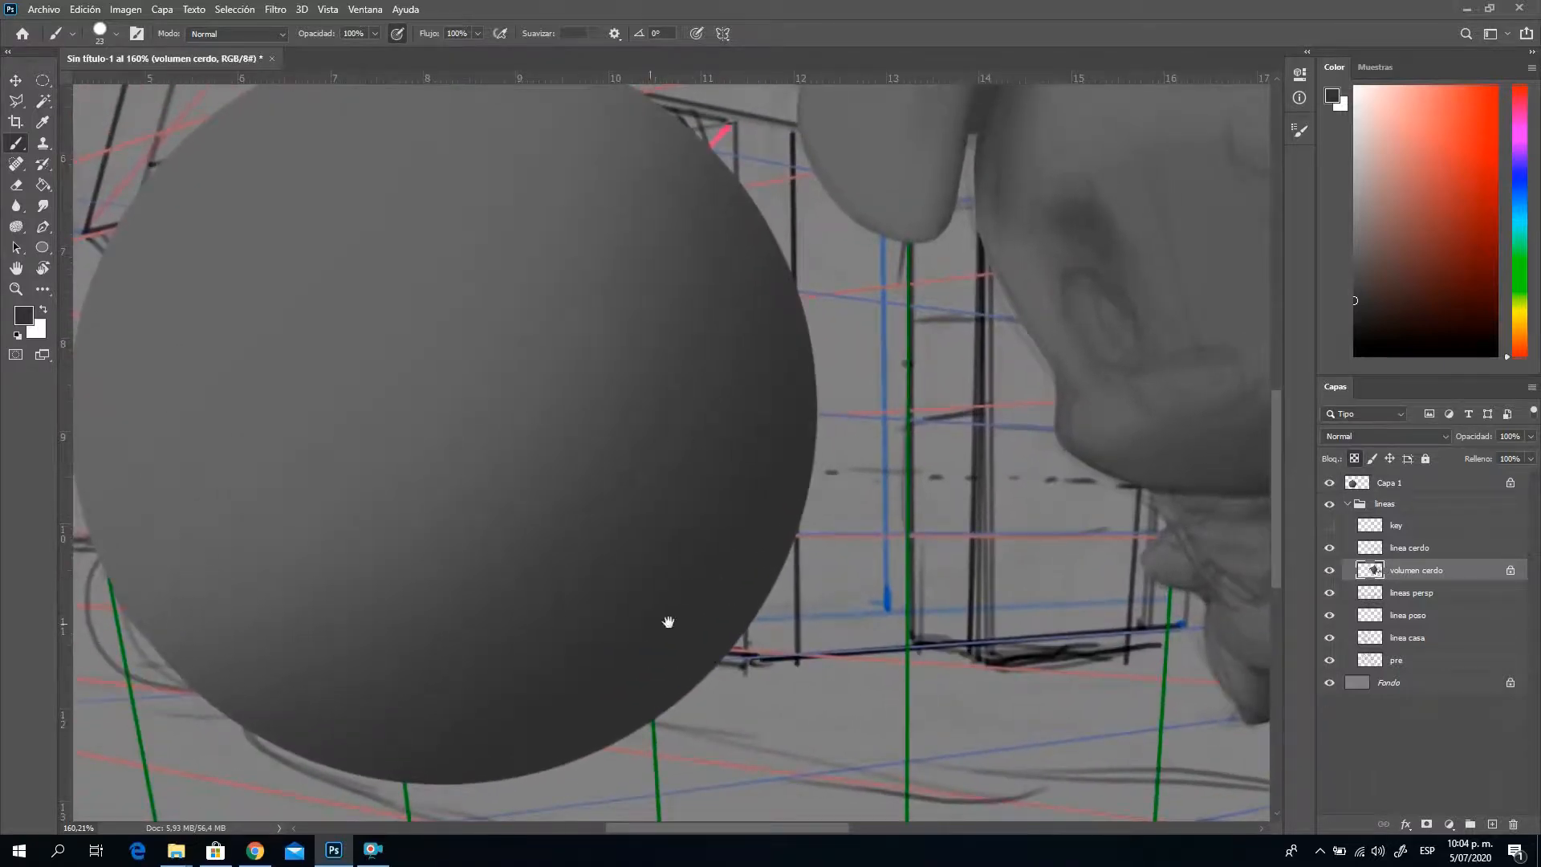
drag(959, 494, 644, 493)
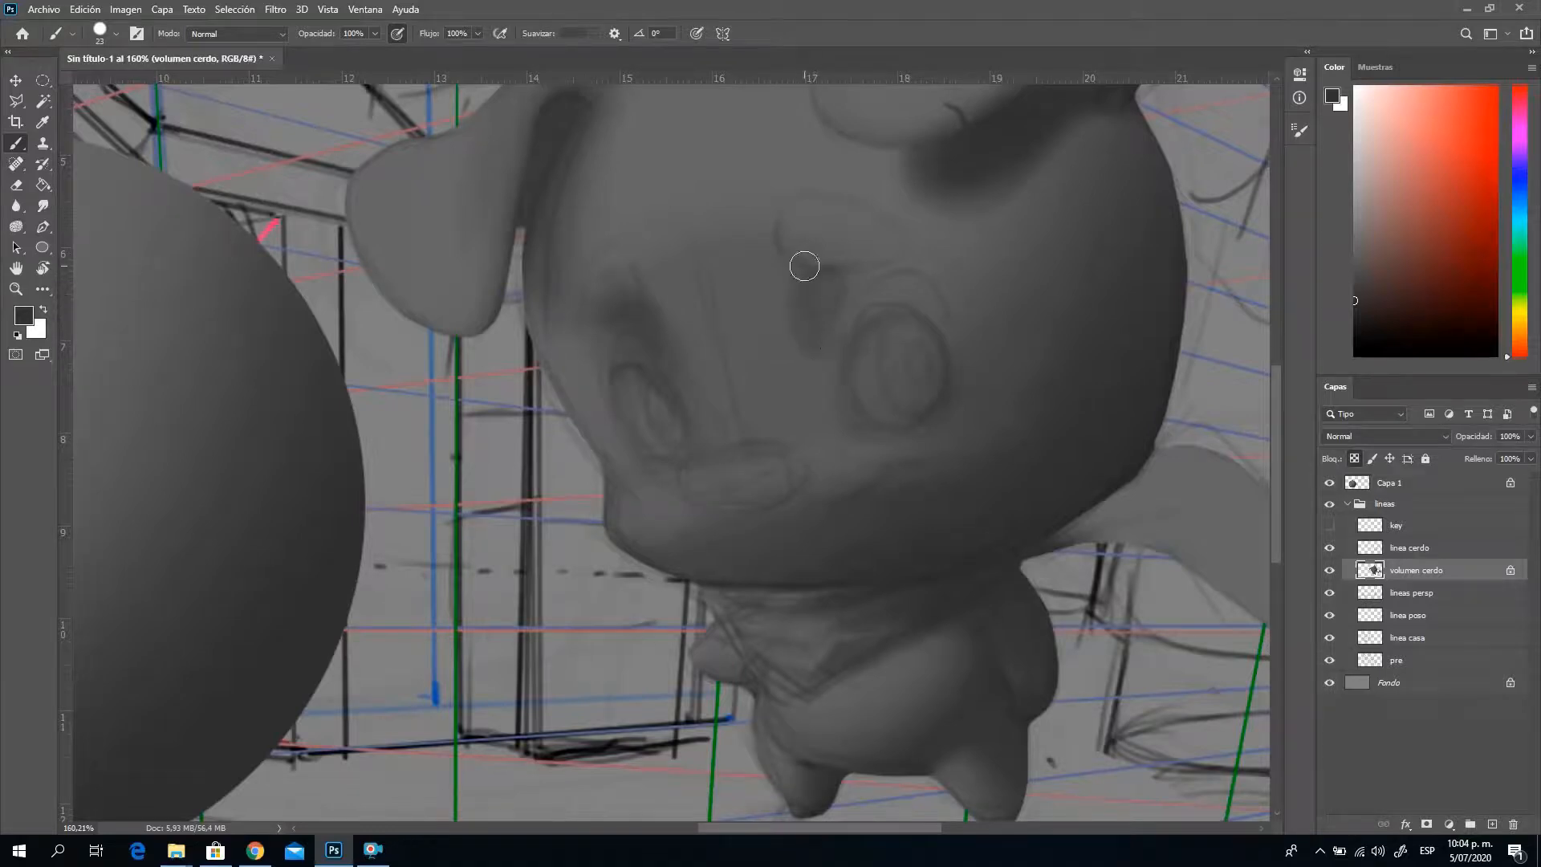
Soften the shadow between the near eye and its brow using a 70 px brush at 30% hardness
right_click(872, 428)
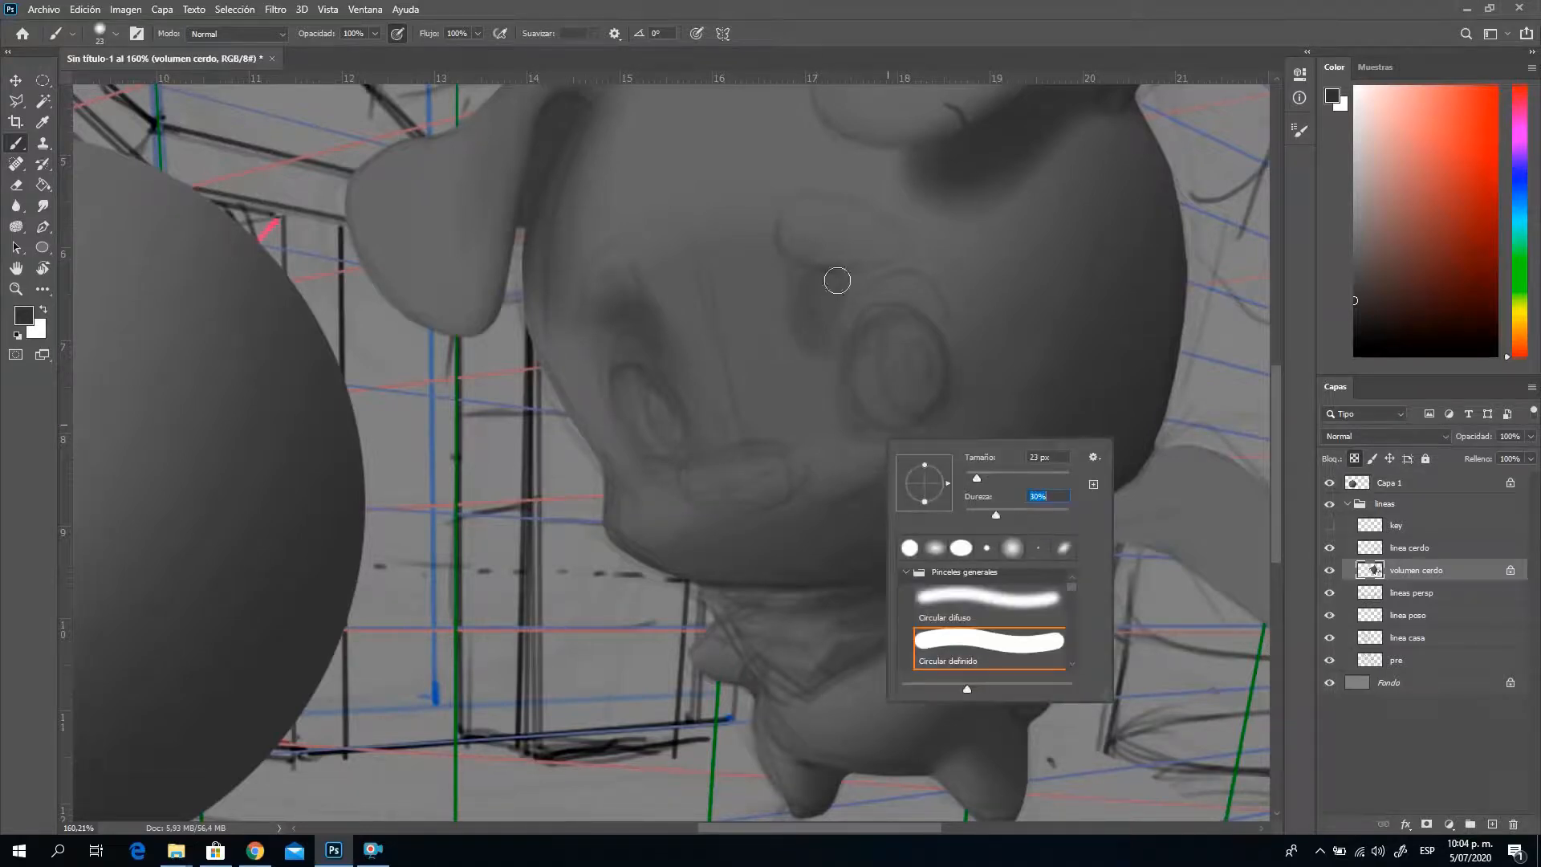
key(Return)
right_click(842, 362)
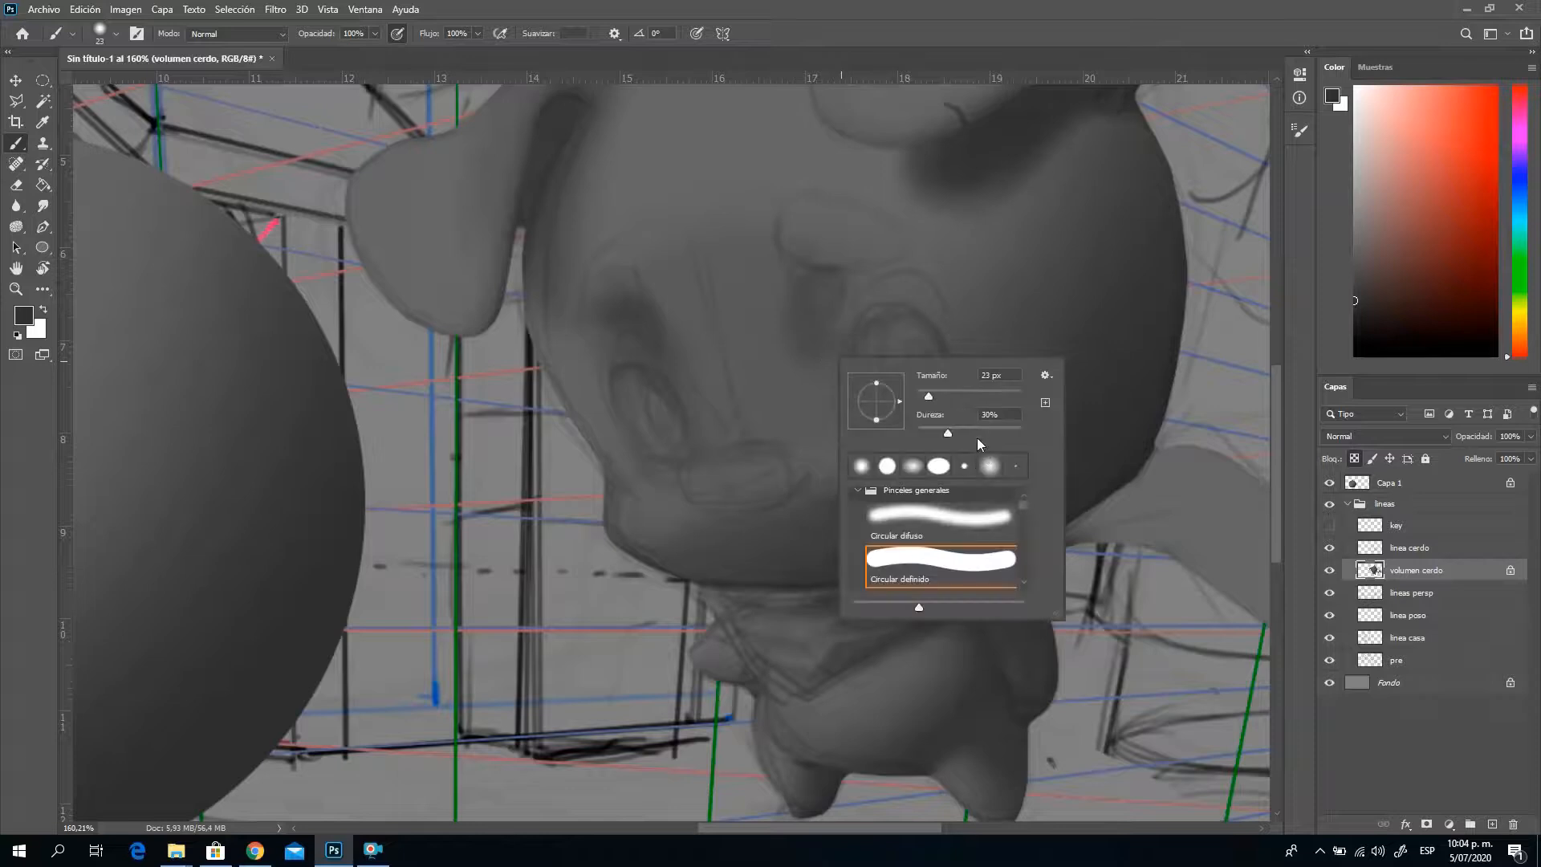
click(954, 396)
drag(820, 267, 830, 291)
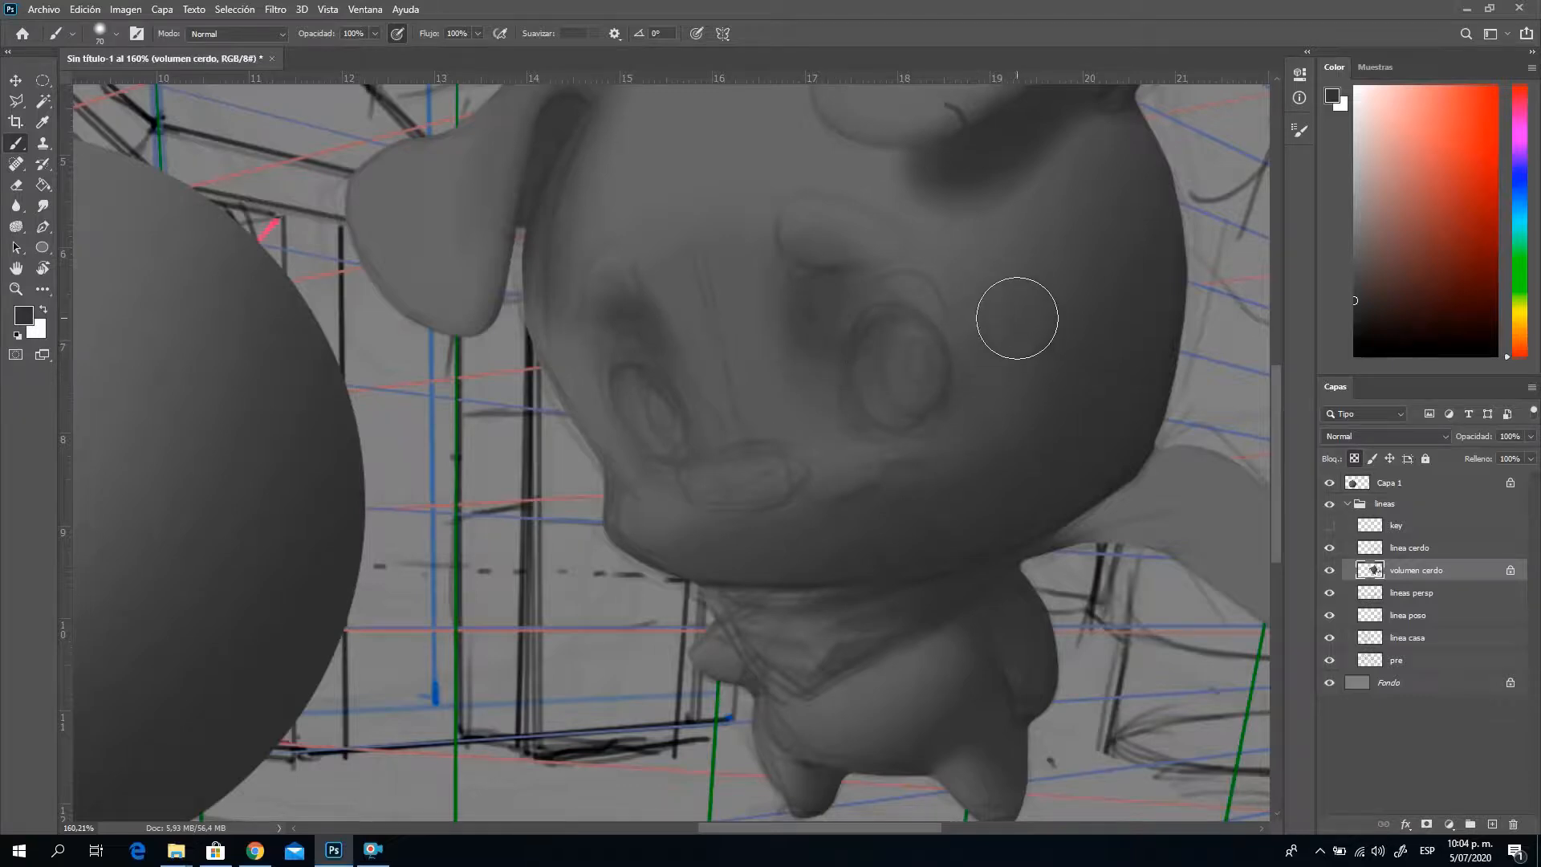
Lighten and blend the dark patches around both eyes with grays sampled from the face
key(ctrl)
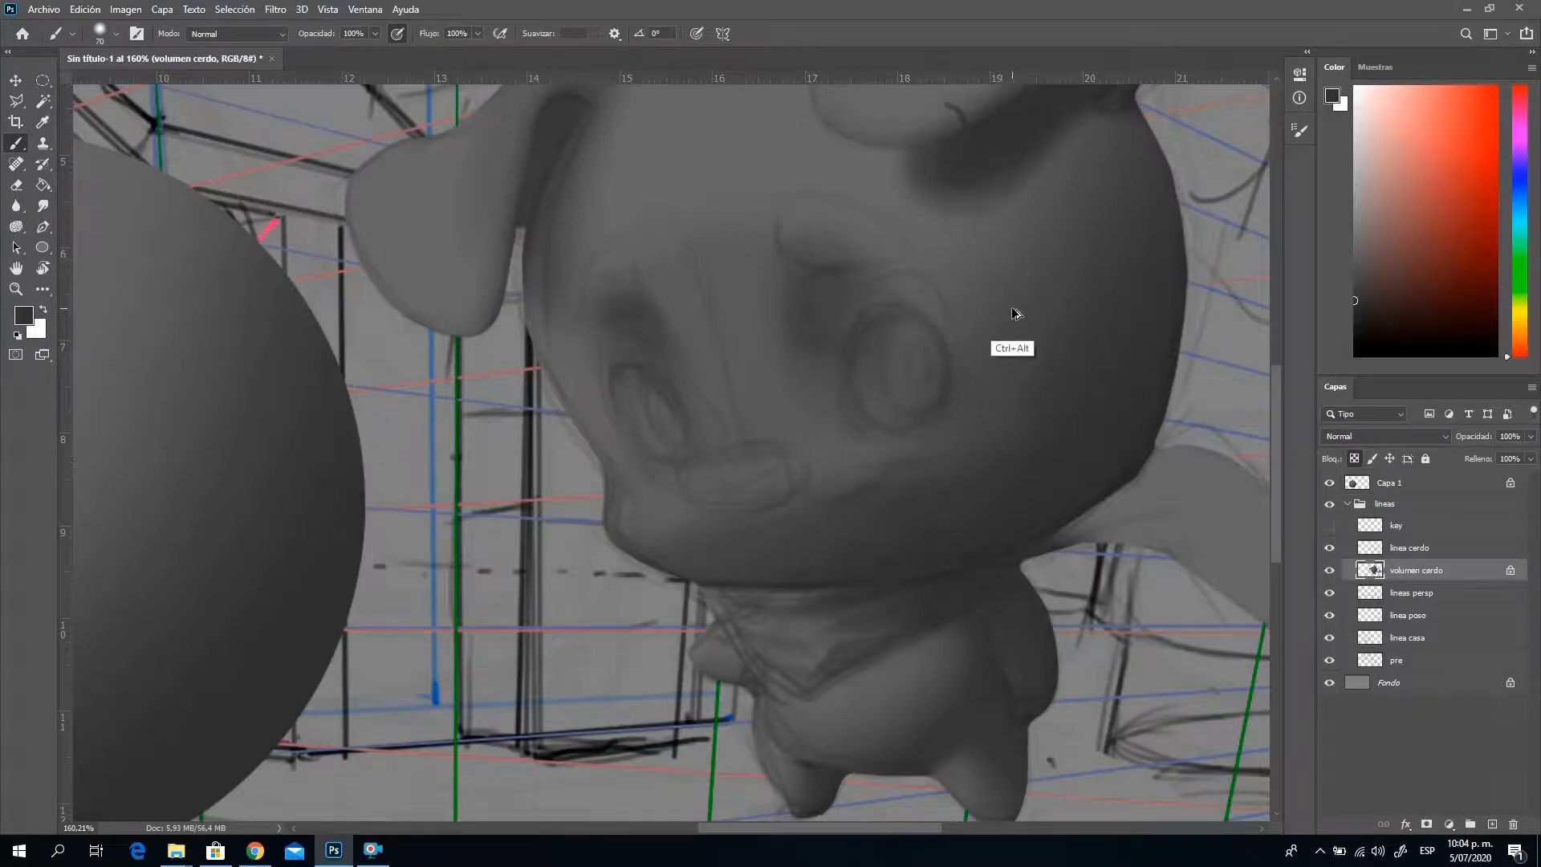
key(ctrl)
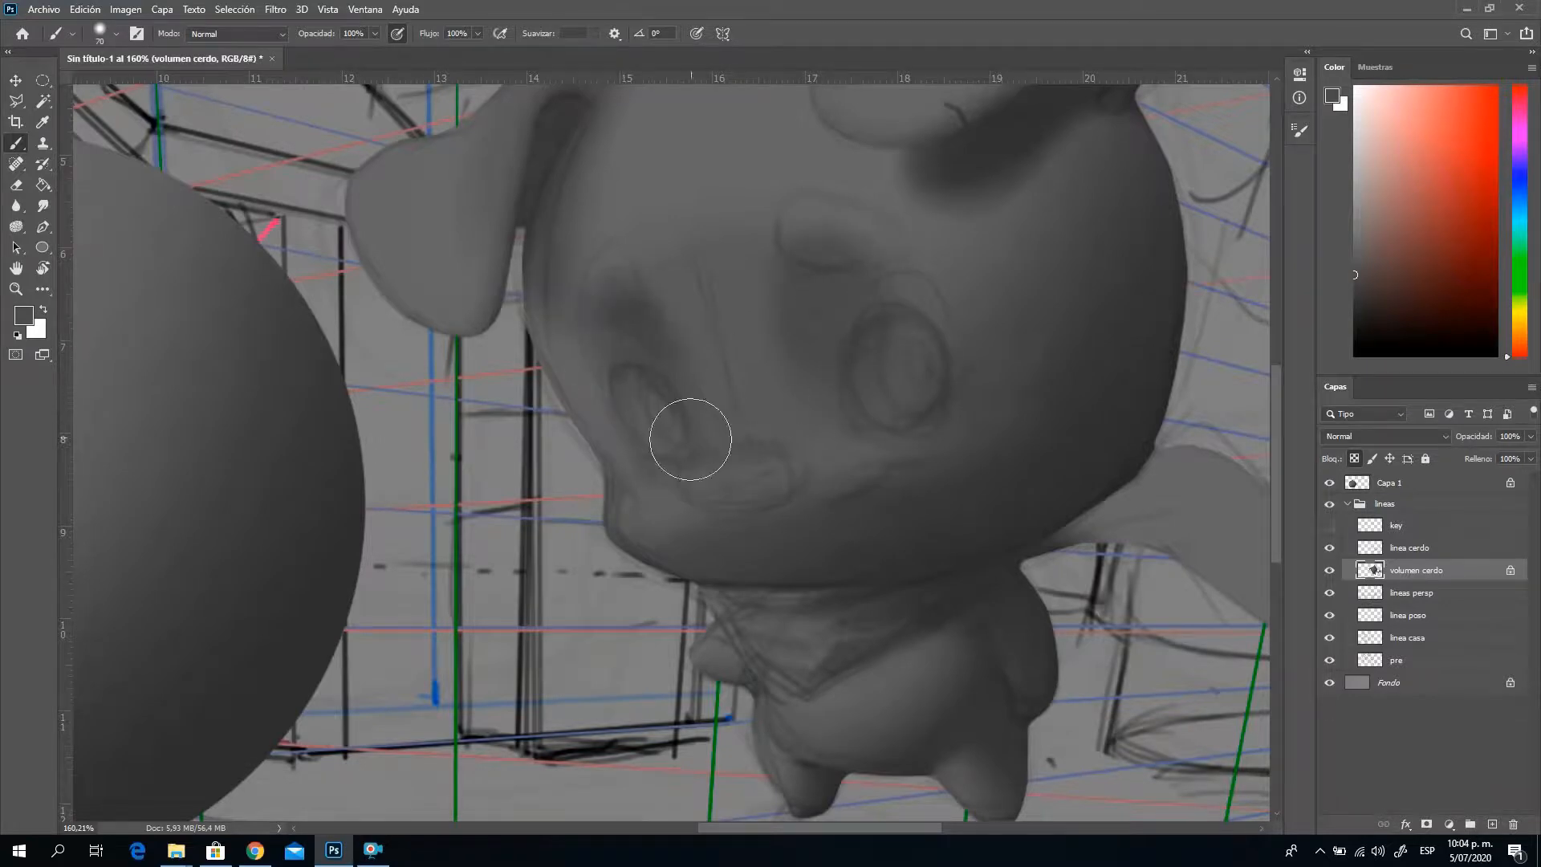
key(alt)
alt+click(717, 264)
Hide the linea cerdo sketch and even out both eye sockets with gray sampled from the near eye's shadow
click(1330, 547)
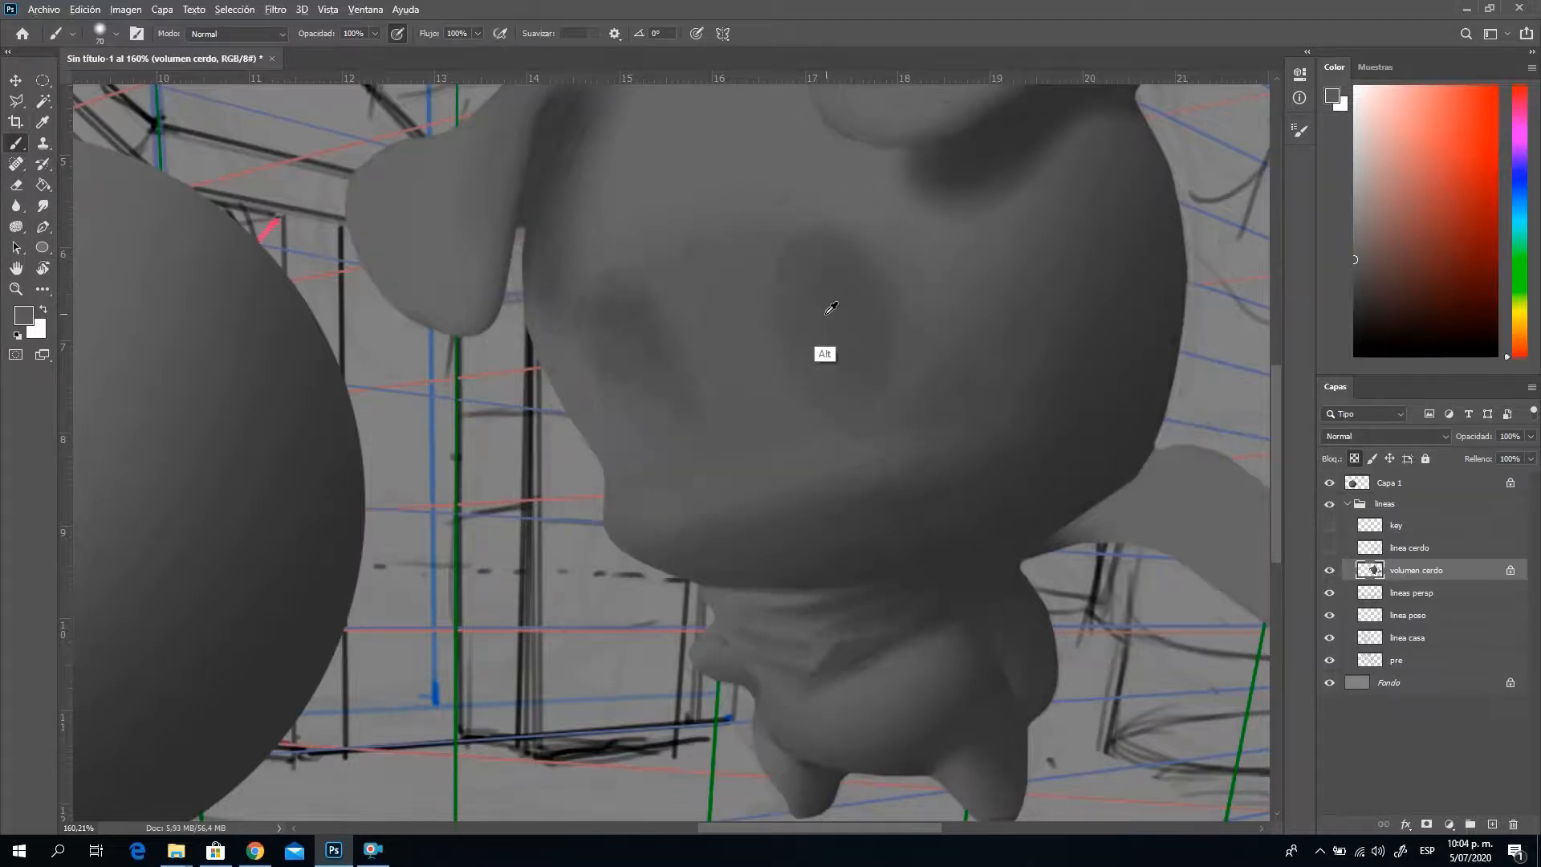
alt+click(818, 316)
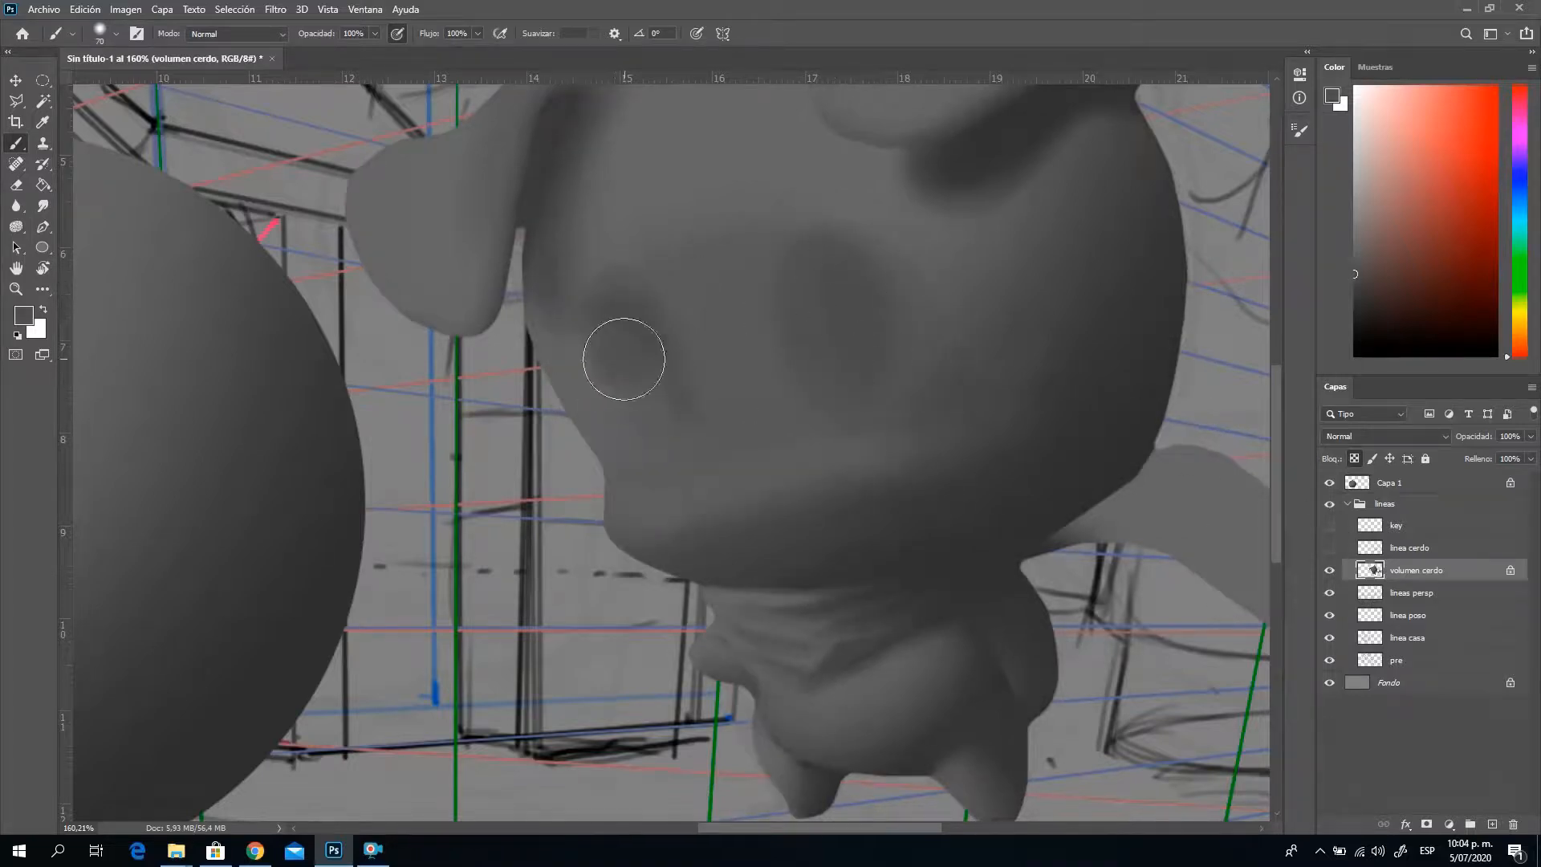
mouse_move(618, 332)
mouse_down()
mouse_move(663, 397)
mouse_move(646, 414)
mouse_move(921, 365)
mouse_move(853, 381)
mouse_move(845, 266)
mouse_move(922, 332)
mouse_move(847, 369)
mouse_move(796, 324)
mouse_move(878, 387)
mouse_move(798, 325)
mouse_move(878, 376)
mouse_move(797, 380)
mouse_move(835, 335)
mouse_move(892, 396)
mouse_move(840, 410)
mouse_move(833, 271)
mouse_move(741, 413)
mouse_up()
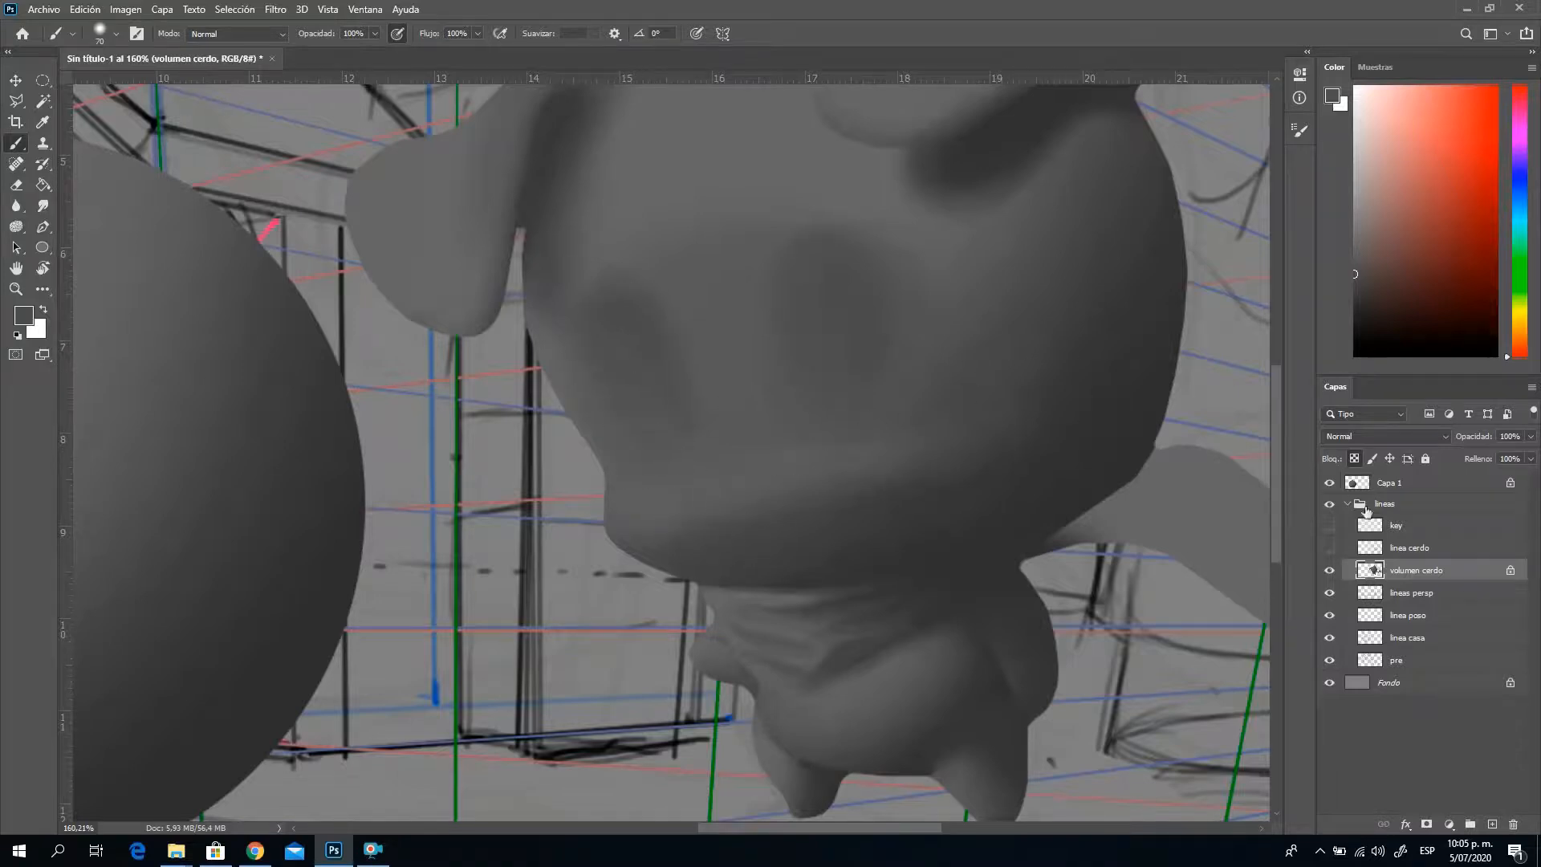
click(1329, 552)
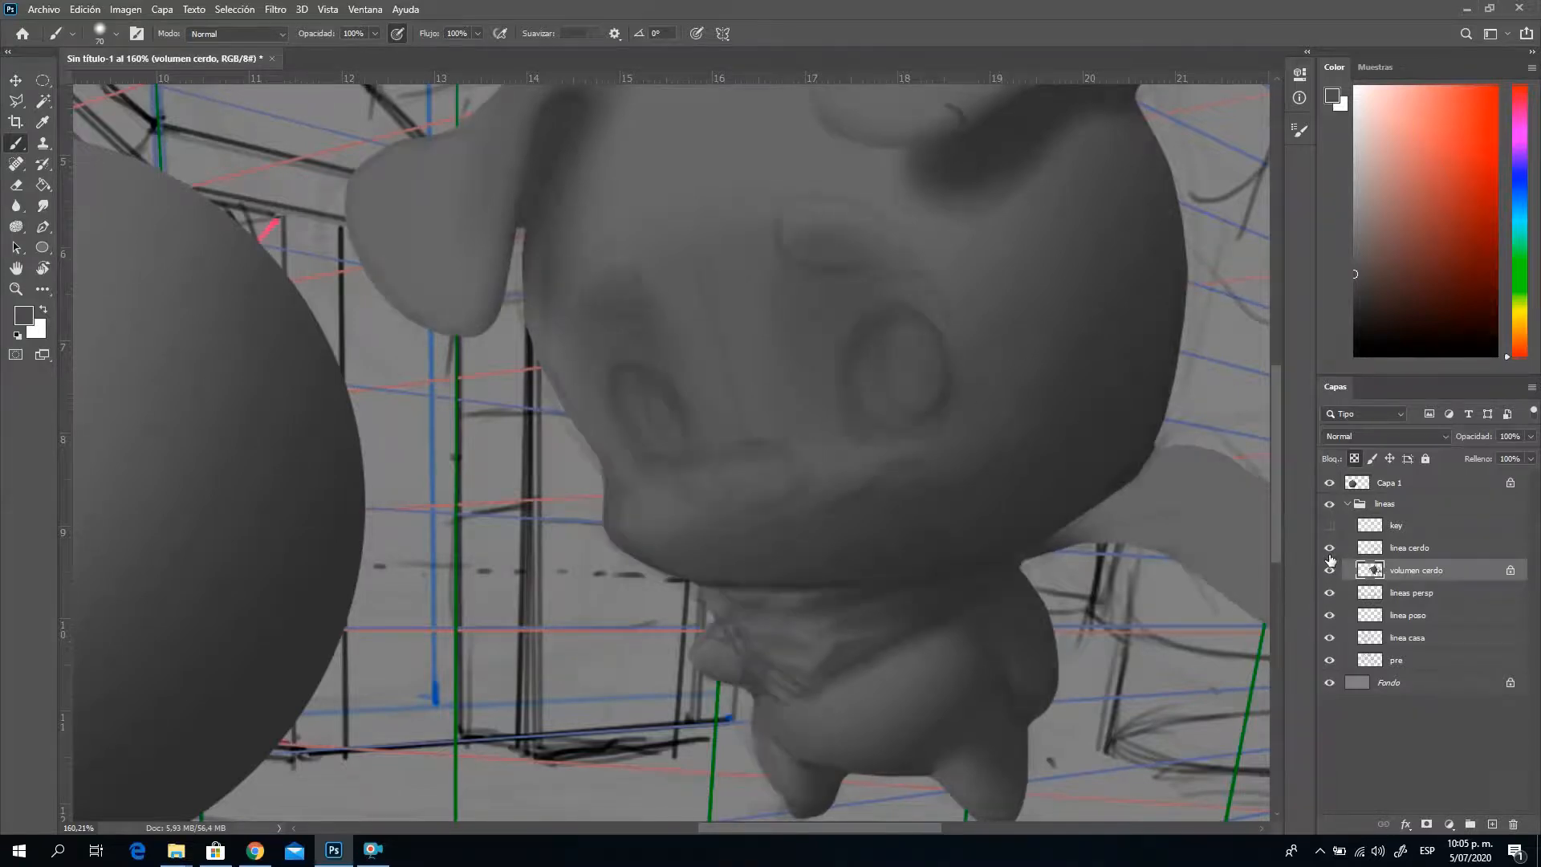
click(1329, 549)
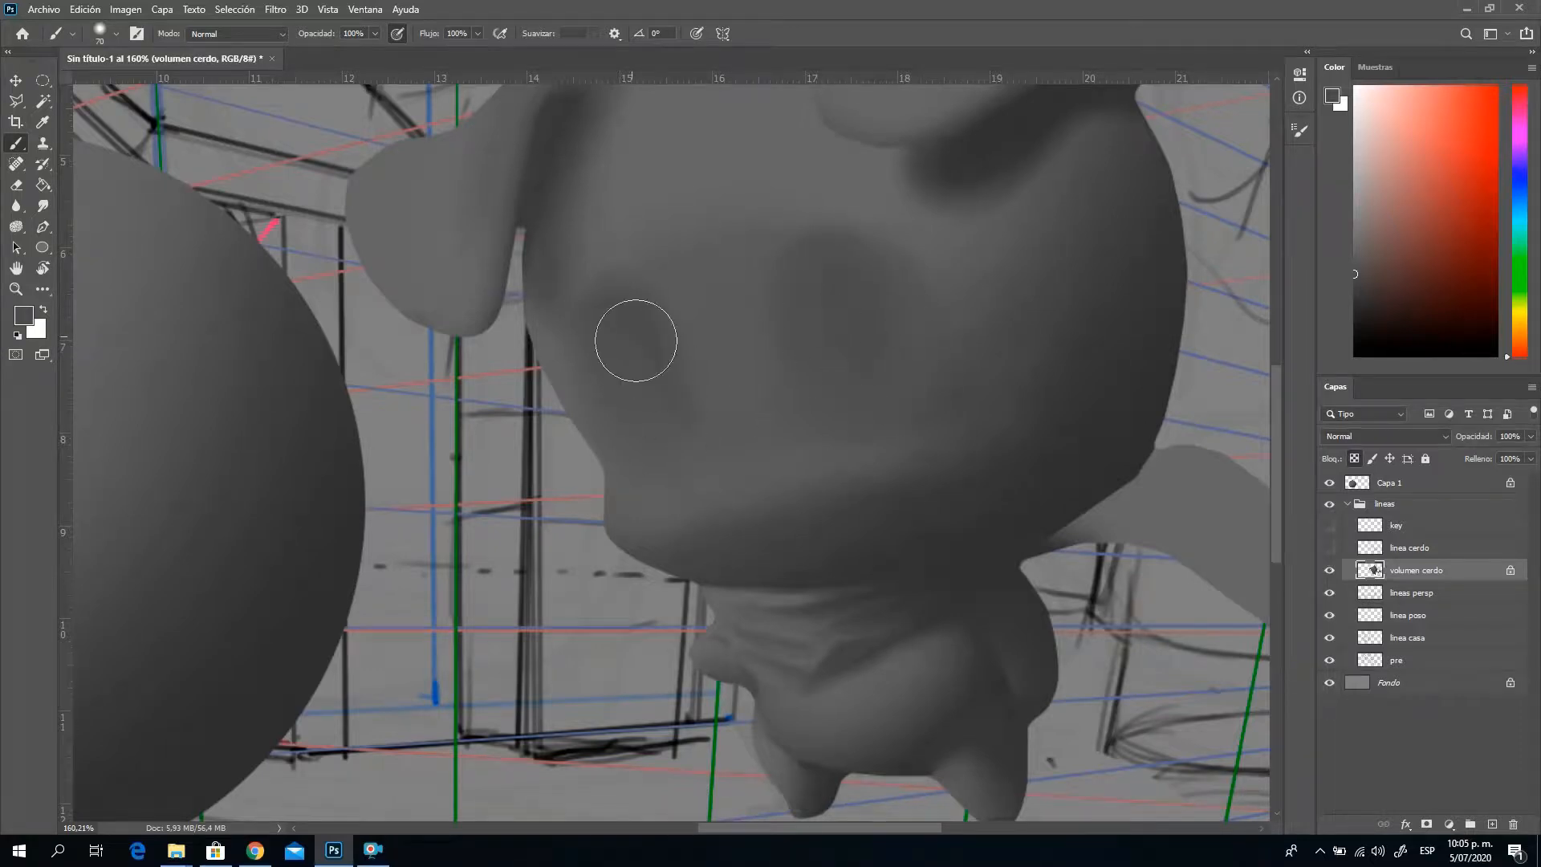
drag(636, 340, 655, 413)
Compare the canvas with the linea cerdo and volumen cerdo layers hidden and shown, leaving both visible
click(1330, 549)
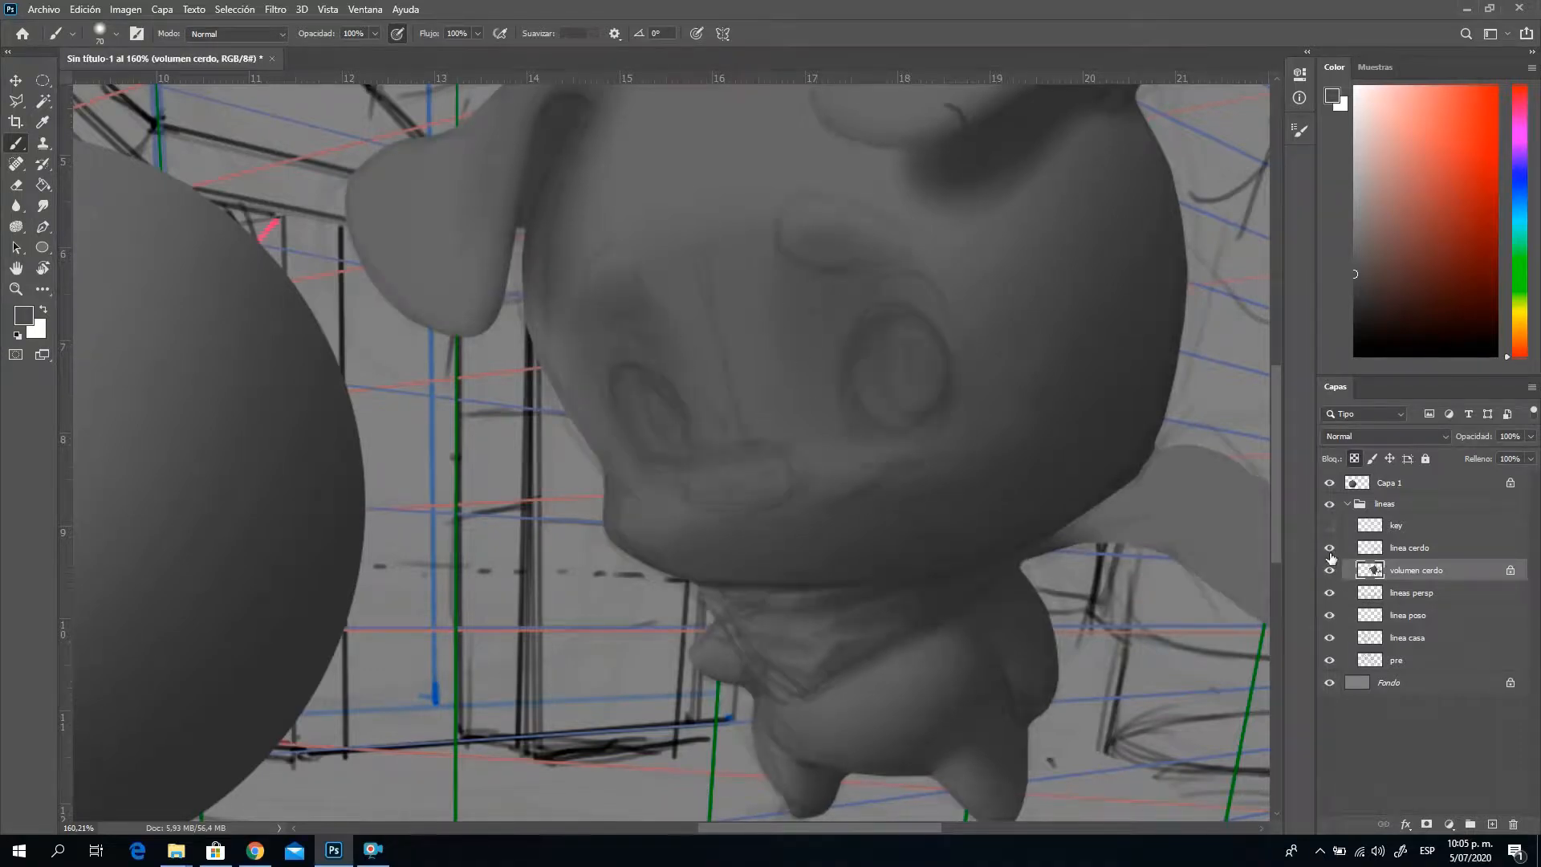
click(1330, 548)
click(1330, 570)
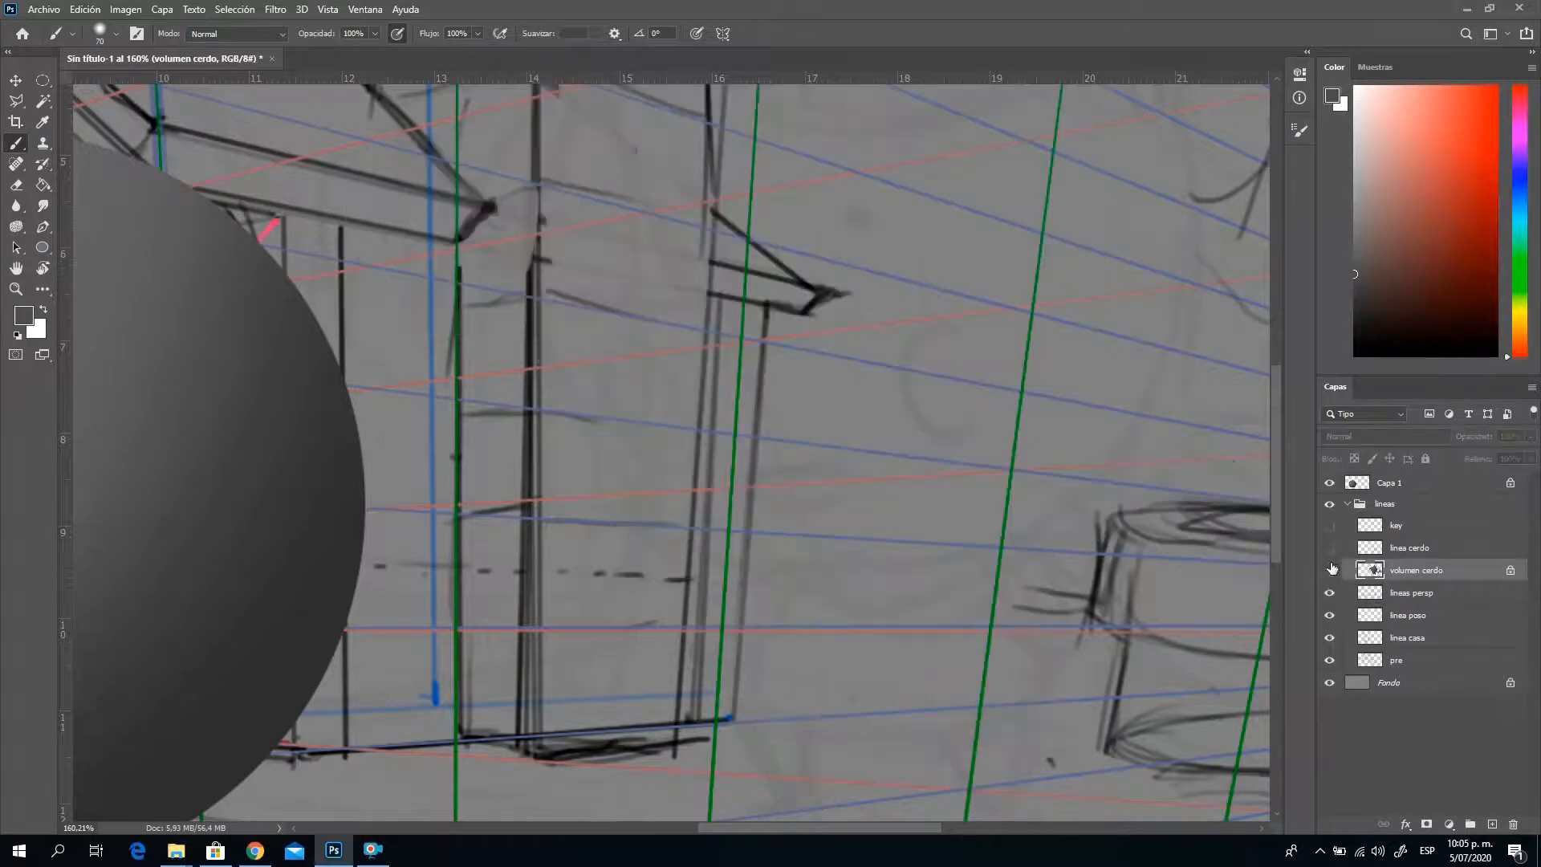
click(1330, 549)
click(1330, 571)
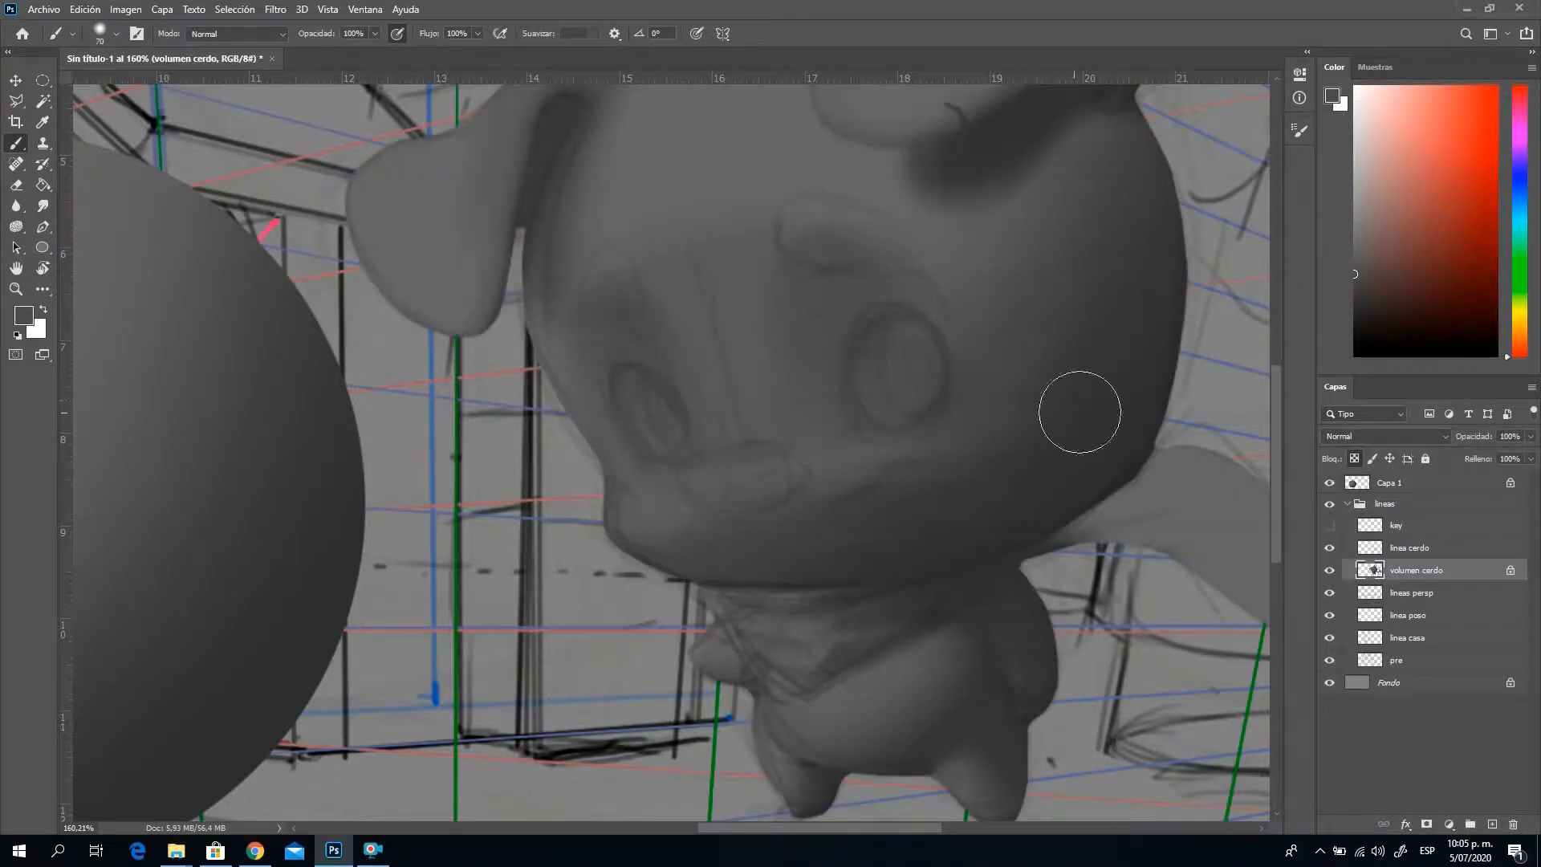
Paint a dark shadow under the pig's nose with gray sampled from the cheek, using a 34 px brush at 30% hardness
alt+click(1128, 411)
right_click(811, 508)
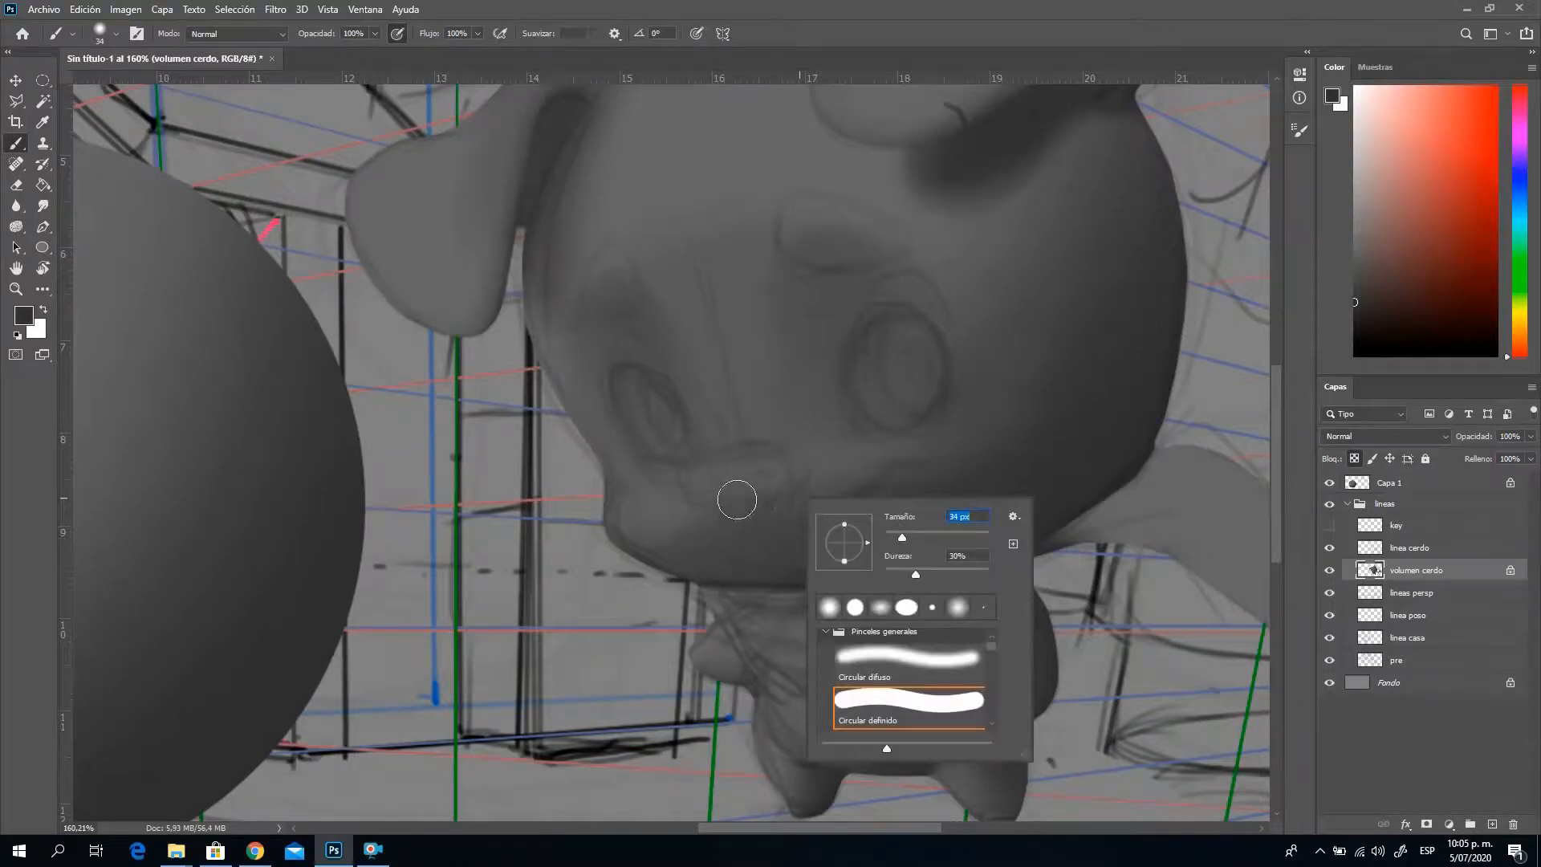
key(Return)
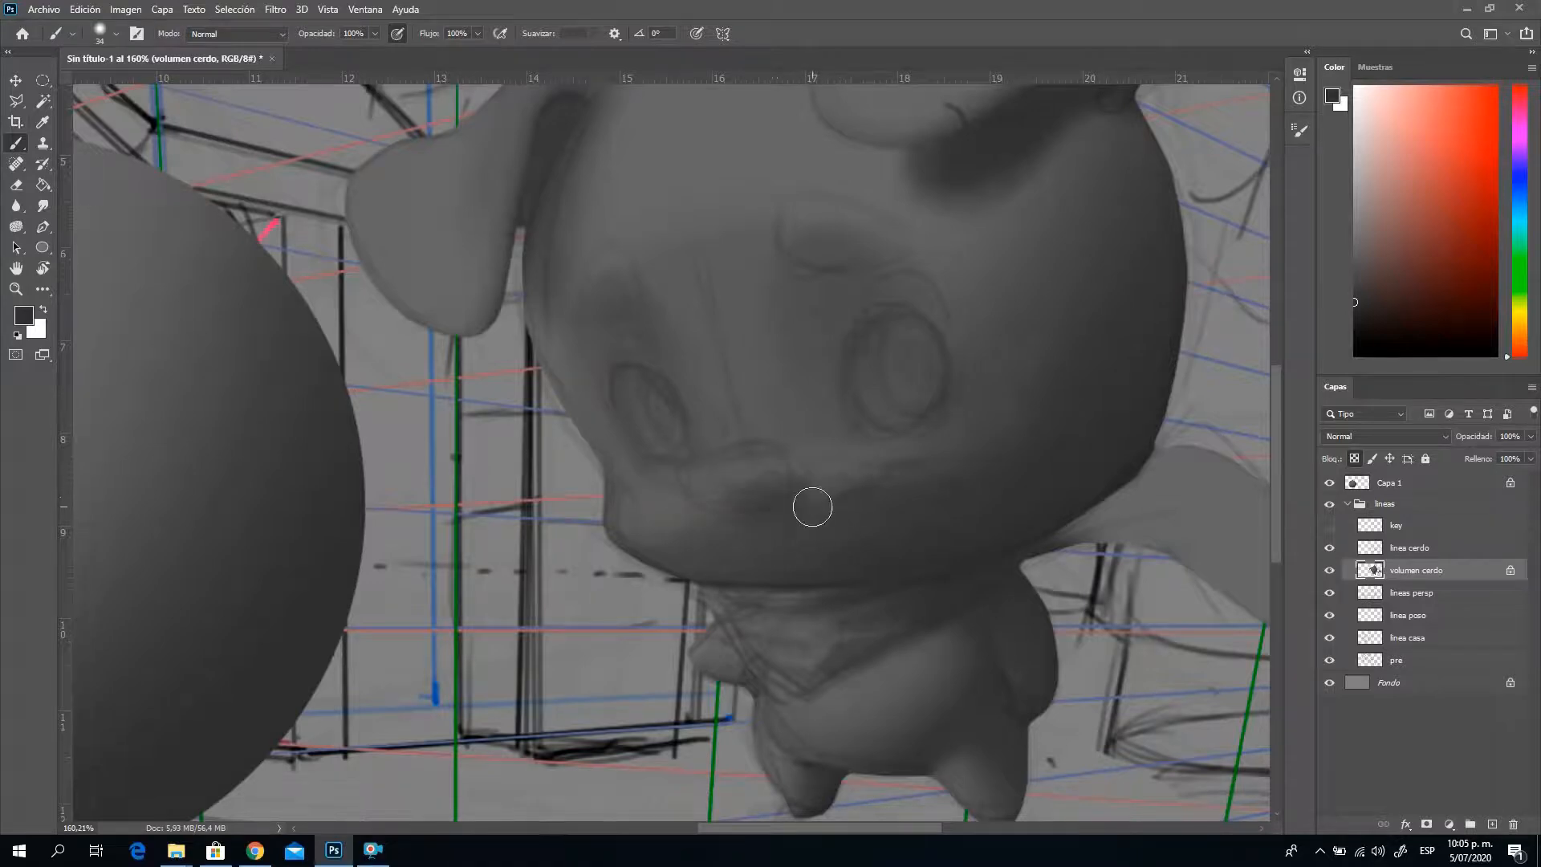
drag(812, 506, 816, 499)
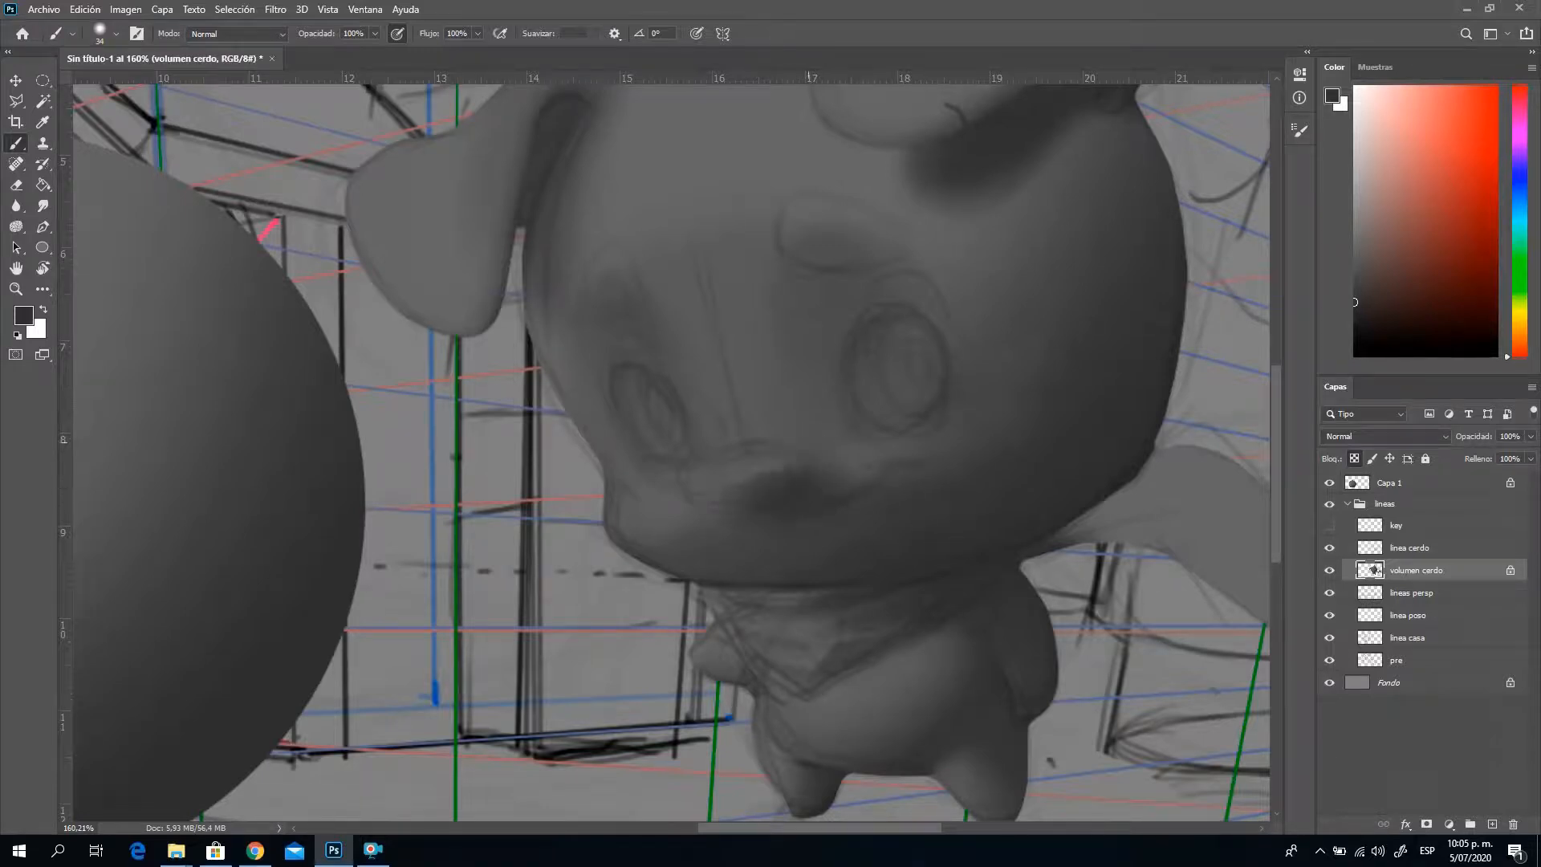
click(1330, 549)
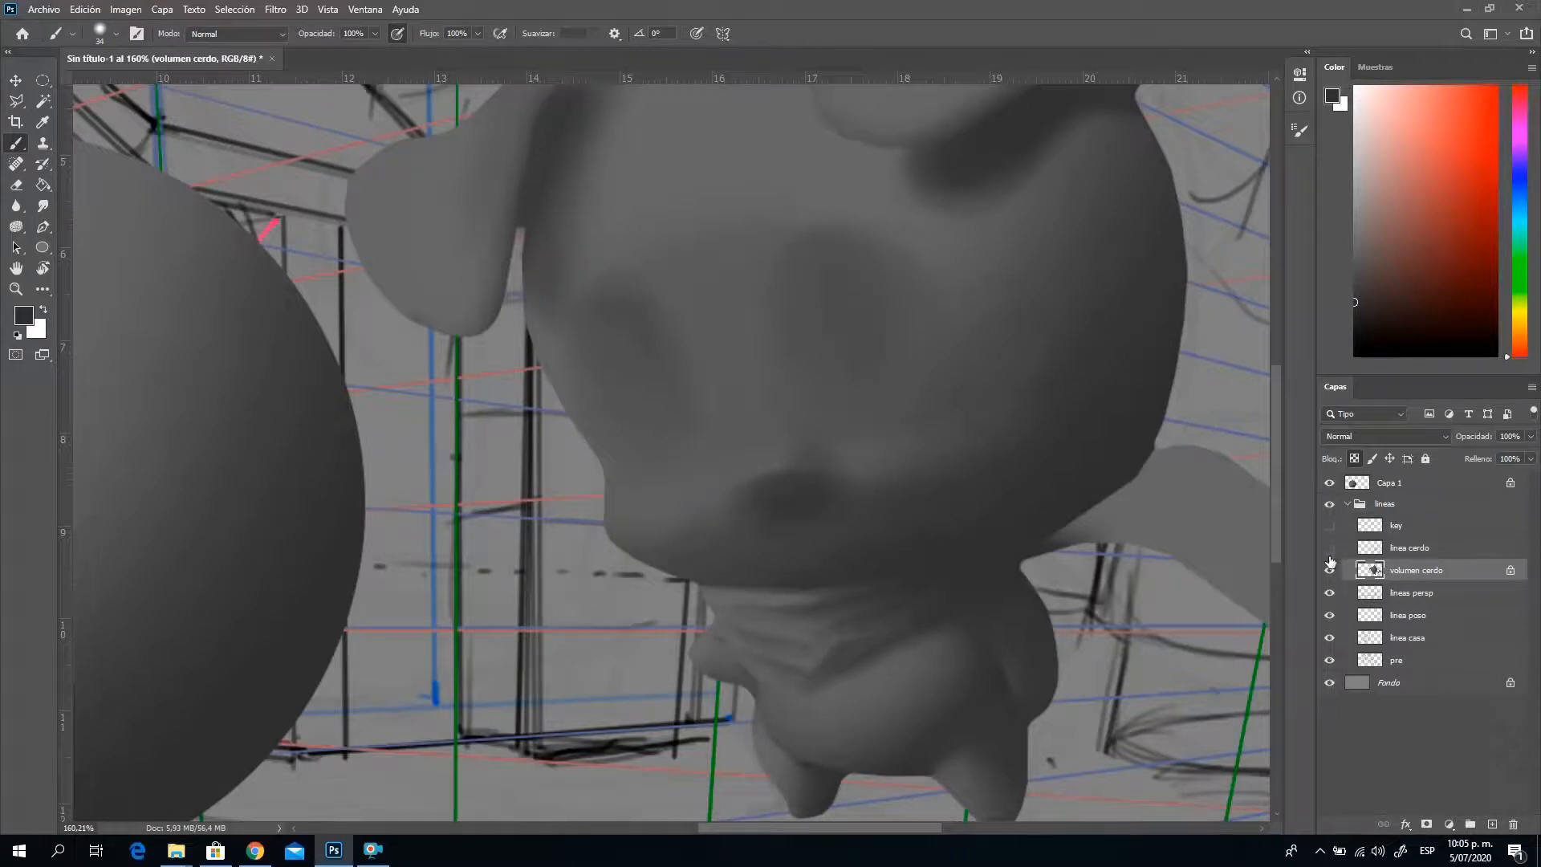
Lighten the top of the pig's nose with gray sampled from the forehead, and check it without the linea cerdo sketch
click(1330, 548)
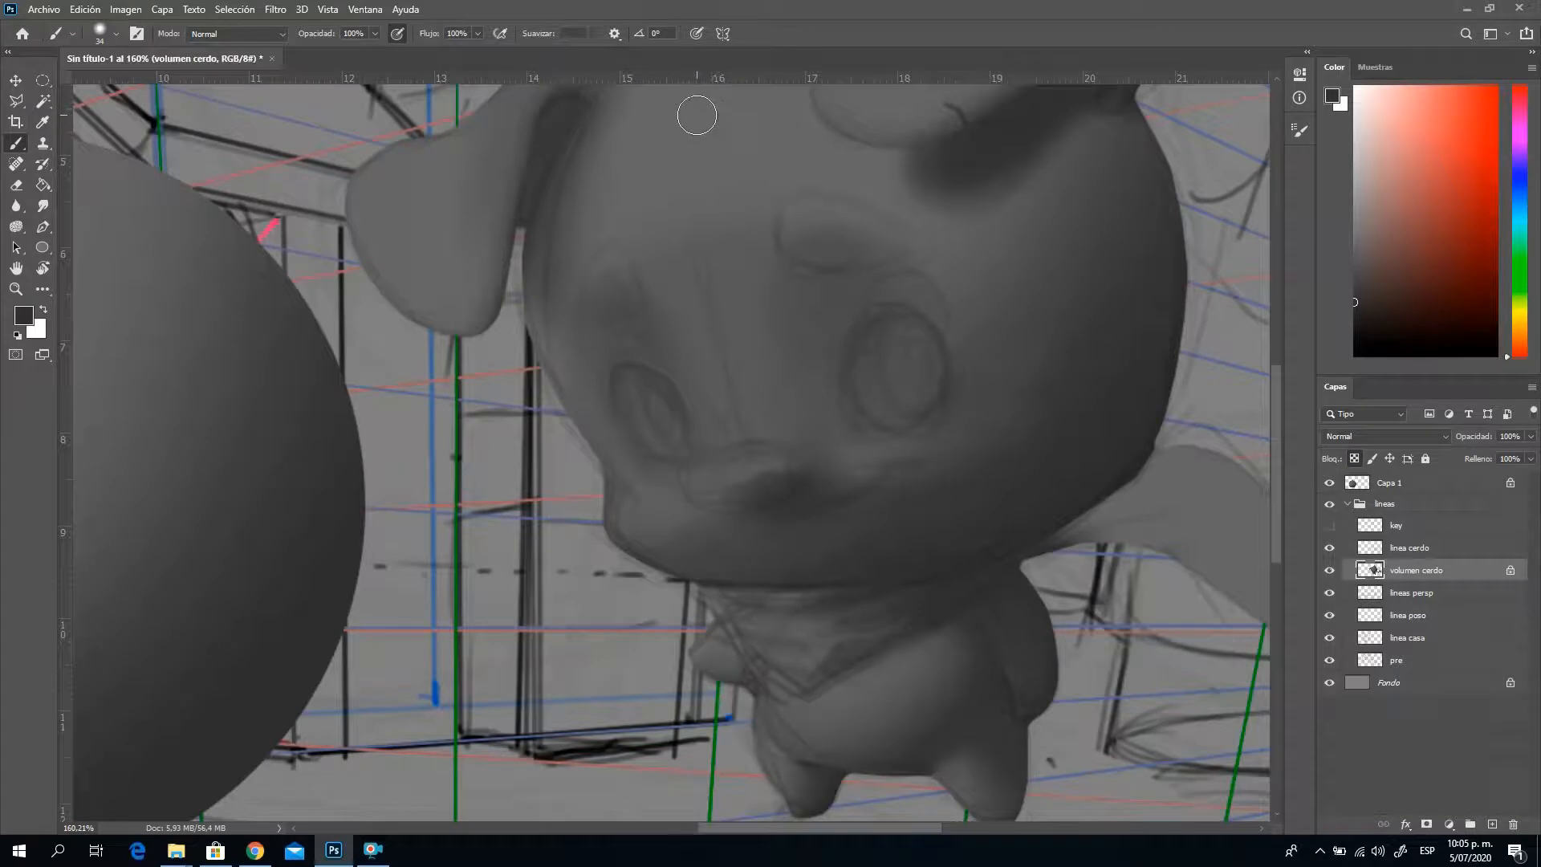
alt+click(705, 153)
mouse_move(719, 468)
mouse_down()
mouse_move(760, 461)
mouse_move(711, 471)
mouse_move(753, 445)
mouse_move(791, 465)
mouse_up()
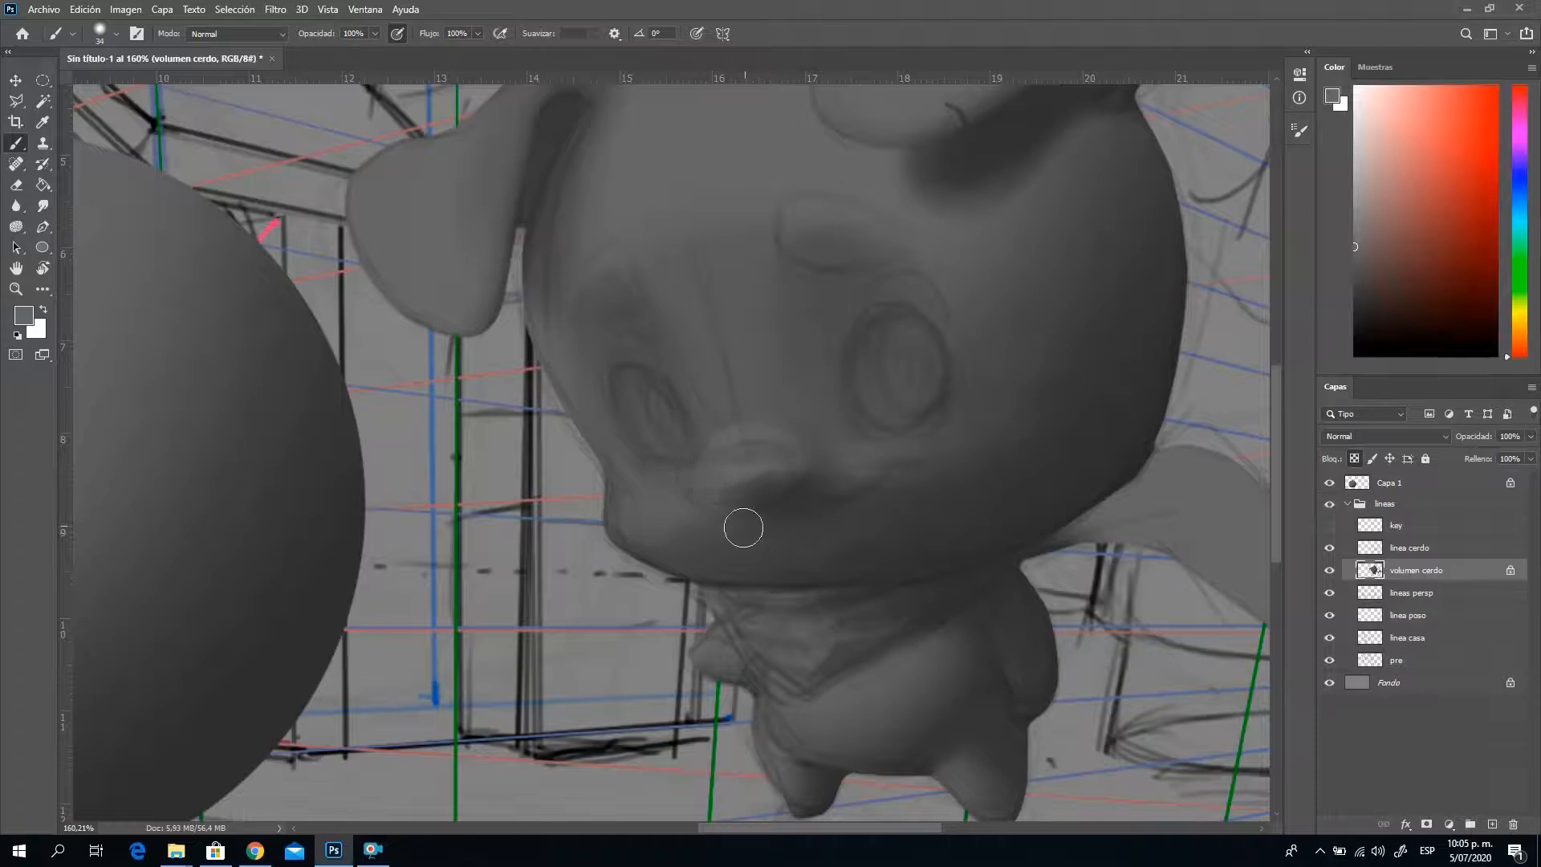
click(1330, 549)
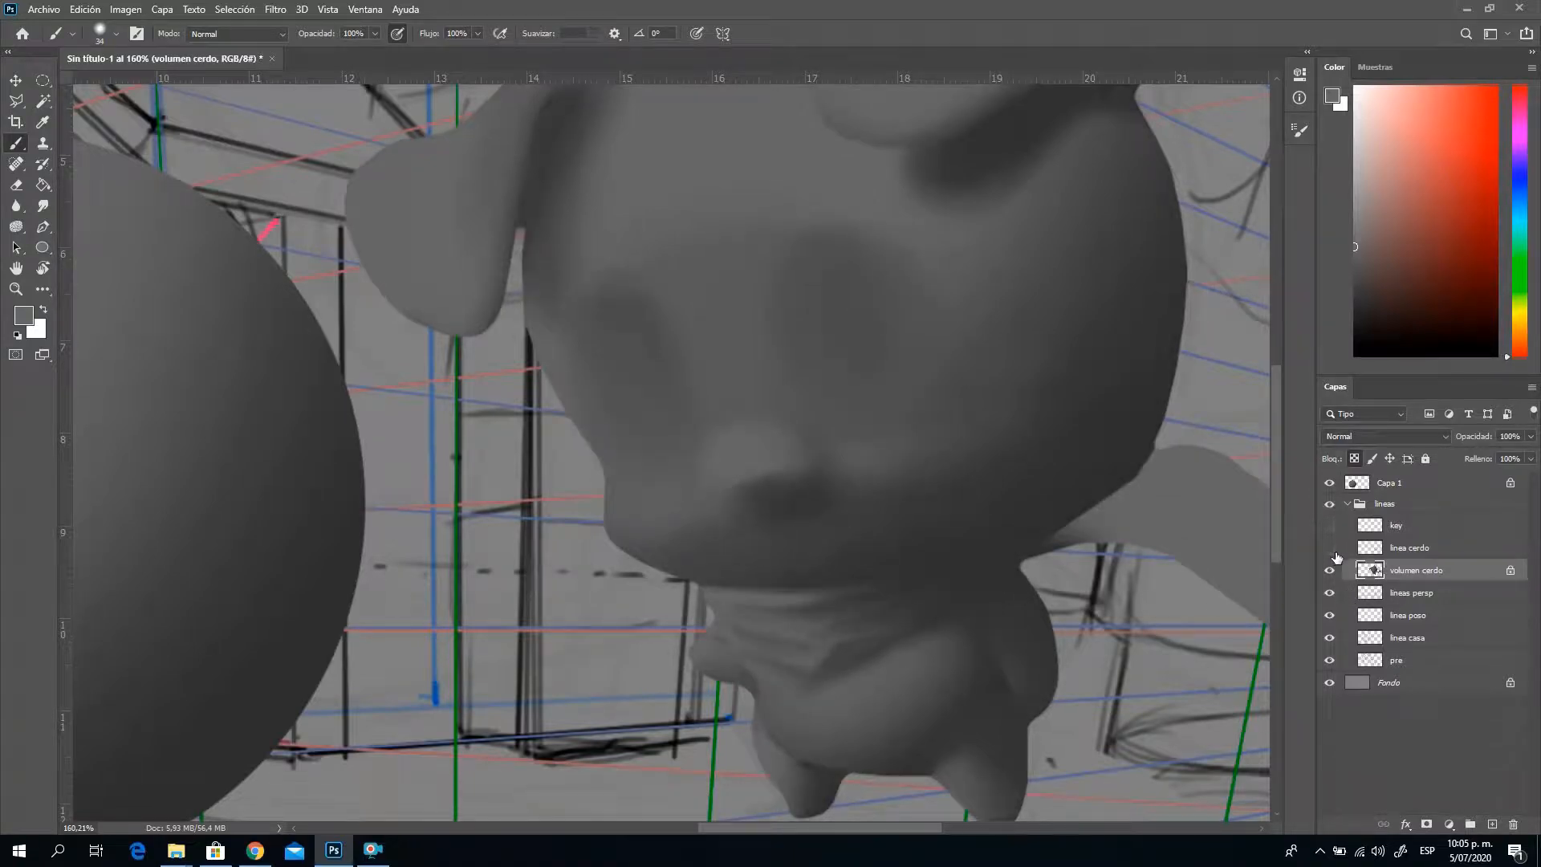
Block in the flat front of the pig's snout with gray sampled between the eyes, using a small brush at 100% hardness
key(alt)
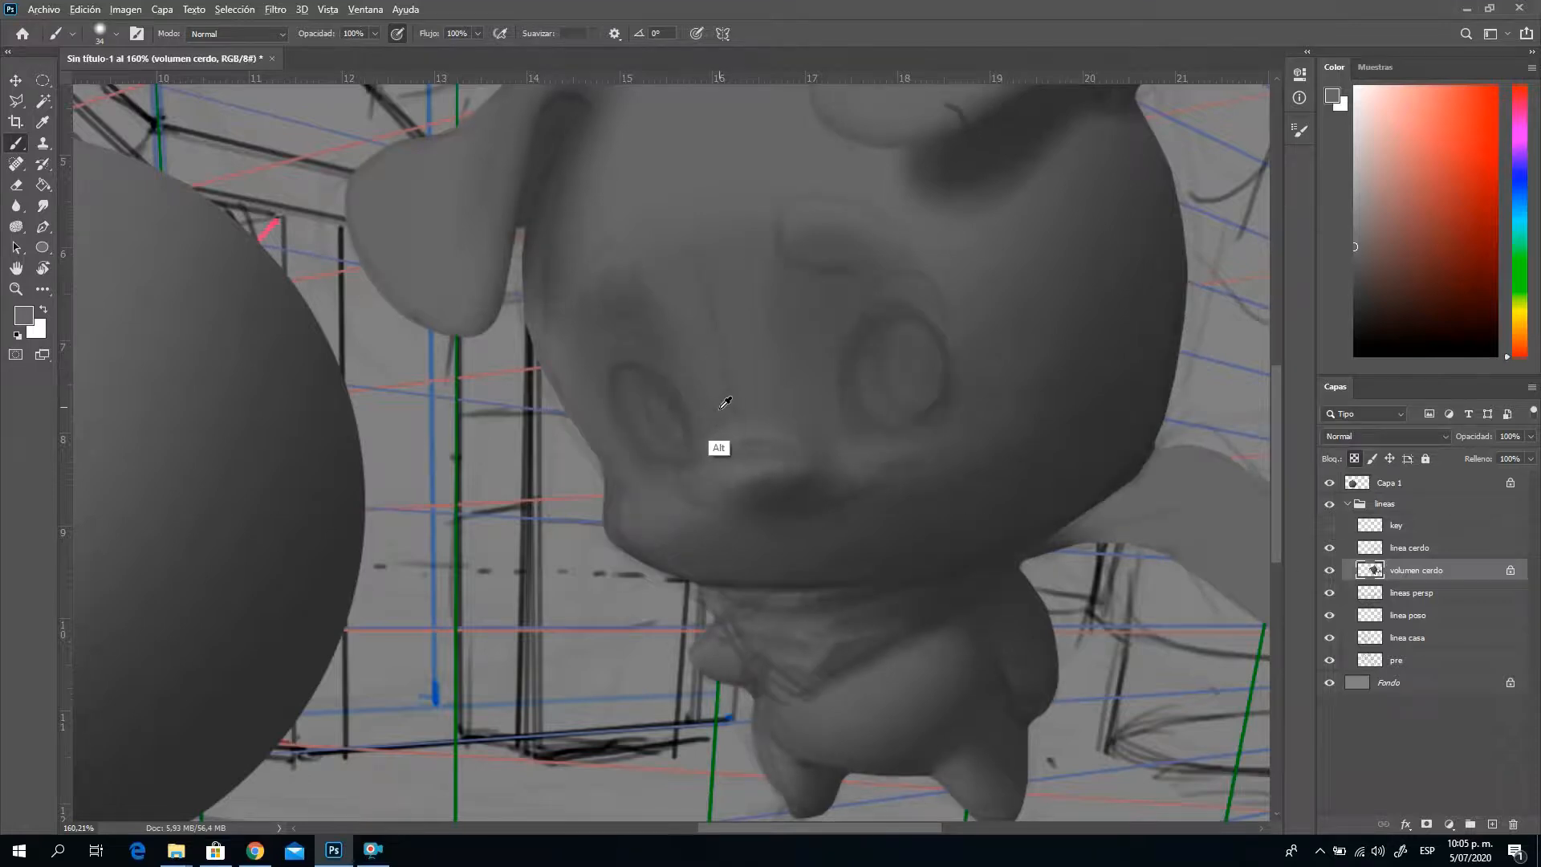
alt+click(689, 354)
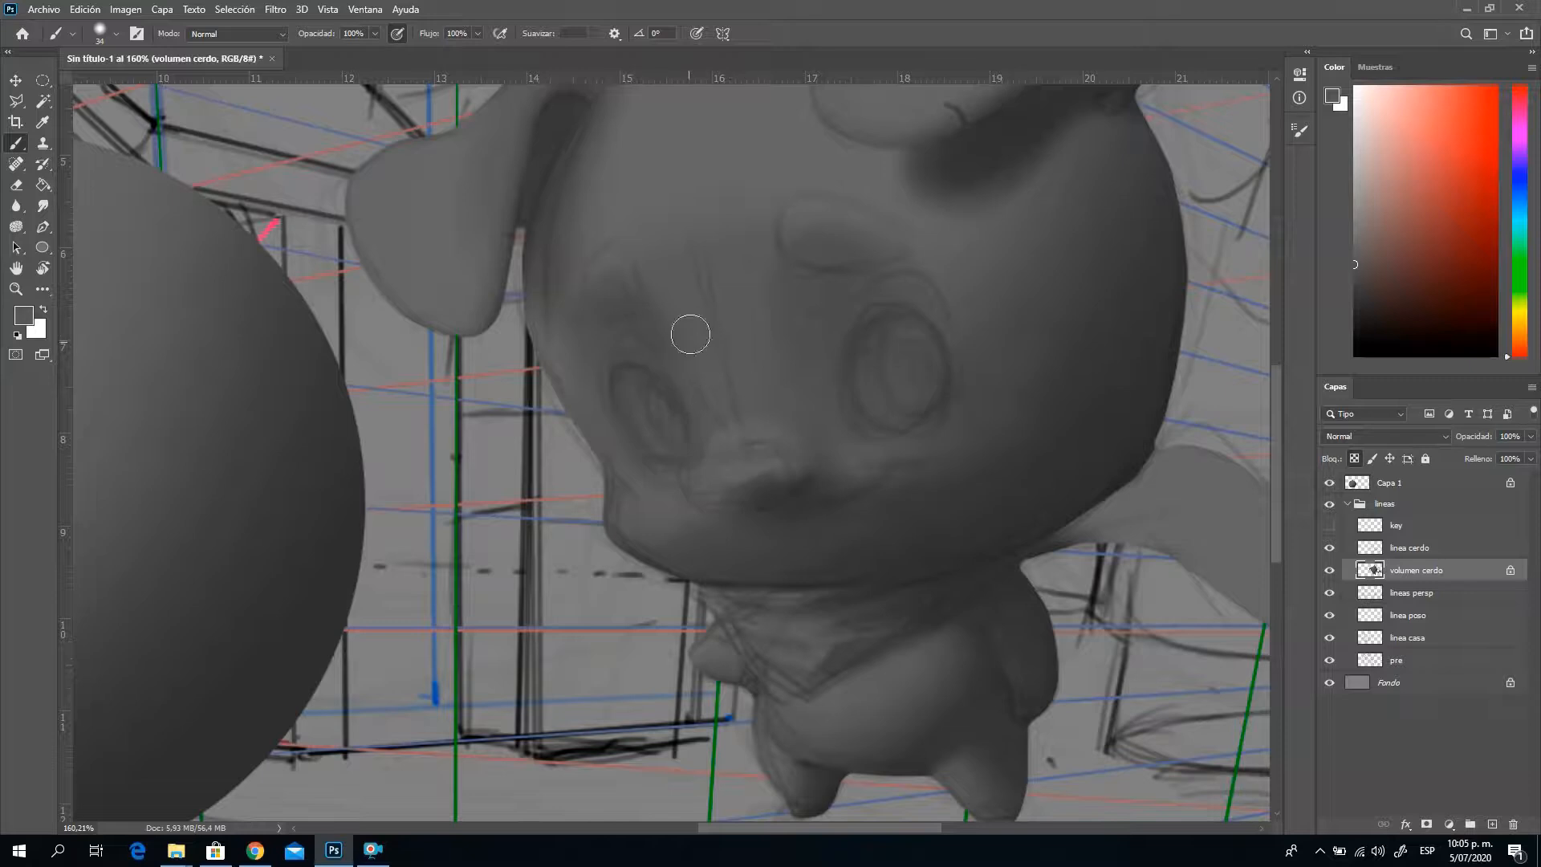
right_click(841, 455)
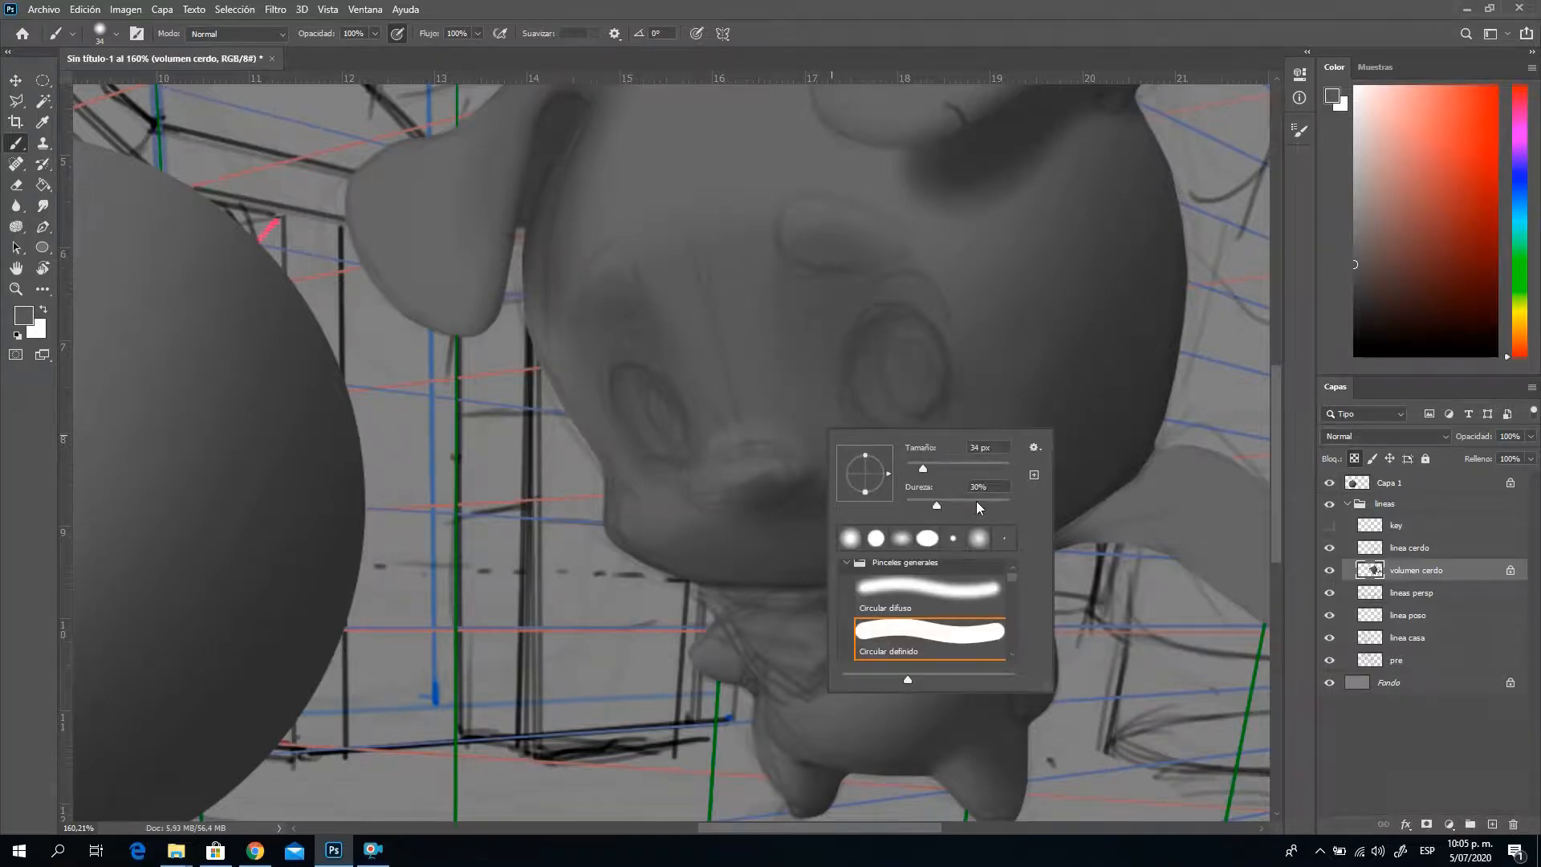
drag(976, 501, 1044, 501)
drag(924, 468, 912, 468)
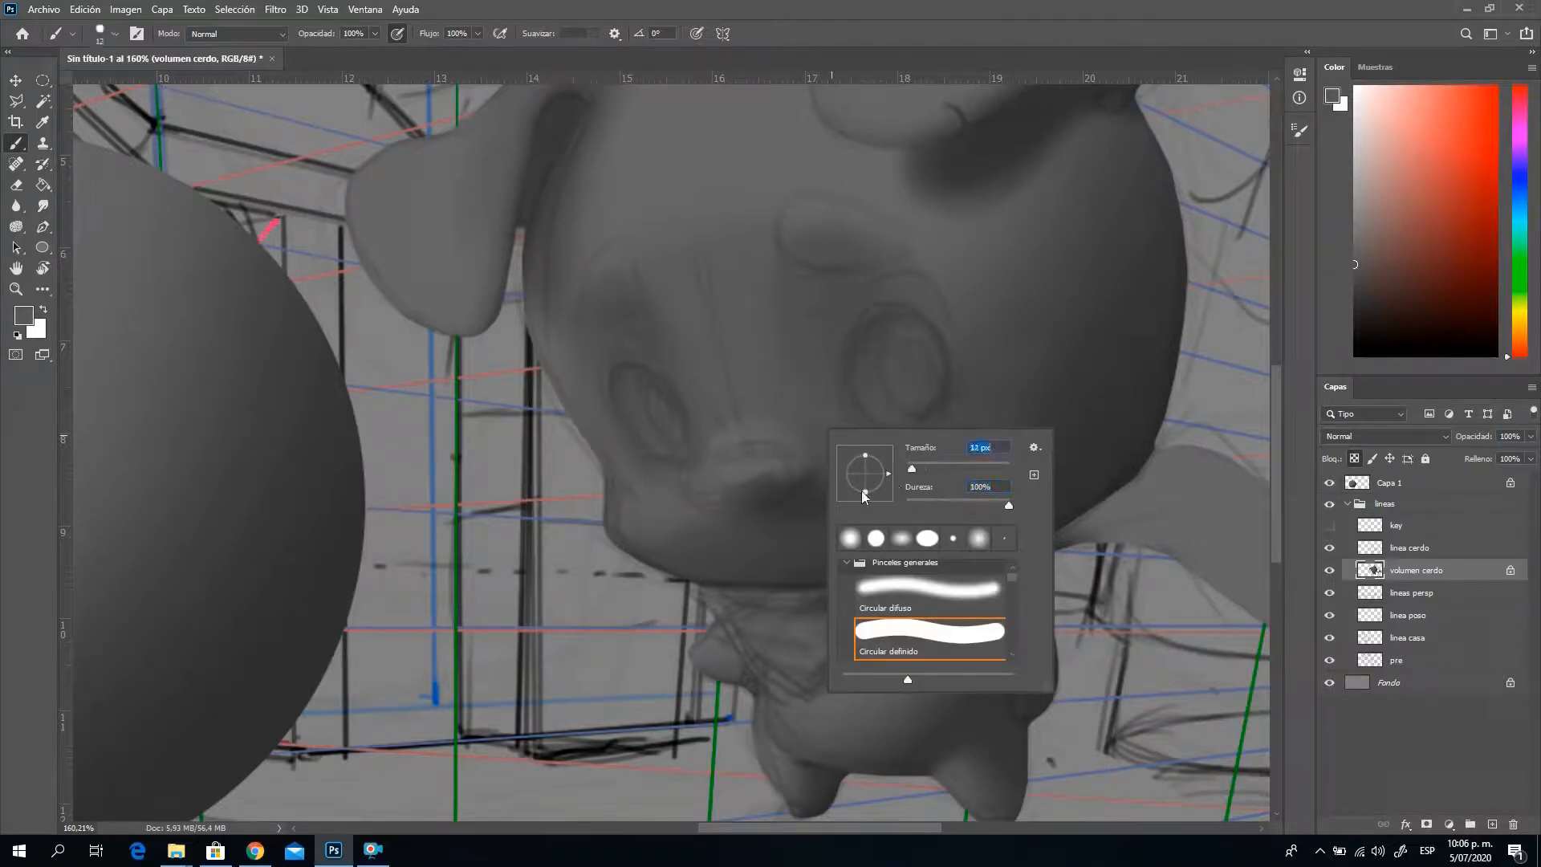
click(733, 475)
mouse_move(760, 478)
mouse_down()
mouse_move(706, 478)
mouse_move(750, 465)
mouse_move(789, 479)
mouse_up()
Complete the snout's flat front along the linea cerdo outline with a 12 px brush, and hide the sketch
click(15, 288)
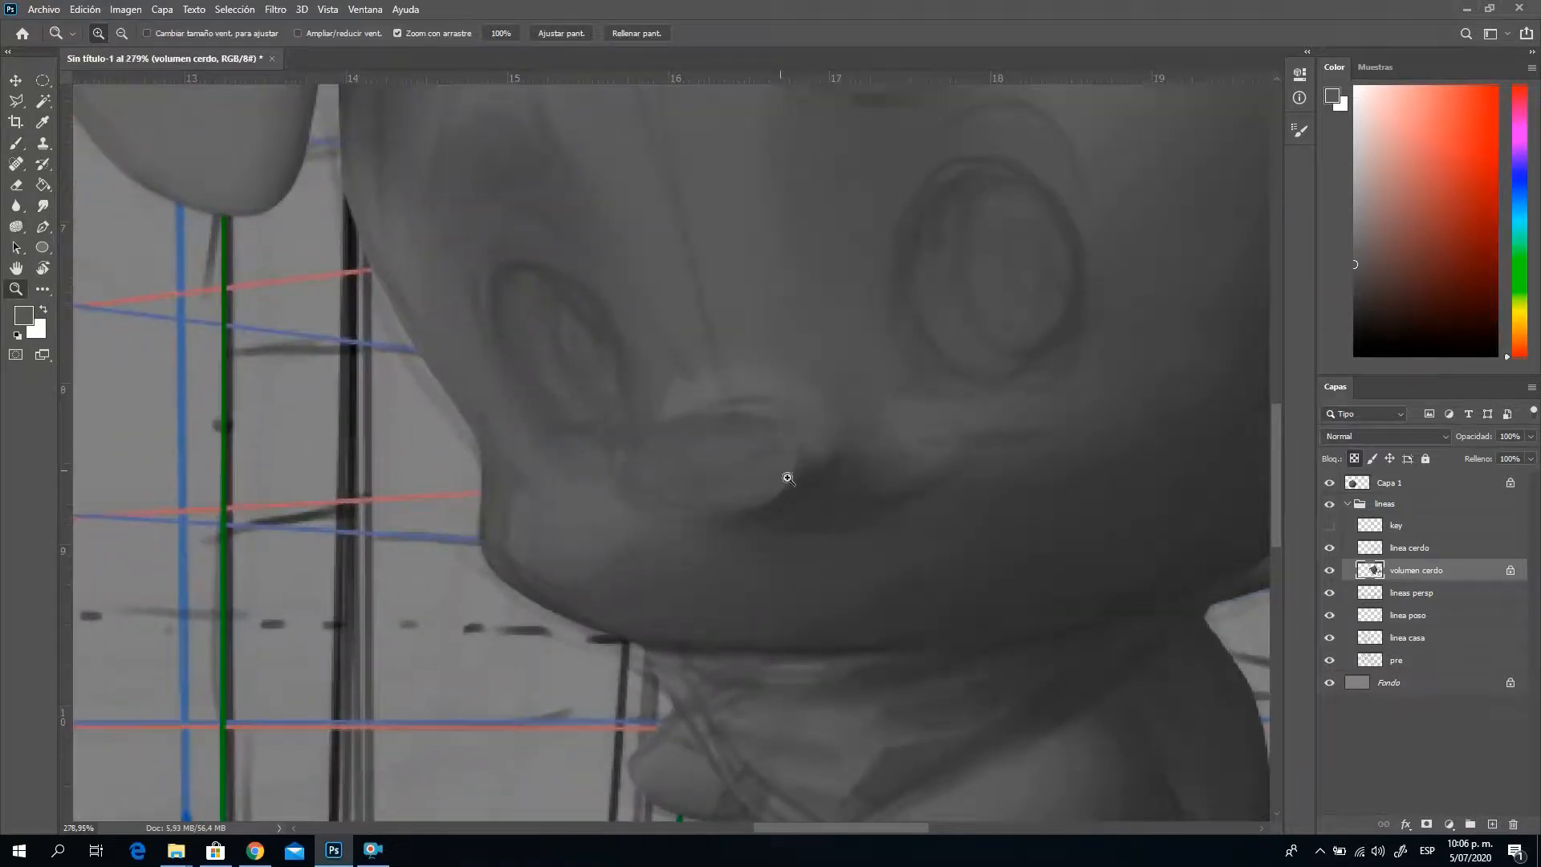
click(1329, 549)
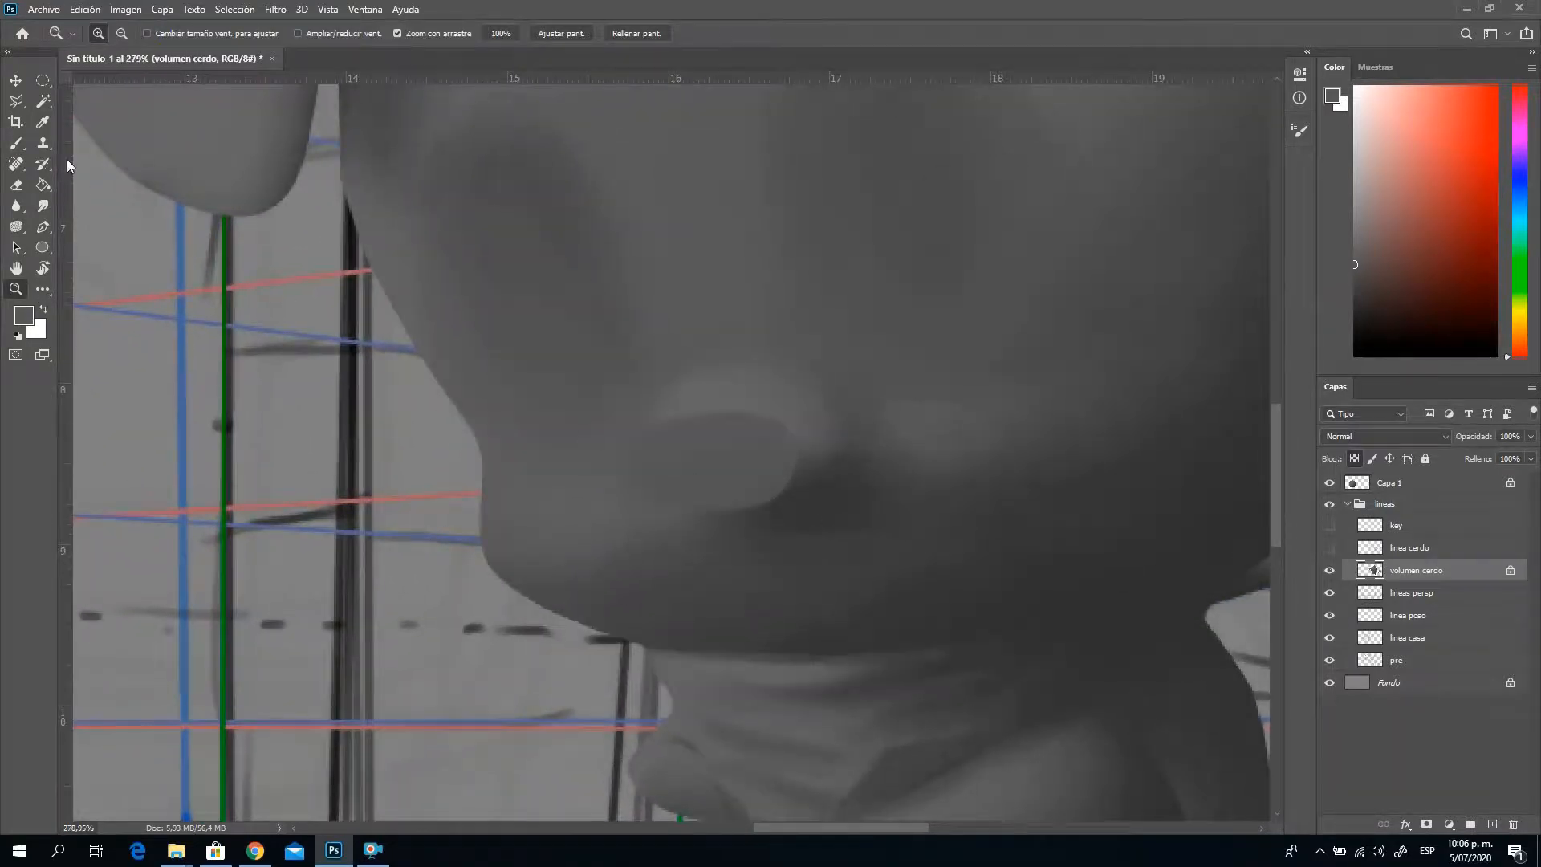
click(15, 143)
right_click(753, 470)
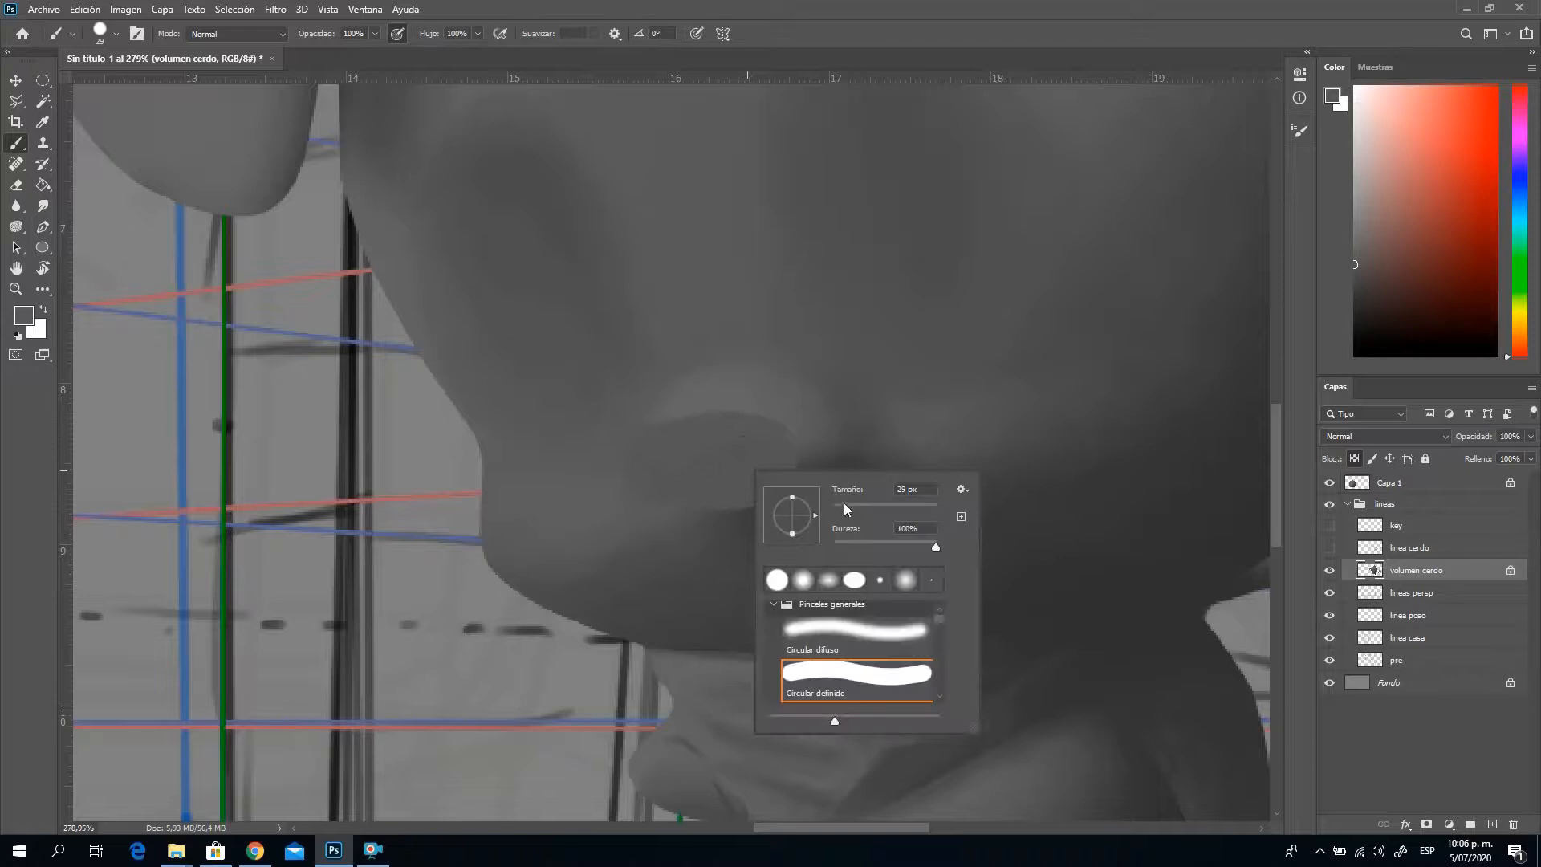
drag(845, 507, 836, 507)
key(Return)
click(1332, 549)
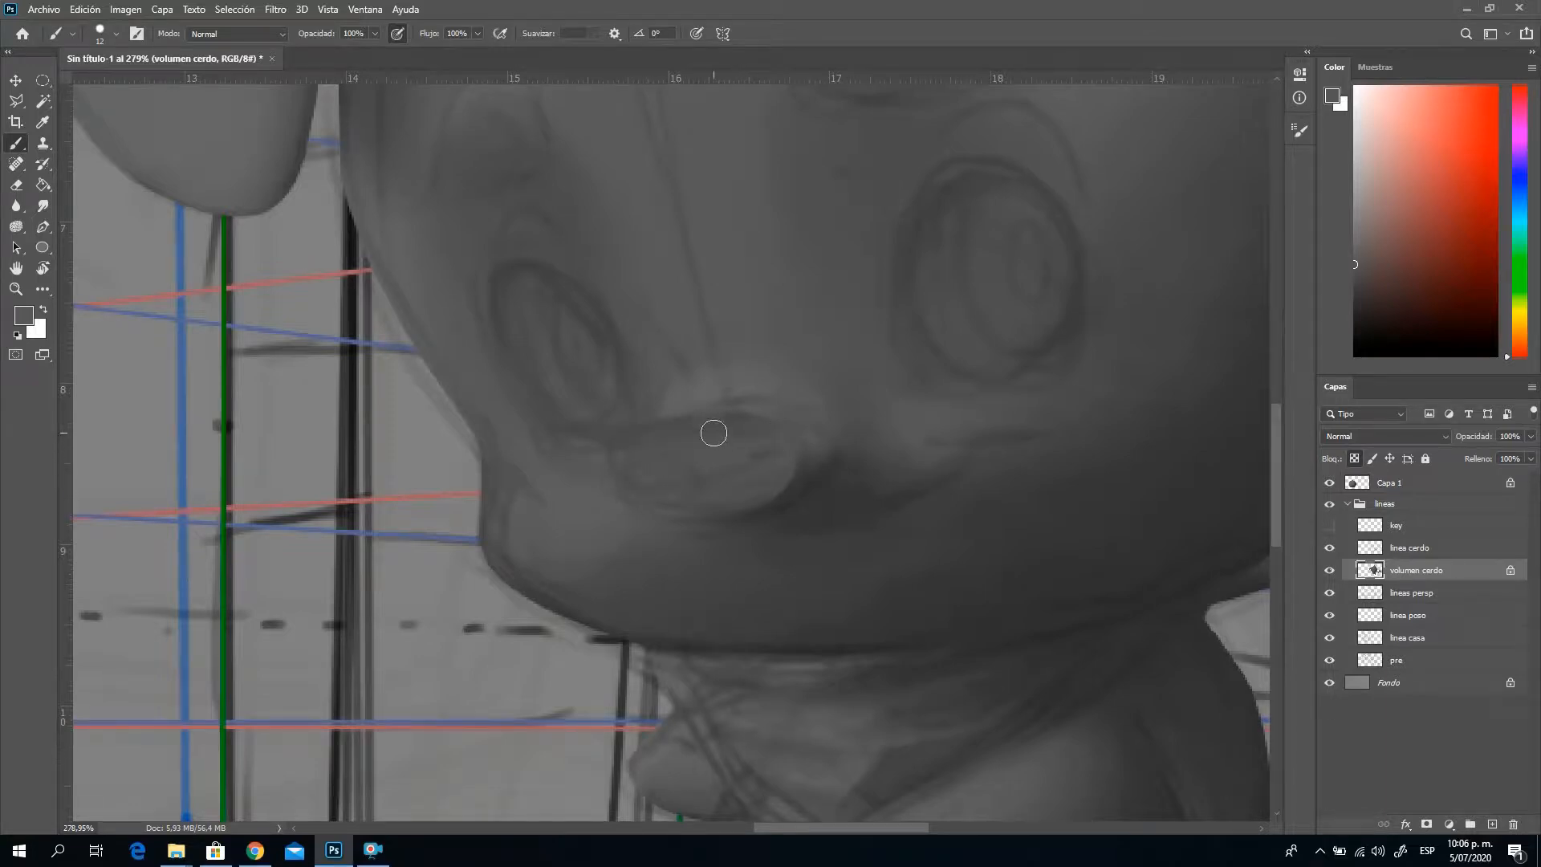
mouse_move(771, 430)
mouse_down()
mouse_move(786, 459)
mouse_move(755, 438)
mouse_move(664, 446)
mouse_move(696, 448)
mouse_move(657, 466)
mouse_move(634, 458)
mouse_move(710, 506)
mouse_move(643, 459)
mouse_move(688, 505)
mouse_move(760, 476)
mouse_move(672, 460)
mouse_move(691, 497)
mouse_move(761, 466)
mouse_move(663, 466)
mouse_move(779, 485)
mouse_move(735, 491)
mouse_move(759, 494)
mouse_move(746, 453)
mouse_up()
mouse_move(649, 476)
mouse_down()
mouse_move(630, 450)
mouse_move(699, 447)
mouse_up()
click(1333, 549)
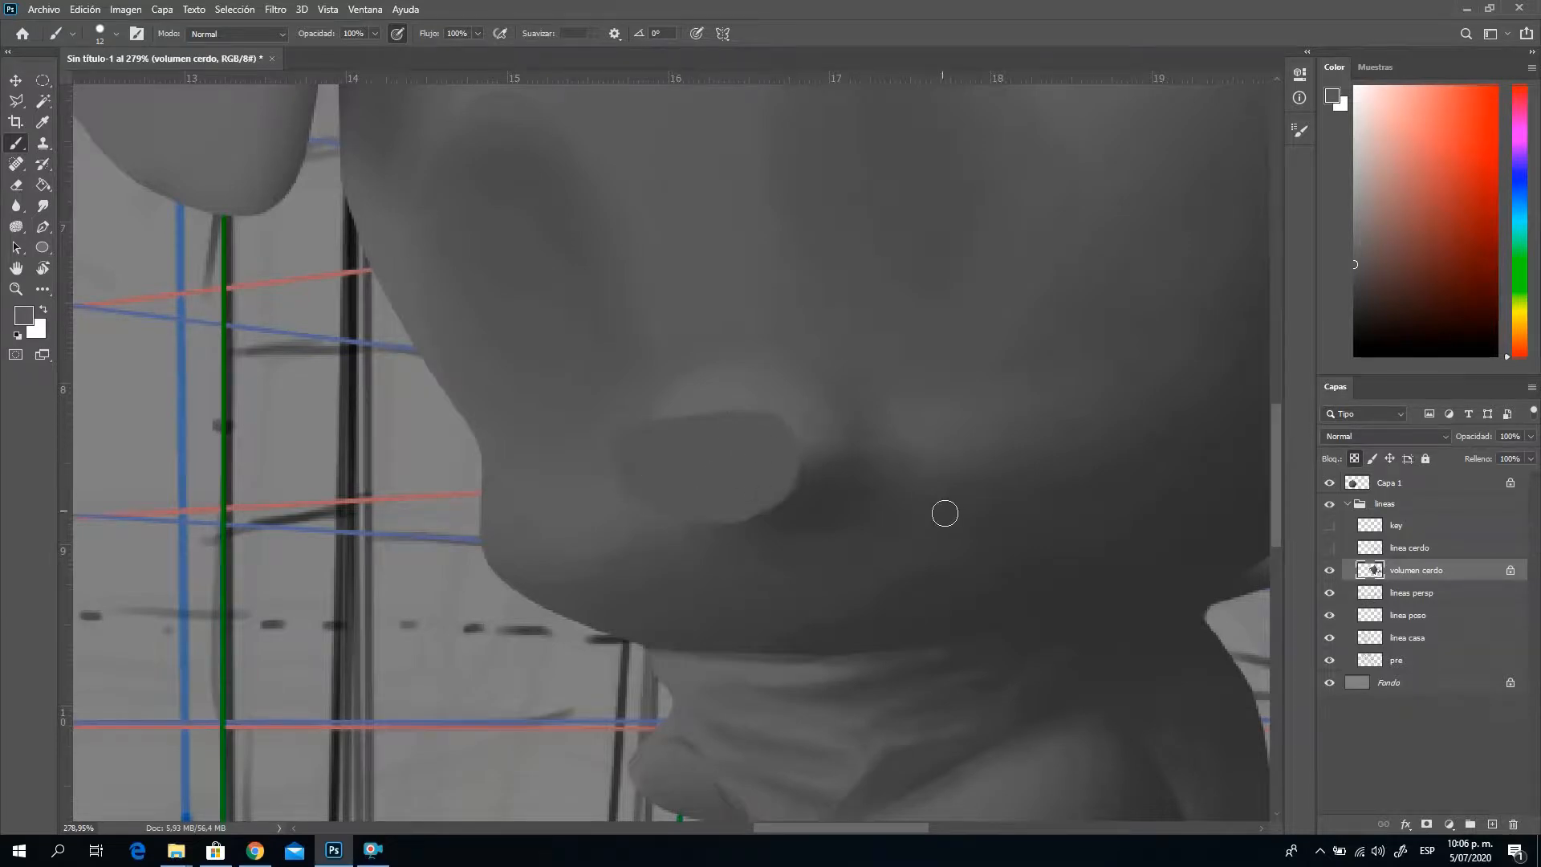
Sharpen the snout's upper edge with lighter gray sampled from the top of the nose, using a 4 px brush
key(alt)
alt+click(1163, 568)
right_click(869, 443)
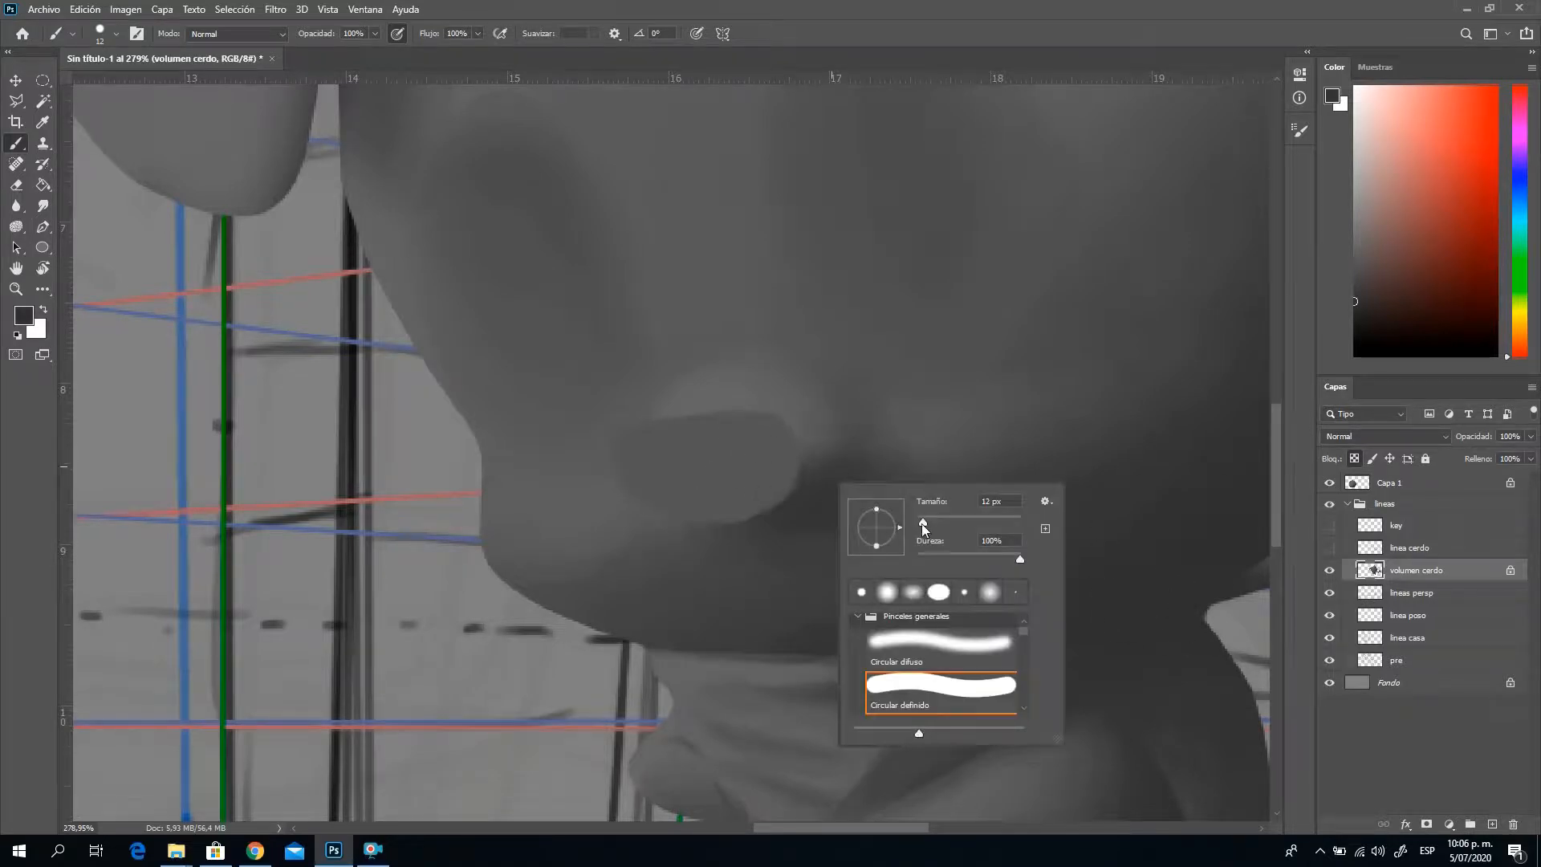
drag(923, 524, 920, 524)
alt+click(682, 404)
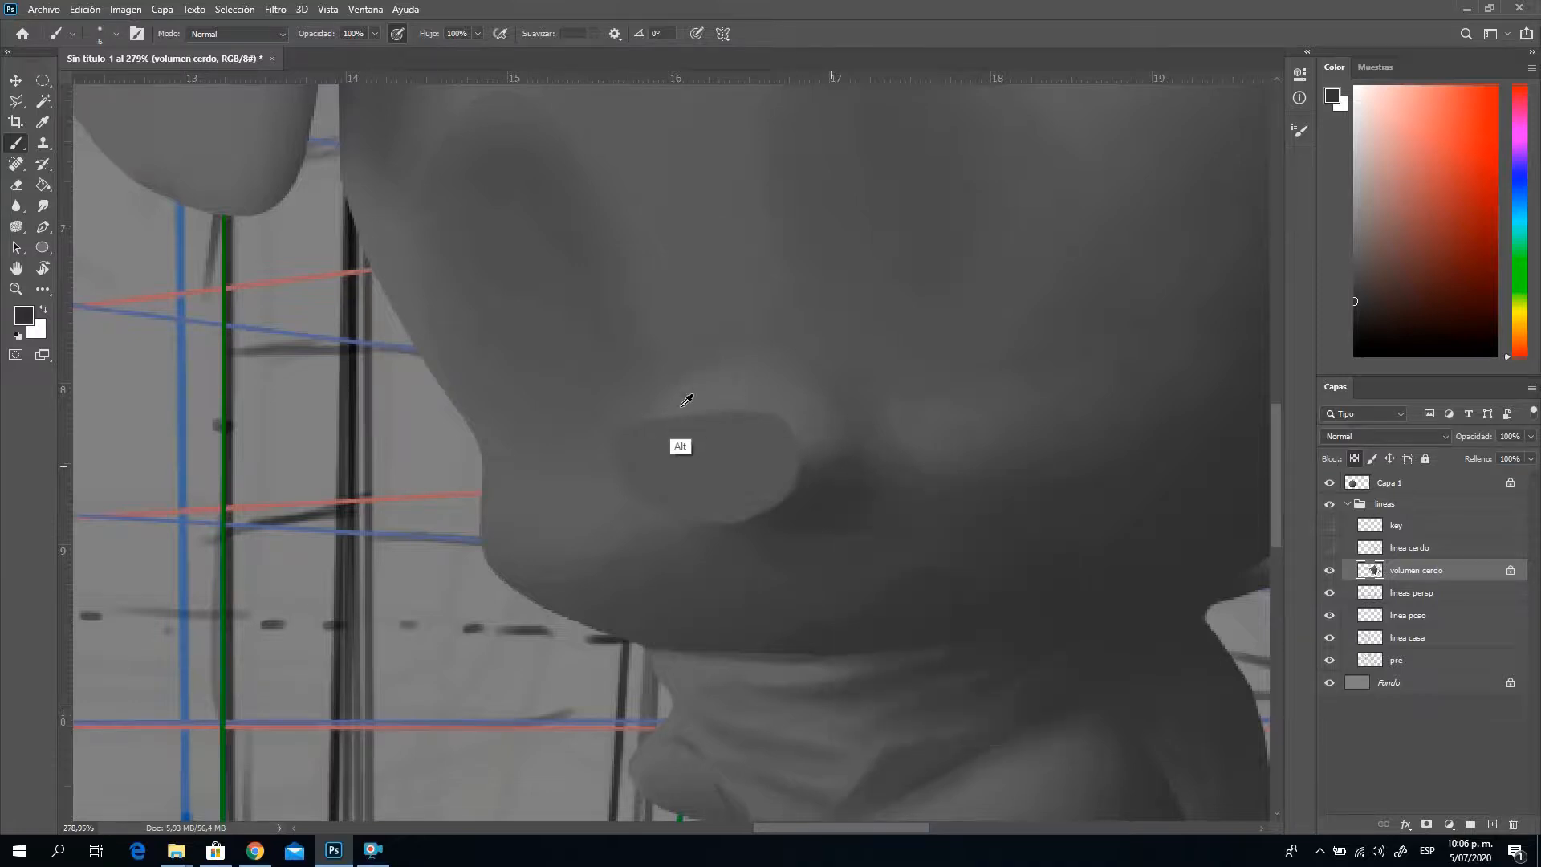
right_click(762, 449)
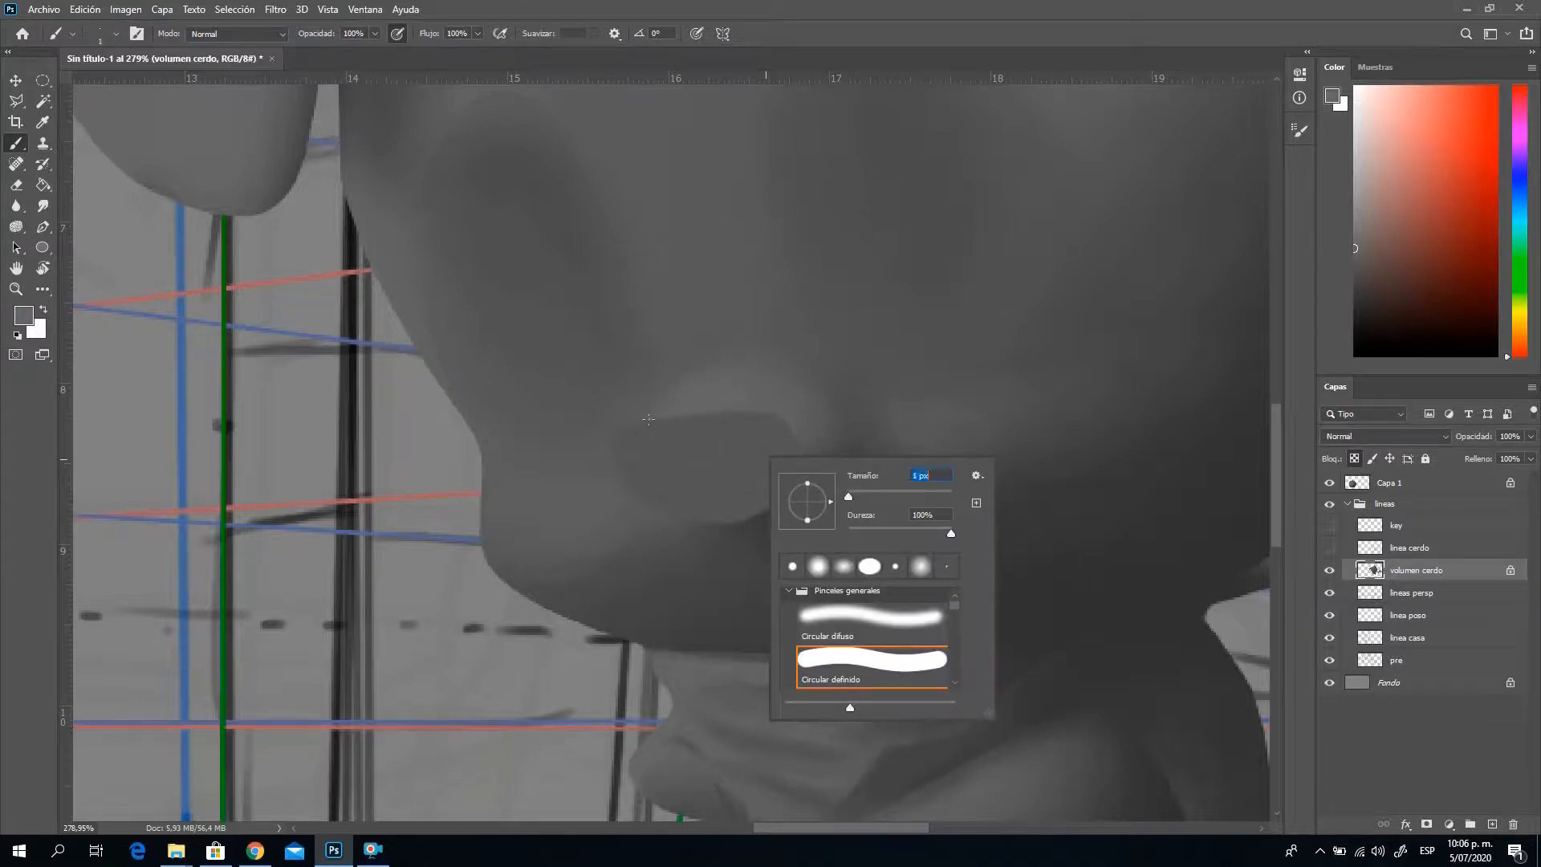
click(854, 495)
text(4)
key(Return)
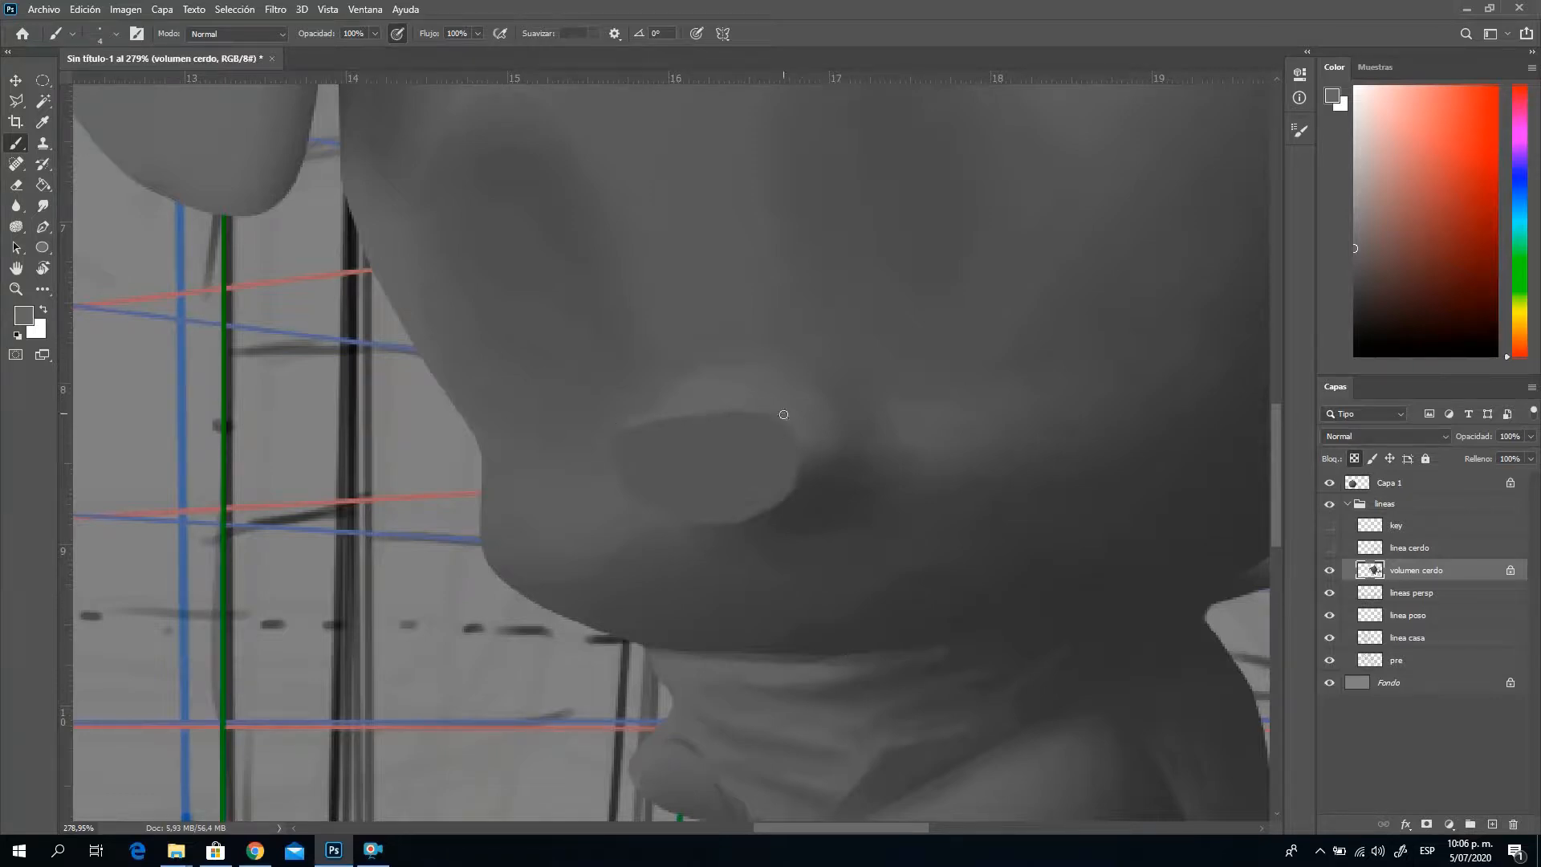
Blend the shadow beside and below the snout with gray sampled around it, using a 40 px brush at 0% hardness
alt+click(1058, 590)
alt+click(879, 424)
right_click(1008, 490)
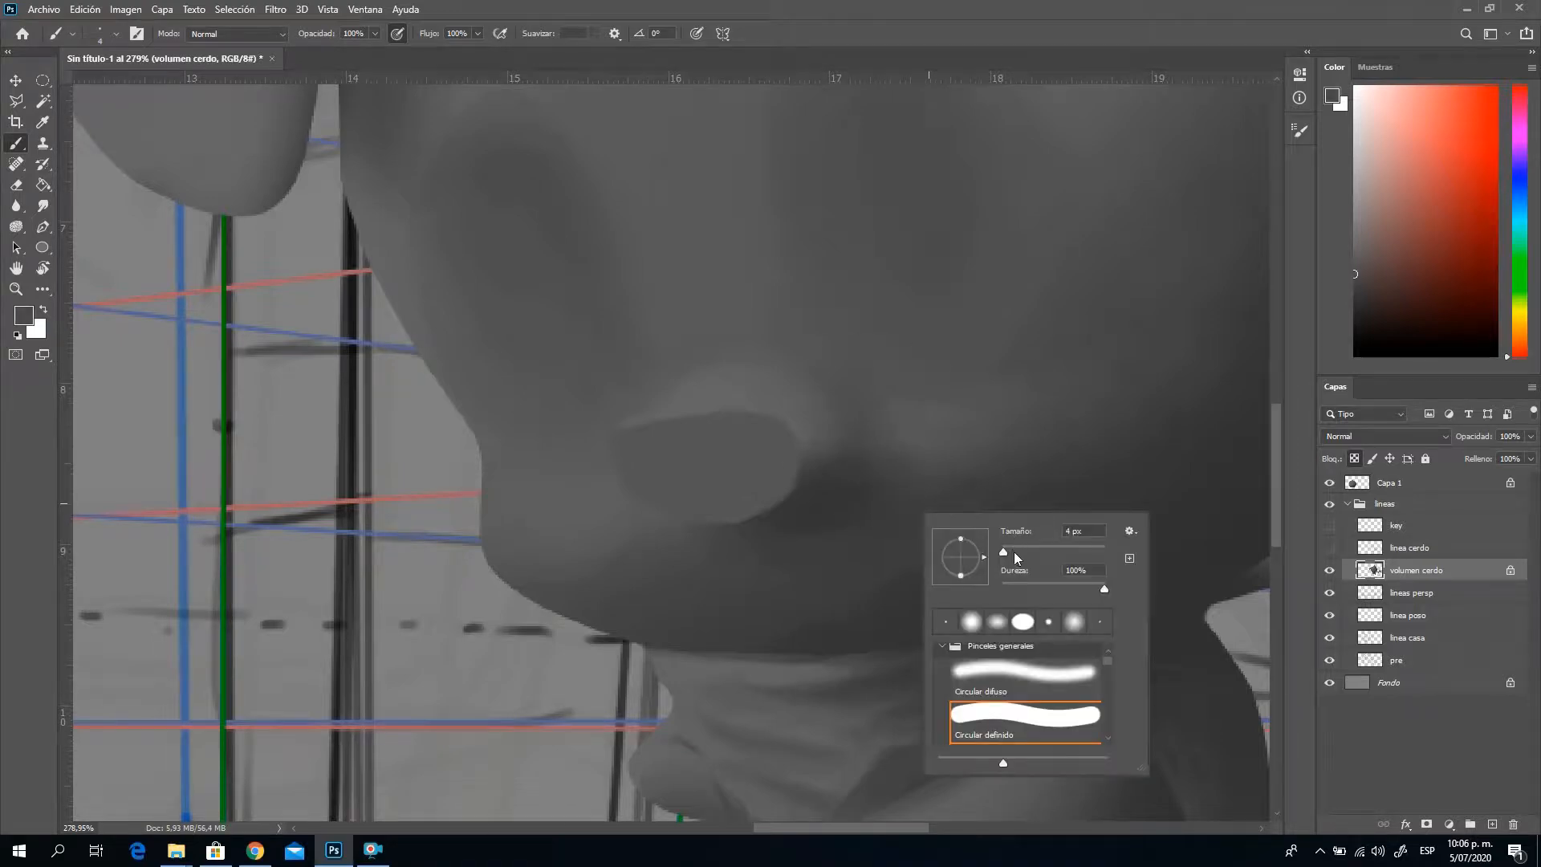
drag(1014, 552, 1022, 551)
click(836, 540)
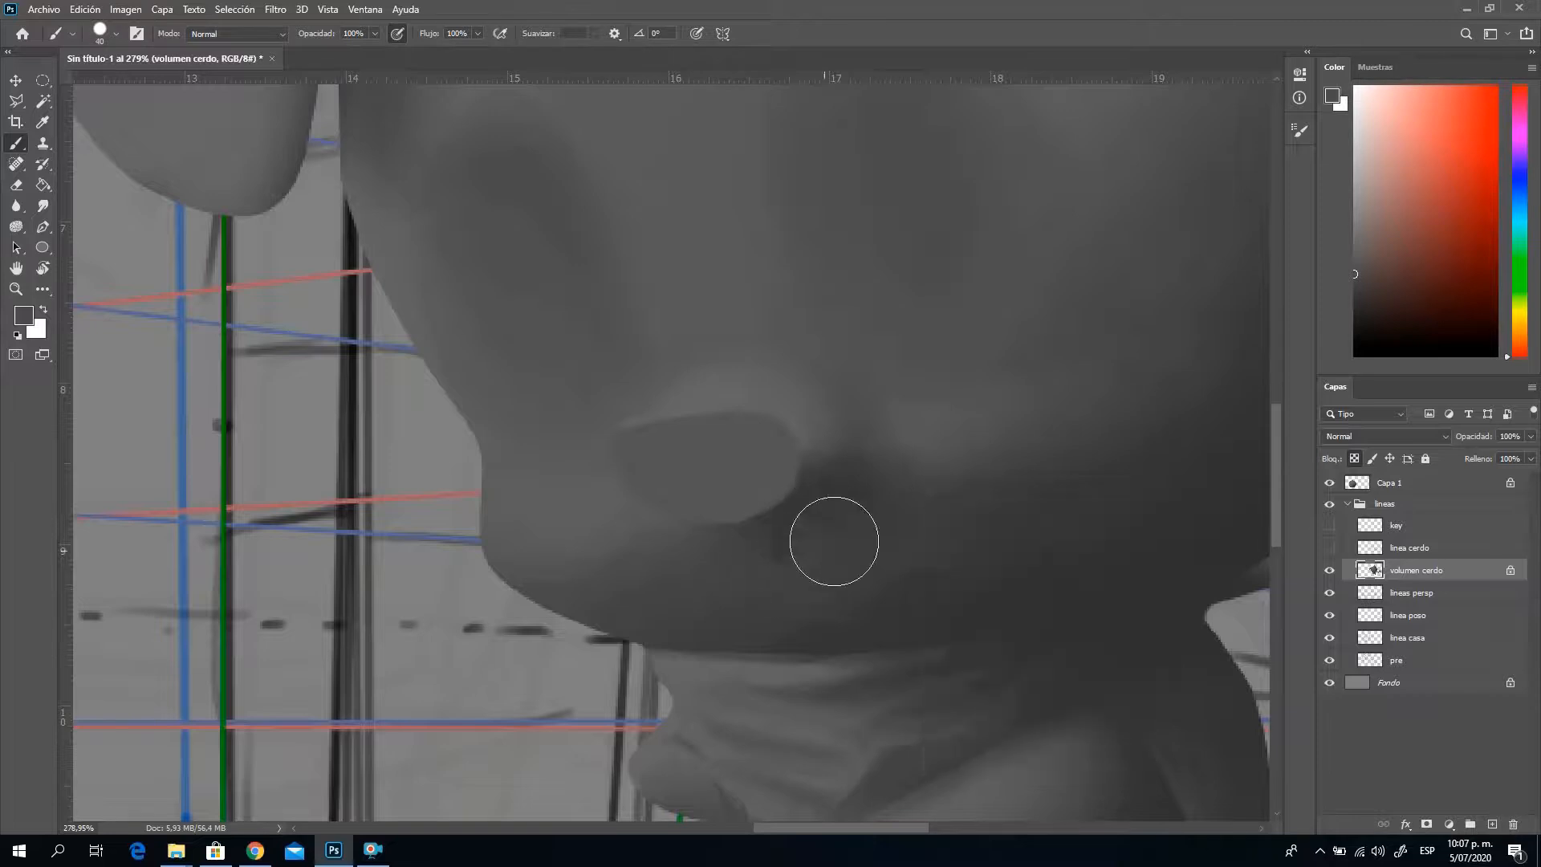
right_click(935, 517)
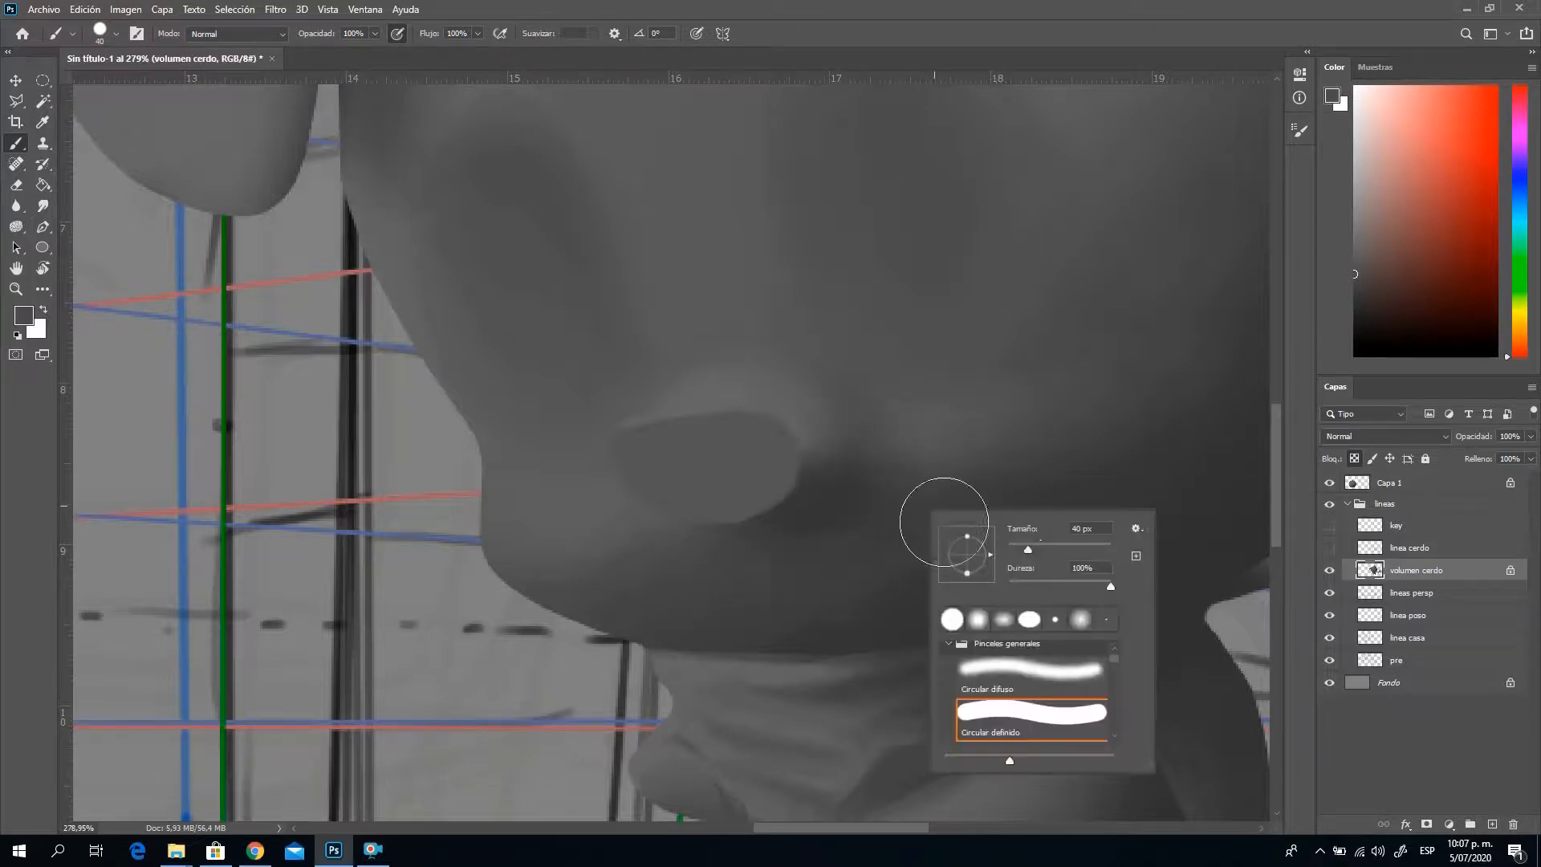
alt+click(787, 556)
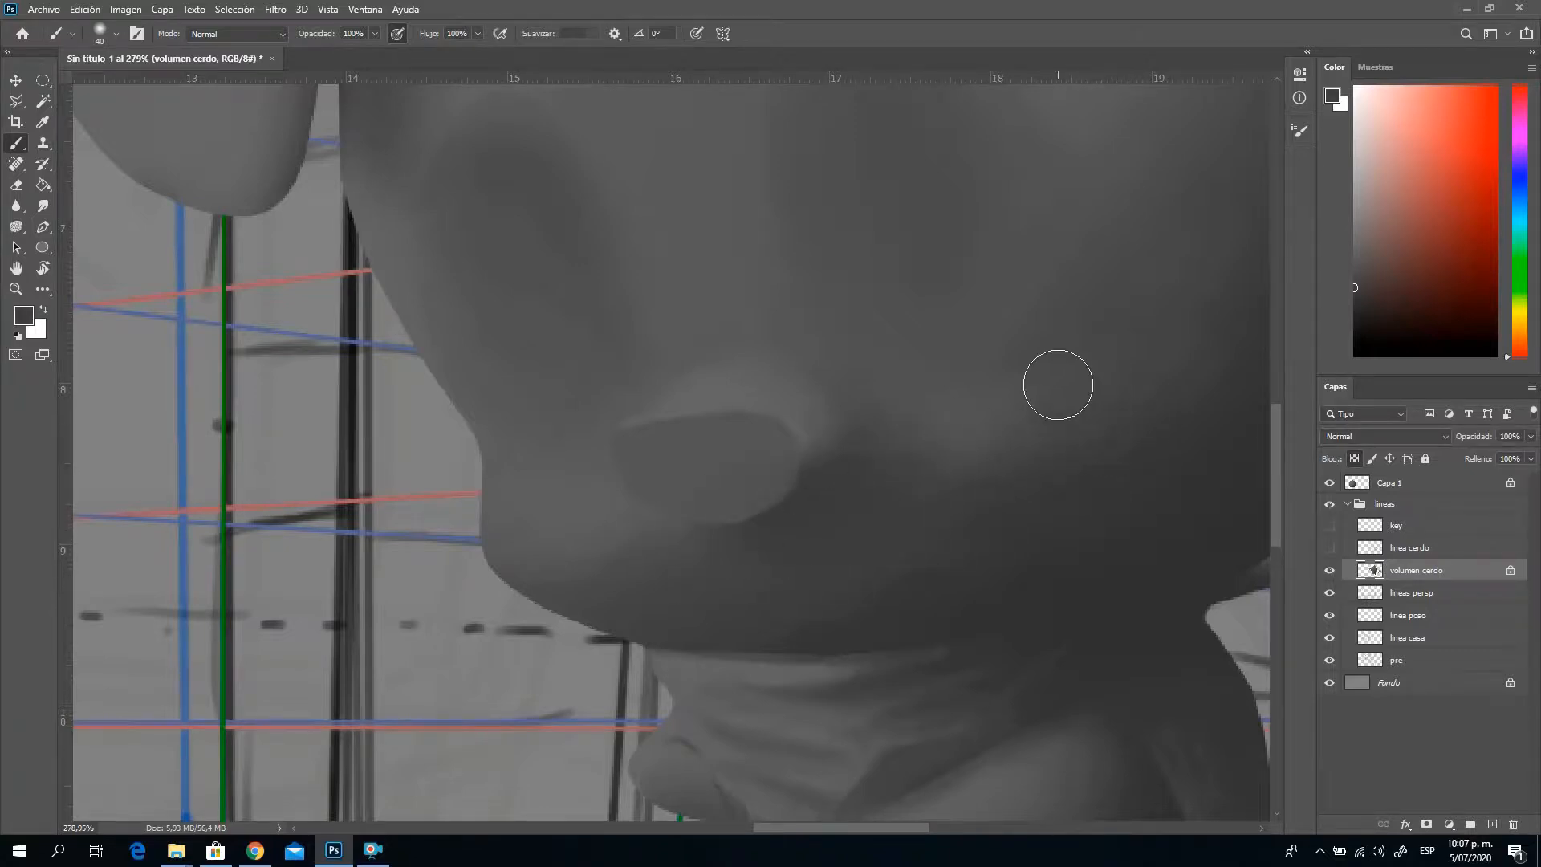
Paint two nostrils on the snout with dark gray sampled from the cheek, using a 10 px brush at 100% hardness, and check them against the sketch
alt+click(1116, 562)
click(1330, 548)
right_click(739, 591)
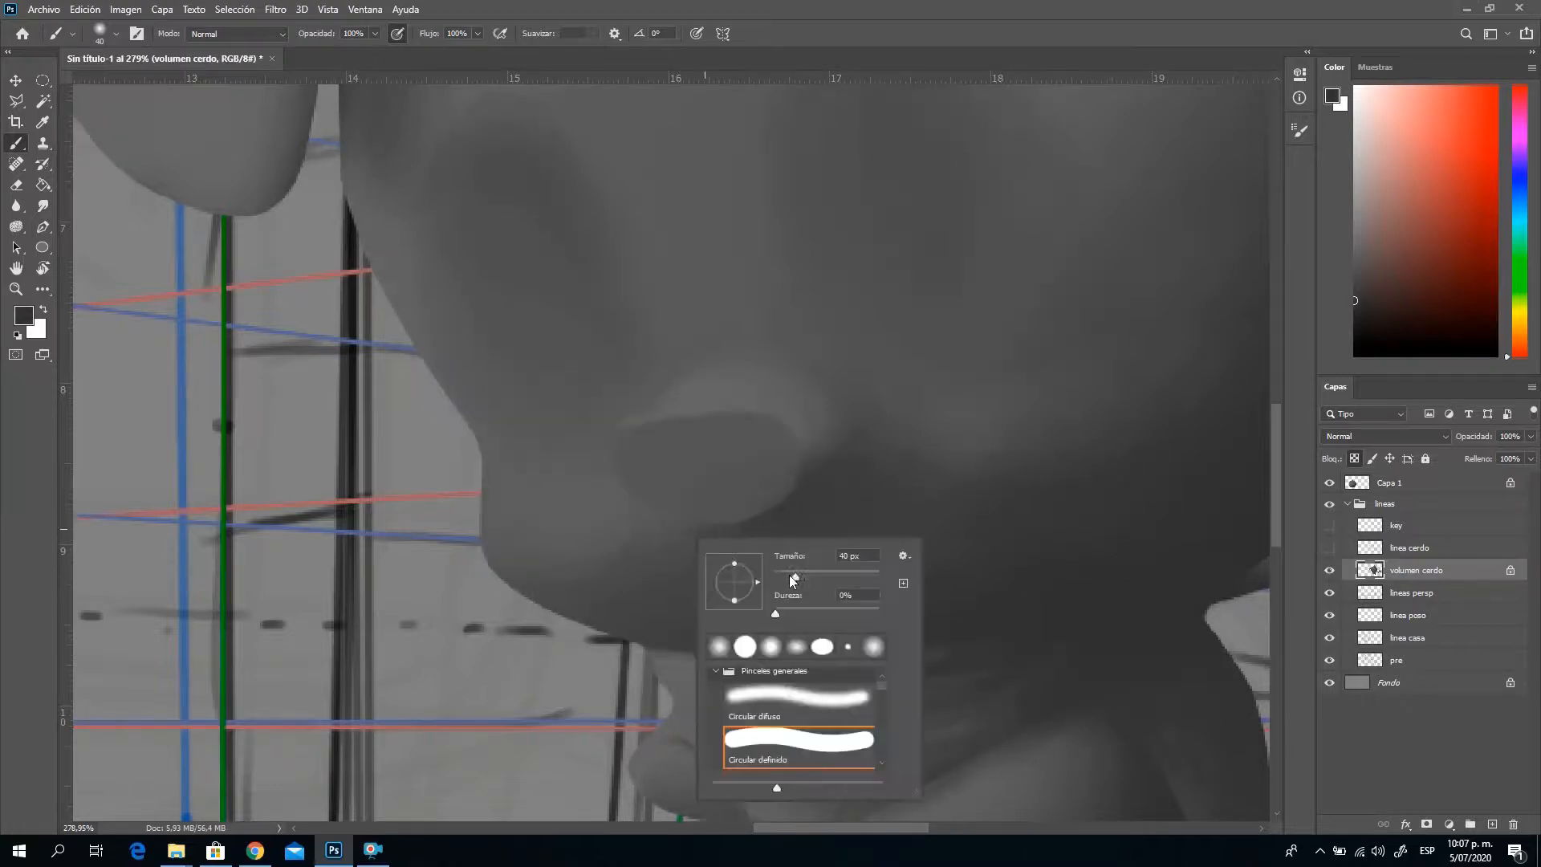
drag(791, 578, 783, 578)
drag(865, 615, 881, 615)
drag(779, 574, 773, 568)
drag(658, 463, 664, 484)
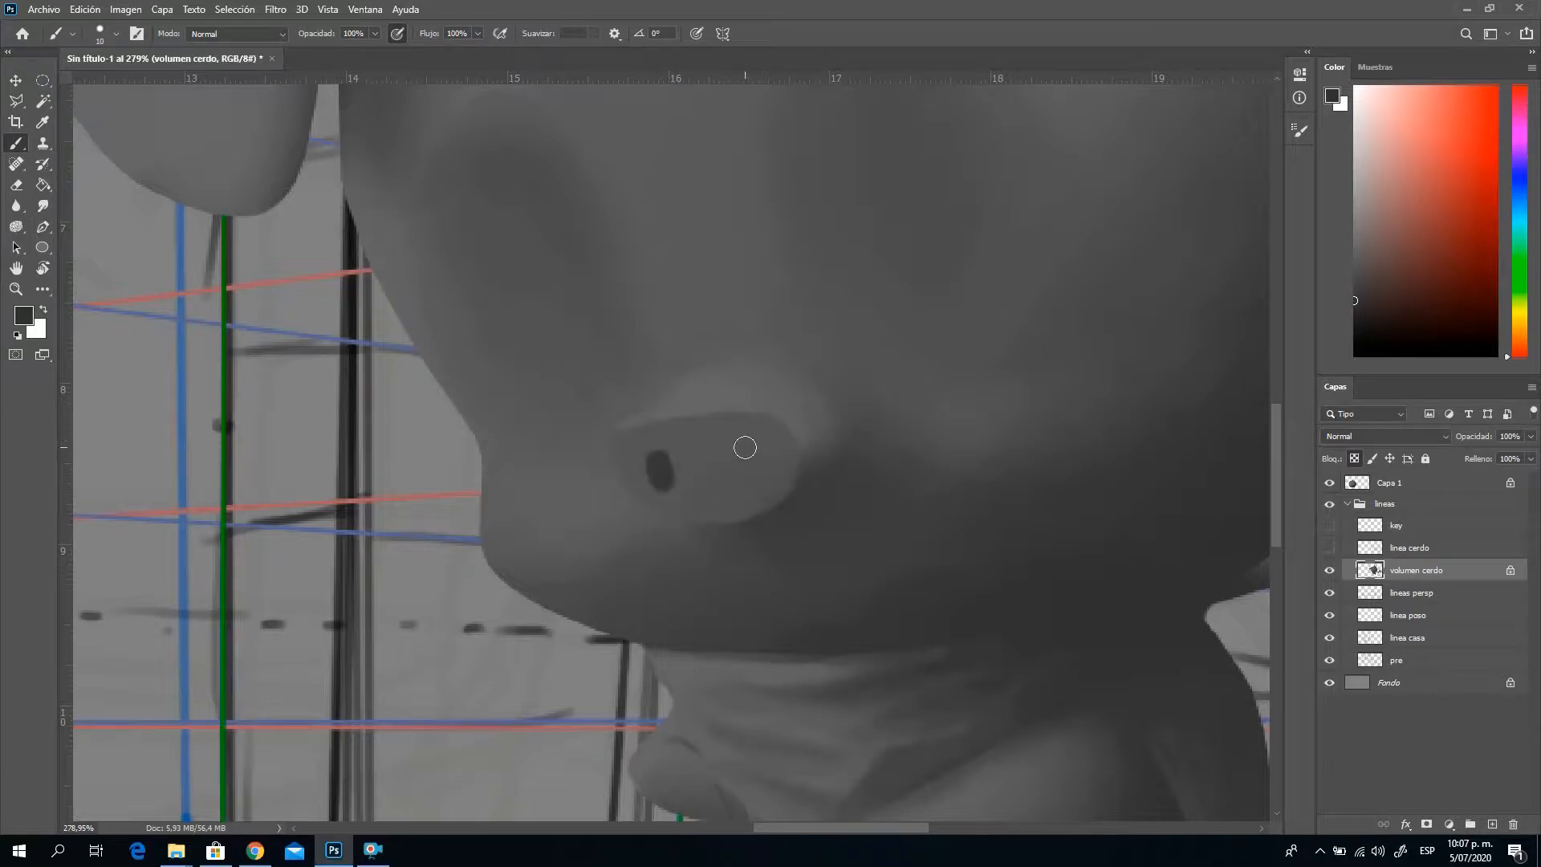
drag(743, 447, 745, 447)
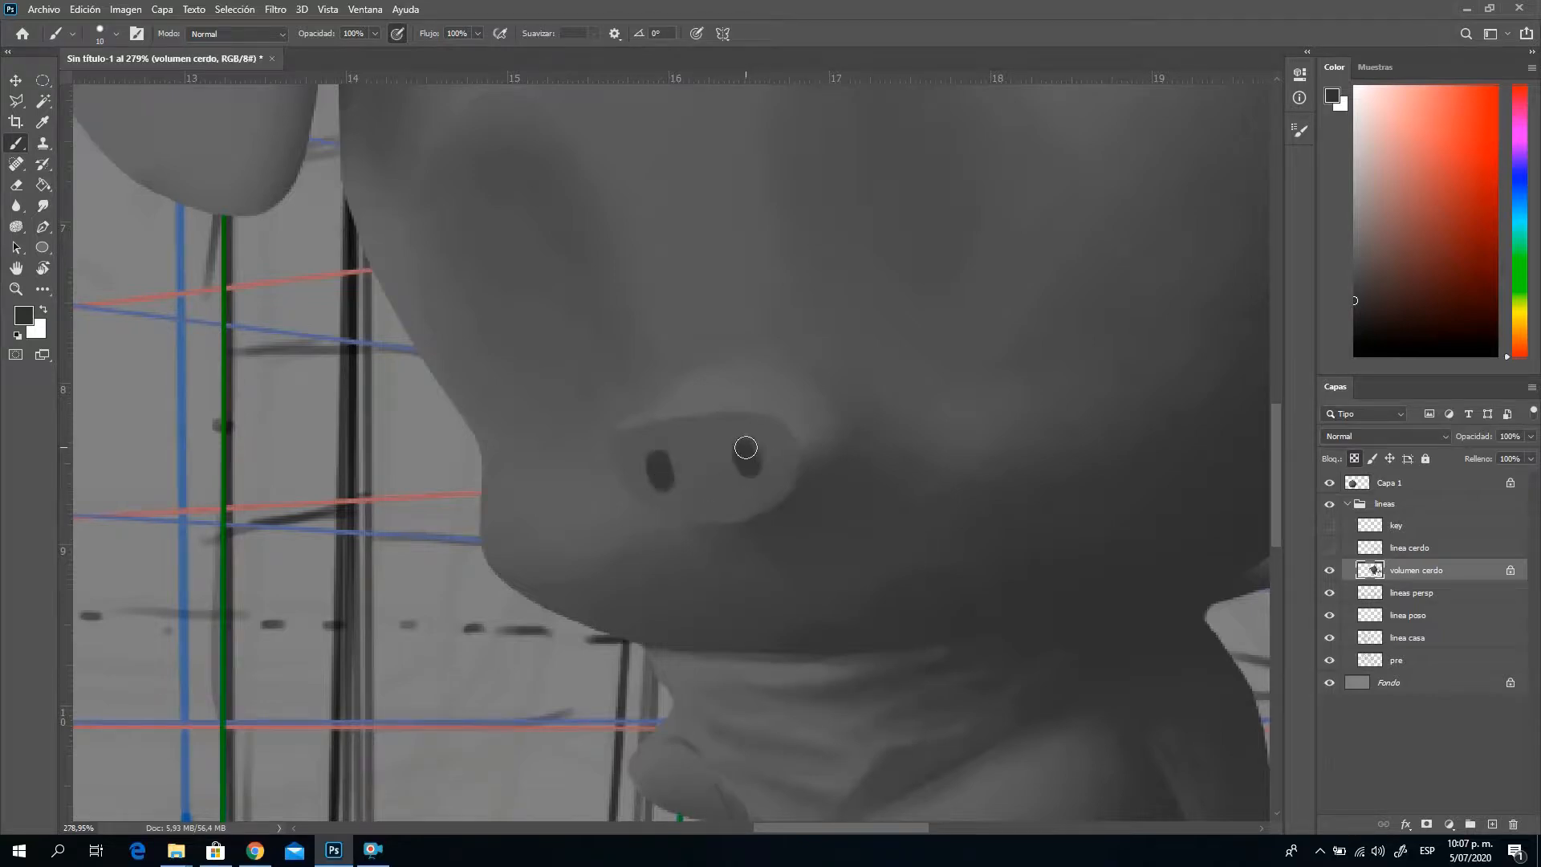
click(1330, 547)
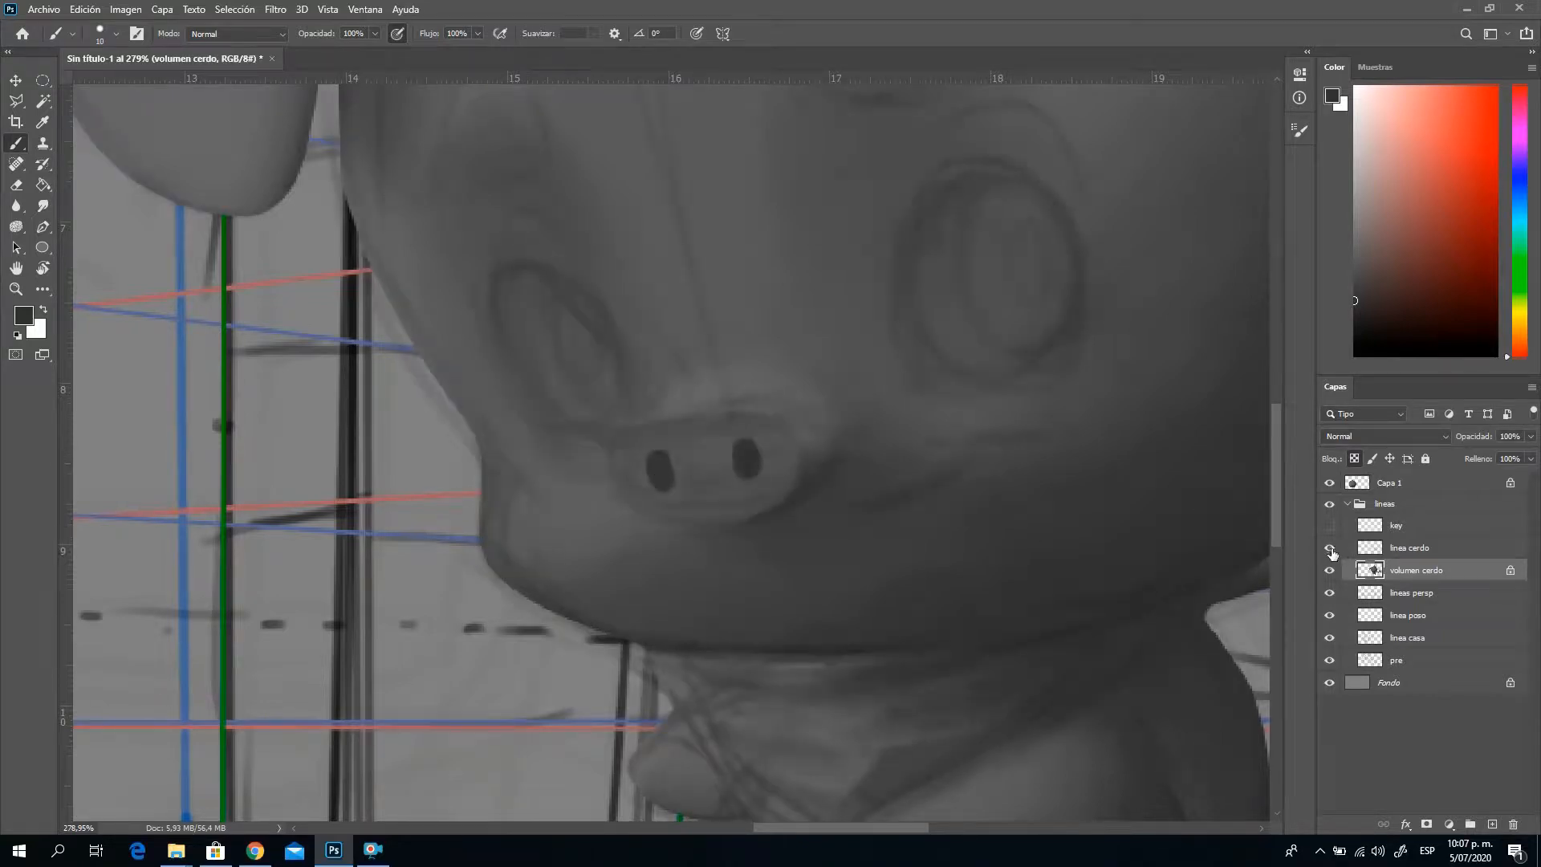
click(1331, 549)
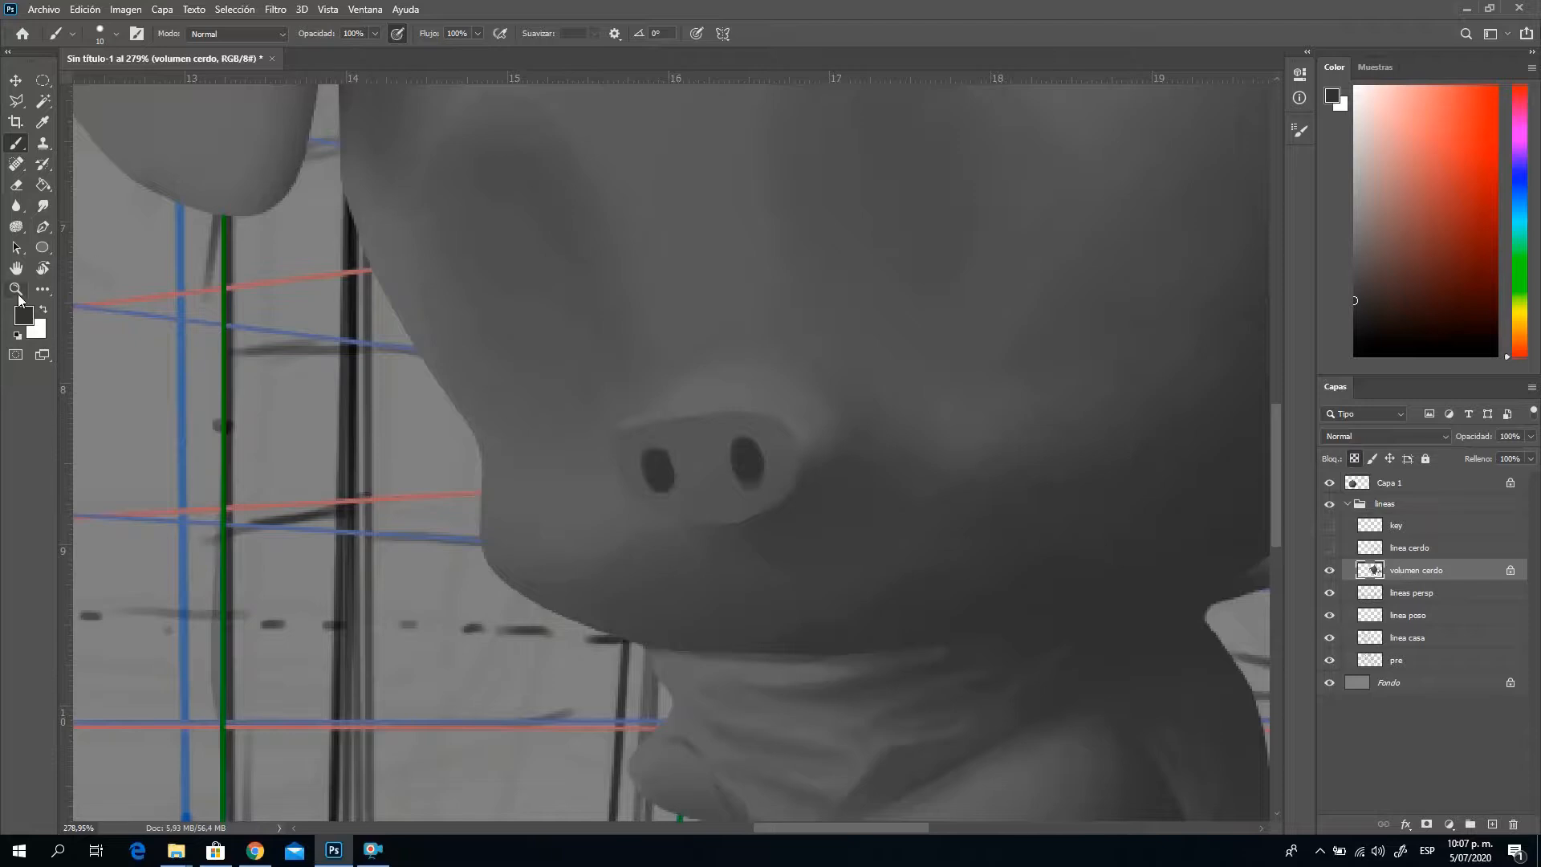
Examine the whole pig beside the shaded sphere, and compare the face with and without the linea cerdo sketch, leaving the sketch visible
click(16, 289)
alt+click(870, 462)
alt+click(916, 464)
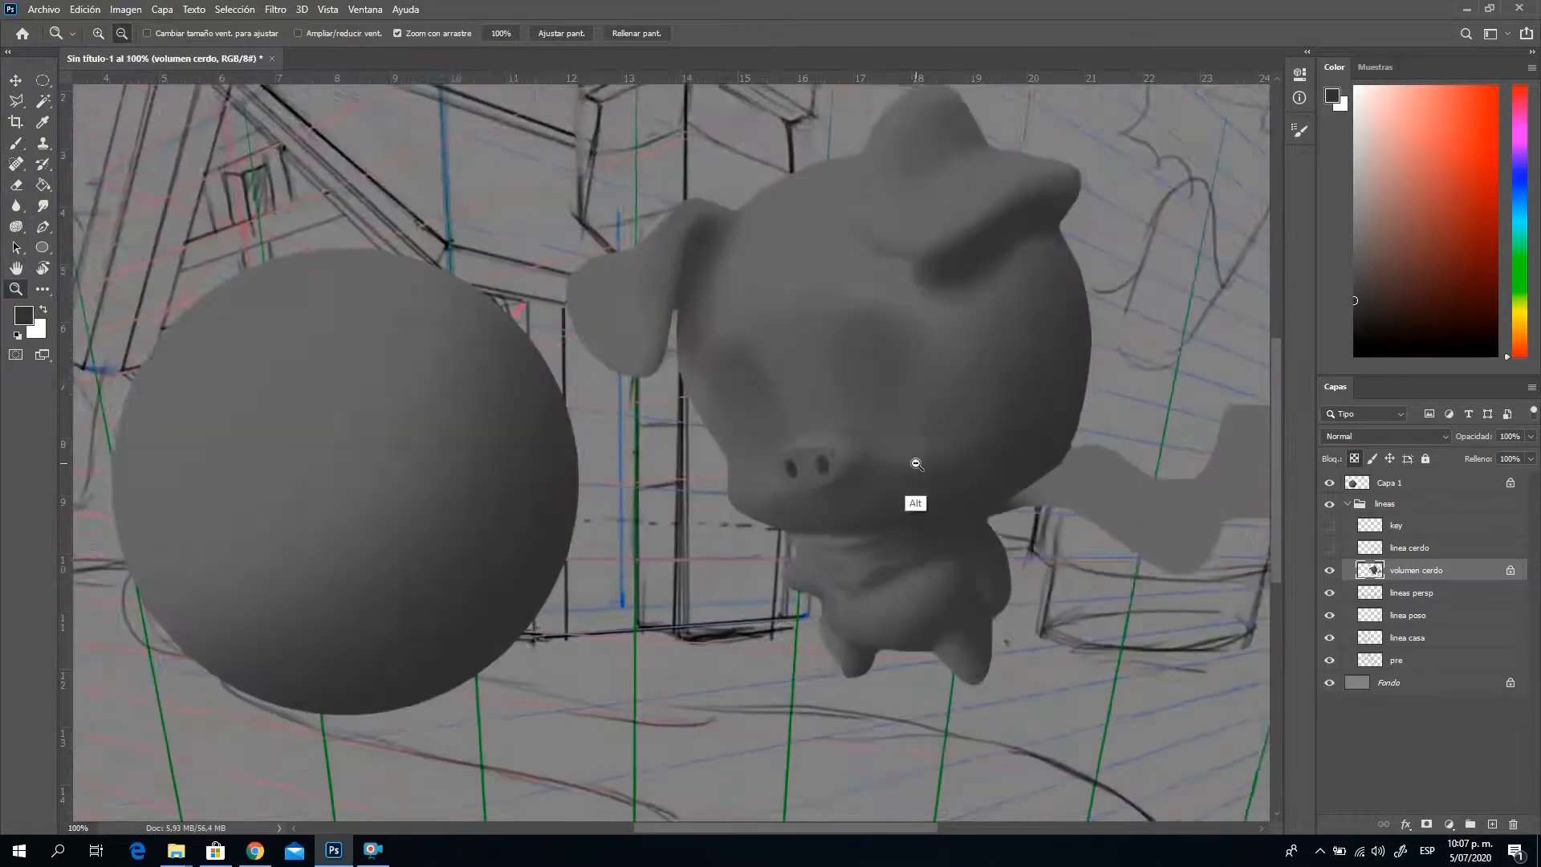
drag(916, 464, 555, 217)
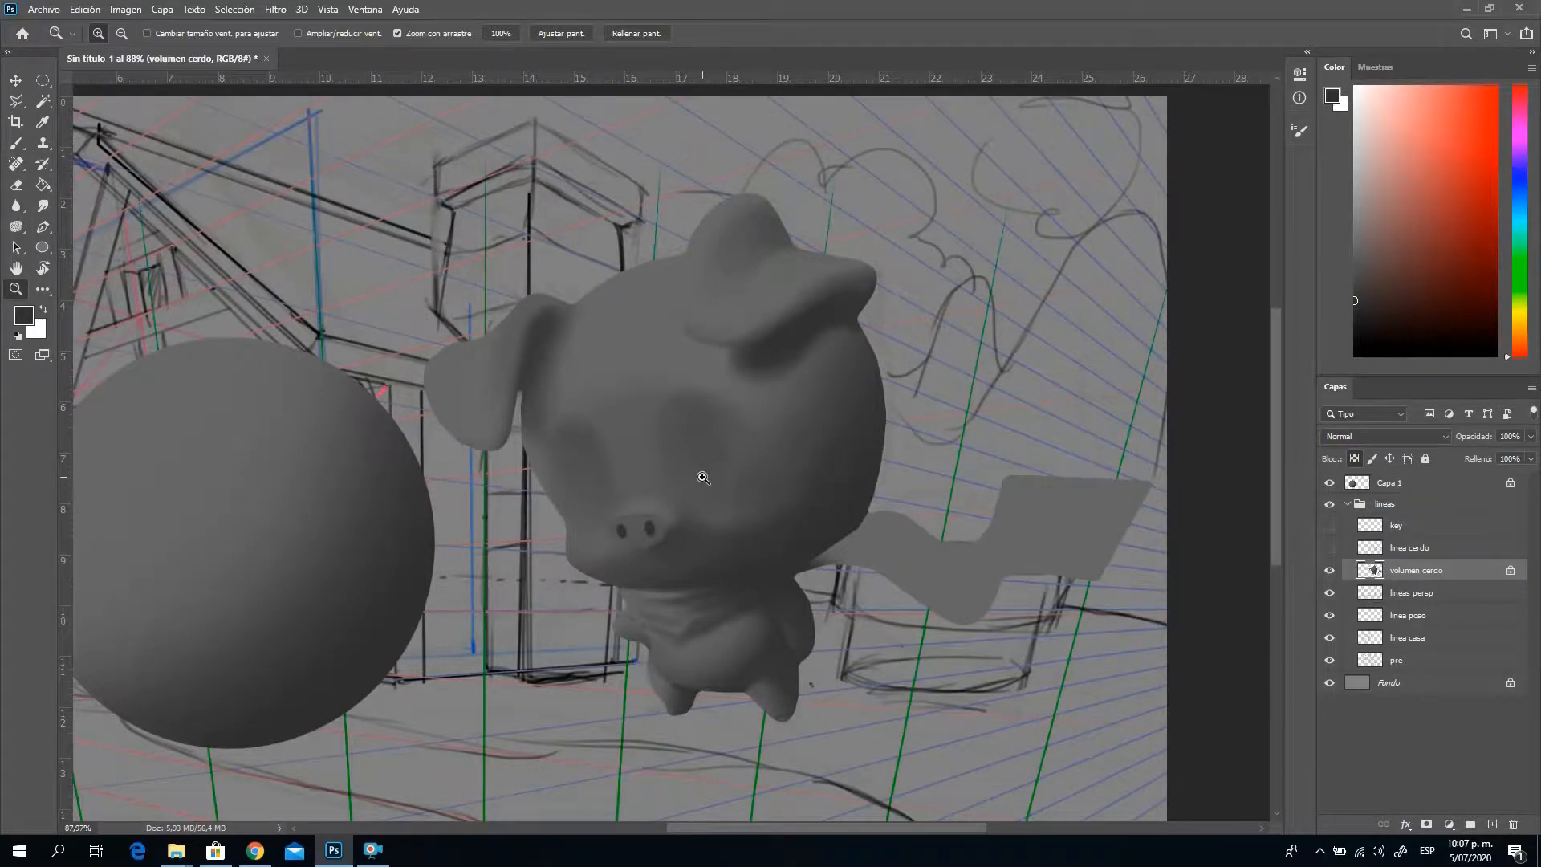
drag(707, 479, 742, 505)
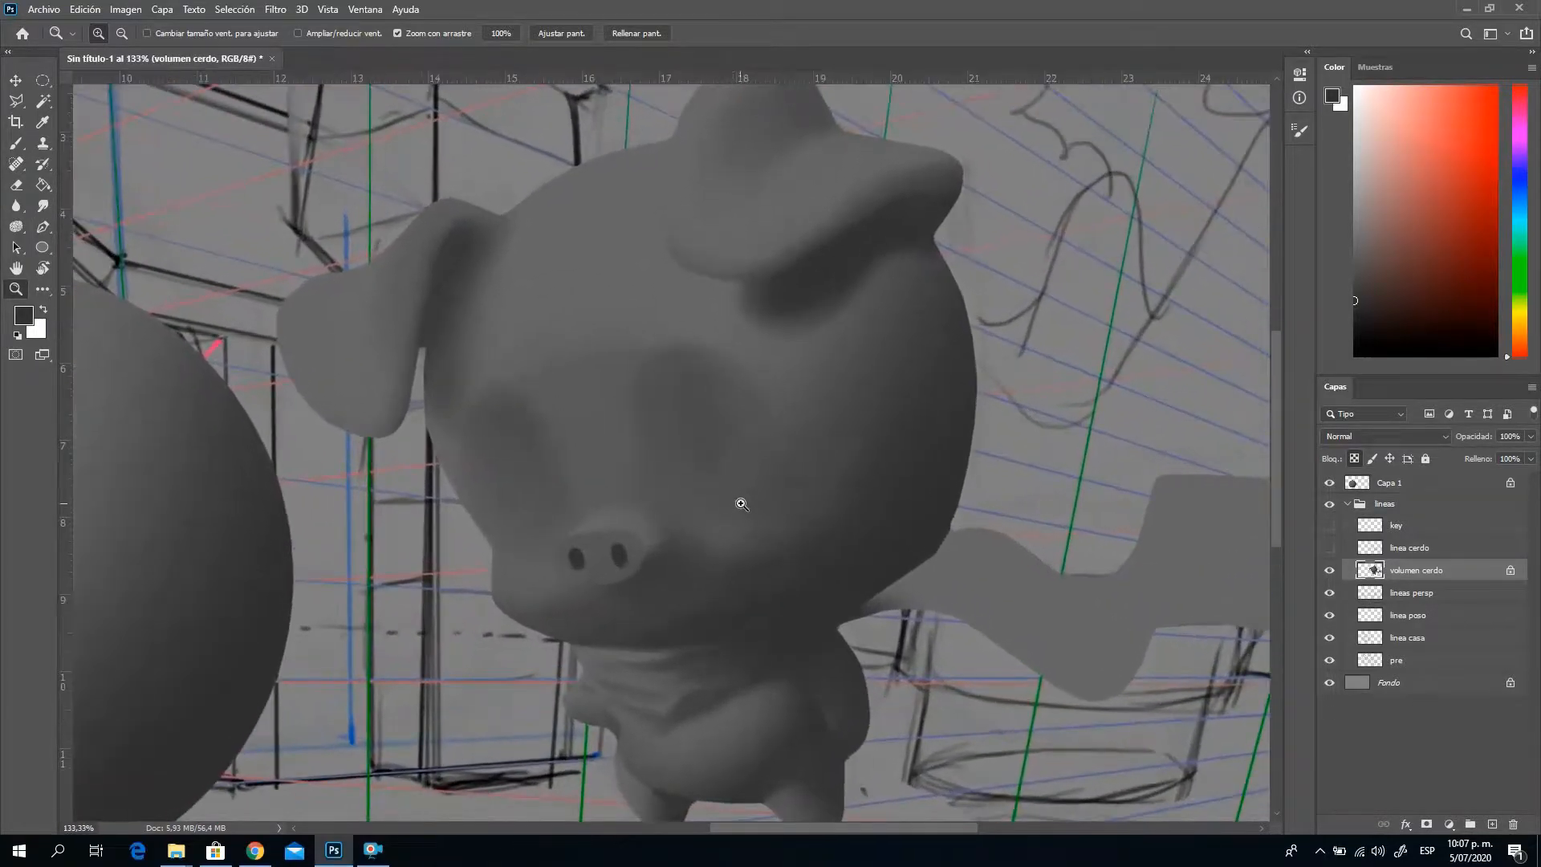
drag(667, 578, 698, 586)
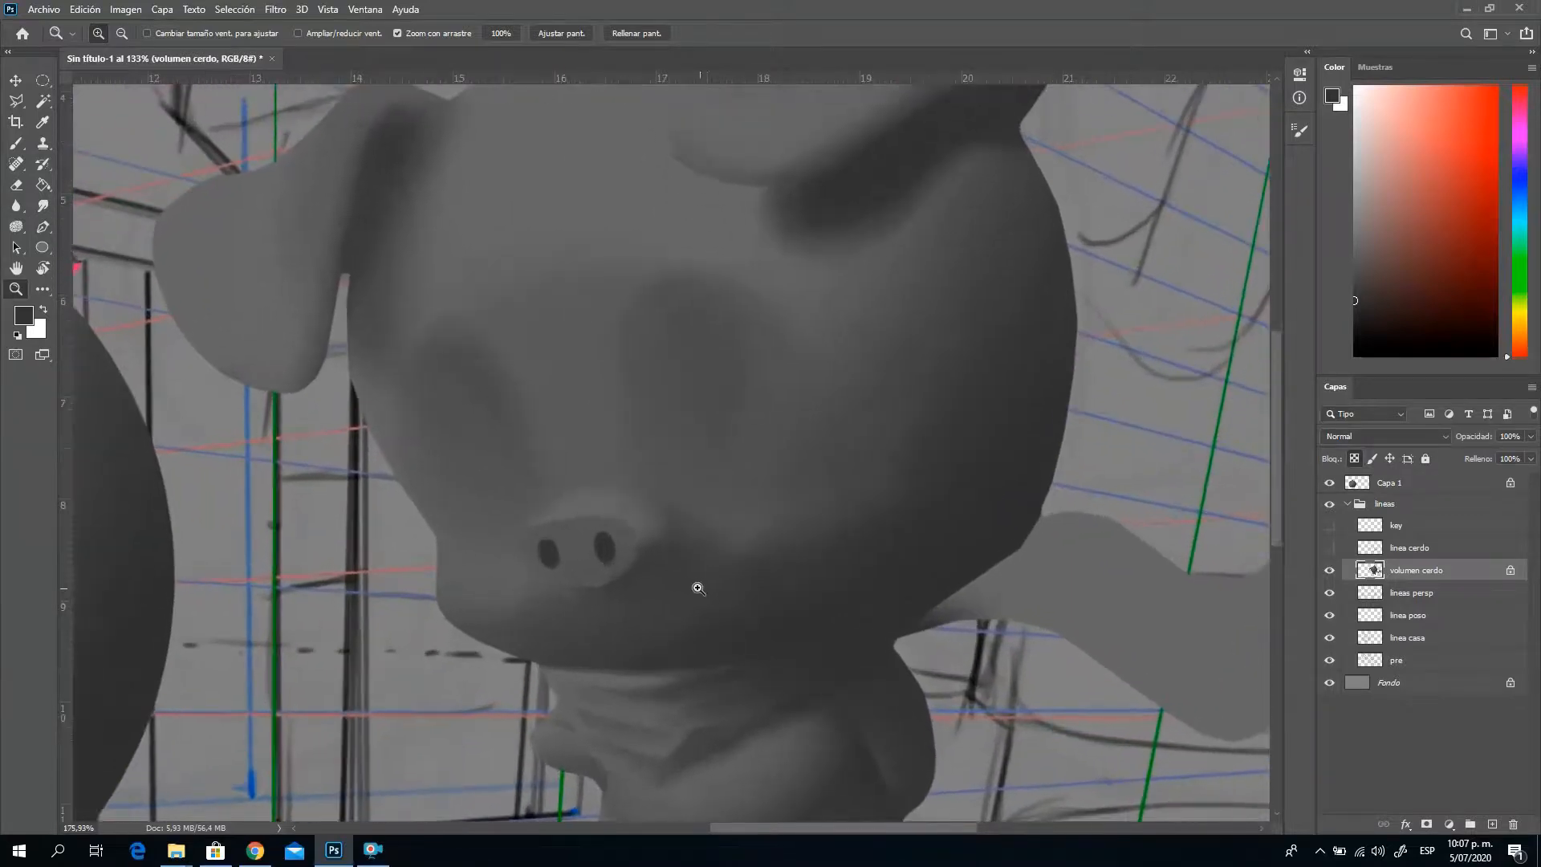
click(1330, 549)
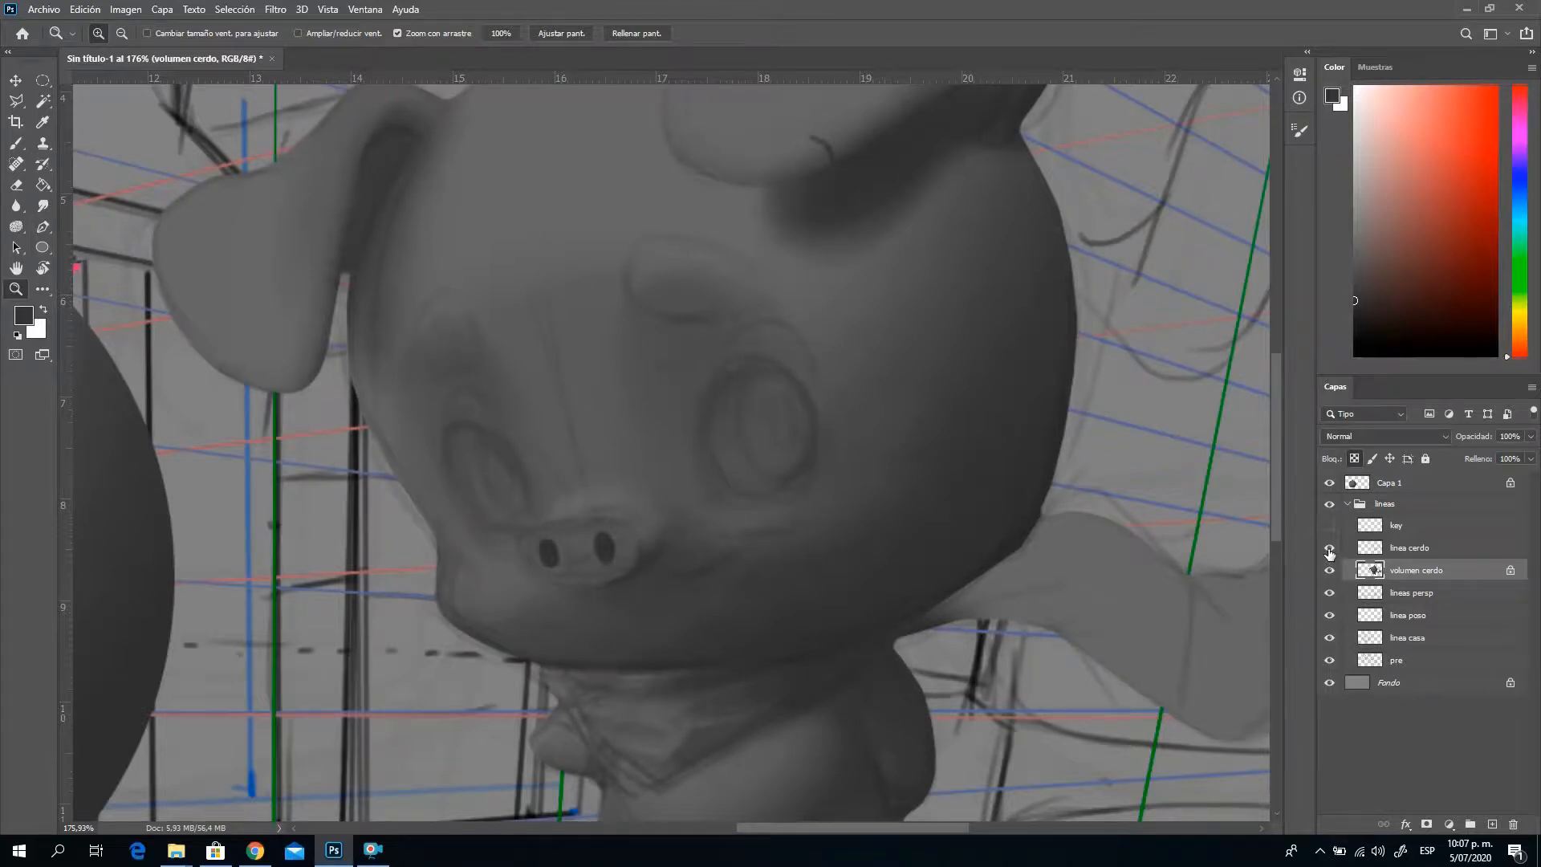
click(1330, 548)
click(1330, 549)
Sample gray from the forehead and make a lasso selection around both eyes, following the linea cerdo sketch
click(16, 142)
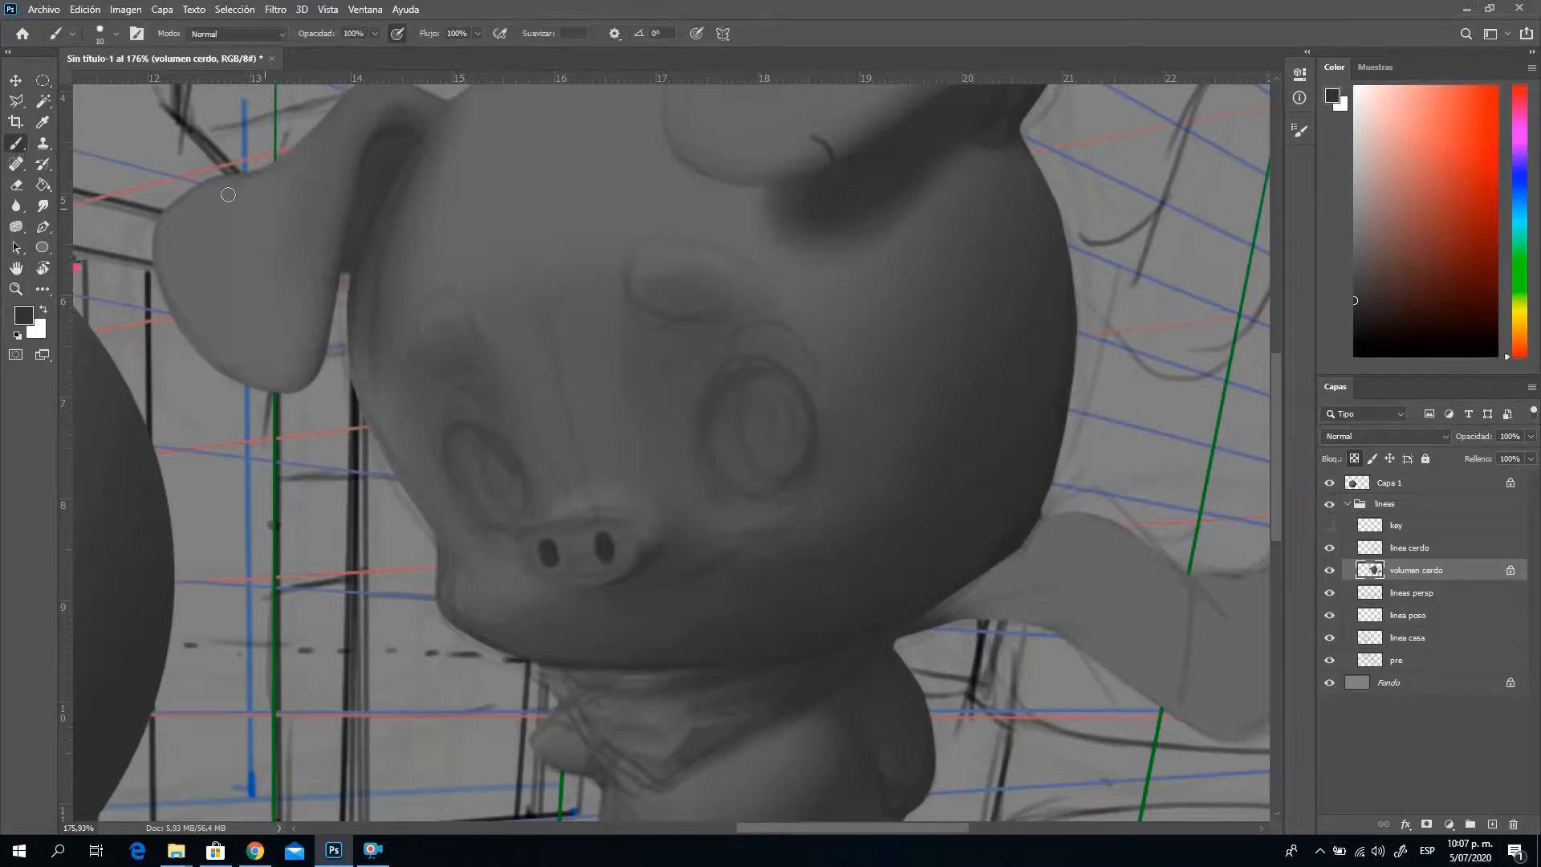
alt+click(499, 177)
right_click(756, 407)
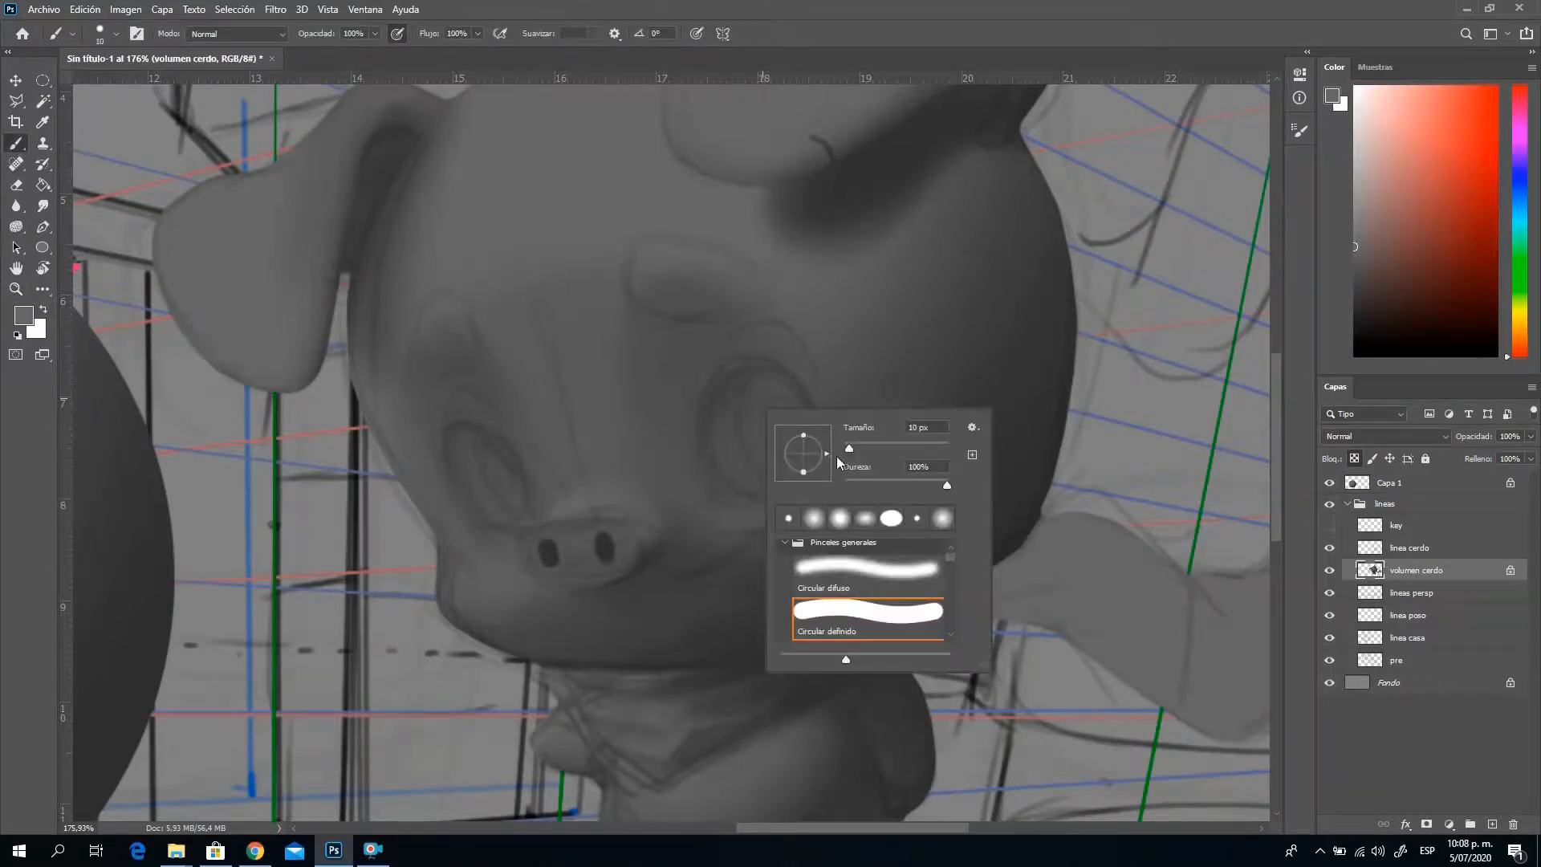
key(l)
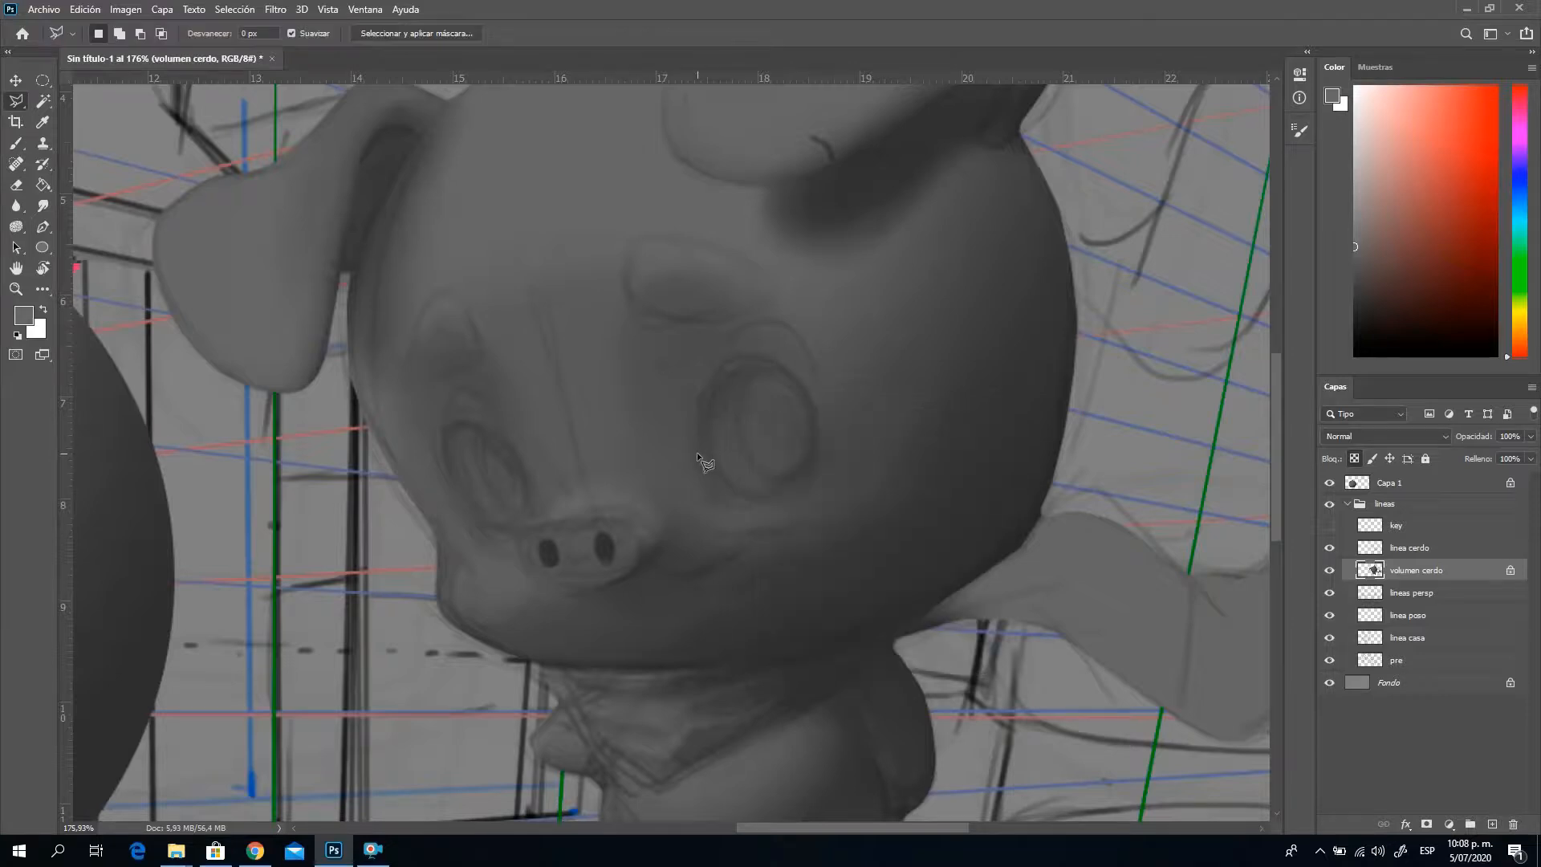
mouse_move(695, 403)
mouse_down()
mouse_move(721, 339)
mouse_move(770, 320)
mouse_up()
drag(823, 407, 818, 456)
drag(741, 497, 696, 447)
key(shift)
drag(477, 515, 436, 441)
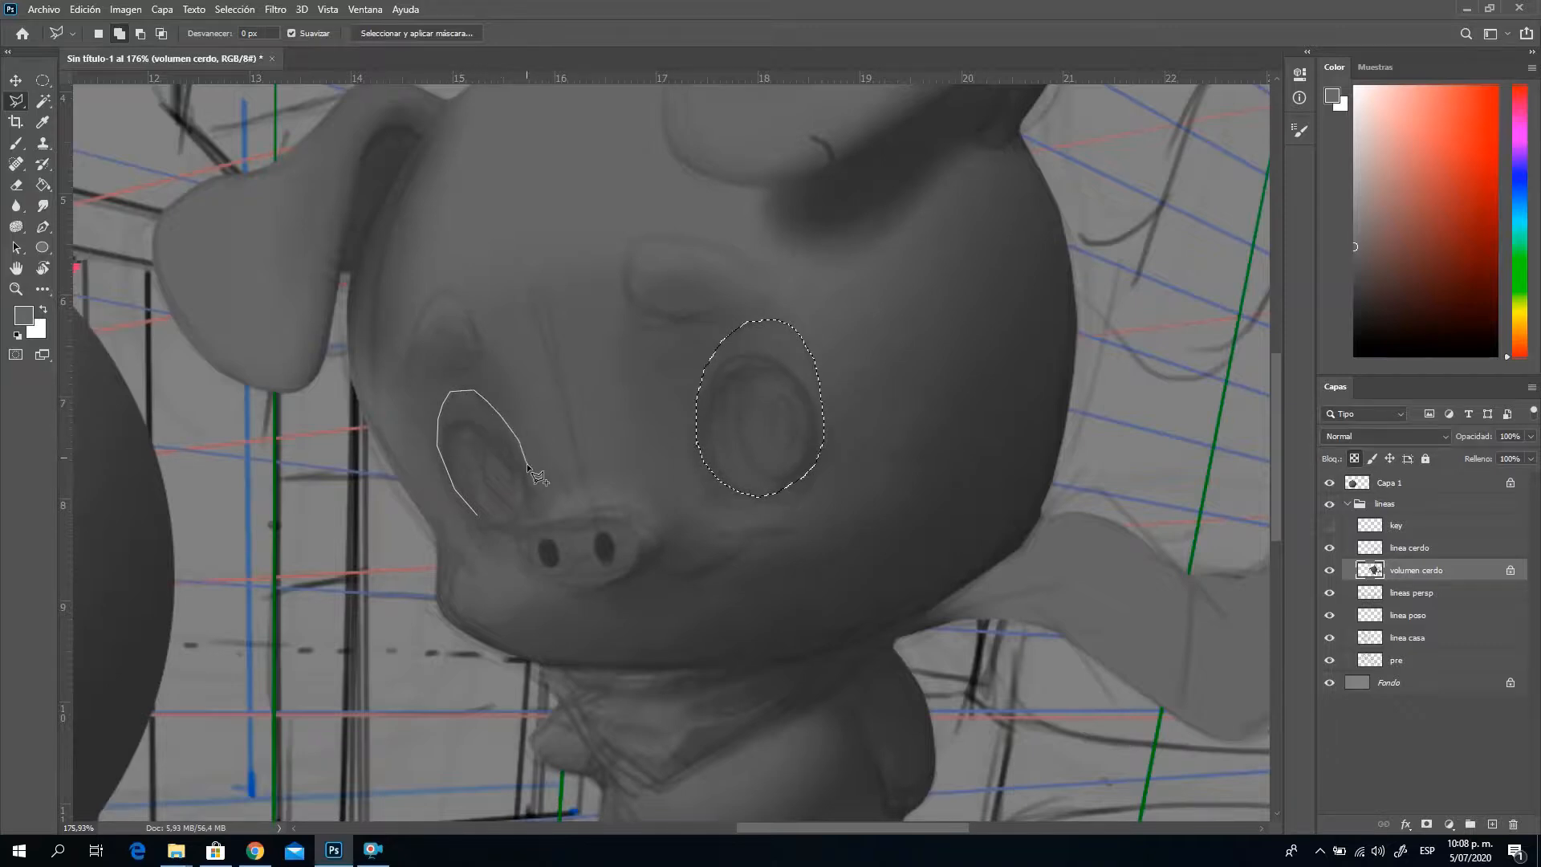
mouse_move(535, 497)
mouse_down()
mouse_move(487, 528)
mouse_move(451, 493)
mouse_move(436, 437)
mouse_move(483, 453)
mouse_up()
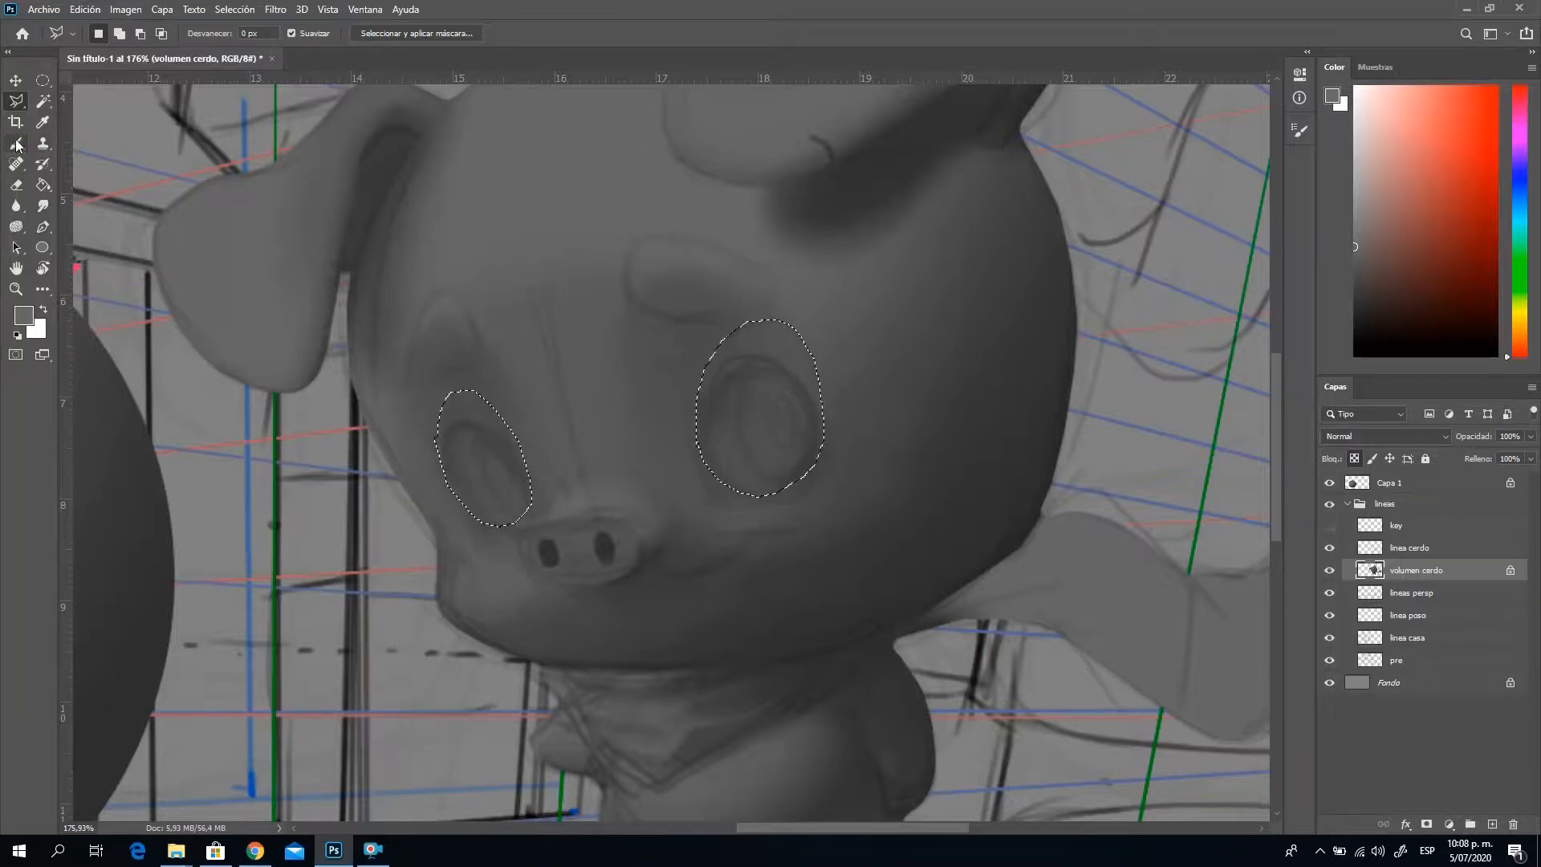
Paint the selected eyes with the forehead gray using a 45 px brush, enlarging it to 73 px at 18% hardness for soft shading
key(b)
right_click(768, 407)
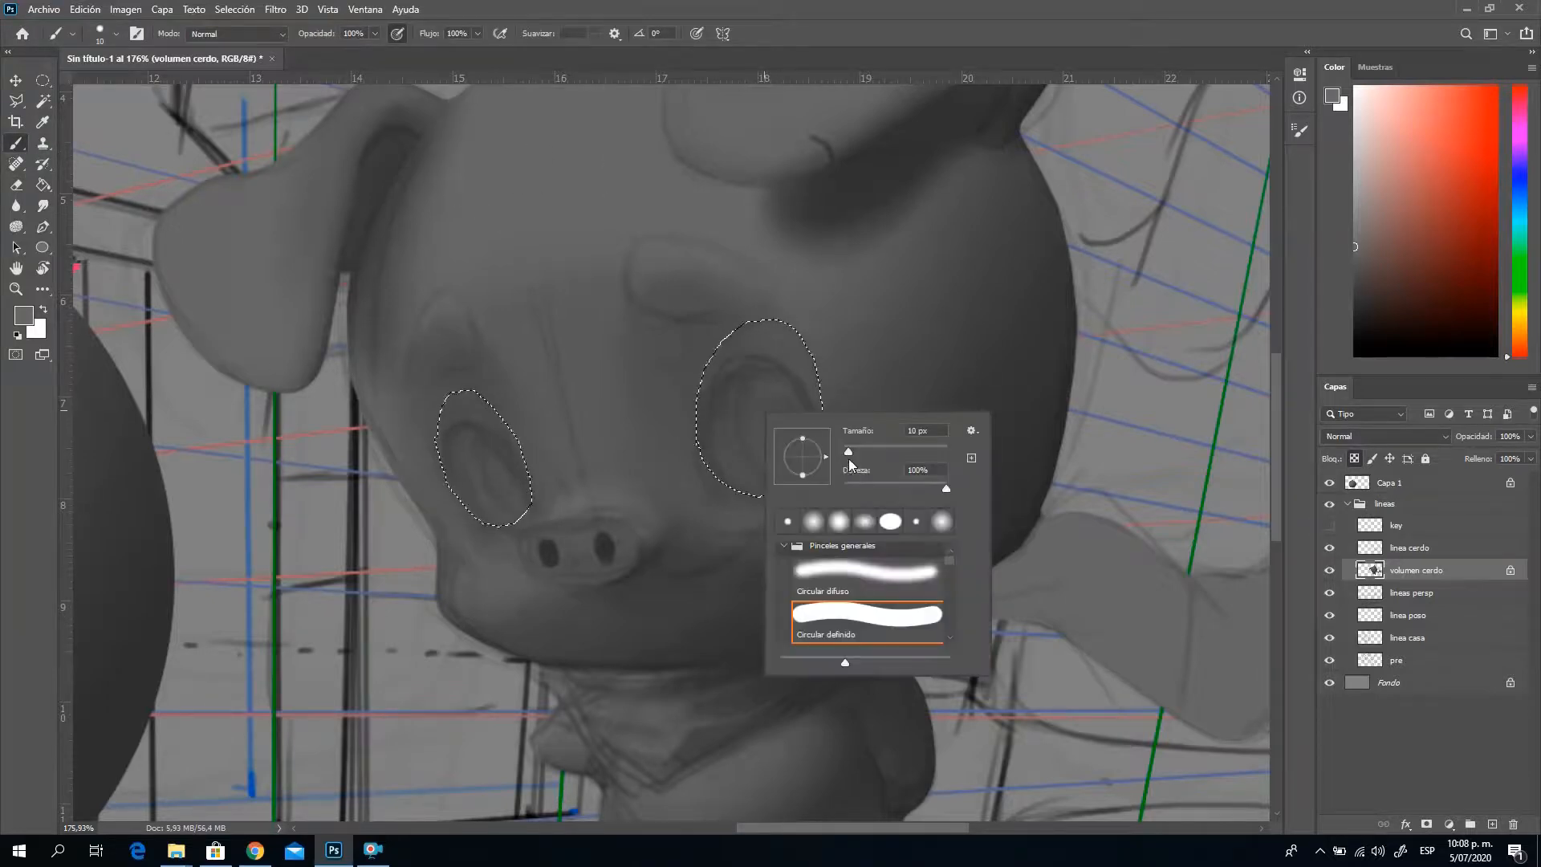
drag(848, 450, 866, 450)
text(45)
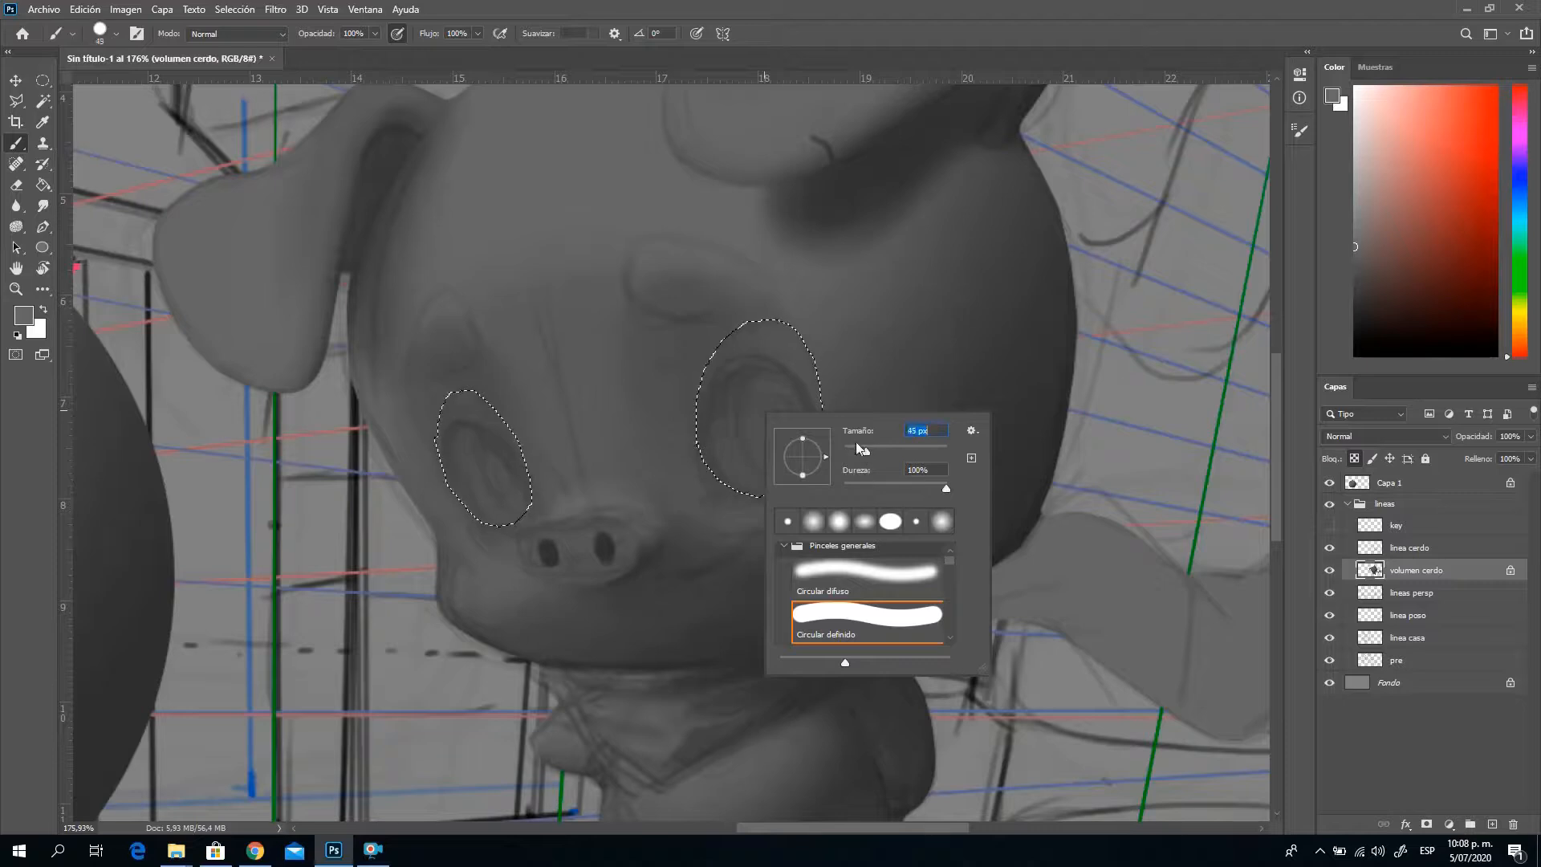
key(Return)
mouse_move(725, 404)
mouse_down()
mouse_move(730, 354)
mouse_move(727, 377)
mouse_move(744, 380)
mouse_up()
right_click(746, 382)
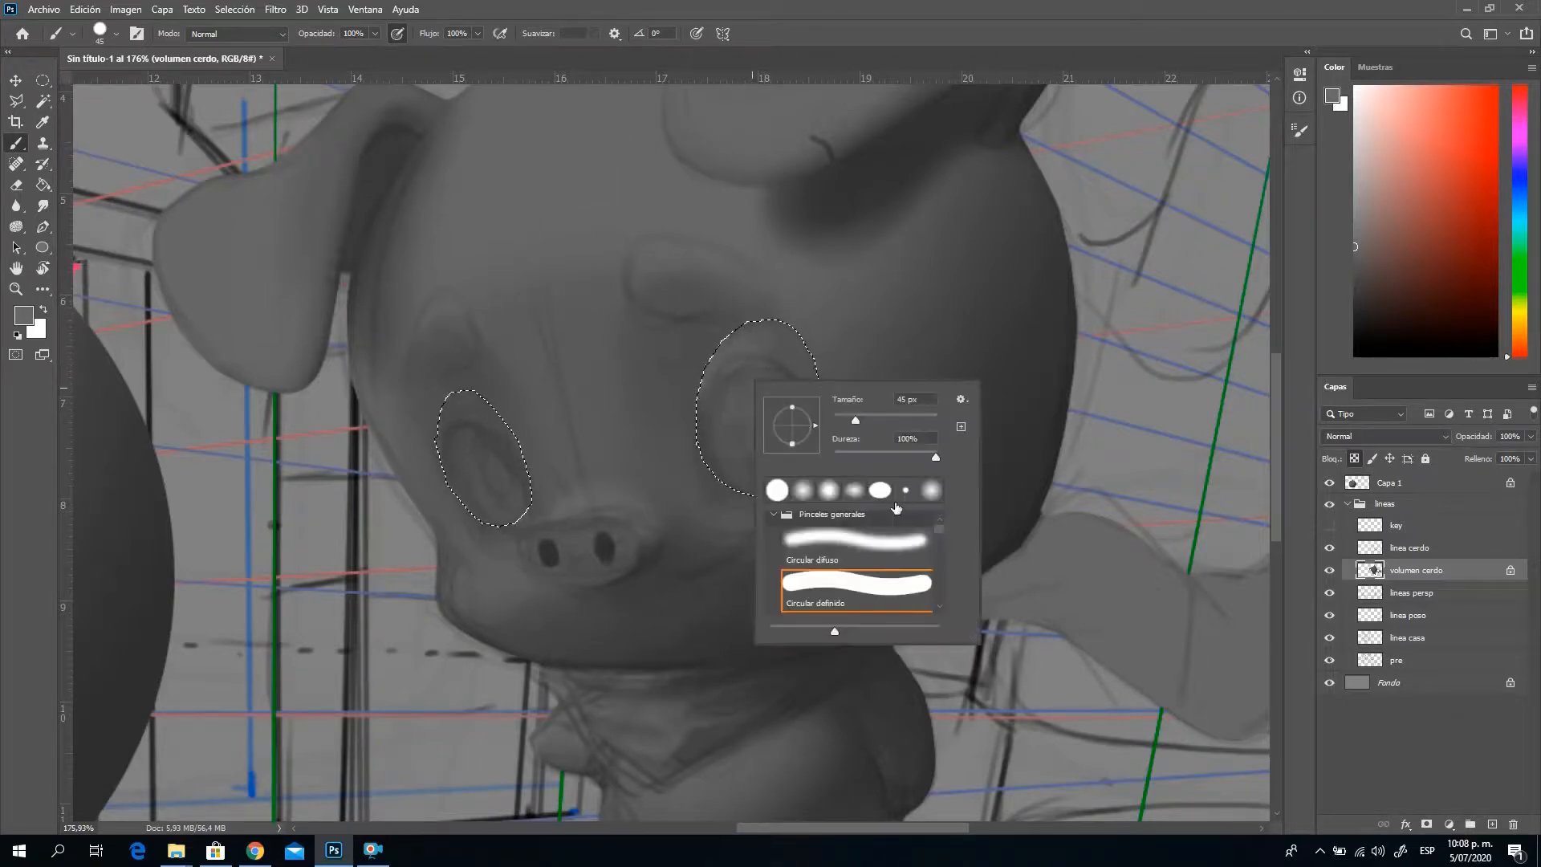
mouse_move(822, 456)
mouse_down()
mouse_move(849, 462)
mouse_move(861, 419)
mouse_up()
key(Return)
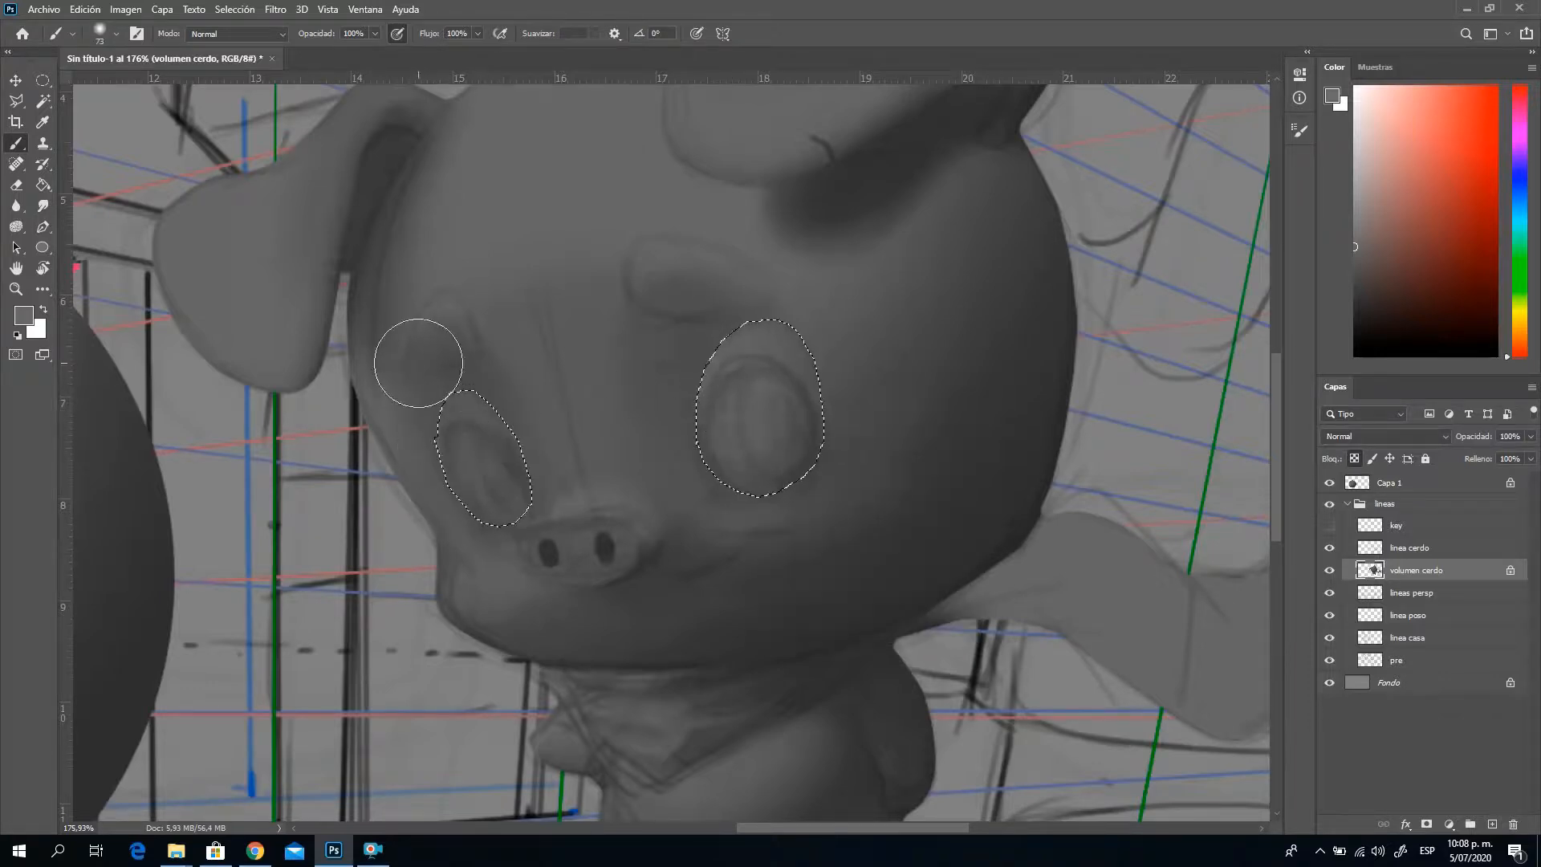
Shade the lower side of both eyes with dark gray sampled from the cheek, deselect them, and hide the linea cerdo sketch
key(alt)
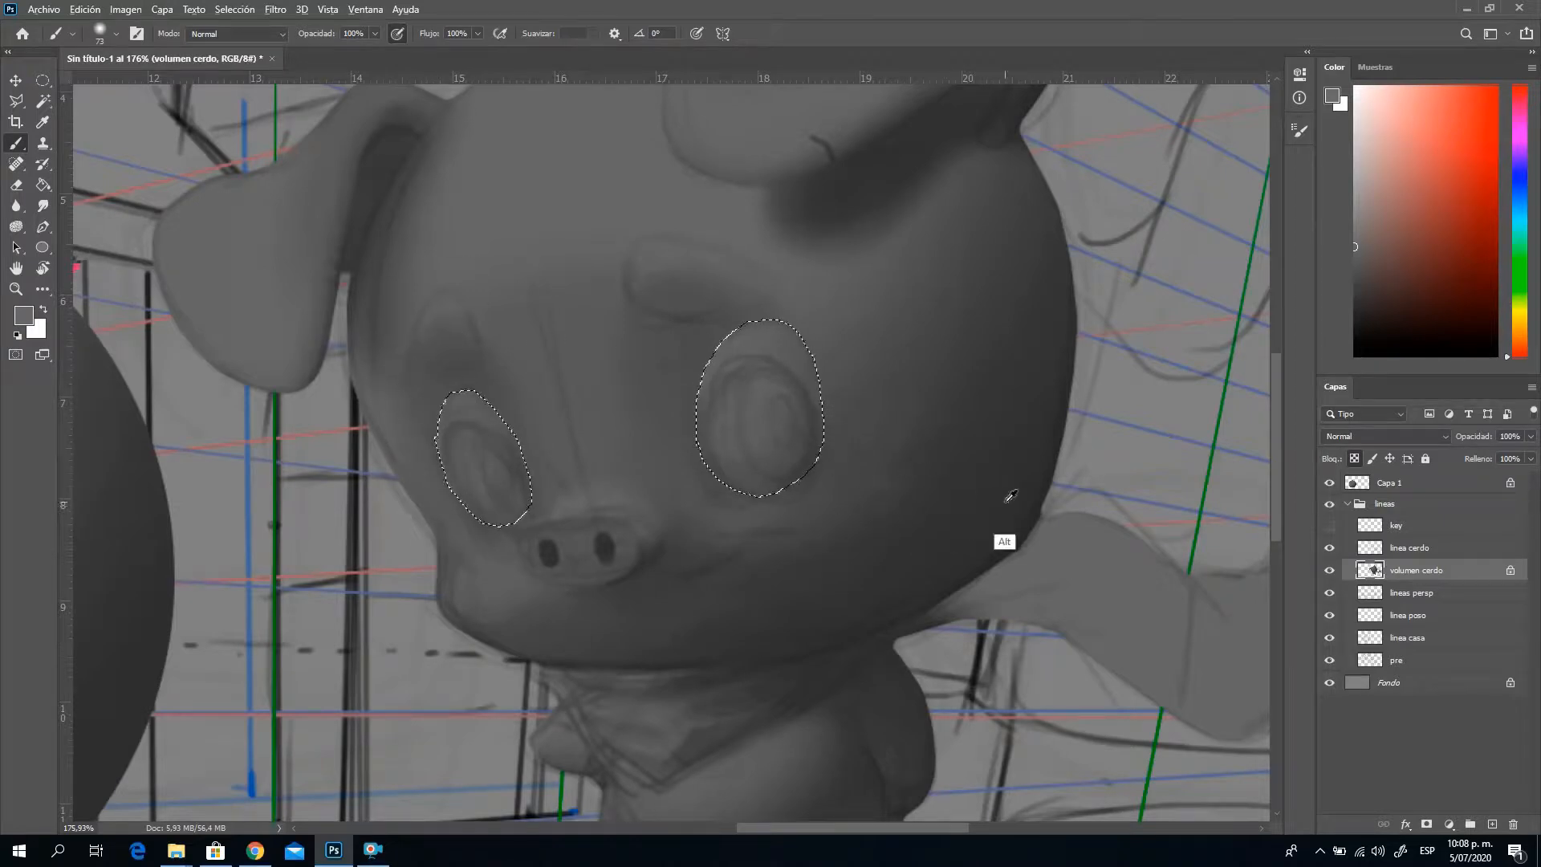
alt+click(922, 447)
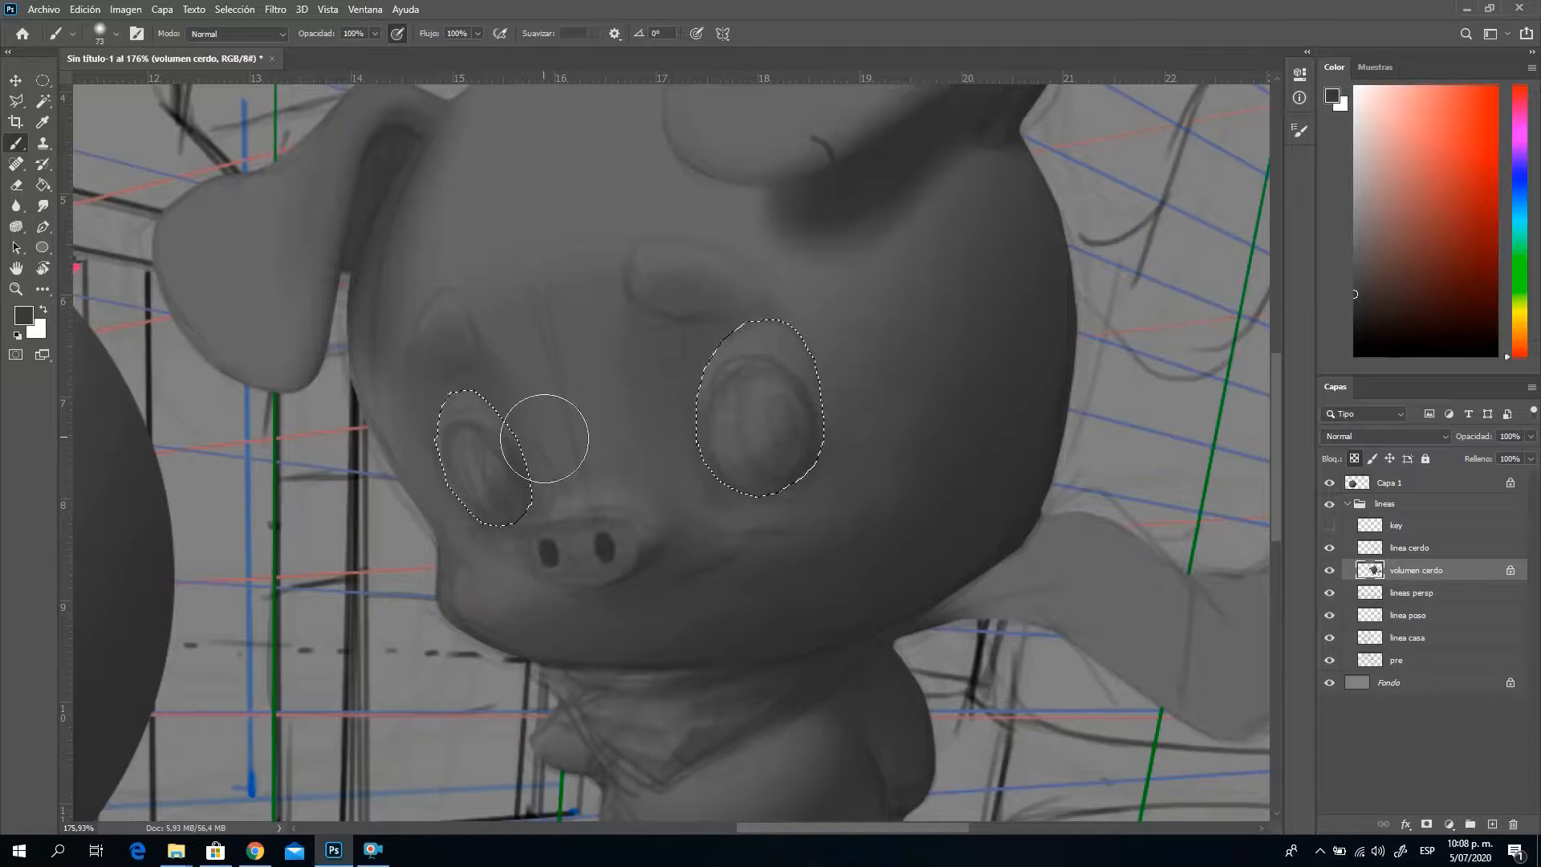
drag(795, 502, 772, 459)
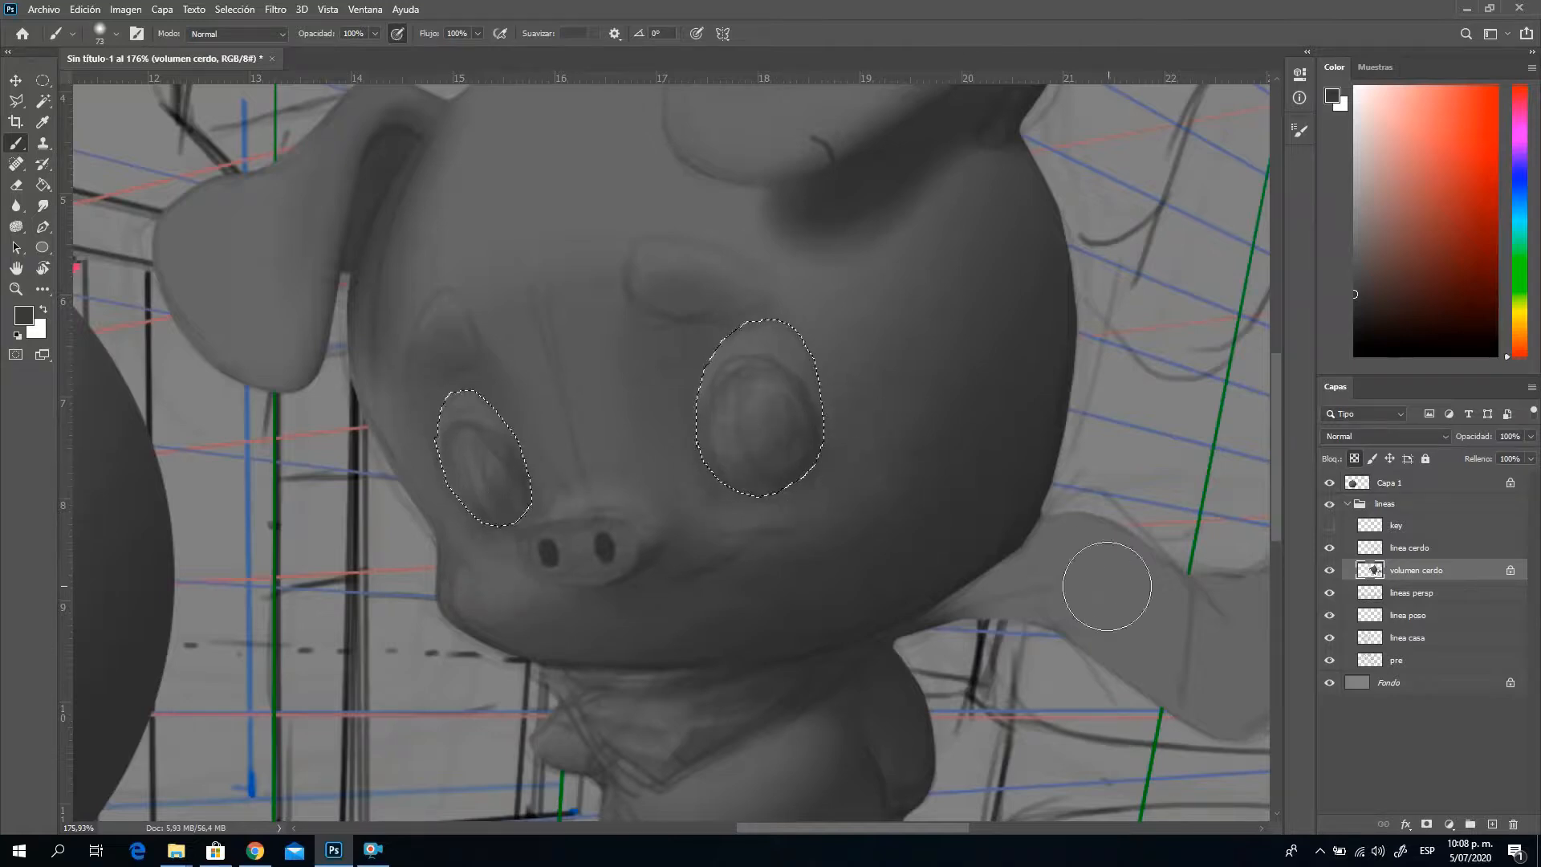
key(ctrl+d)
click(1331, 551)
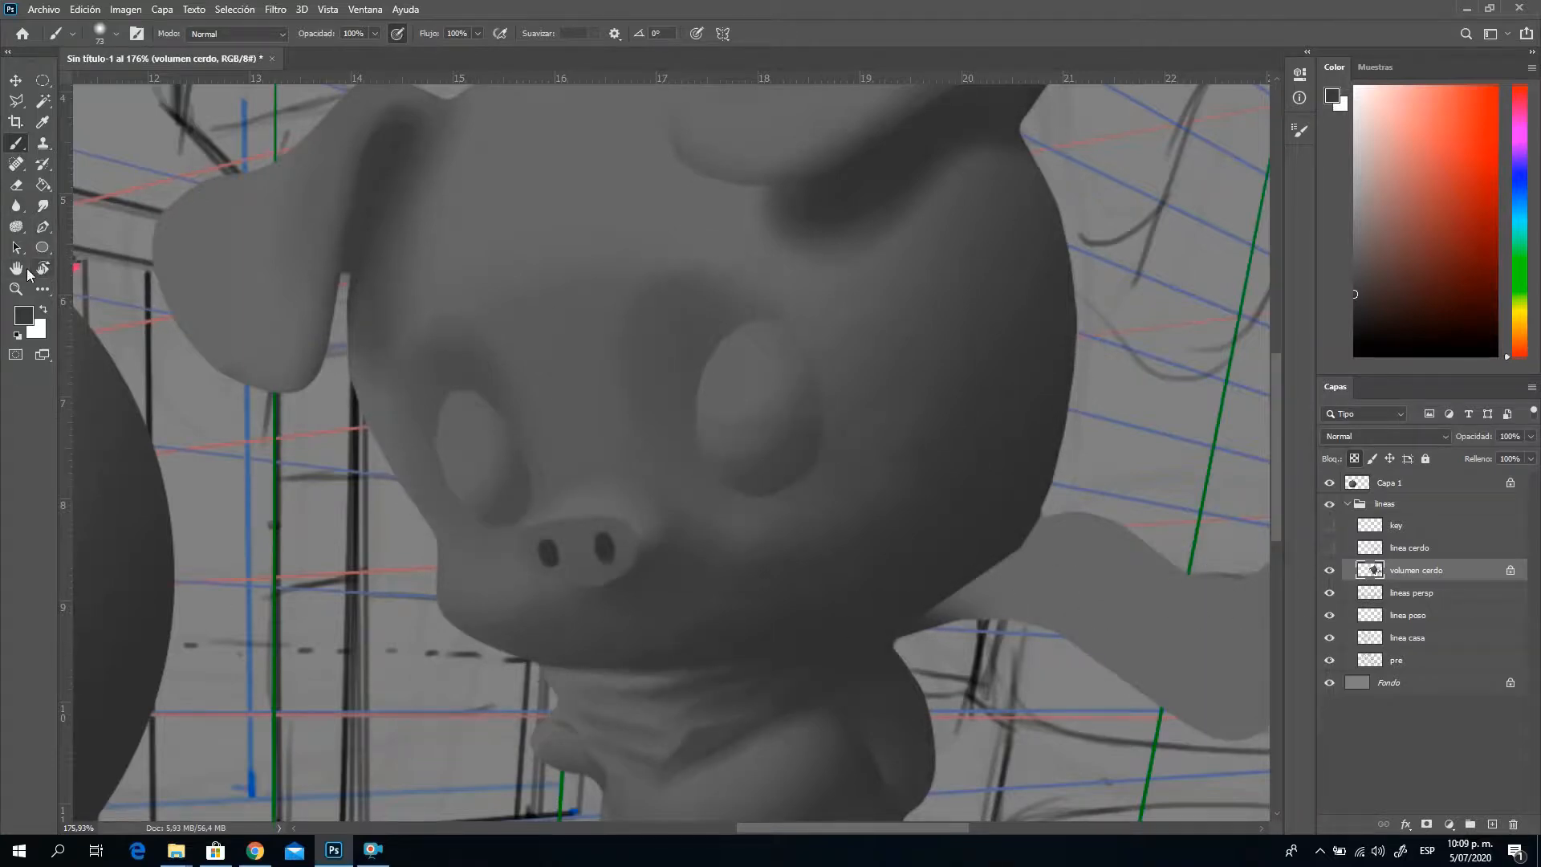
Show the linea cerdo sketch and paint a dark upper-lid line on the larger eye with a 4 px brush
click(15, 289)
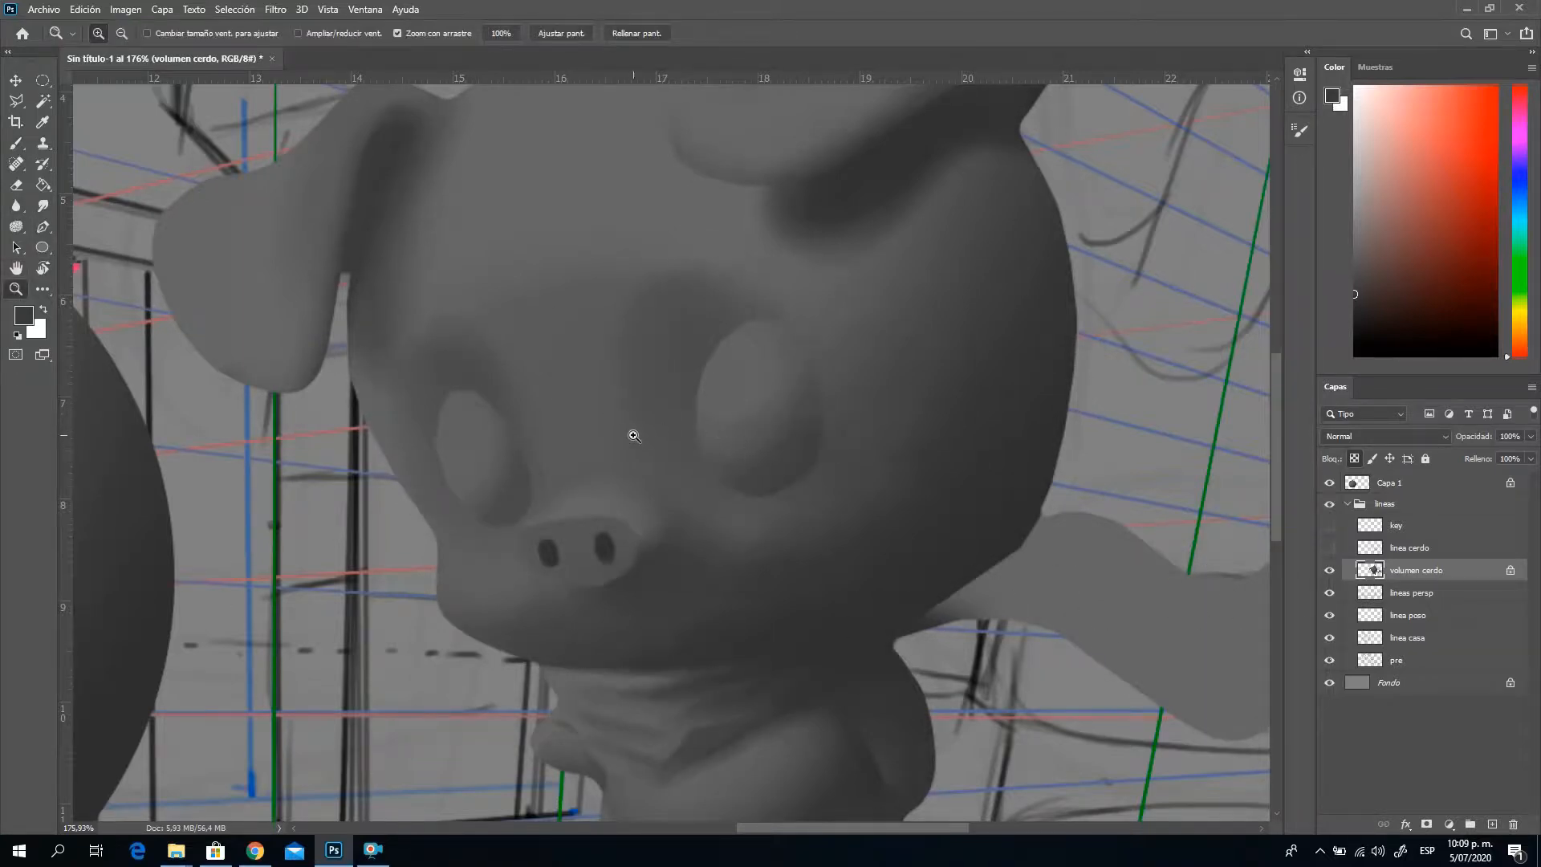
drag(634, 436, 726, 502)
click(1331, 549)
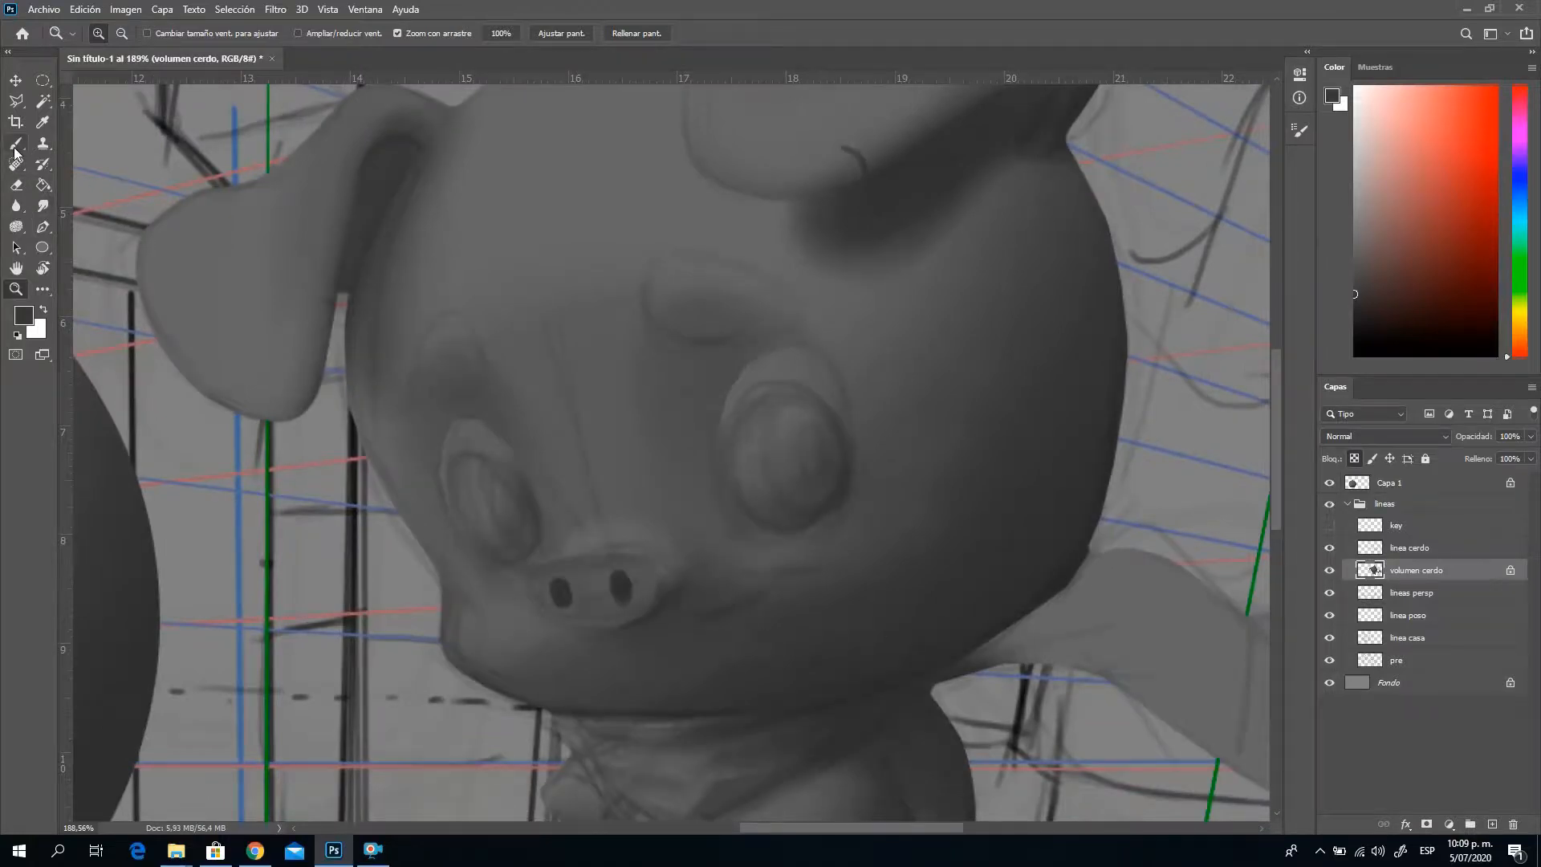
key(b)
right_click(827, 535)
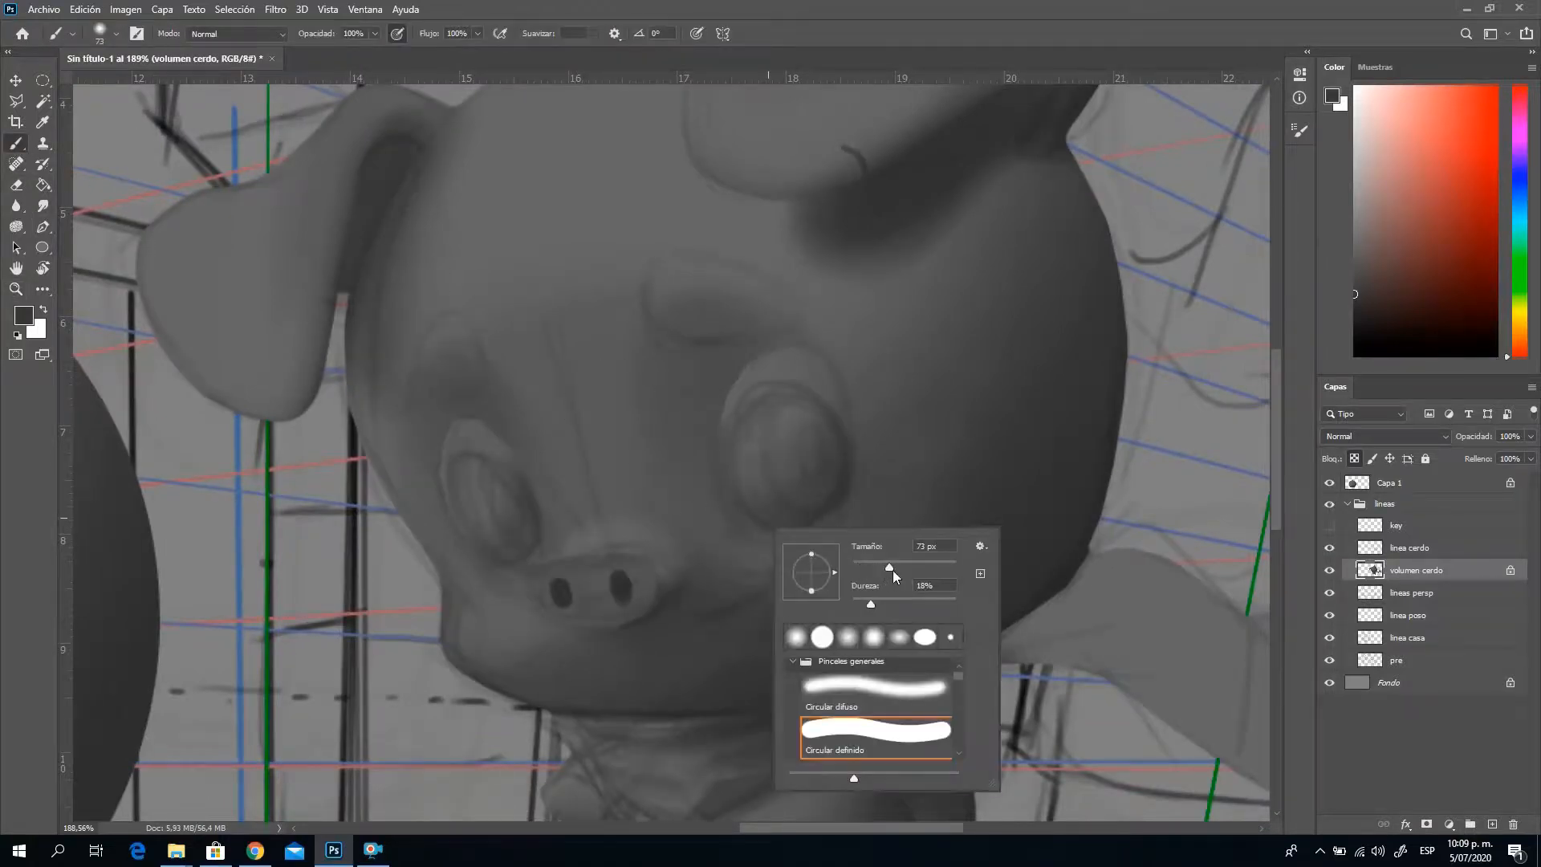
drag(880, 572, 861, 561)
text(4)
key(Return)
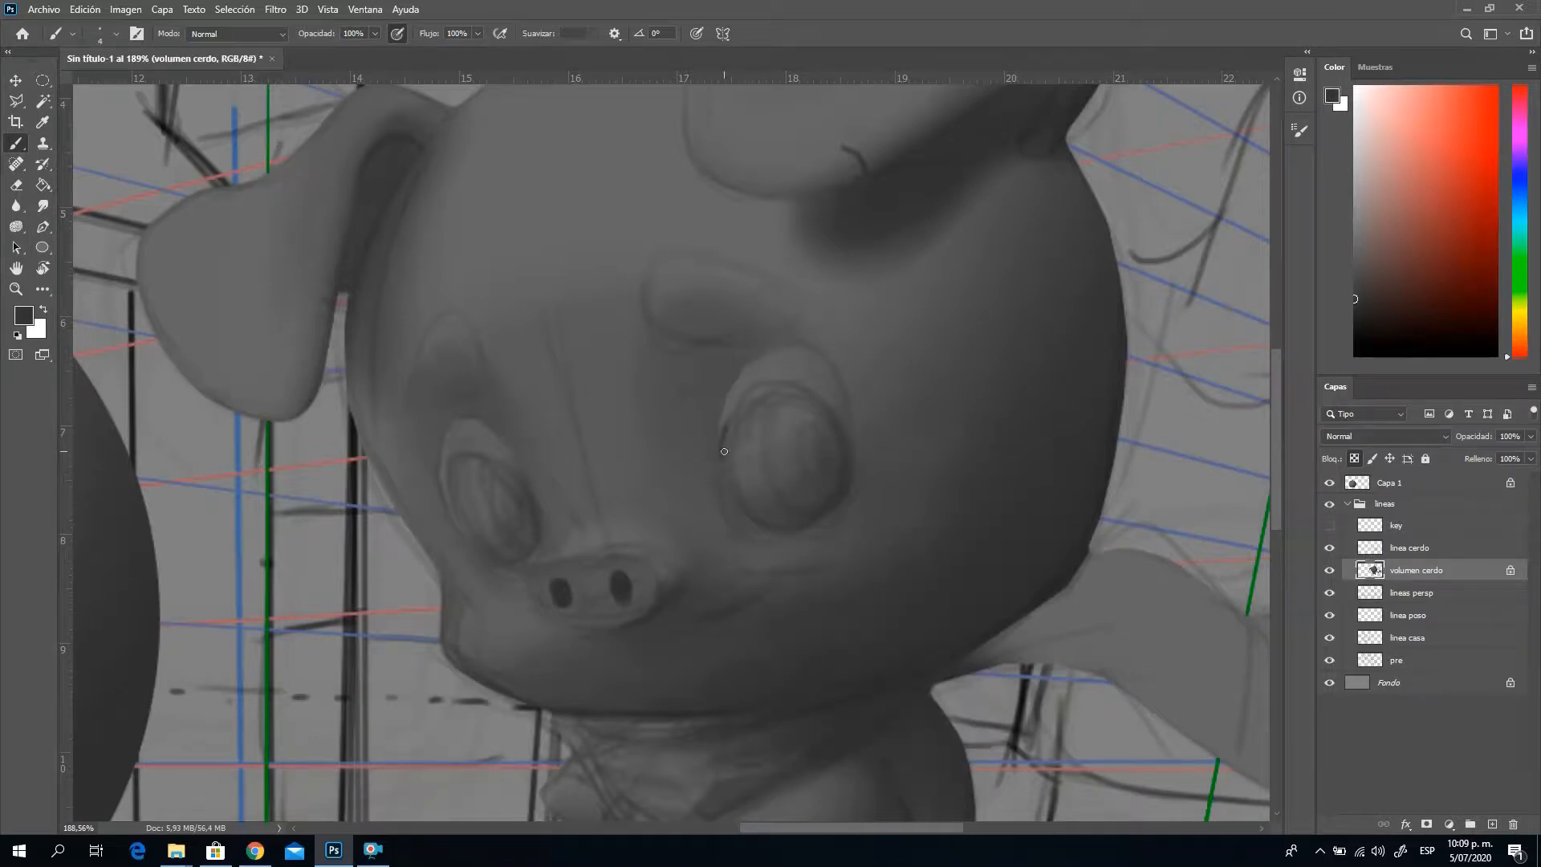
mouse_move(724, 451)
mouse_down()
mouse_move(748, 399)
mouse_move(729, 446)
mouse_up()
Raise the brush hardness to 100% and extend the dark upper-lid line across the larger eye and around the smaller eye
right_click(913, 479)
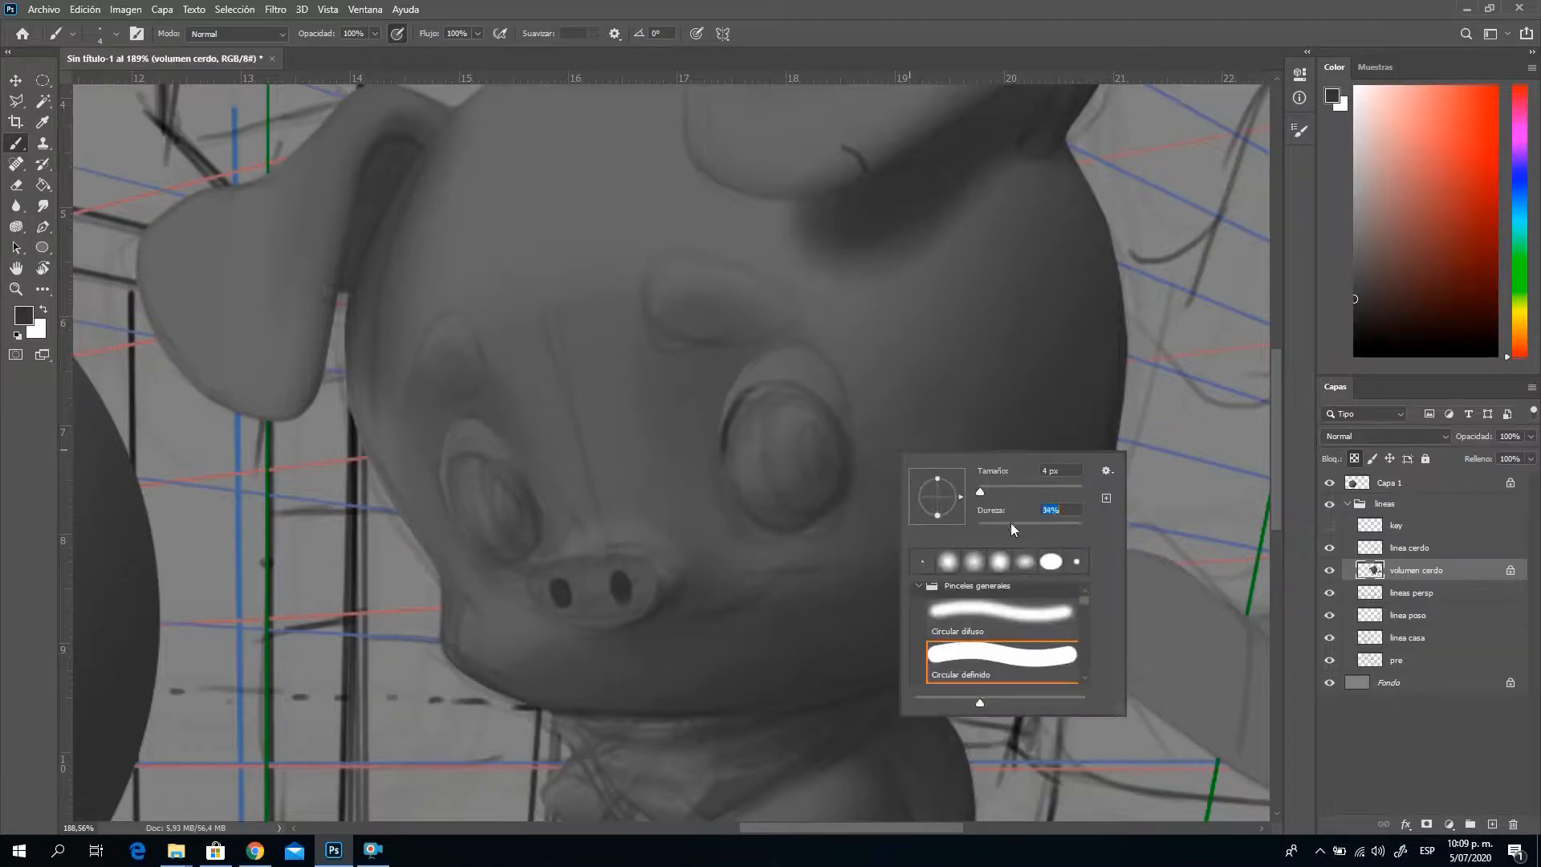
key(Tab)
key(Return)
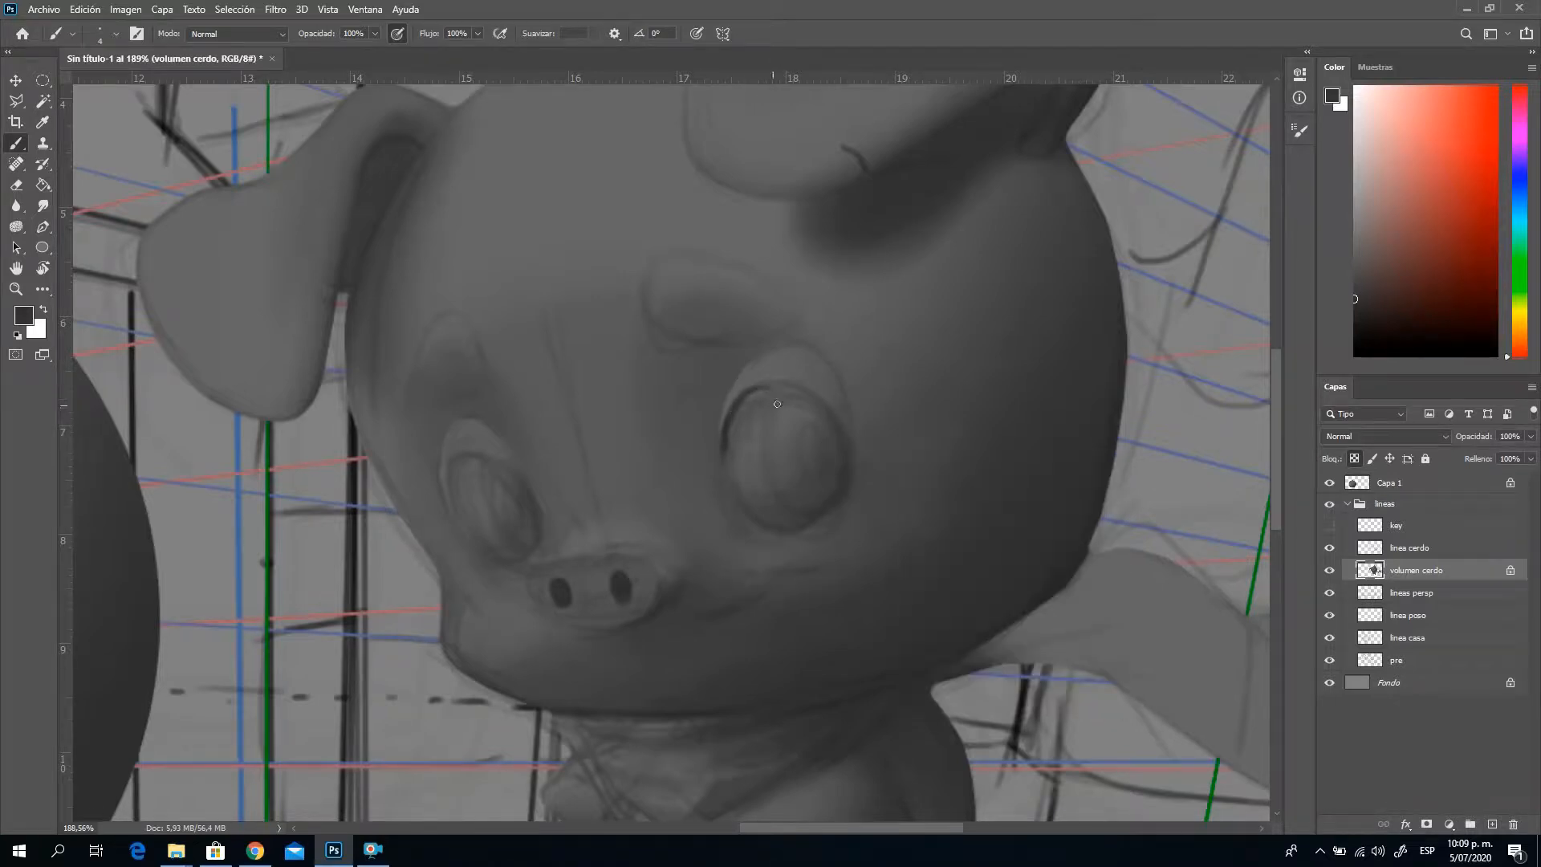
mouse_move(739, 407)
mouse_down()
mouse_move(780, 389)
mouse_move(817, 408)
mouse_move(736, 407)
mouse_move(765, 394)
mouse_up()
drag(451, 512, 450, 459)
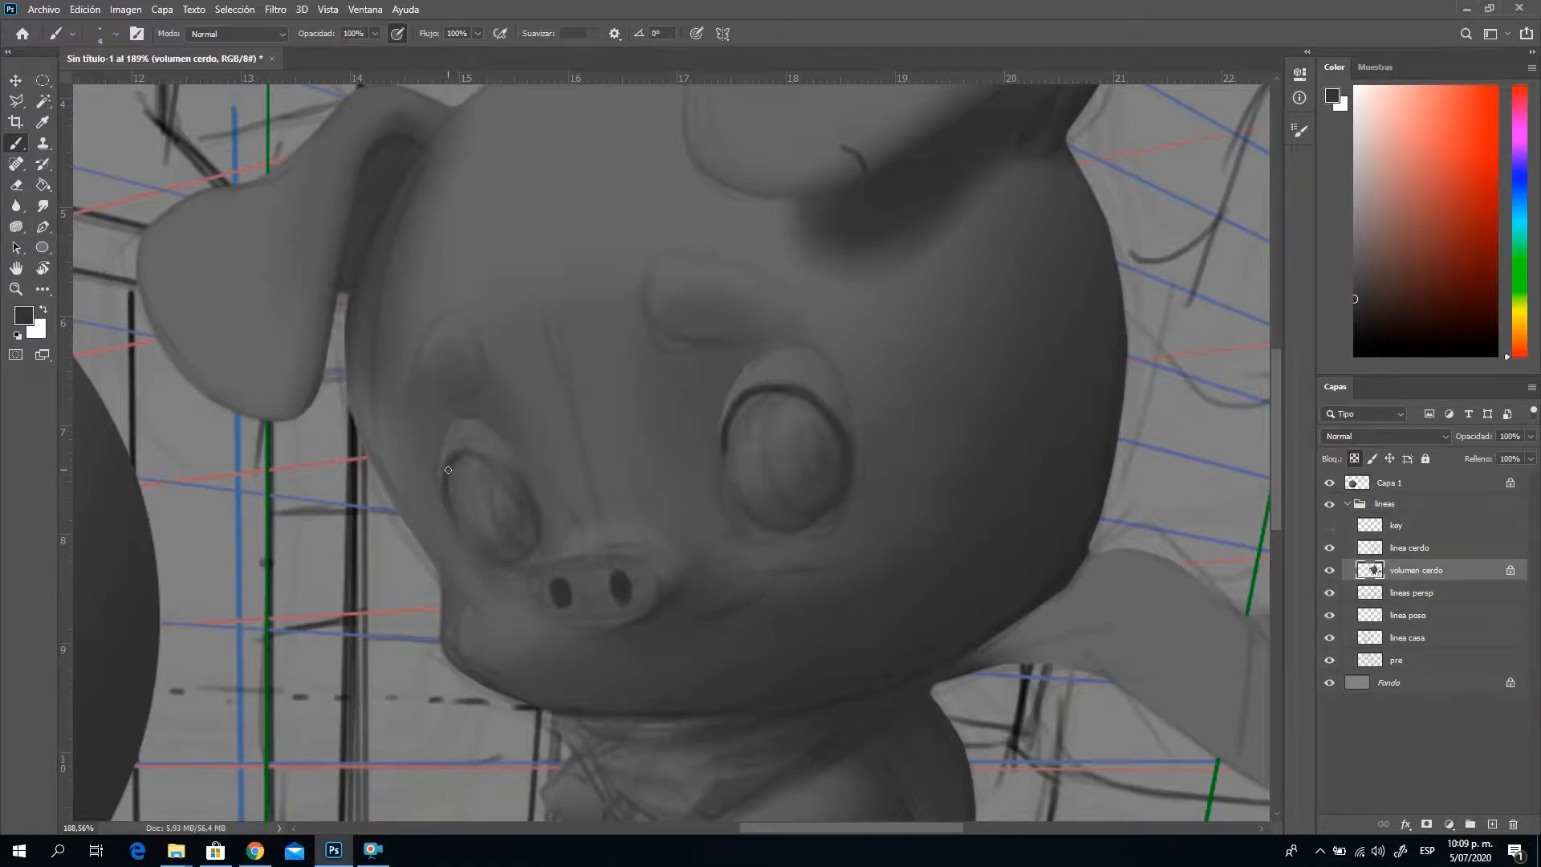
drag(511, 473, 474, 455)
Paint a light lower-lid rim under the eyes with gray sampled from the forehead, and hide the linea cerdo sketch
alt+click(484, 610)
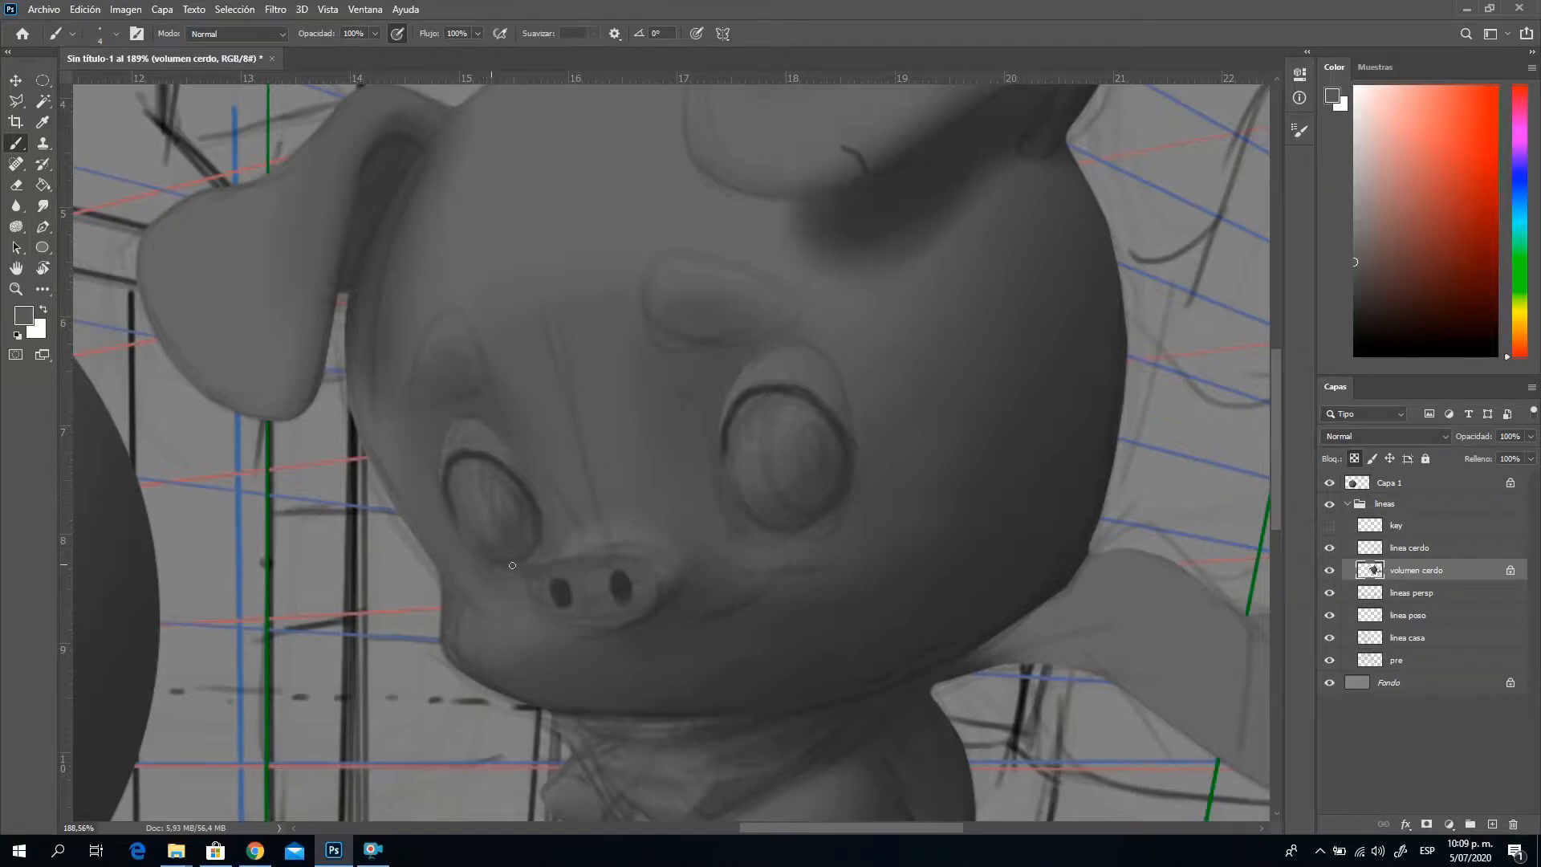
alt+click(509, 179)
drag(776, 527, 811, 517)
click(1330, 547)
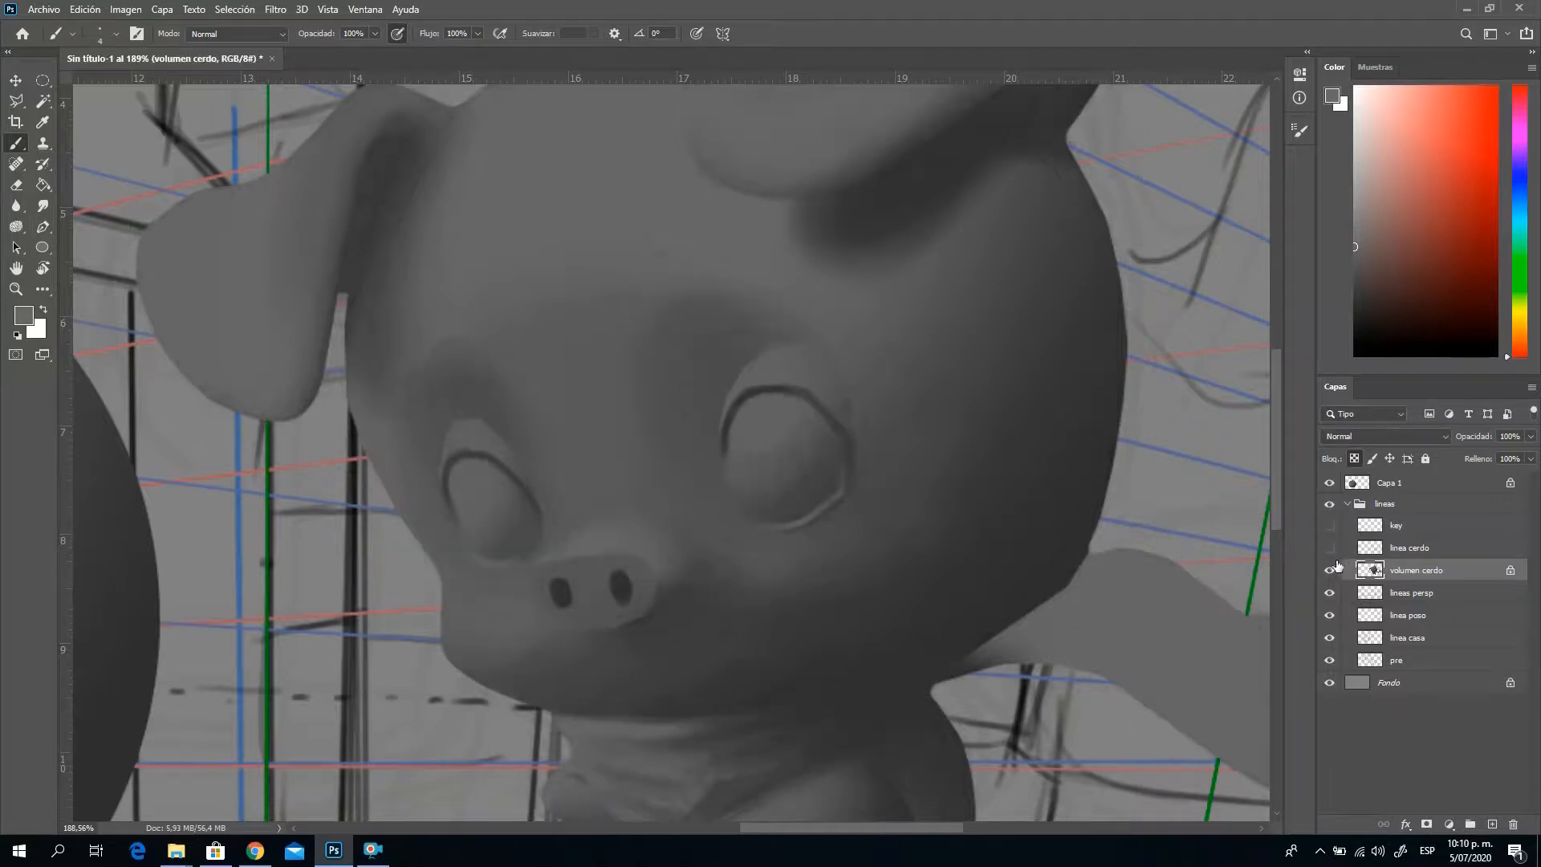
Blend the lid edges of both eyes with grays sampled around them, using a 7 px brush at 100% hardness
alt+click(832, 518)
right_click(900, 453)
drag(947, 472, 950, 472)
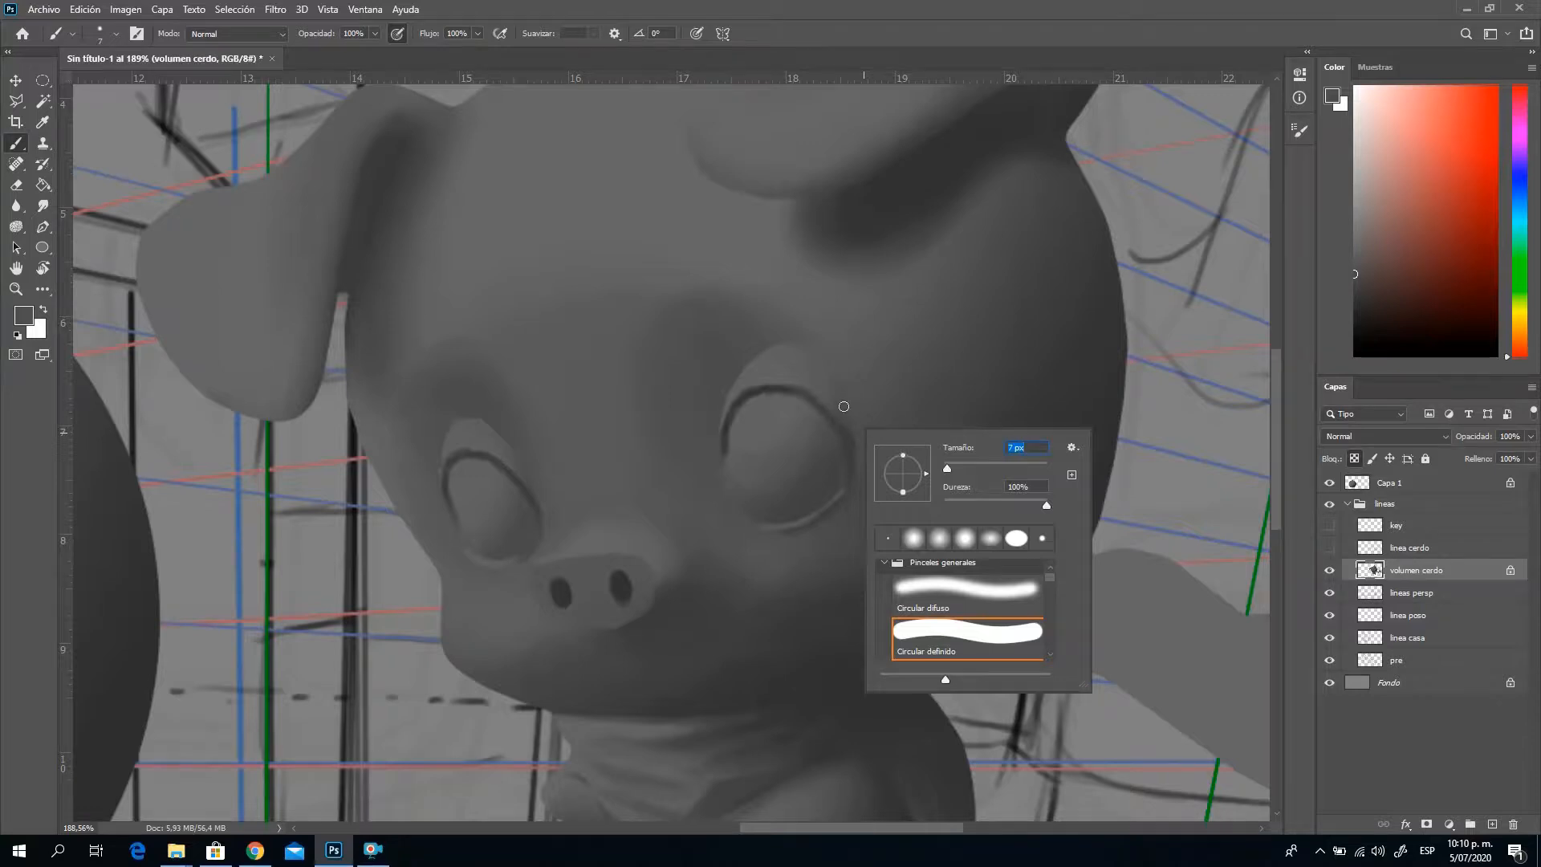
key(Return)
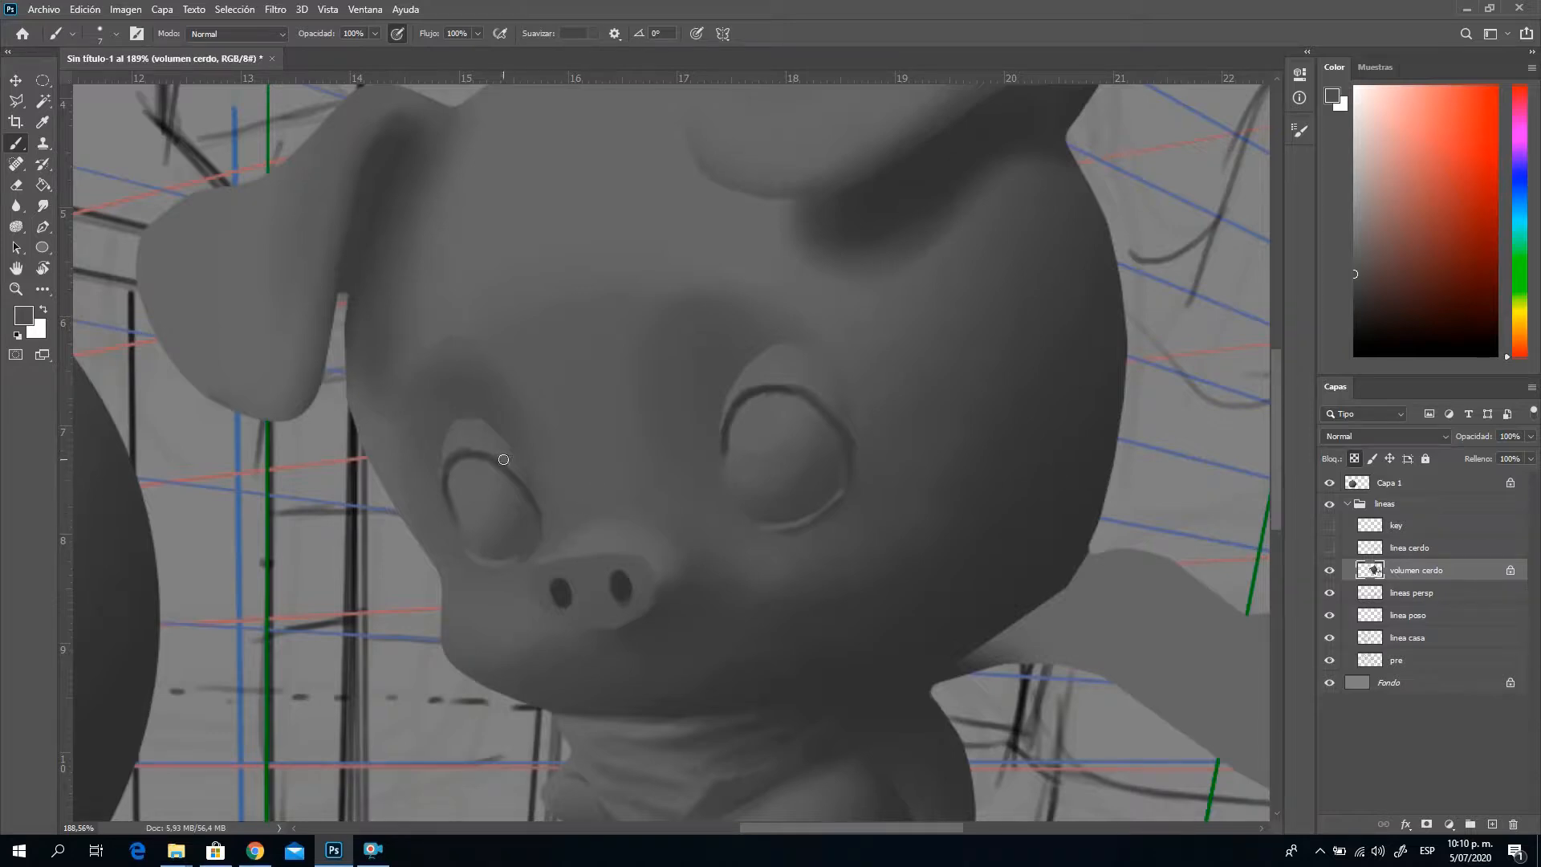
key(alt)
alt+click(482, 446)
Show the linea cerdo sketch and paint the smiling mouth beside the snout with dark gray sampled from the ear's shadow
click(1330, 548)
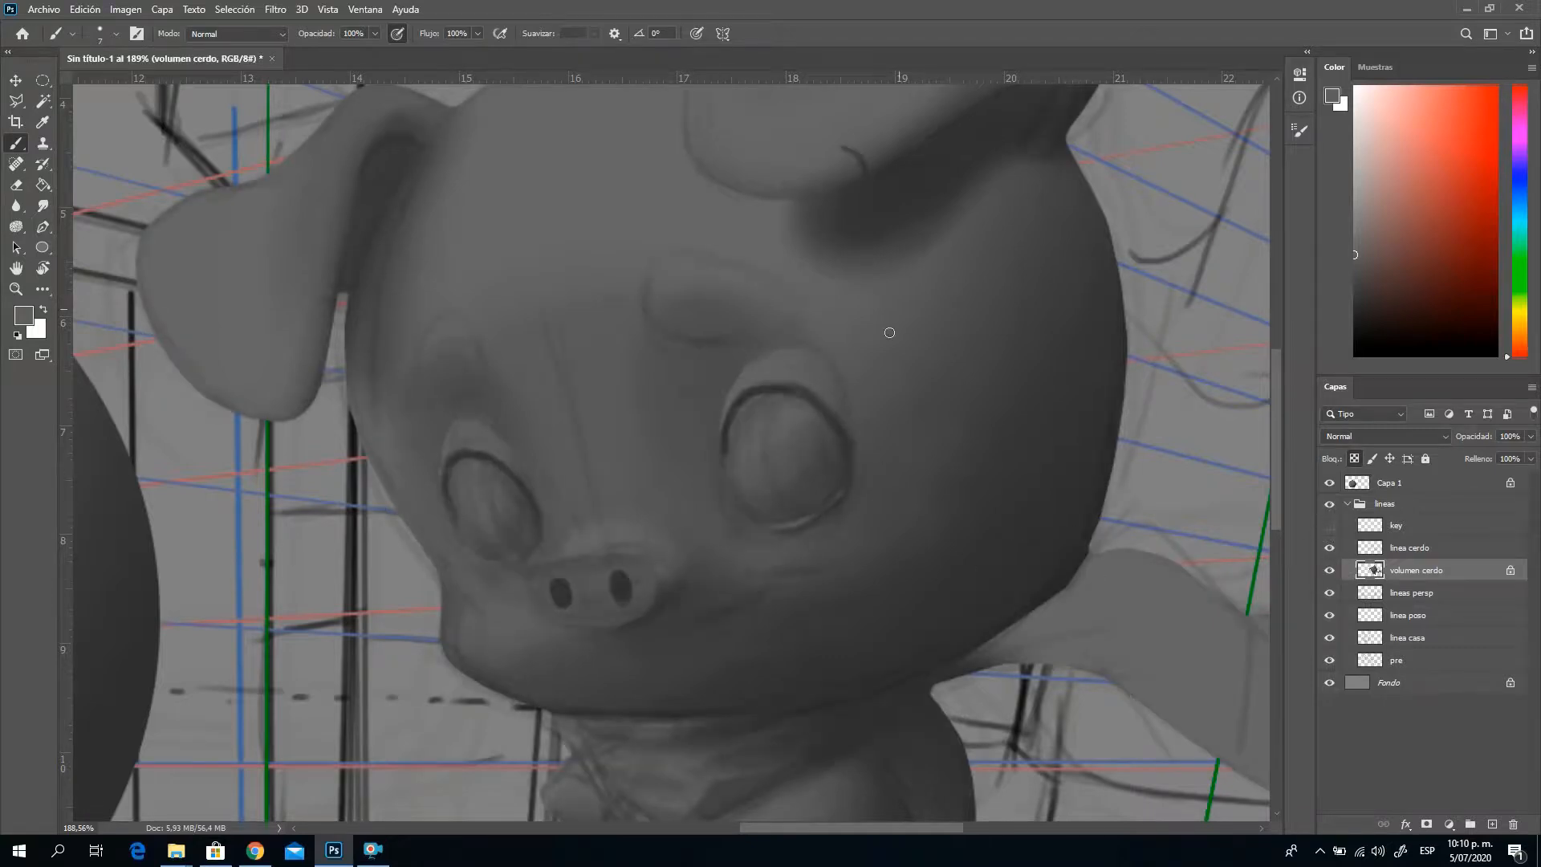
alt+click(946, 156)
right_click(755, 598)
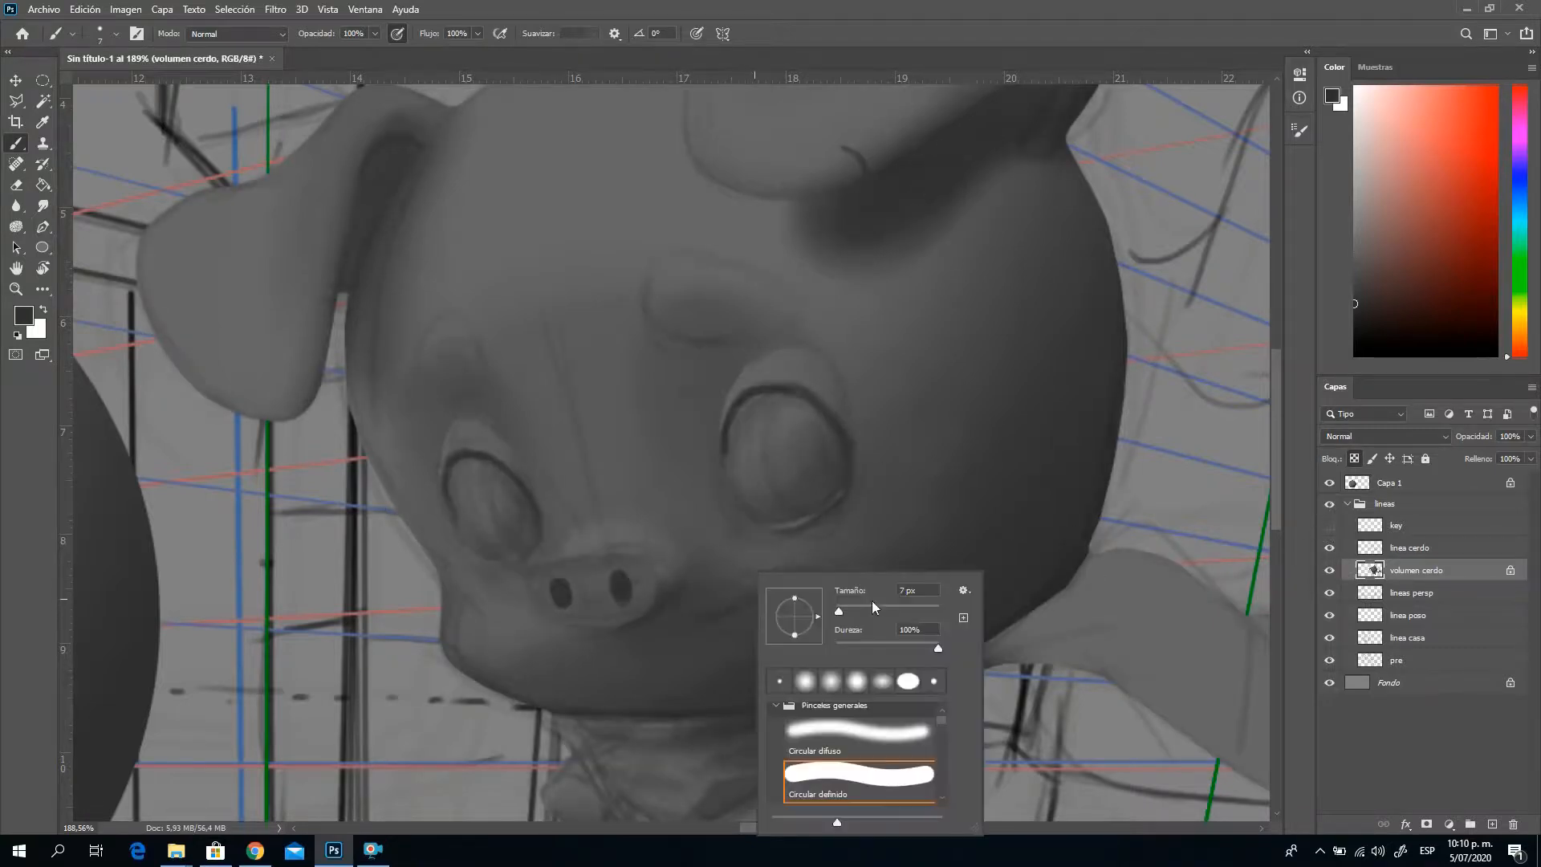
click(694, 617)
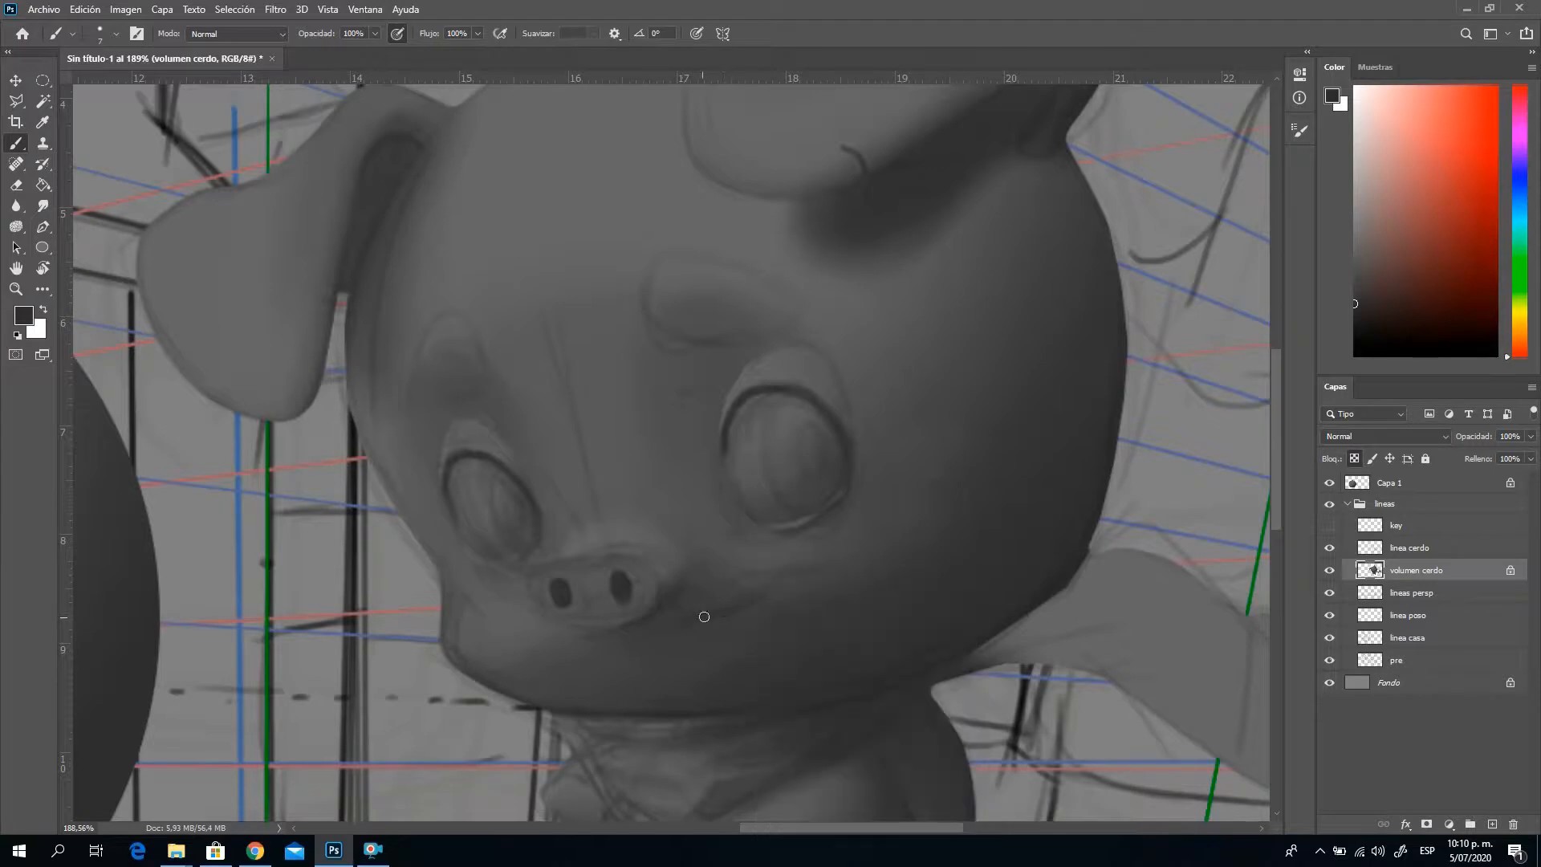
drag(687, 618, 783, 572)
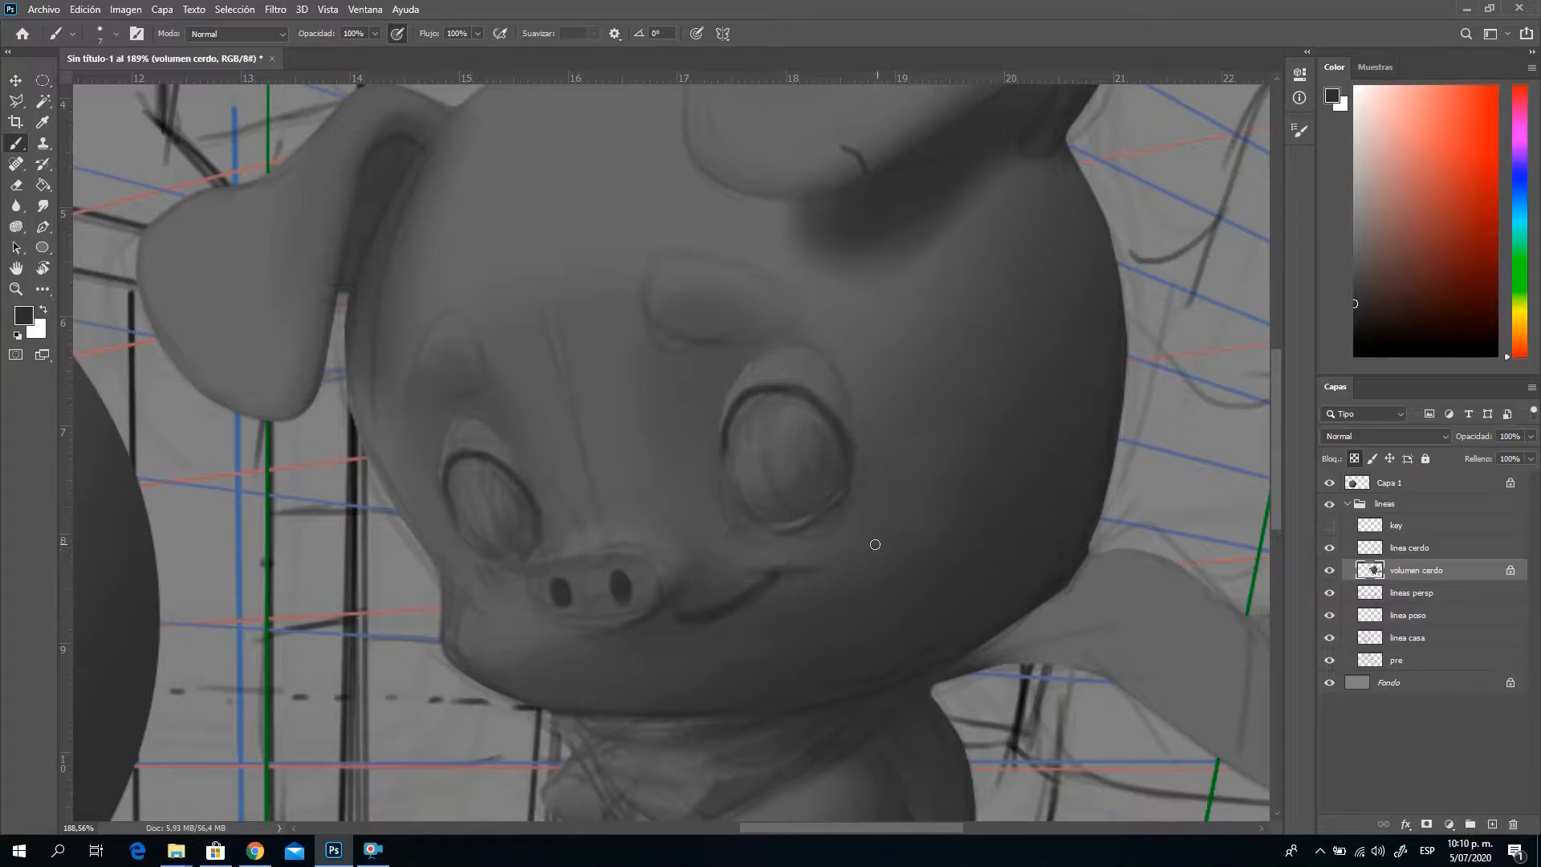
Hide the linea cerdo sketch and refine the edges of the mouth line with grays sampled from the surrounding cheek
click(1330, 548)
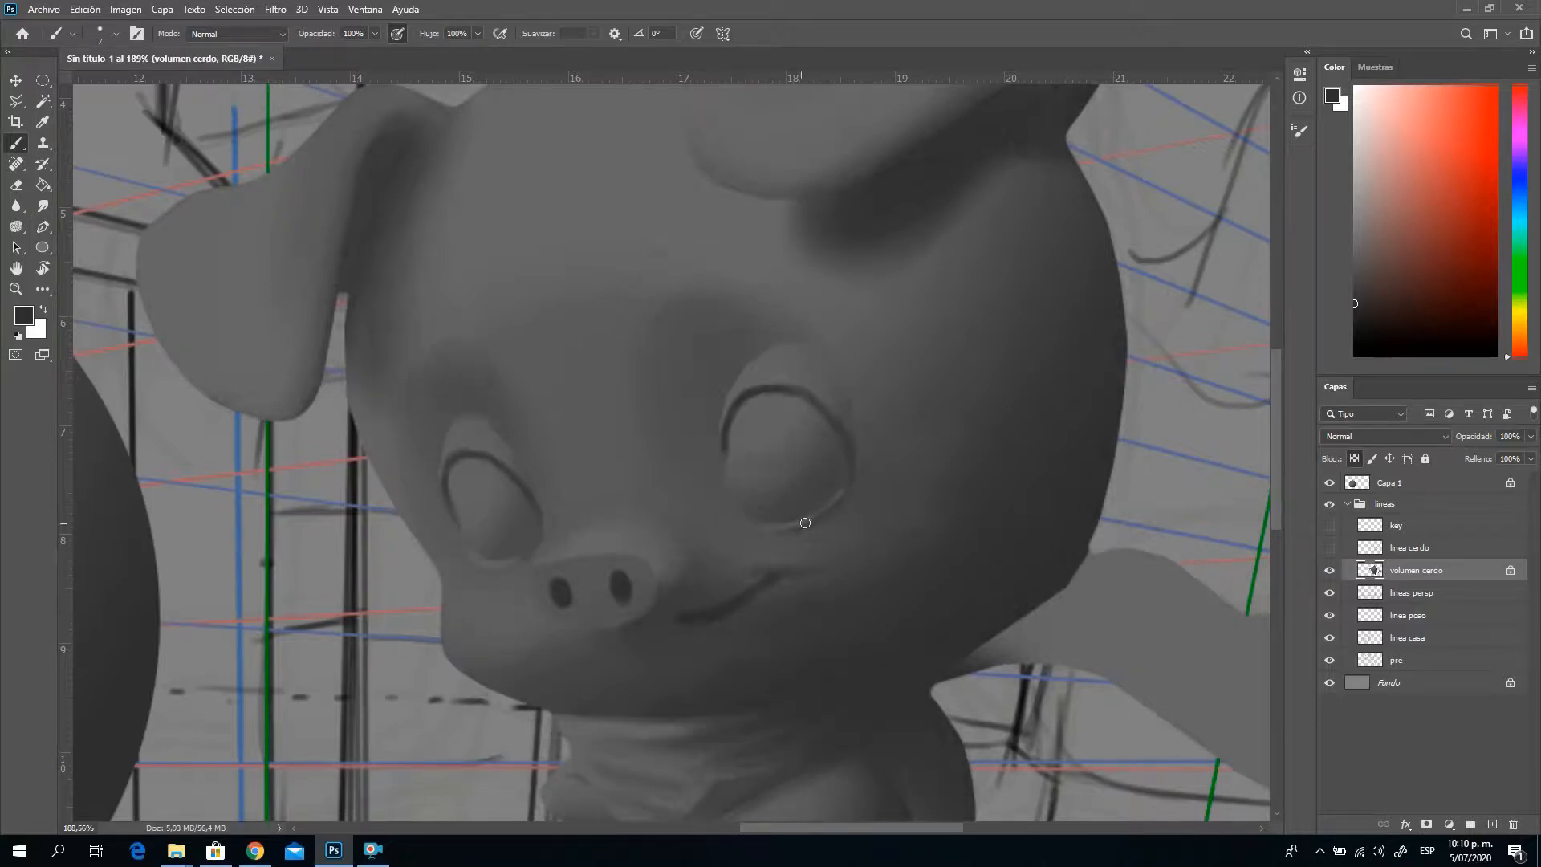
alt+click(796, 563)
alt+click(778, 553)
alt+click(737, 598)
mouse_move(745, 585)
mouse_down()
mouse_move(718, 612)
mouse_move(761, 577)
mouse_up()
alt+click(629, 570)
Check the whole pig beside the sphere, and refine the lower rim of the smaller eye with grays sampled around it
click(16, 289)
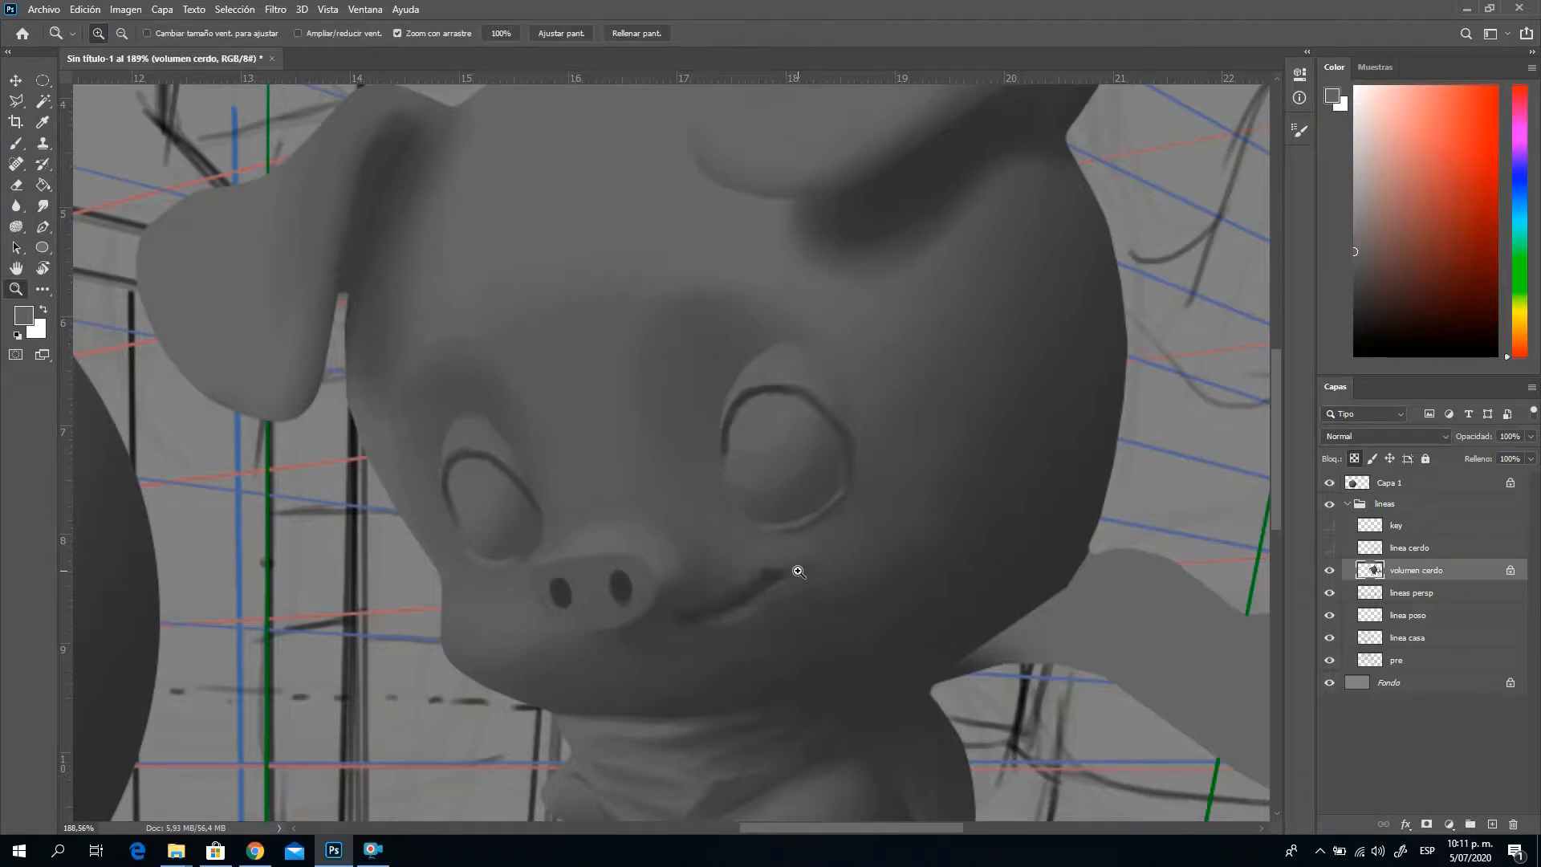
drag(798, 568, 739, 571)
drag(967, 677, 967, 559)
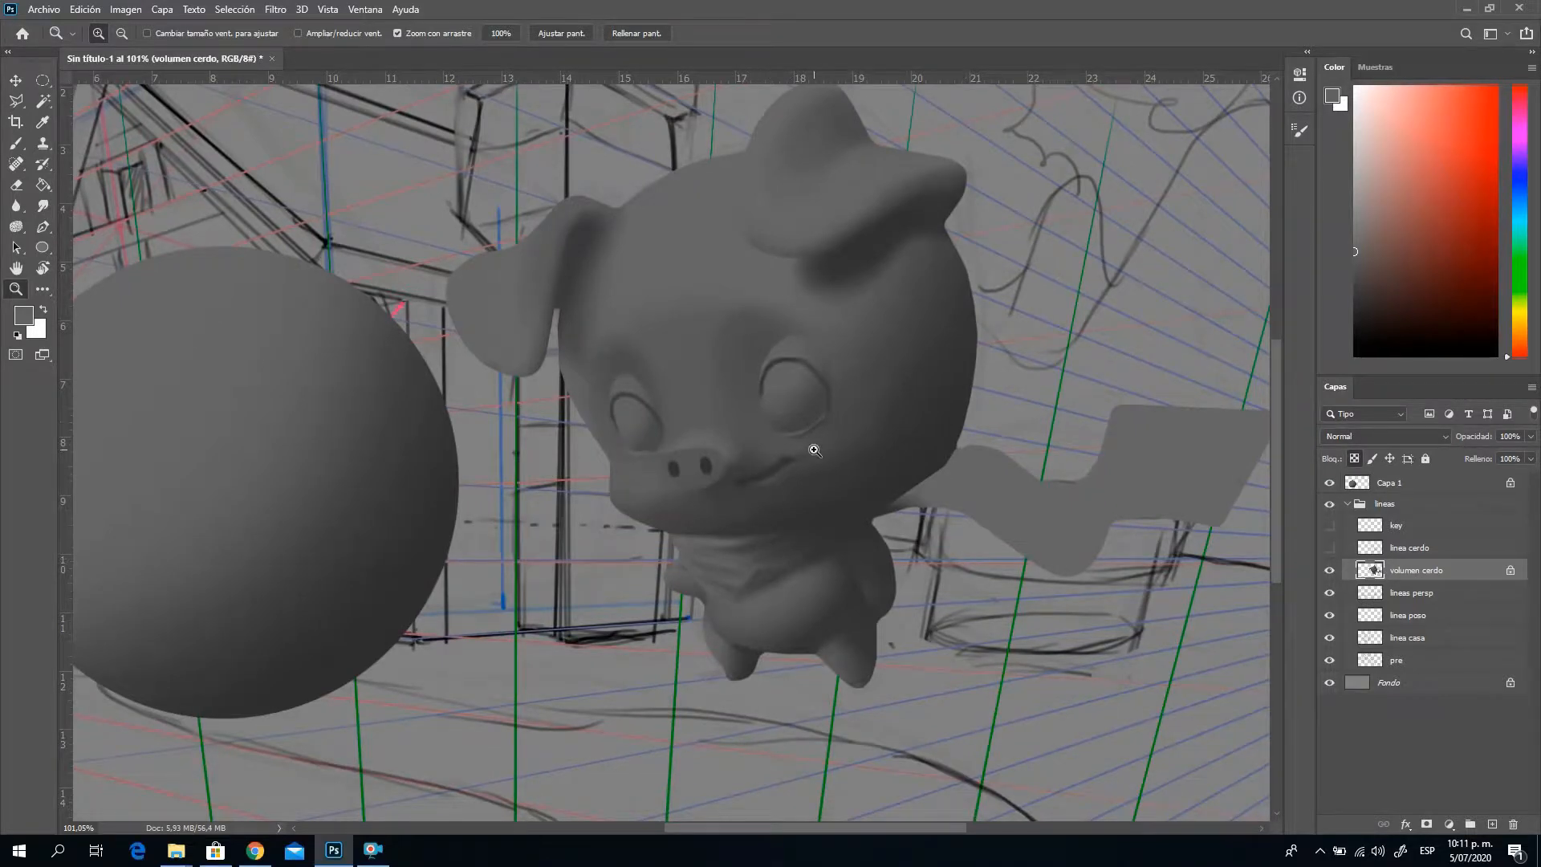
drag(811, 450, 781, 422)
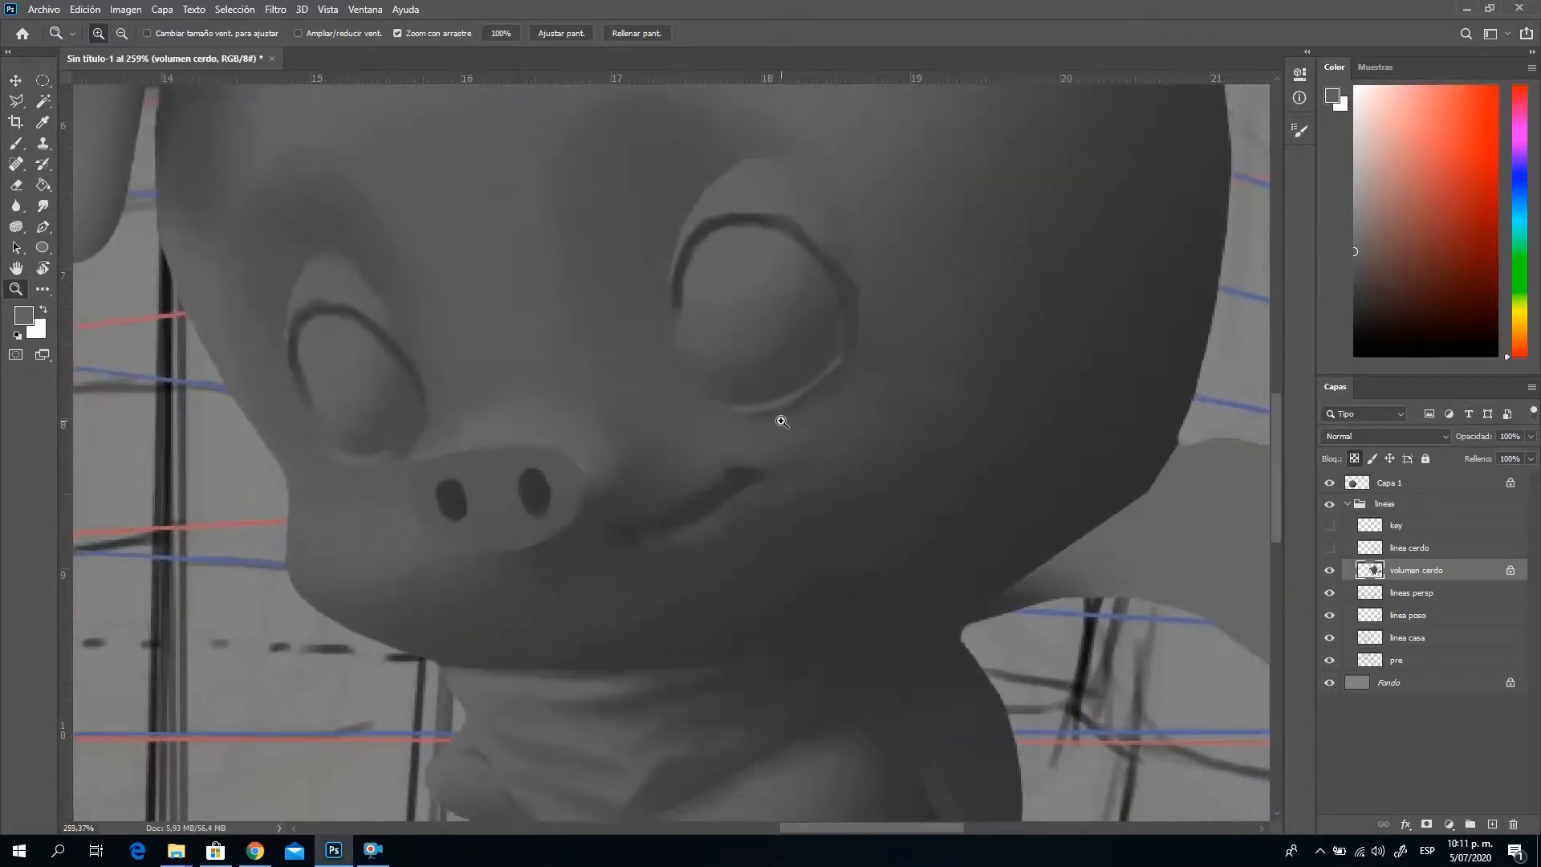
click(16, 143)
key(alt)
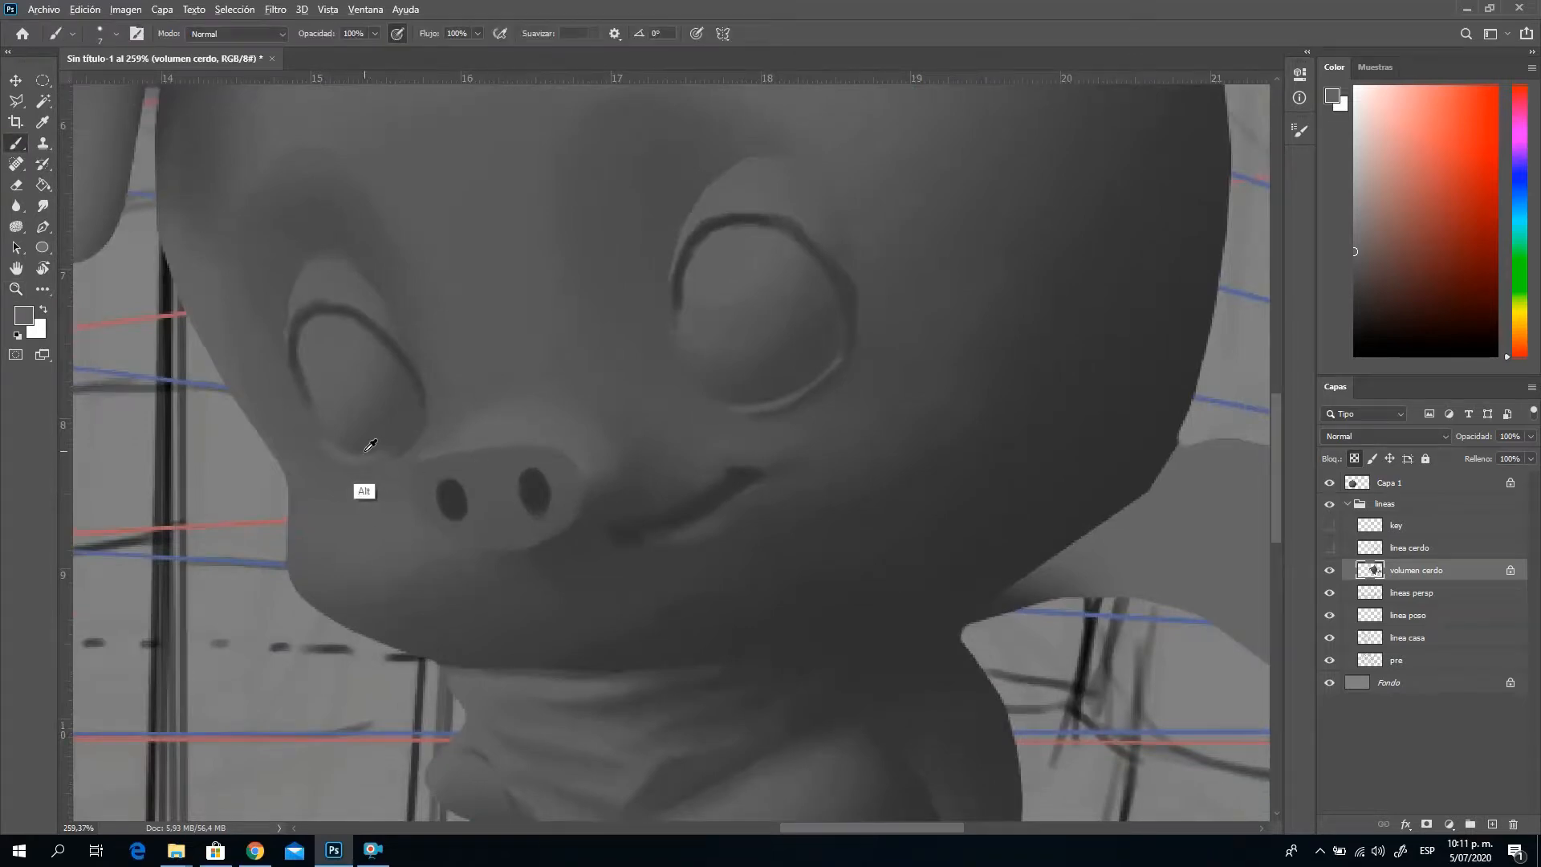
alt+click(486, 425)
alt+click(398, 462)
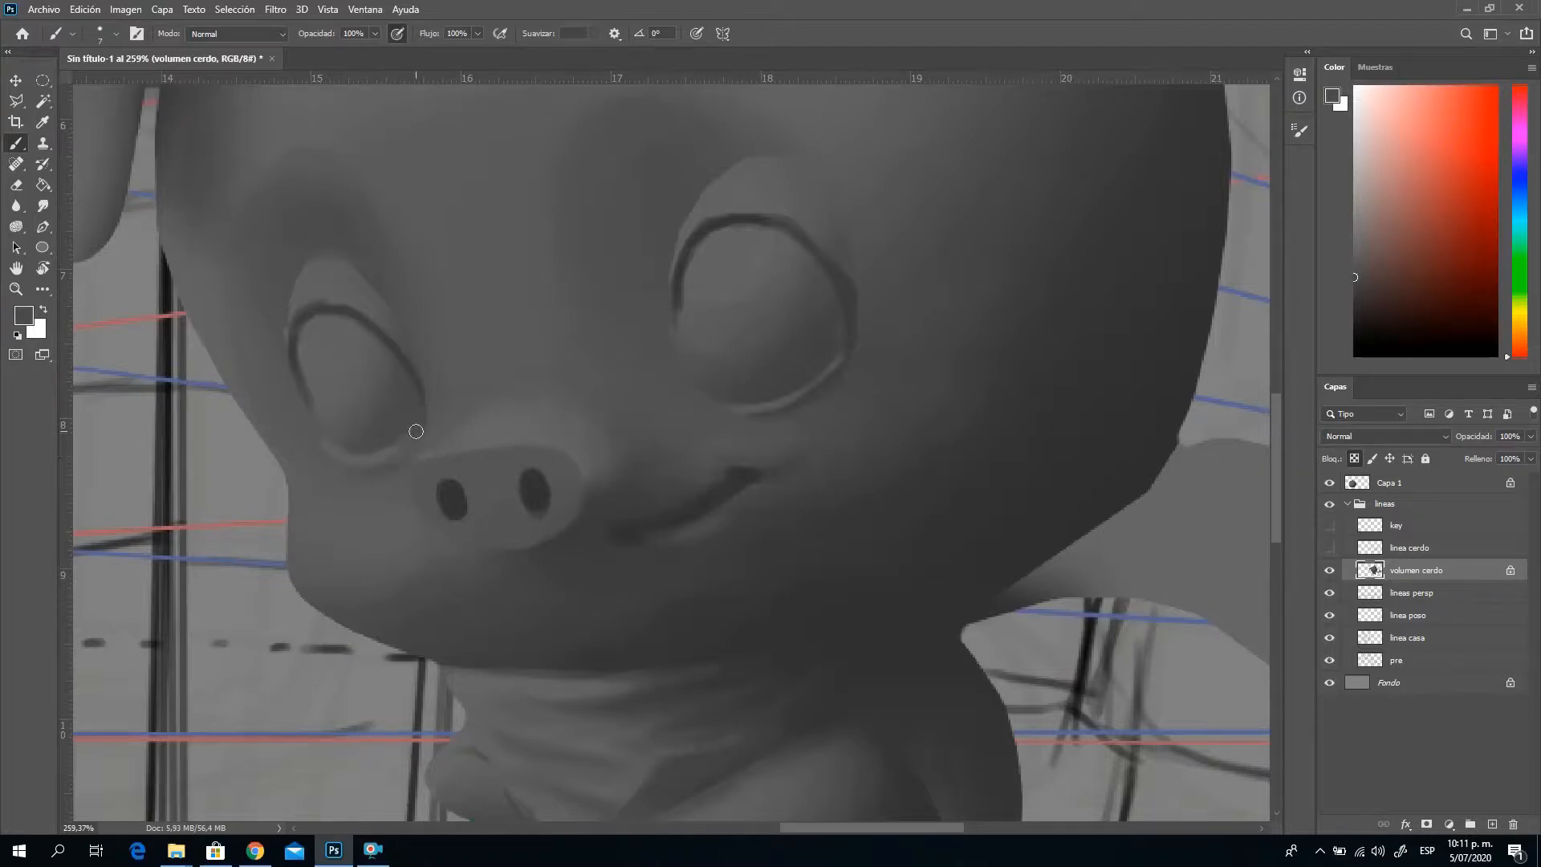
alt+click(391, 448)
Show the linea cerdo sketch, sample dark gray from the head's shaded side, and lasso the iris of the larger eye
click(1331, 549)
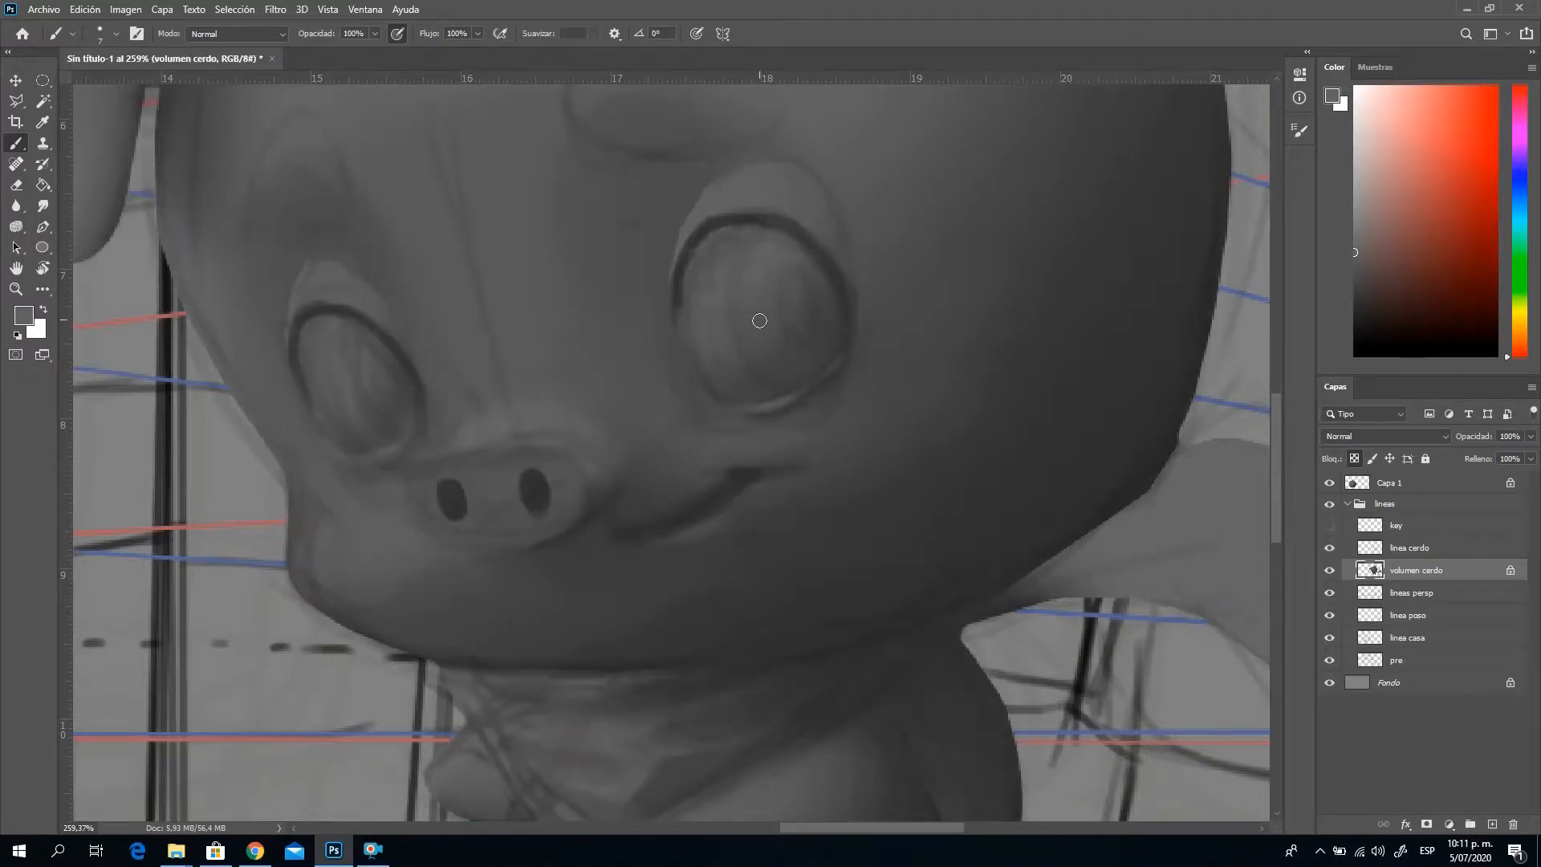
alt+click(1103, 408)
click(15, 101)
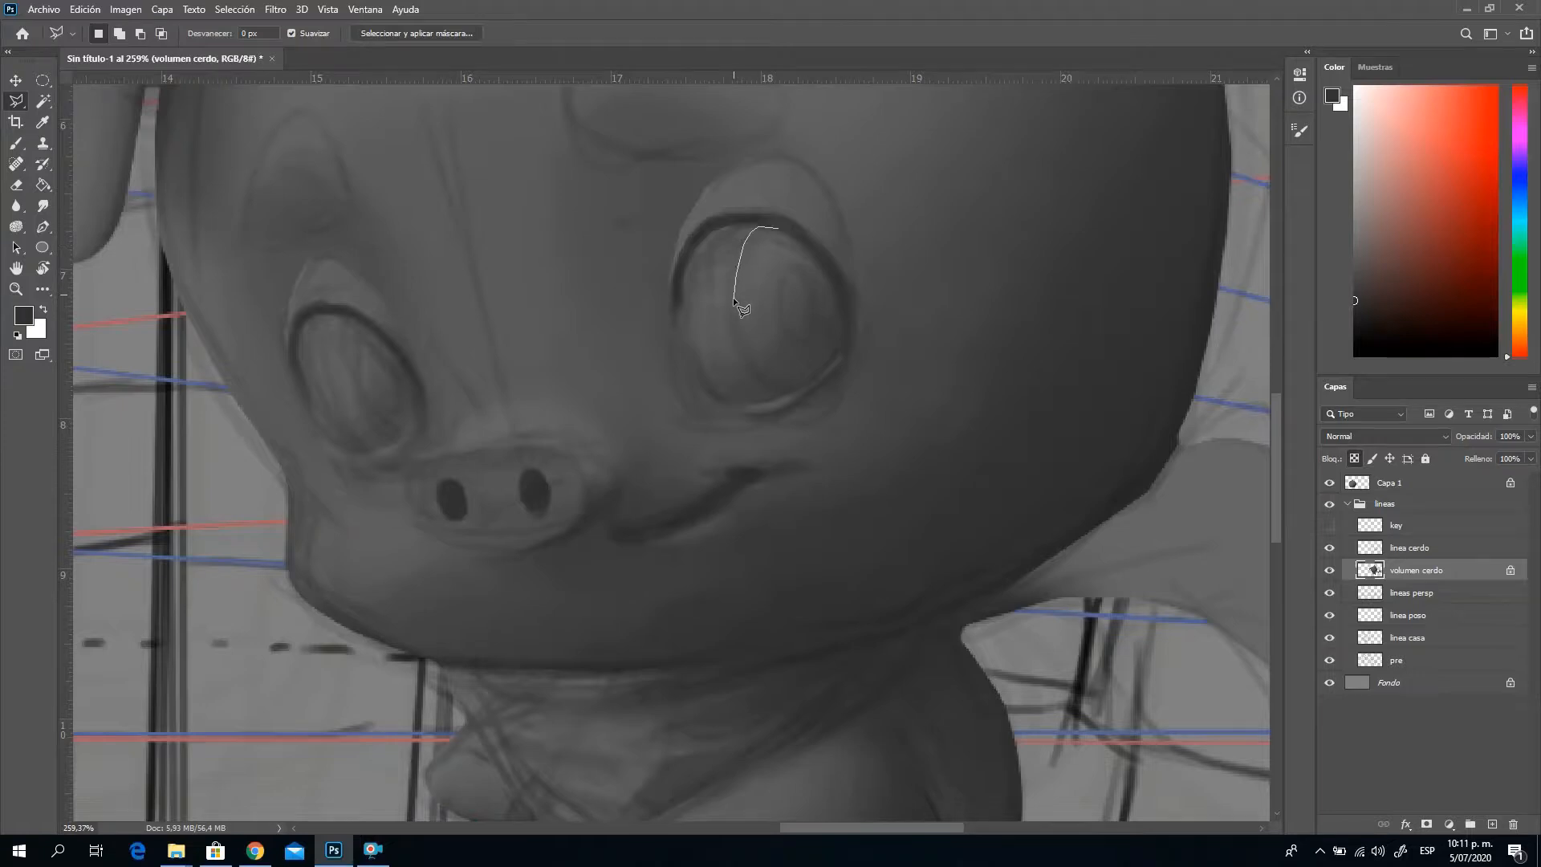
drag(735, 318, 747, 361)
mouse_move(839, 349)
mouse_down()
mouse_move(830, 278)
mouse_move(803, 240)
mouse_move(761, 227)
mouse_up()
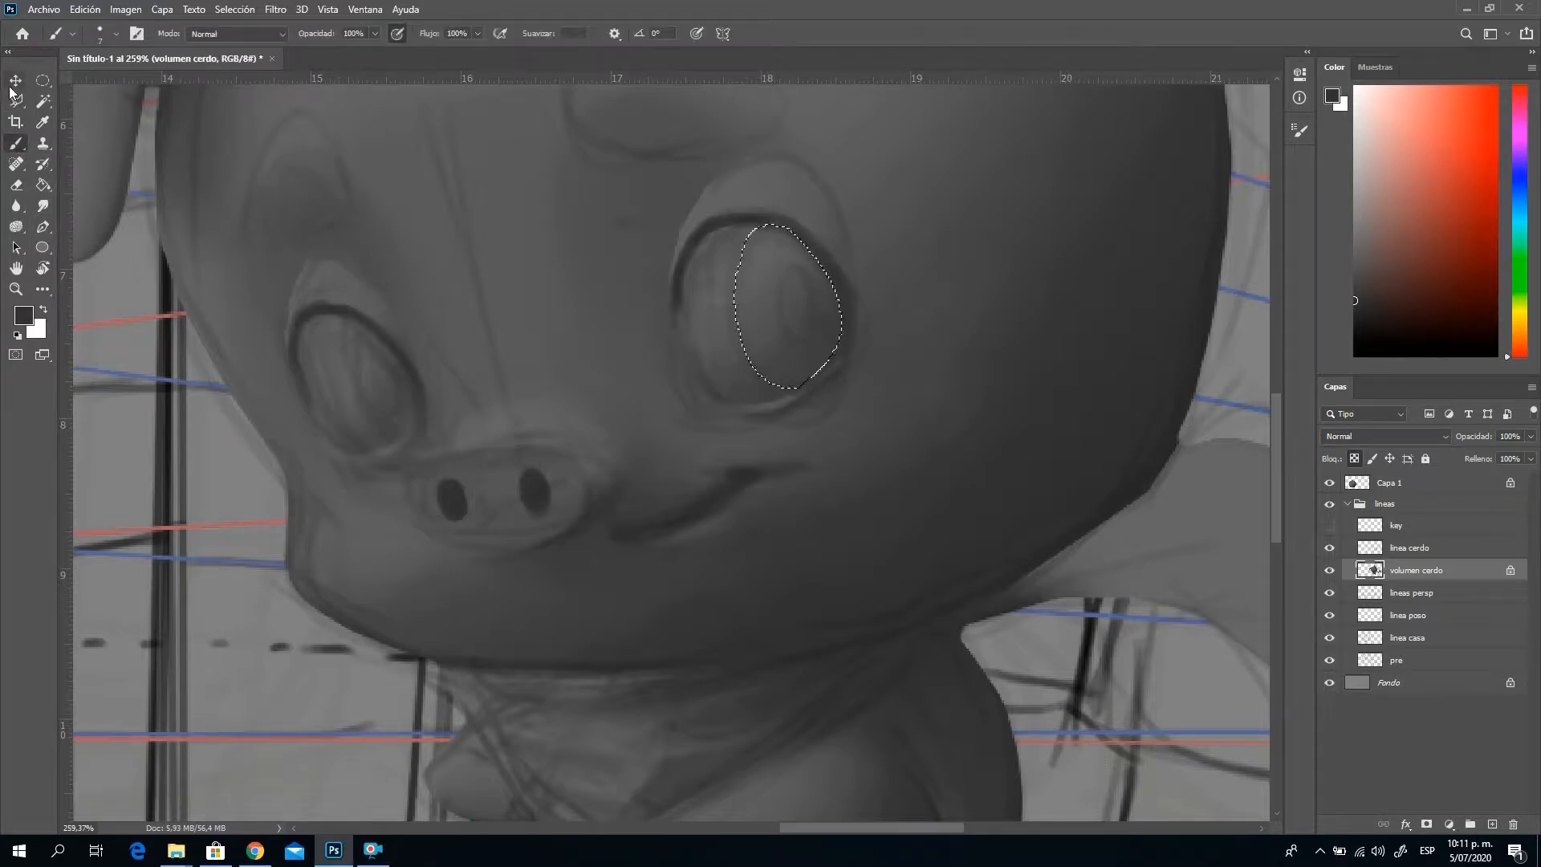
Add the smaller eye's iris to the lasso selection following the sketch, and switch to the Brush tool
key(shift)
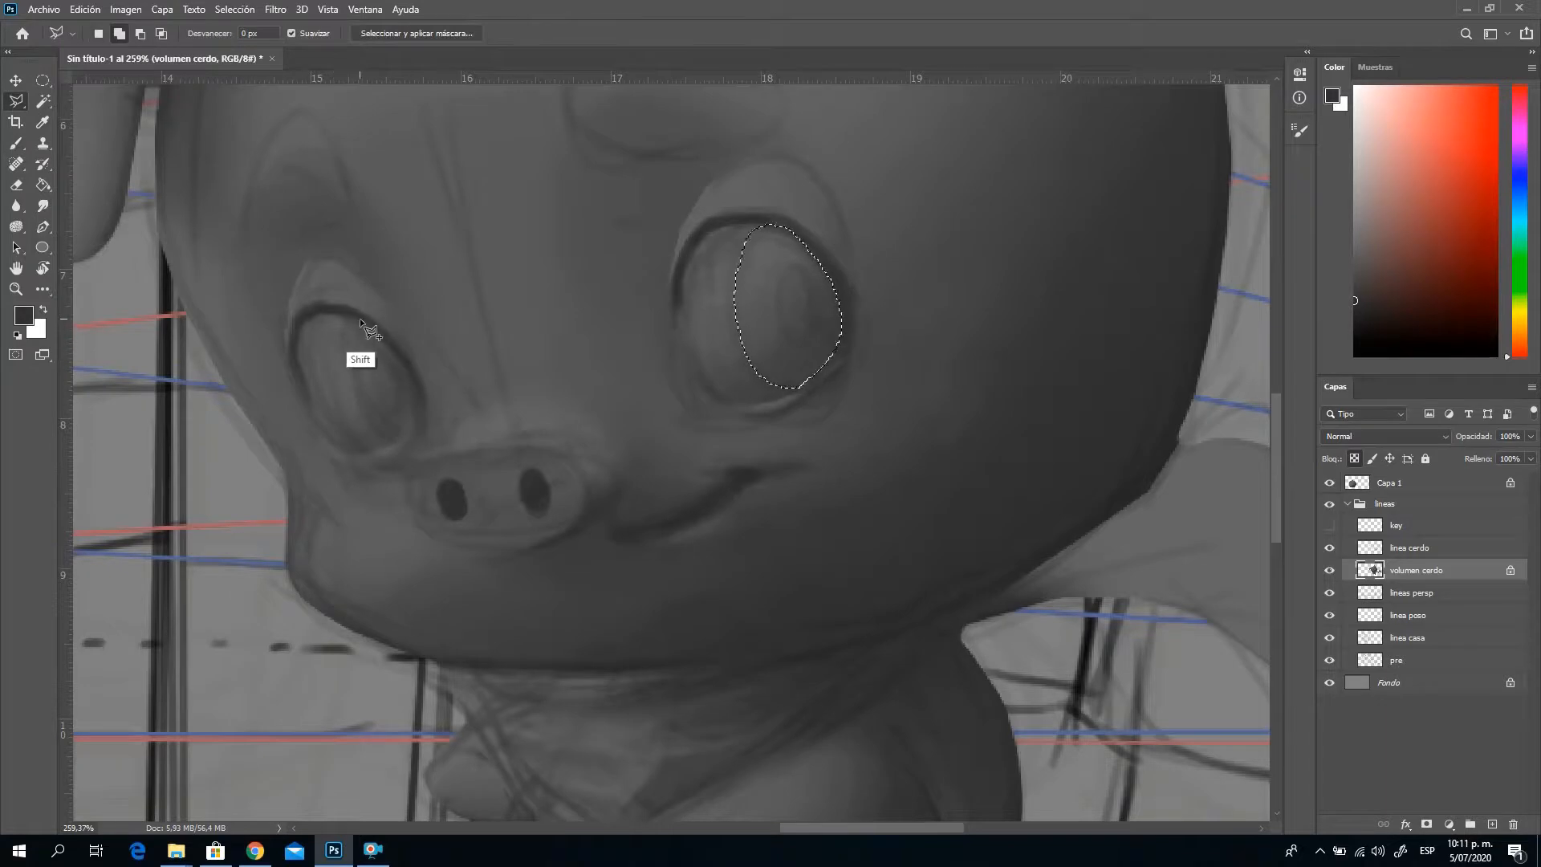
drag(350, 319, 348, 347)
drag(369, 408, 385, 430)
drag(414, 374, 358, 309)
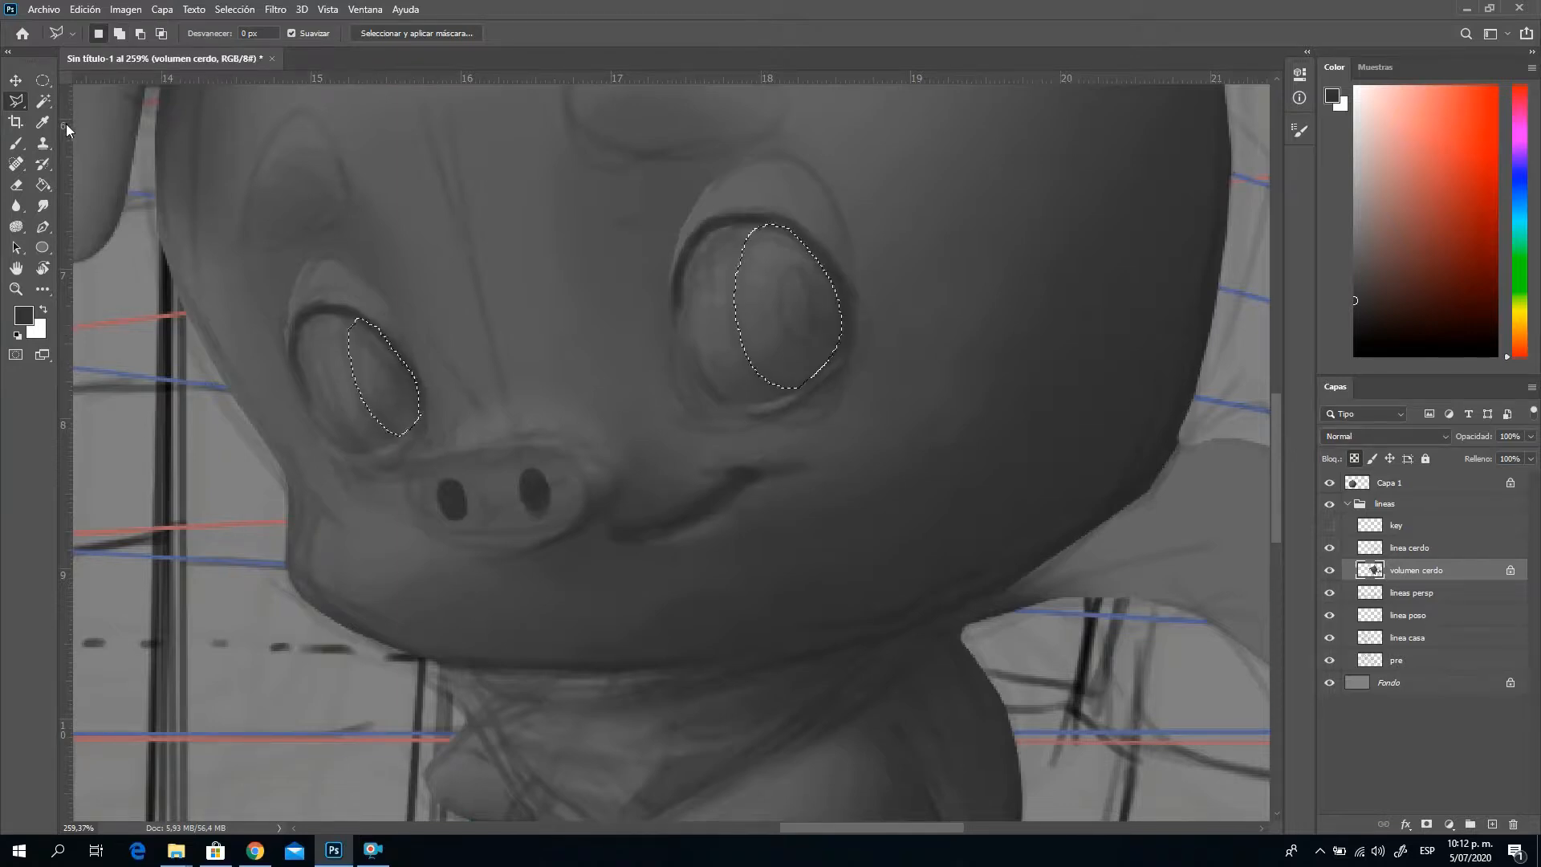
click(16, 143)
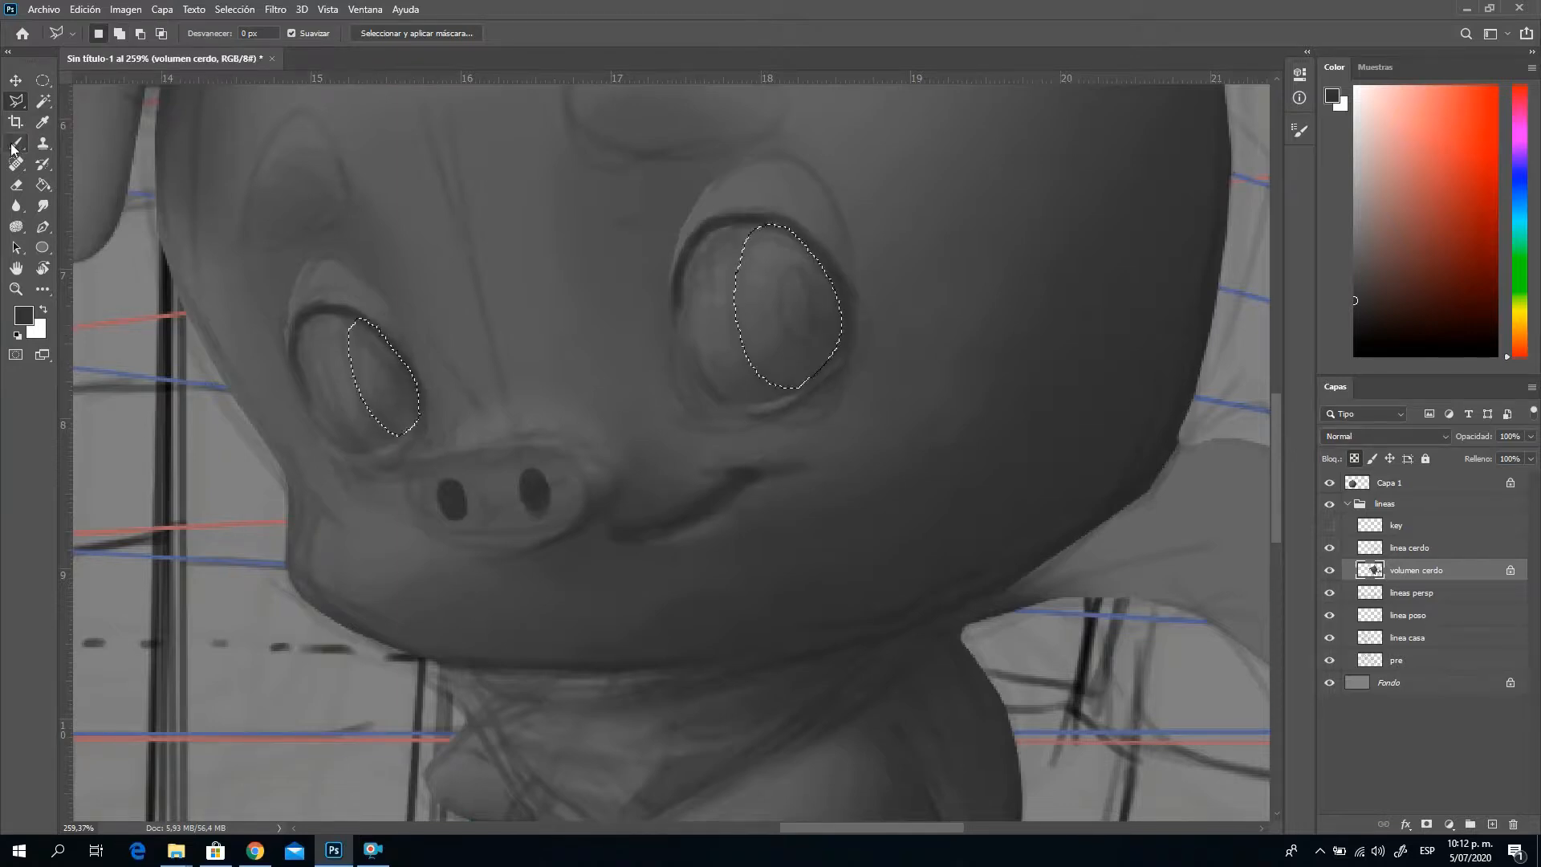
Lighten the lower part of the larger eye's iris with a softened 28 px brush and a gray sampled beside the snout
alt+click(504, 416)
right_click(849, 393)
drag(899, 439, 943, 439)
key(Return)
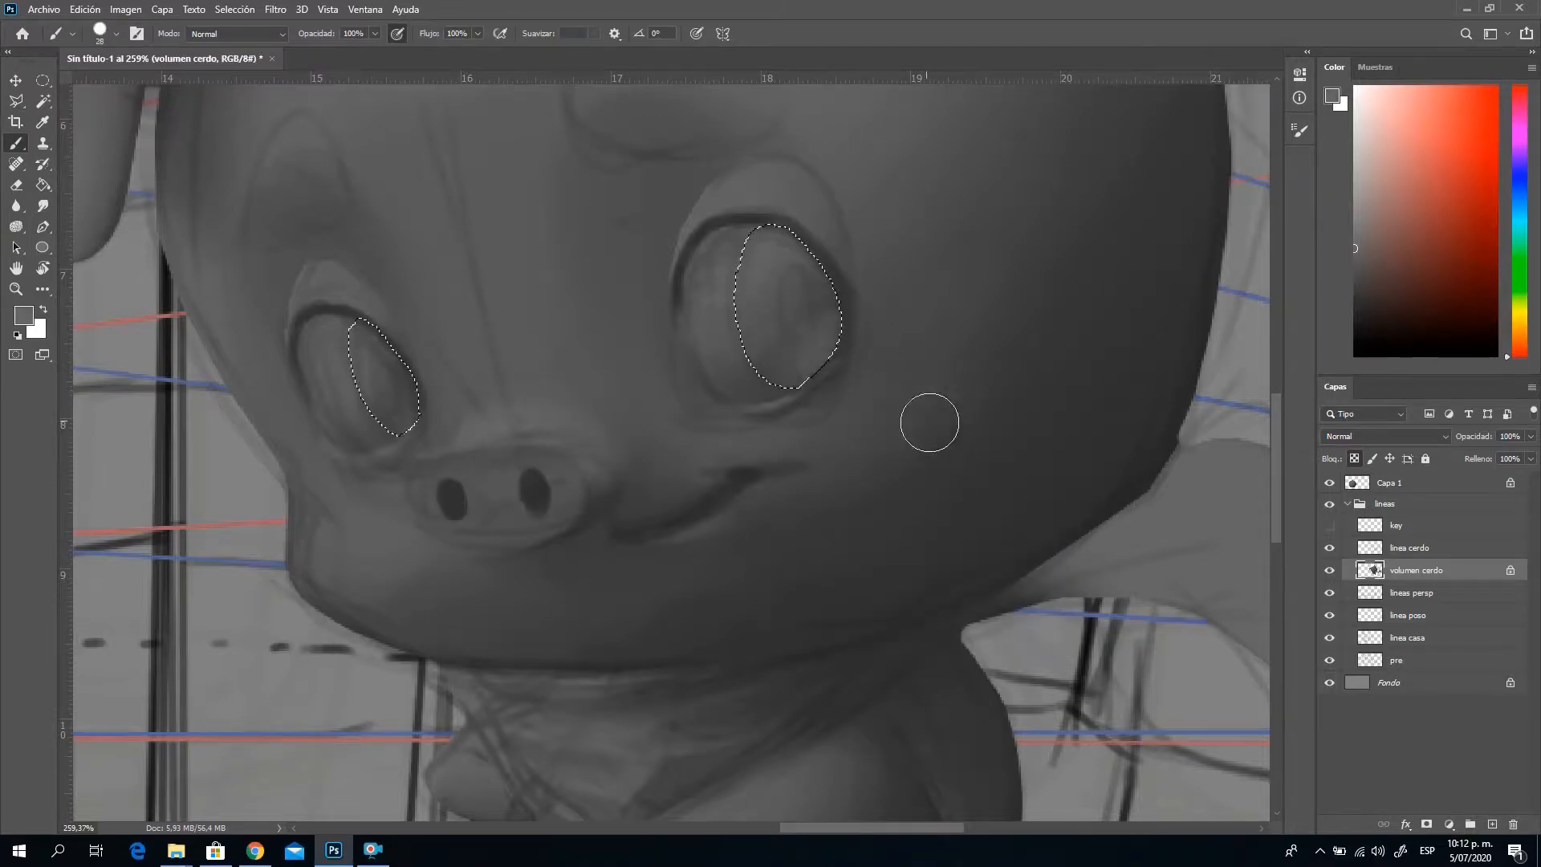
right_click(927, 393)
key(Return)
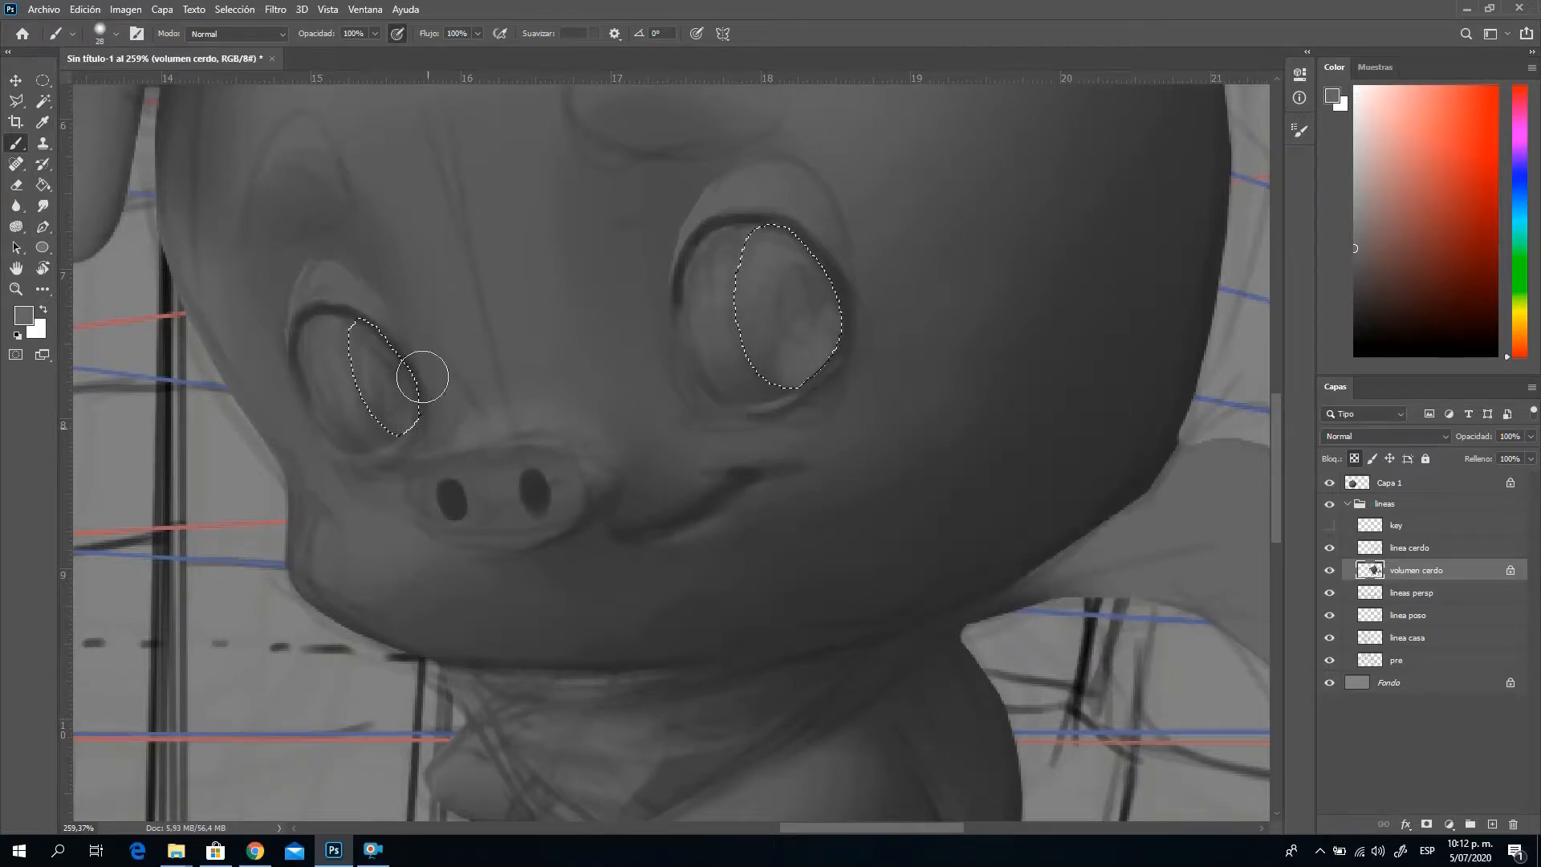
Darken the upper part of both irises with a dark gray sampled from the head's shaded side, and clear the selection
alt+click(1100, 437)
mouse_move(737, 242)
mouse_down()
mouse_move(777, 232)
mouse_move(765, 256)
mouse_move(748, 243)
mouse_move(759, 274)
mouse_move(776, 242)
mouse_move(751, 256)
mouse_move(769, 281)
mouse_move(883, 260)
mouse_move(732, 315)
mouse_move(766, 324)
mouse_up()
mouse_move(354, 316)
mouse_down()
mouse_move(373, 358)
mouse_move(345, 305)
mouse_up()
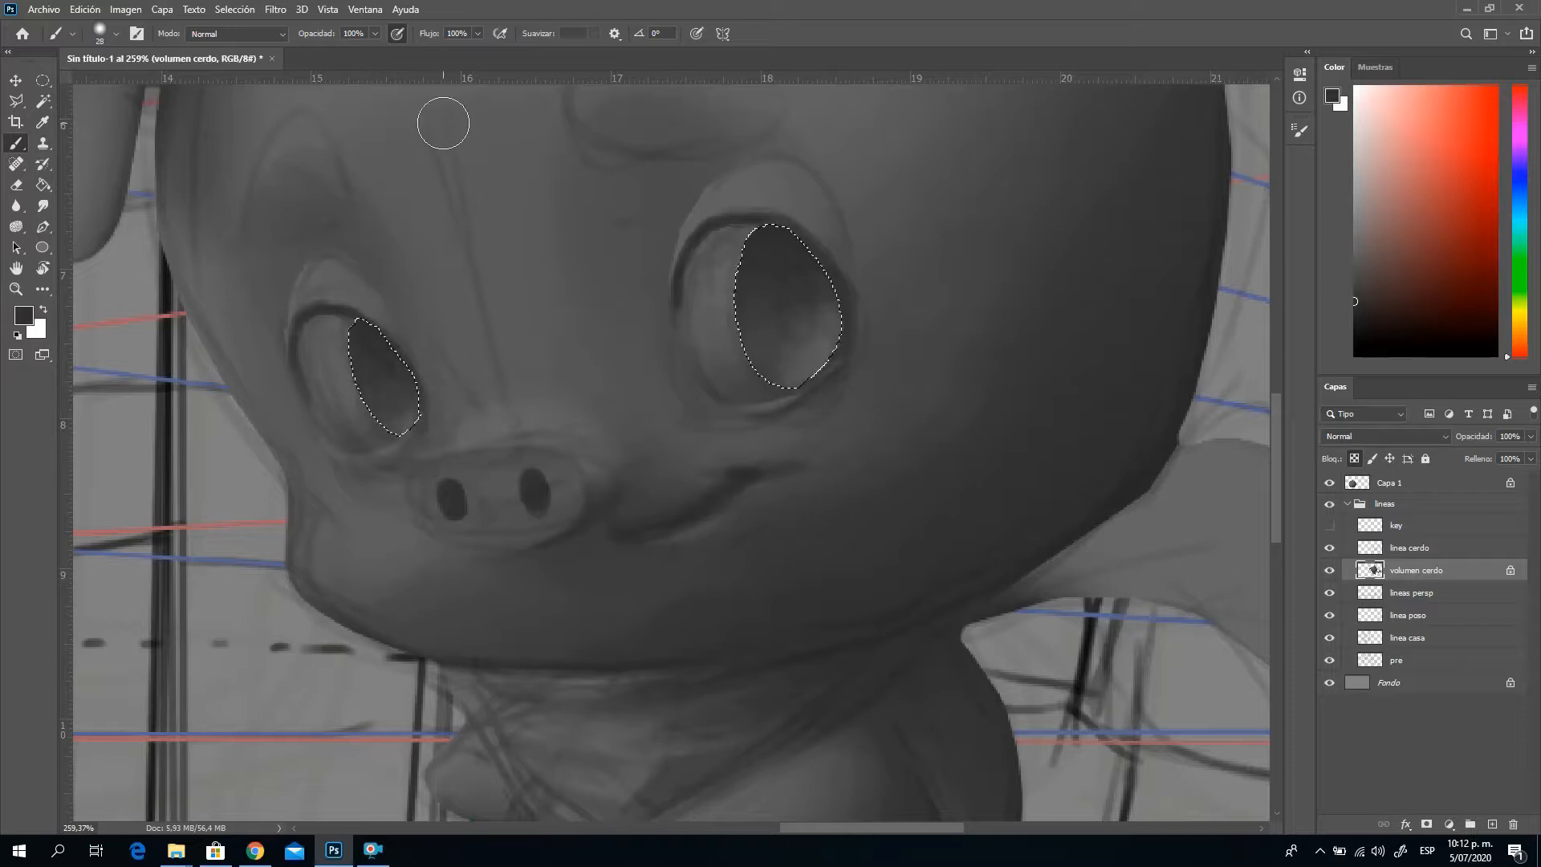
key(ctrl+d)
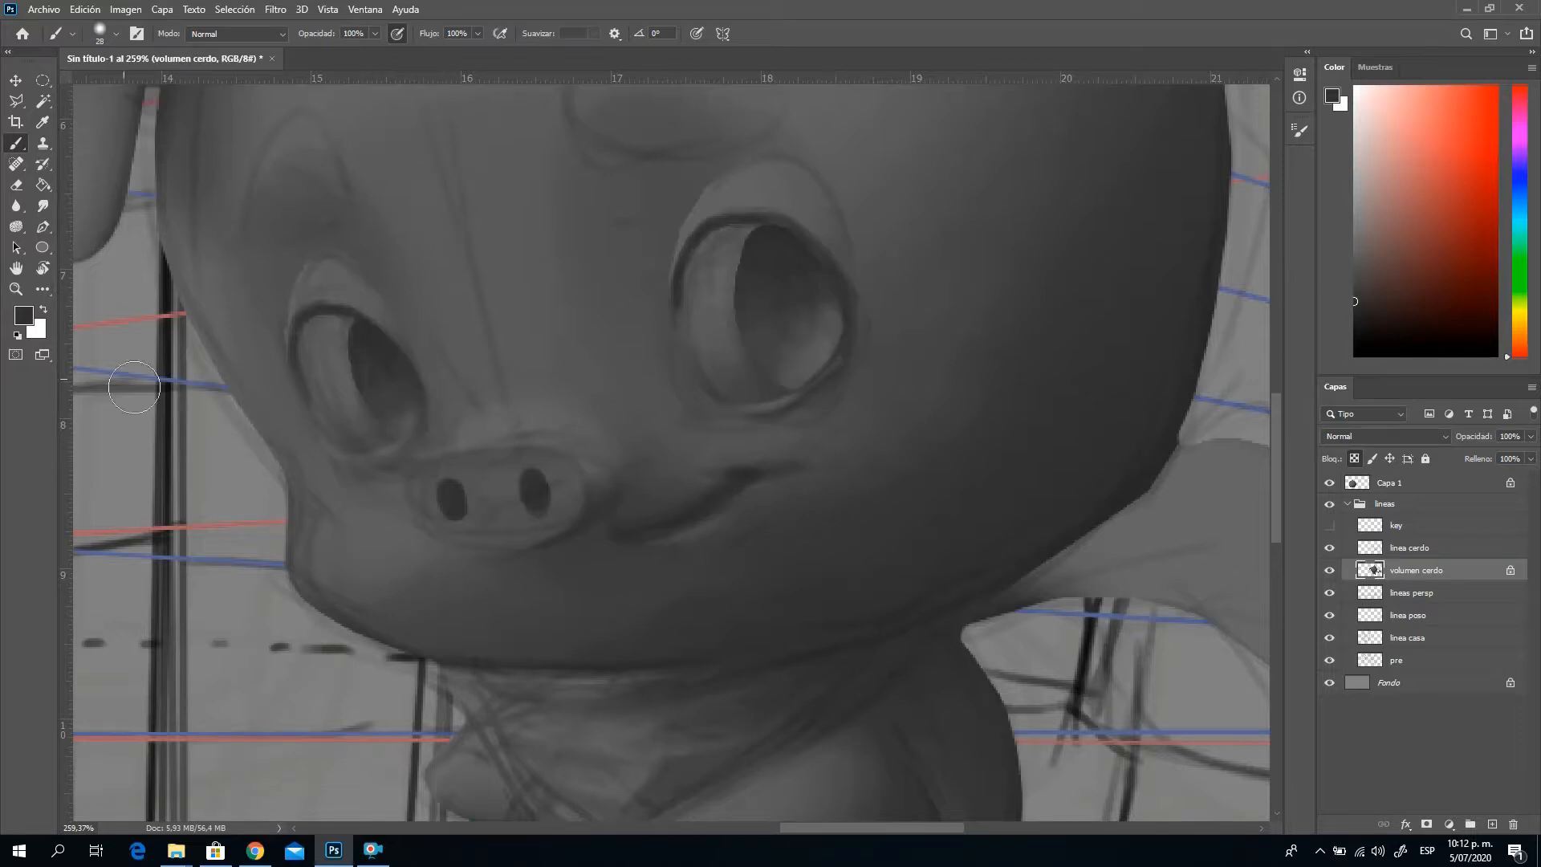
Check the whole pig with the key layer shown and hidden again, and hide the linea cerdo sketch
click(16, 289)
alt+click(689, 384)
alt+click(690, 383)
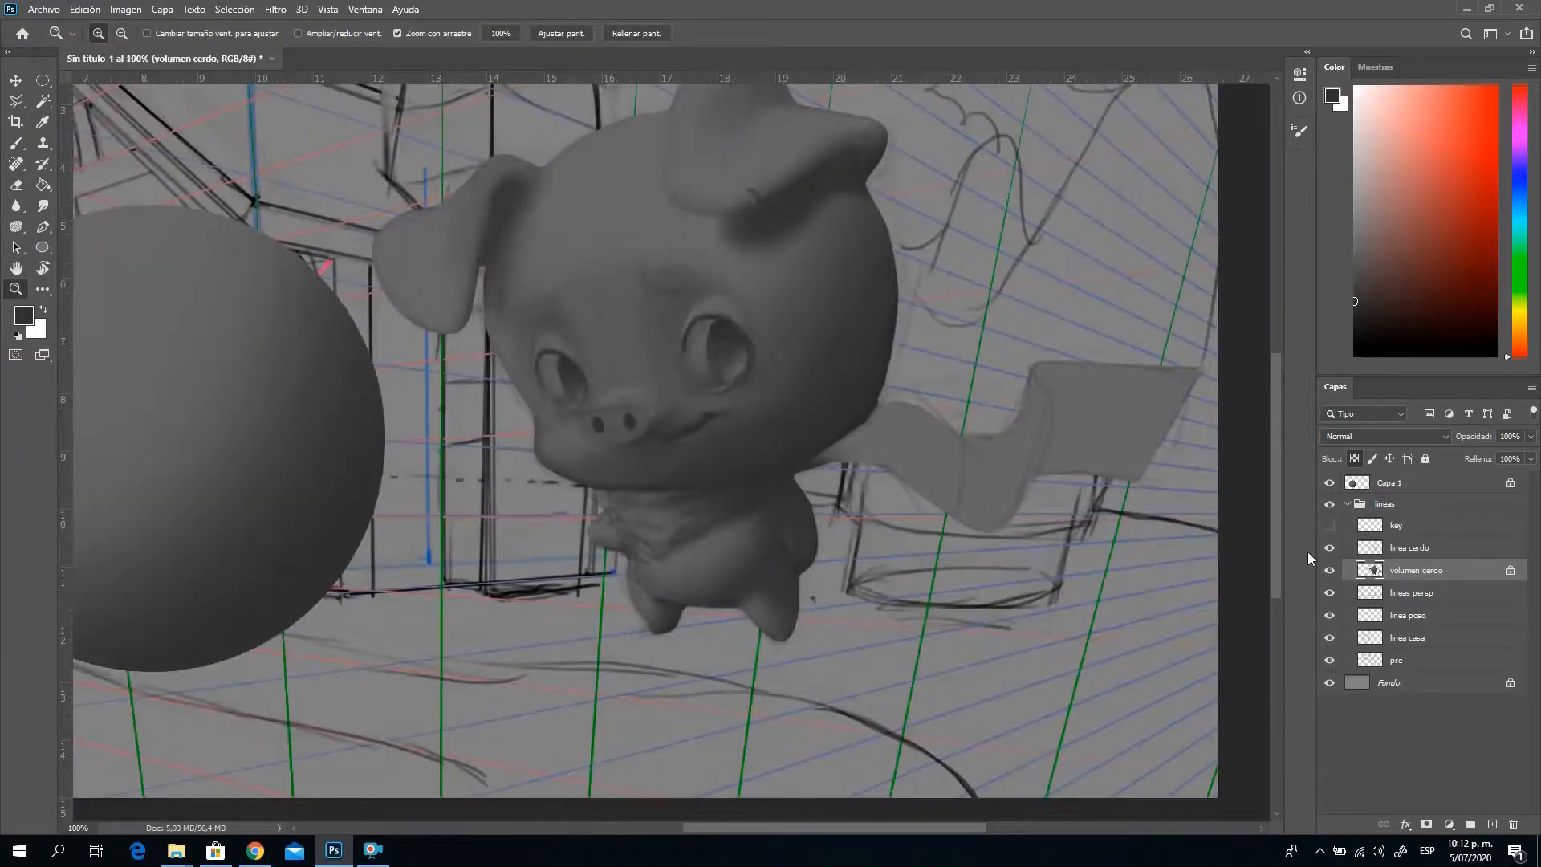
click(1330, 526)
click(1330, 525)
click(1330, 548)
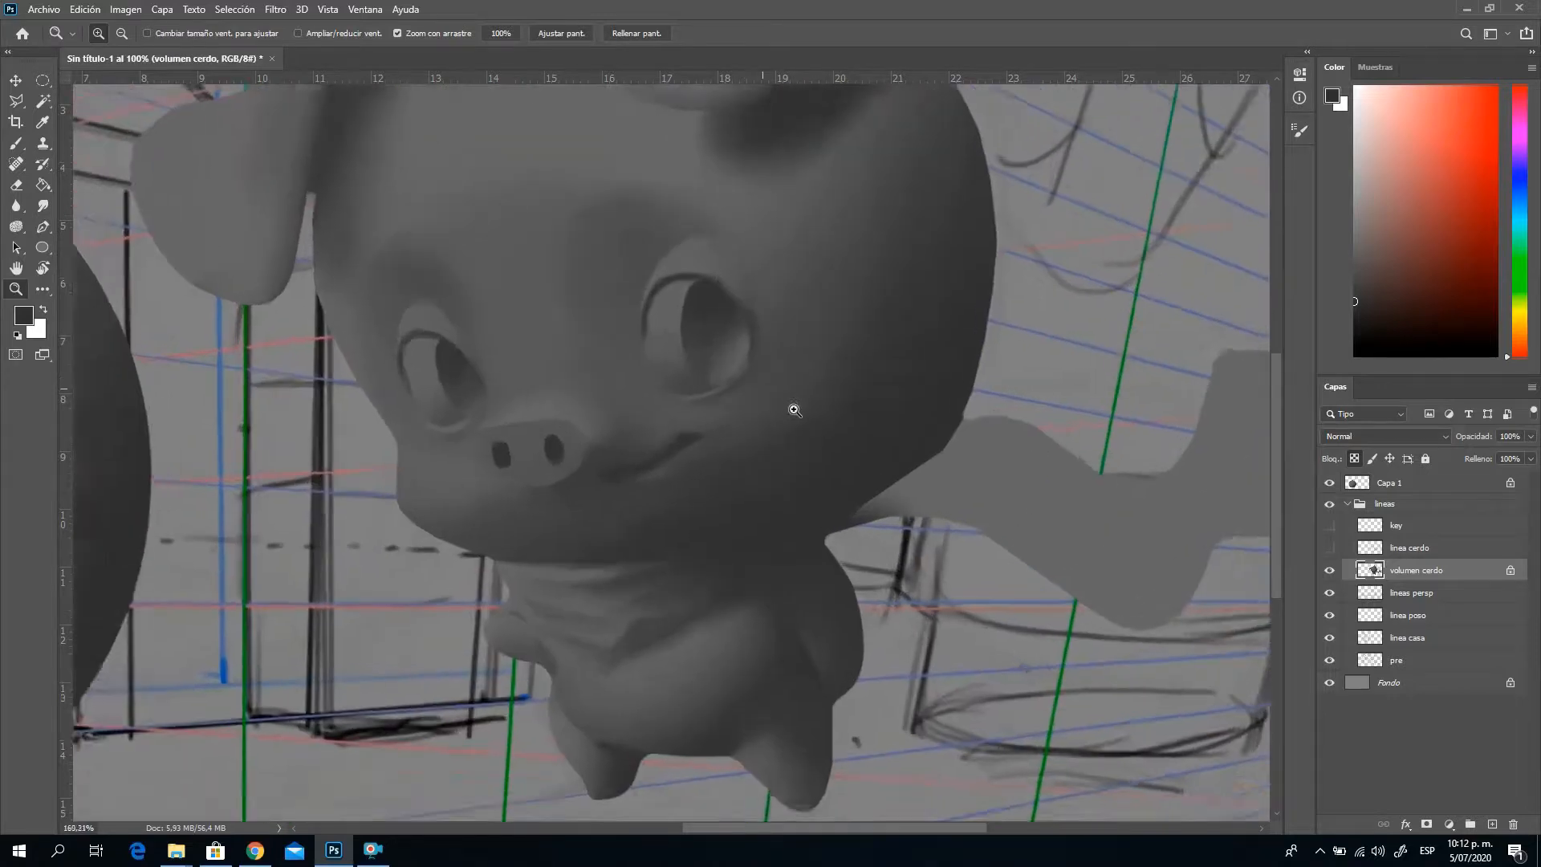
Even out the dark shading inside both selected irises with a larger soft brush, and clear the selection
mouse_move(739, 379)
mouse_down()
mouse_move(798, 411)
mouse_move(869, 414)
mouse_up()
click(15, 143)
right_click(750, 393)
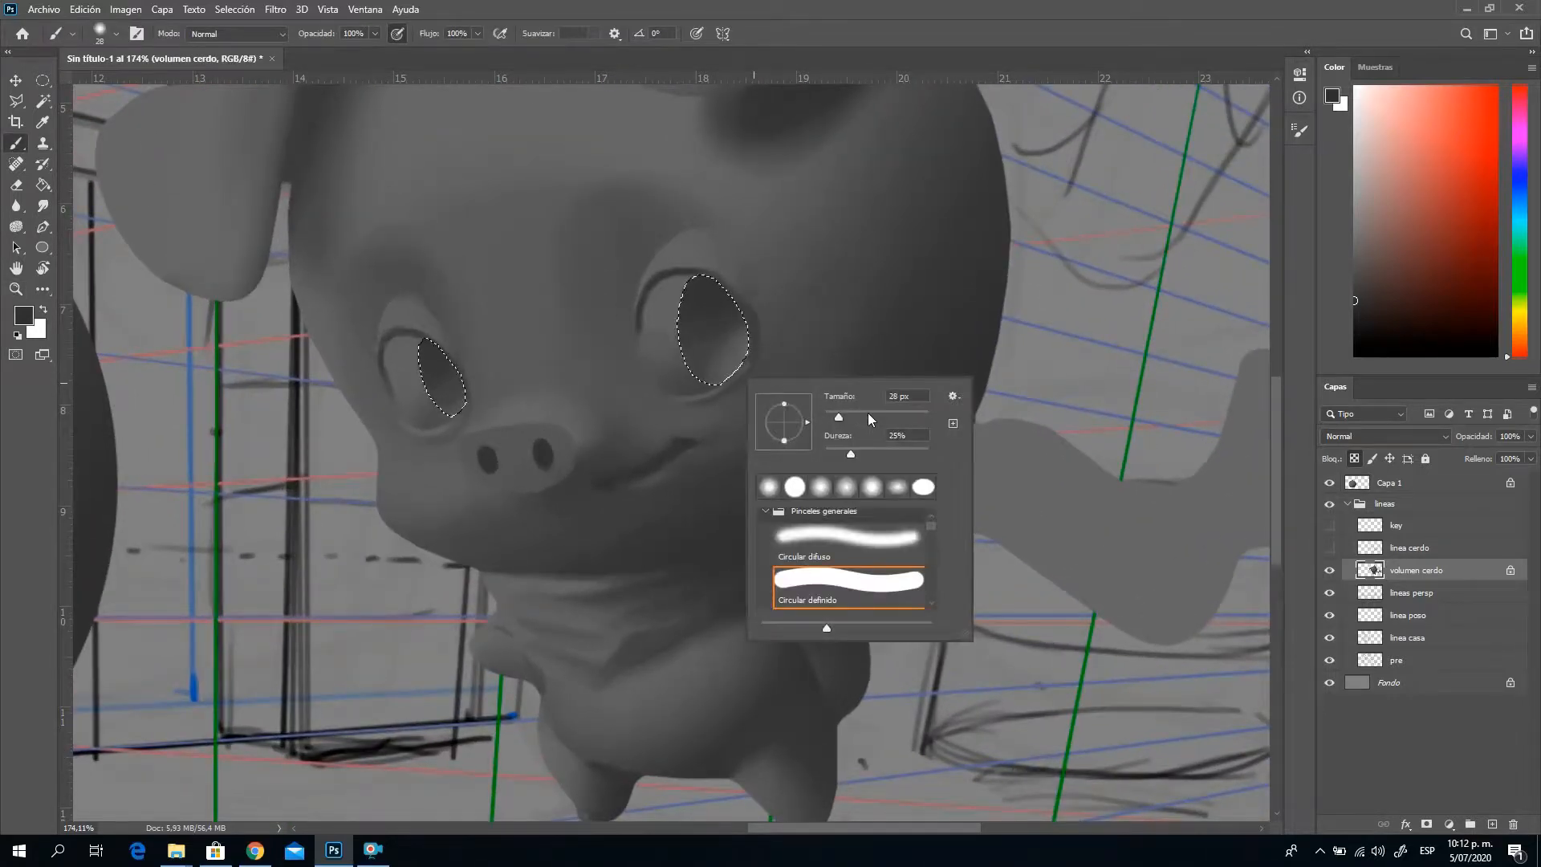
key(Return)
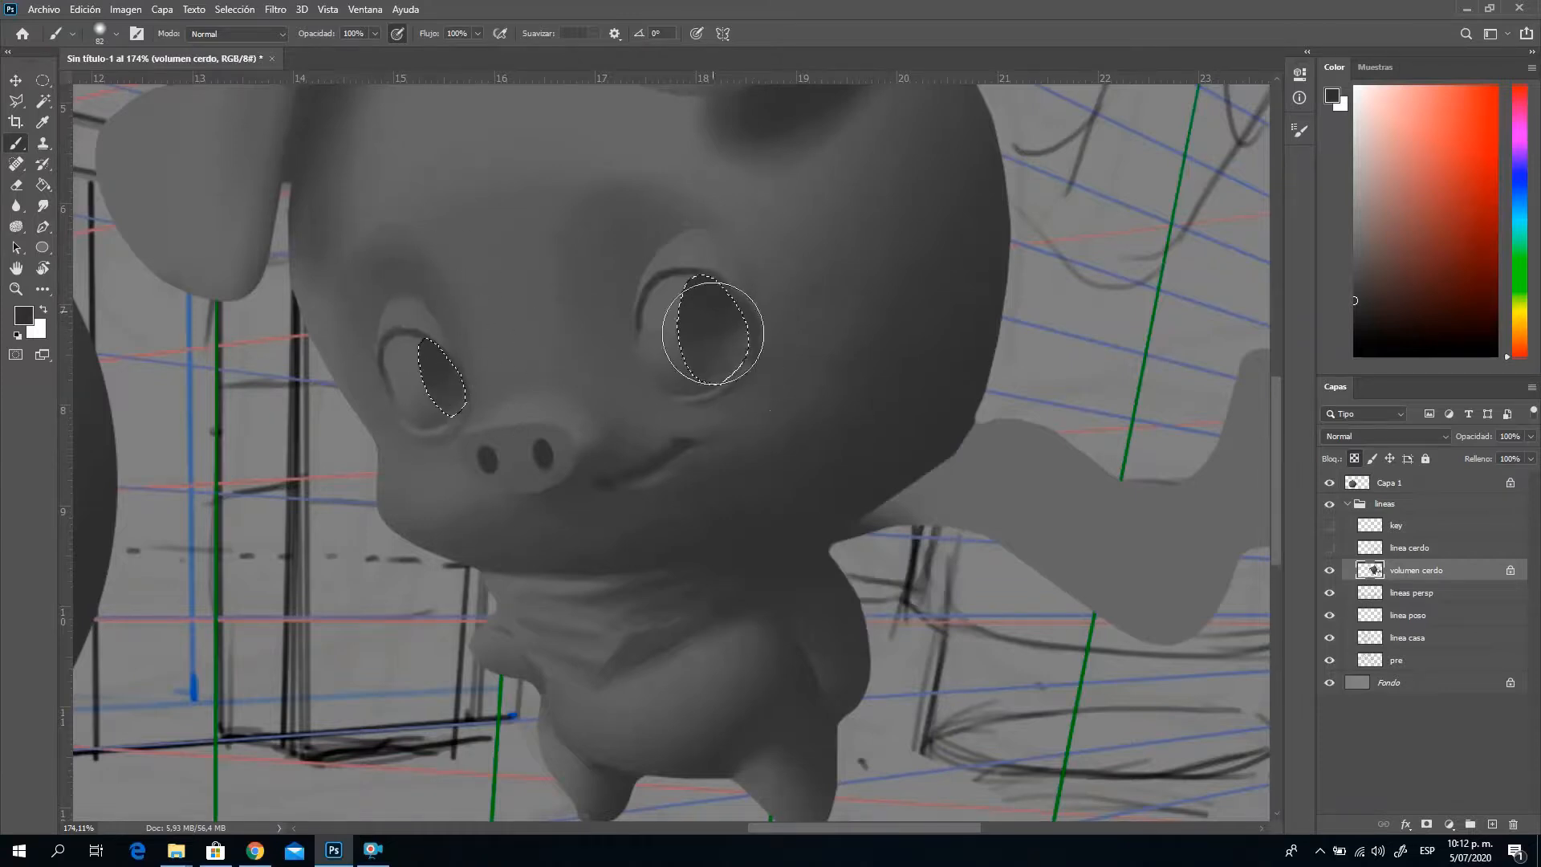
key(ctrl+d)
Refine the larger eye's rim and lid line with a 7 px brush, sampling grays around the iris and raising the hardness to 100%
click(15, 288)
click(819, 337)
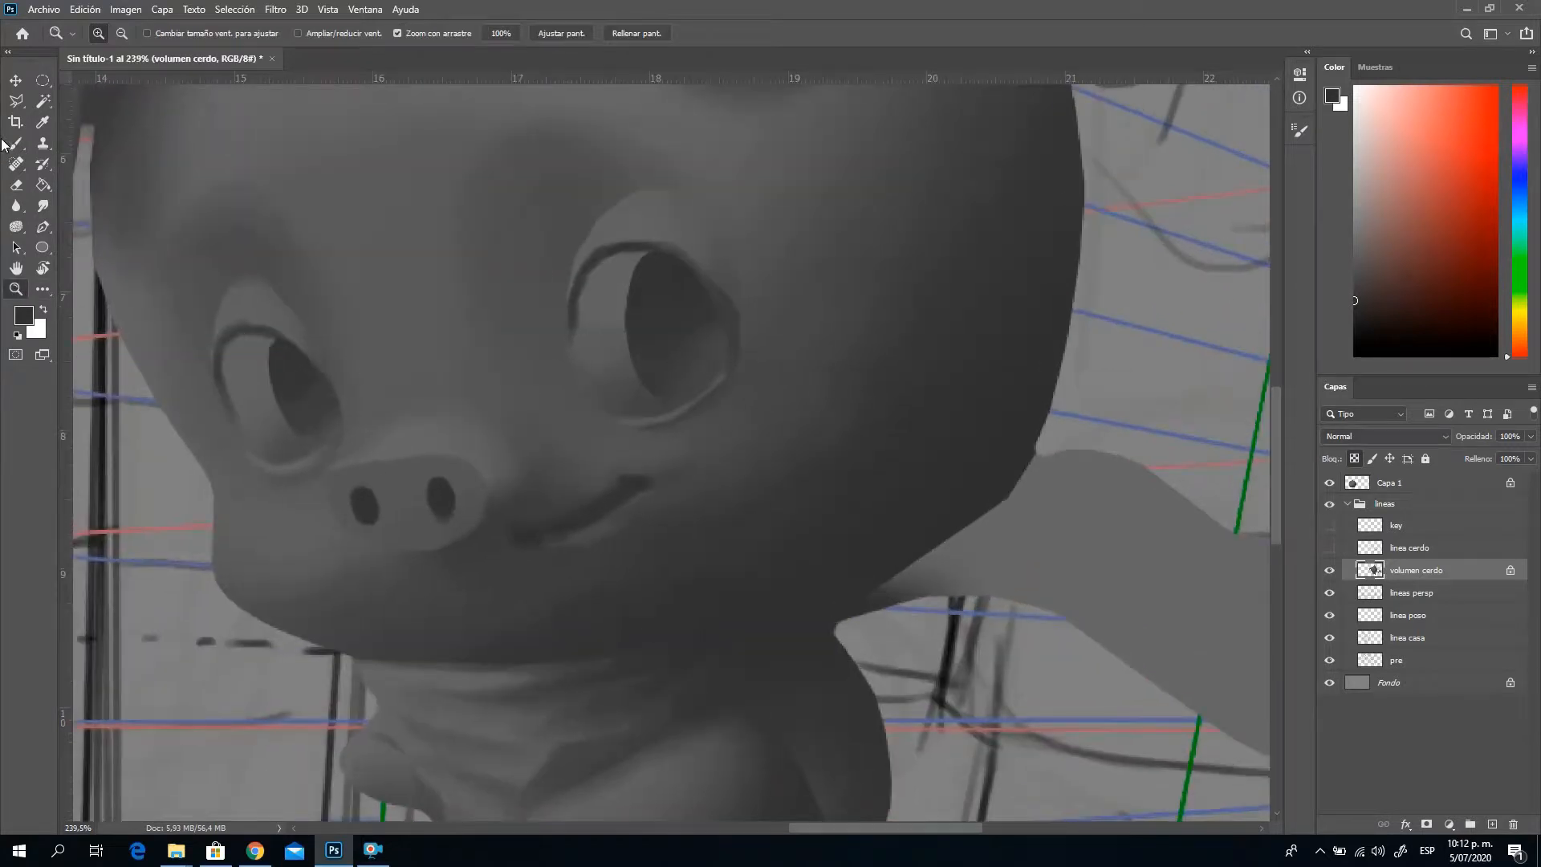
key(b)
right_click(853, 329)
text(7)
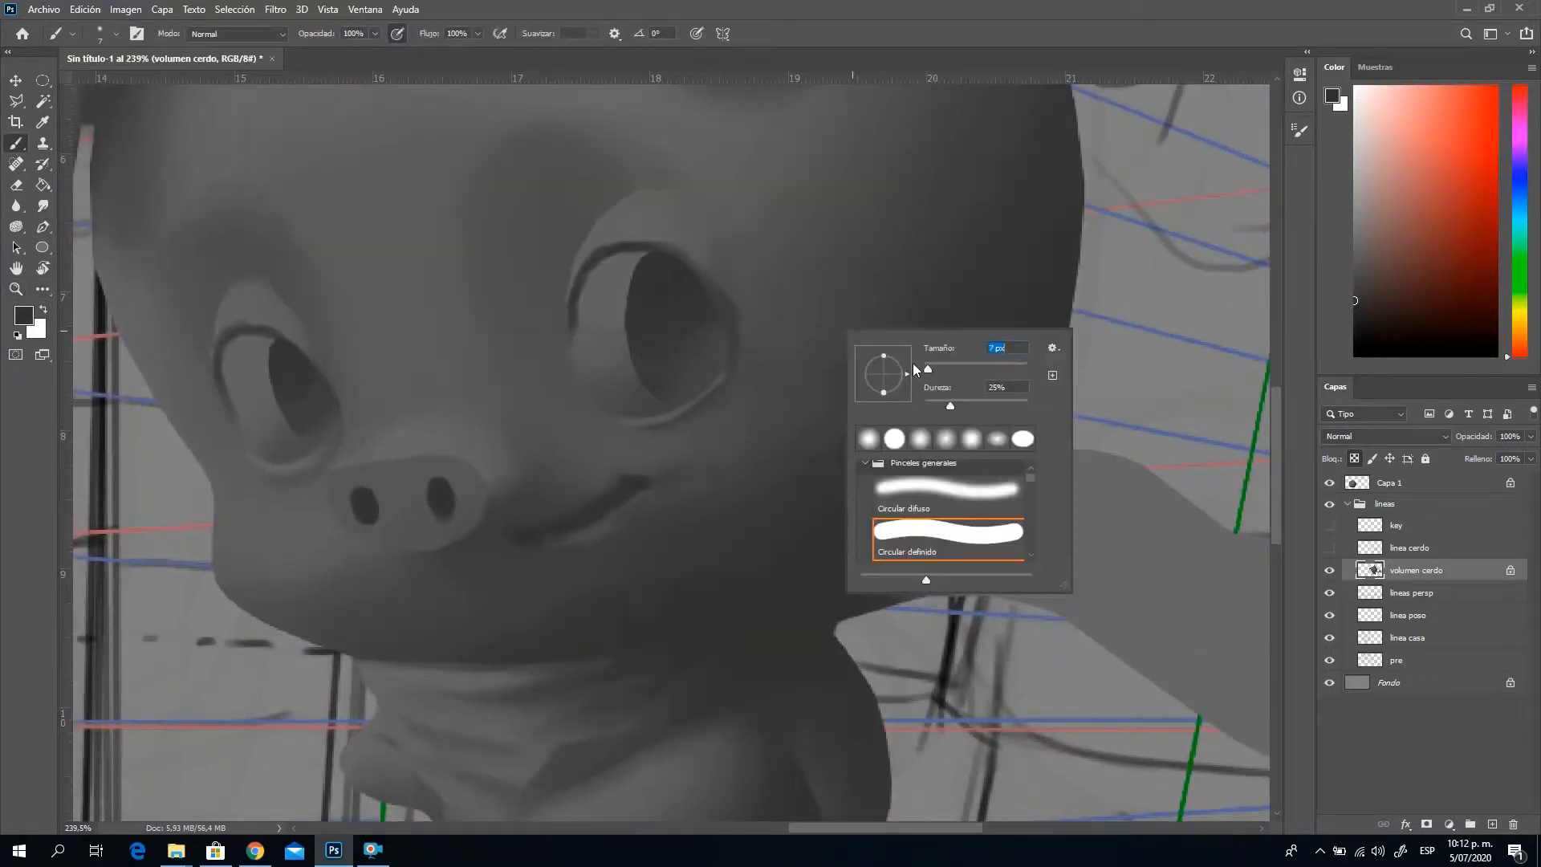
key(Return)
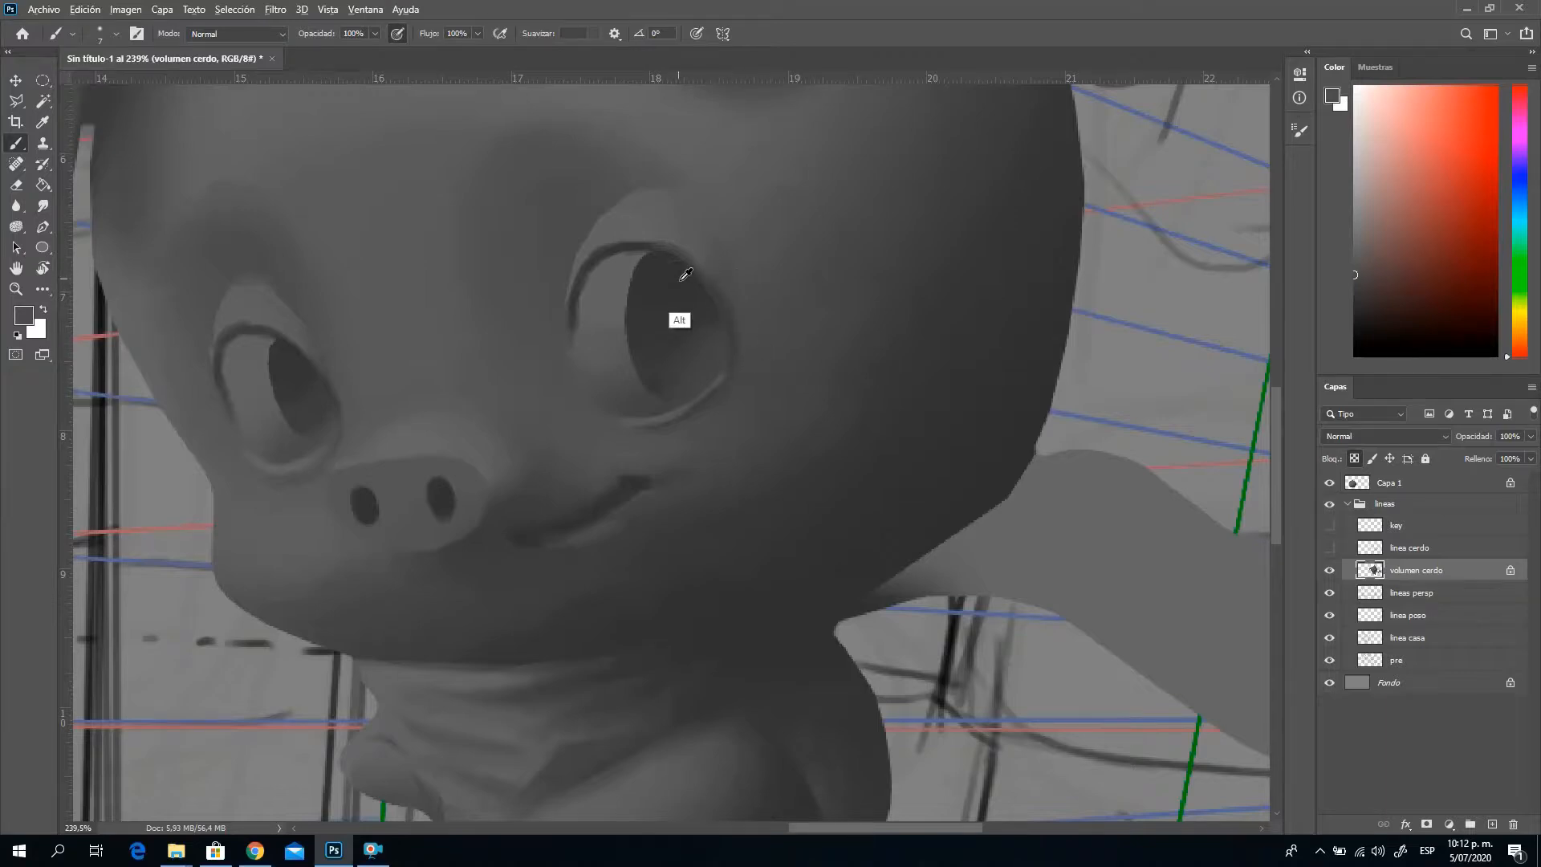
alt+click(671, 317)
right_click(814, 391)
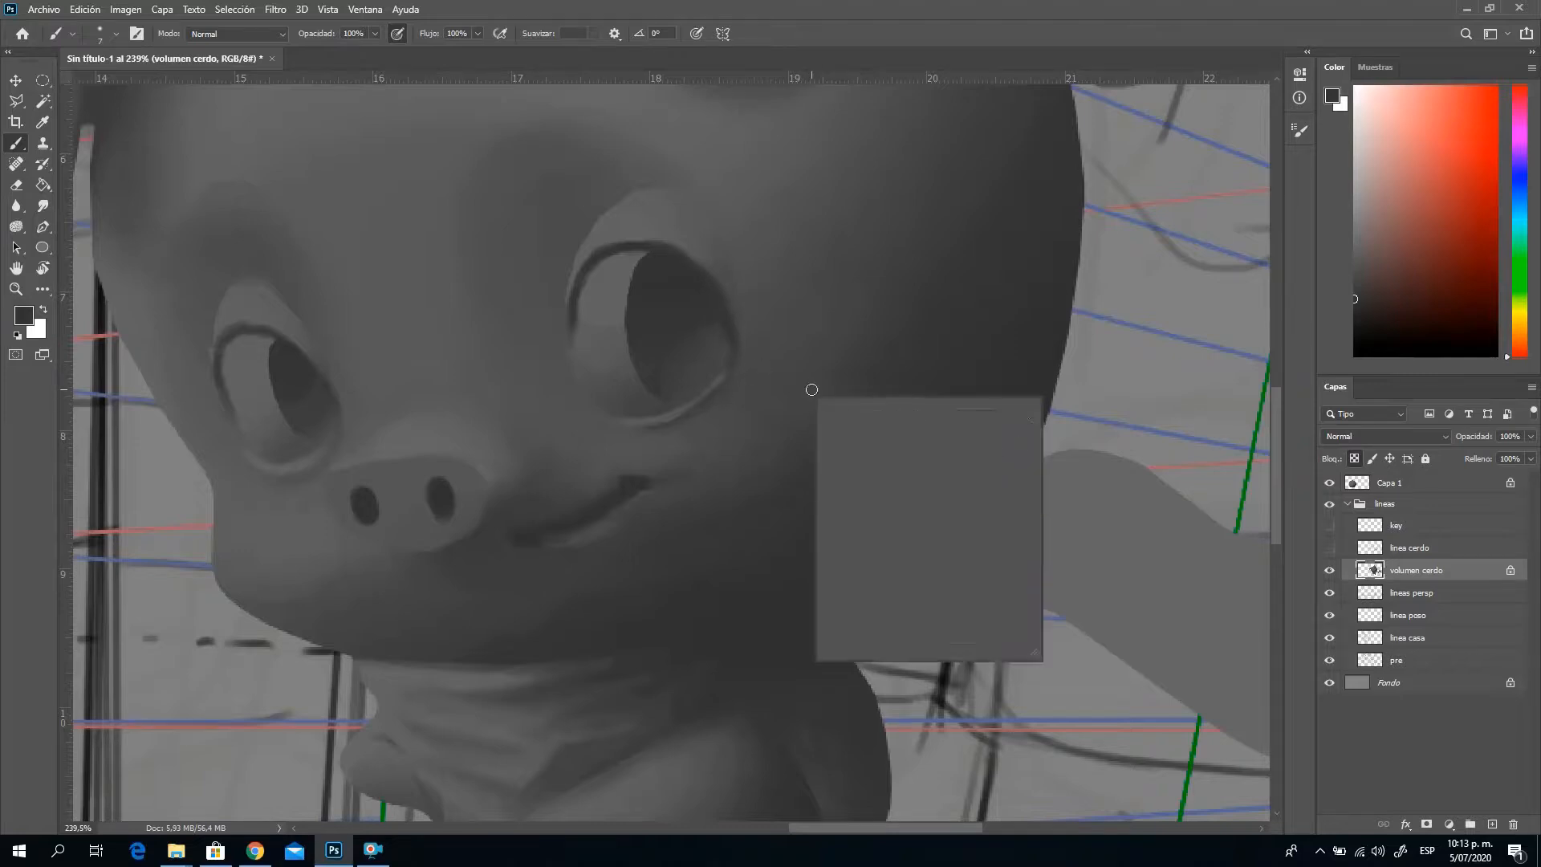
key(Return)
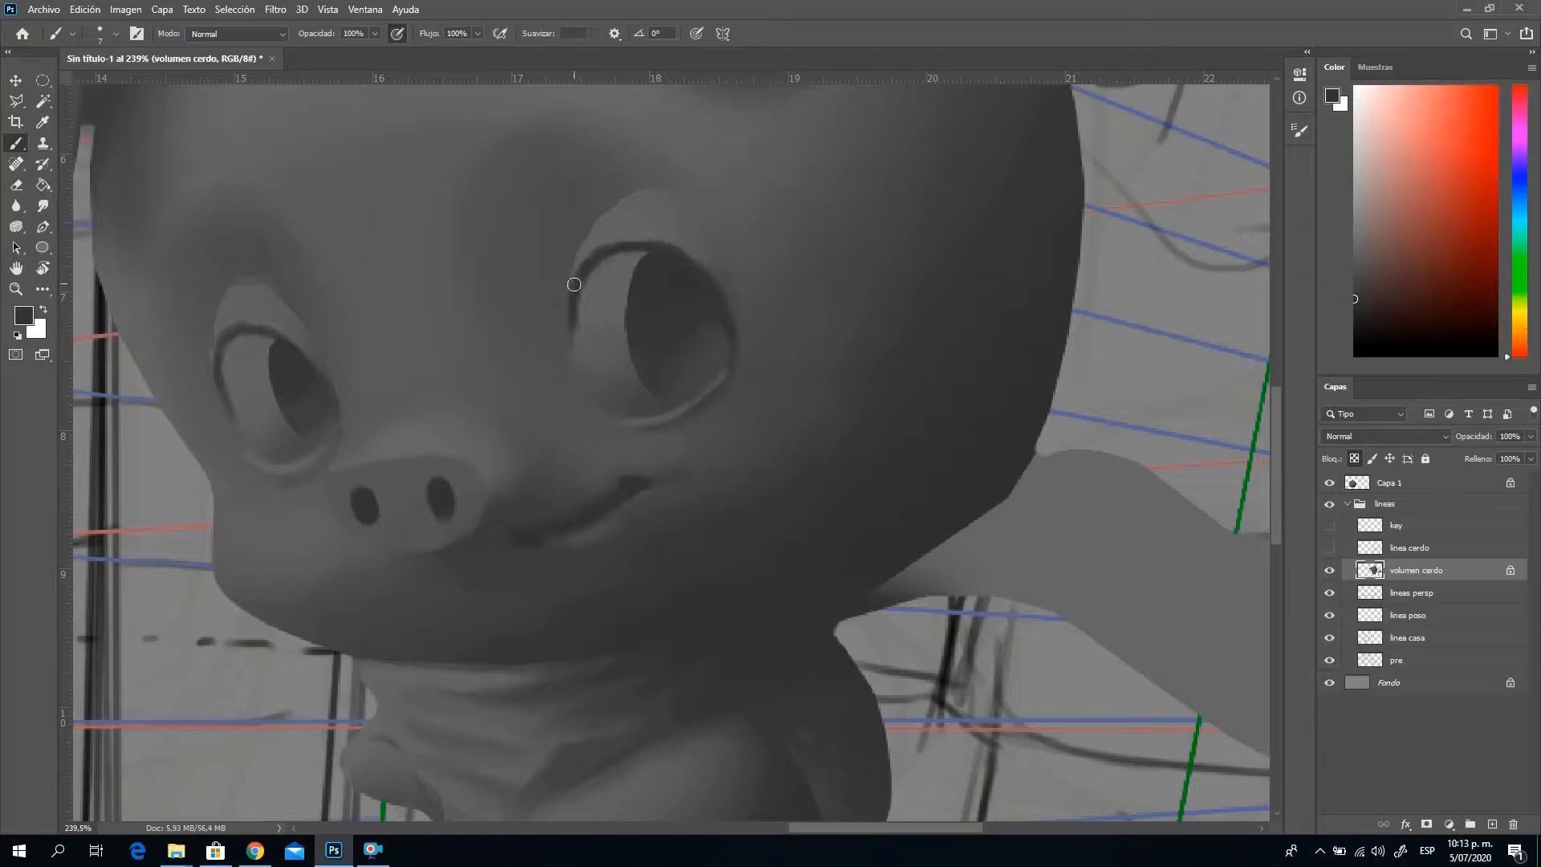
Sharpen and extend the mouth line toward the snout with a 4 px hard brush
click(15, 289)
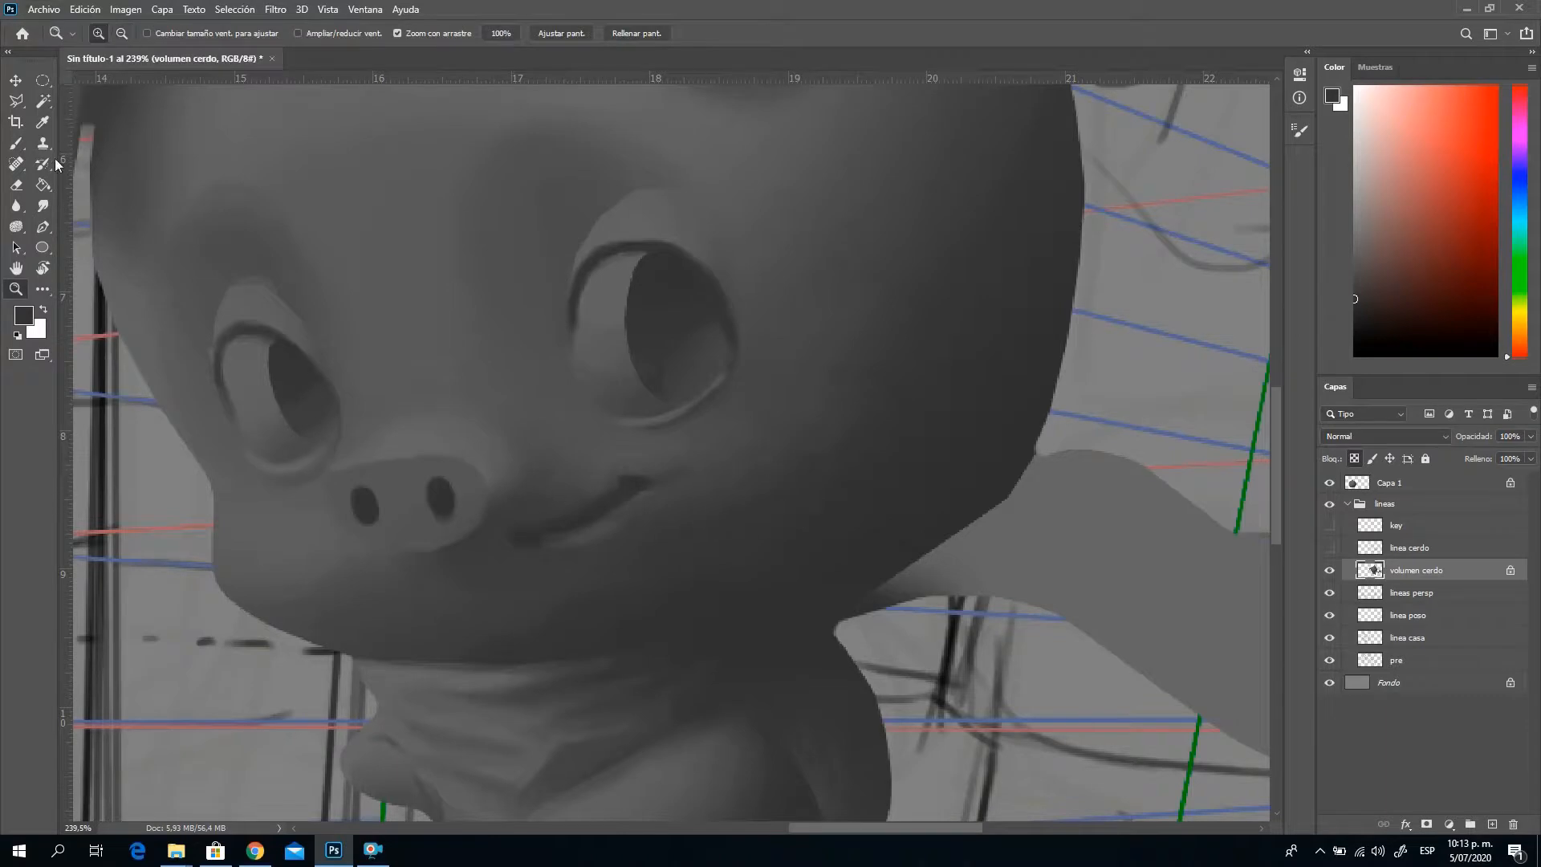
key(b)
right_click(583, 482)
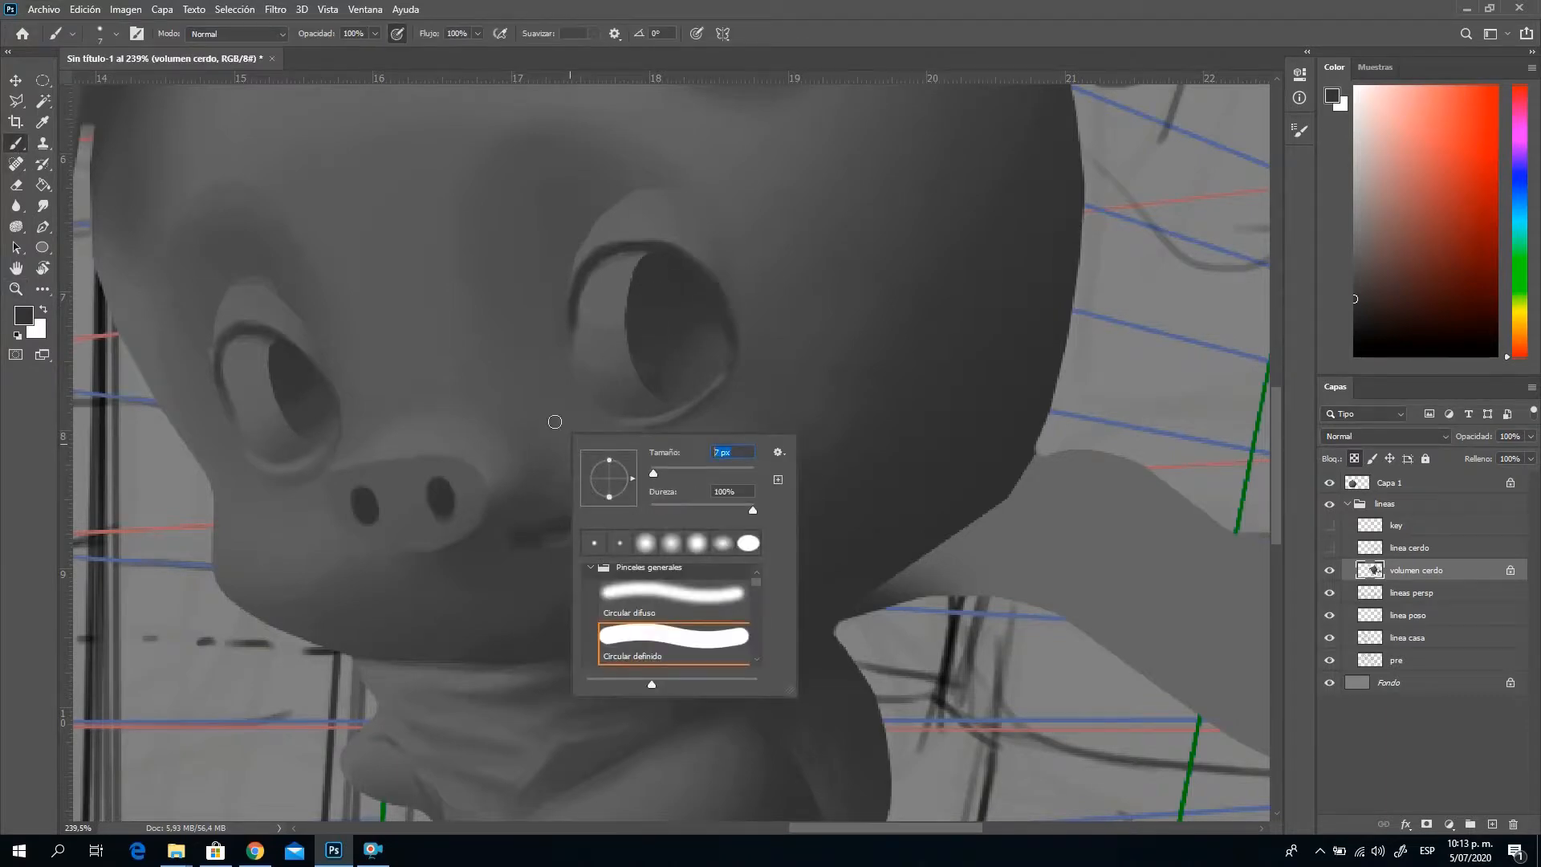
text(4)
key(Return)
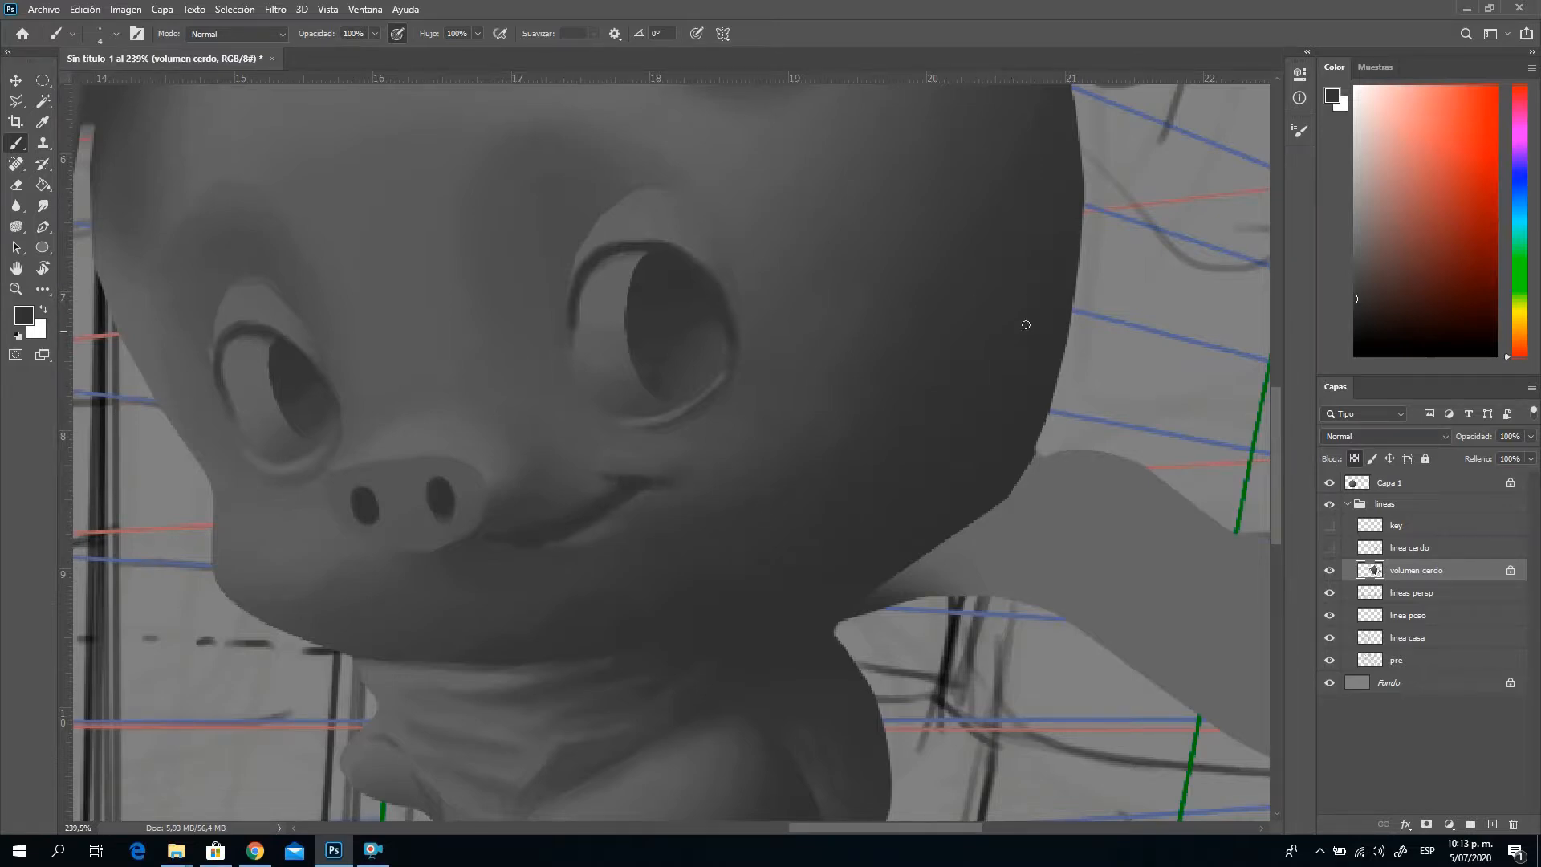
Check the whole pig beside the sphere, and show the linea cerdo sketch over the painted volume
click(16, 289)
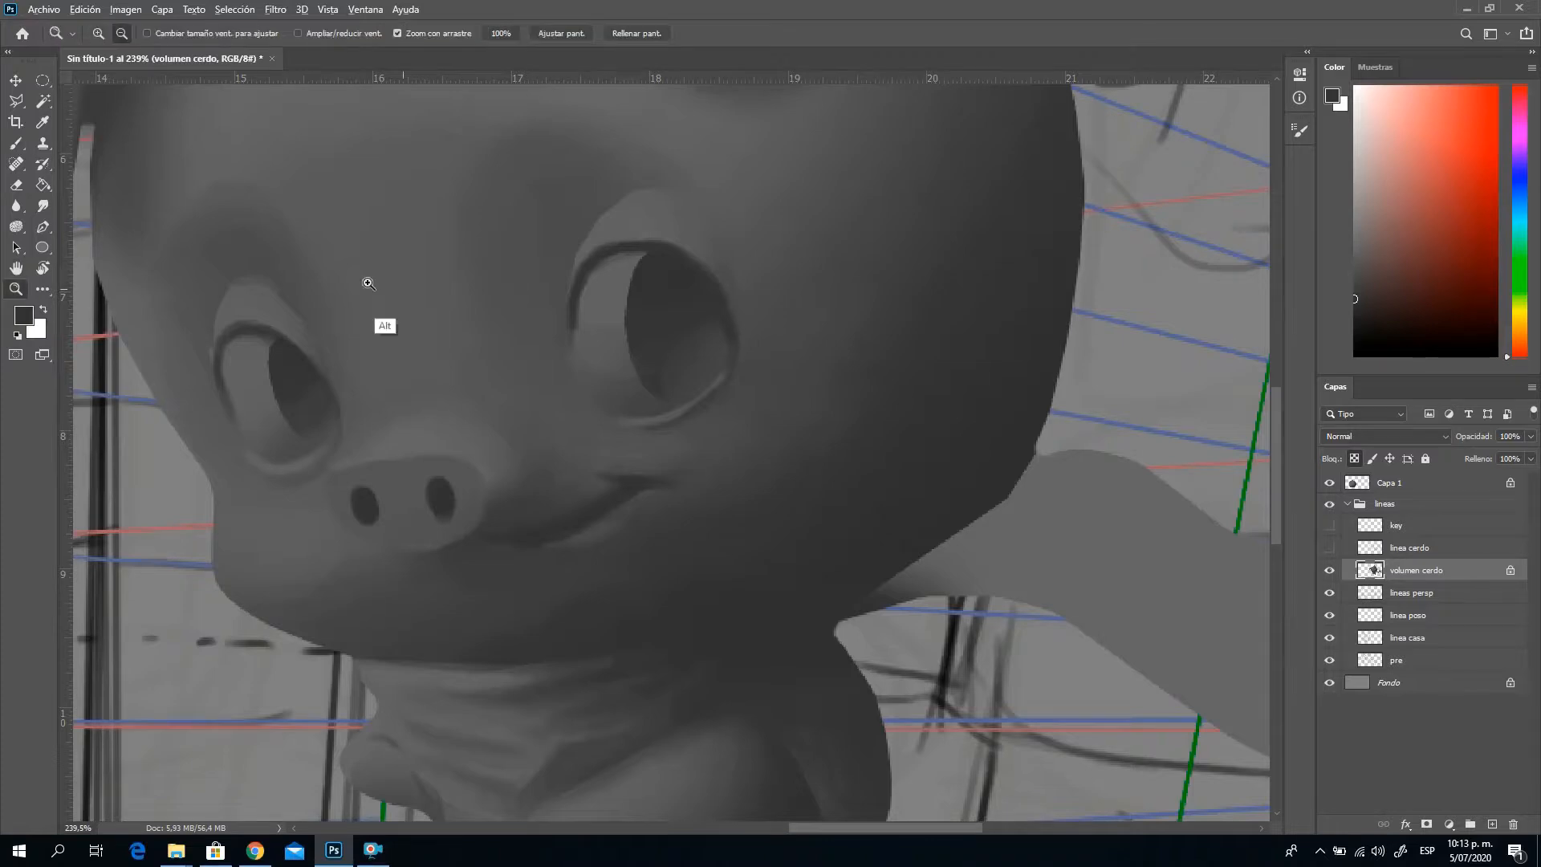
alt+click(578, 385)
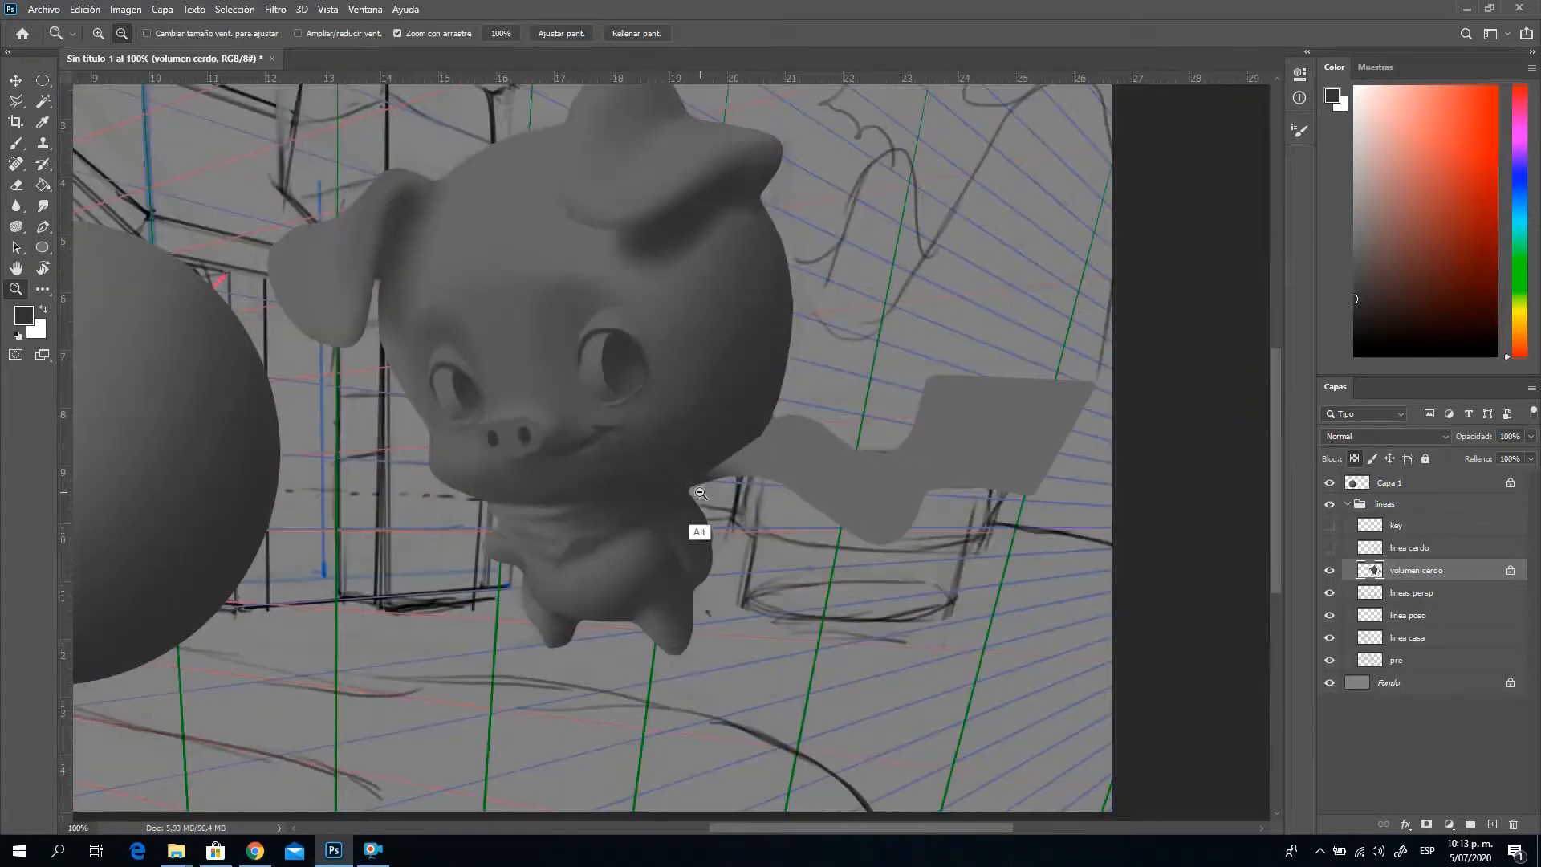
alt+click(654, 449)
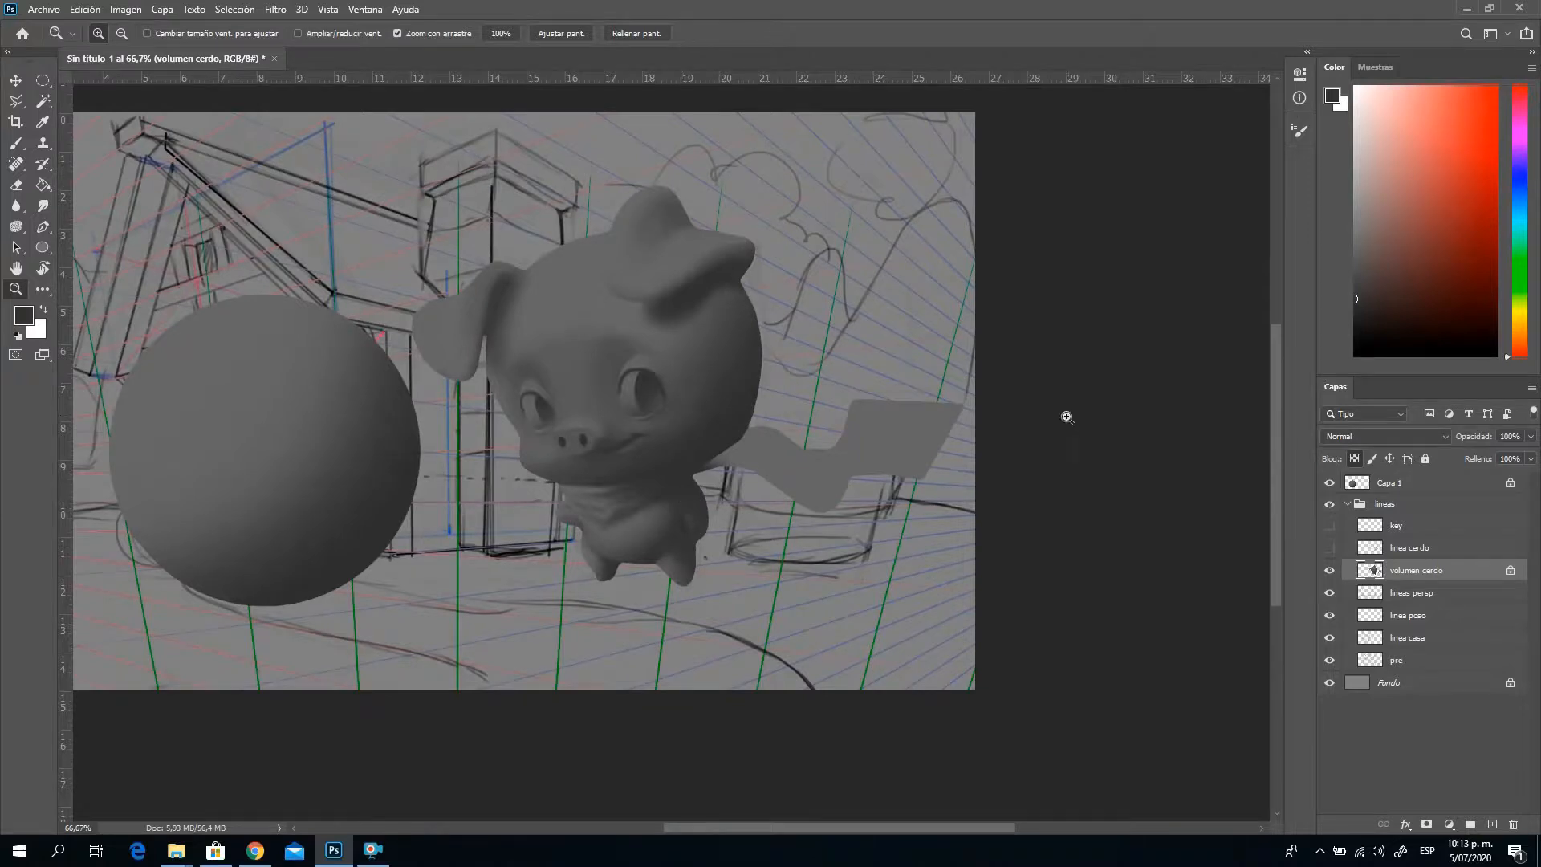
click(1330, 548)
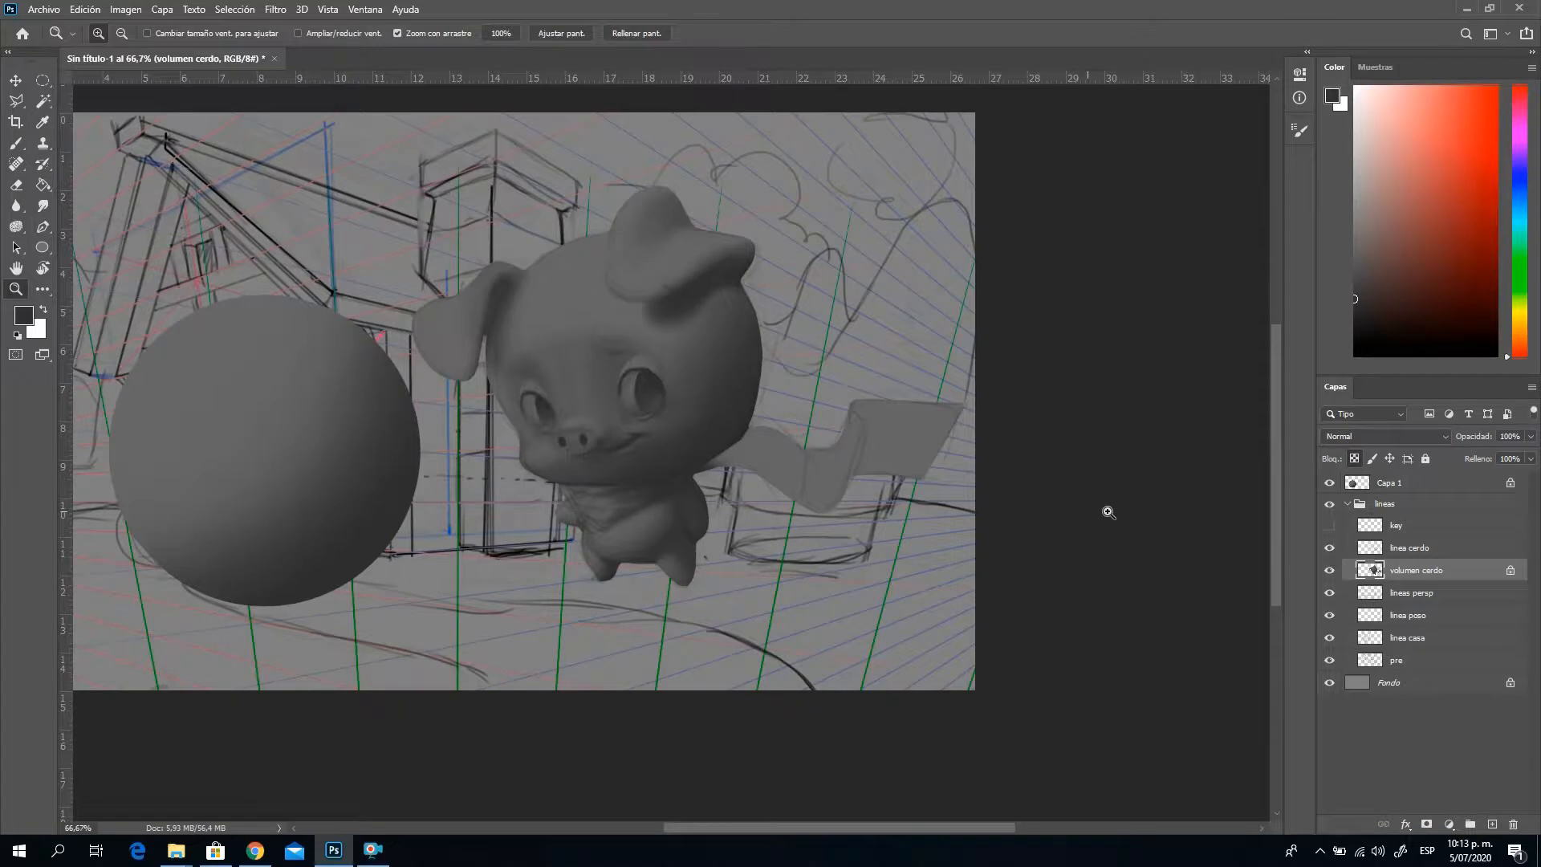
mouse_move(586, 434)
mouse_down()
mouse_move(643, 437)
mouse_move(583, 437)
mouse_up()
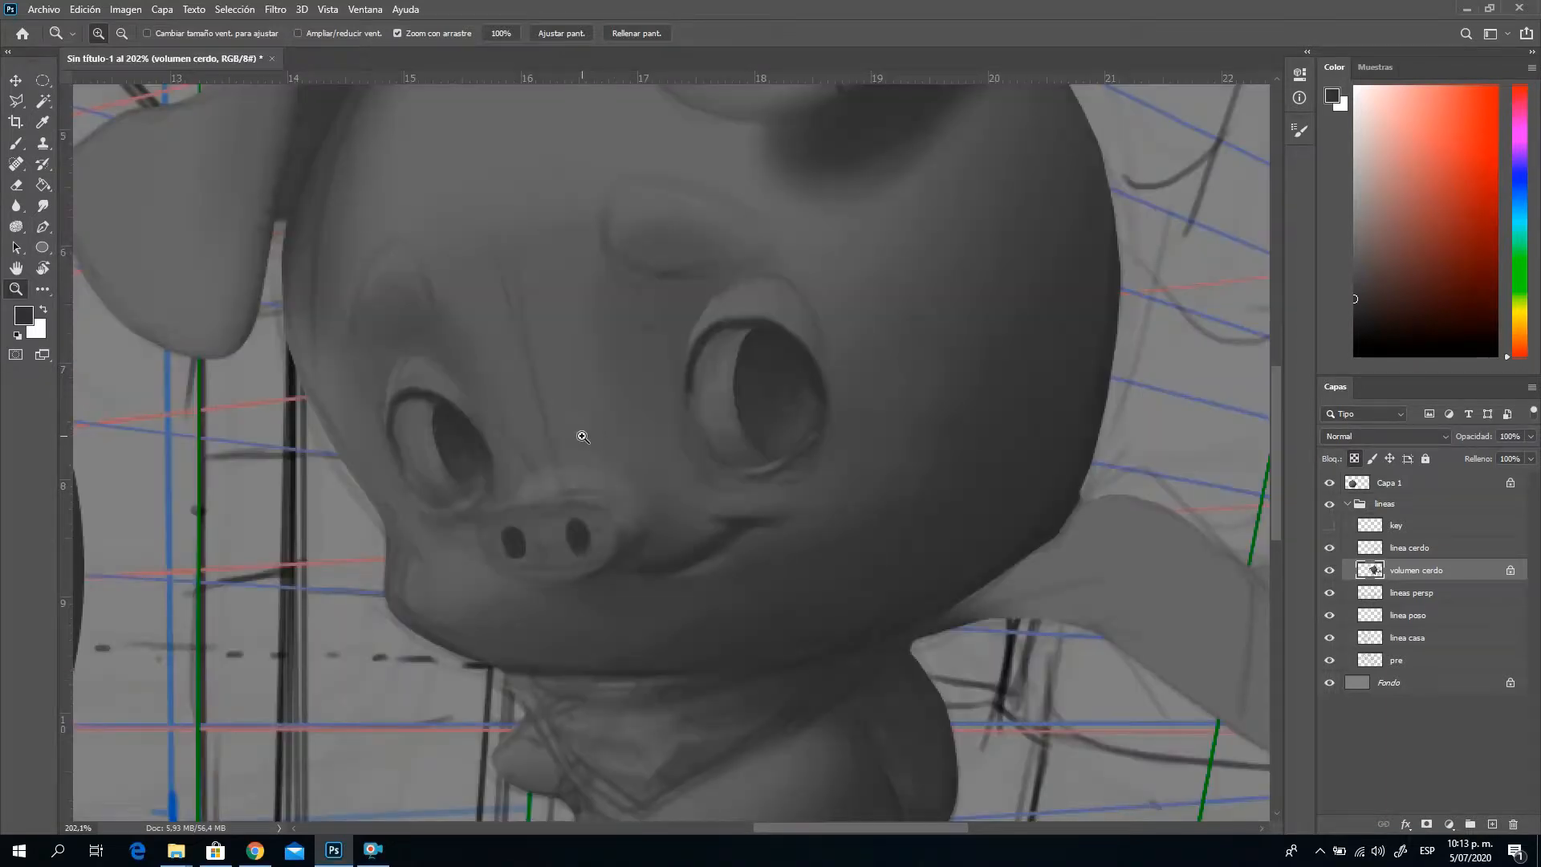
drag(583, 436, 638, 532)
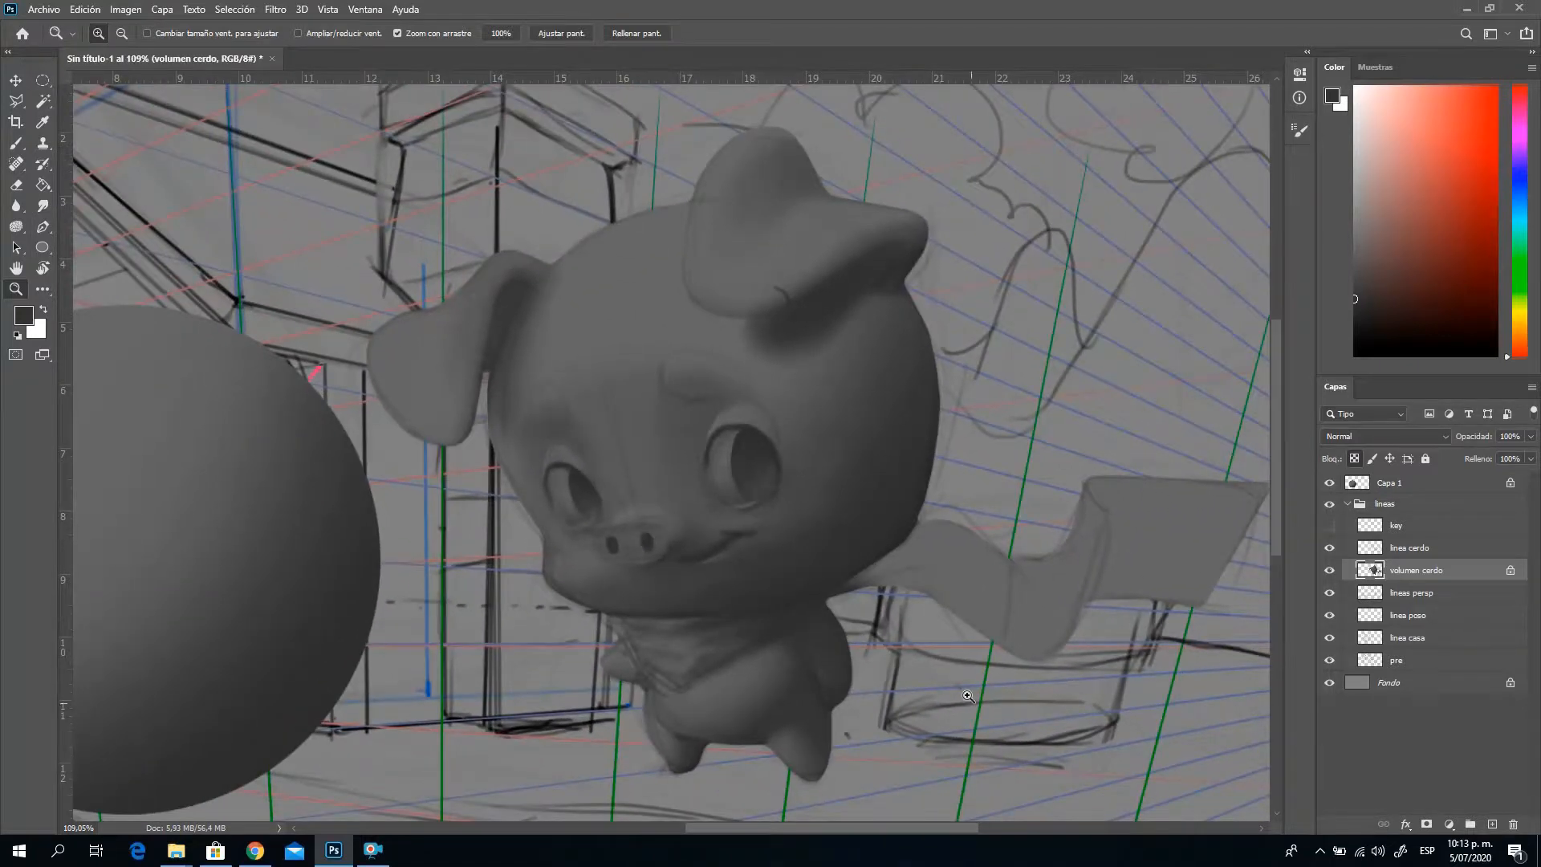
drag(959, 694, 905, 676)
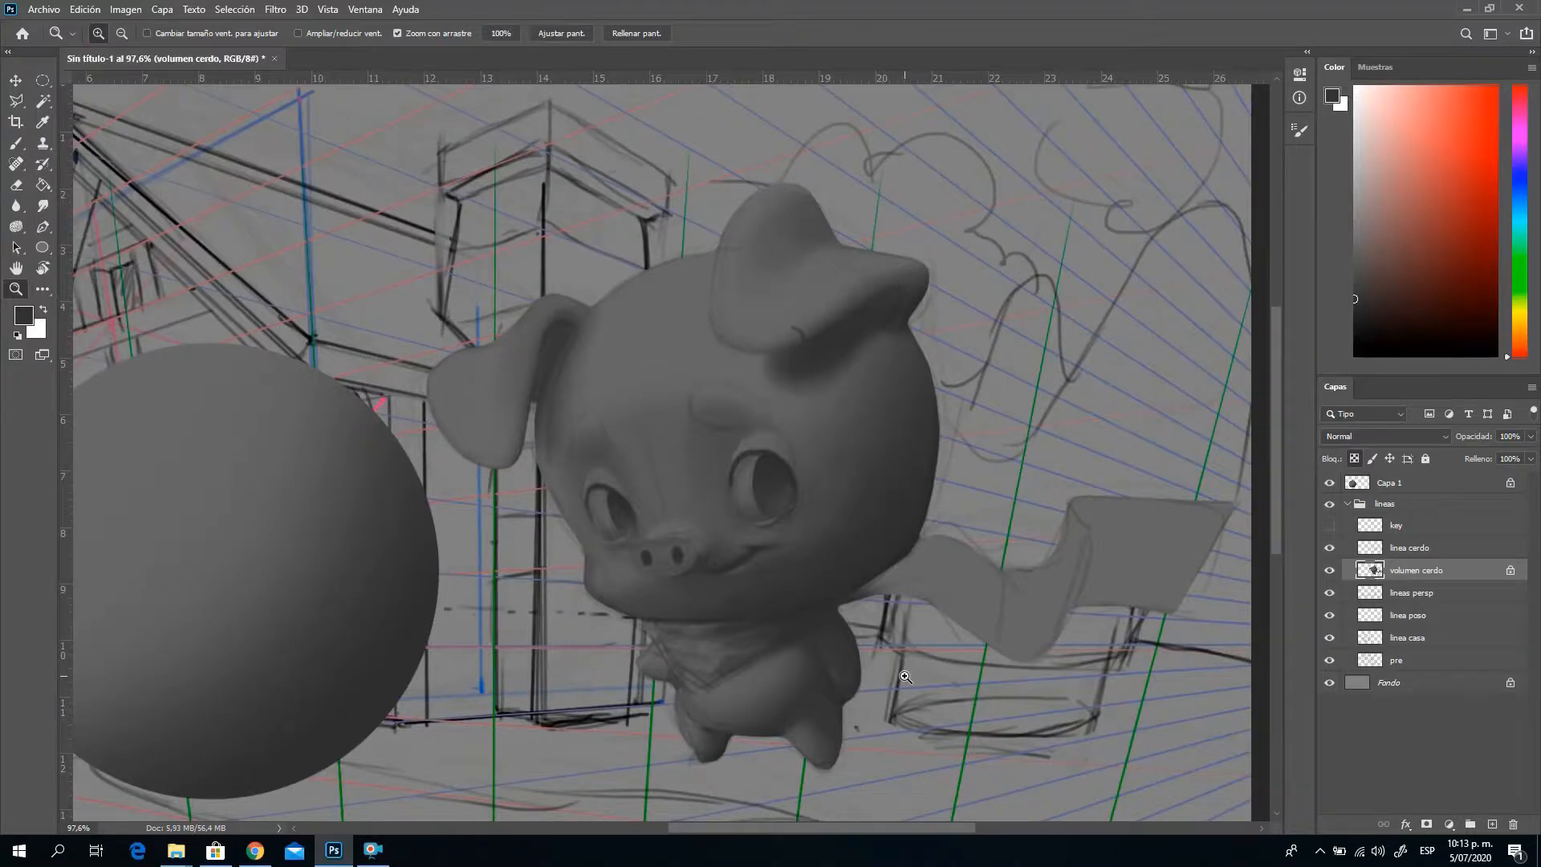
drag(989, 633, 1009, 651)
Lasso the flowing cloth behind the pig, following the head's lower edge where the two shapes meet
click(16, 101)
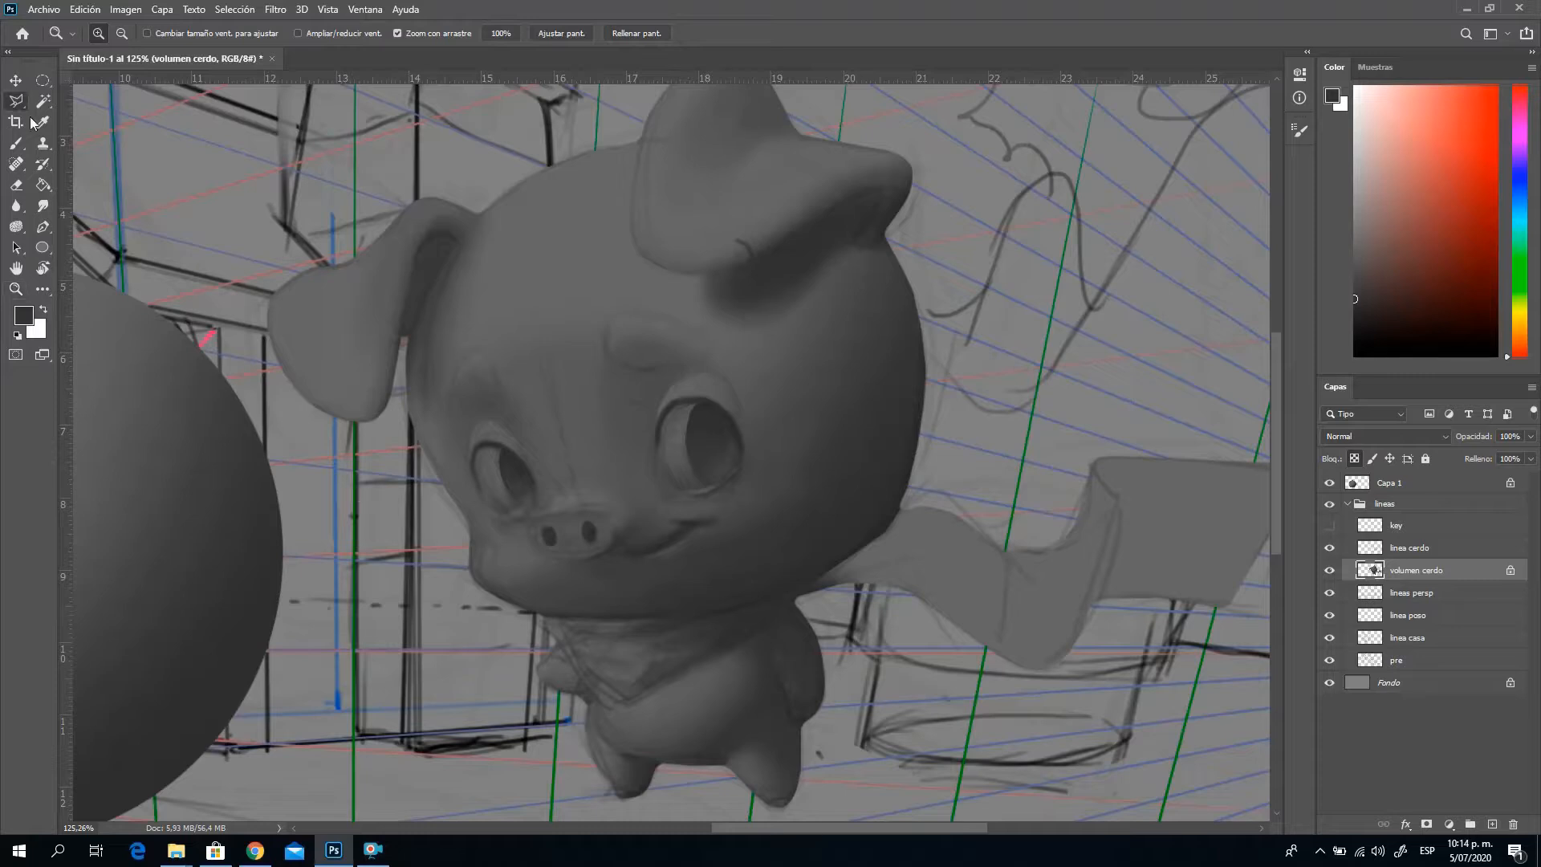
click(797, 608)
click(790, 594)
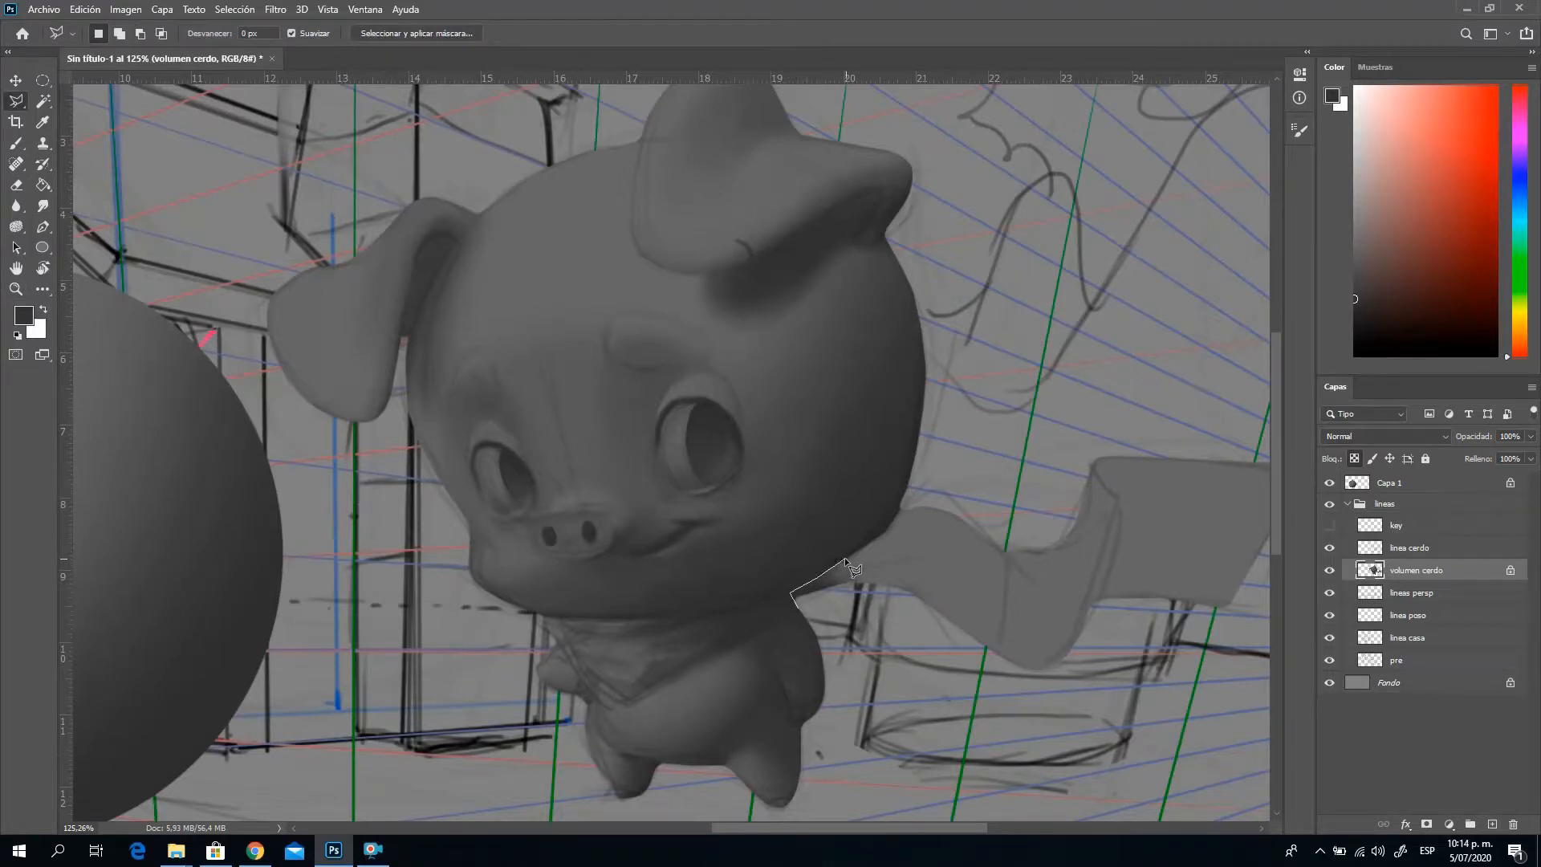
click(904, 495)
click(1115, 349)
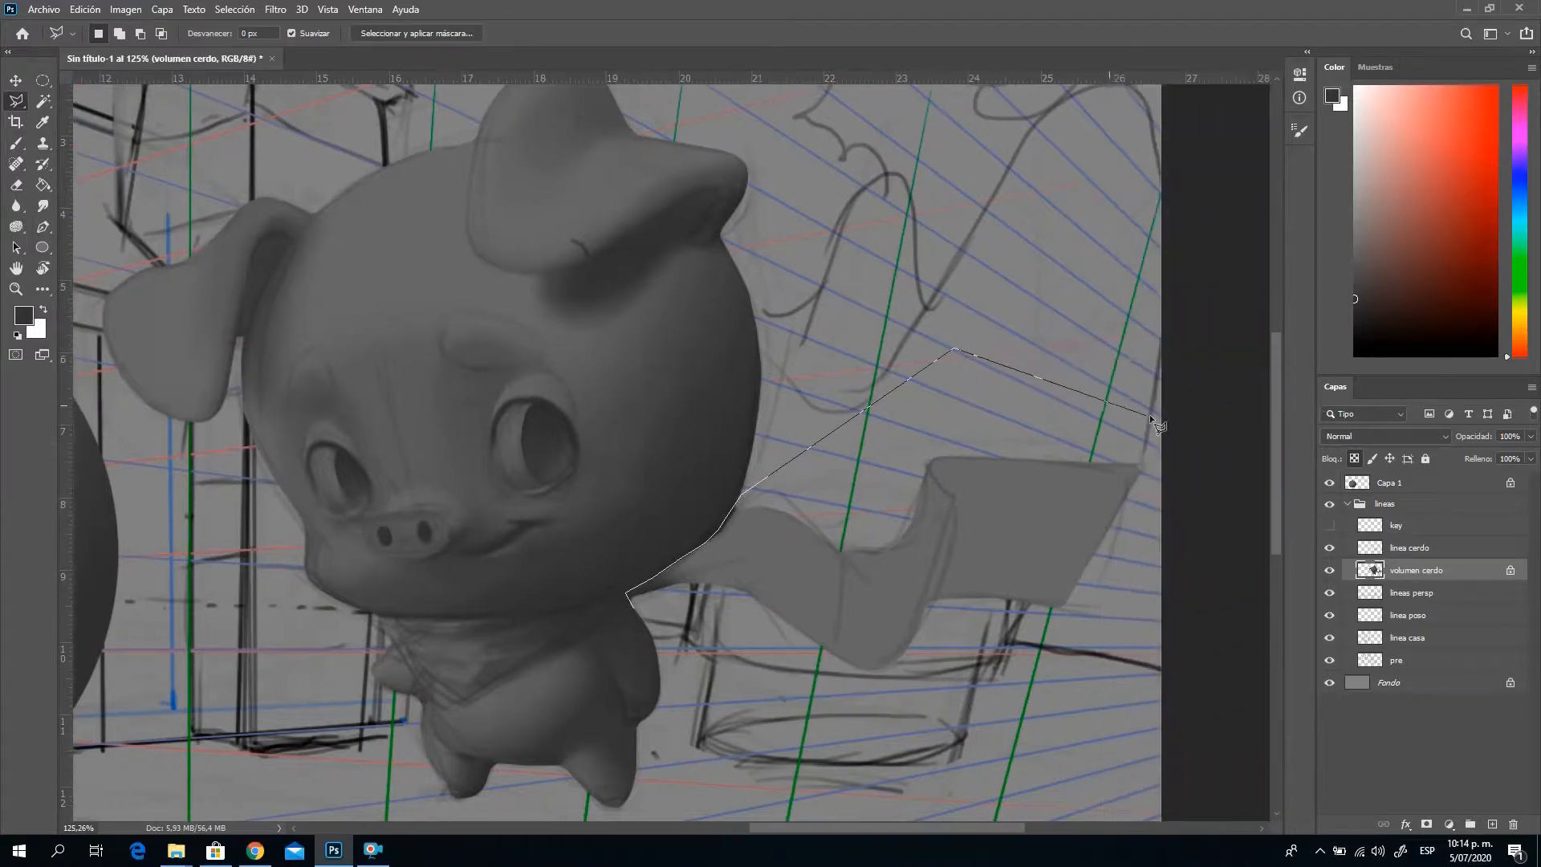
click(1137, 406)
click(1153, 479)
click(1069, 705)
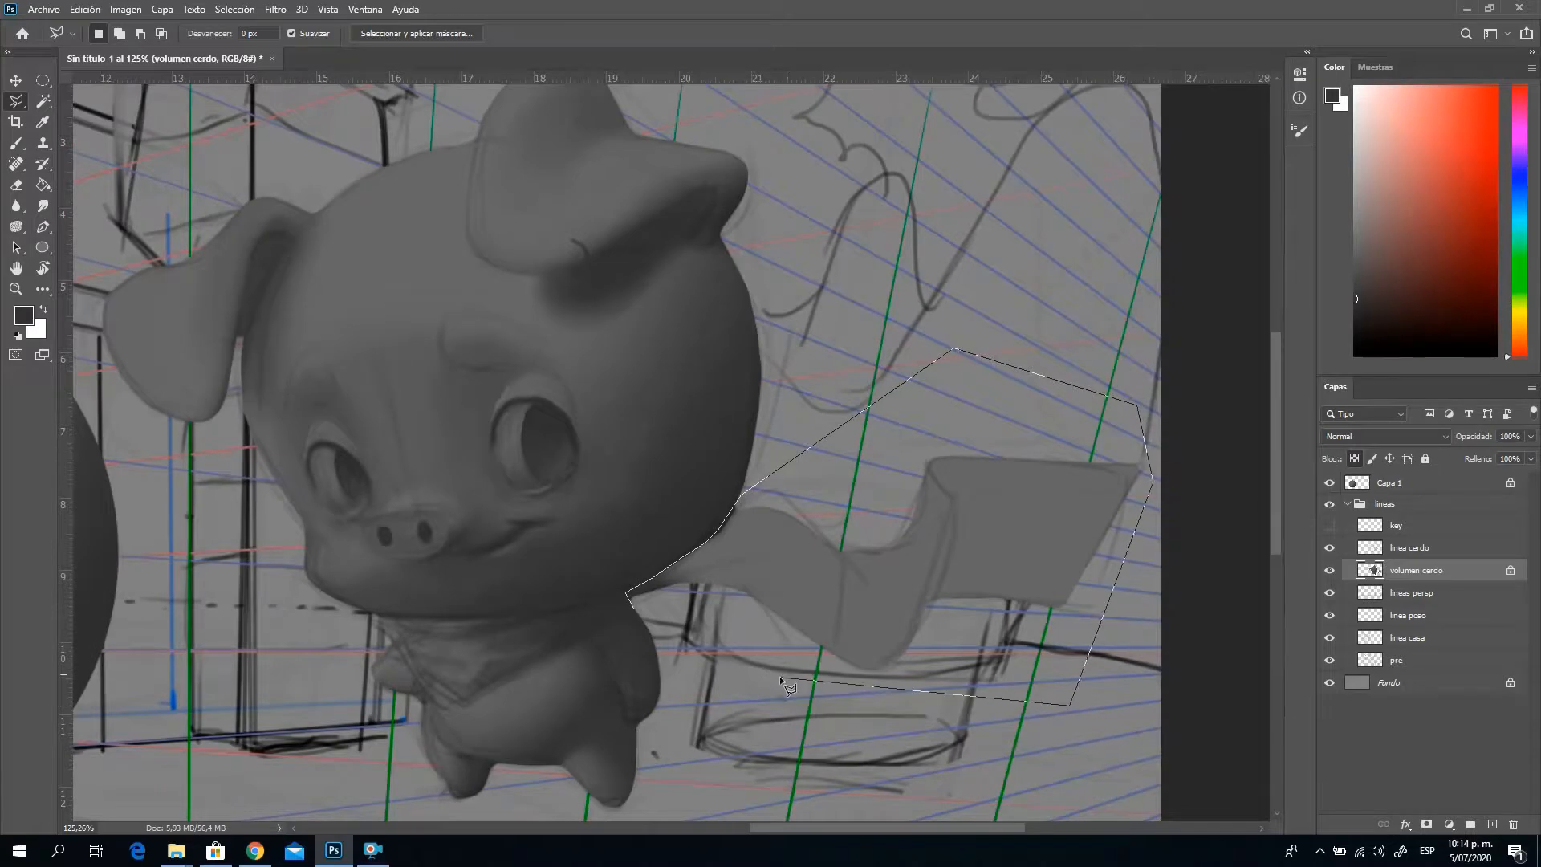
double_click(700, 644)
Close the selection around the flowing cloth and set up an 82 px brush with 0% hardness
drag(672, 543, 908, 348)
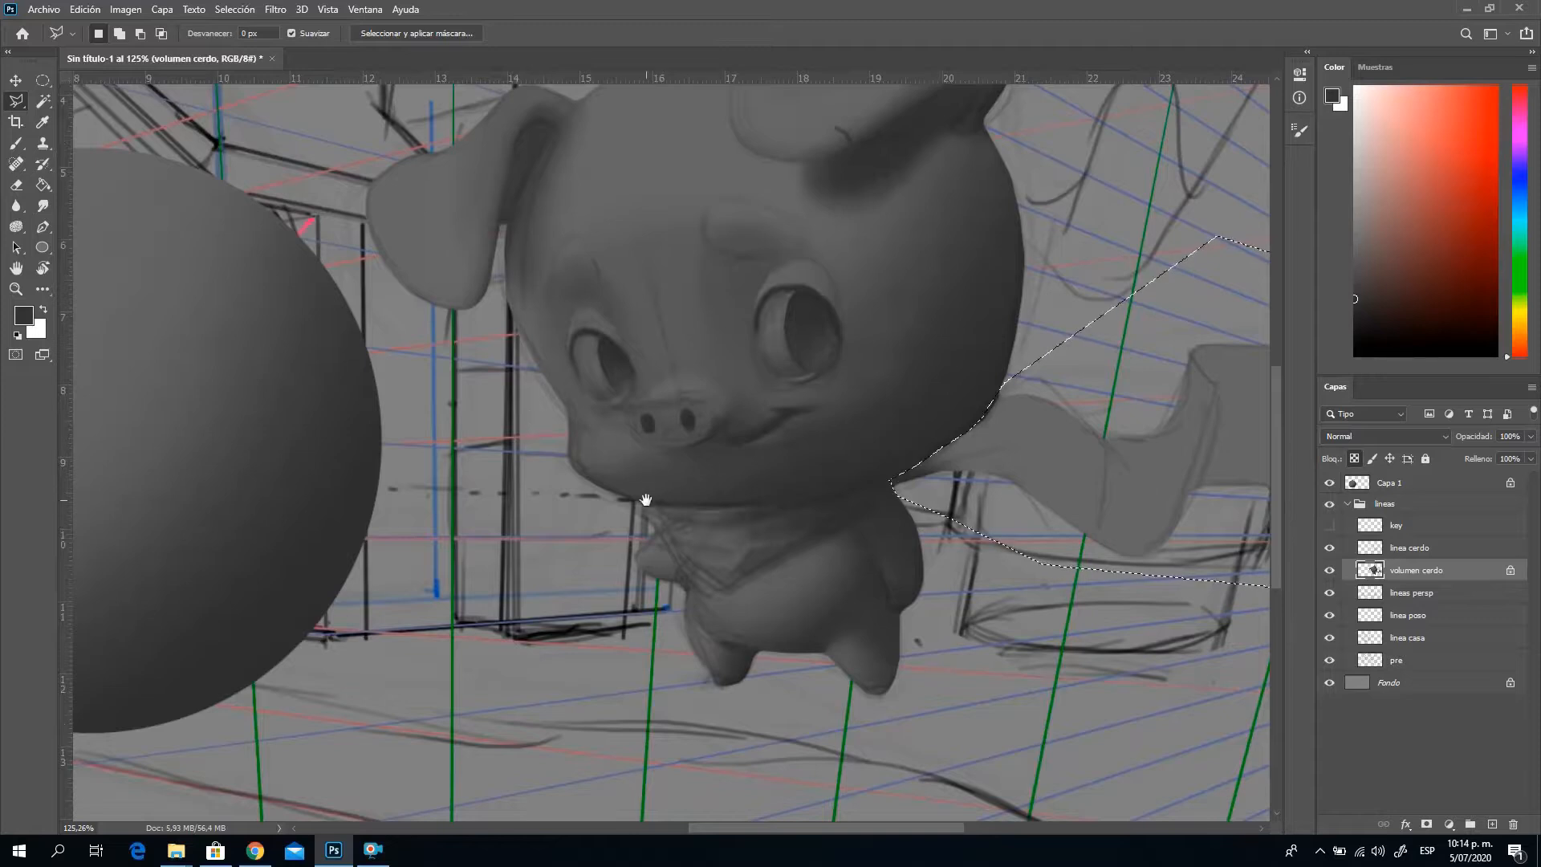
drag(647, 500, 824, 543)
key(b)
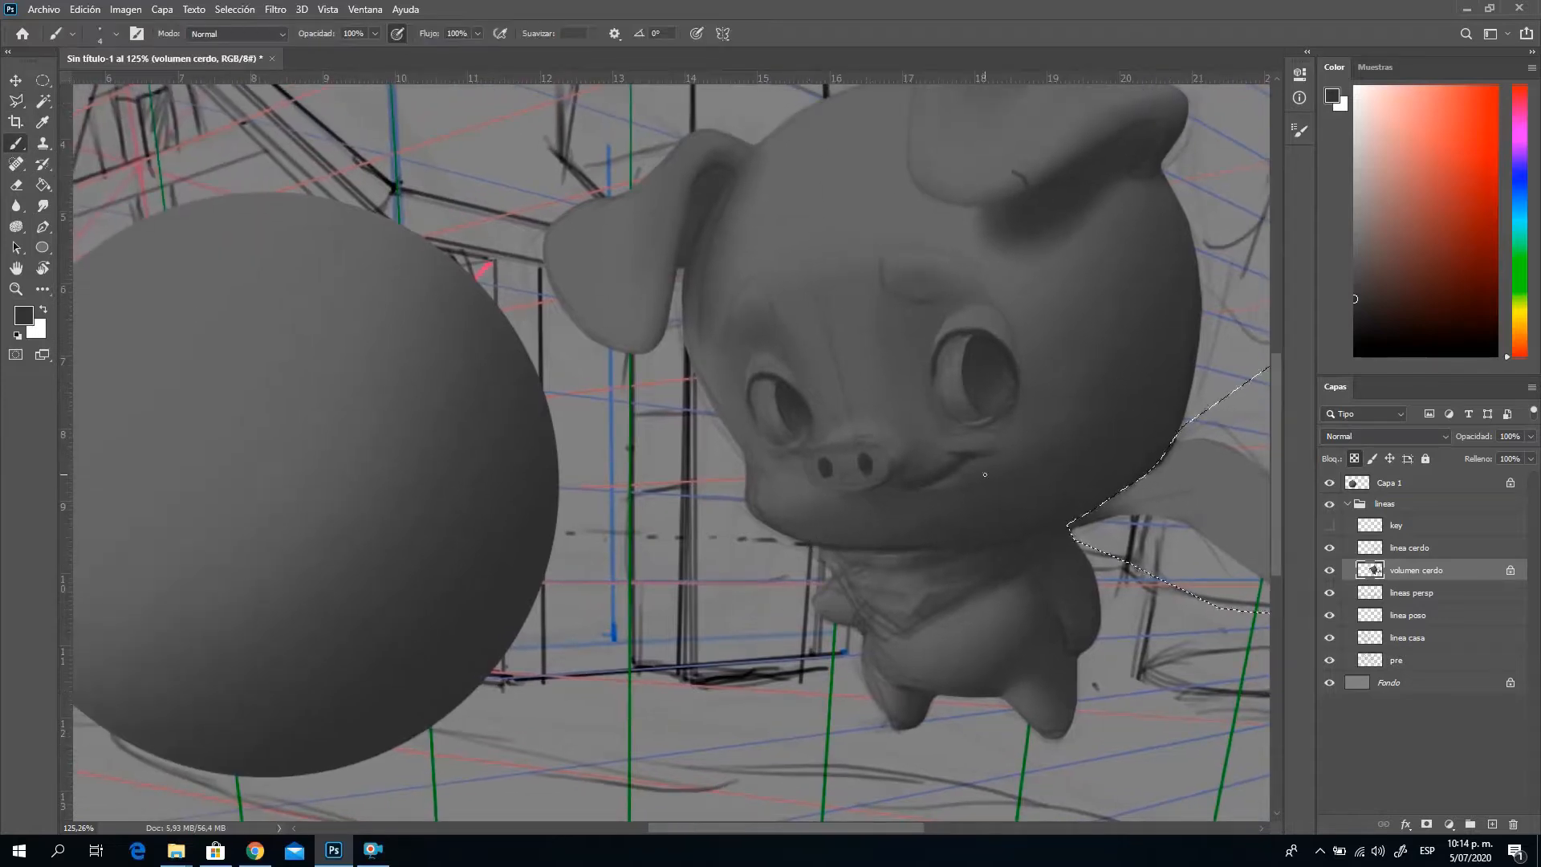
right_click(687, 558)
drag(761, 595, 803, 590)
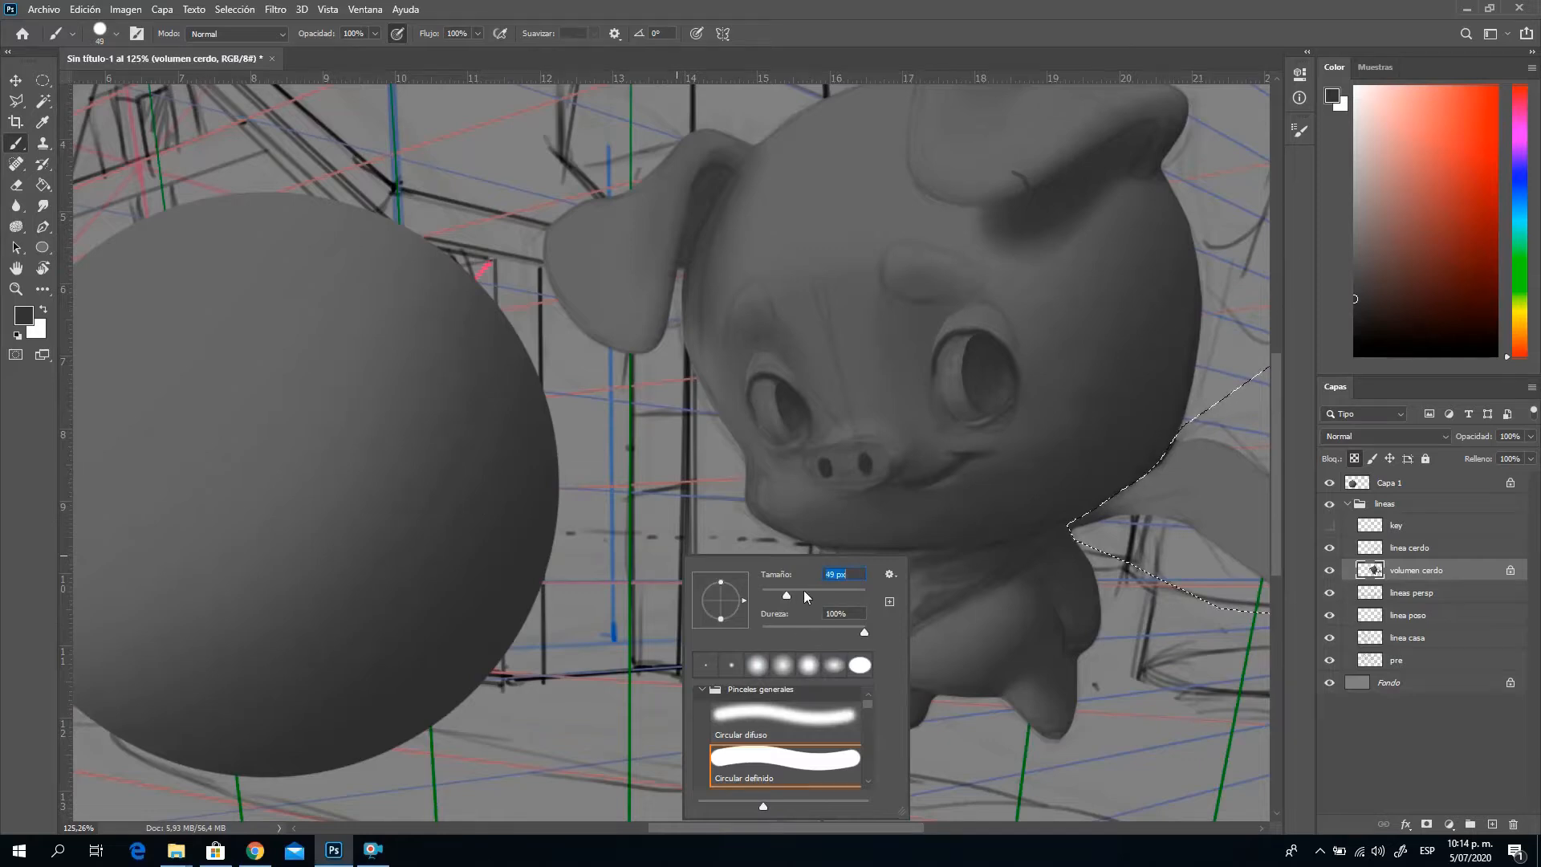
click(603, 421)
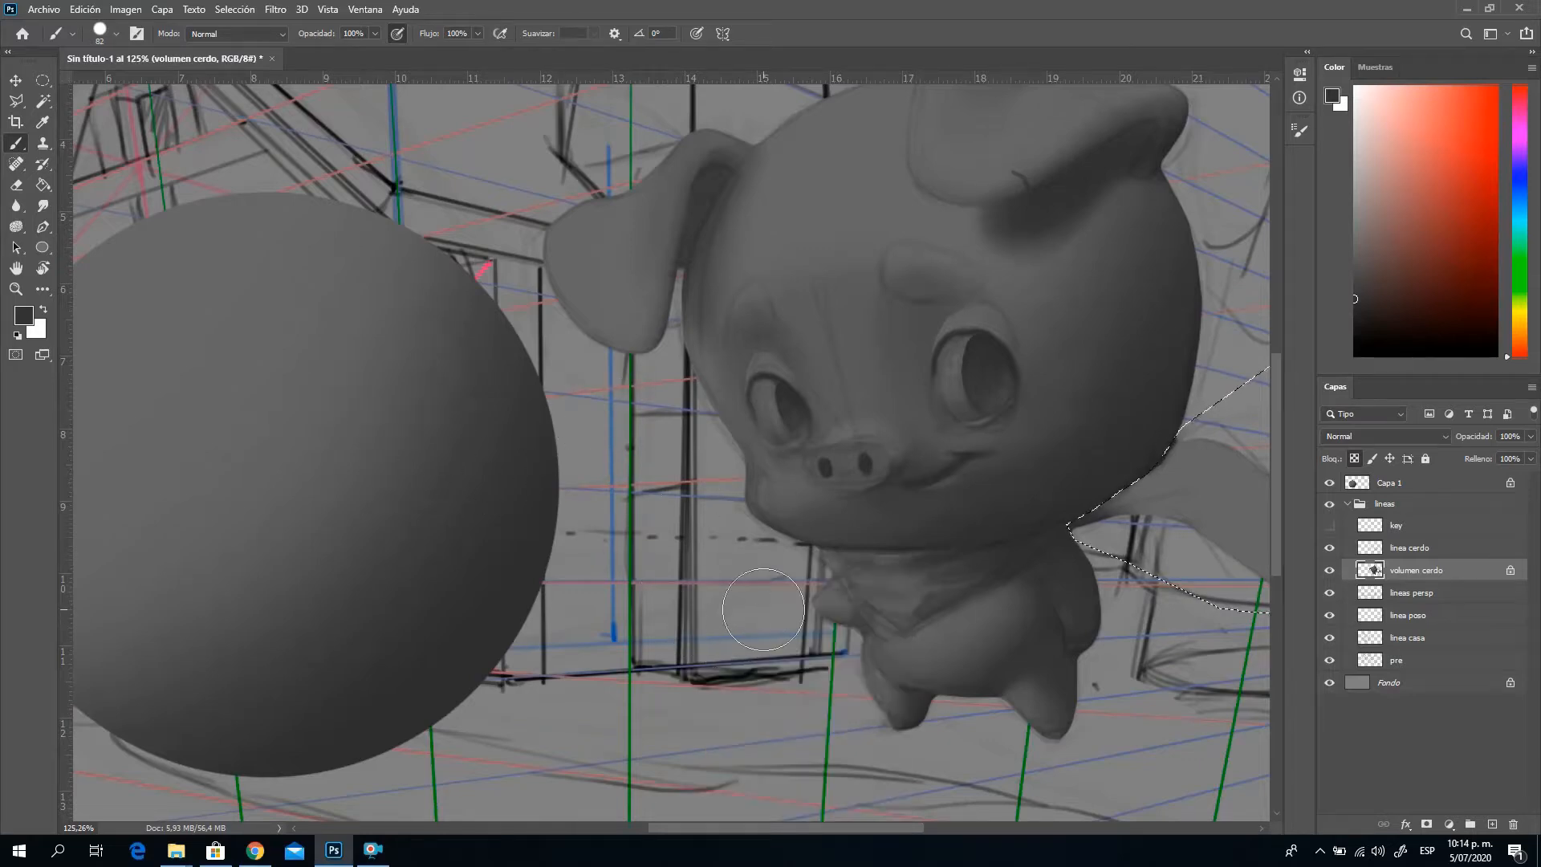
scroll(762, 610, right, 5)
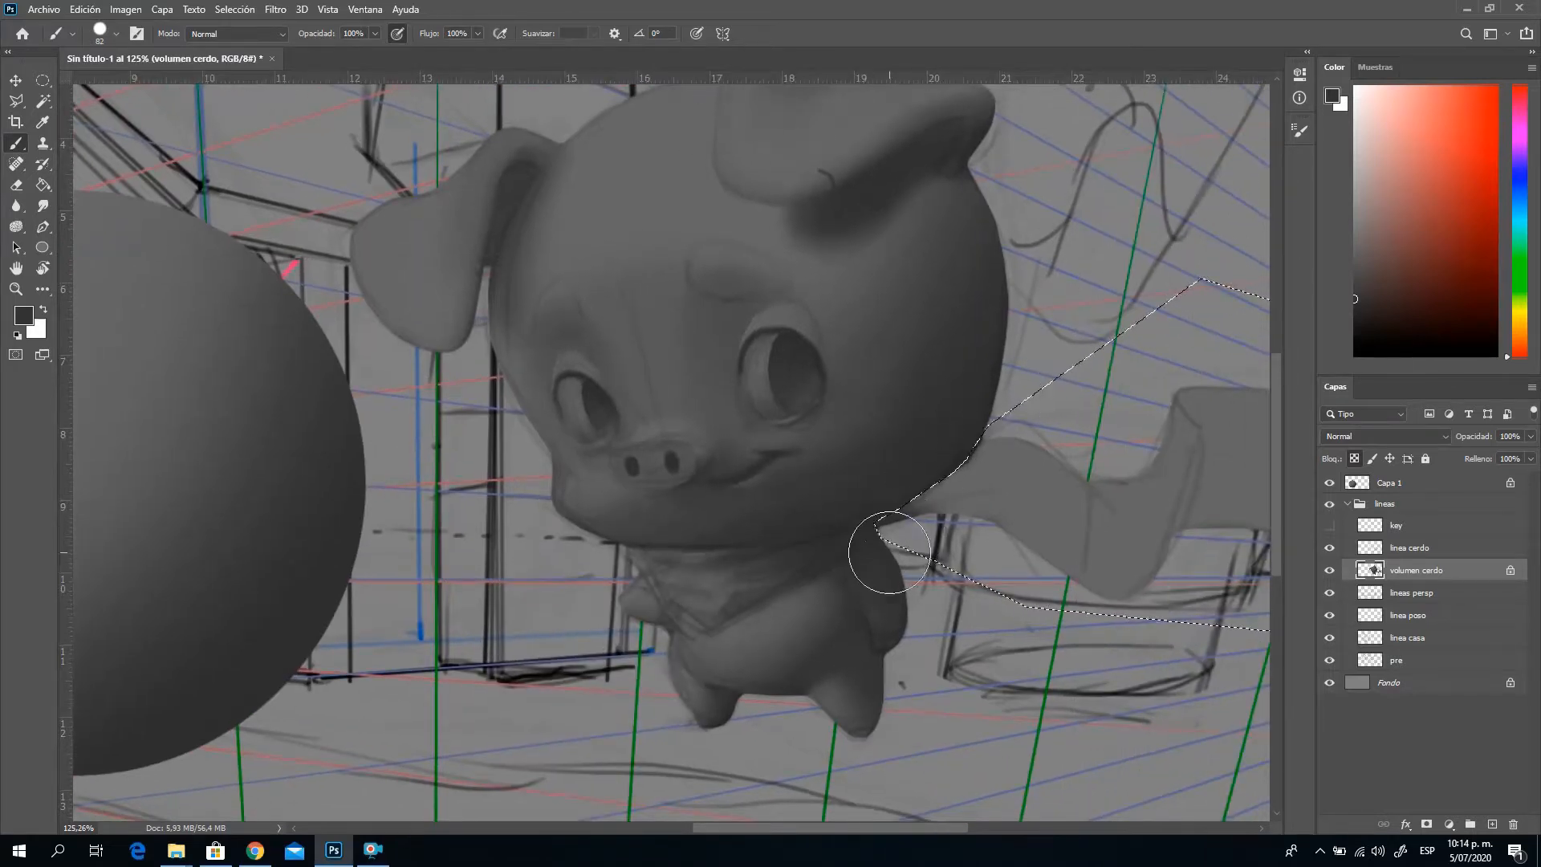
scroll(443, 562, left, 4)
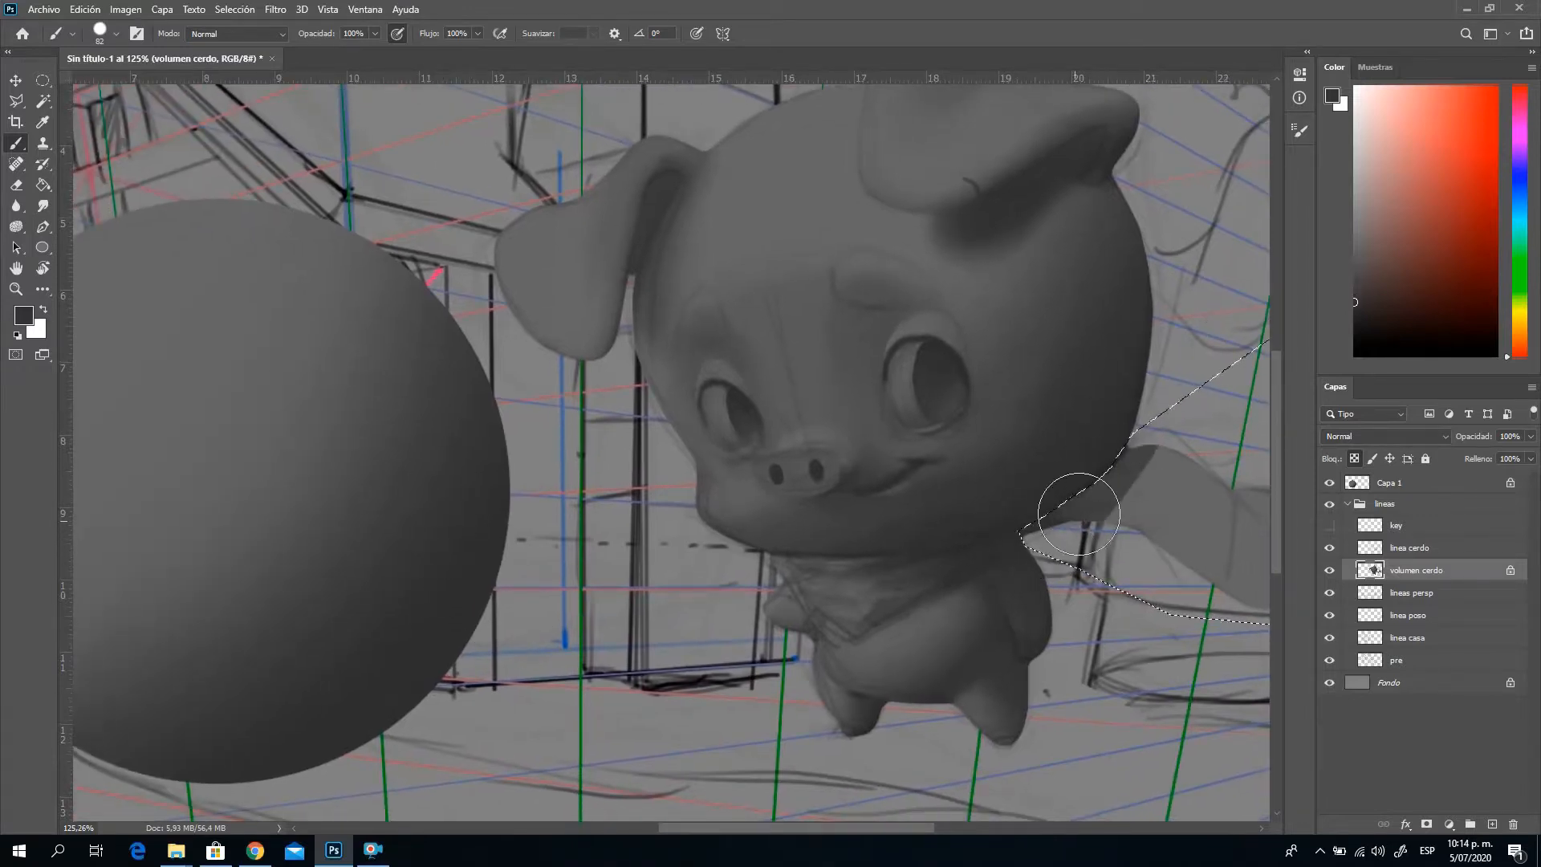
right_click(1068, 578)
drag(1162, 647, 1124, 648)
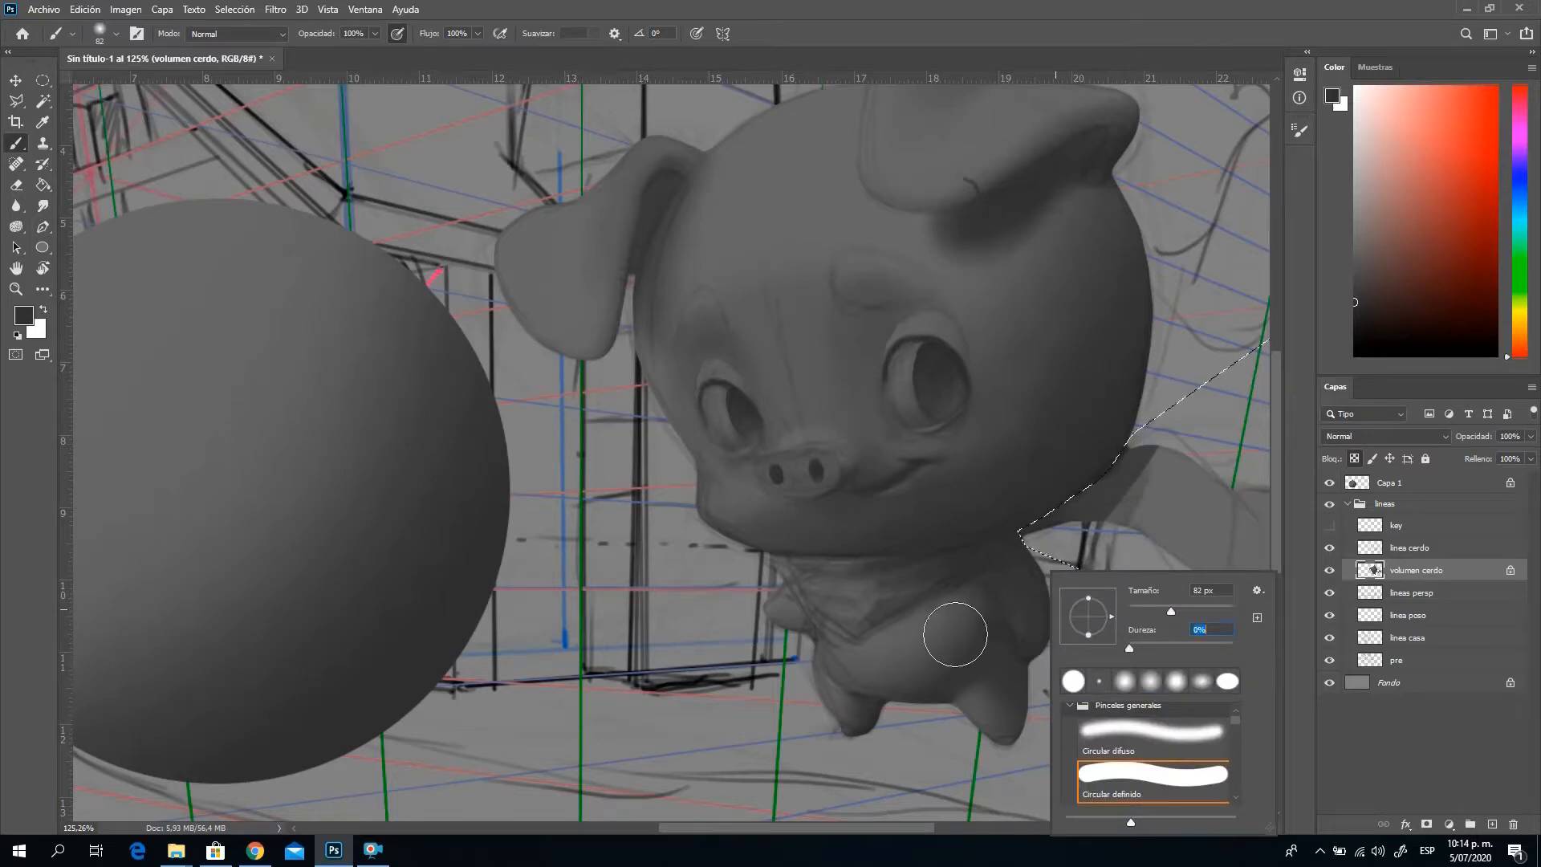
Shade the selected cloth's waves with soft dark gray bands sampled from the sphere, leaving the raised folds lighter
alt+click(447, 545)
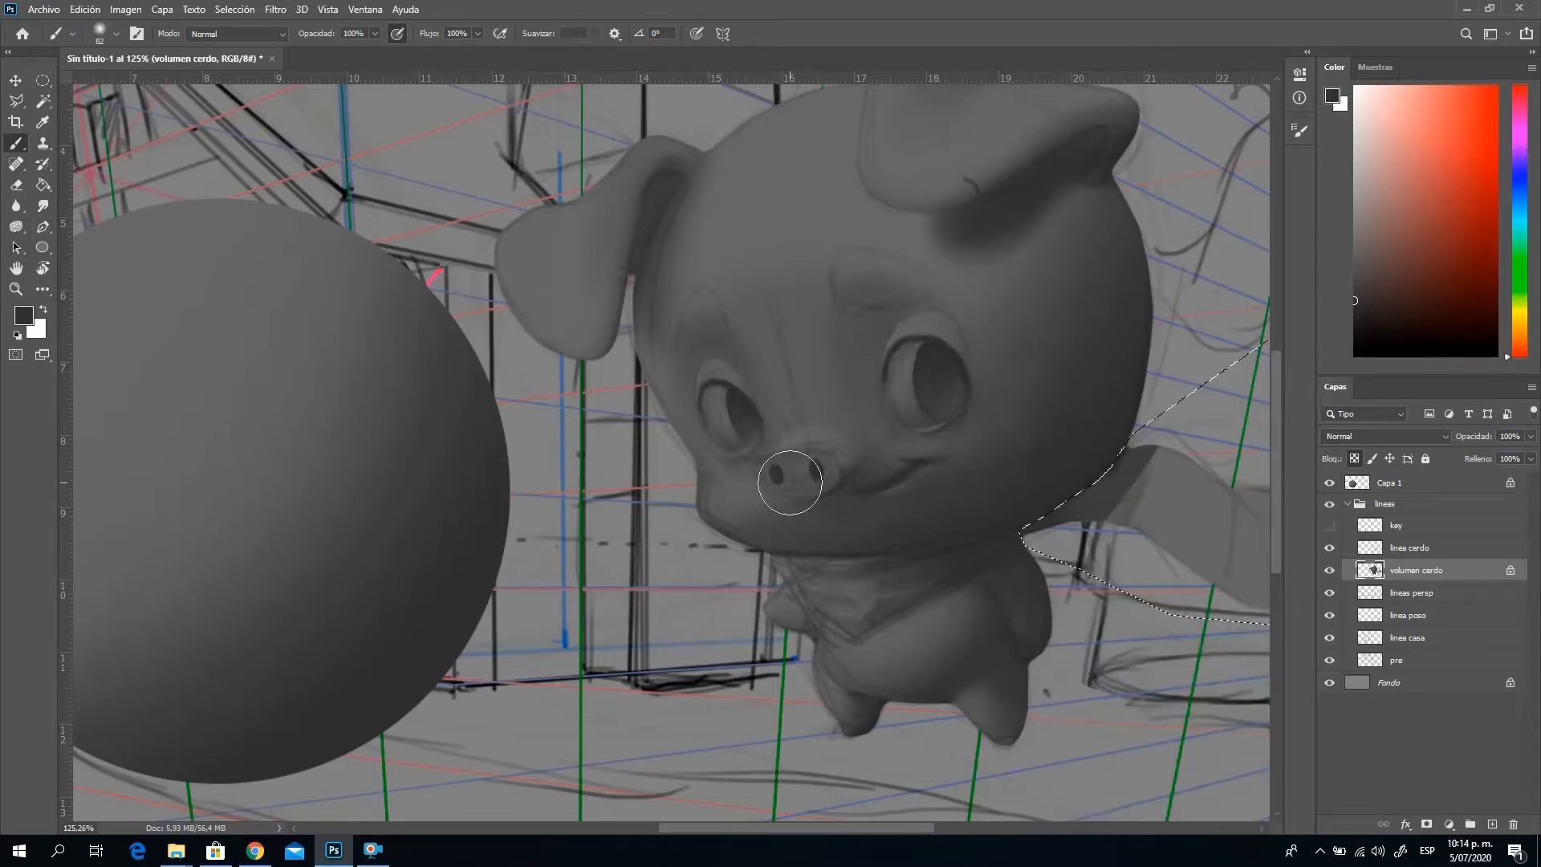
mouse_move(1060, 560)
mouse_down()
mouse_move(1080, 571)
mouse_move(1228, 481)
mouse_move(1237, 522)
mouse_move(1164, 603)
mouse_up()
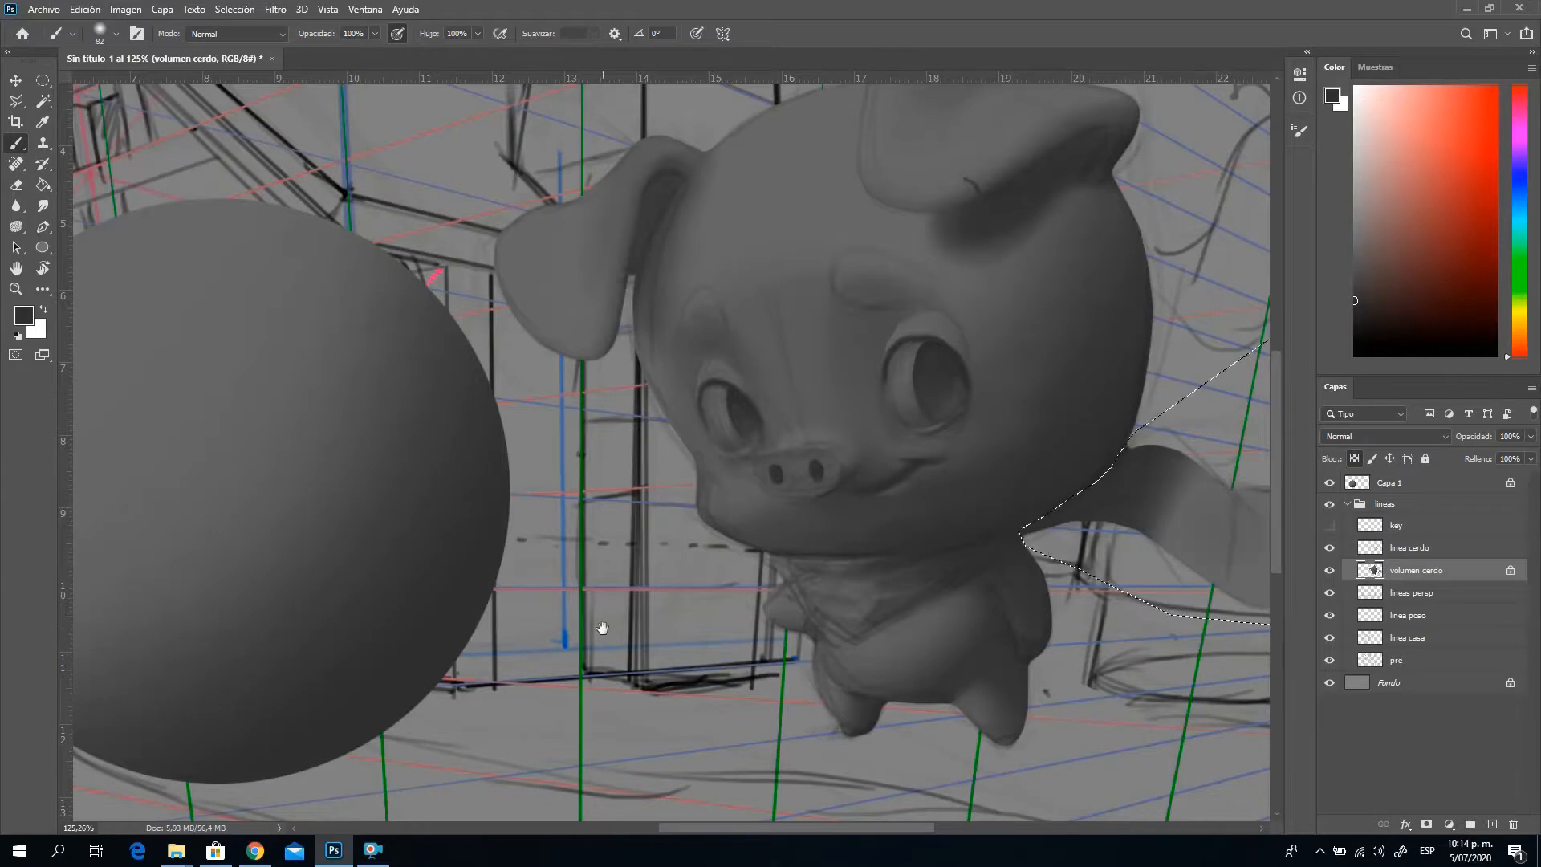
drag(602, 626, 825, 604)
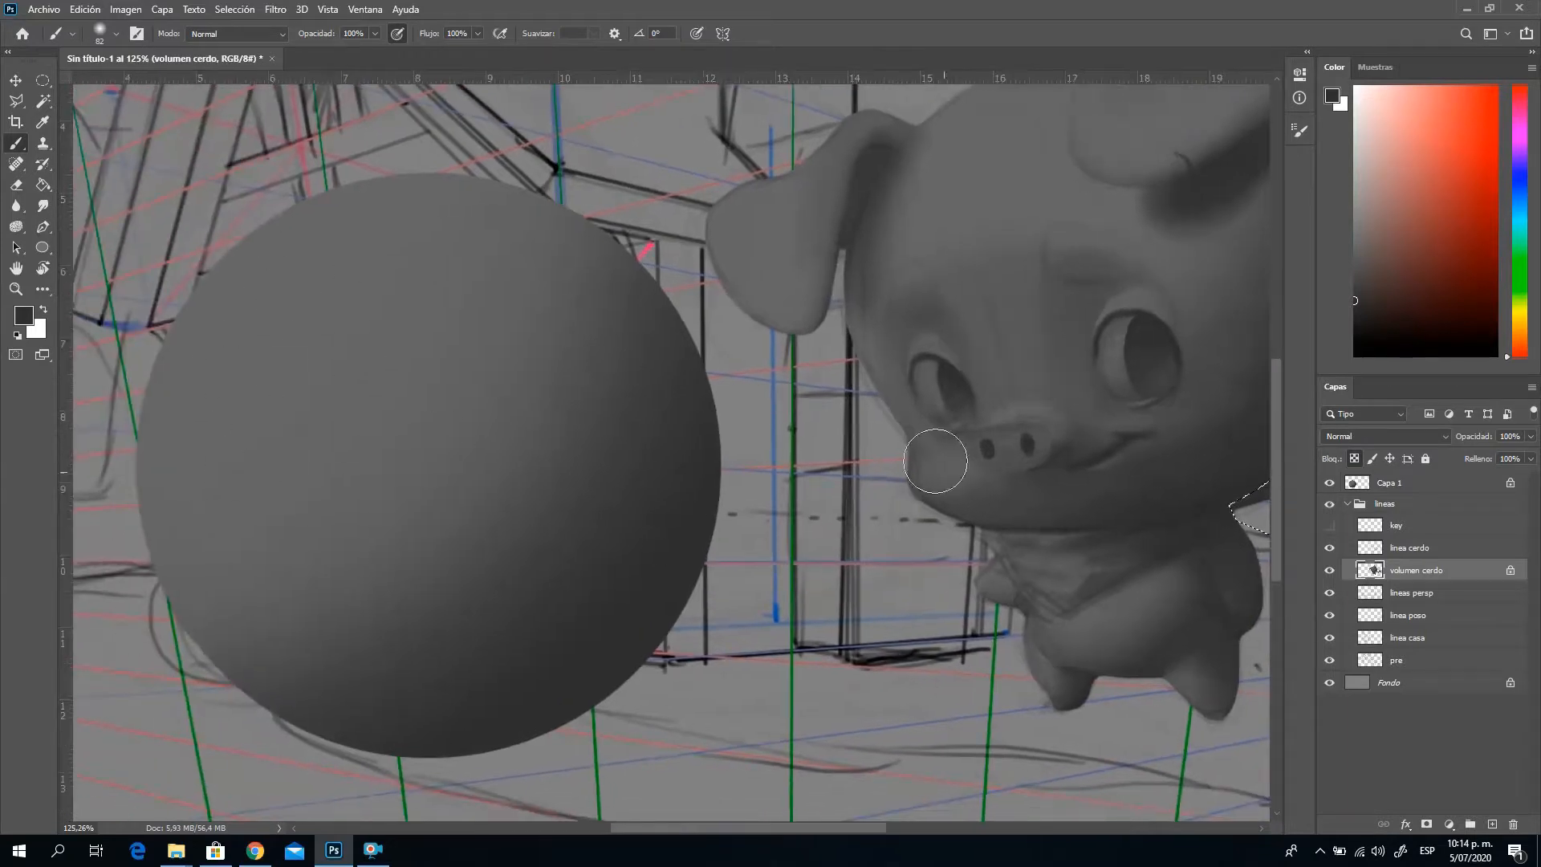
mouse_move(956, 619)
mouse_down()
mouse_move(451, 629)
mouse_move(566, 628)
mouse_up()
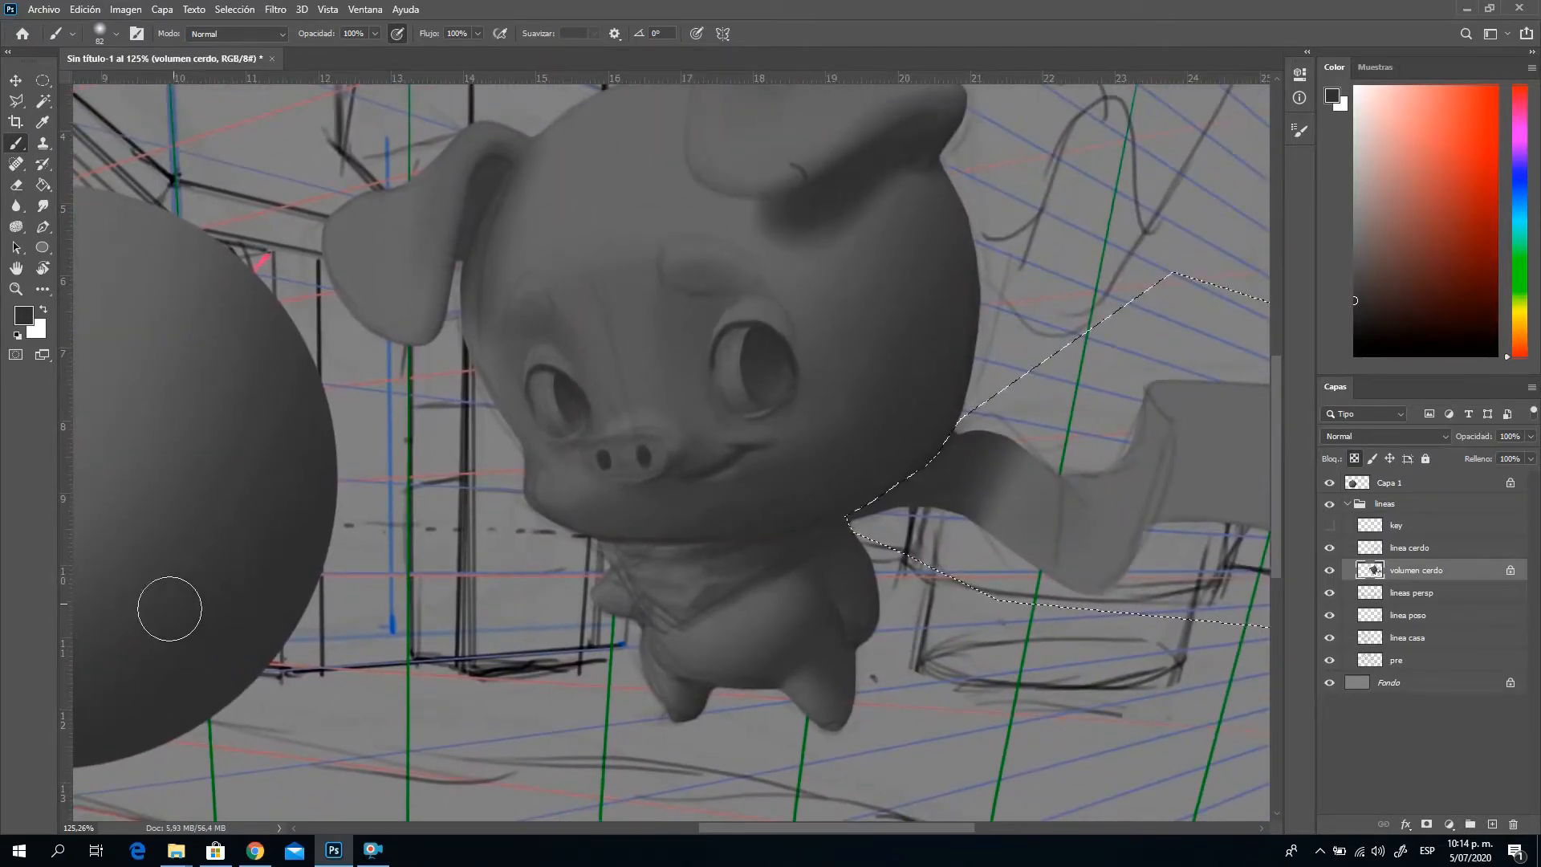
mouse_move(1076, 554)
mouse_down()
mouse_move(1141, 446)
mouse_move(1083, 581)
mouse_move(1051, 563)
mouse_move(1066, 594)
mouse_move(1153, 472)
mouse_move(1114, 607)
mouse_move(1166, 509)
mouse_move(1142, 544)
mouse_move(1175, 416)
mouse_move(1103, 630)
mouse_move(1192, 365)
mouse_move(1082, 683)
mouse_move(1112, 366)
mouse_up()
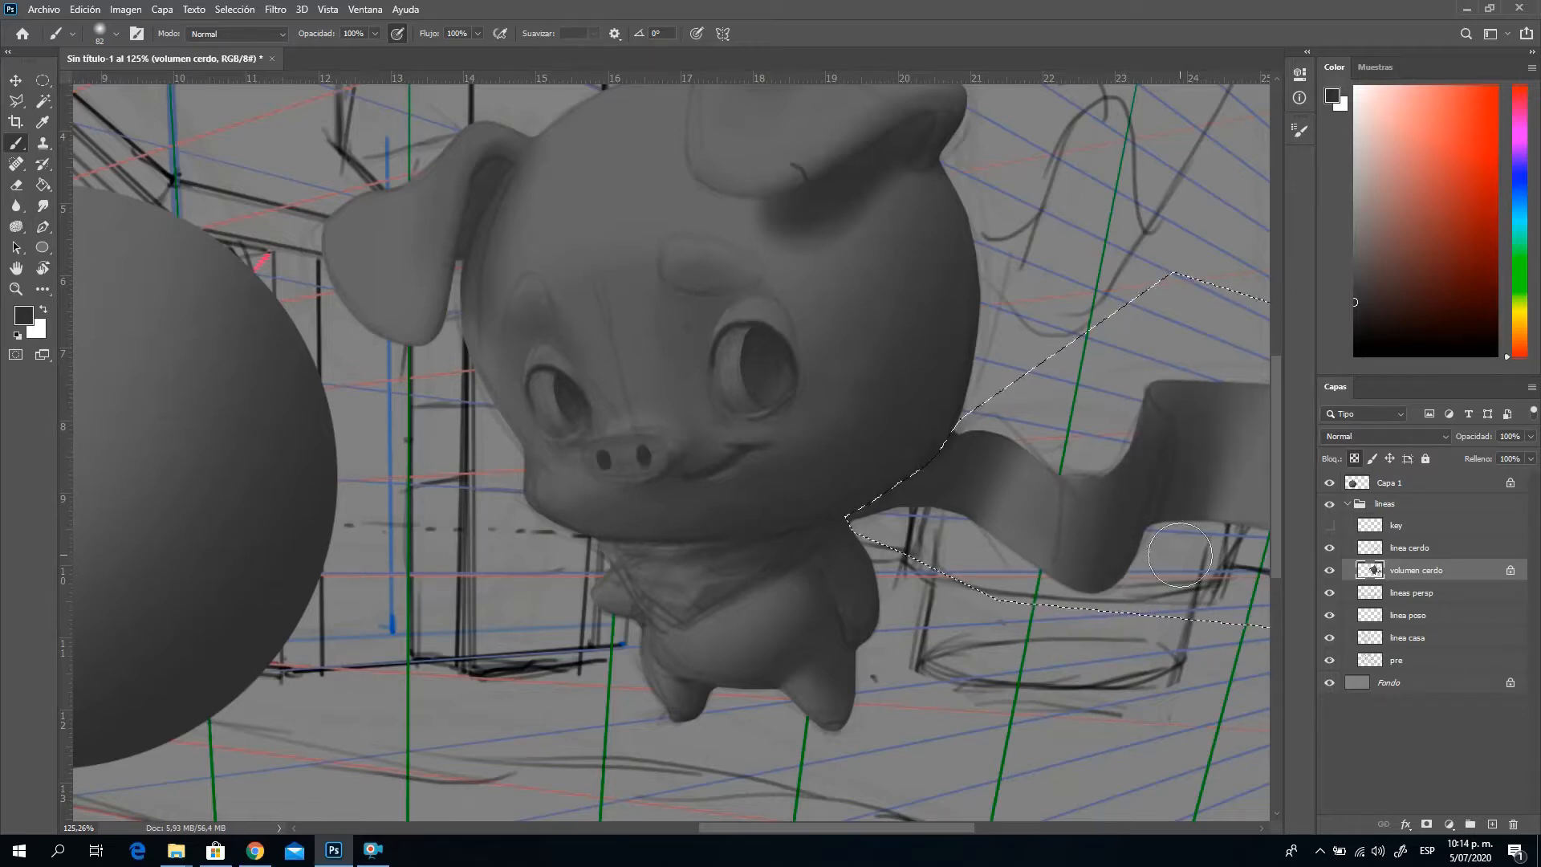
drag(1156, 559, 1020, 580)
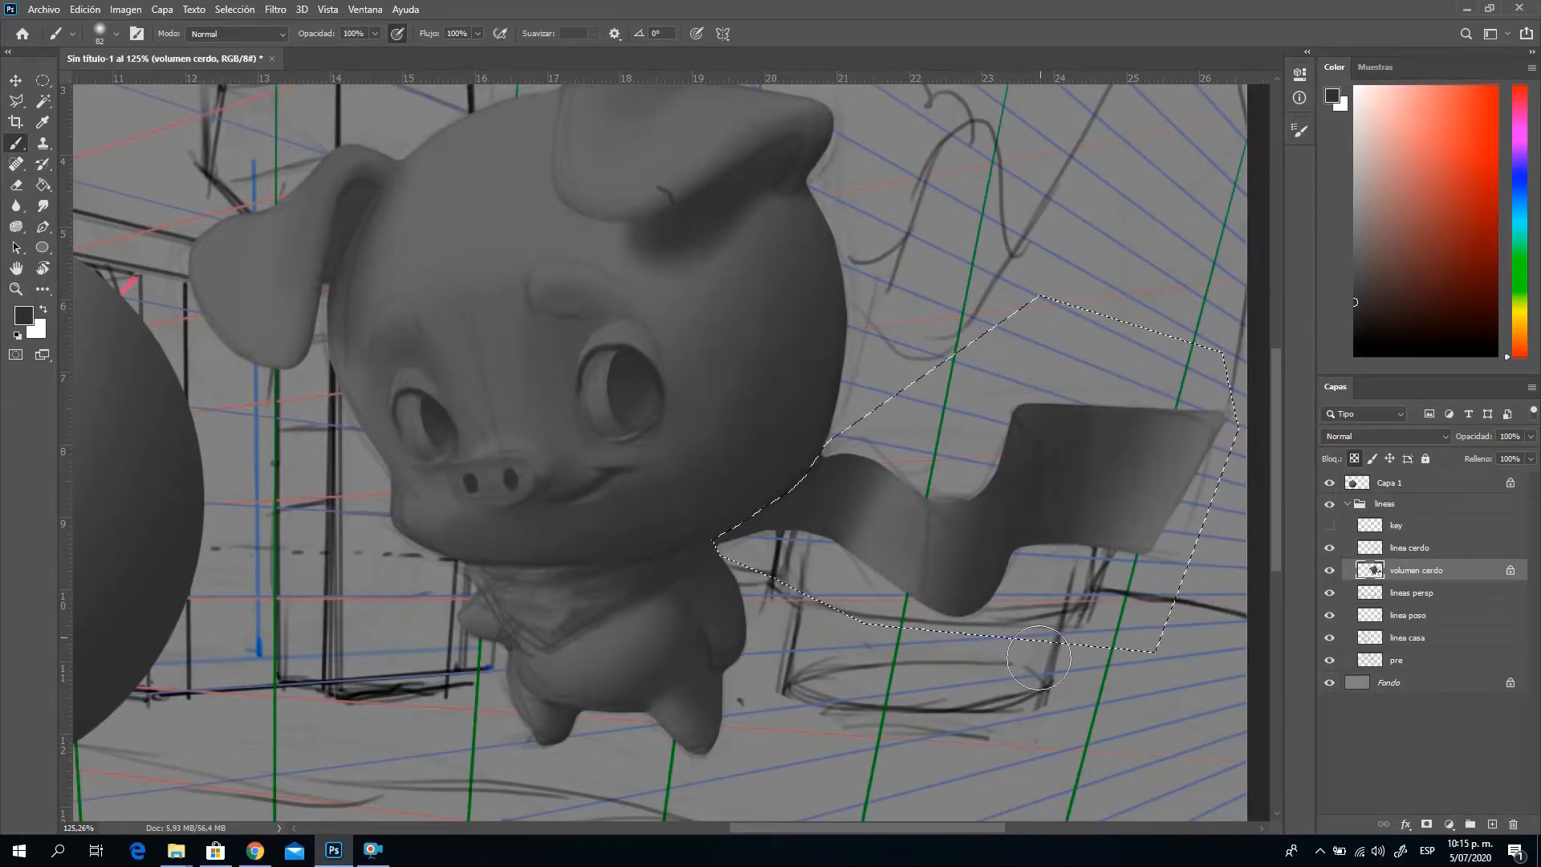
Lasso the cloth's inner fold in the dip where the far wave turns upward
click(15, 100)
click(927, 494)
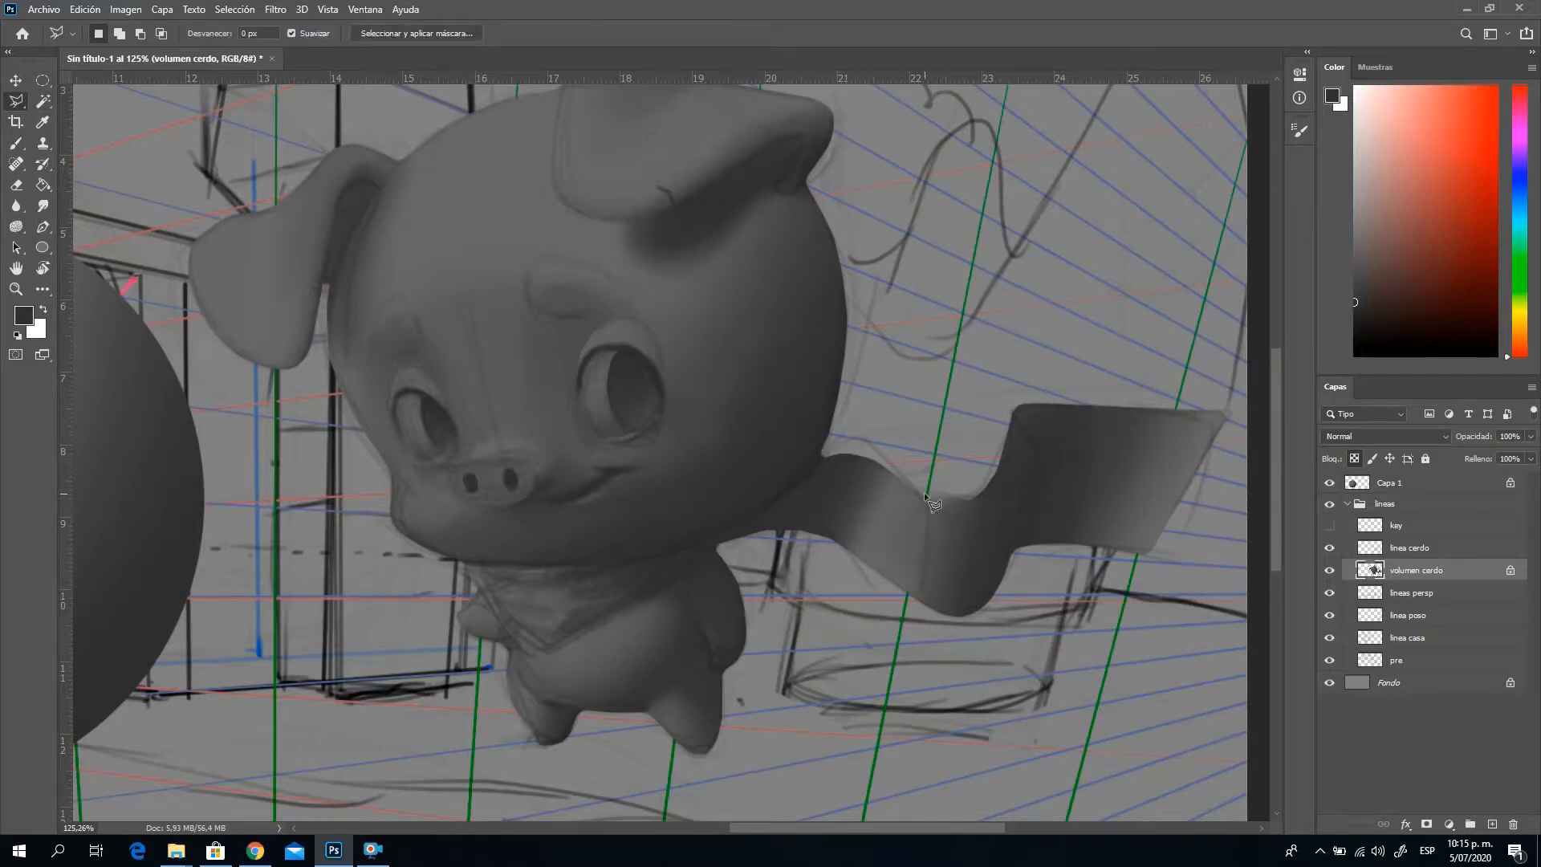
mouse_move(947, 498)
mouse_down()
mouse_move(1010, 489)
mouse_move(1036, 448)
mouse_move(1003, 397)
mouse_move(948, 433)
mouse_up()
Paint the inner fold with a lighter gray from the pig's head and a dark gray from the cloth, and clear the selection
click(15, 143)
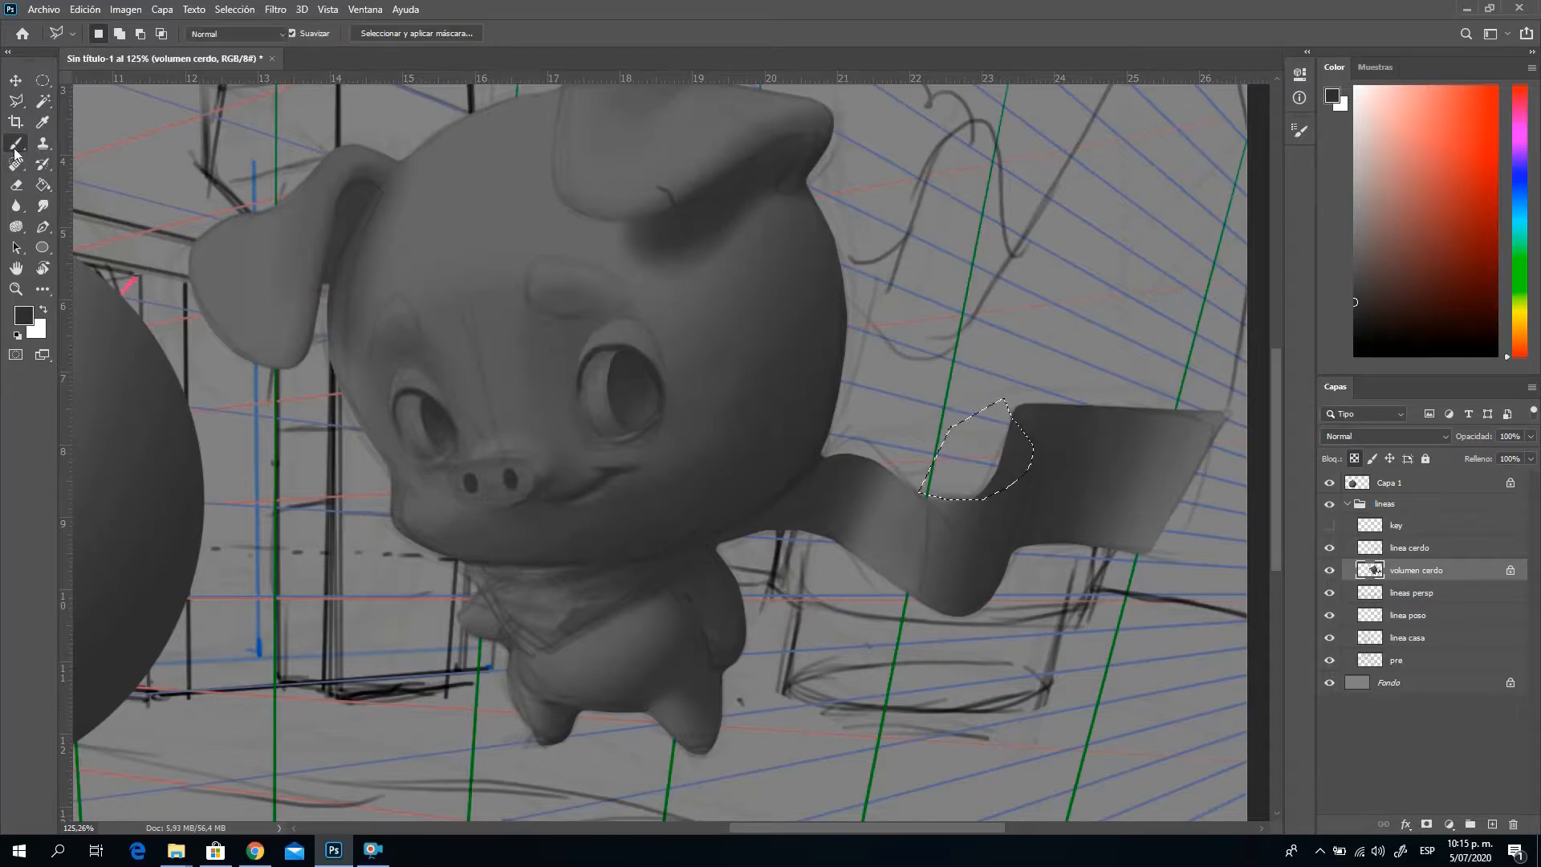
right_click(517, 407)
drag(495, 393, 947, 362)
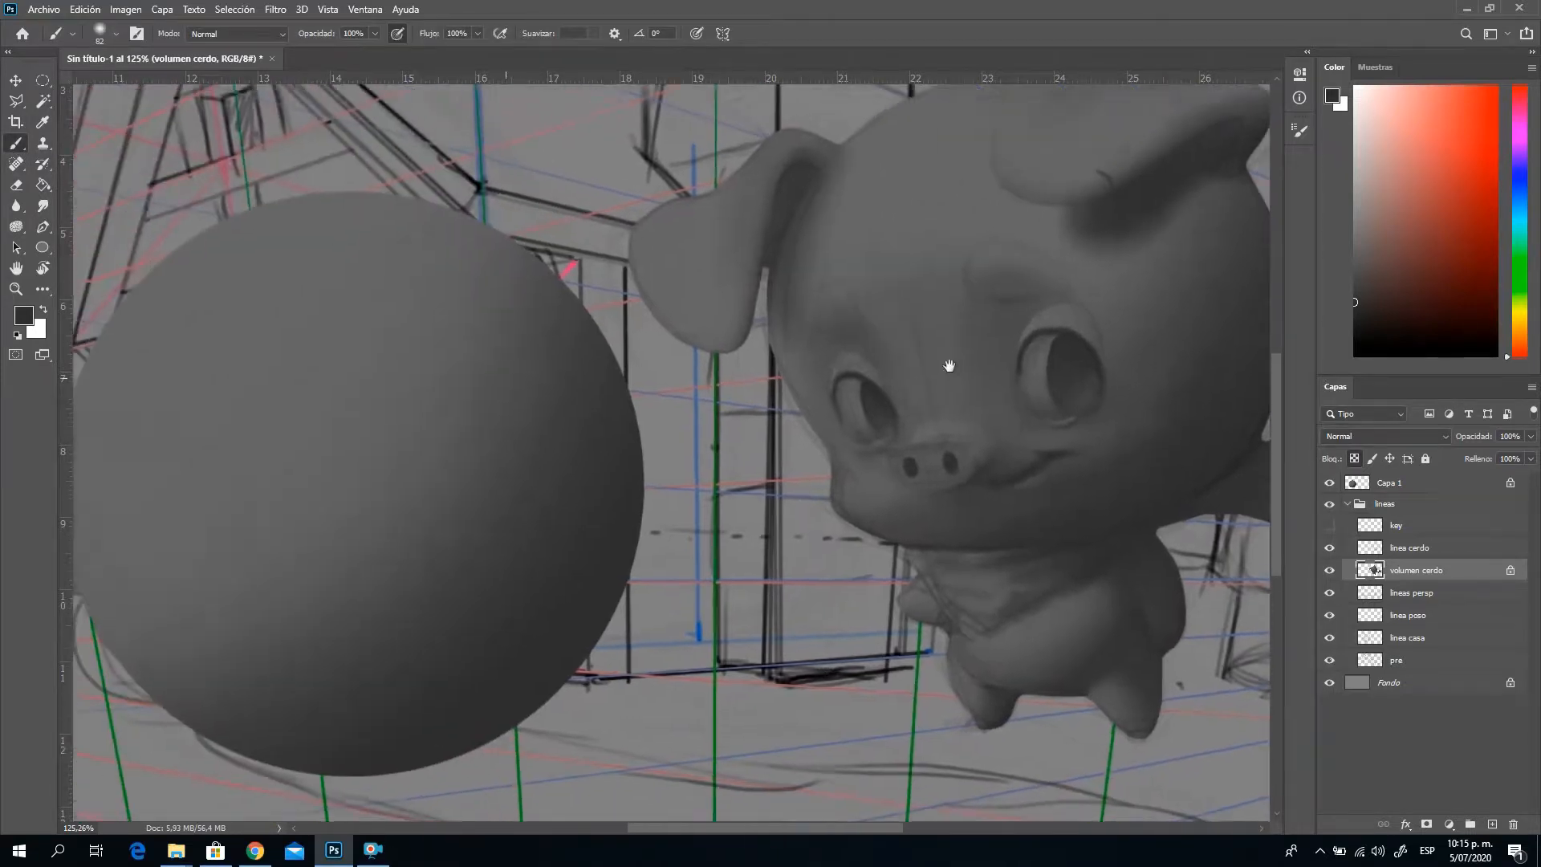
drag(941, 296, 493, 298)
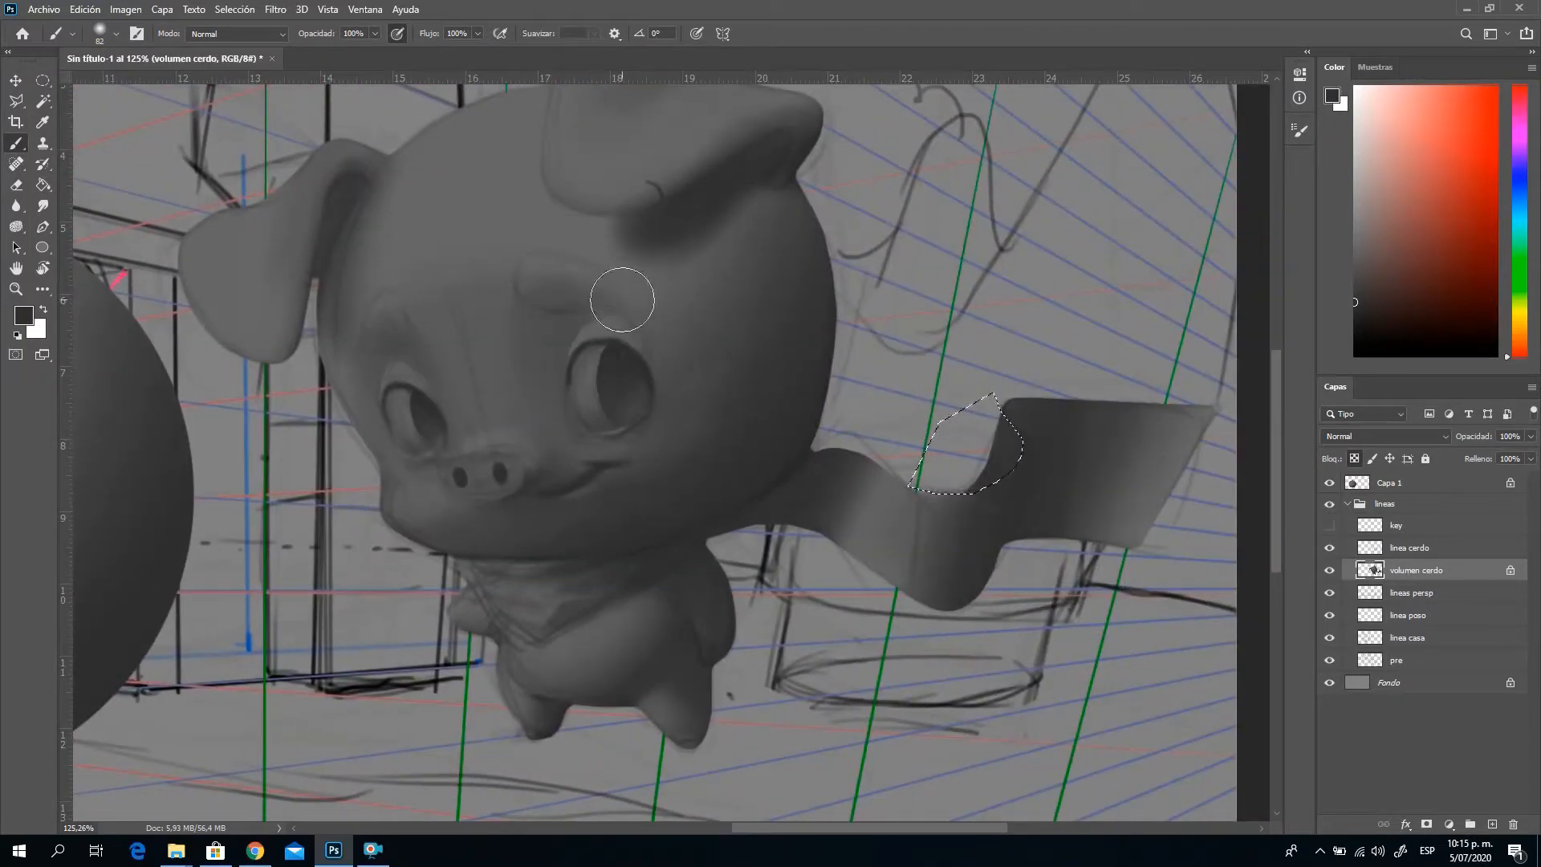
key(alt)
alt+click(447, 184)
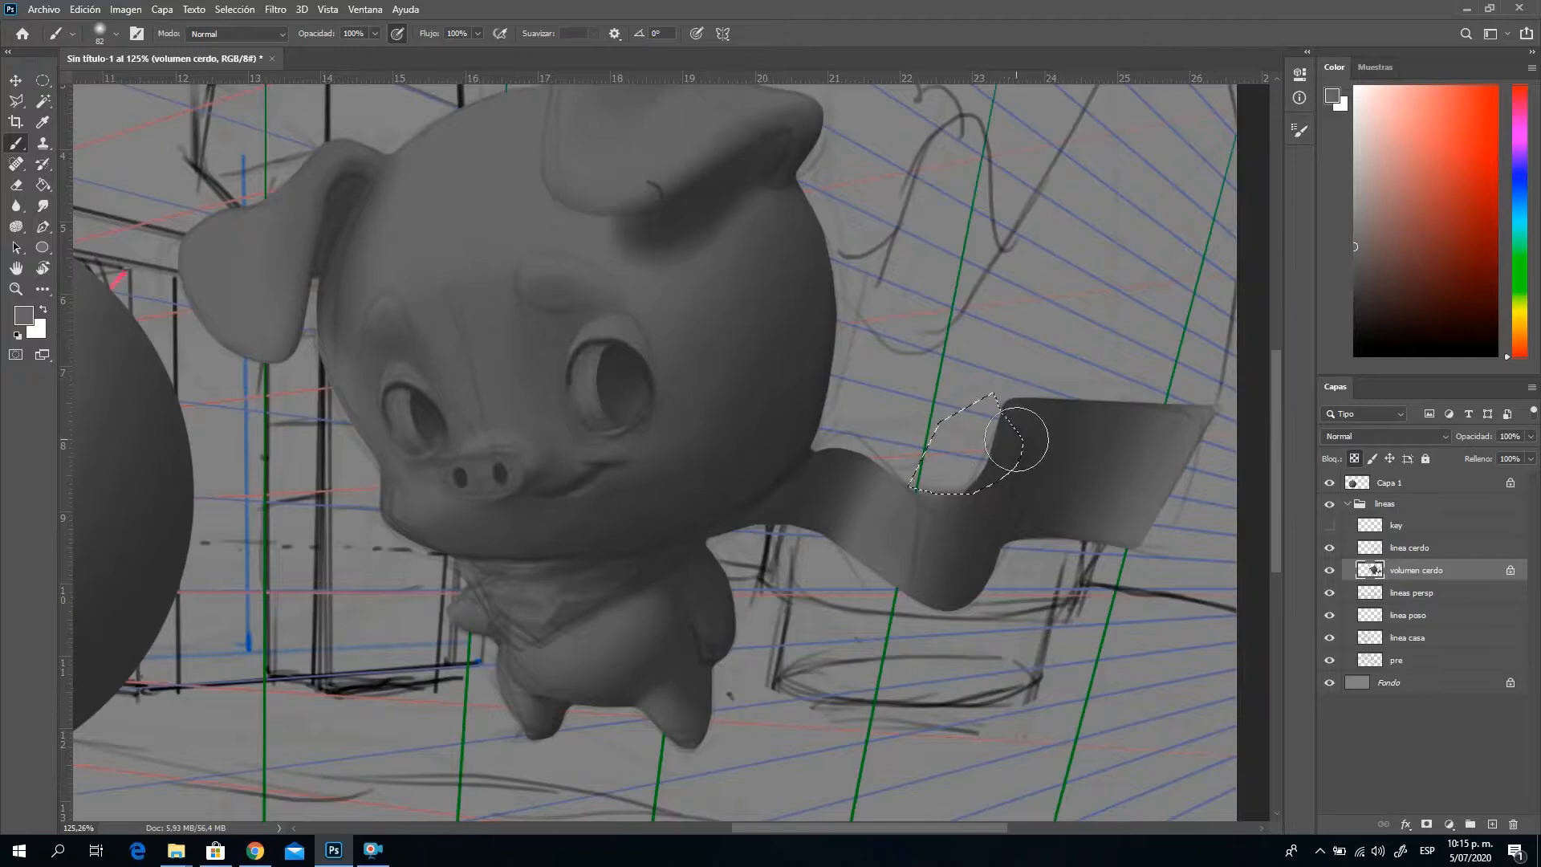
drag(1019, 437, 947, 499)
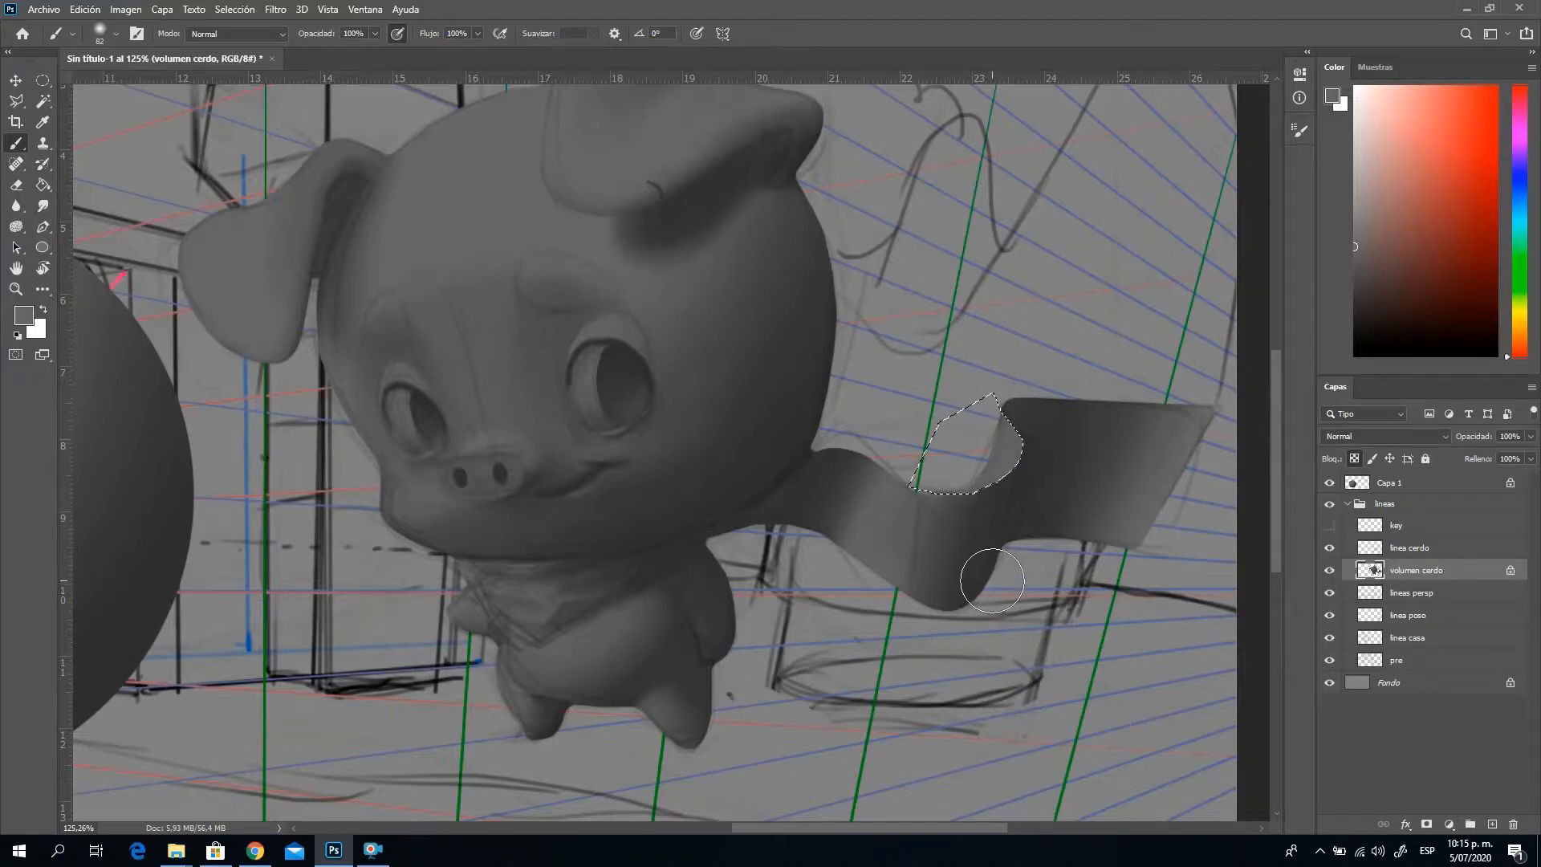
key(alt)
alt+click(1027, 443)
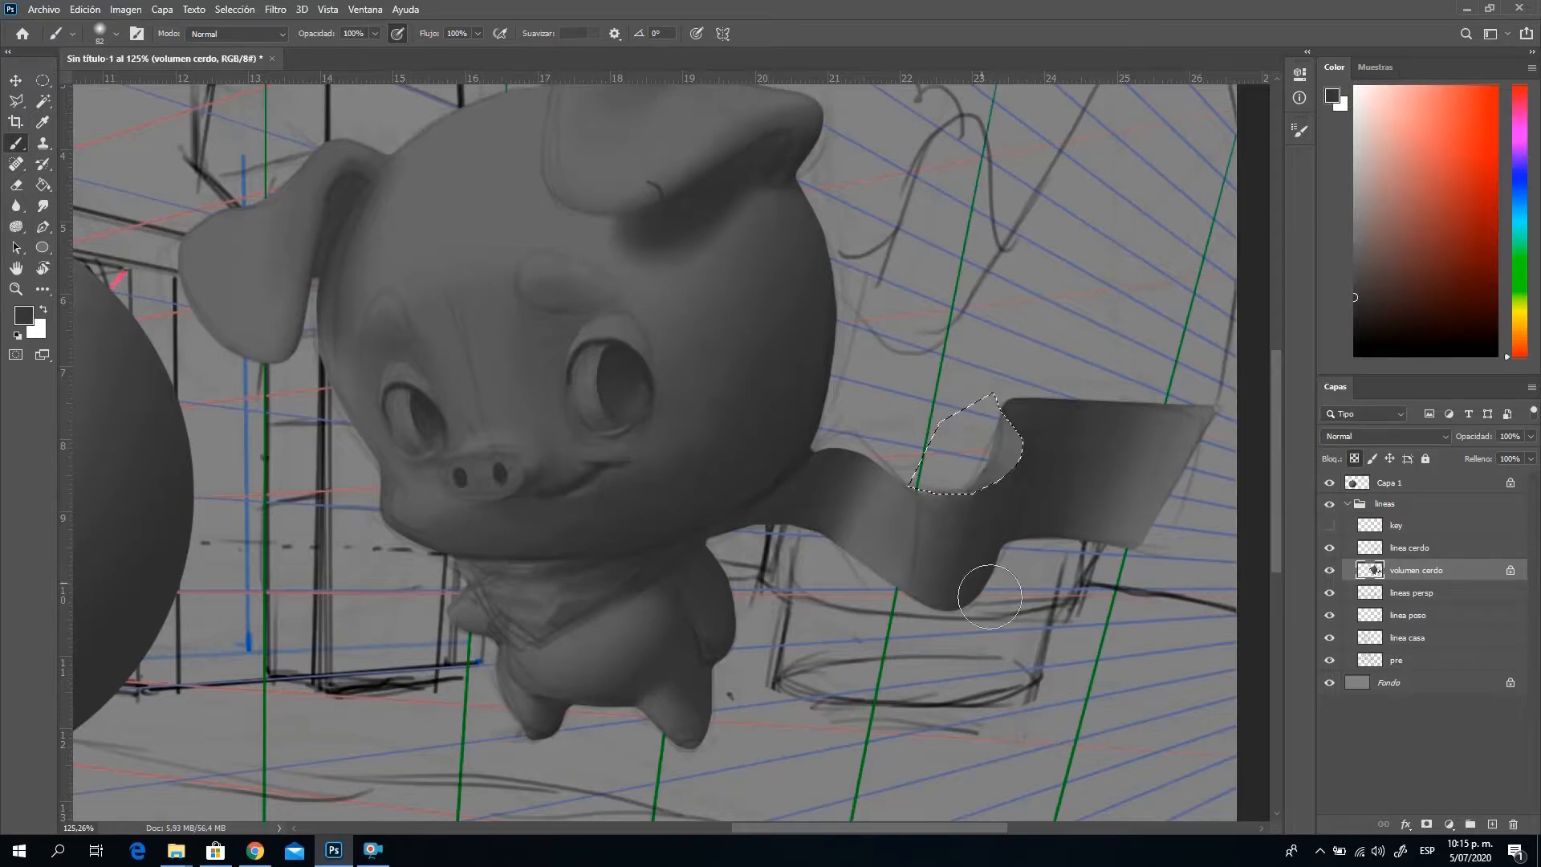
key(ctrl)
key(ctrl+d)
Hide the linea cerdo sketch and check the whole painted pig with its cloth beside the sphere
click(1330, 549)
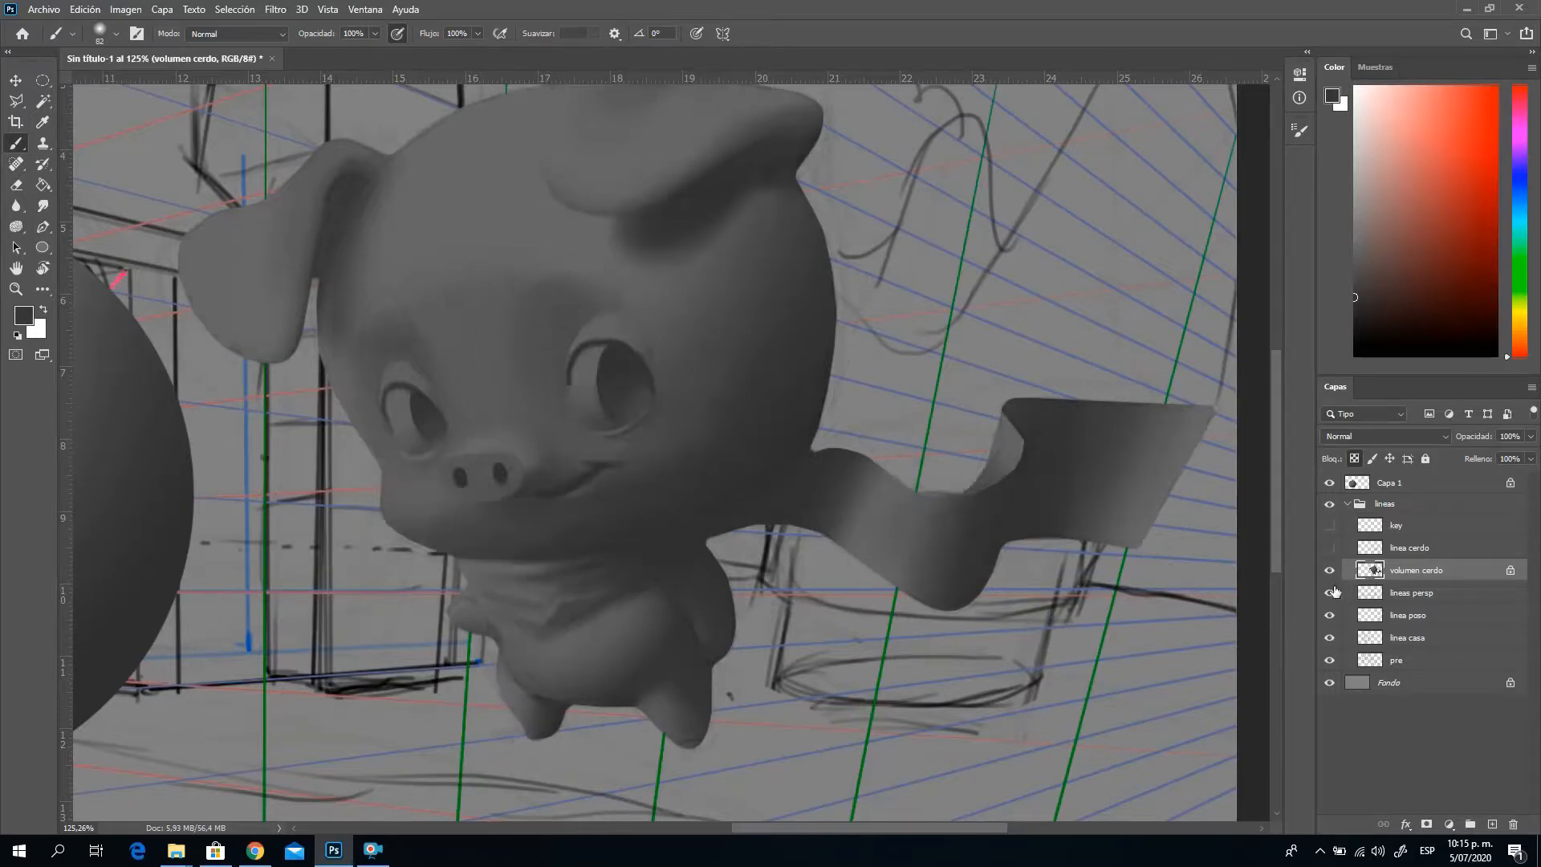
click(16, 269)
click(16, 289)
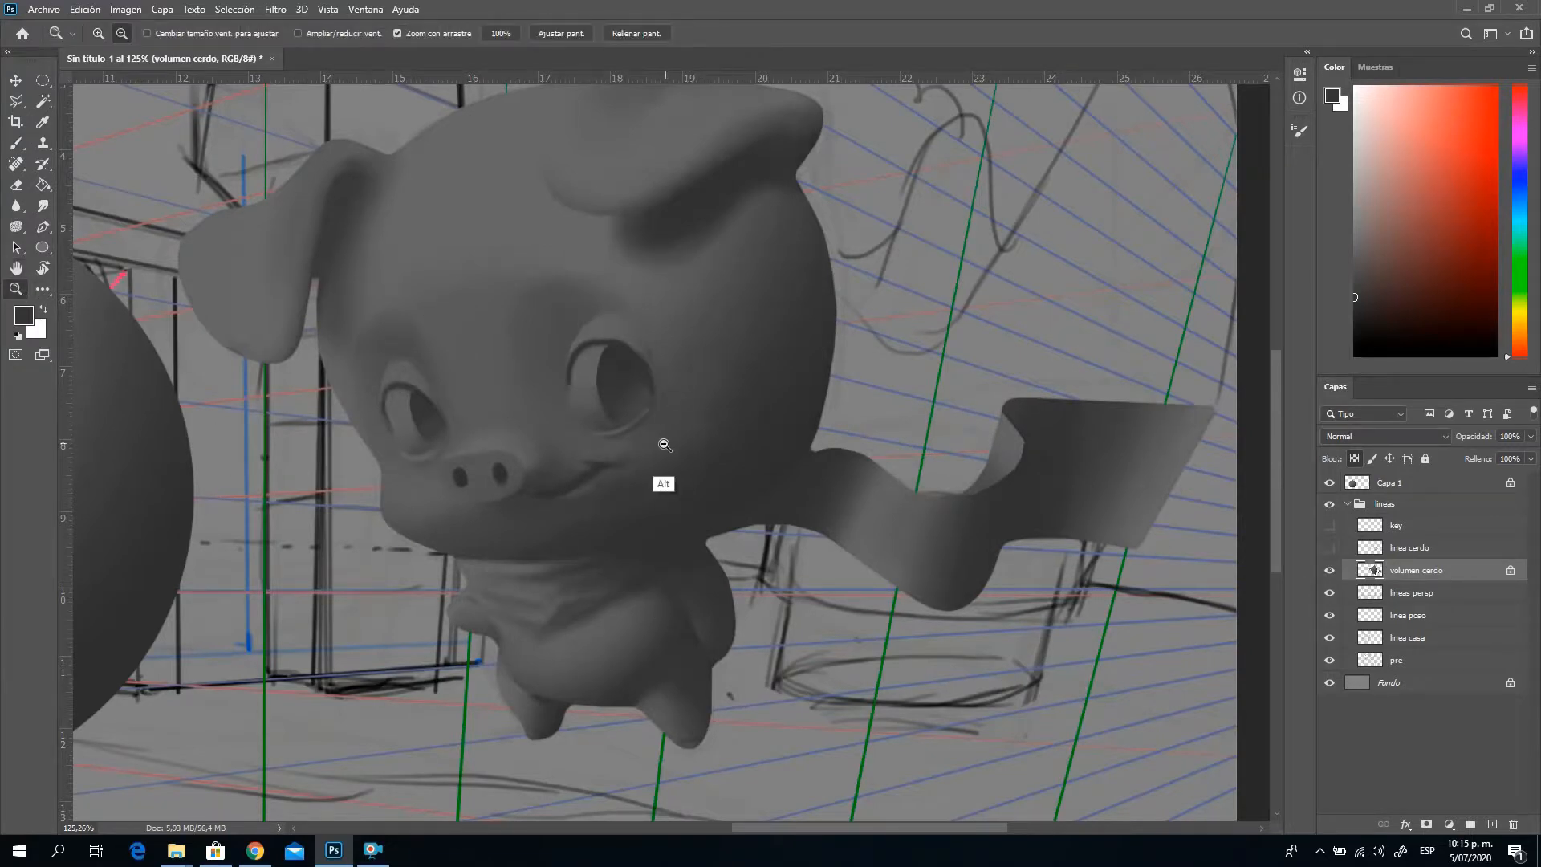
alt+click(666, 445)
alt+click(695, 472)
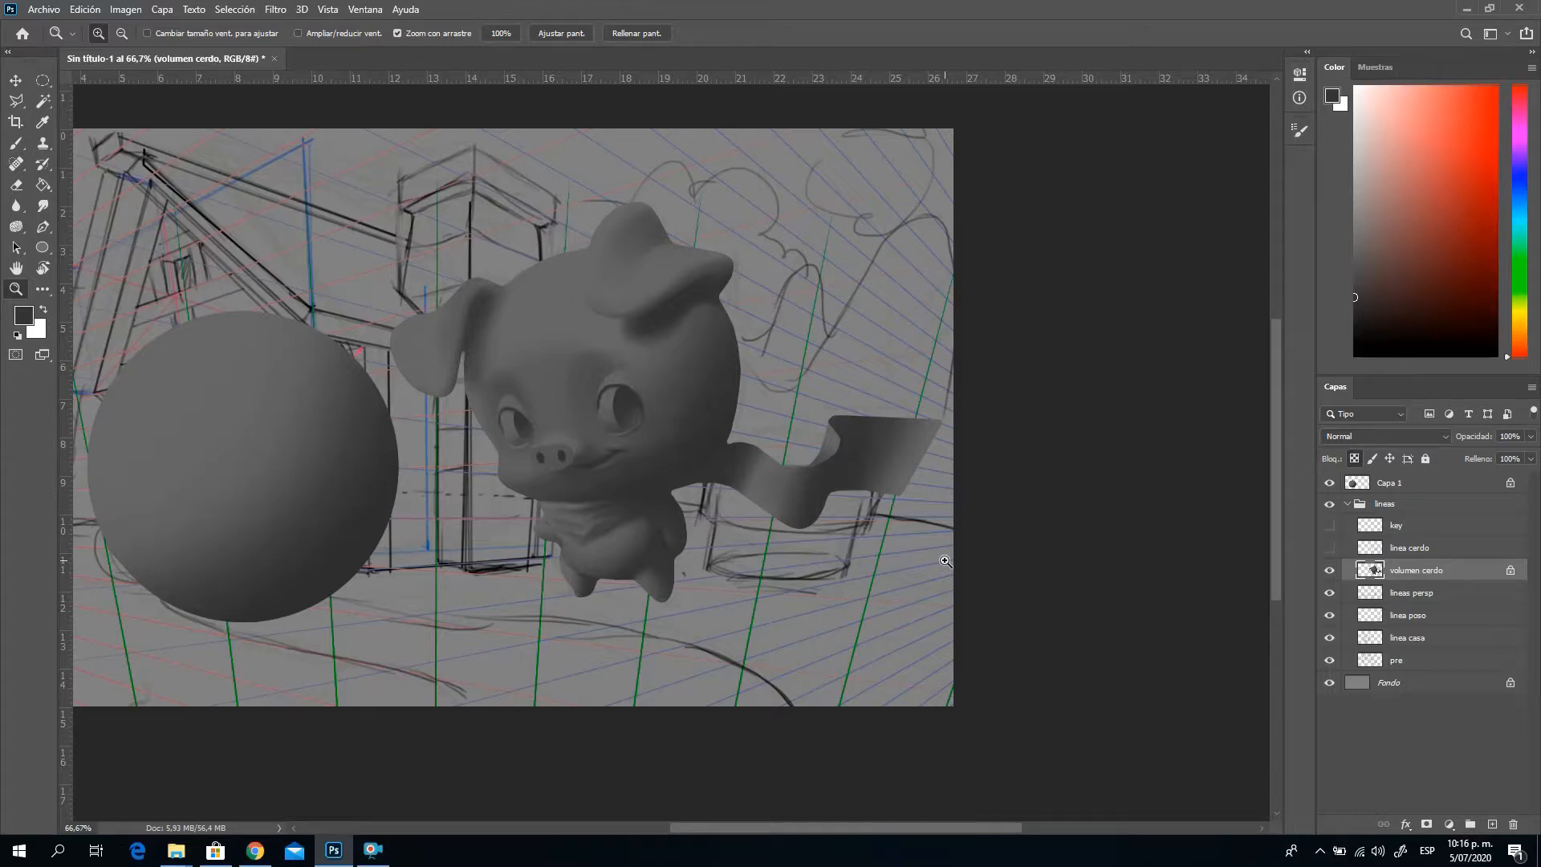
Lasso the neck and shoulder area beneath the head, following the jaw's lower edge to the start of the flowing cloth
drag(655, 497, 685, 535)
key(l)
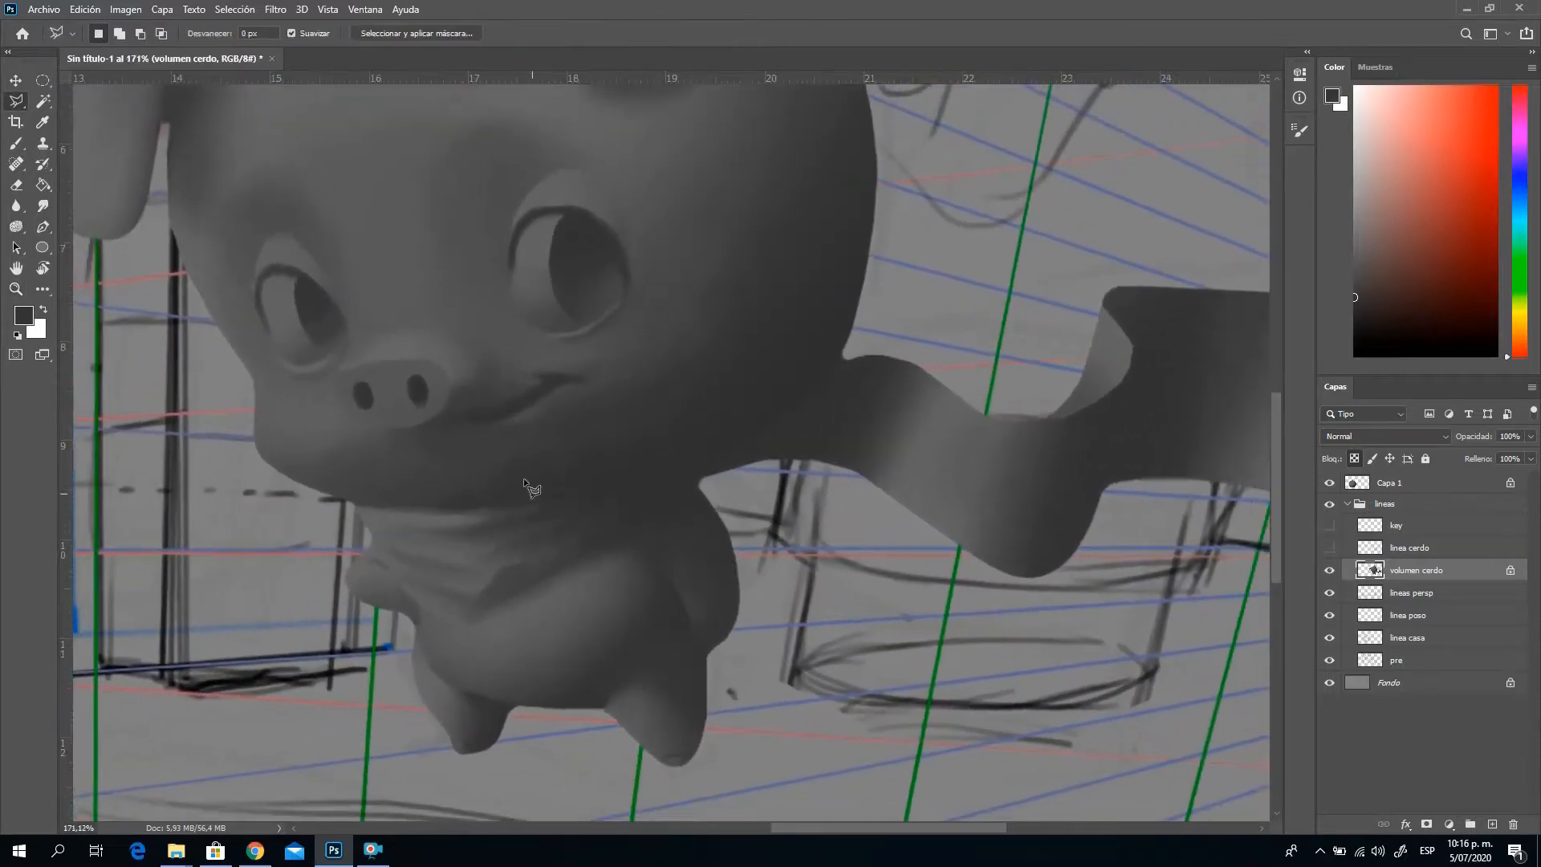
click(545, 500)
click(717, 460)
click(755, 433)
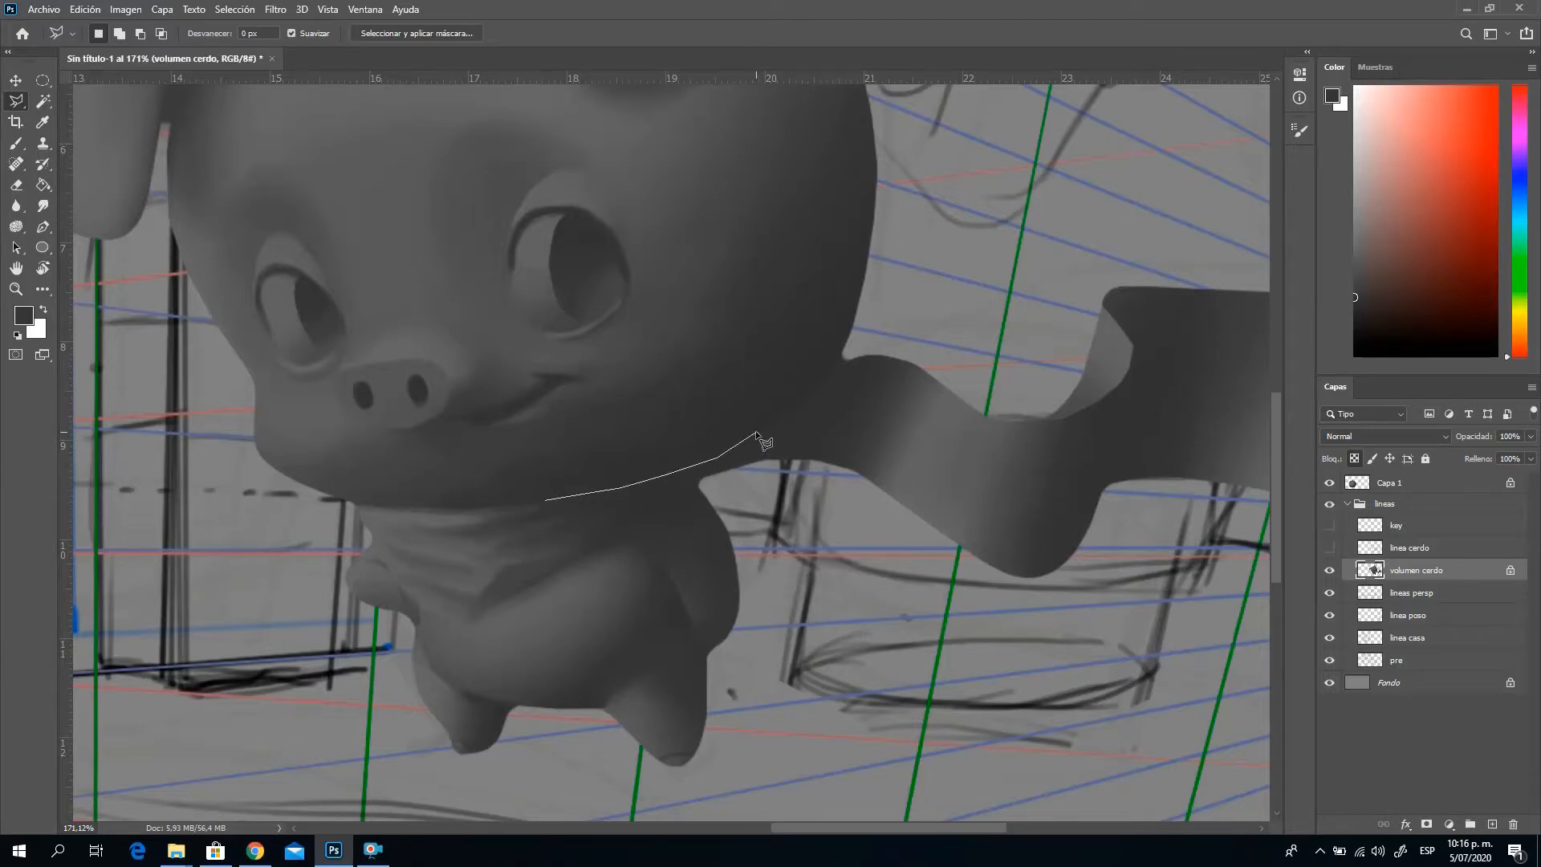
click(732, 530)
click(634, 560)
click(547, 501)
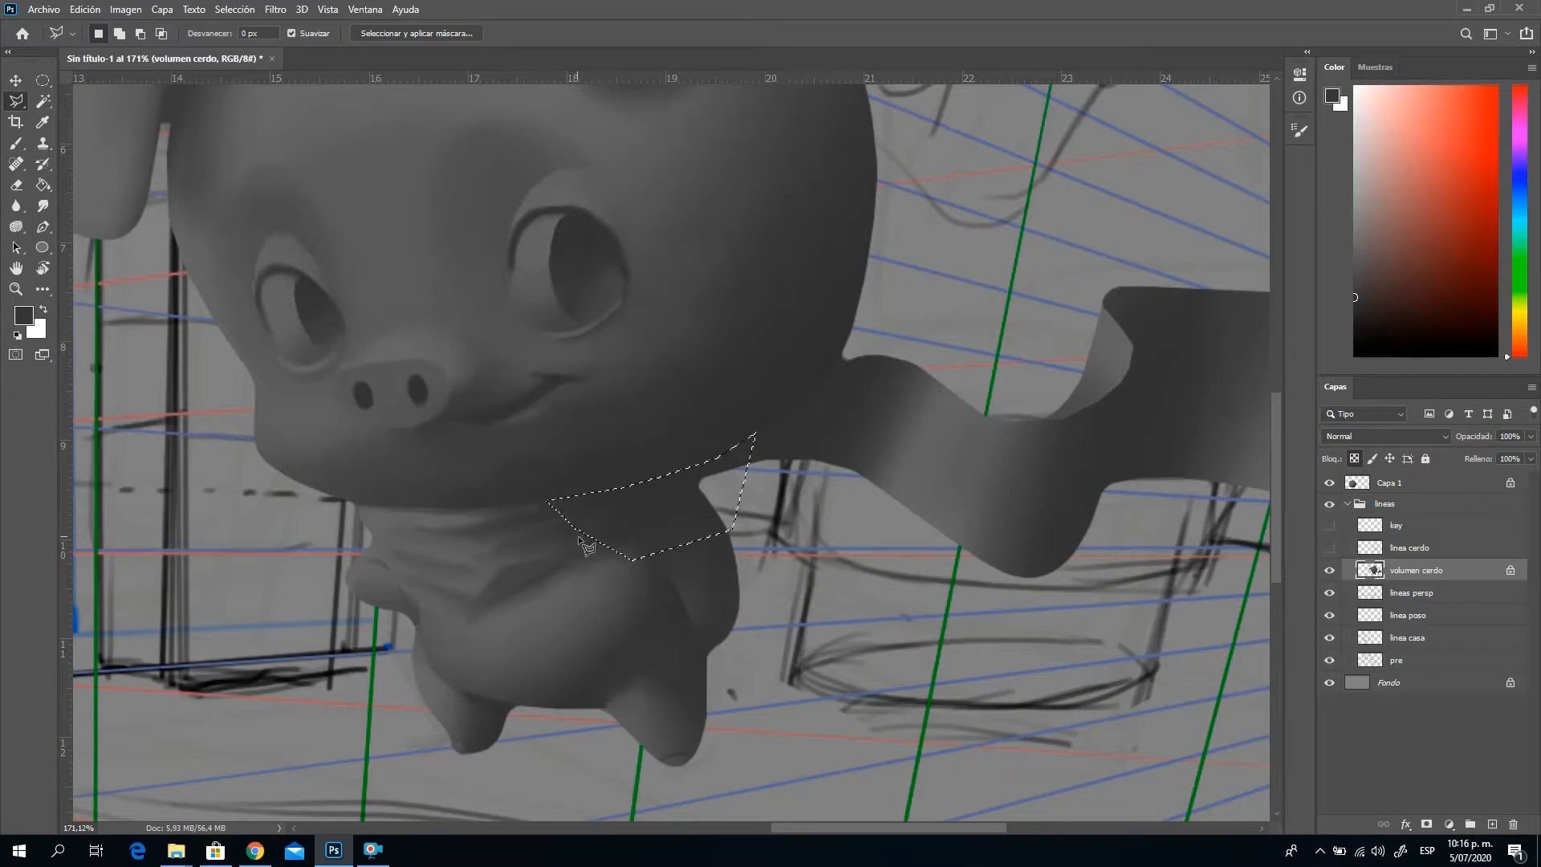
Paint a soft black contact shadow under the head within the neck selection, and clear the selection
click(15, 144)
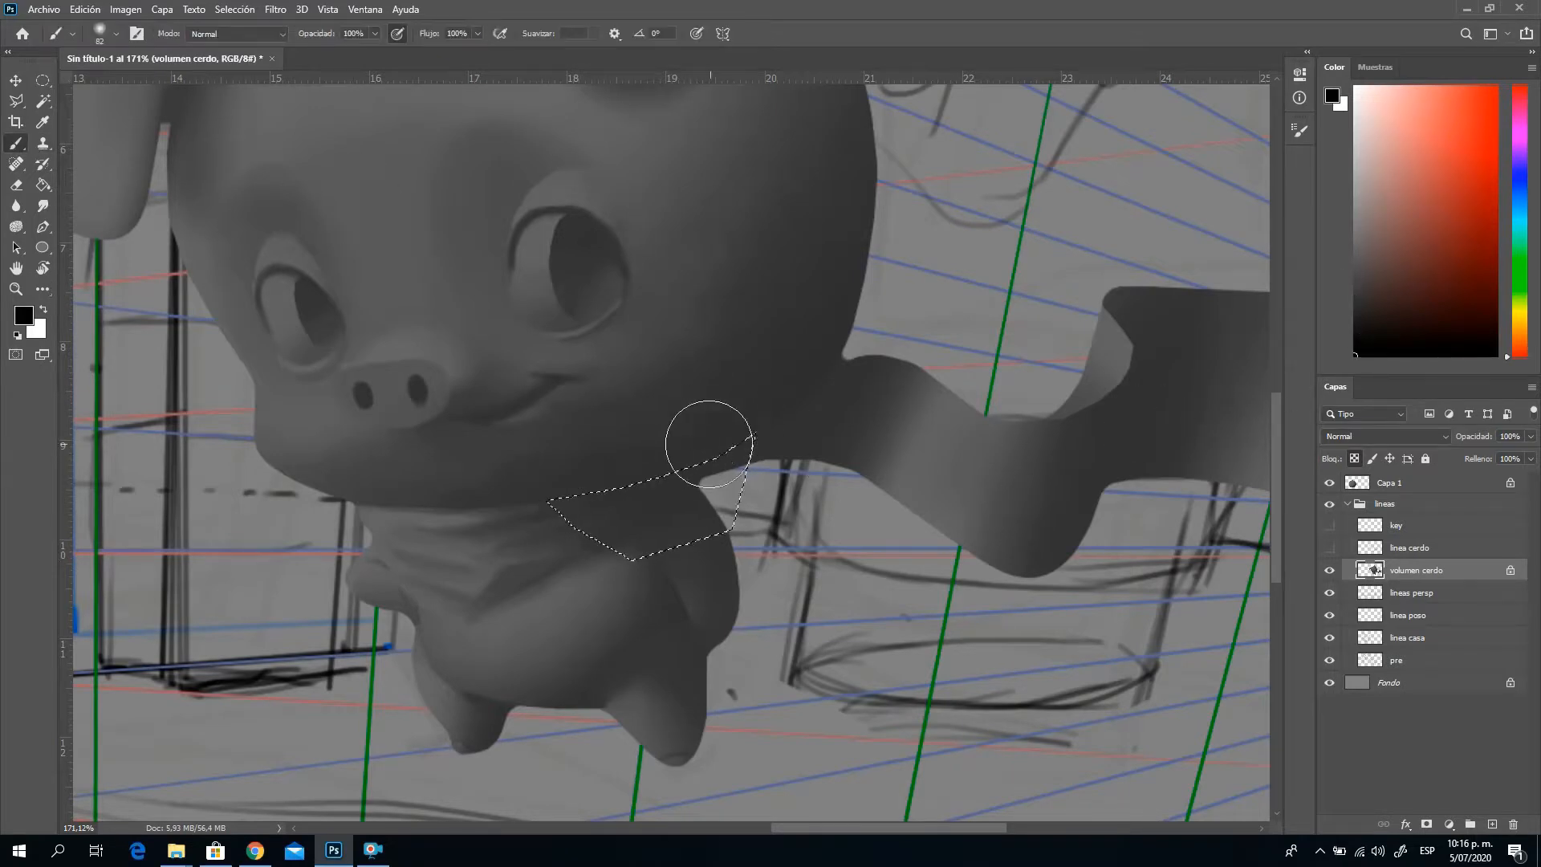
mouse_move(648, 447)
mouse_down()
mouse_move(671, 430)
mouse_move(795, 481)
mouse_move(690, 481)
mouse_move(774, 531)
mouse_up()
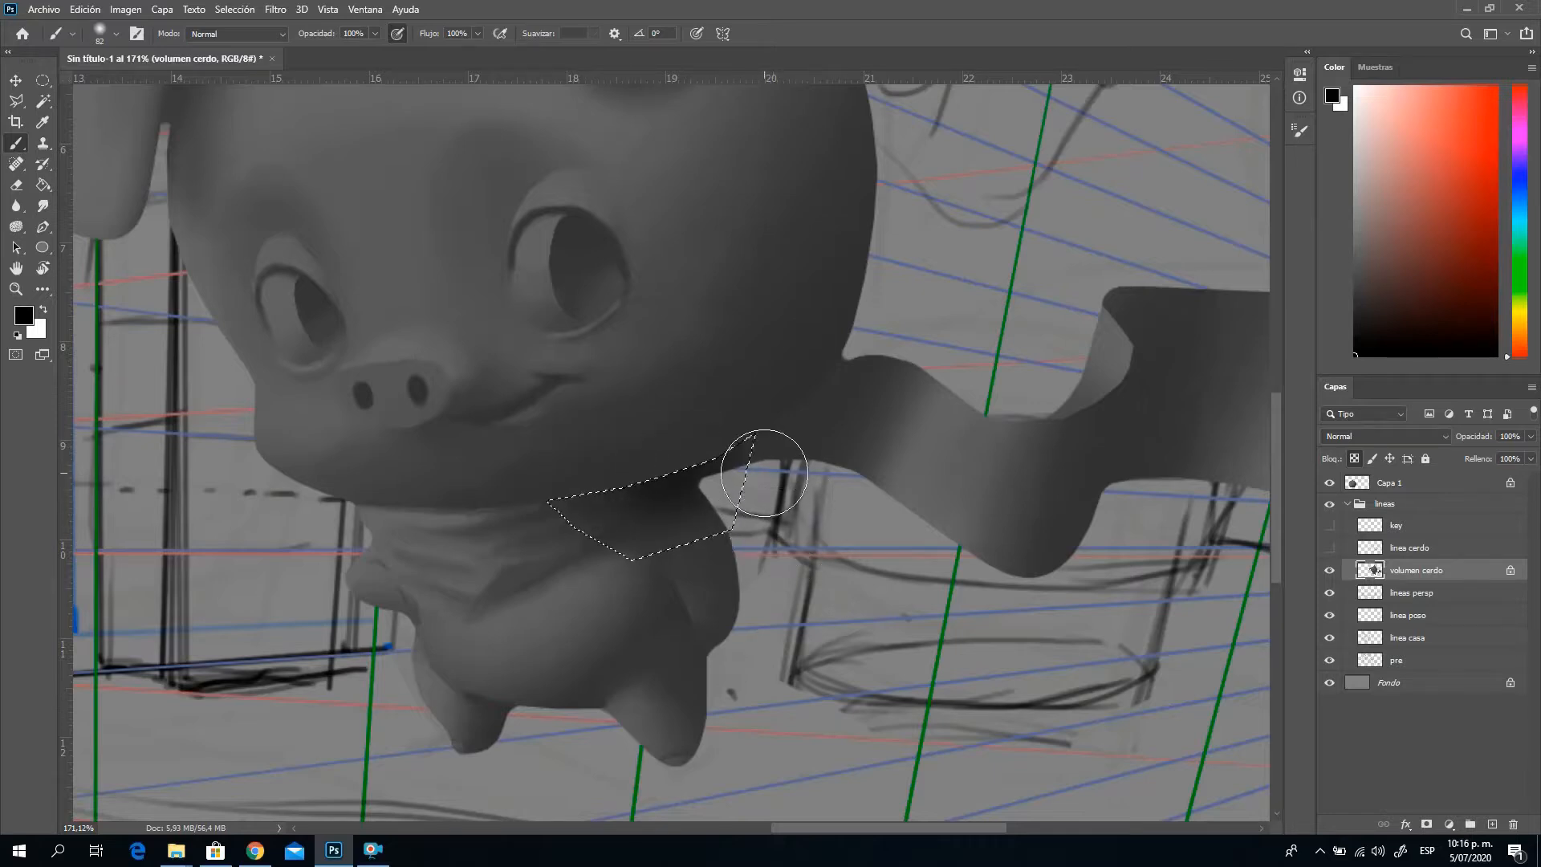
key(ctrl+d)
Lasso a narrow strip of the cloth along the back of the head, from the neck up to the cloth's upper edge
click(16, 100)
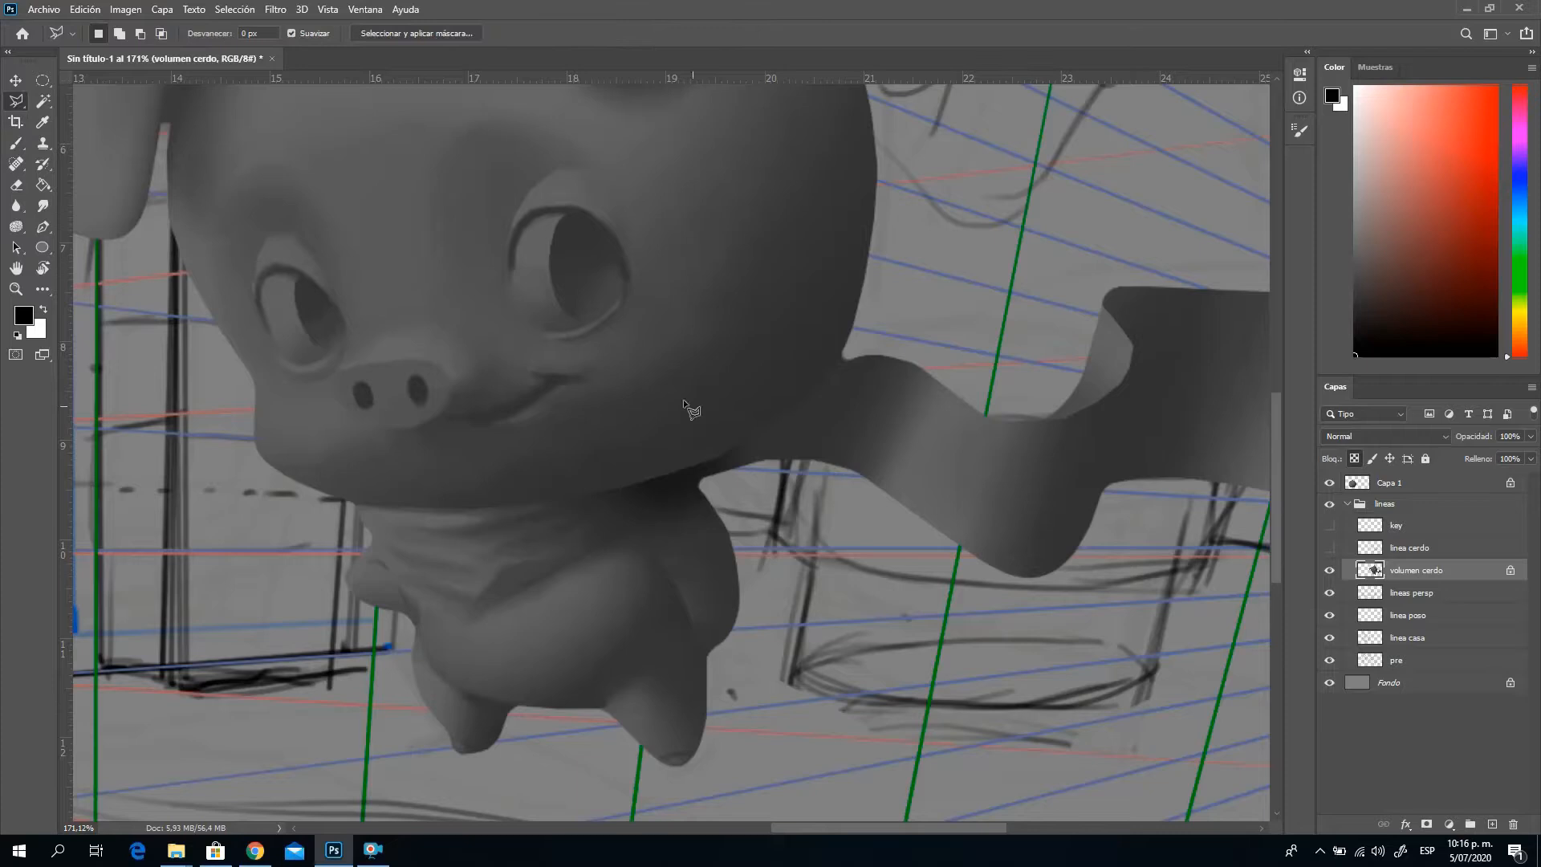
click(703, 470)
click(781, 423)
click(830, 378)
click(852, 337)
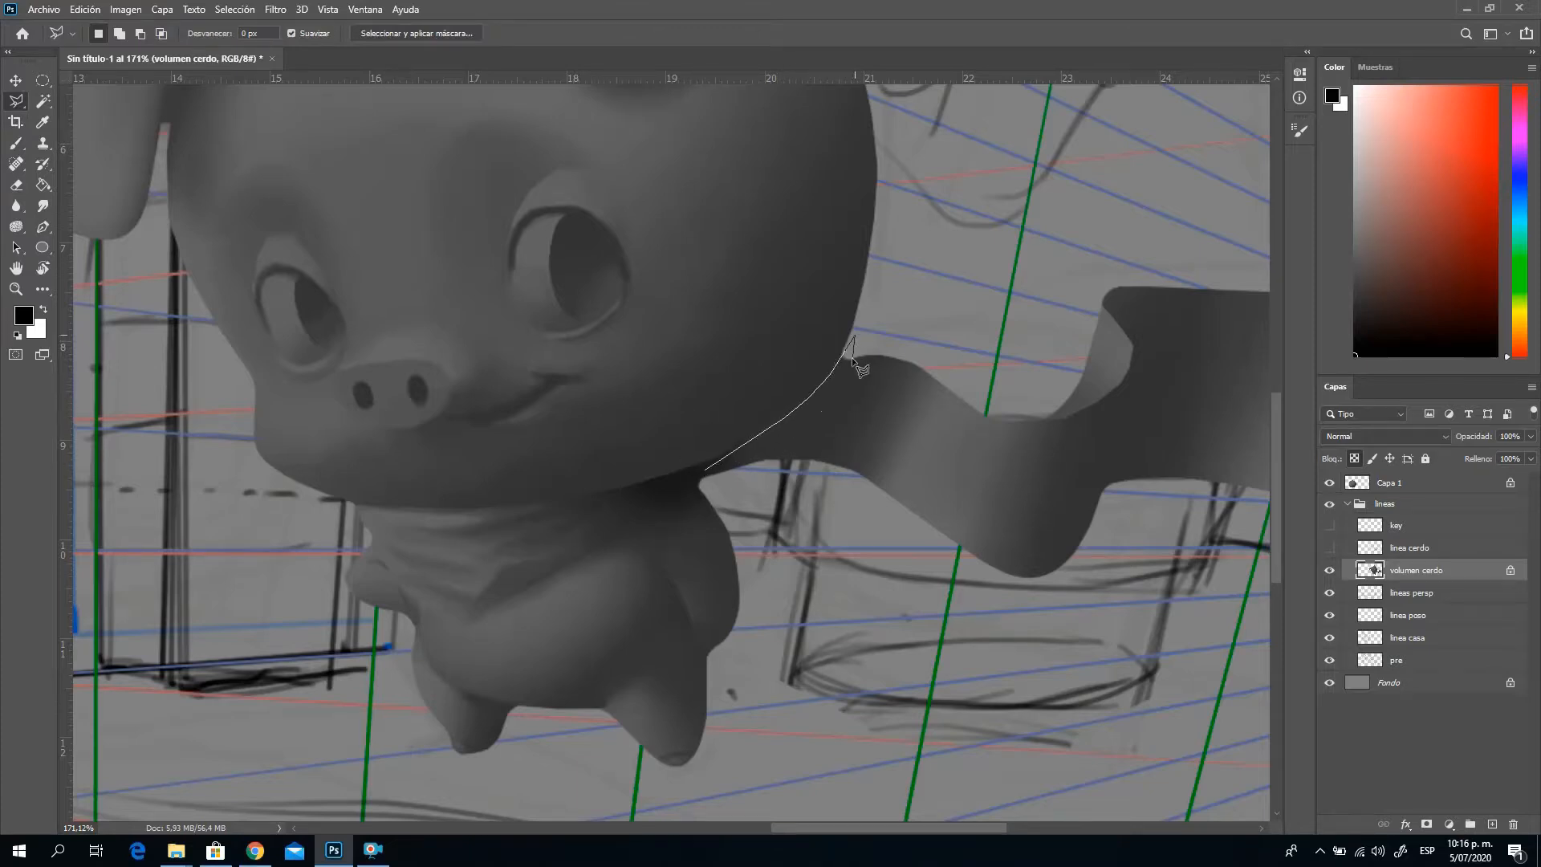
double_click(766, 480)
Darken the cloth strip against the head with soft black, and clear the selection
click(16, 143)
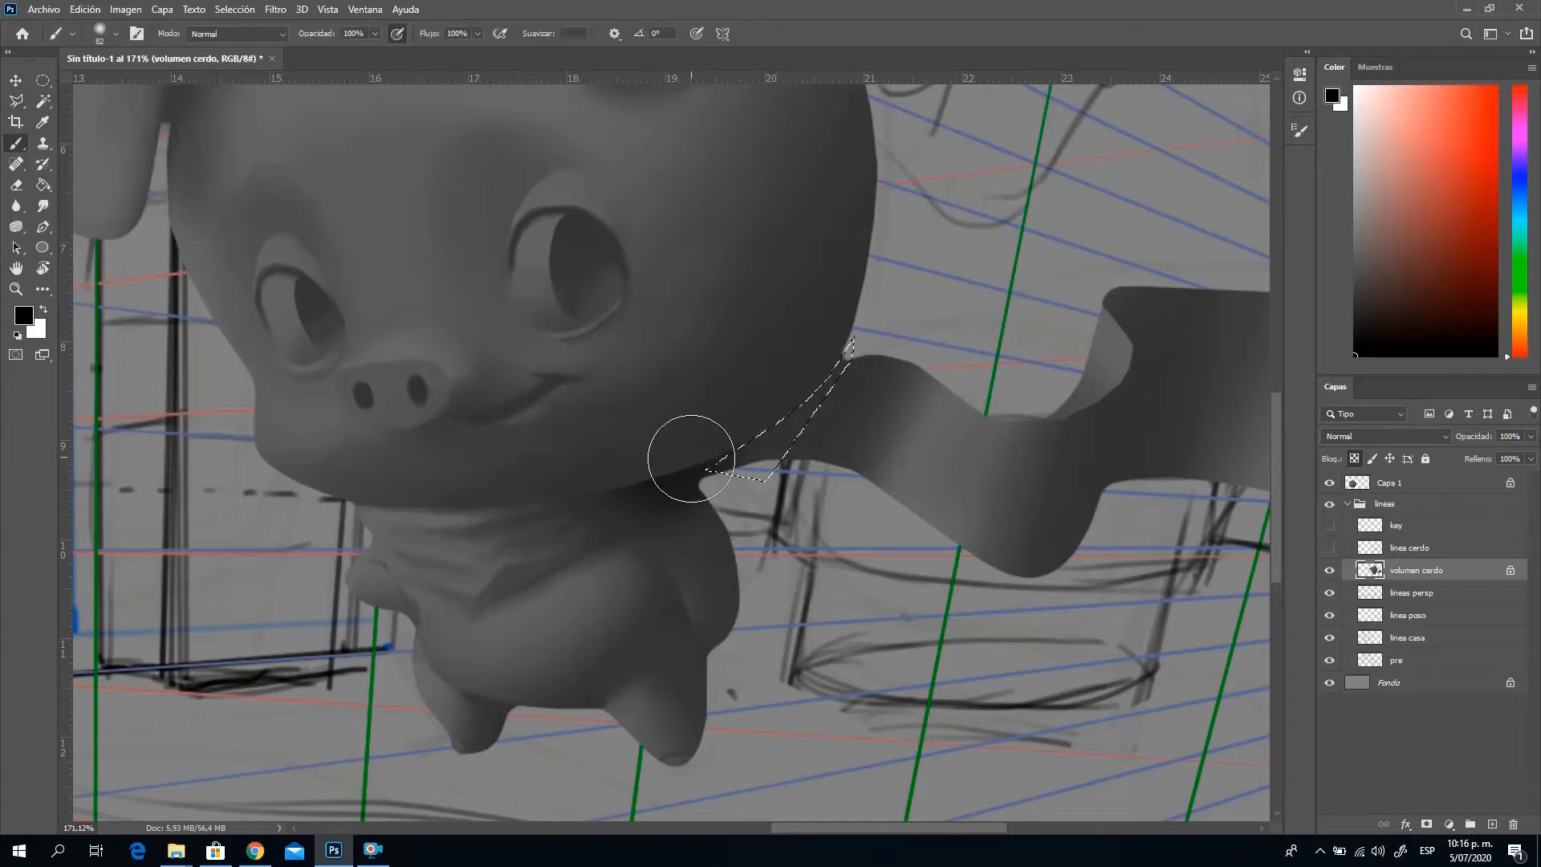
mouse_move(690, 459)
mouse_down()
mouse_move(723, 448)
mouse_move(764, 310)
mouse_up()
key(ctrl+d)
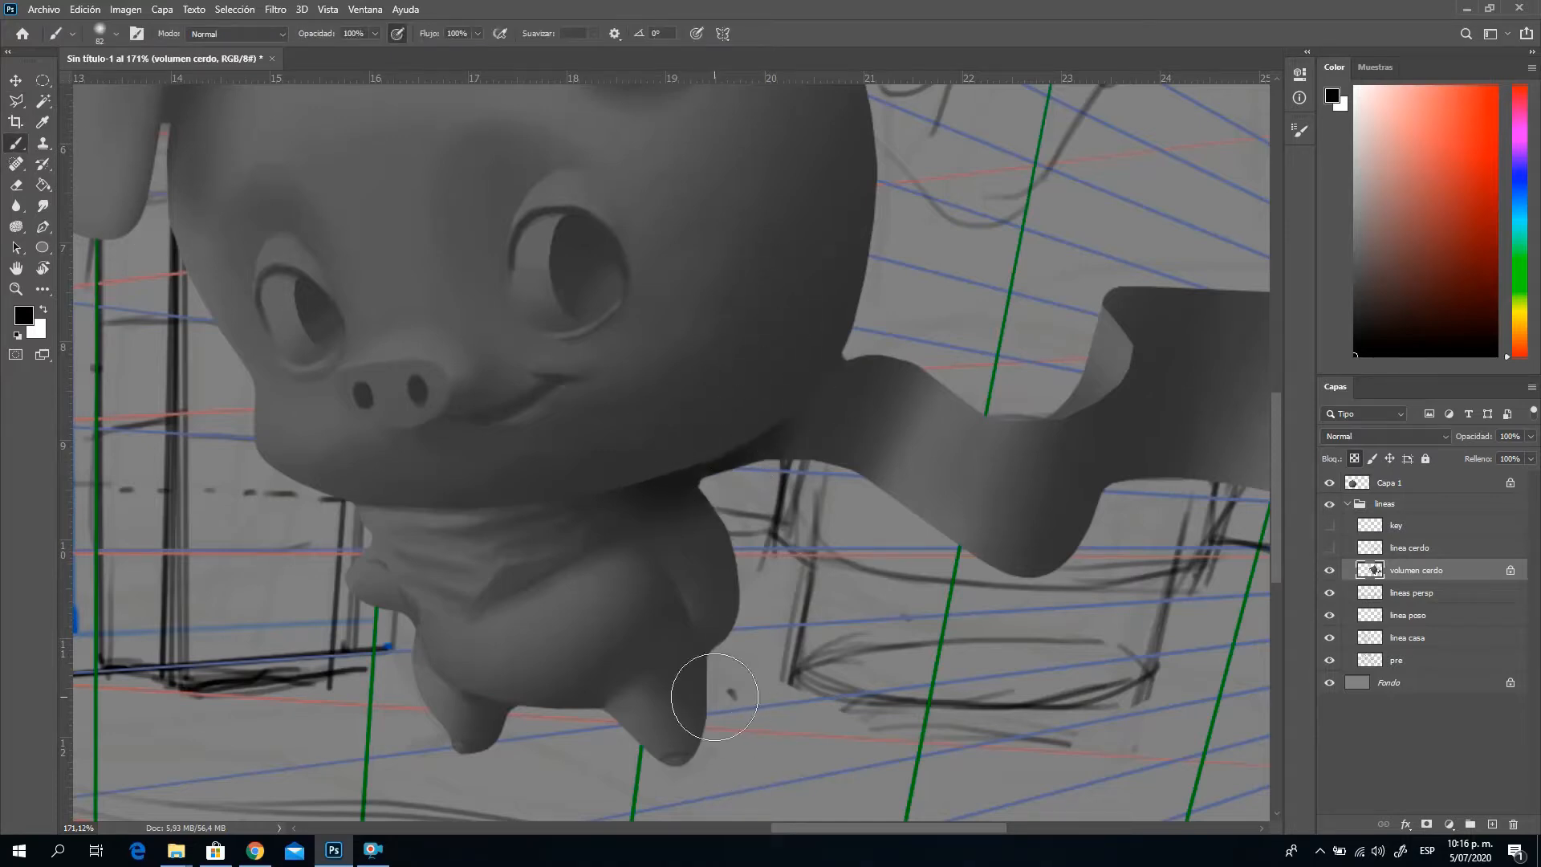
Lasso a strip across the cloth beside the inner fold, from its upper edge to its lower edge, for brush shading
drag(644, 268, 540, 400)
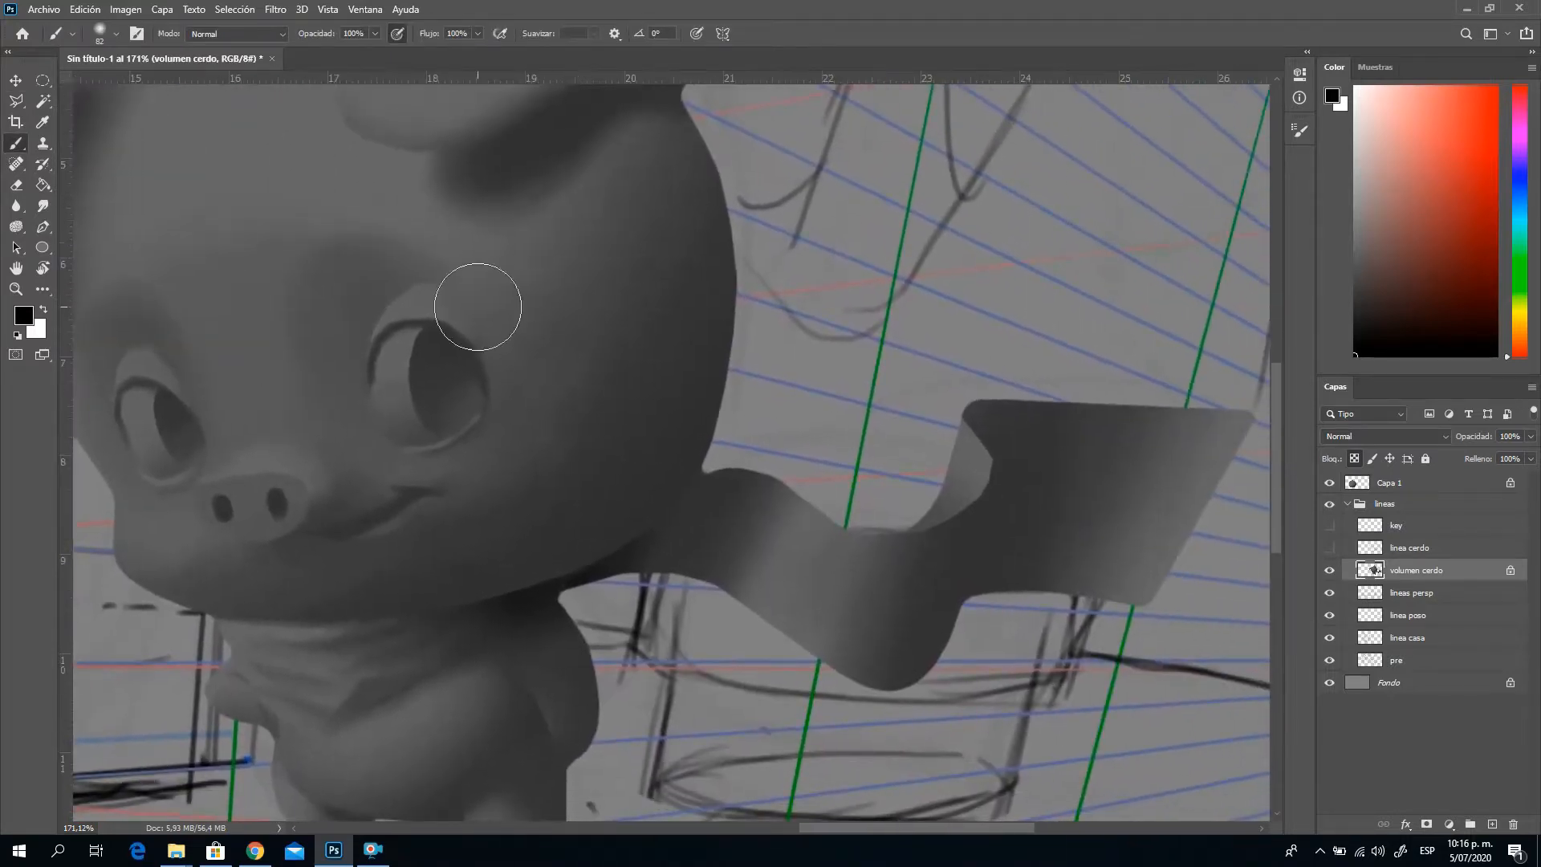
key(l)
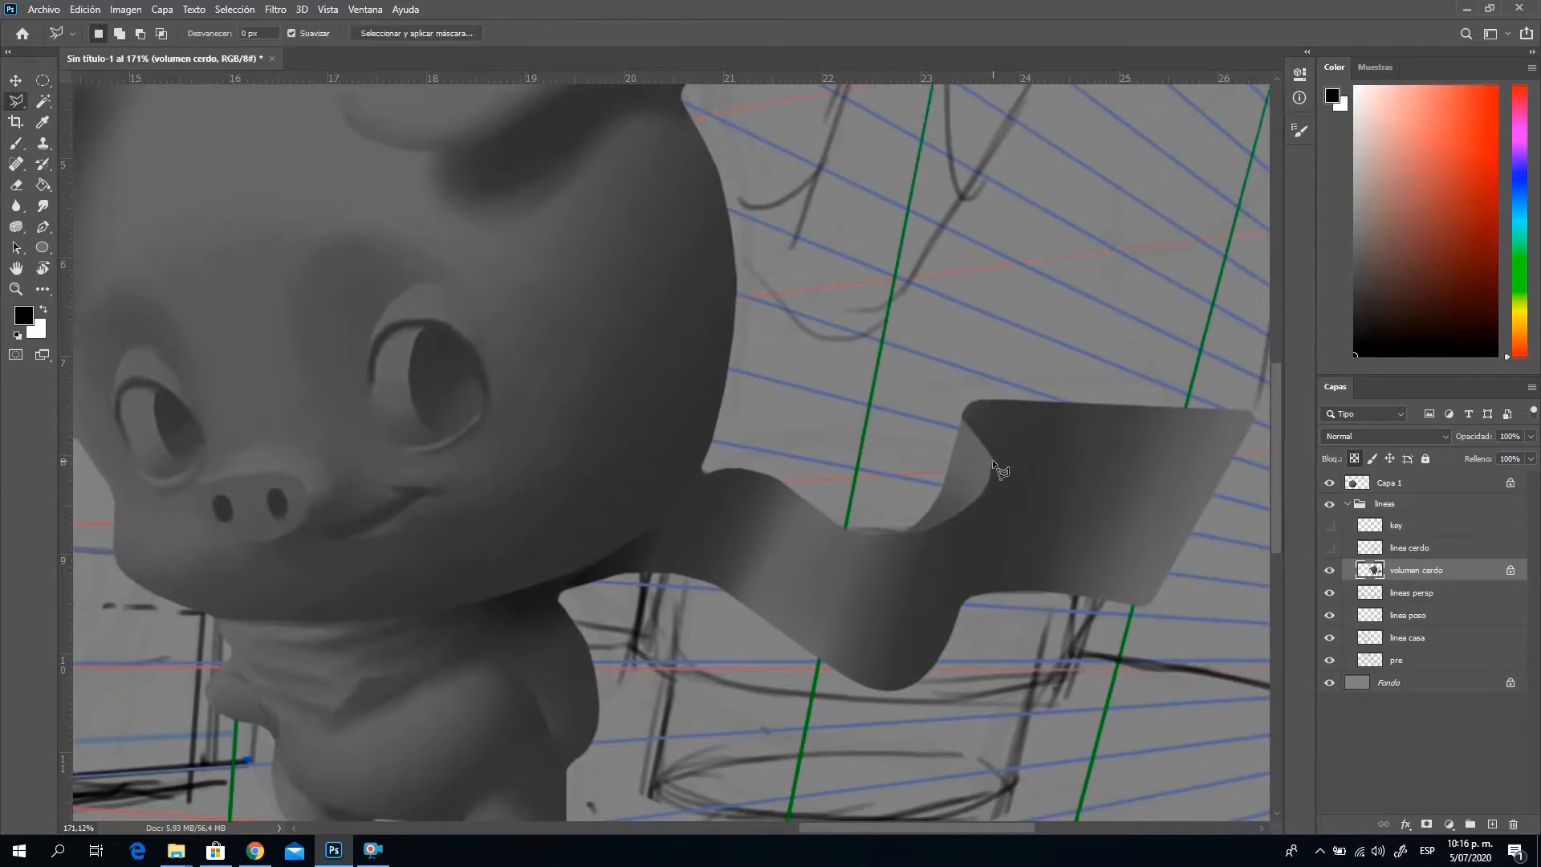
click(992, 459)
click(999, 600)
click(1053, 395)
click(987, 458)
click(16, 143)
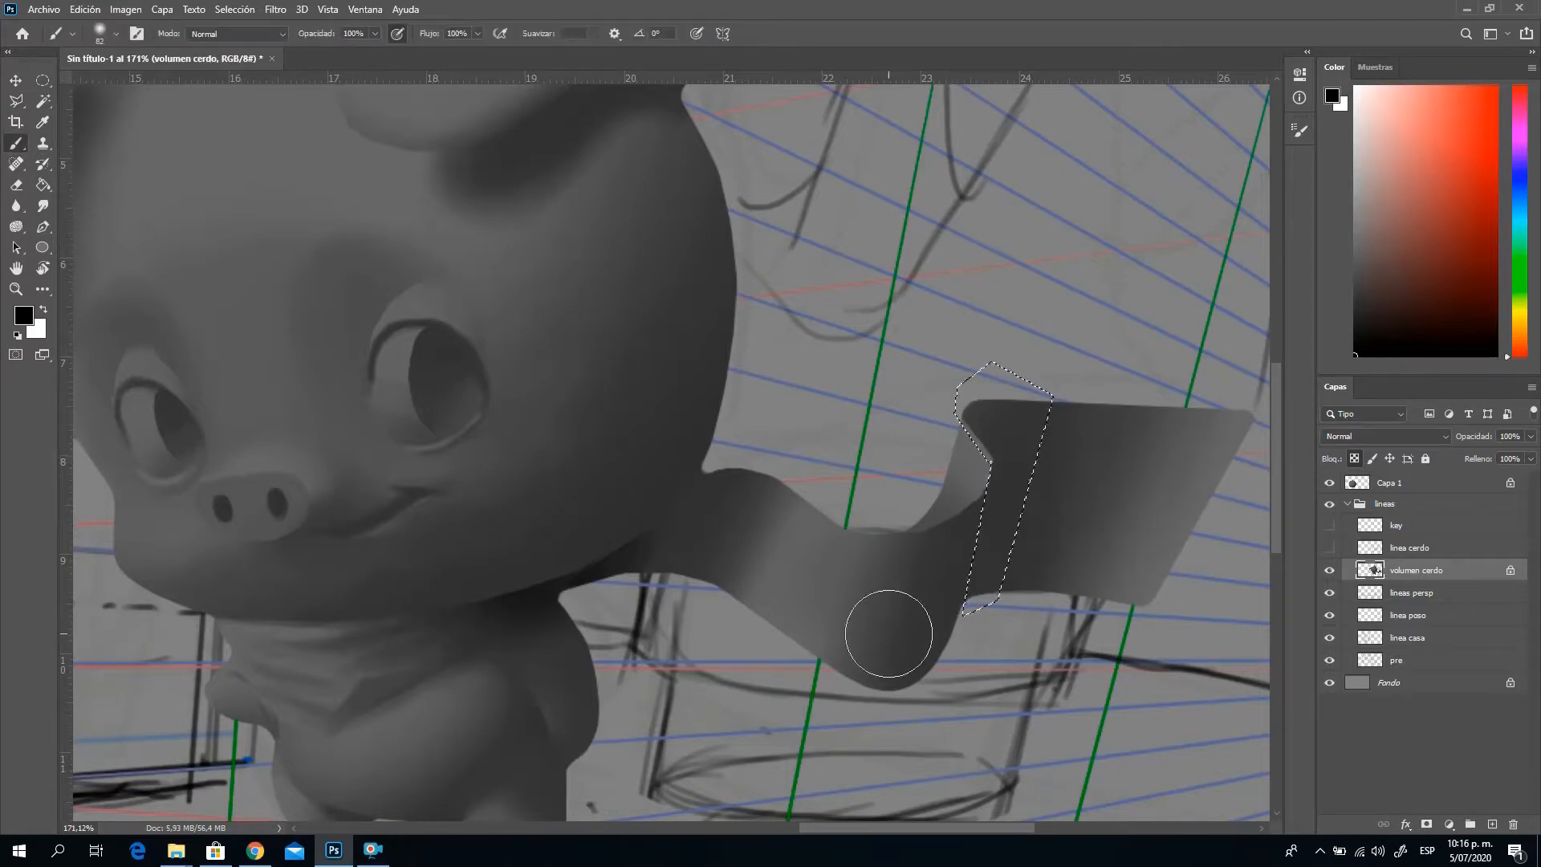
Clear the strip selection and undo the last dark strokes on the cloth beside its inner fold
key(ctrl+d)
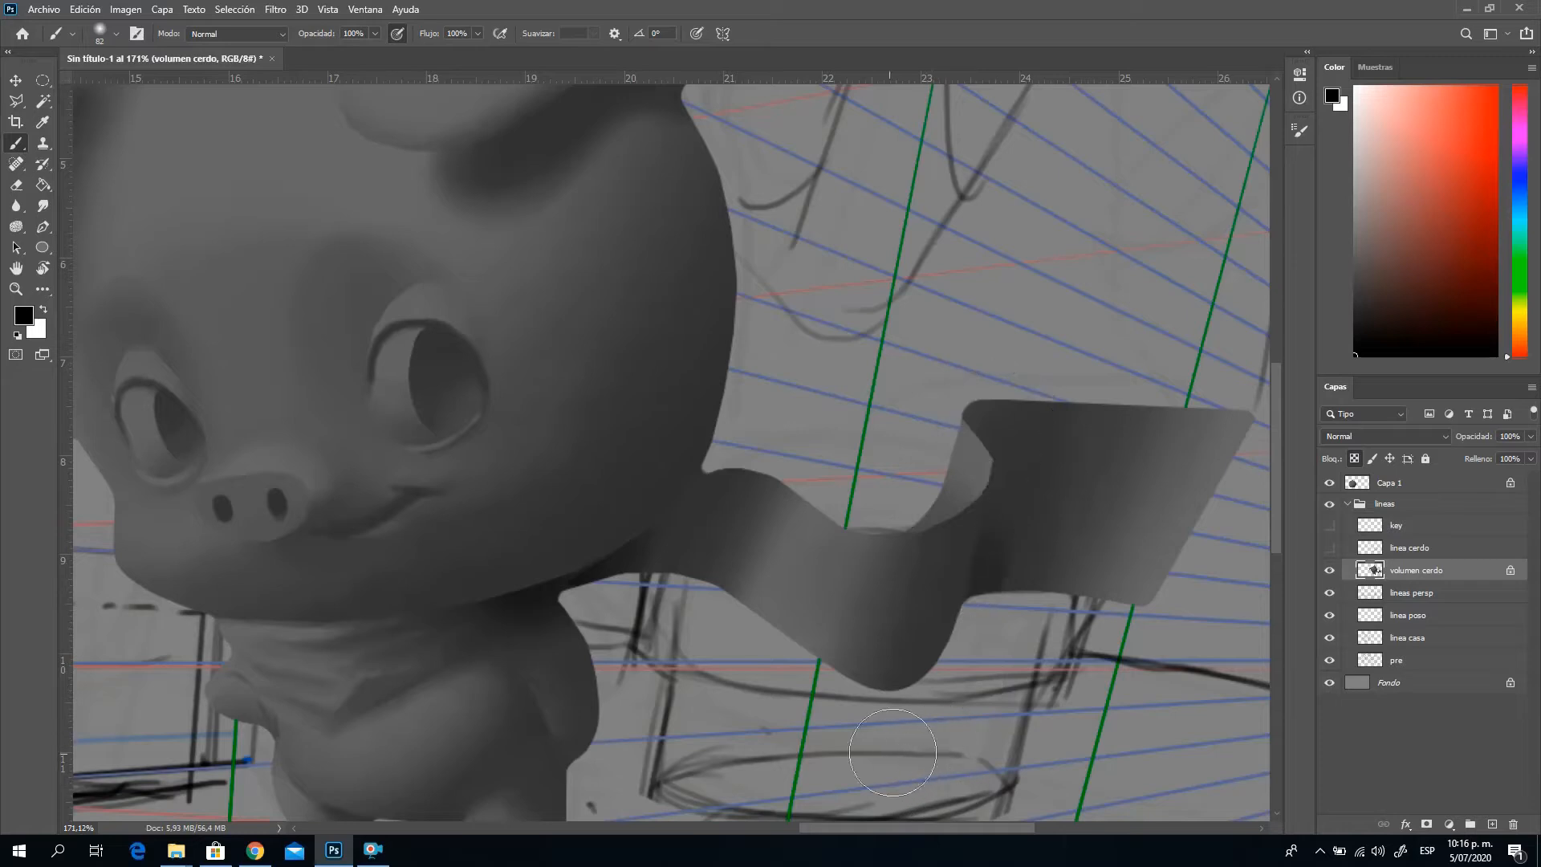
key(ctrl+z)
mouse_move(949, 595)
mouse_down()
mouse_move(929, 585)
mouse_move(936, 568)
mouse_move(915, 619)
mouse_up()
key(ctrl+z)
Set the brush size to 4 px and deepen the nostrils, the mouth line and the ear creases with black
mouse_move(526, 458)
mouse_down()
mouse_move(885, 545)
mouse_move(836, 541)
mouse_move(805, 516)
mouse_up()
right_click(787, 546)
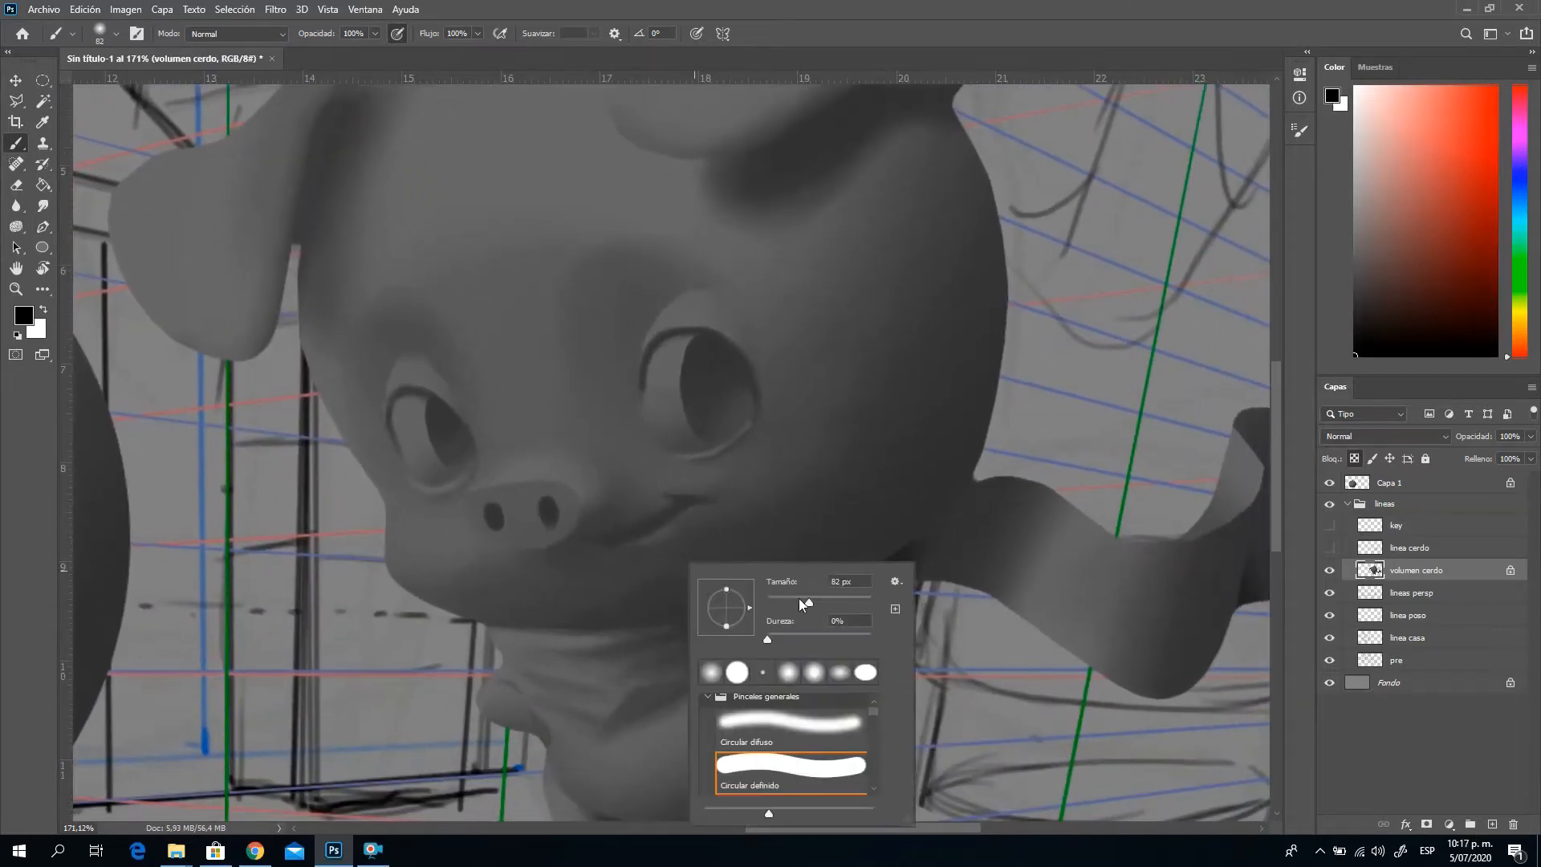
click(843, 581)
text(4)
key(Return)
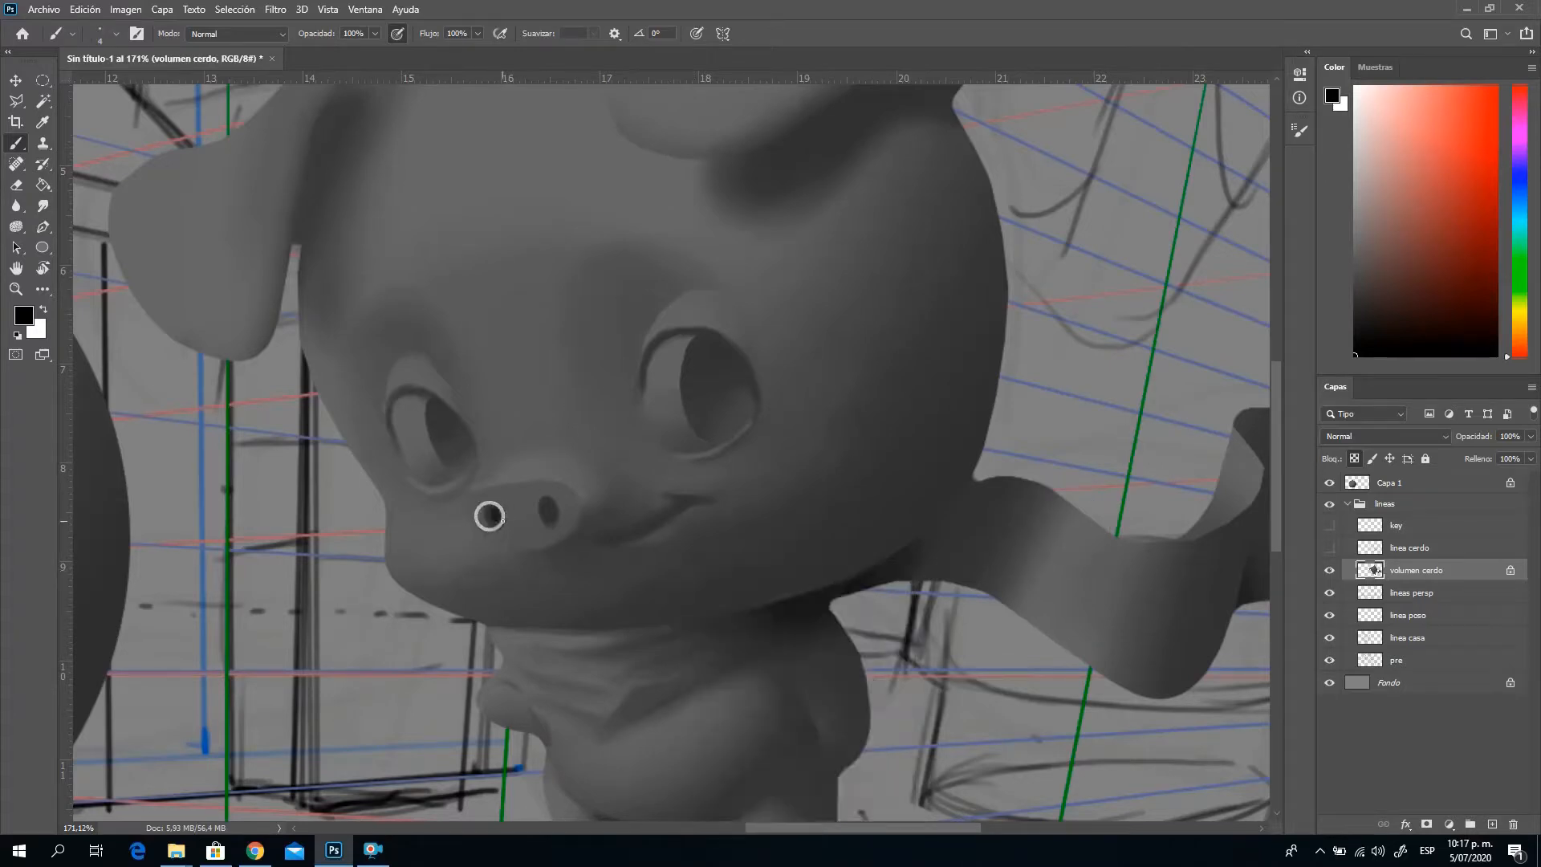
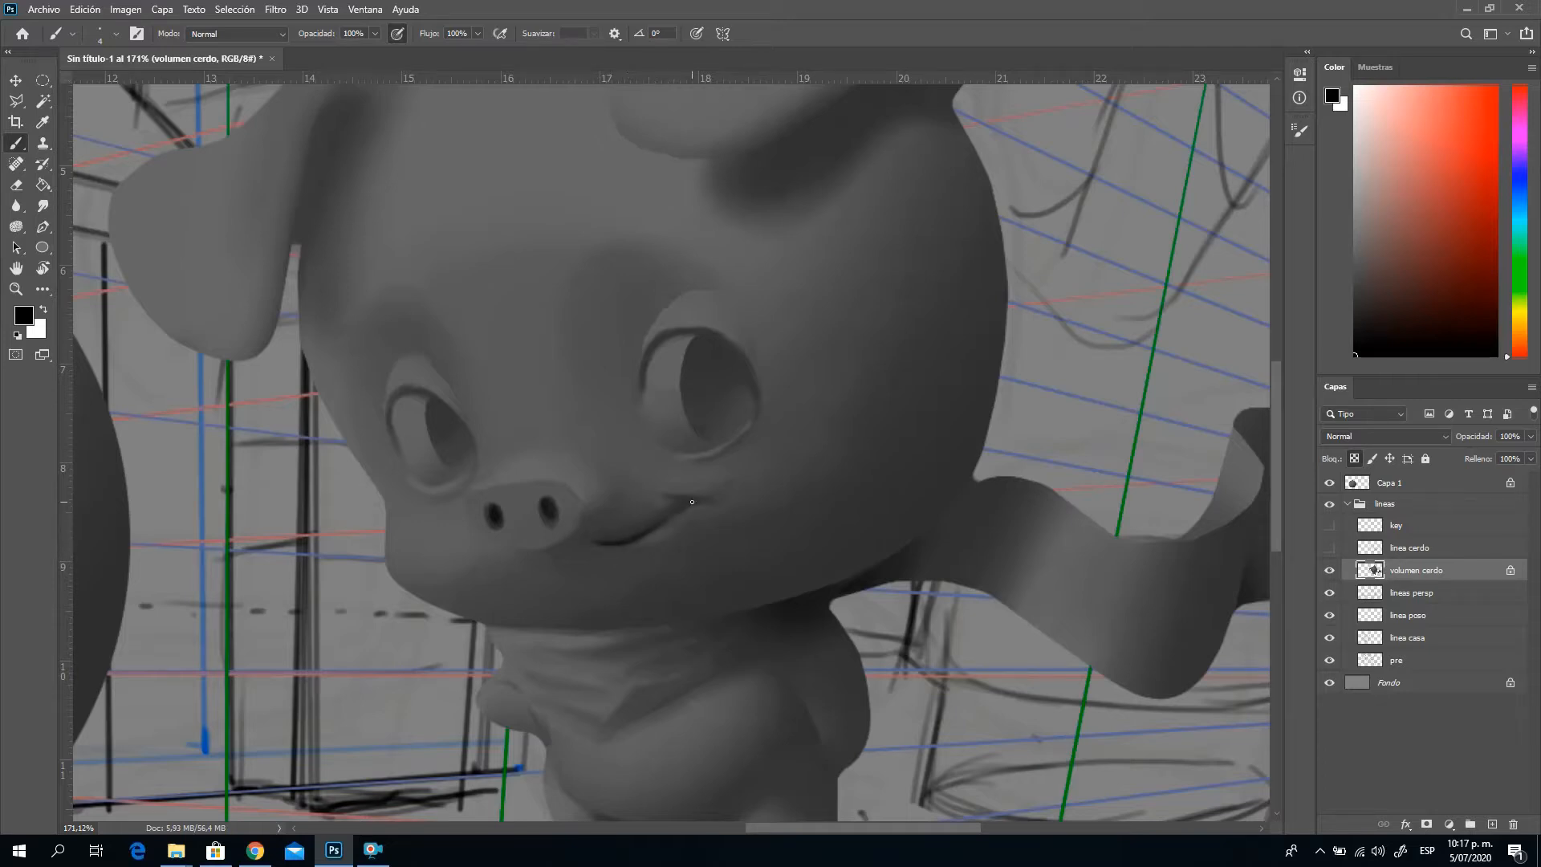
drag(420, 242, 475, 300)
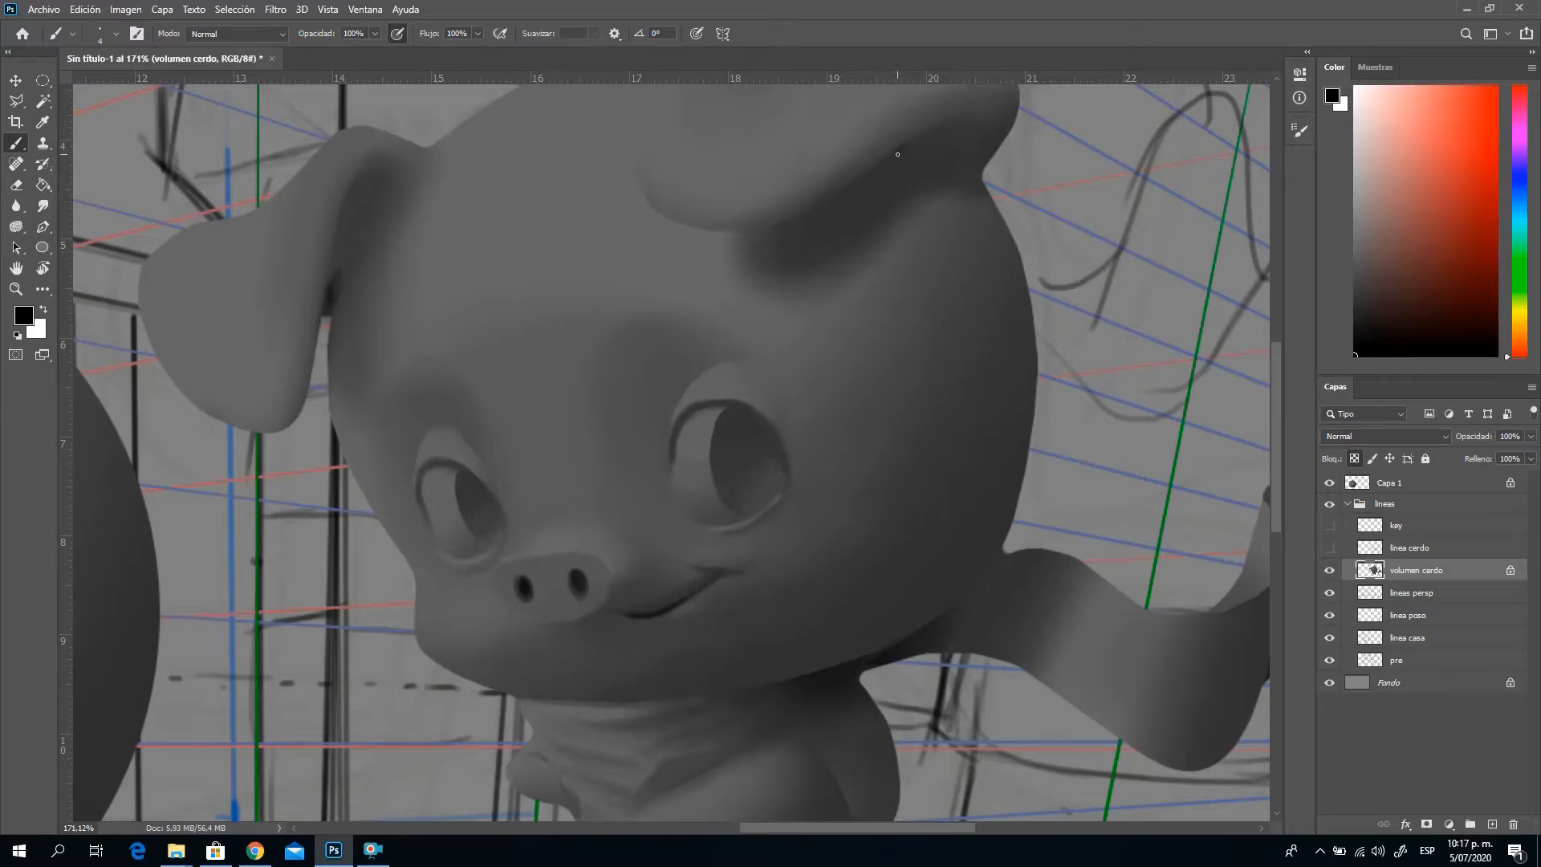
key(l)
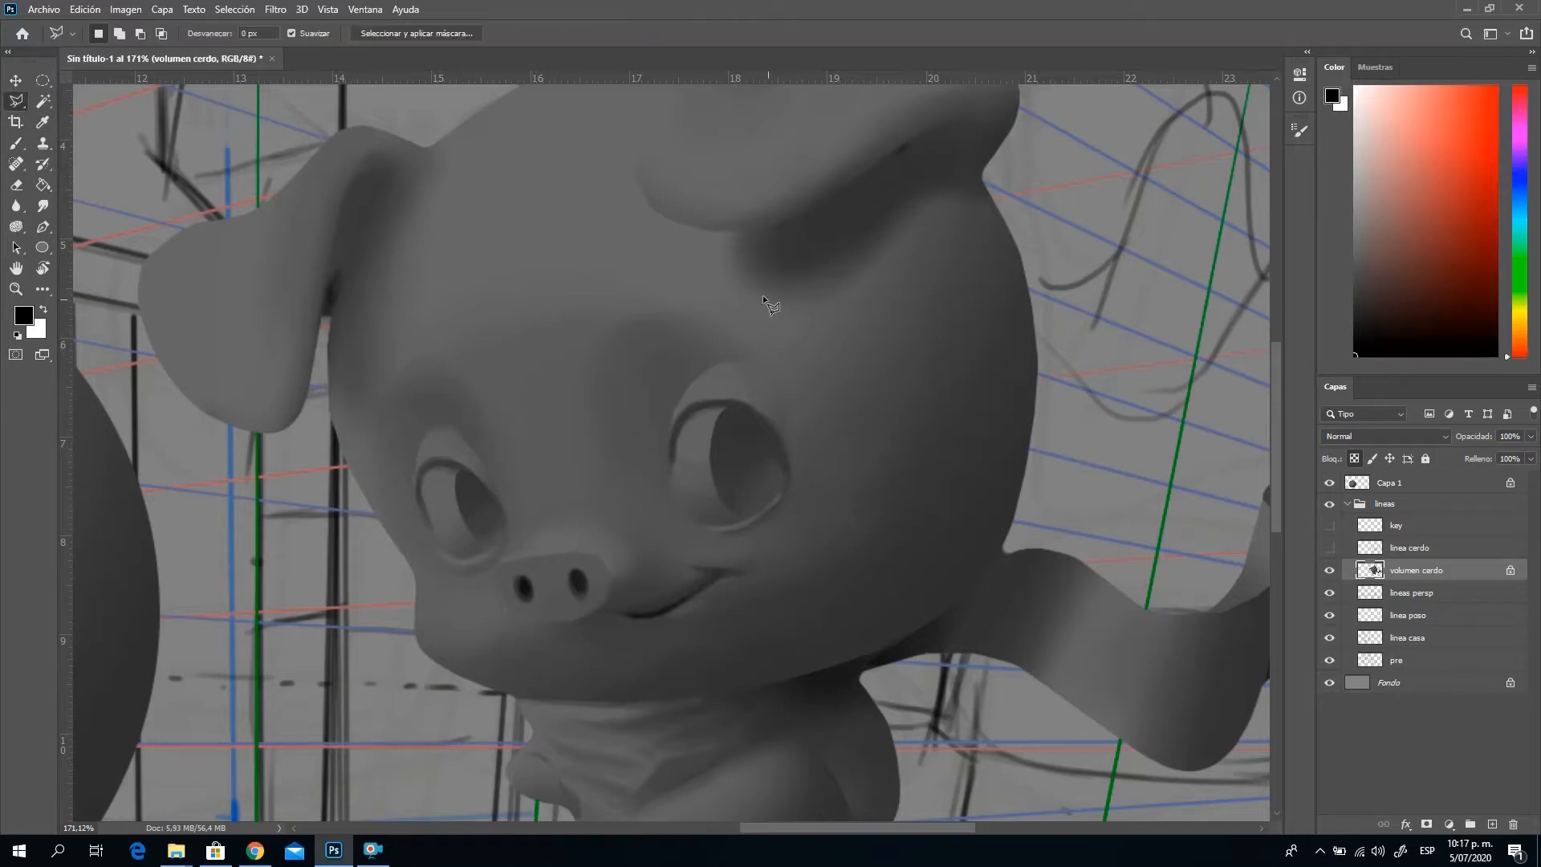
drag(846, 256, 809, 334)
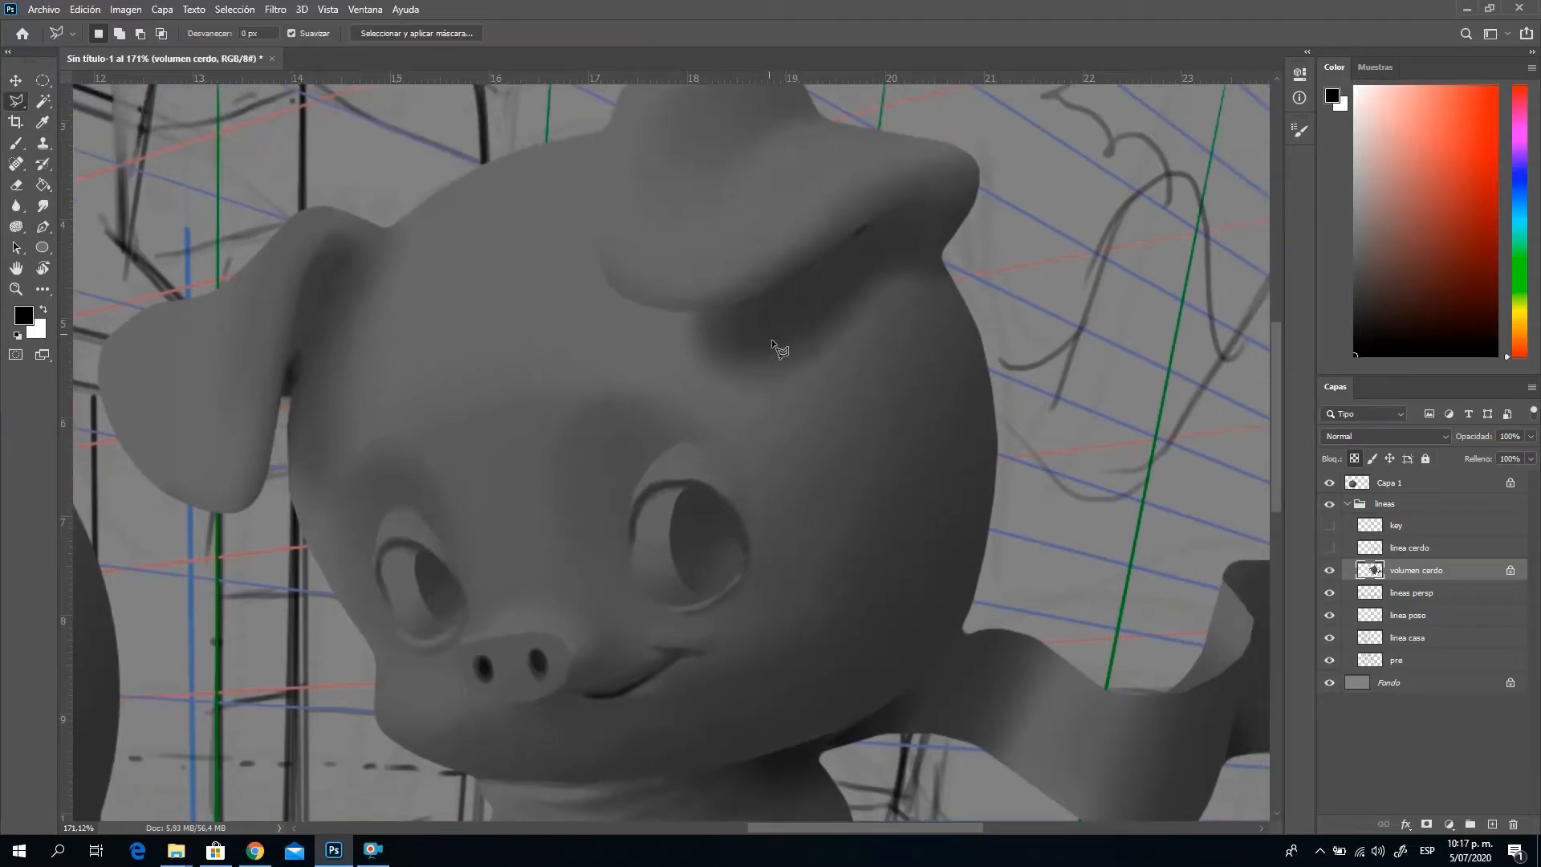
click(708, 313)
click(809, 266)
key(Escape)
Lasso the shadow area under the folded ear, following the ear's lower edge
click(915, 241)
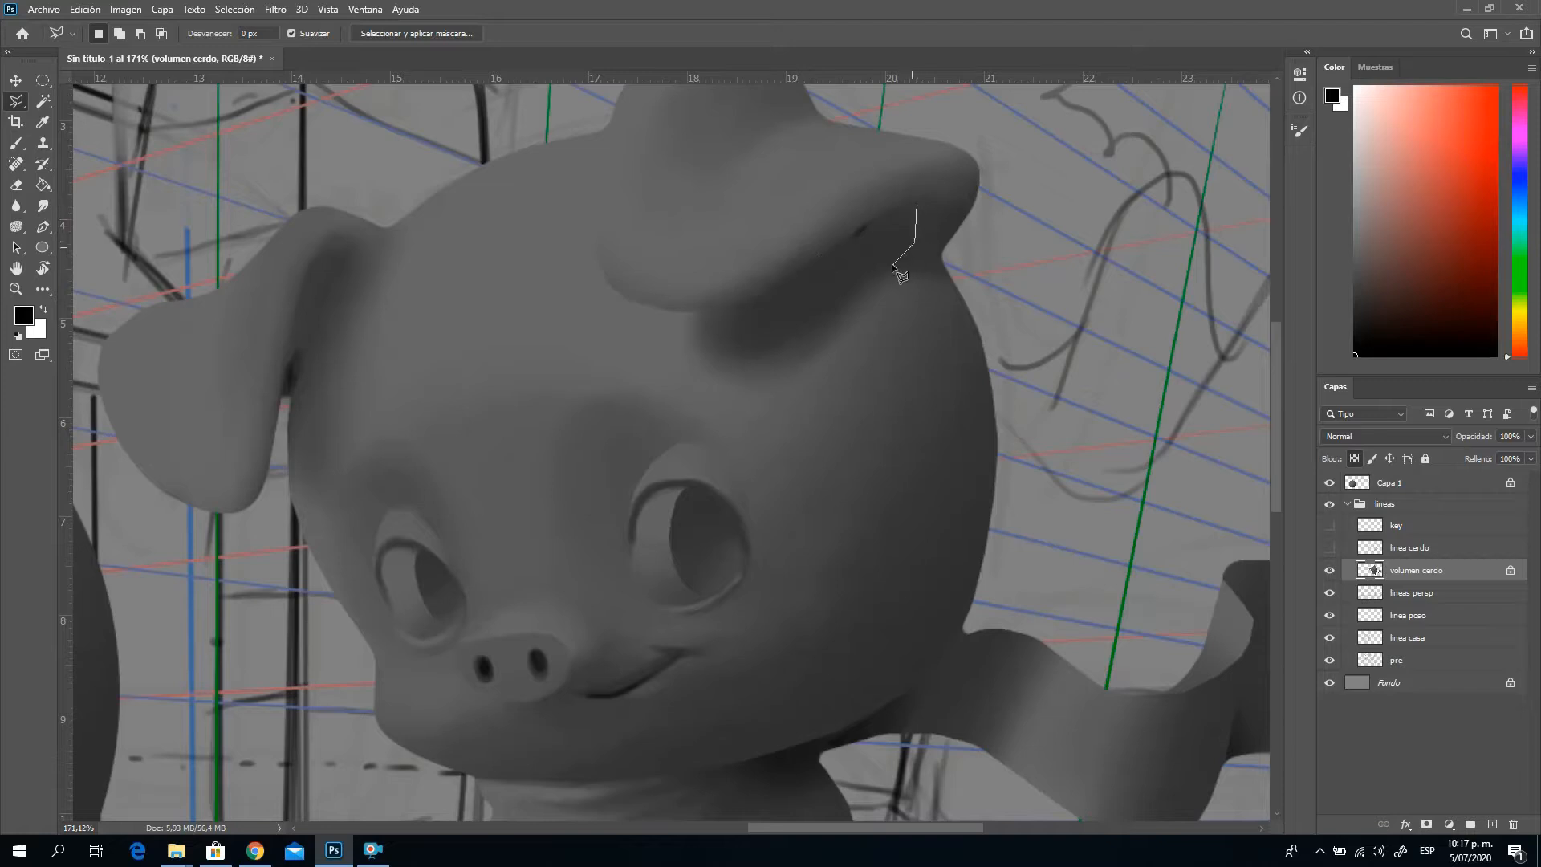
click(819, 335)
click(736, 335)
click(732, 308)
click(769, 290)
click(909, 205)
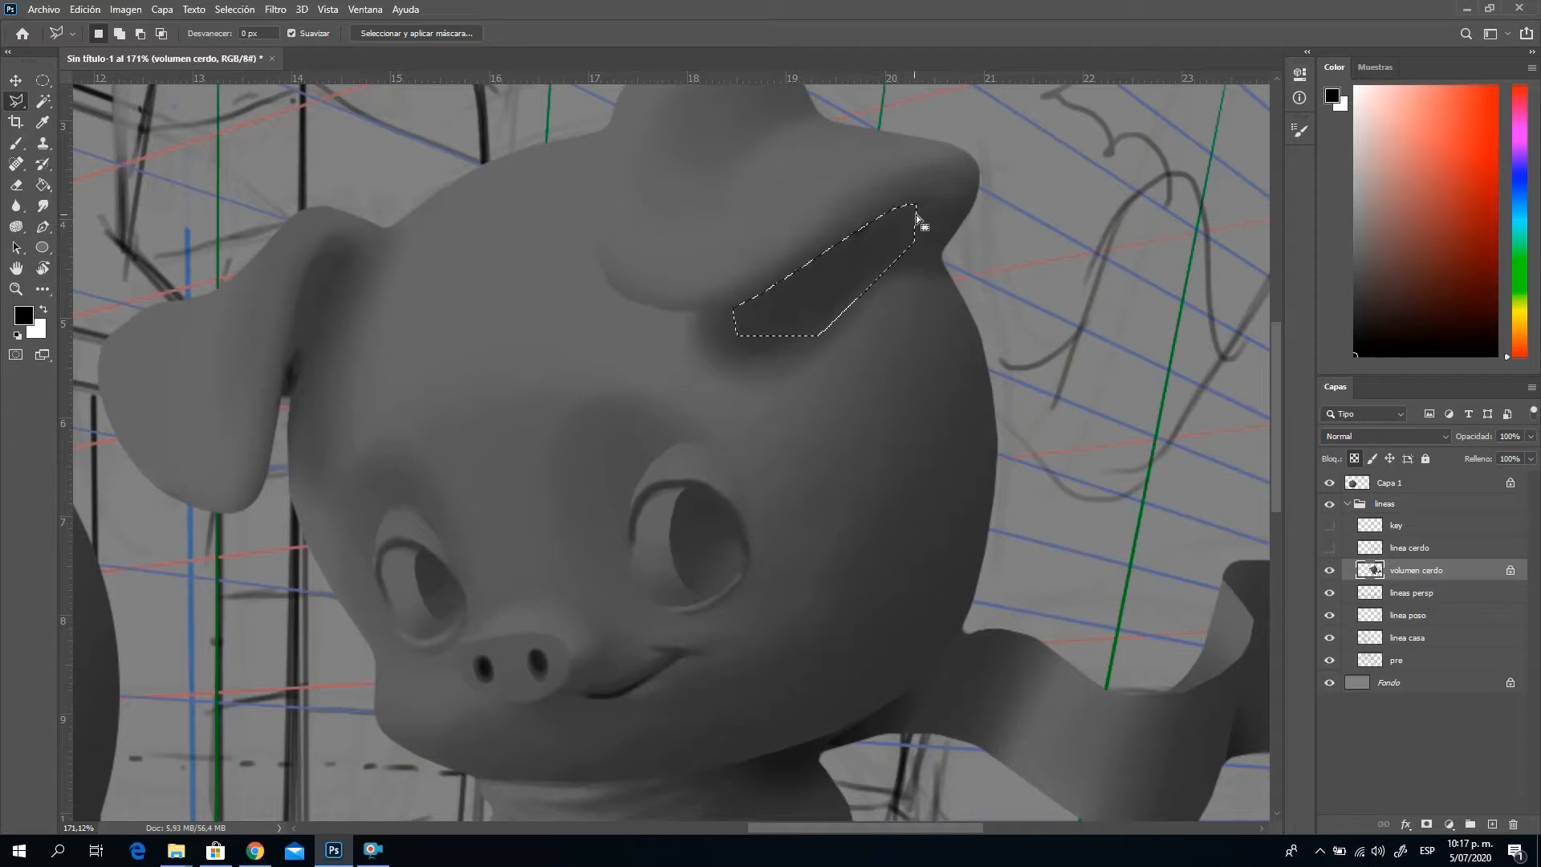
Try darkening the selected area under the folded ear with a 62 px black brush at 100% hardness, and undo the strokes
click(15, 143)
right_click(721, 324)
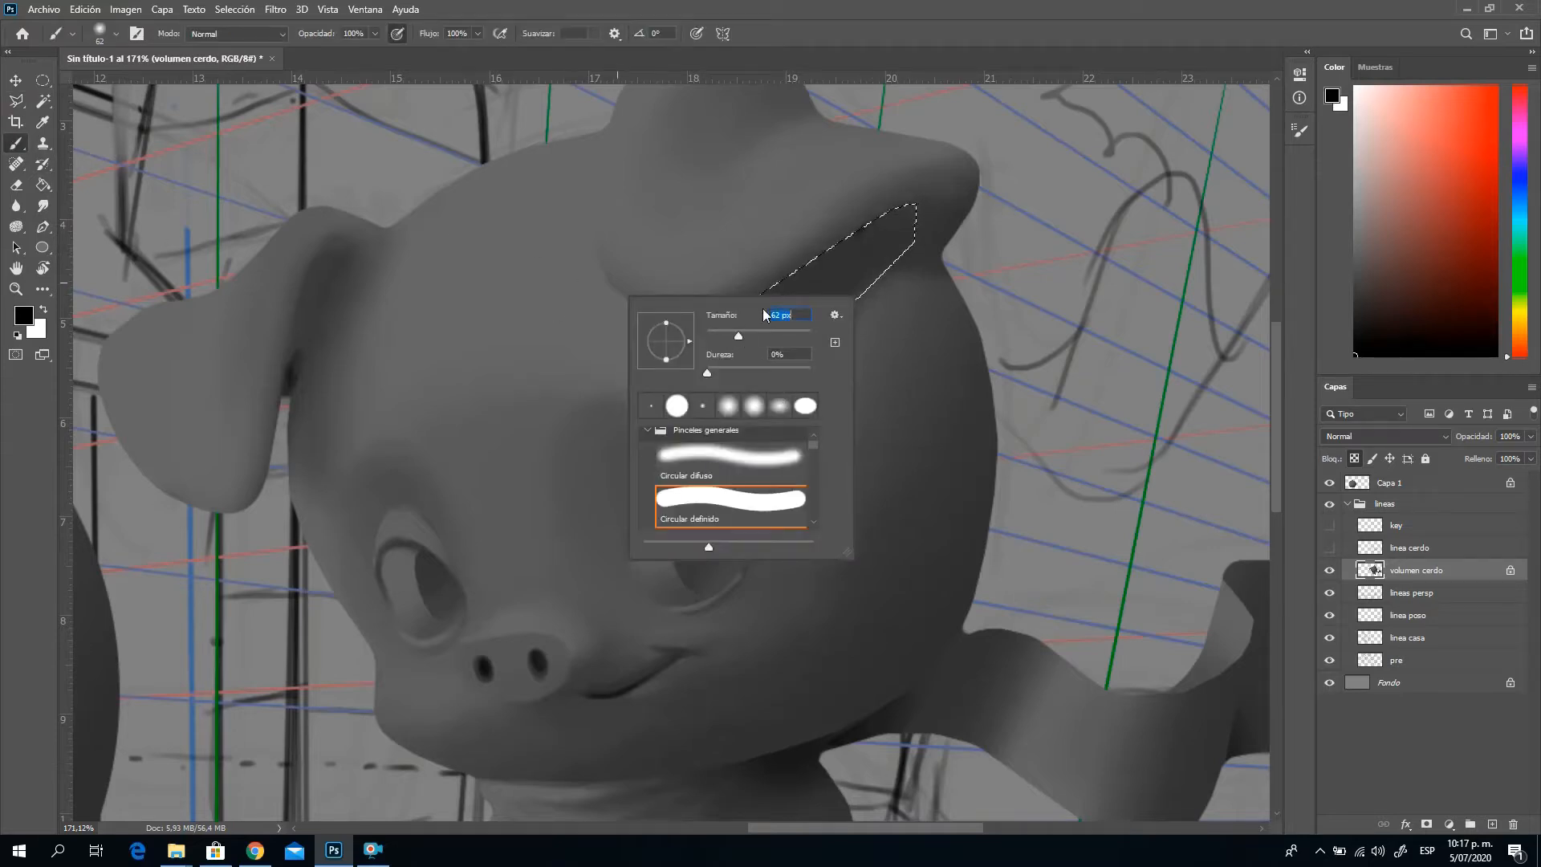
drag(708, 372, 812, 372)
click(819, 209)
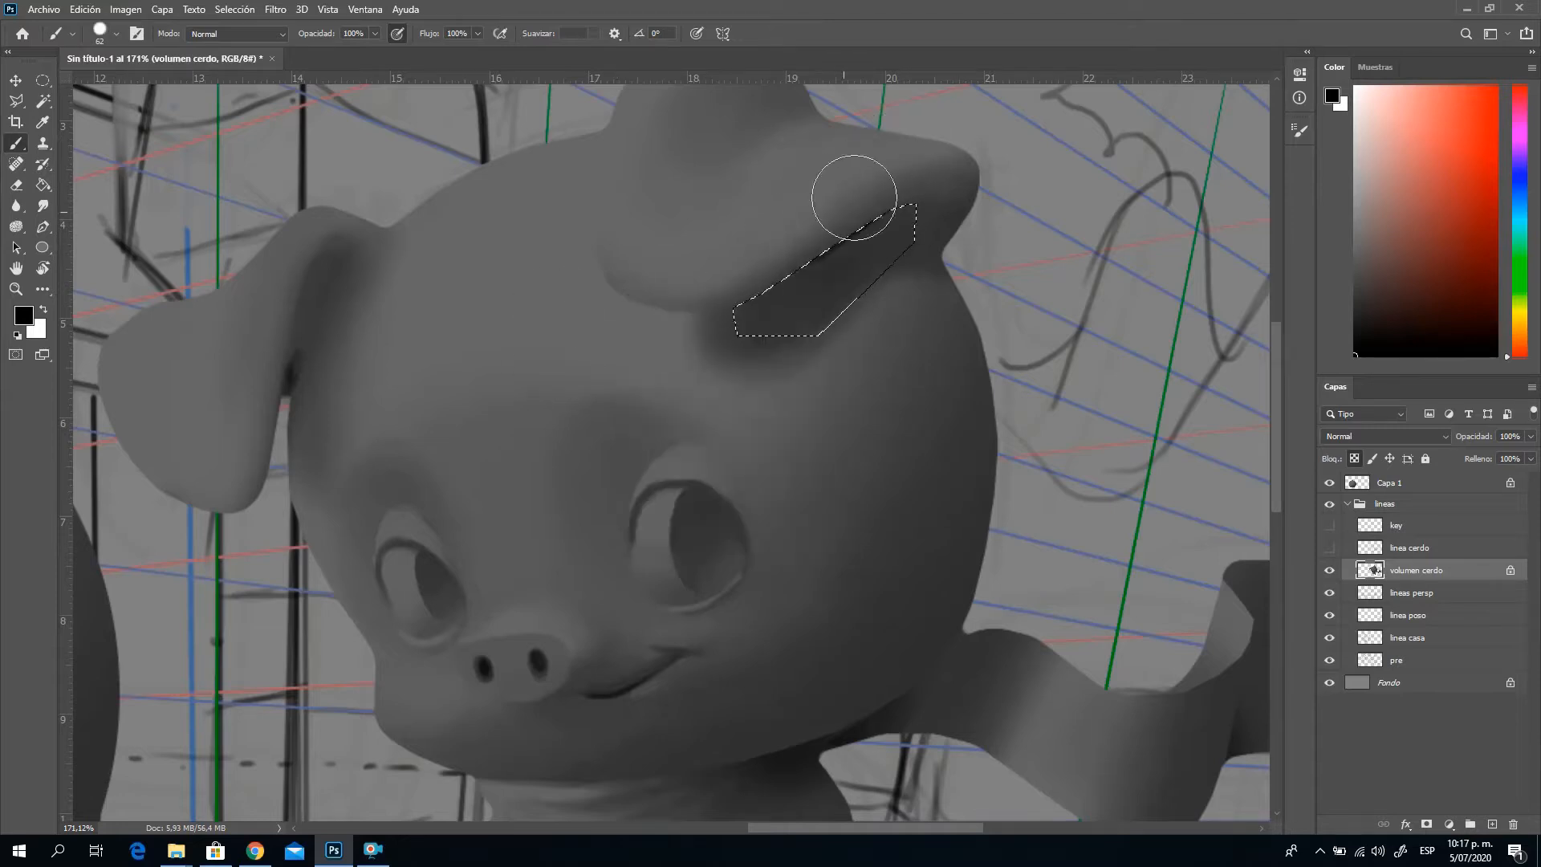
mouse_move(853, 197)
mouse_down()
mouse_move(824, 231)
mouse_move(867, 189)
mouse_up()
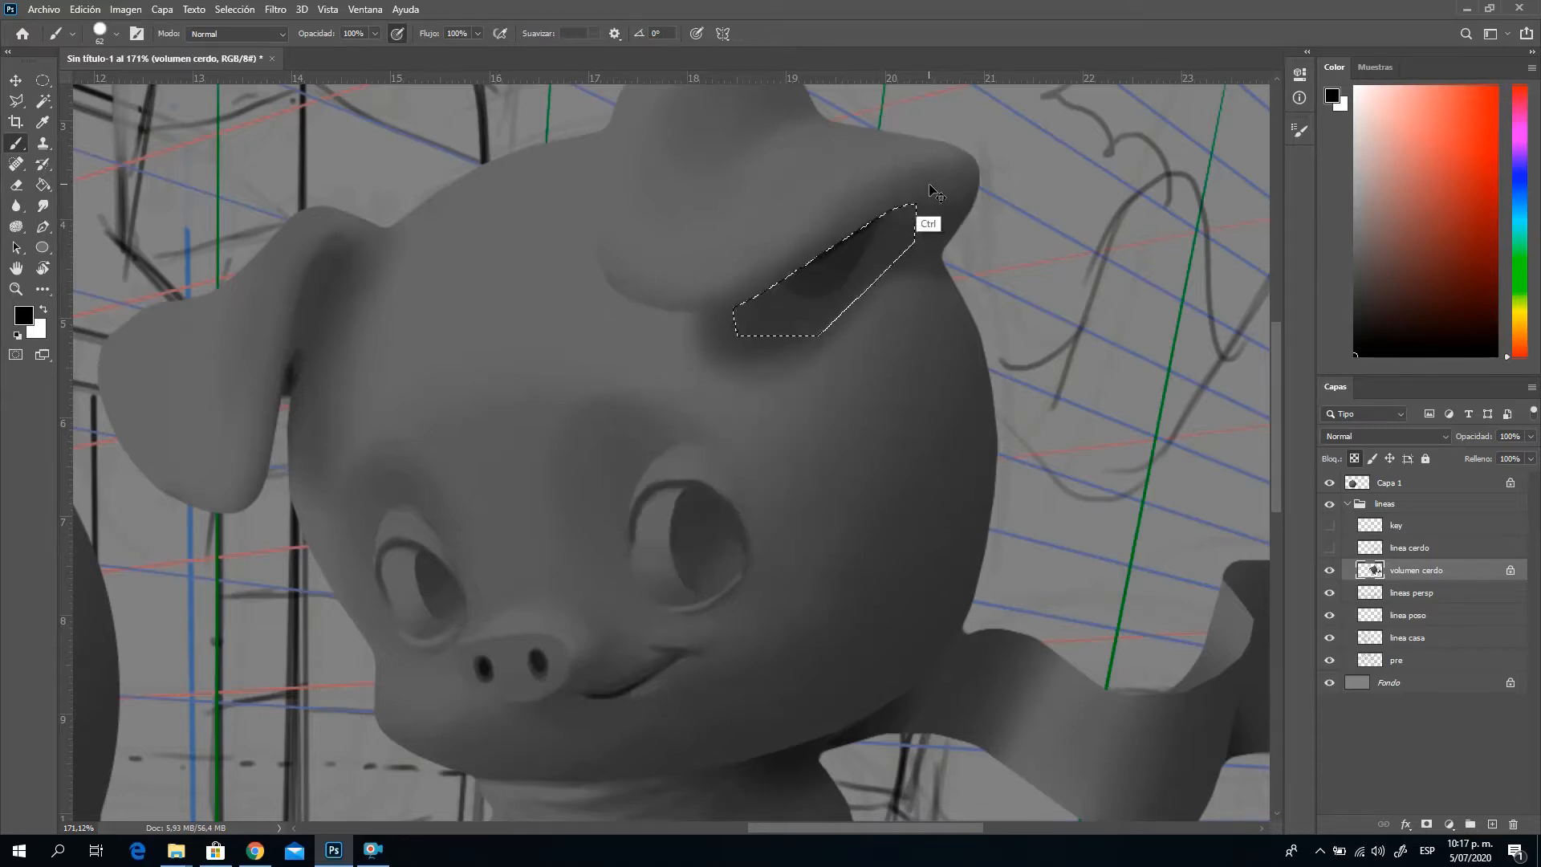
key(ctrl+z)
key(ctrl+shift+z)
key(ctrl+z)
key(ctrl+shift+z)
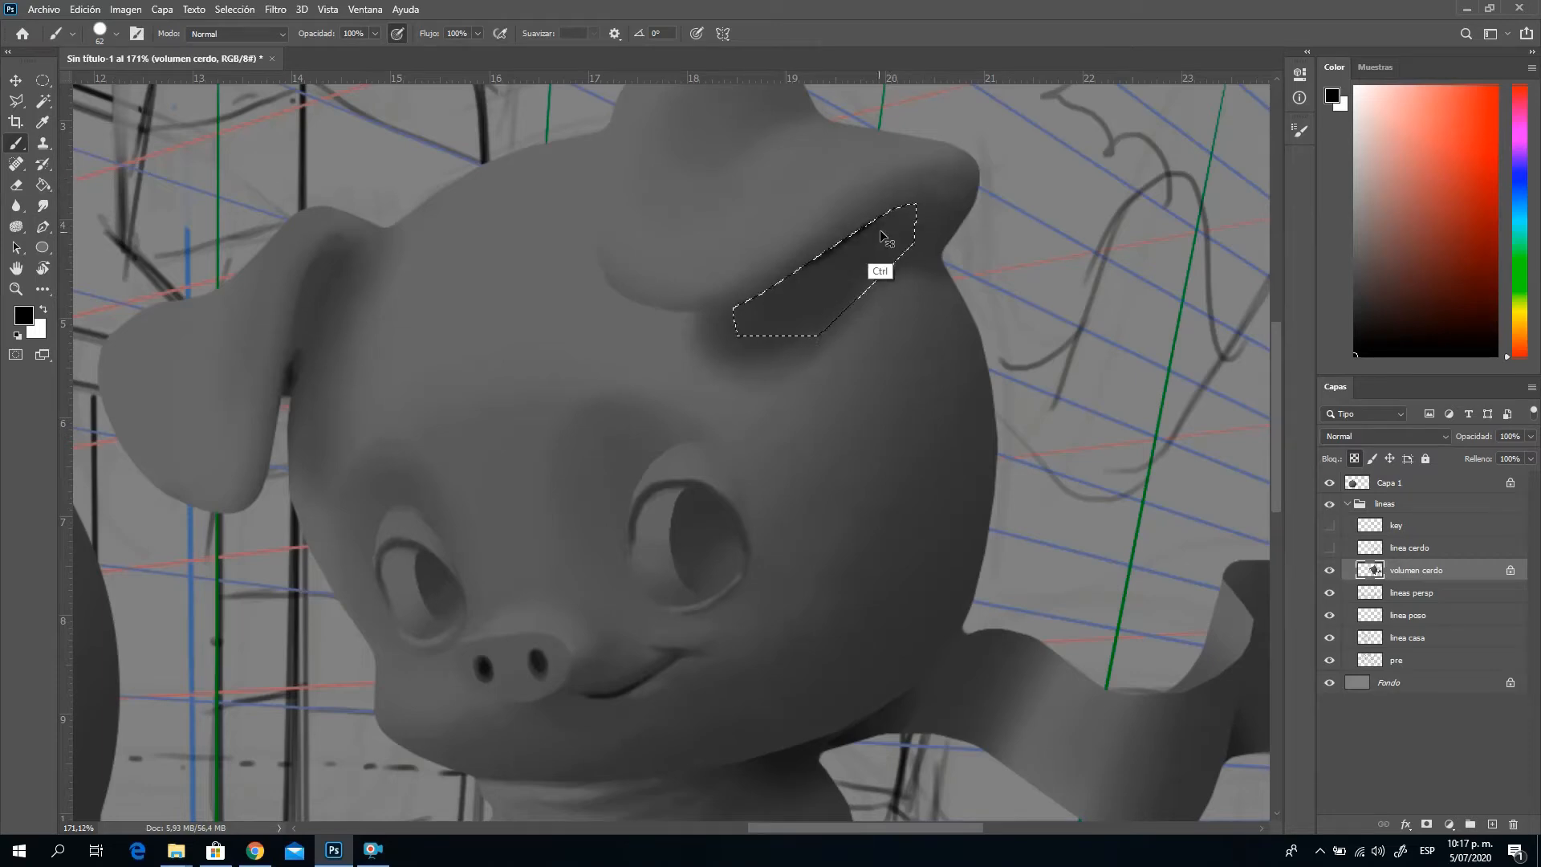
Set the brush hardness to 0%, paint soft black along the ear's lower edge within the selection, and clear the selection
right_click(853, 296)
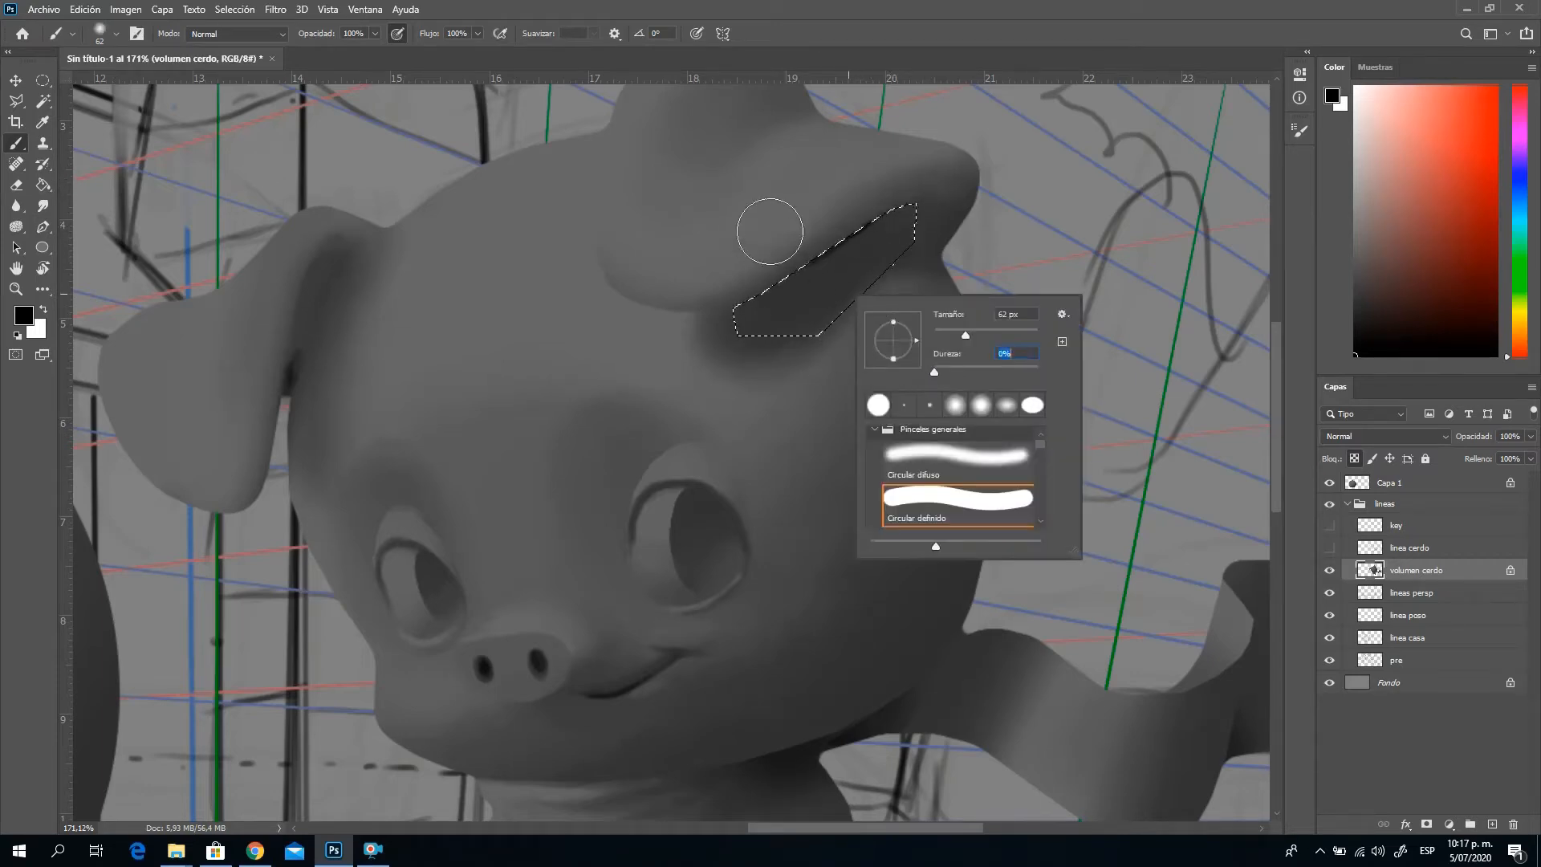
key(Return)
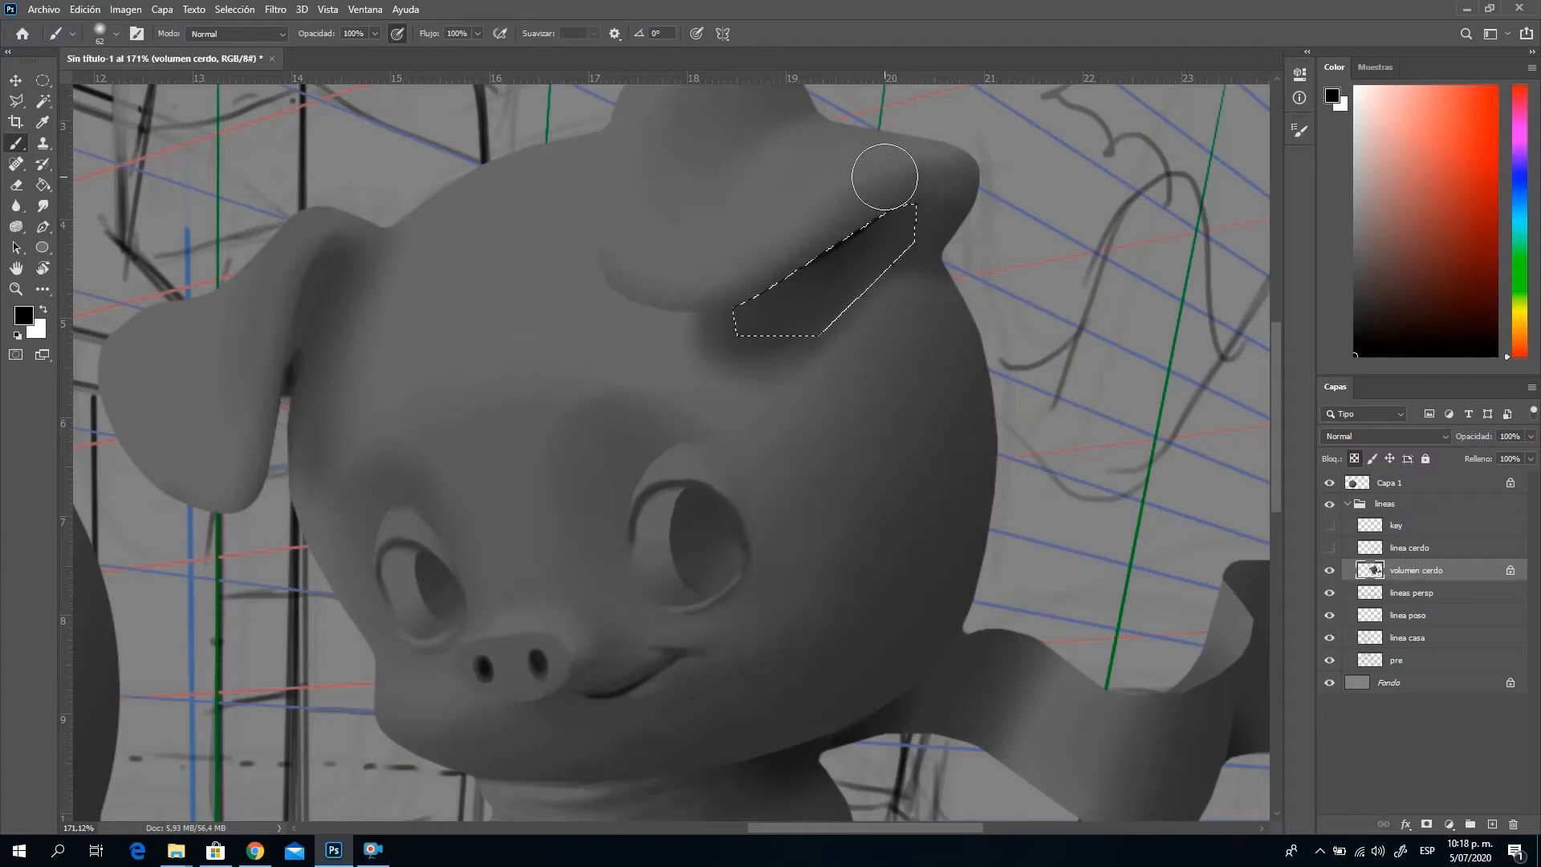
key(ctrl+d)
Lasso the narrow crease between the hanging ear and the head, darken it with soft black, and clear the selection
click(16, 101)
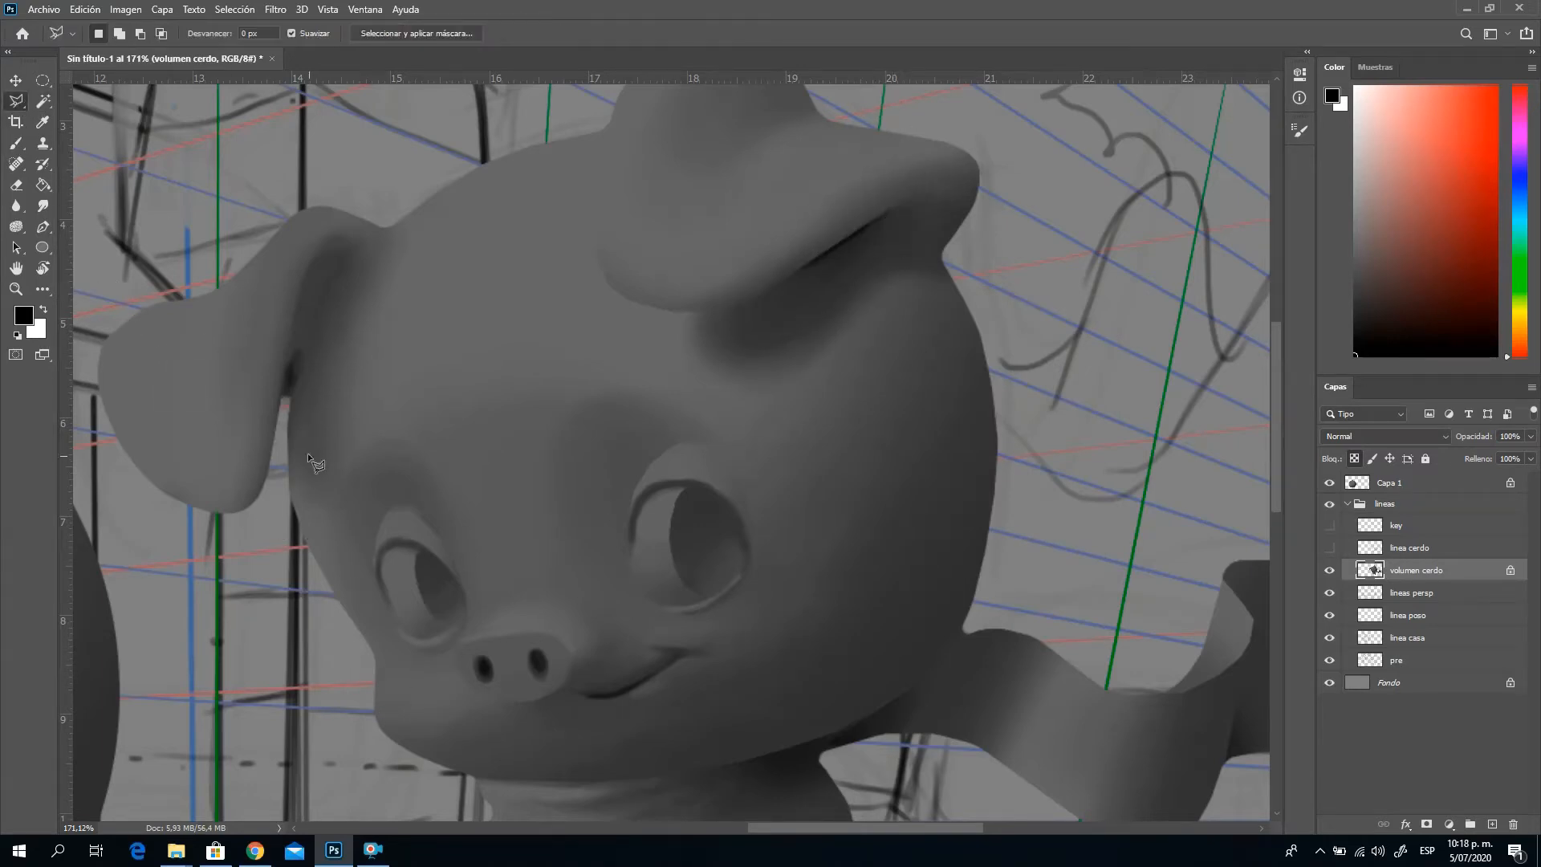
click(282, 402)
click(281, 405)
key(b)
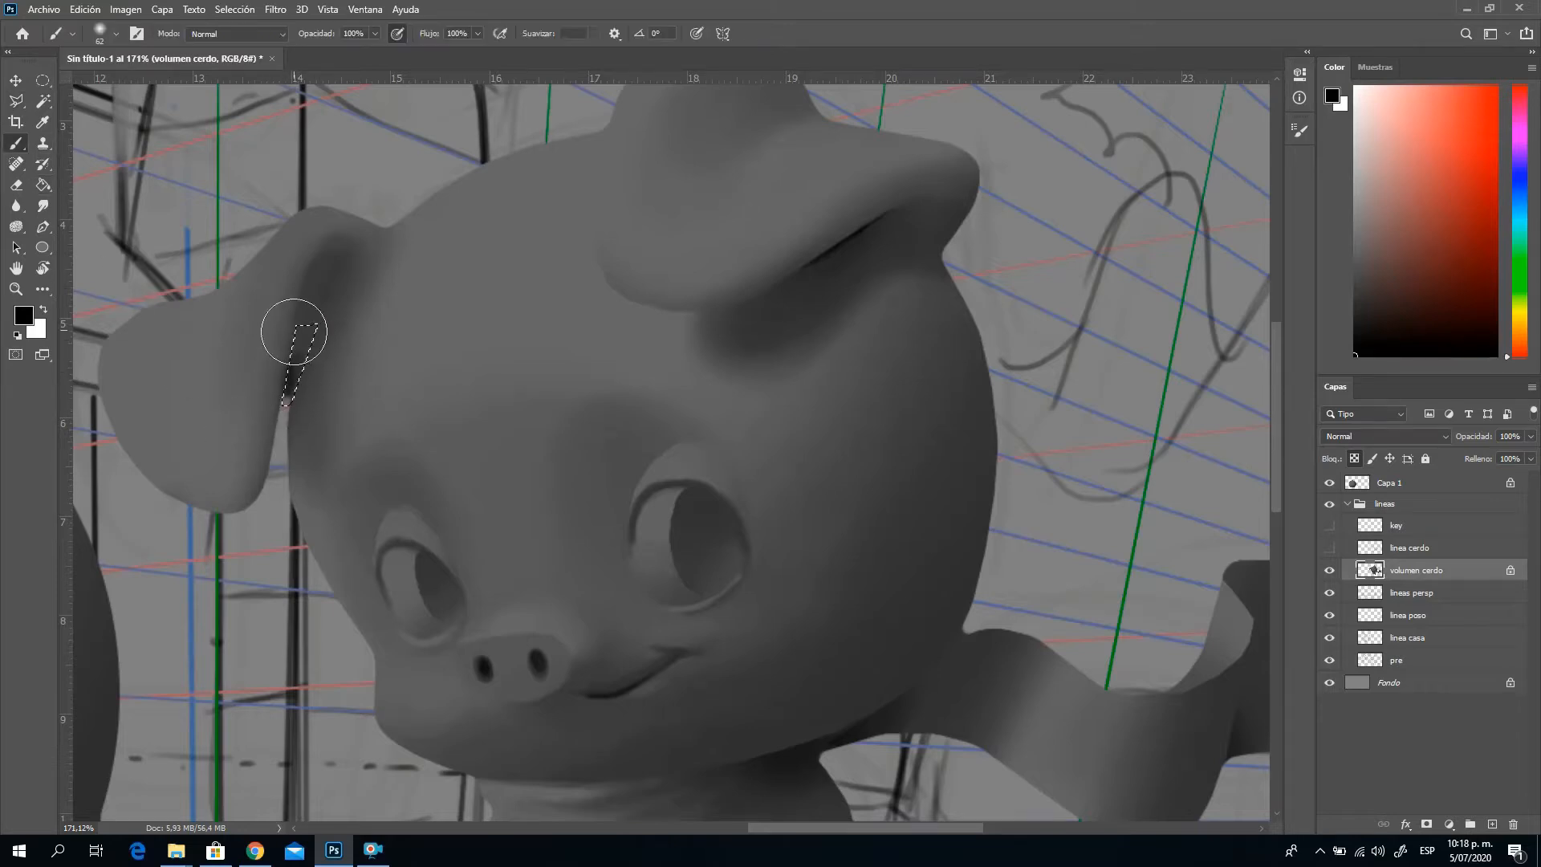
drag(294, 332, 288, 393)
key(ctrl+d)
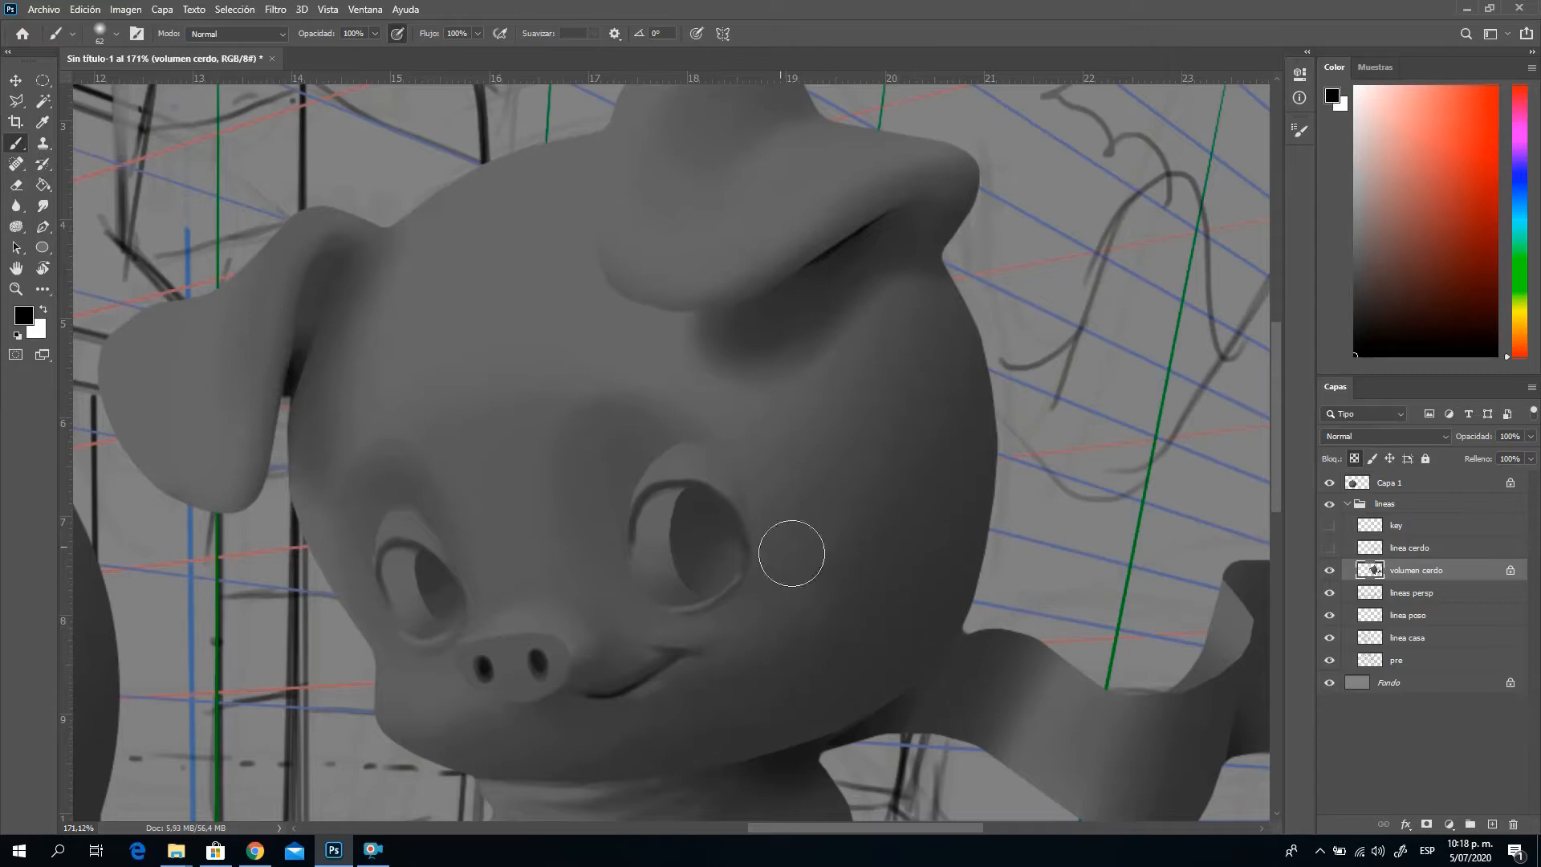
Lasso the iris of the larger eye and add the iris of the smaller eye to the selection
click(16, 289)
drag(634, 610, 663, 617)
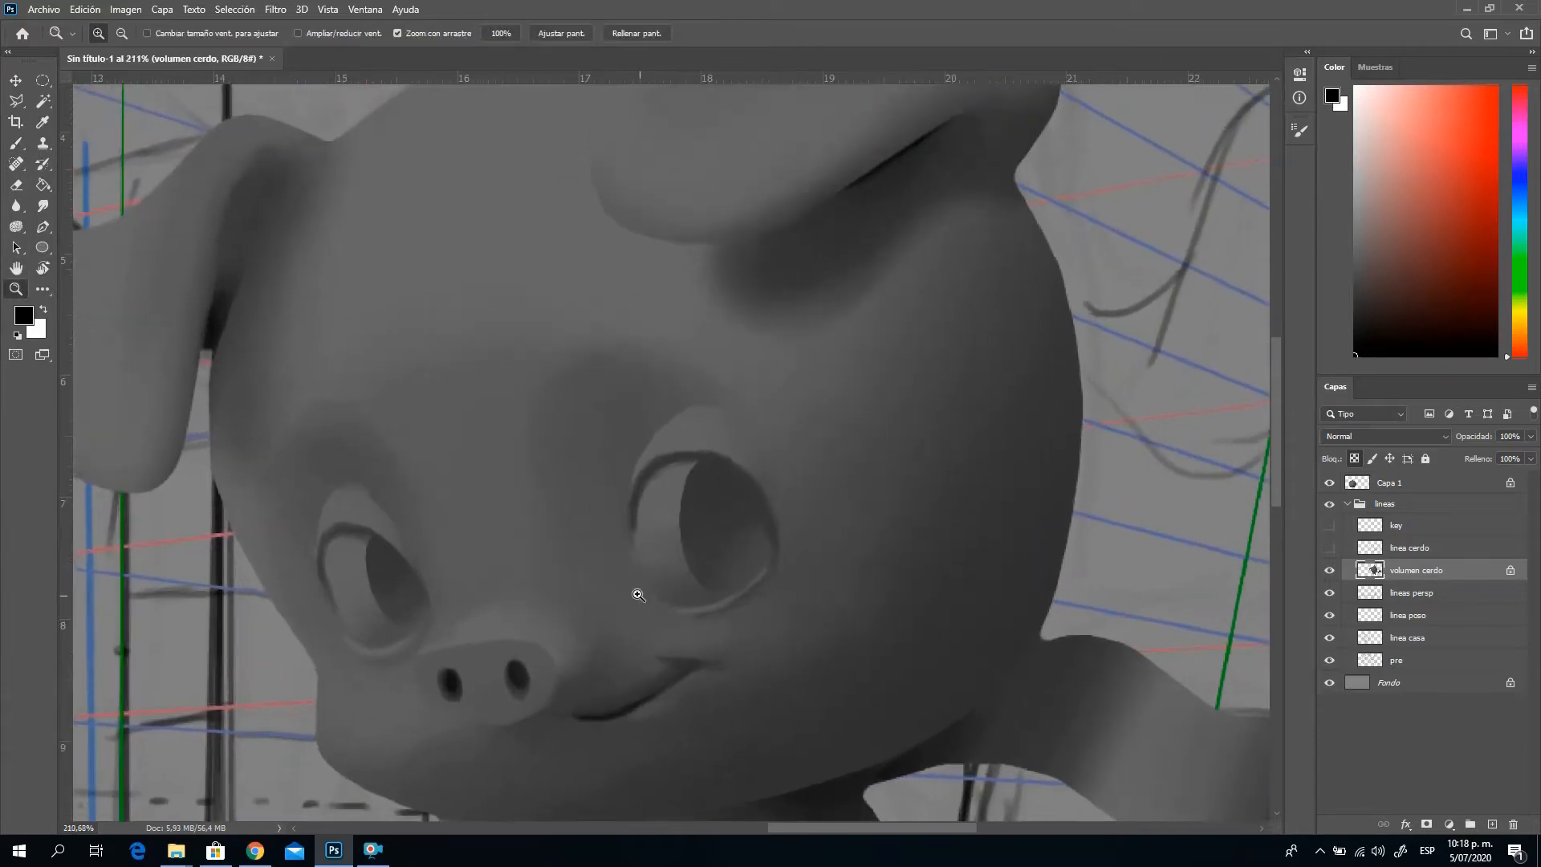
click(16, 100)
drag(700, 458, 721, 465)
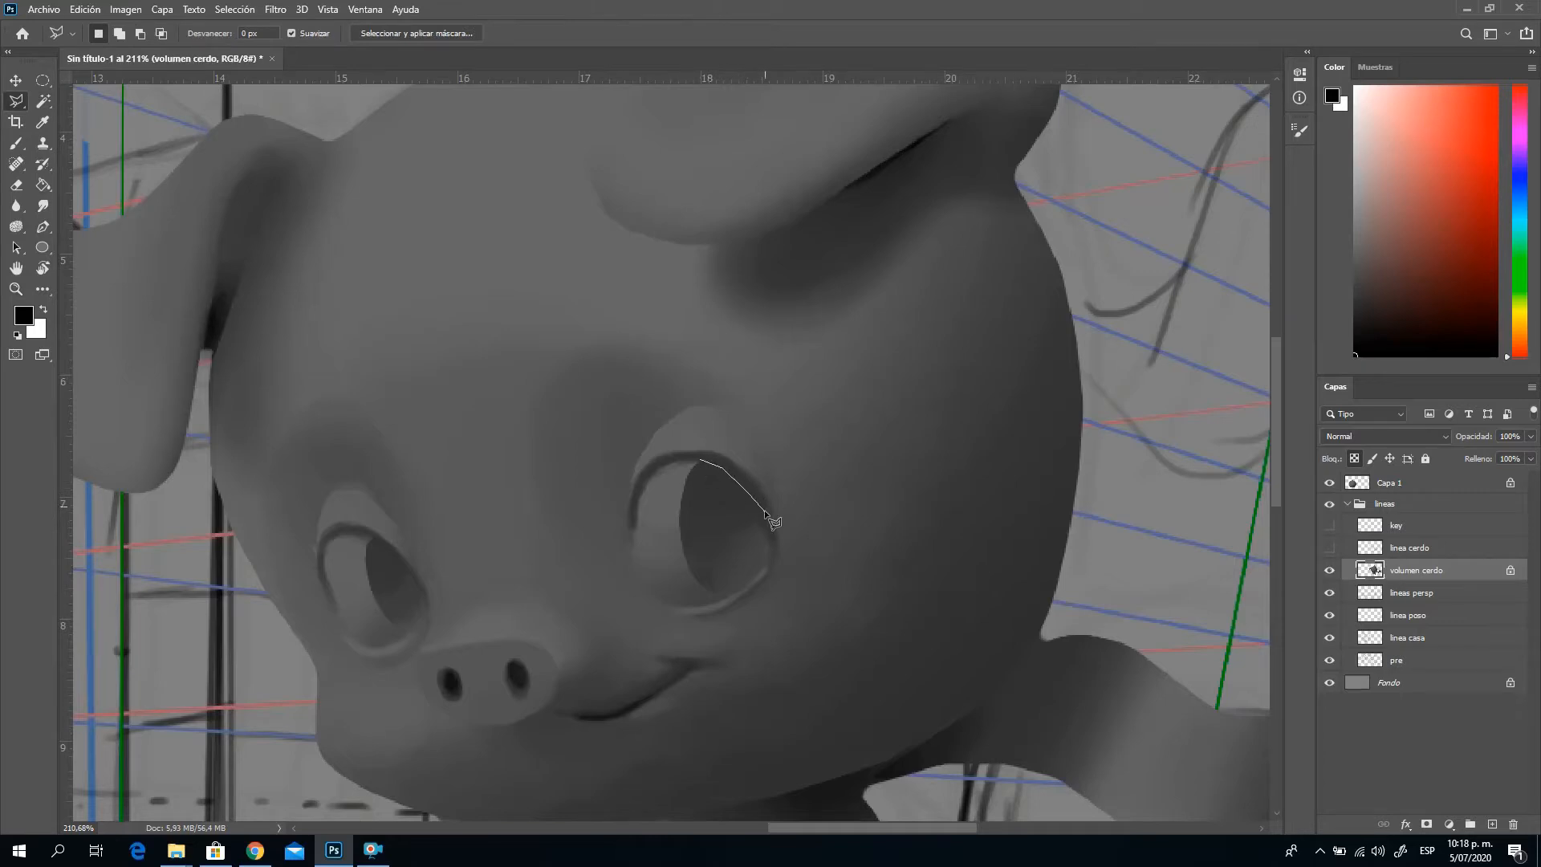
drag(772, 535, 767, 561)
mouse_move(732, 593)
mouse_down()
mouse_move(706, 590)
mouse_move(684, 548)
mouse_move(702, 464)
mouse_up()
key(shift)
drag(374, 533, 409, 566)
drag(422, 622, 416, 625)
drag(366, 564, 378, 537)
Shape a narrow elliptical brush at 89°, 53 px and 100% hardness, and paint the larger eye's black pupil
click(16, 143)
right_click(779, 531)
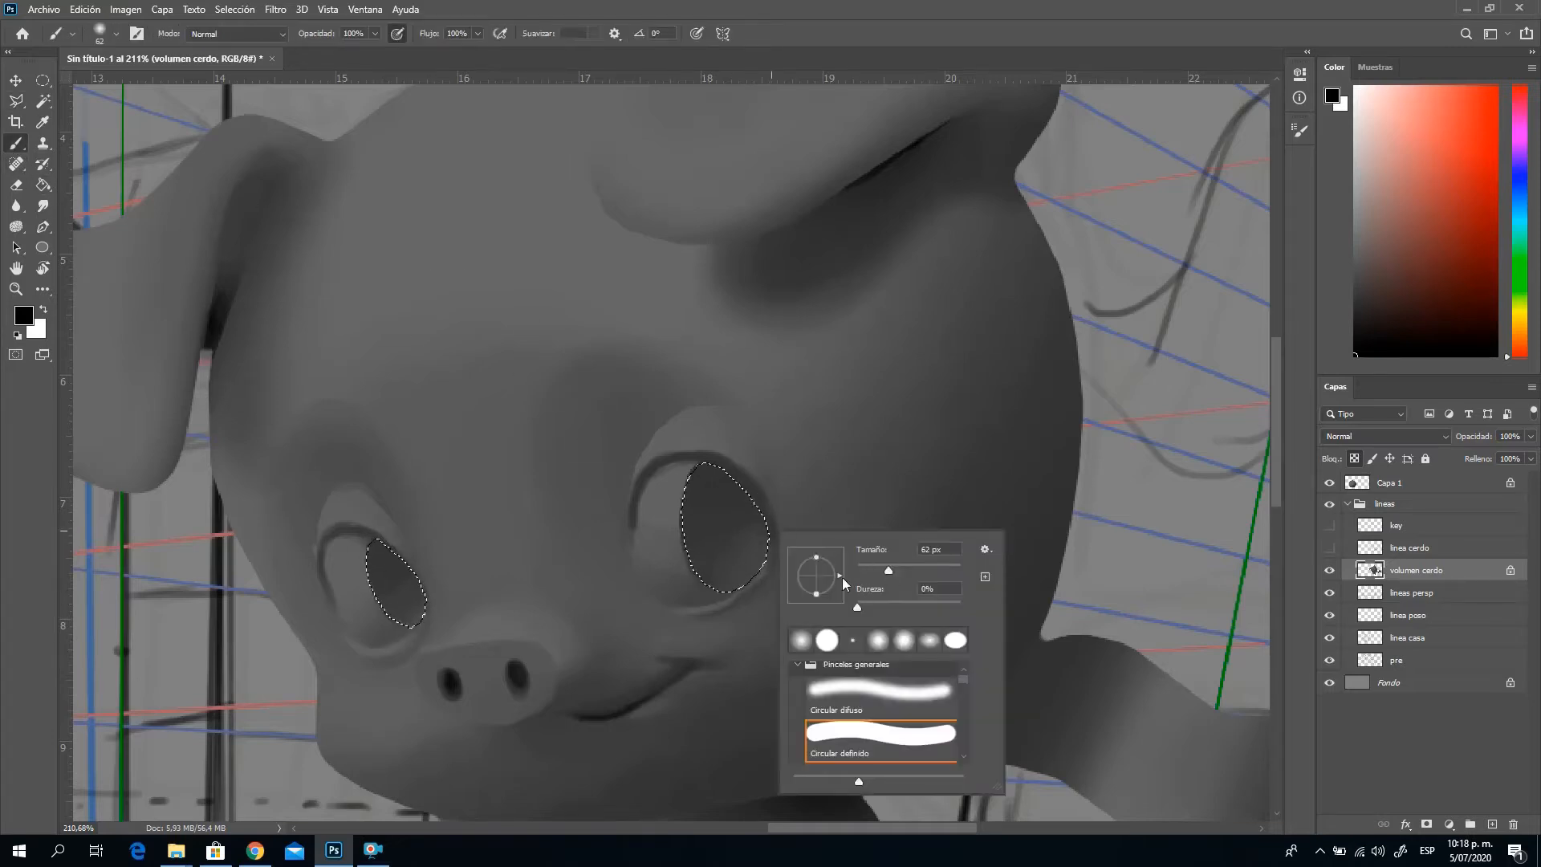
mouse_move(841, 576)
mouse_down()
mouse_move(827, 576)
mouse_move(839, 583)
mouse_move(826, 548)
mouse_up()
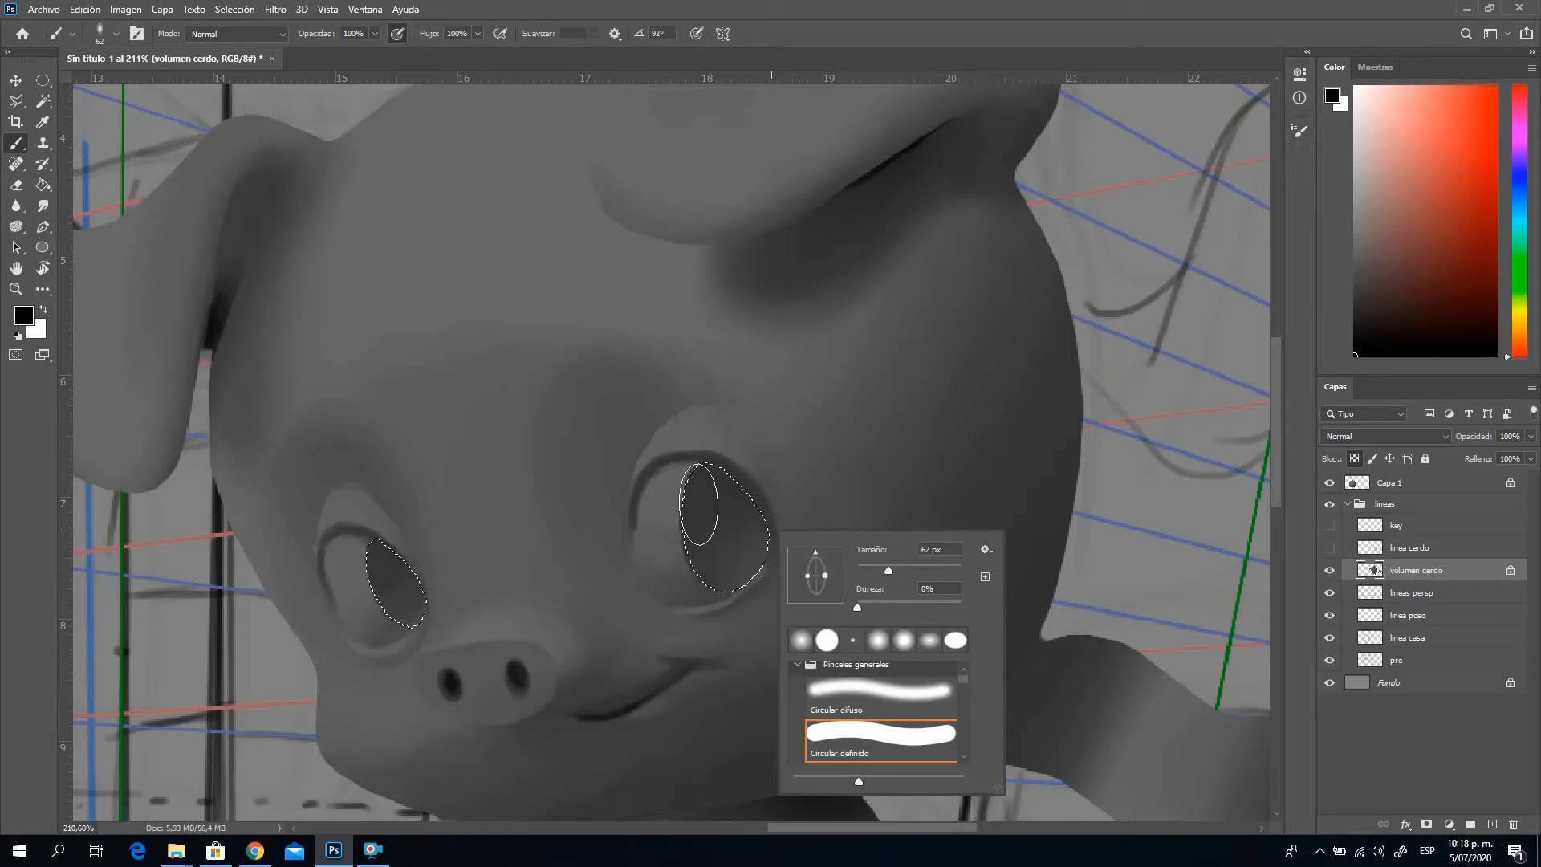
drag(816, 552, 821, 541)
drag(932, 606, 989, 608)
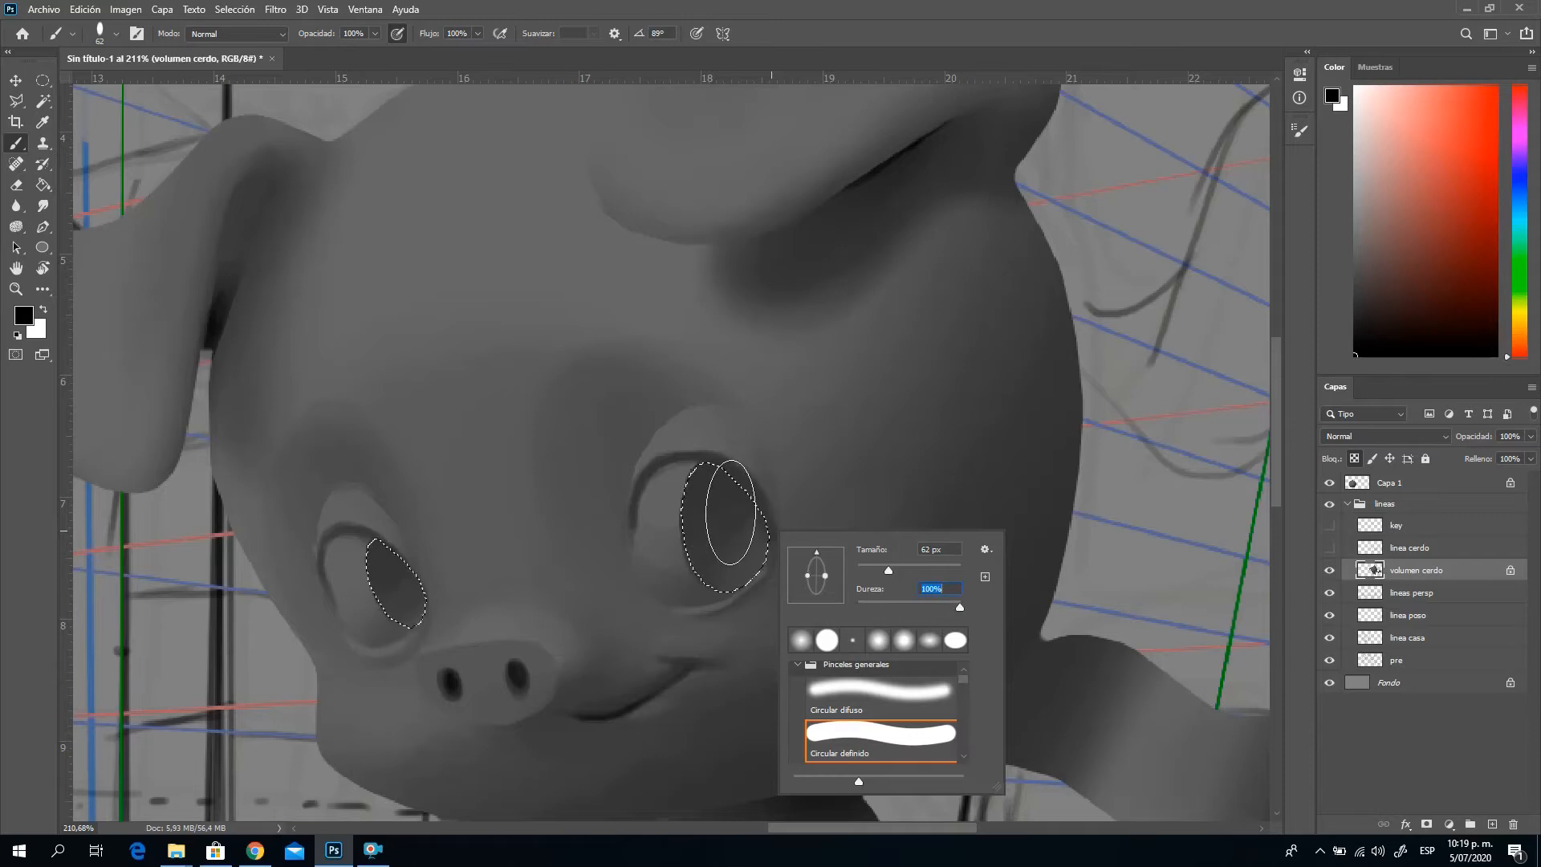
drag(886, 570, 882, 570)
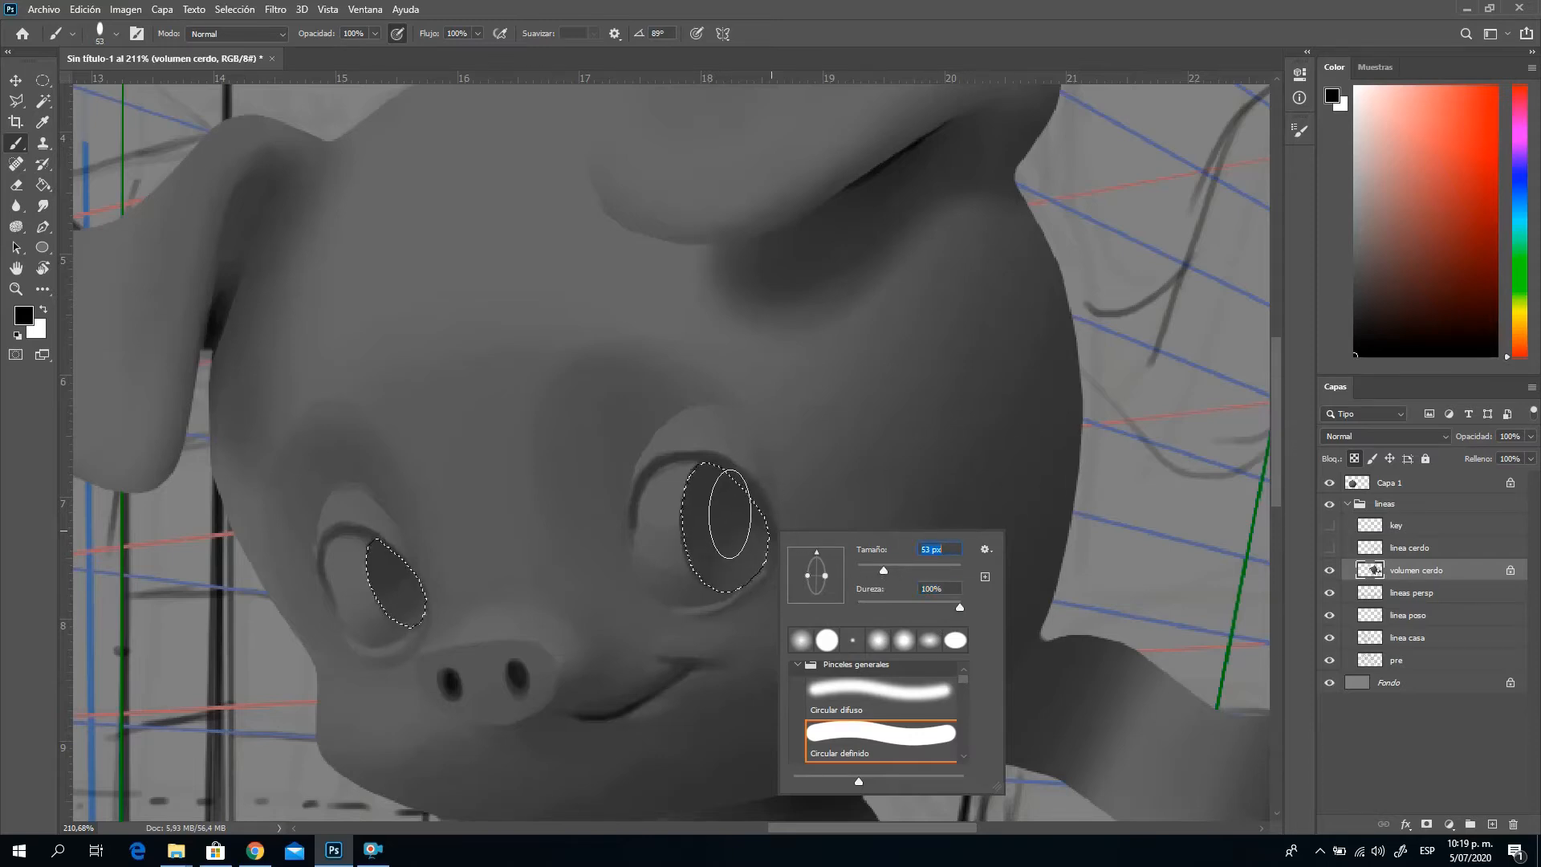
click(735, 519)
click(727, 522)
click(731, 502)
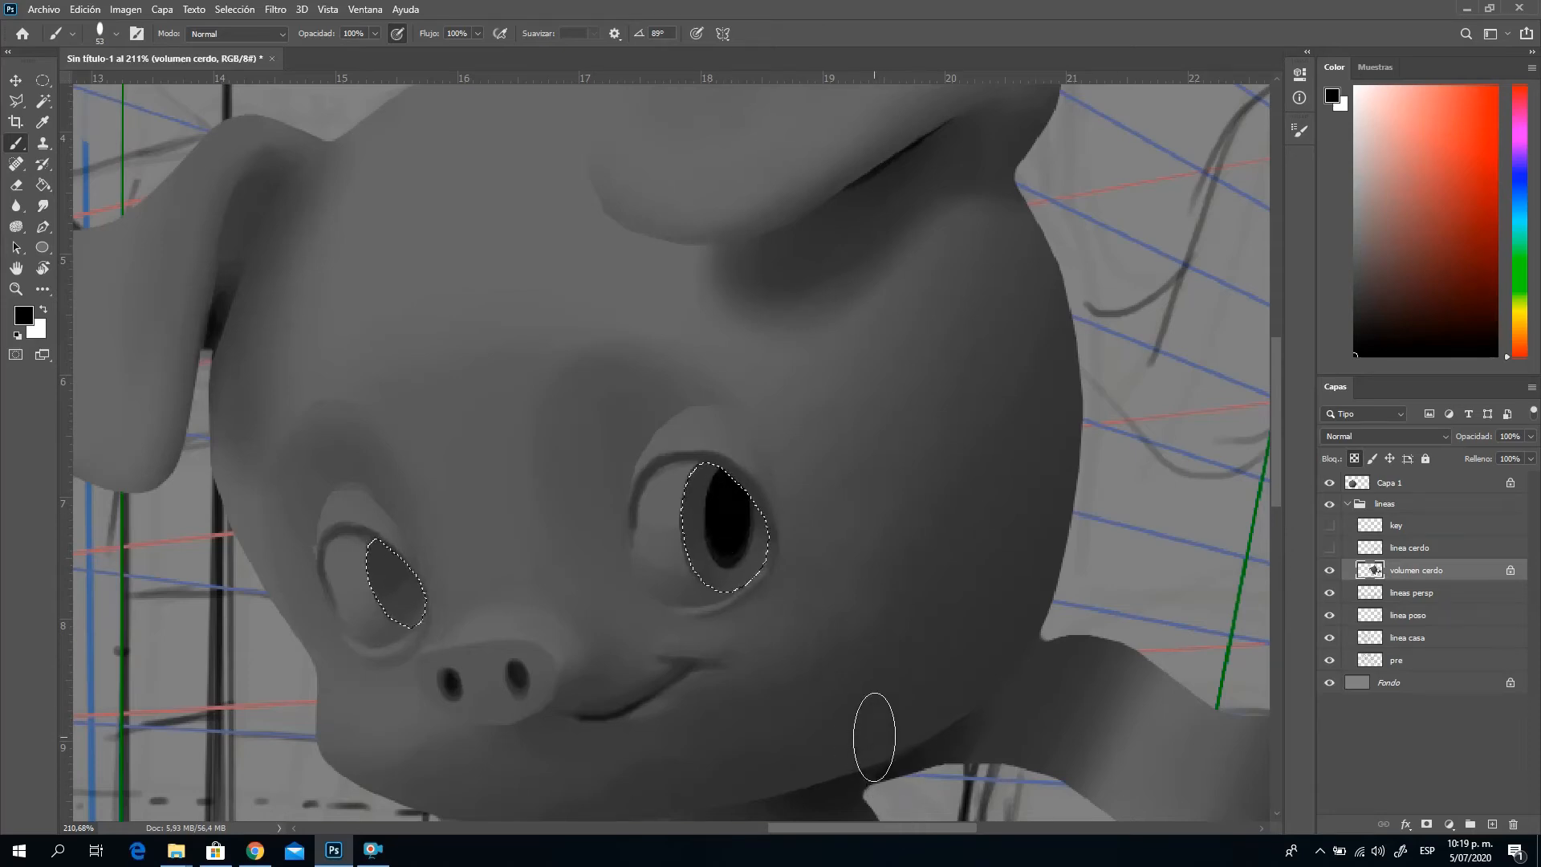
Set the elliptical brush to 24 px and 113°, paint the smaller eye's black pupil, and clear the selection
right_click(491, 562)
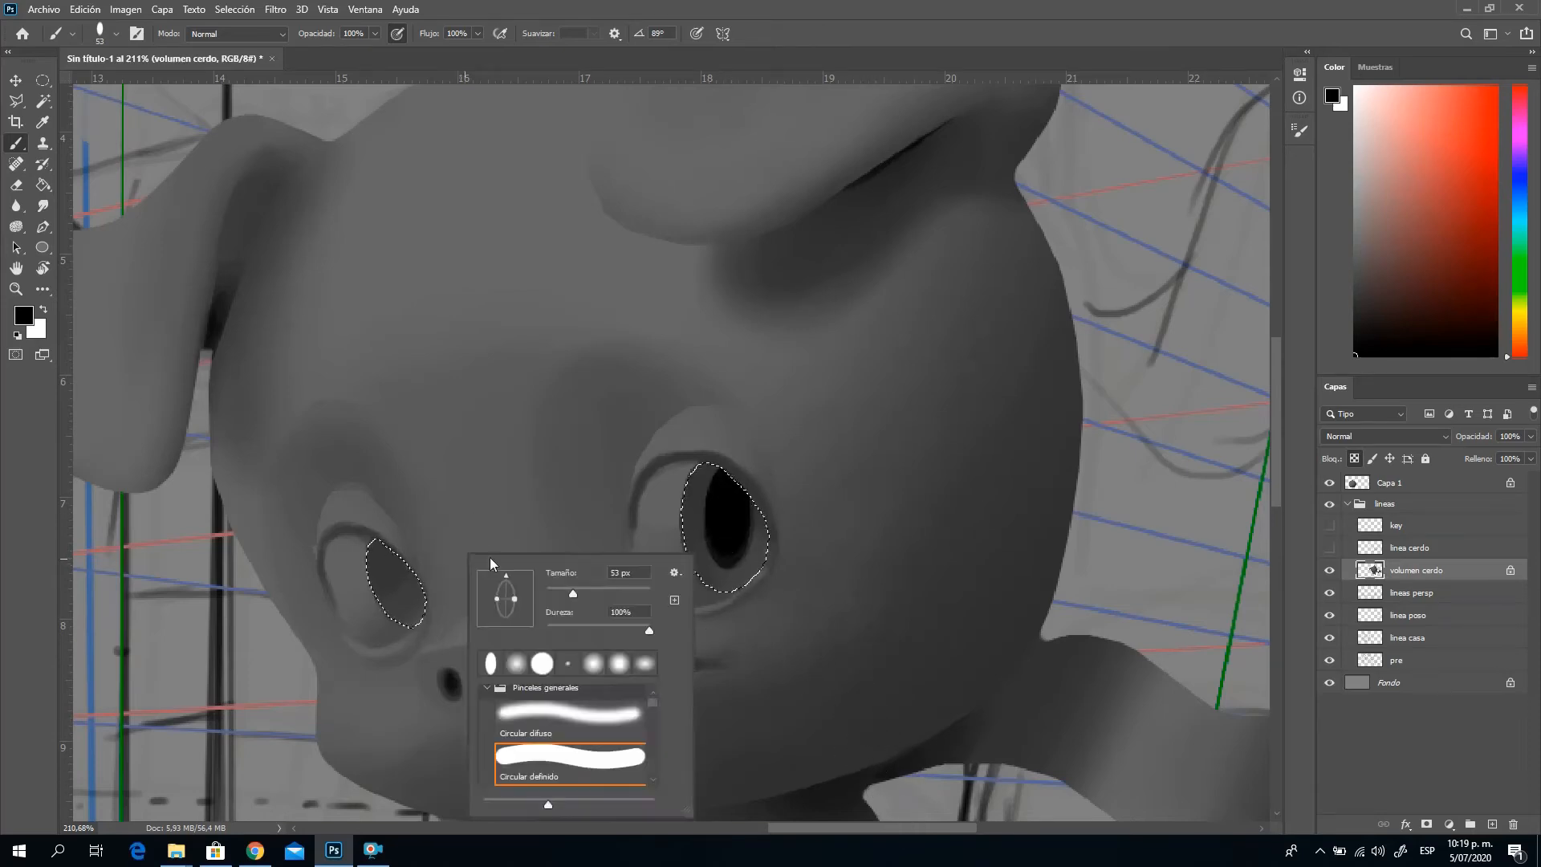
click(570, 590)
drag(503, 577, 501, 575)
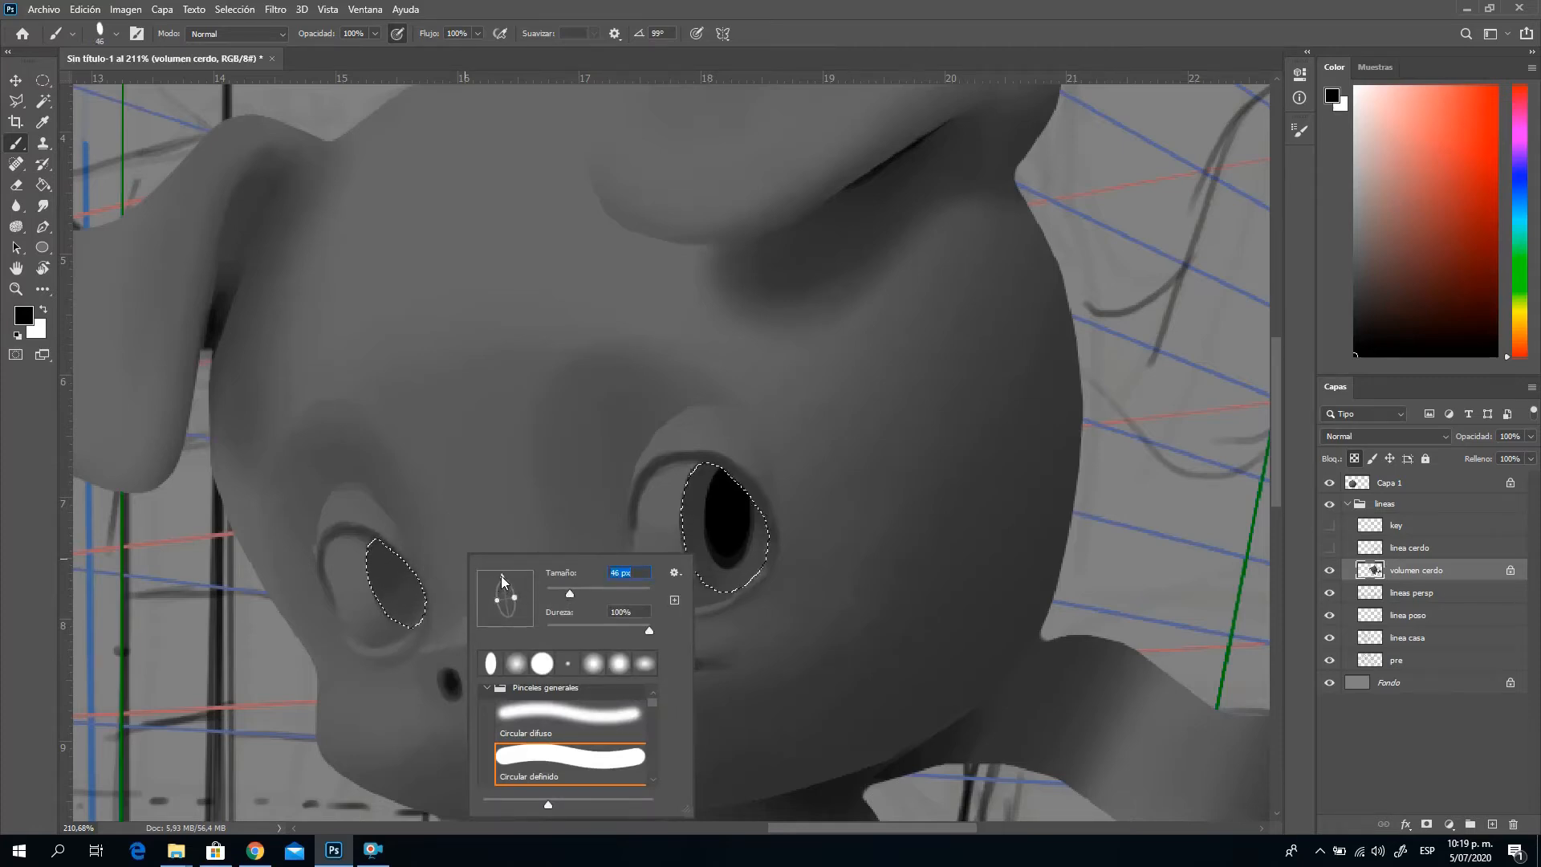
click(567, 592)
drag(565, 589, 498, 580)
key(Return)
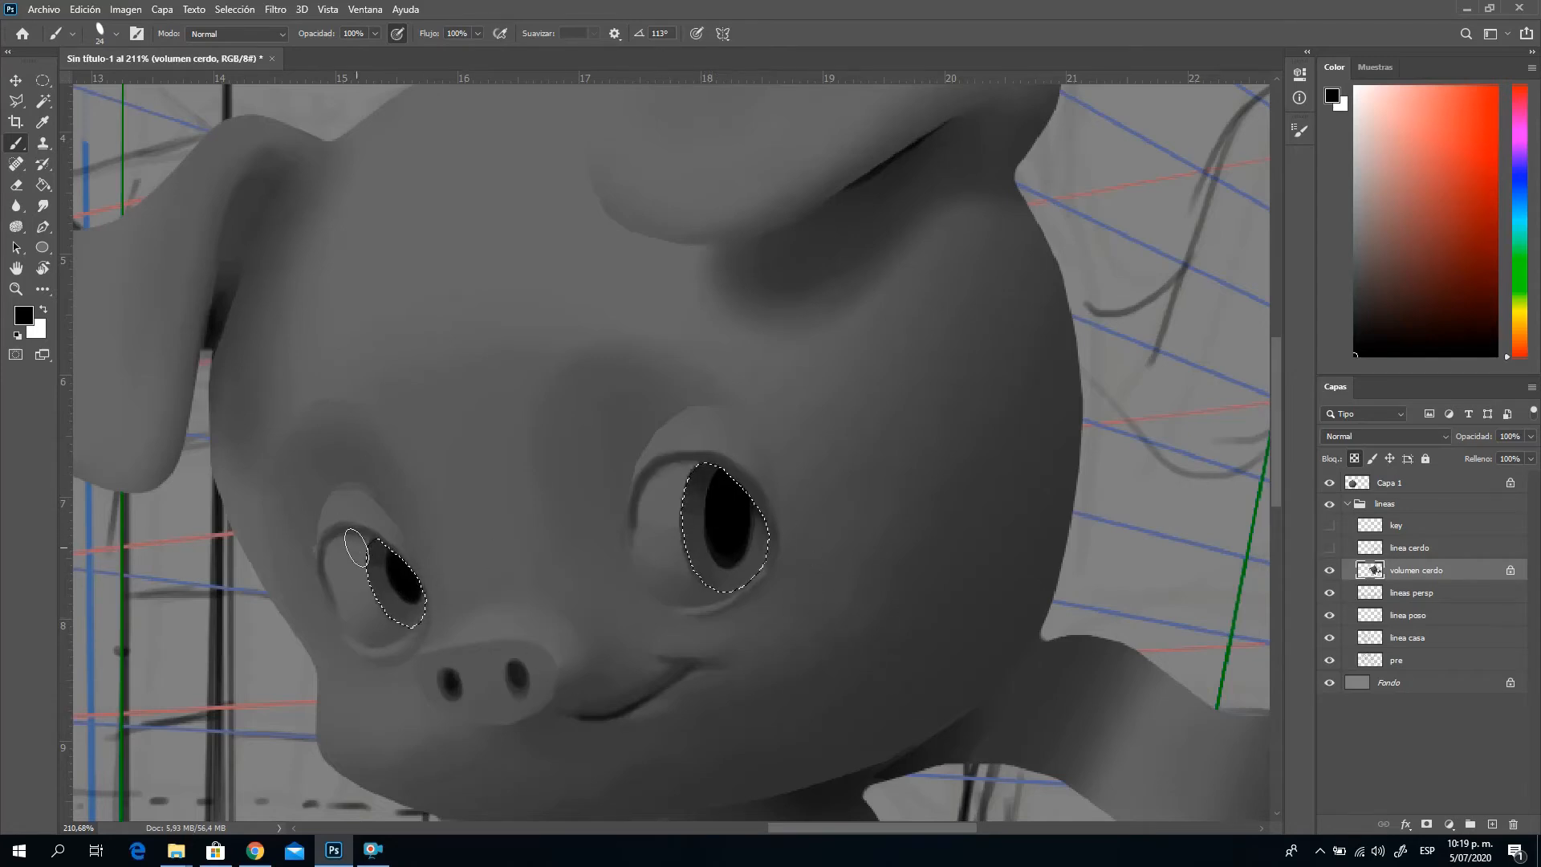
key(ctrl+d)
Flip the whole canvas horizontally to check the pig mirrored
click(15, 289)
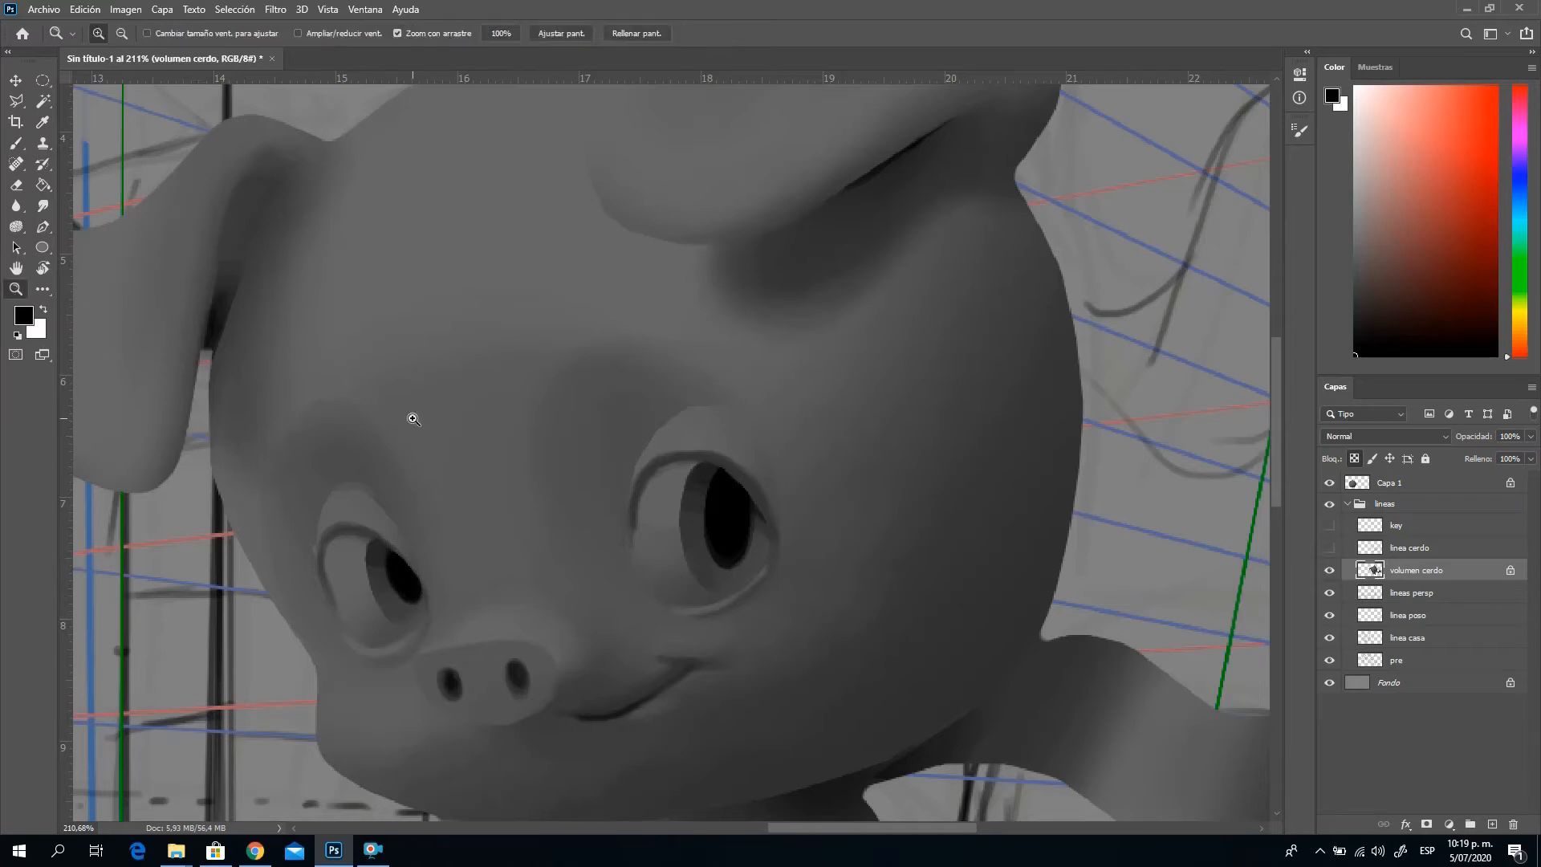
drag(833, 603, 739, 624)
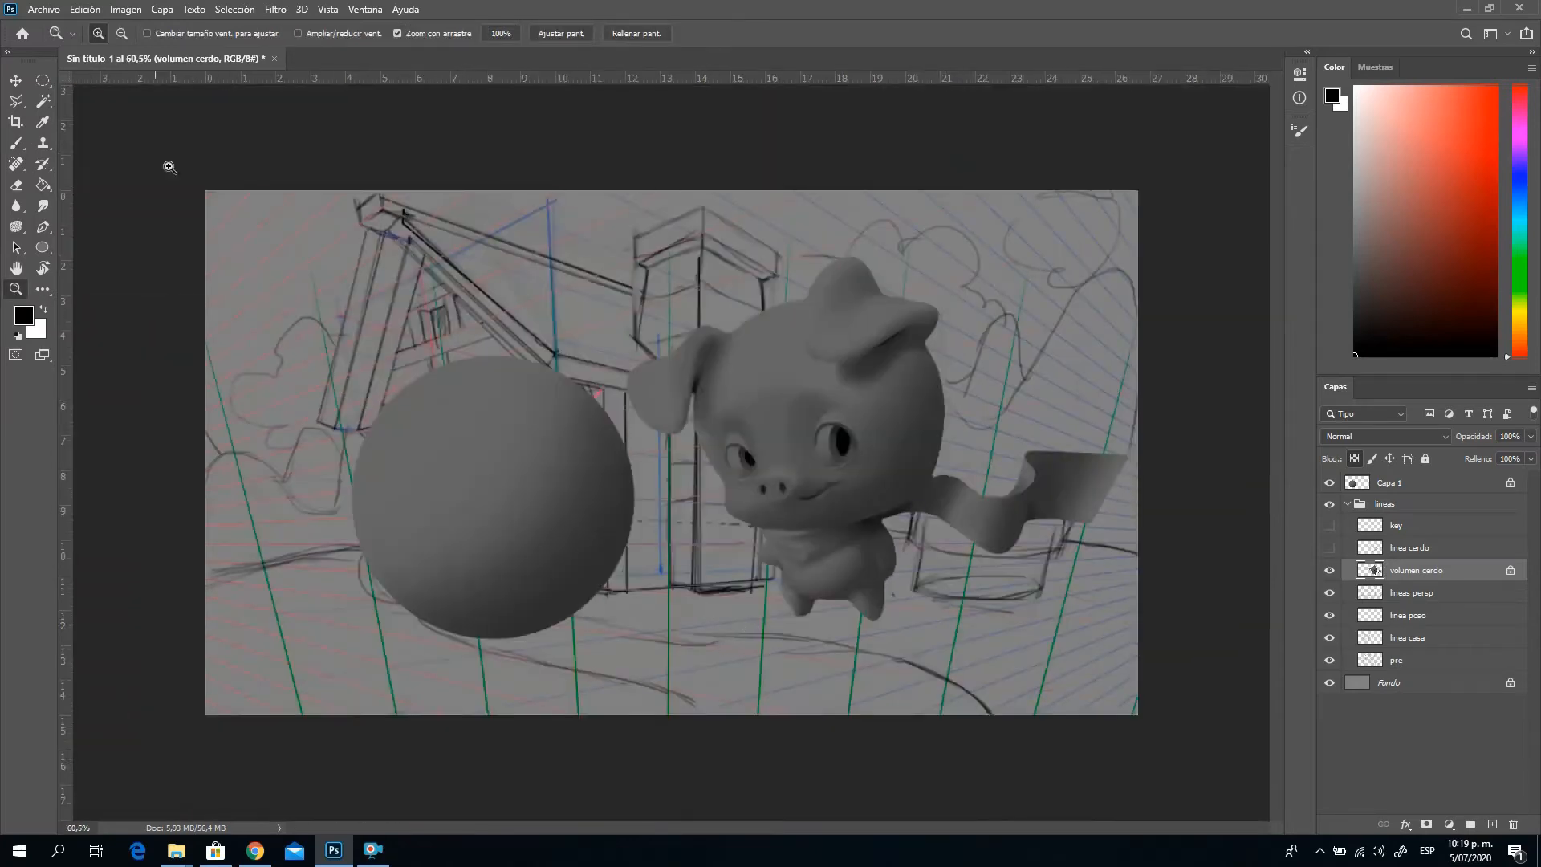
click(125, 10)
mouse_move(207, 164)
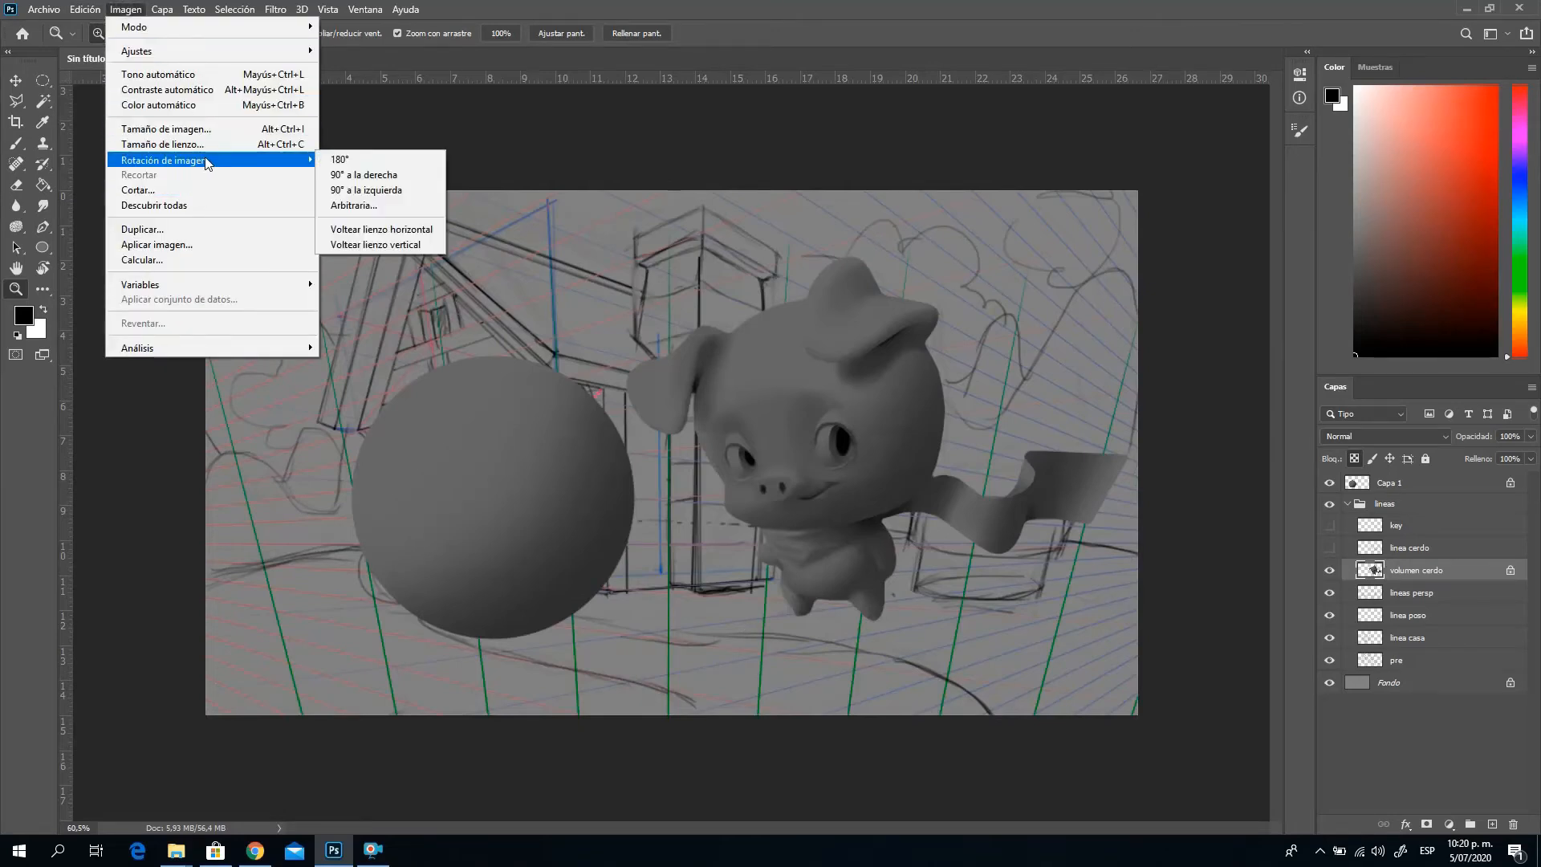
click(369, 230)
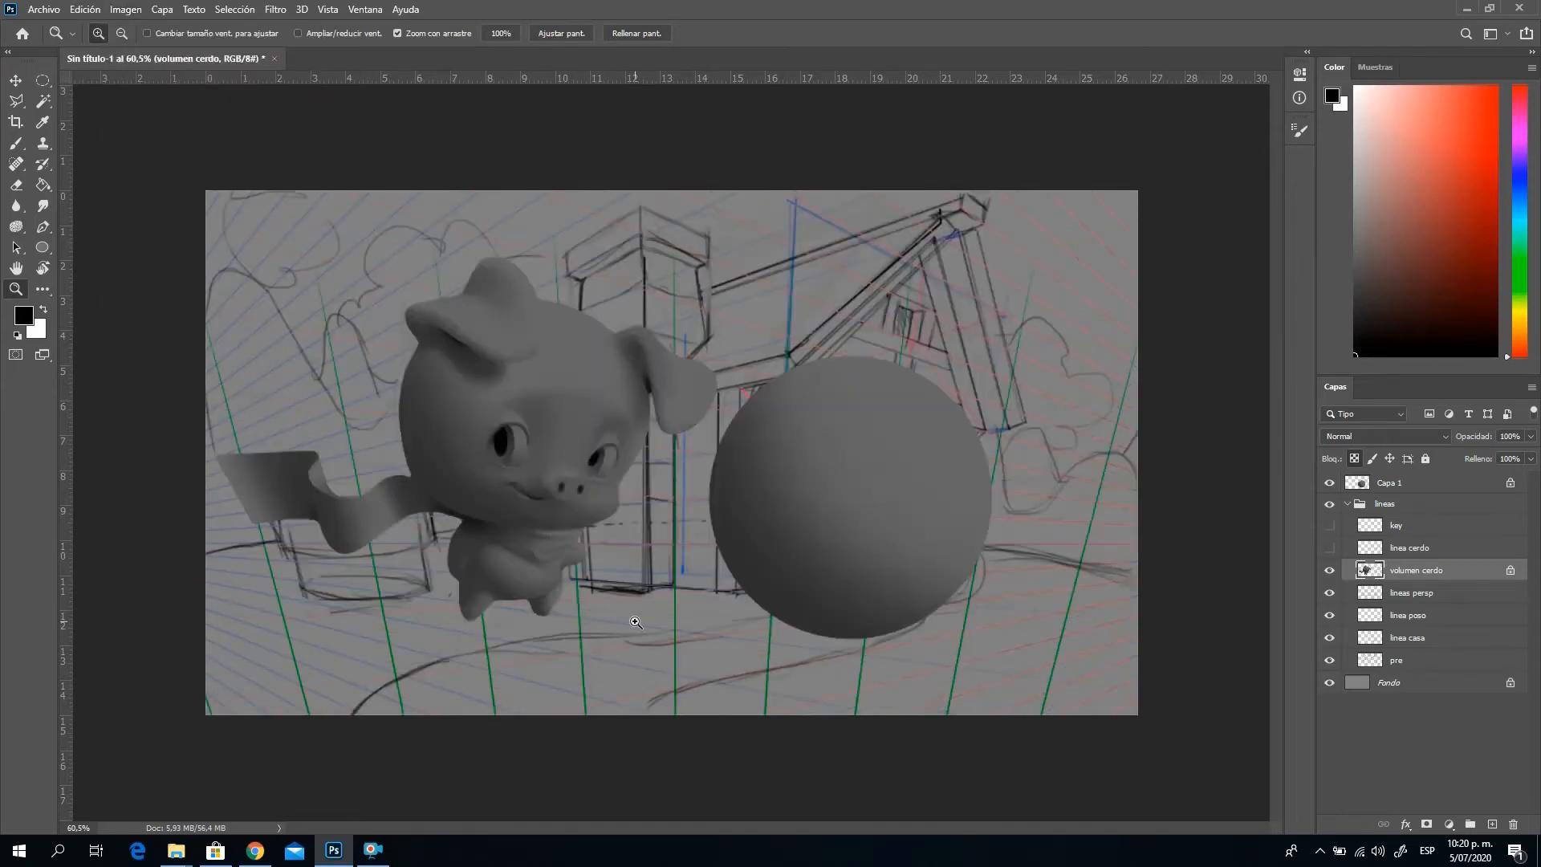
drag(612, 600, 664, 637)
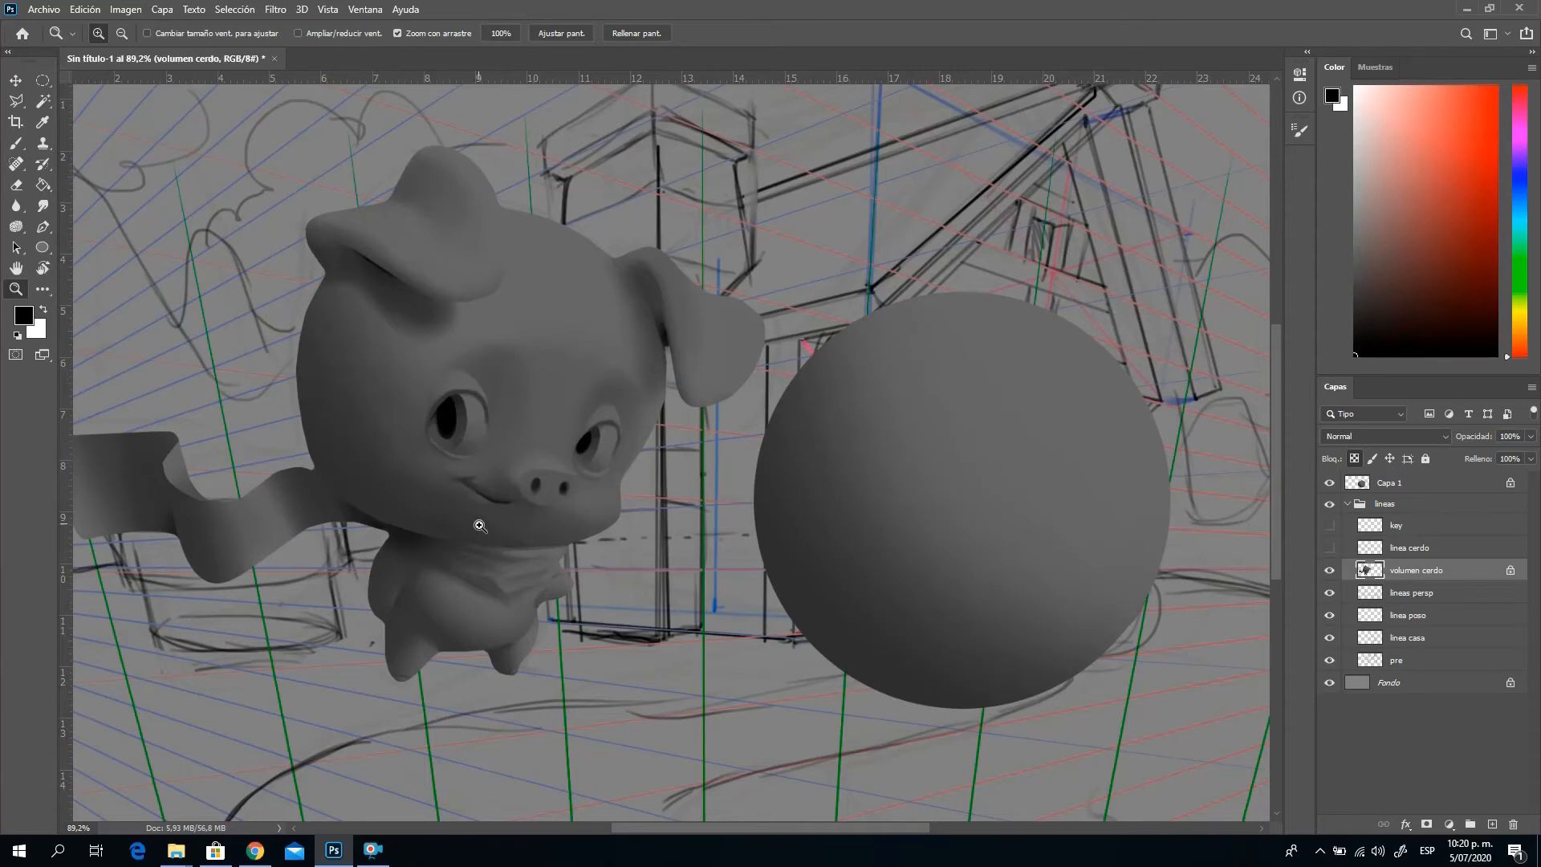
drag(524, 602, 565, 632)
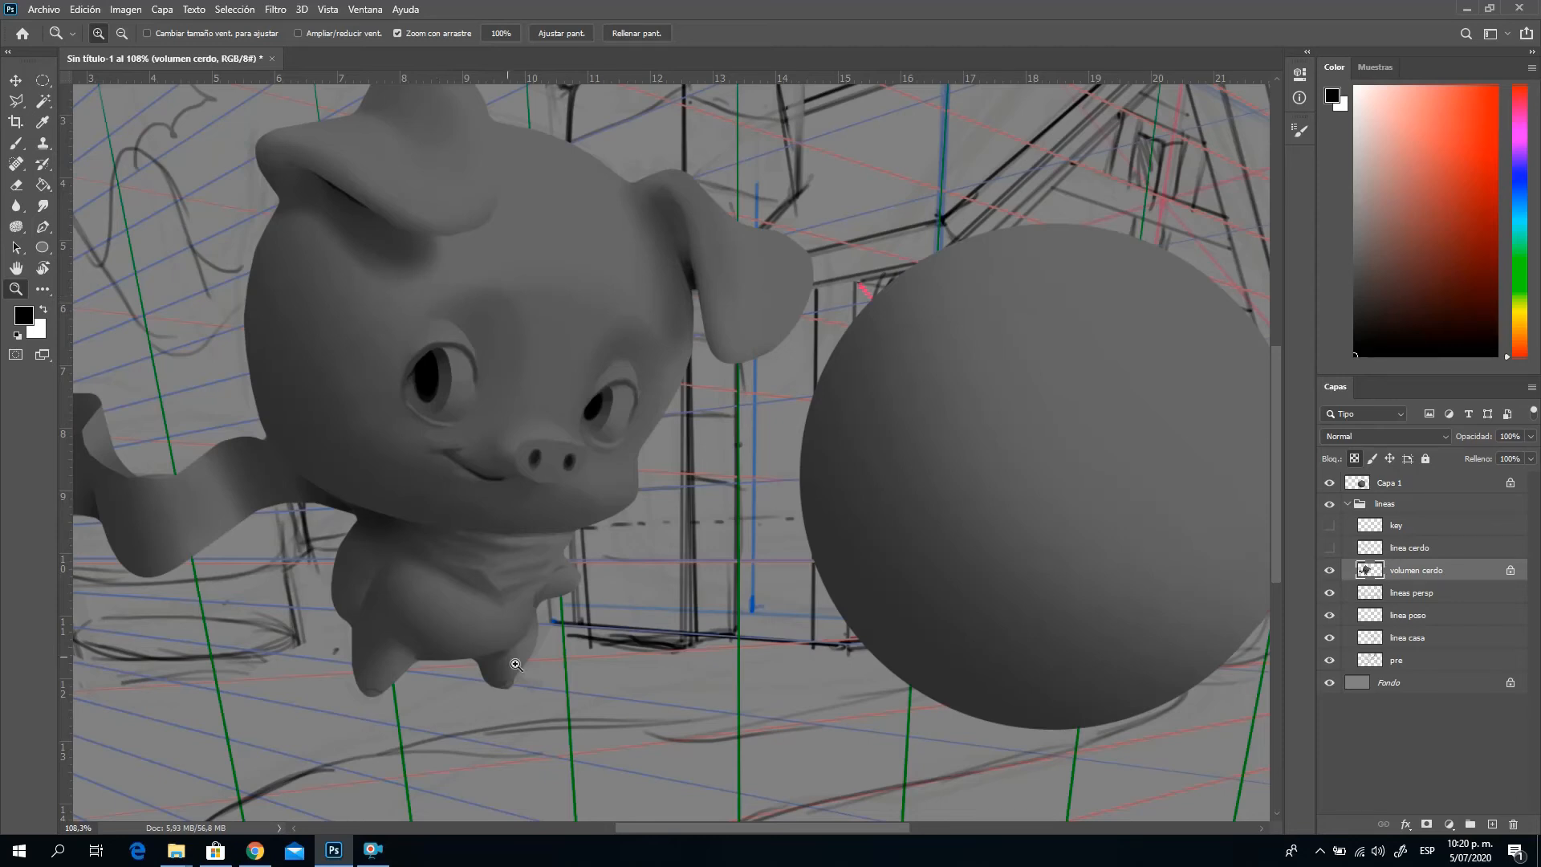
drag(405, 657, 458, 699)
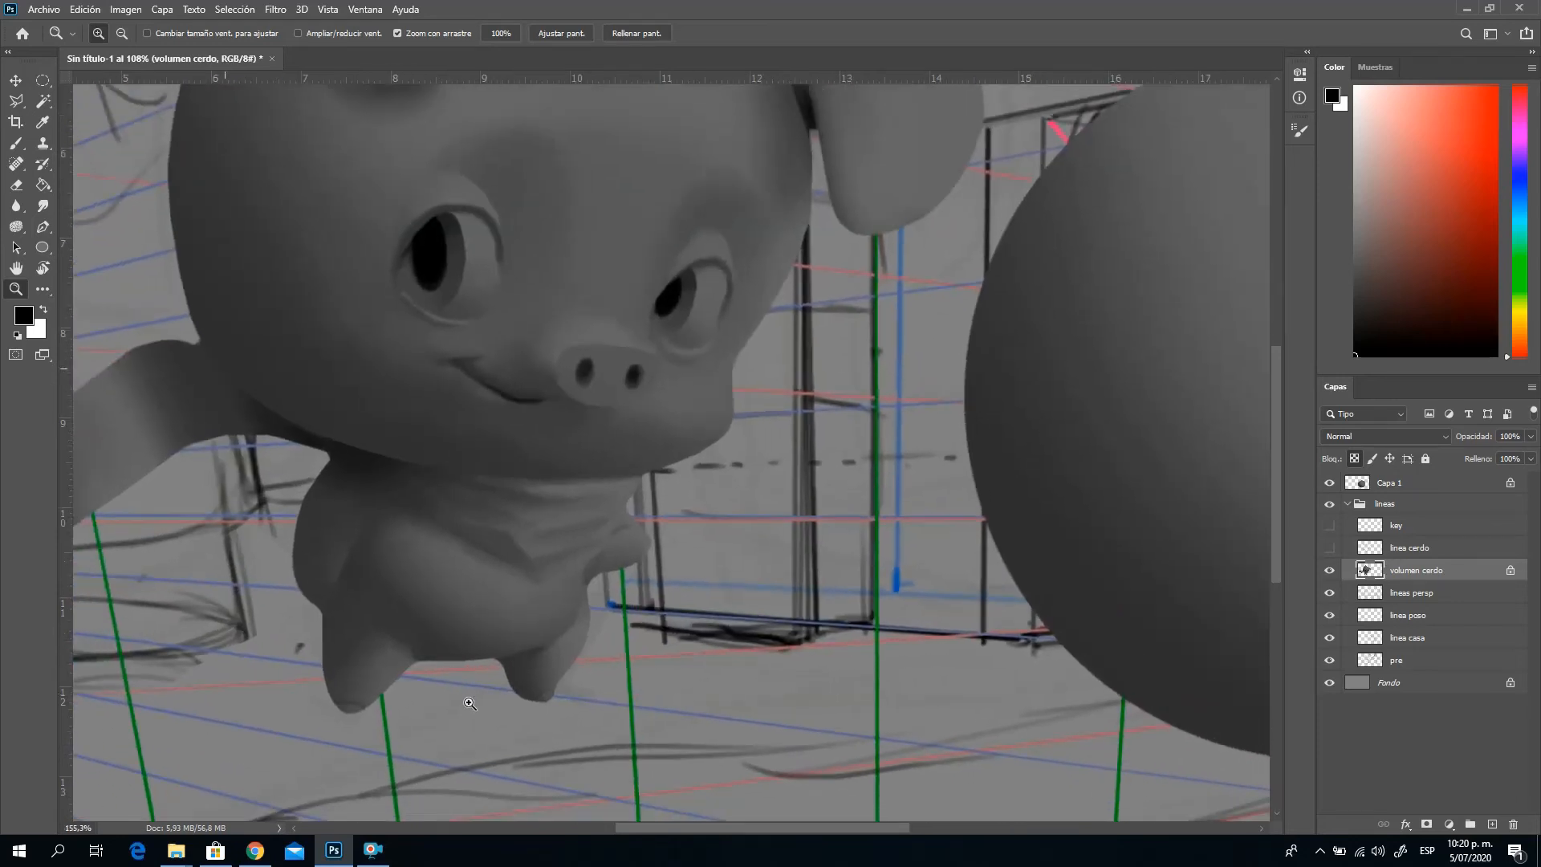
Lasso a small patch on the pig's body where the near arm overlaps the top of the leg
click(17, 101)
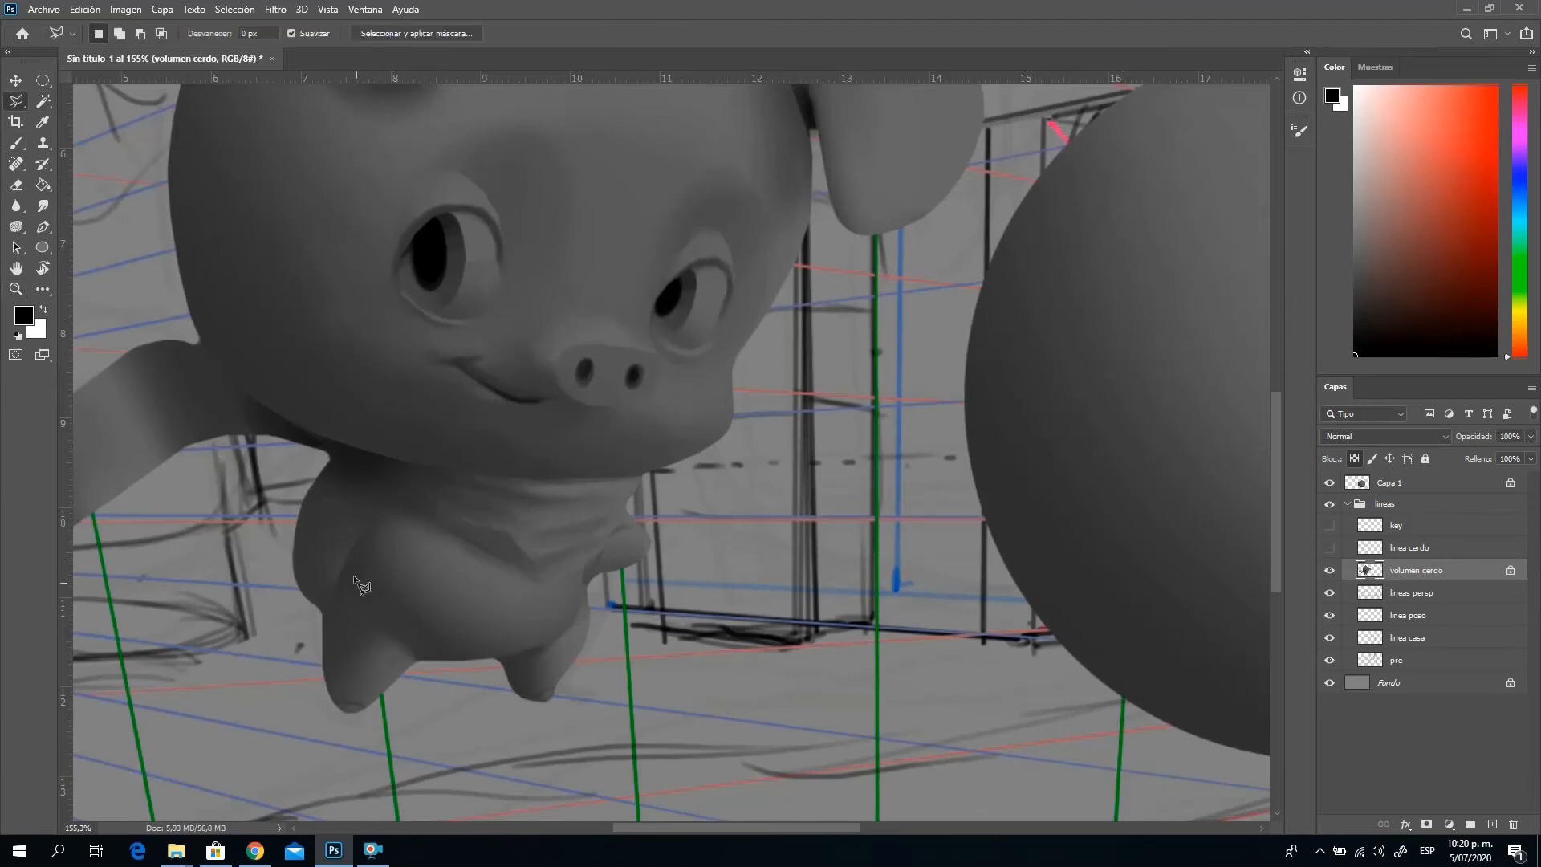
click(326, 608)
click(347, 551)
double_click(309, 624)
Paint a soft contact shadow inside the selection below the arm with a 113 px elliptical brush, and clear the selection
key(b)
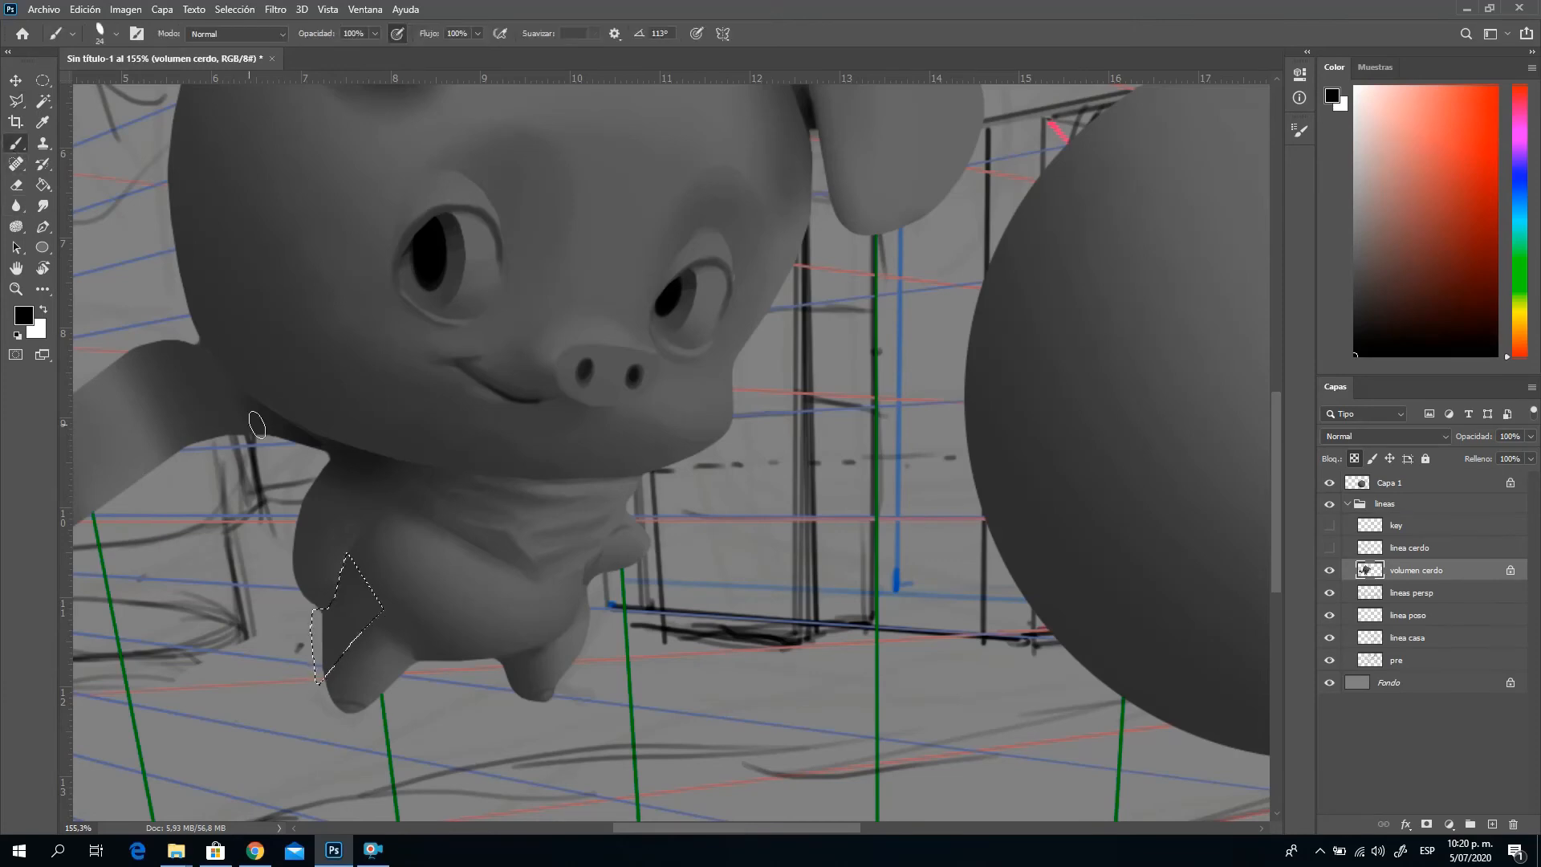
right_click(413, 530)
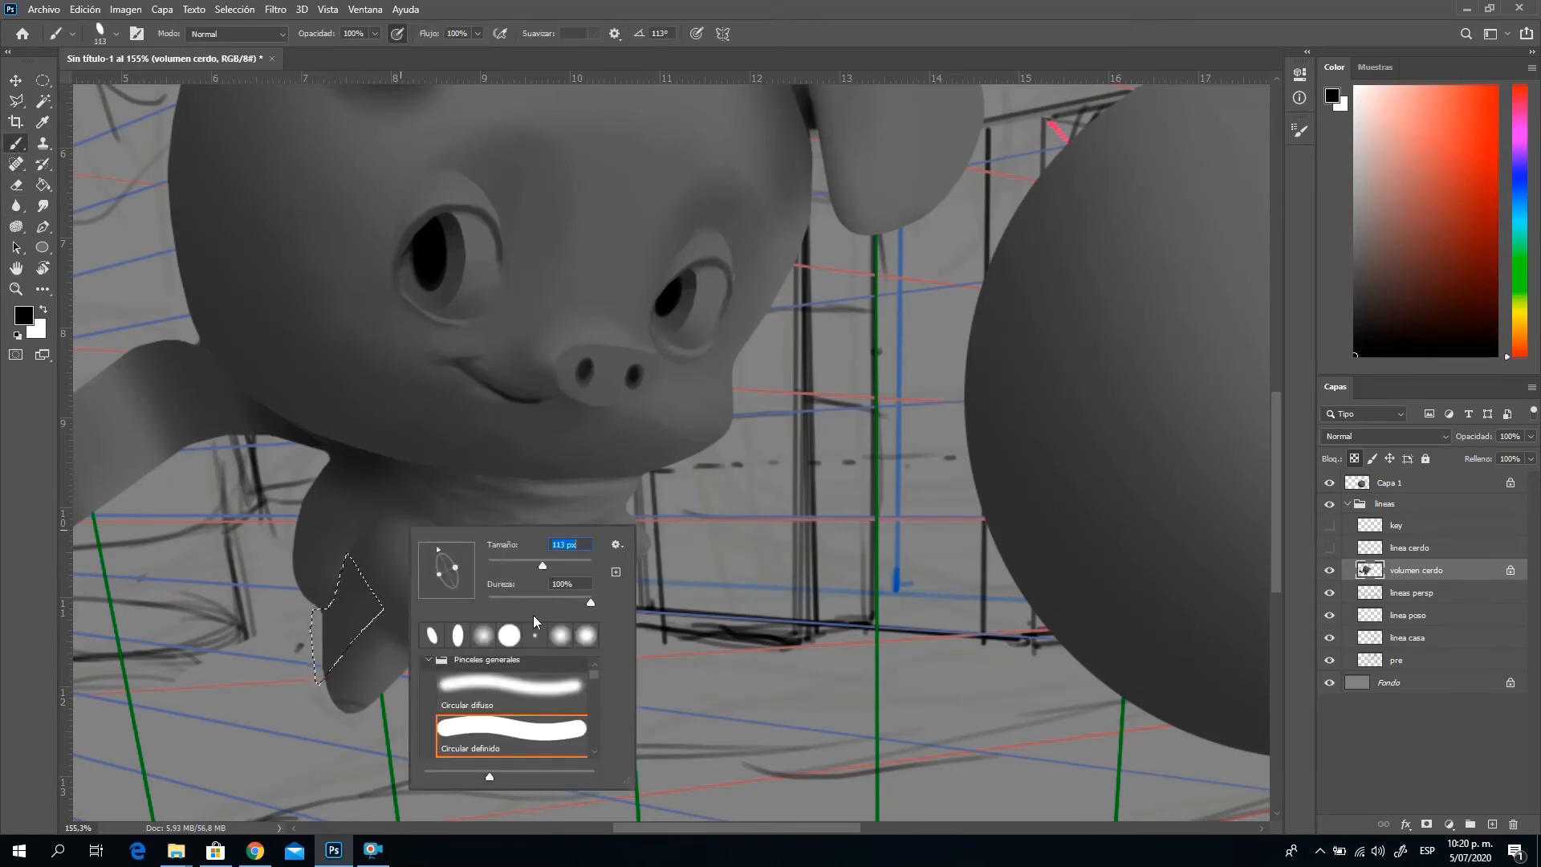
click(297, 560)
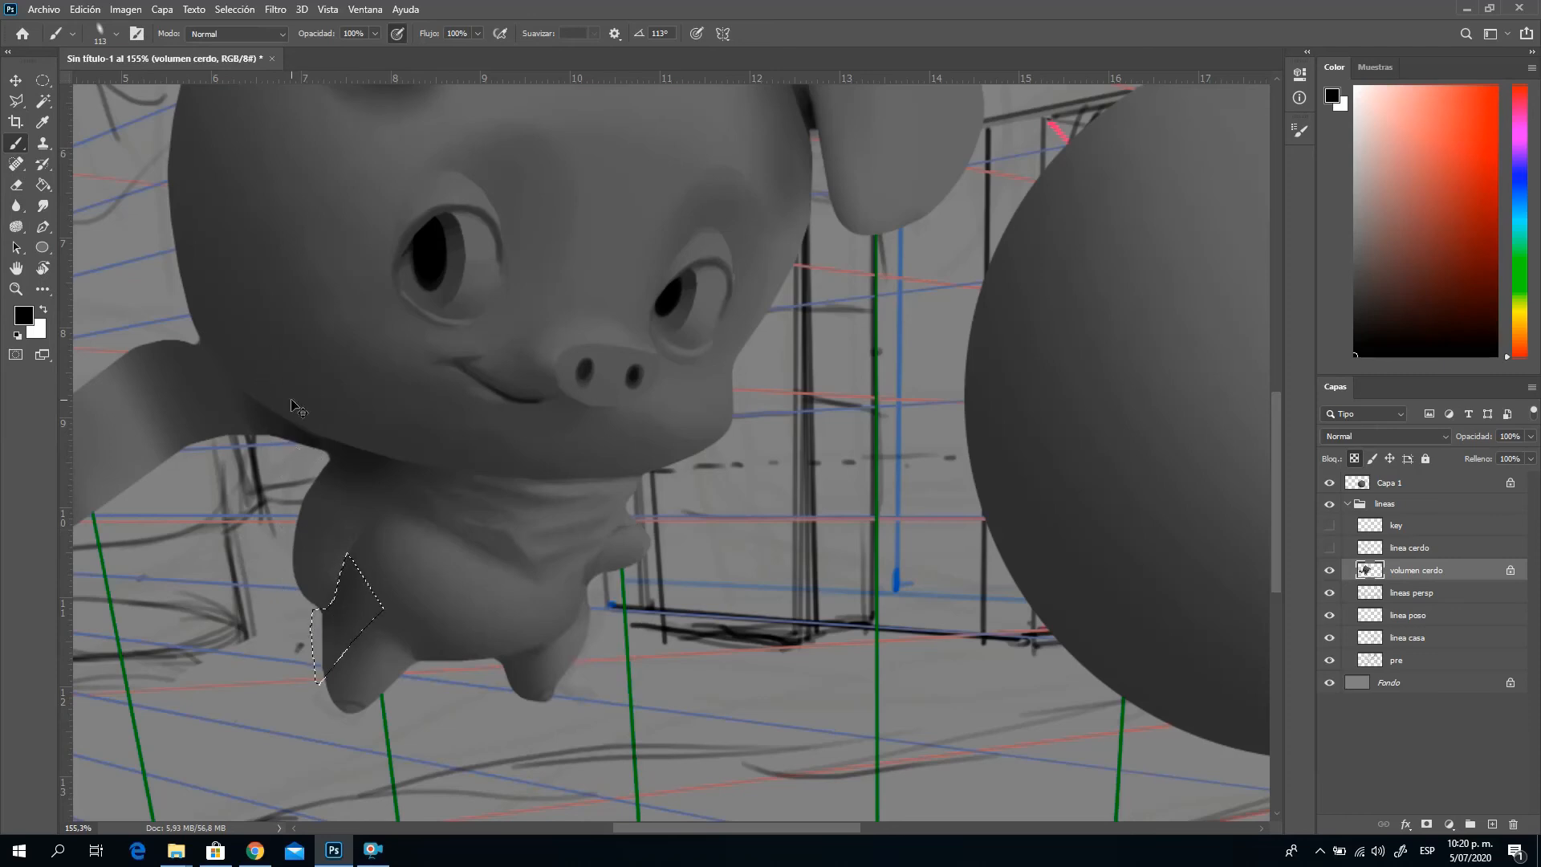
key(ctrl+d)
Flip the whole canvas horizontally back from the mirrored view
click(129, 13)
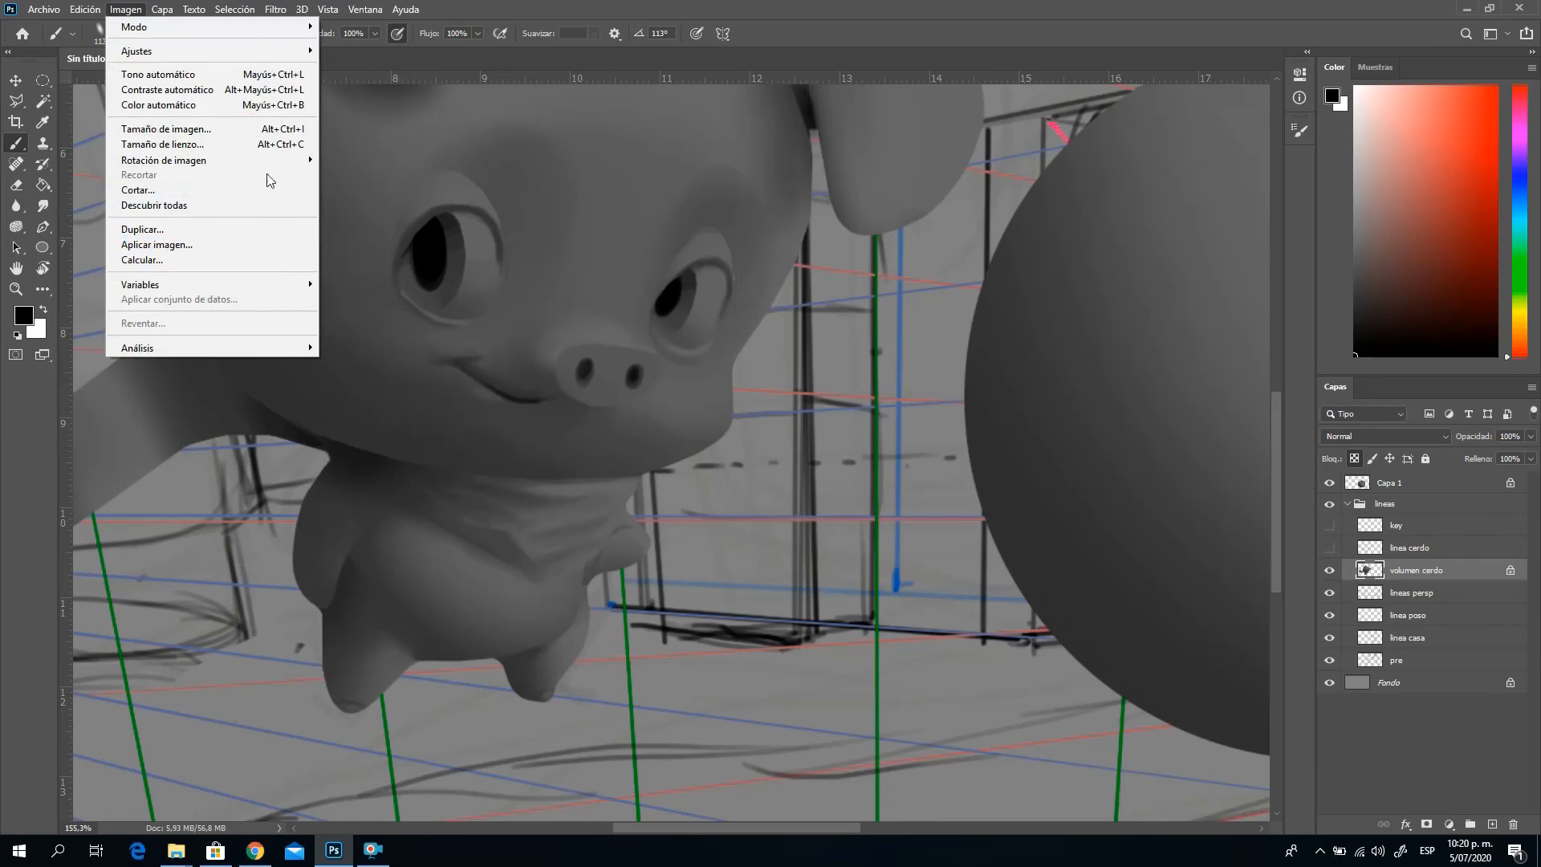
mouse_move(273, 164)
click(381, 230)
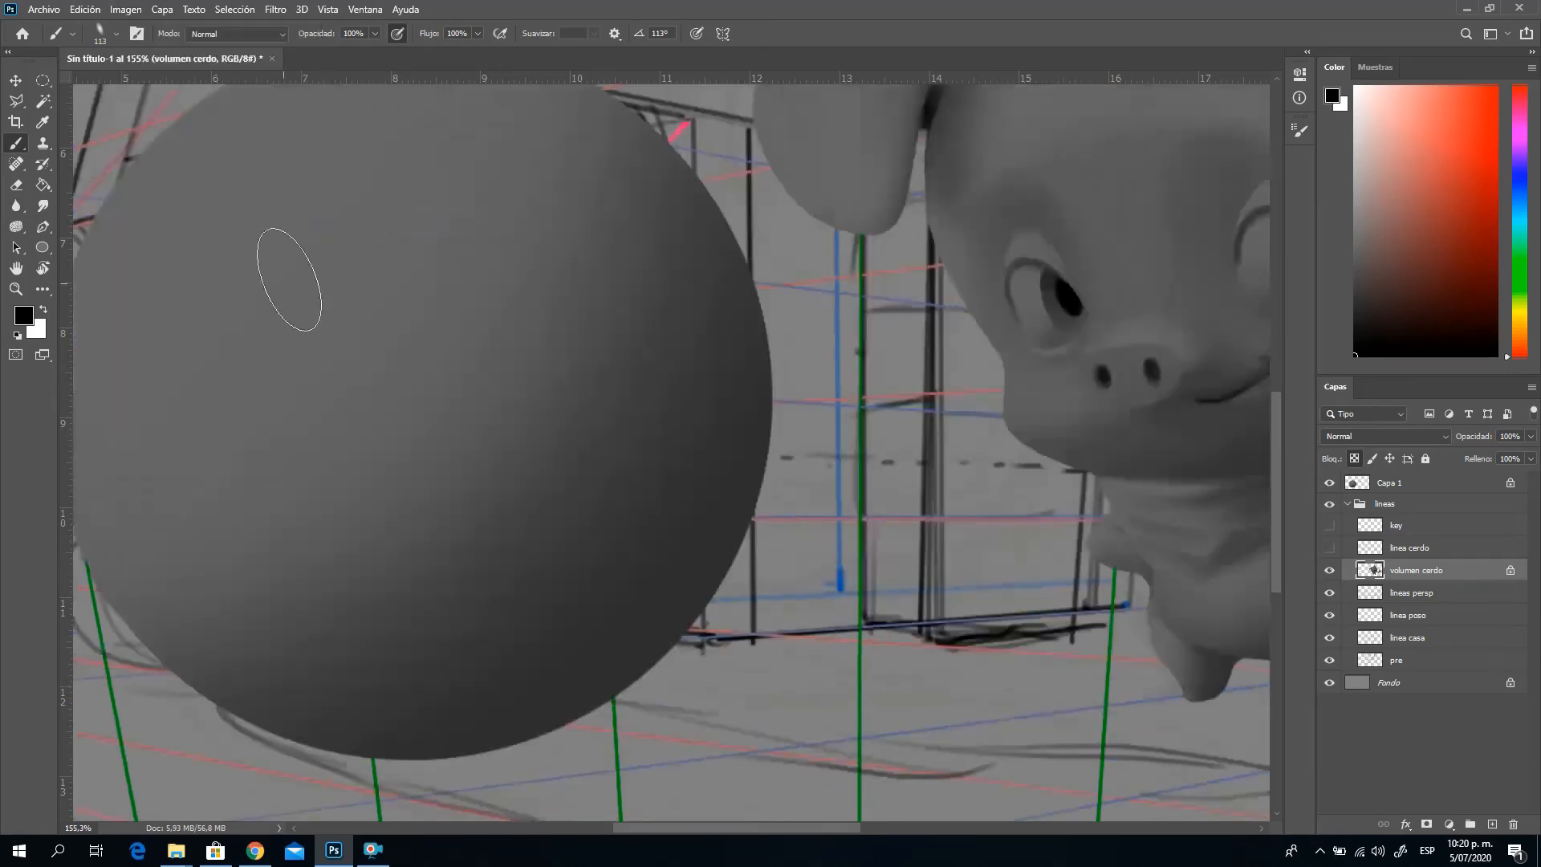
Compare the whole painted pig with its line art by briefly showing the linea cerdo layer and hiding it again
click(16, 289)
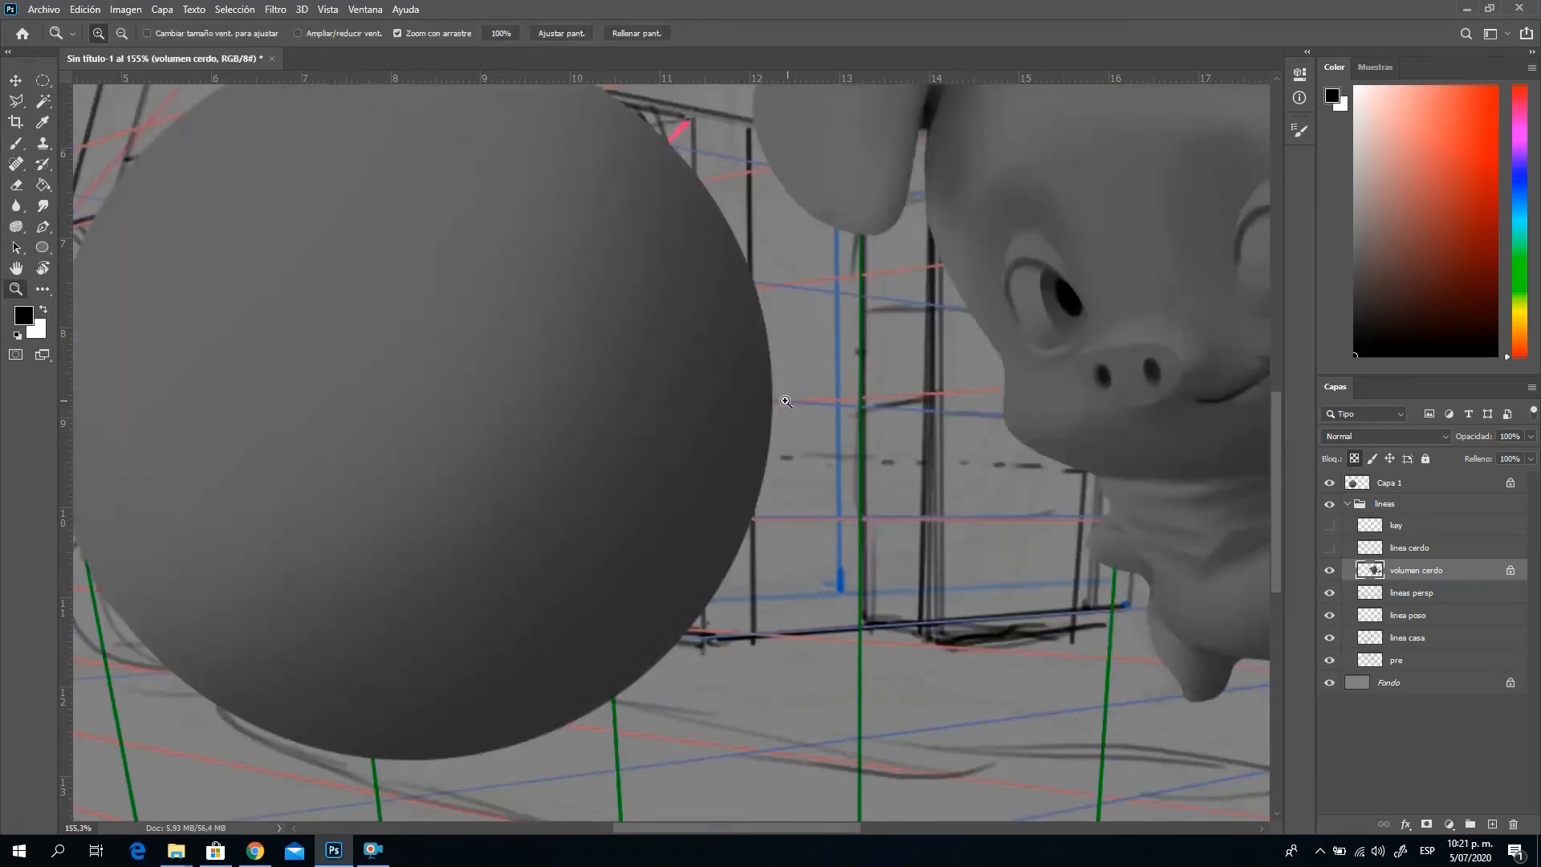
alt+click(921, 413)
alt+click(920, 413)
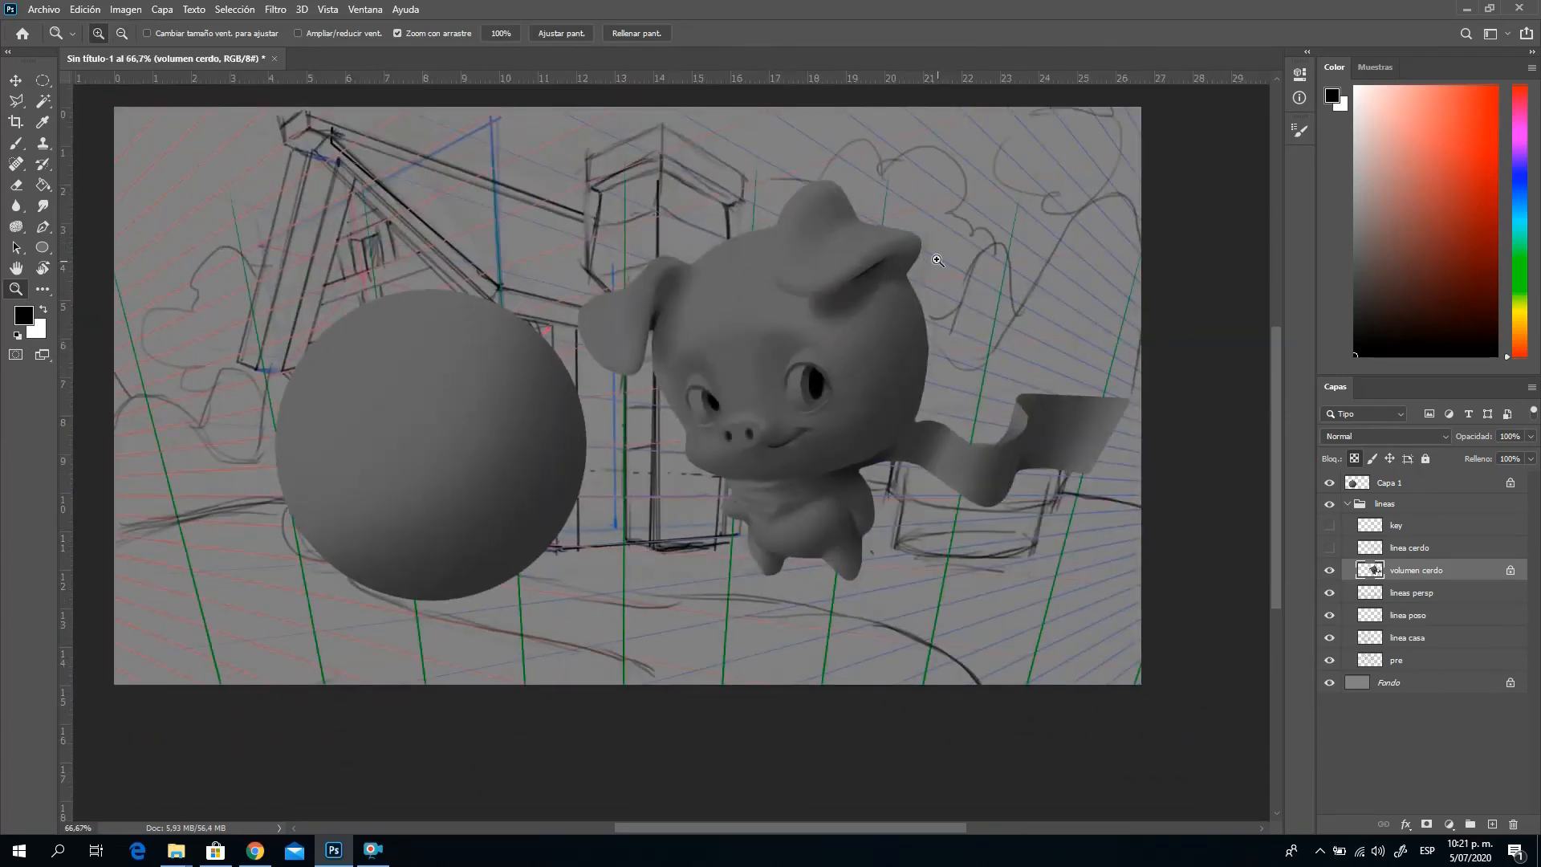
drag(935, 381, 870, 417)
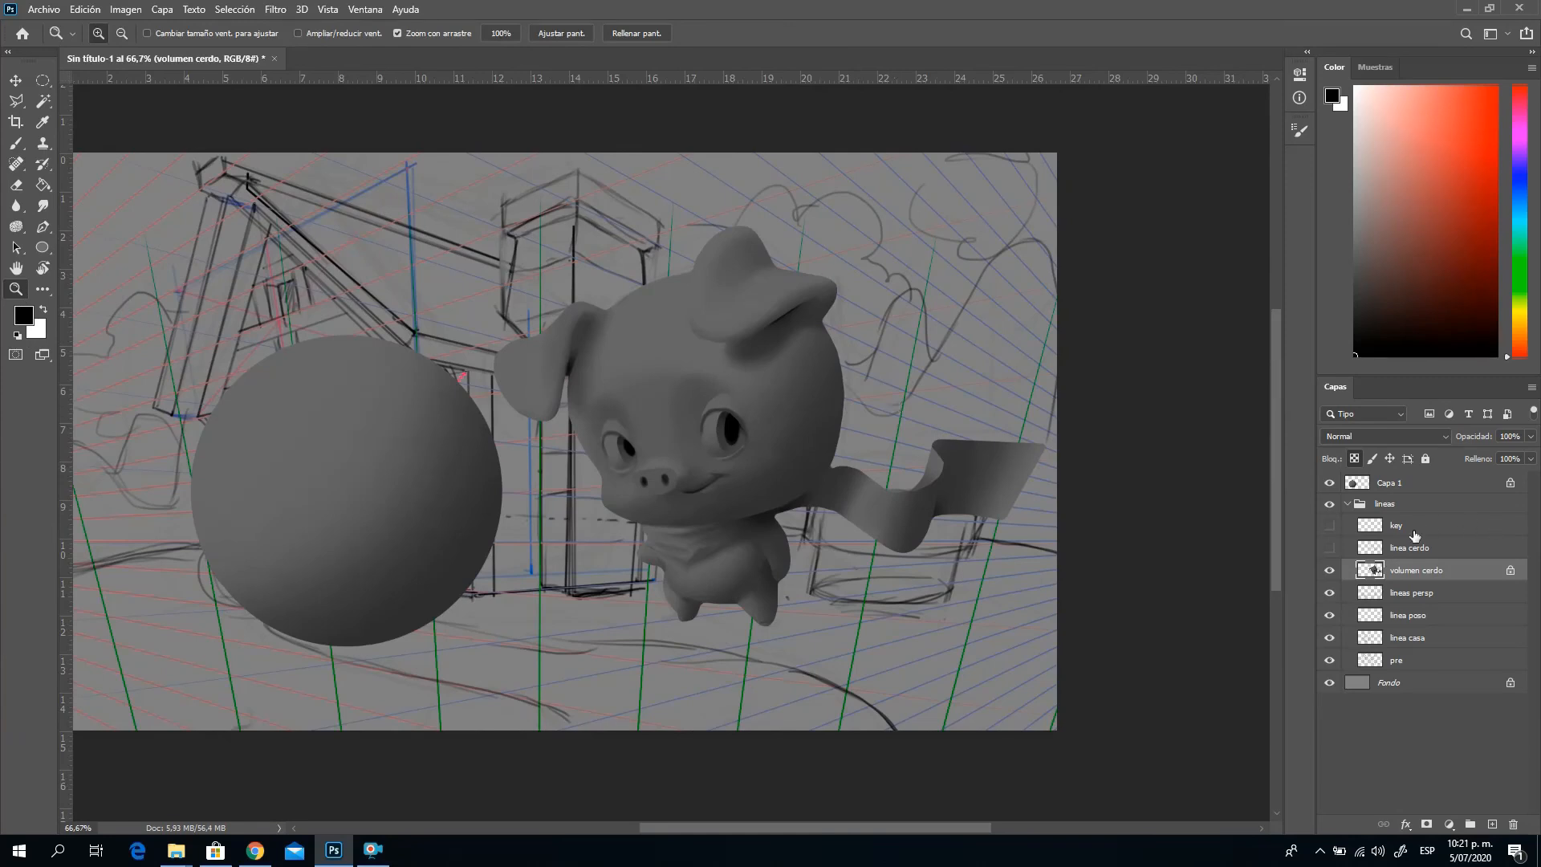
click(1330, 548)
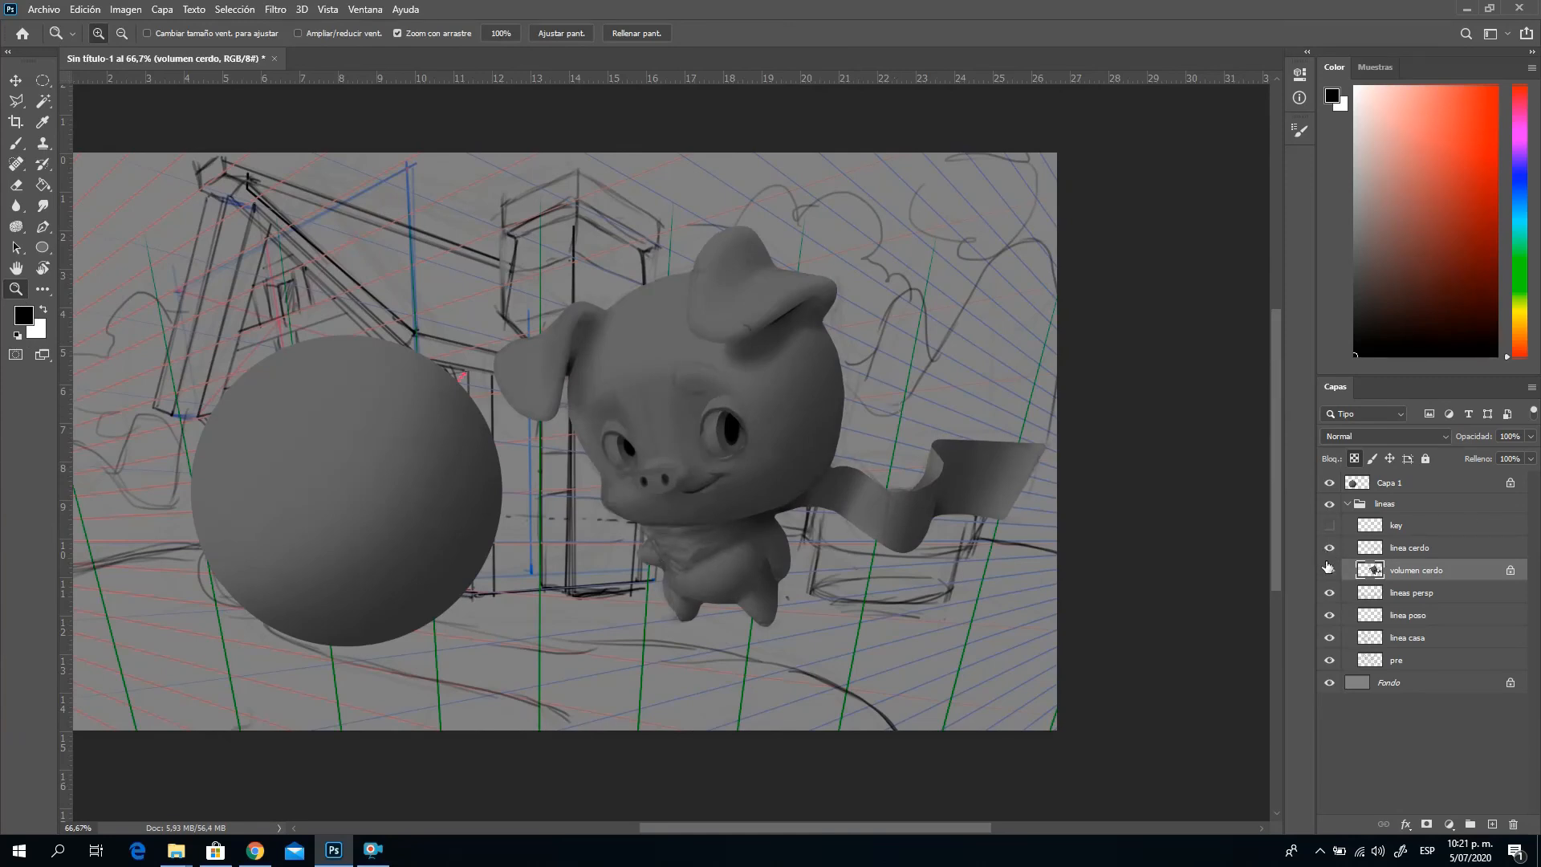
click(1330, 549)
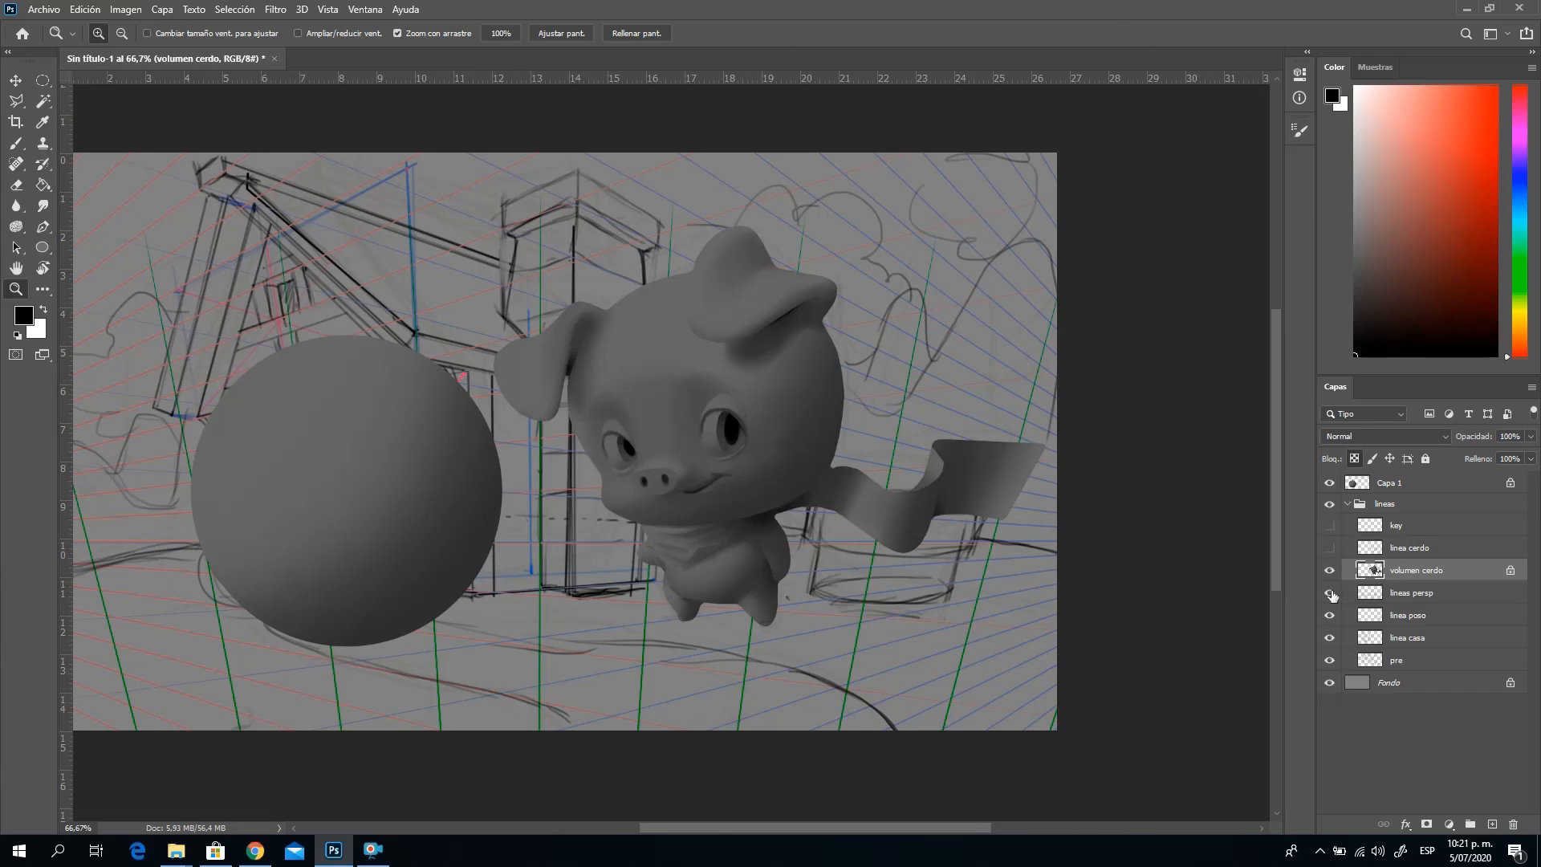